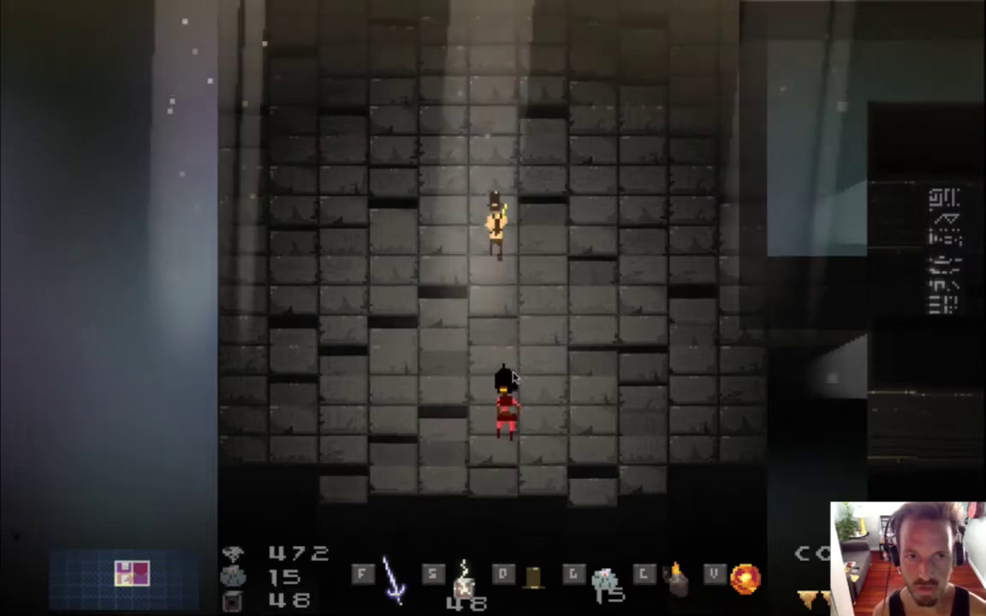
# Walk the character up through the stone hall into the torch-lit chamber.
pyautogui.press('Left')
pyautogui.press('Up')
pyautogui.press('Up')
pyautogui.press('Left')
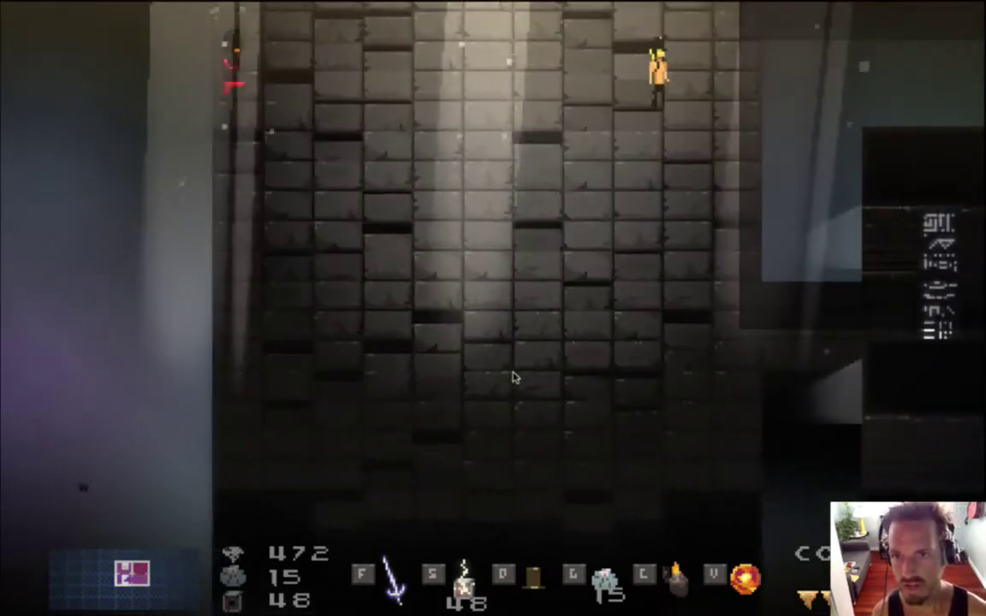
pyautogui.press('Right')
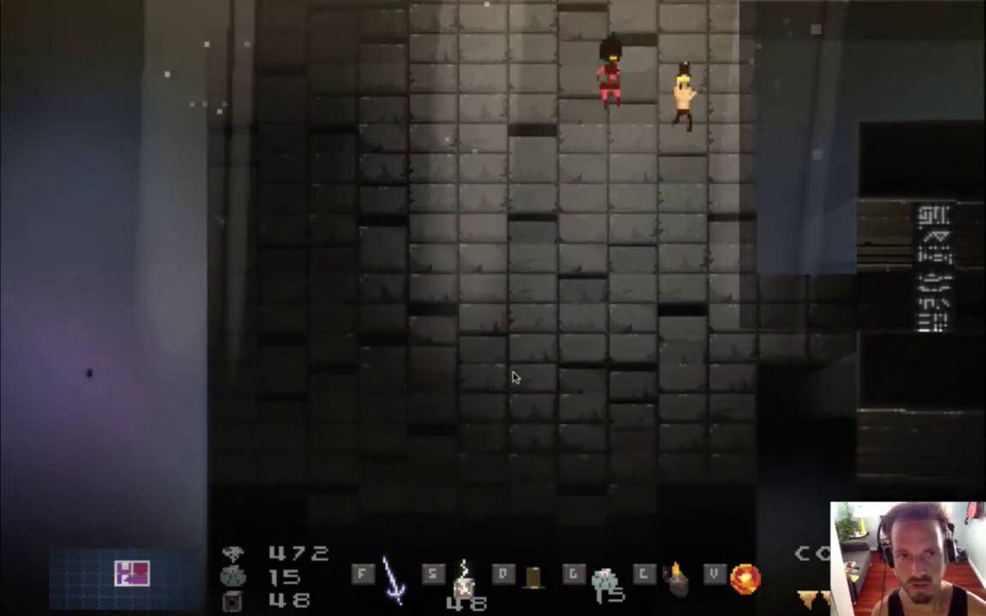
pyautogui.press('Left')
pyautogui.press('Up')
pyautogui.press('Left')
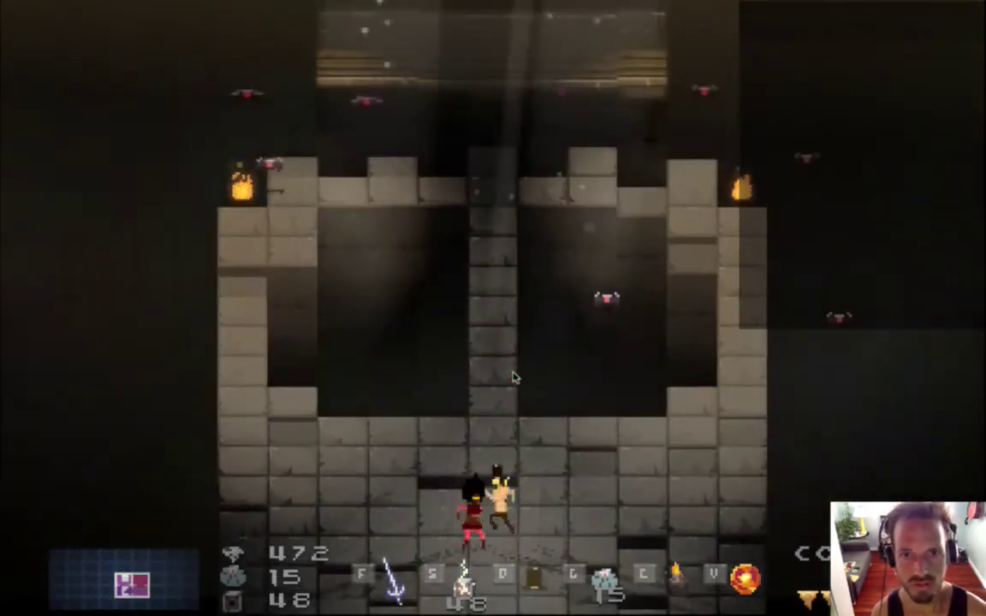
# Move around the torch-lit chamber and fight off the flying enemies.
pyautogui.press('Right')
pyautogui.press('Up')
pyautogui.press('Left')
pyautogui.press('Down')
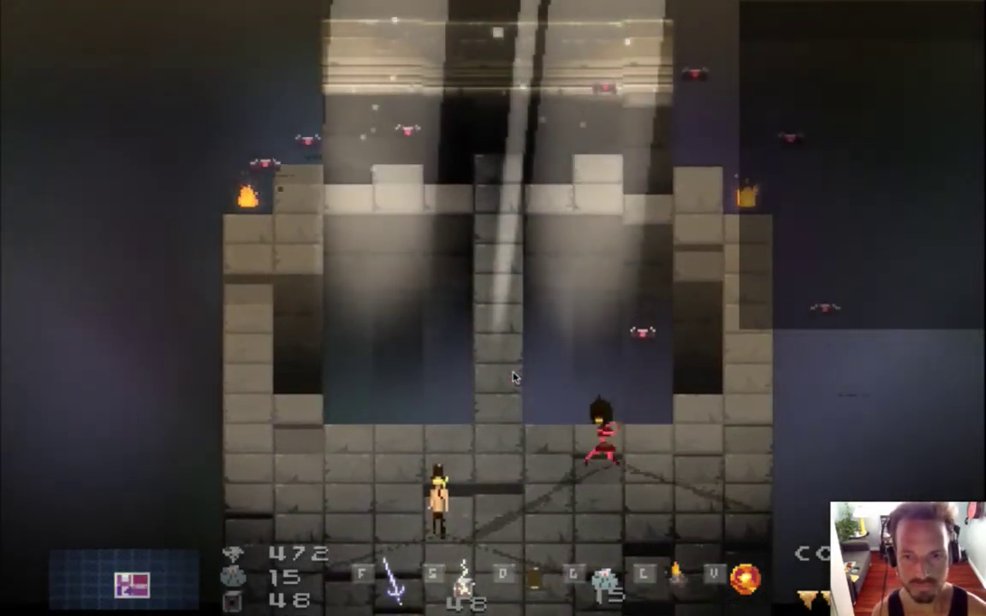
pyautogui.press('Left')
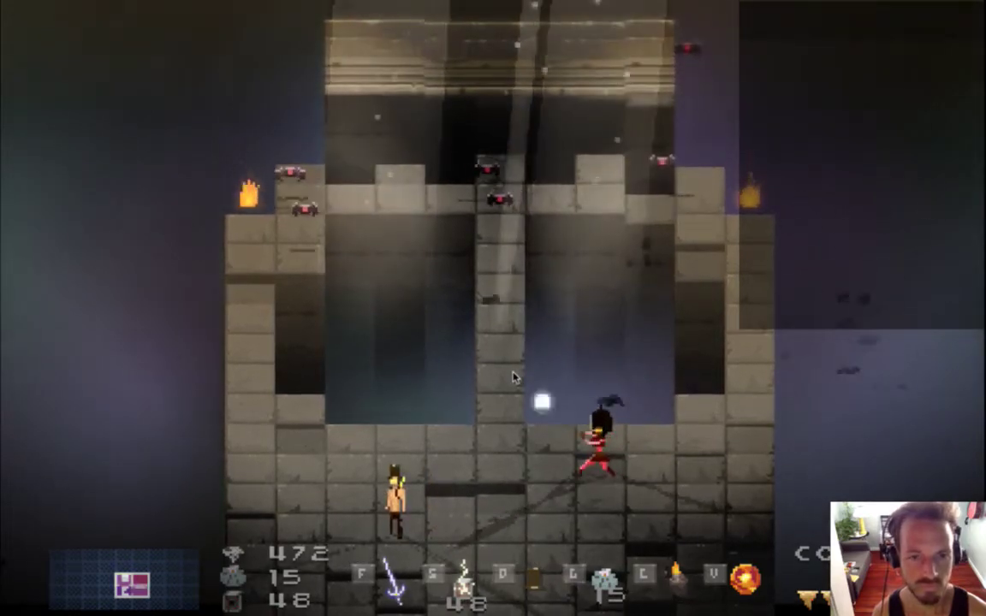
pyautogui.press('Up')
pyautogui.press('Down')
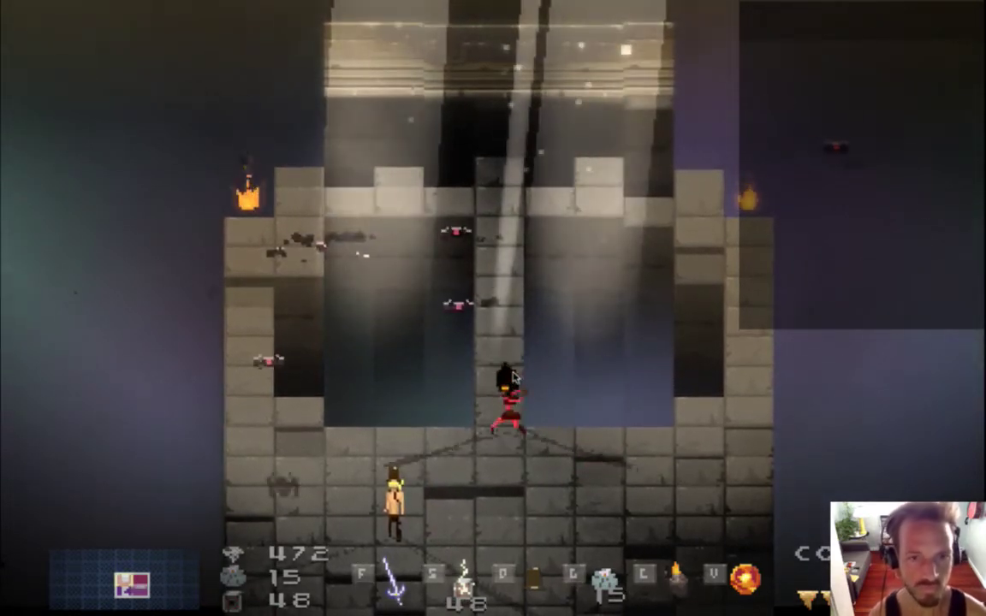
pyautogui.press('Left')
pyautogui.press('Right')
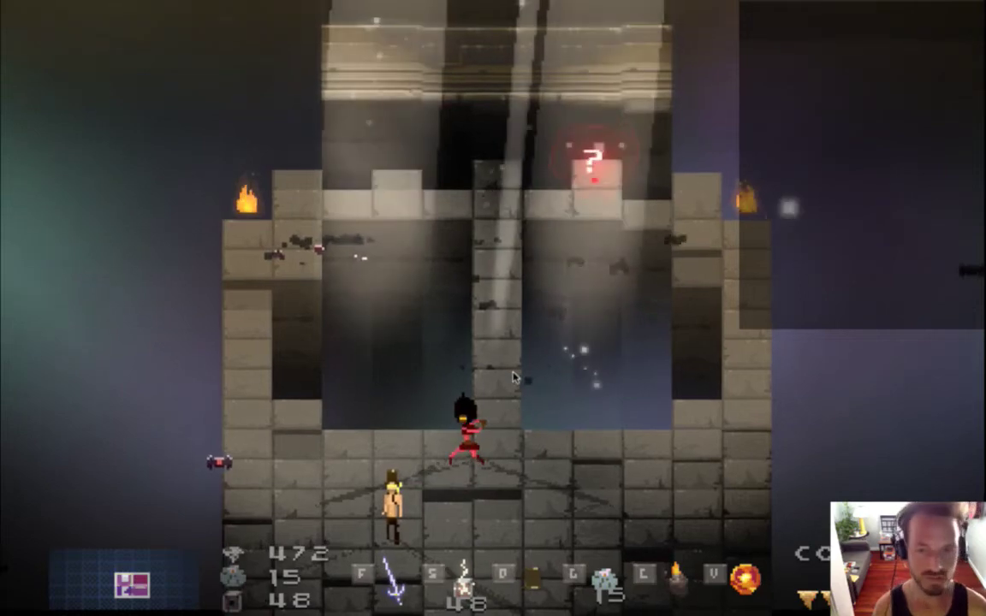
pyautogui.press('Left')
pyautogui.press('Right')
pyautogui.press('Up')
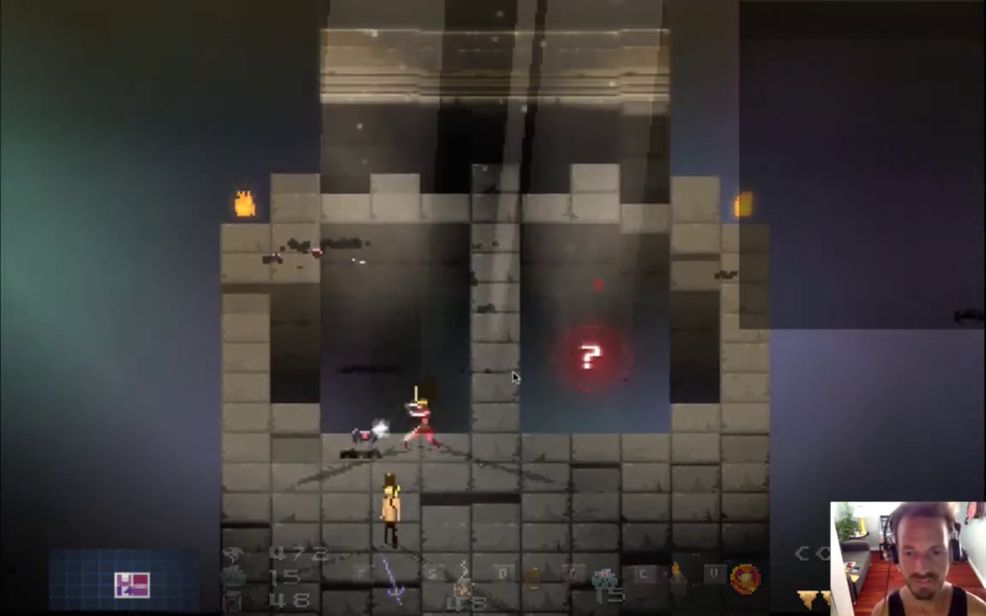
pyautogui.press('Right')
pyautogui.press('Right')
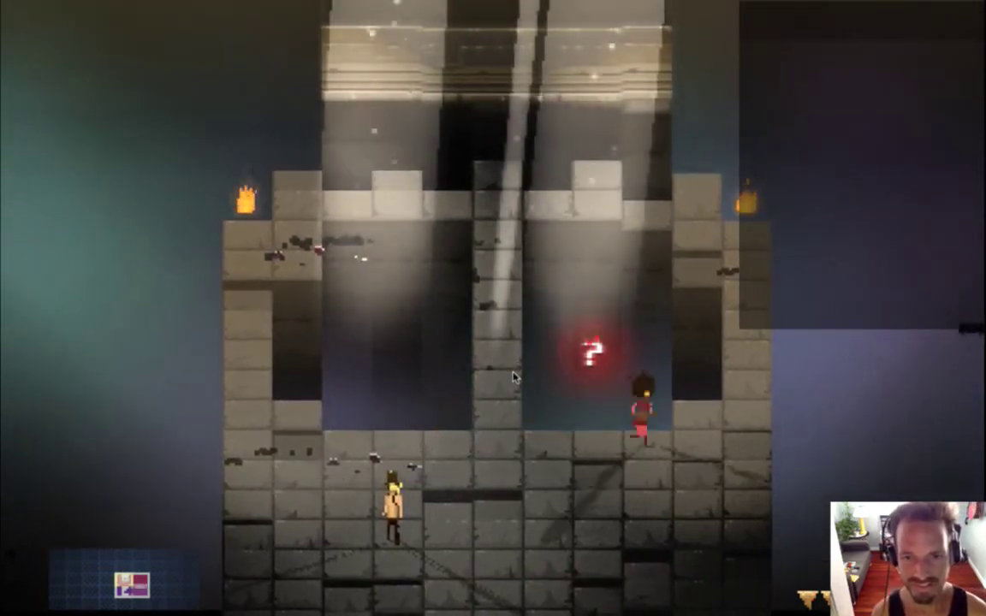
pyautogui.press('Left')
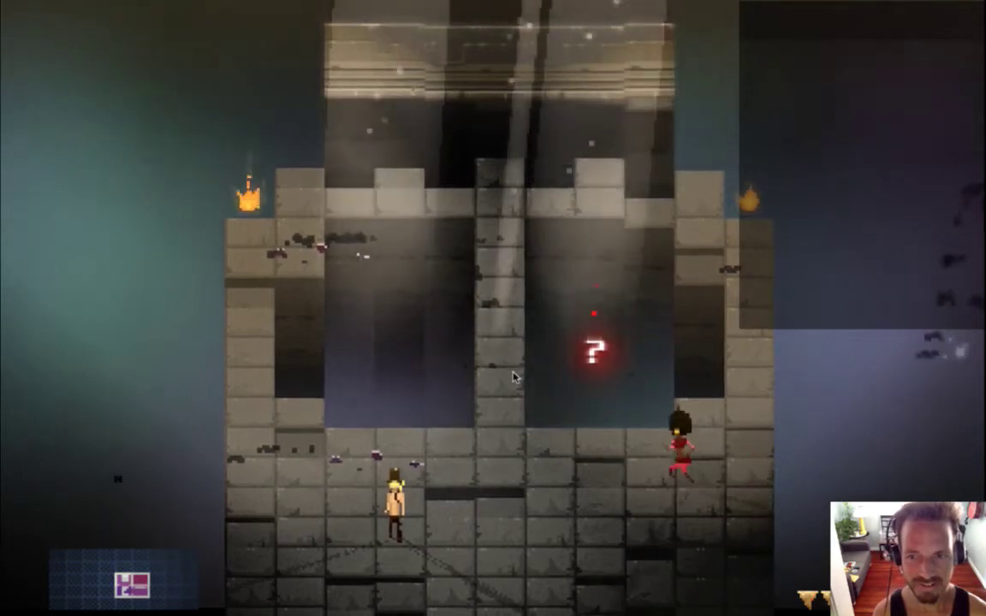
pyautogui.press('Right')
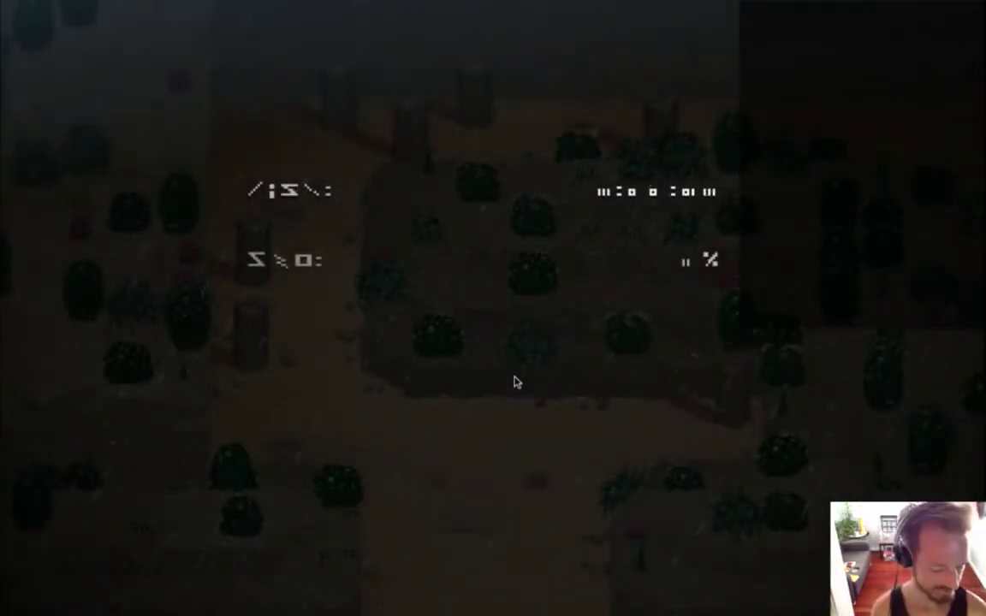
# Quit the running game and switch to the LevelTa set in Ableton Live.
pyautogui.press('super+q')
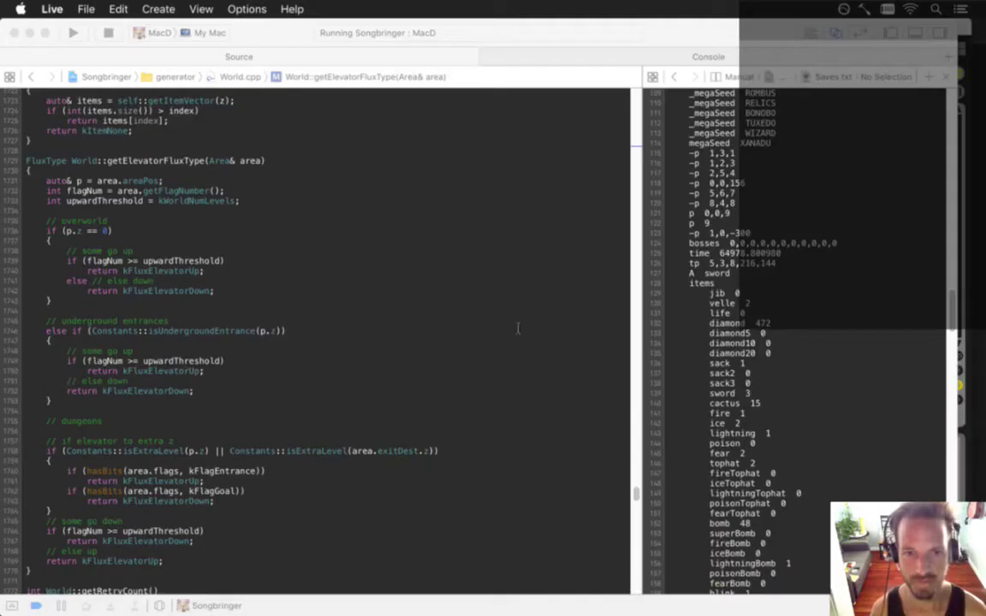
pyautogui.press('super+Tab')
pyautogui.press('super+Tab')
pyautogui.press('super+shift+Tab')
pyautogui.press('super+shift+Tab')
pyautogui.click(330, 330)
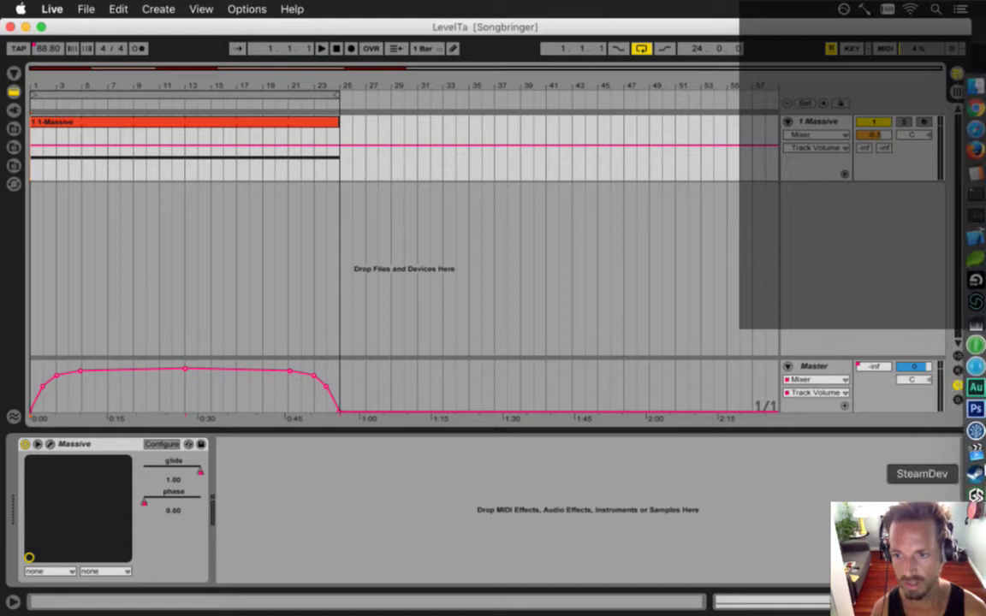
pyautogui.click(977, 474)
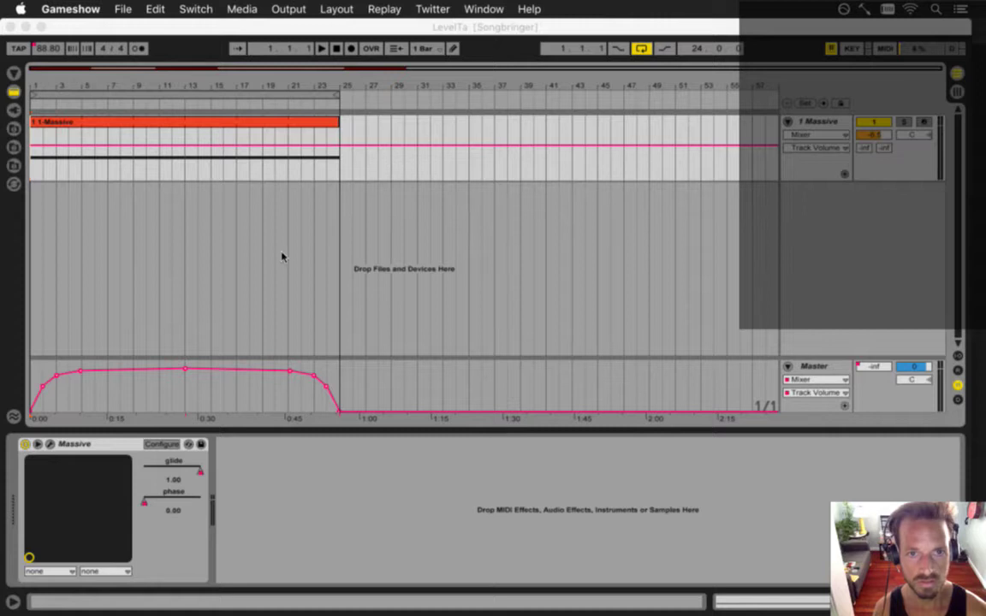
pyautogui.click(283, 256)
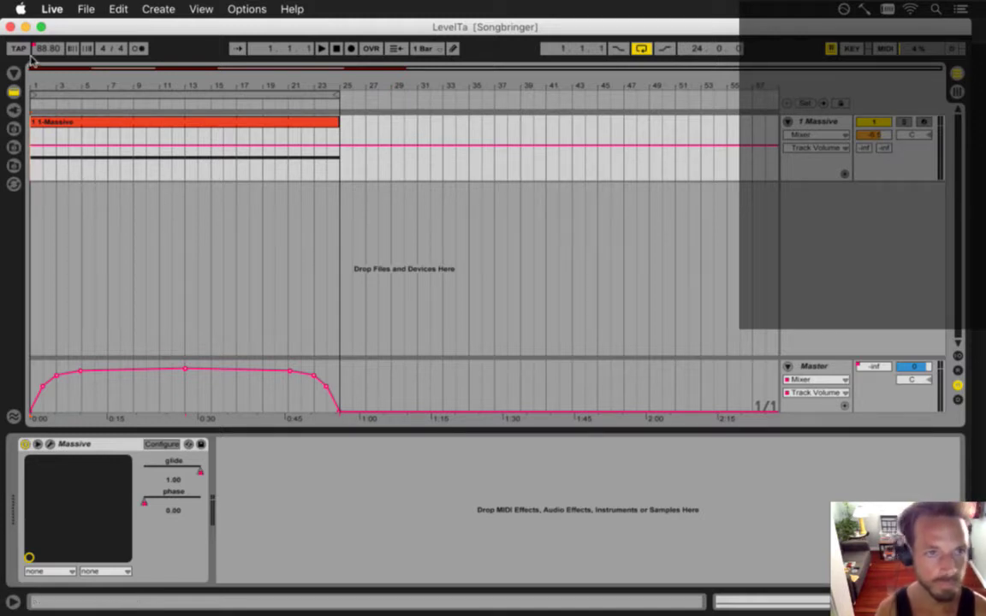
# Show the Song Tempo automation on the Master track and delete its breakpoints.
pyautogui.click(814, 380)
pyautogui.click(801, 414)
pyautogui.click(815, 393)
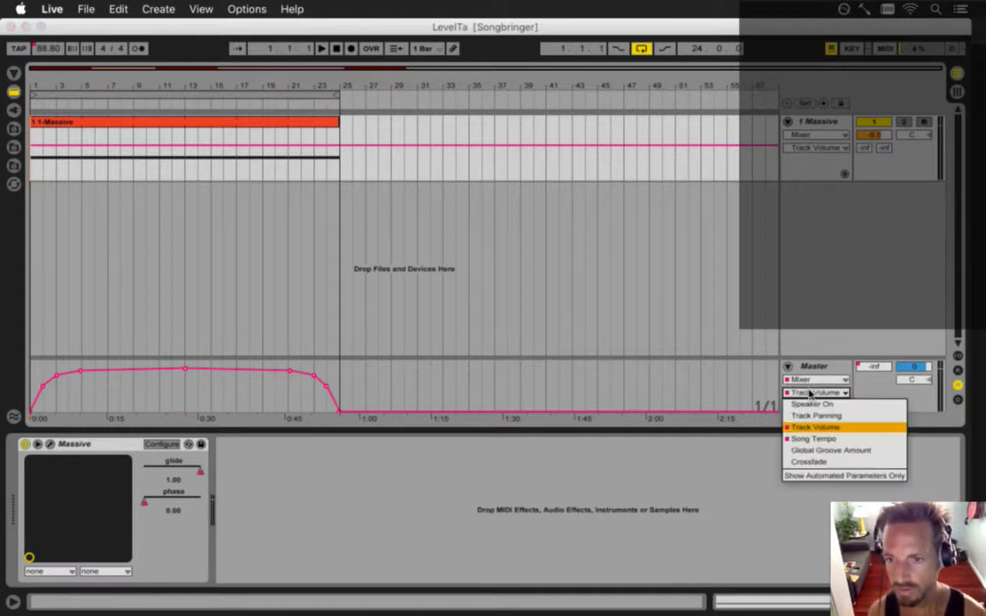
pyautogui.click(813, 439)
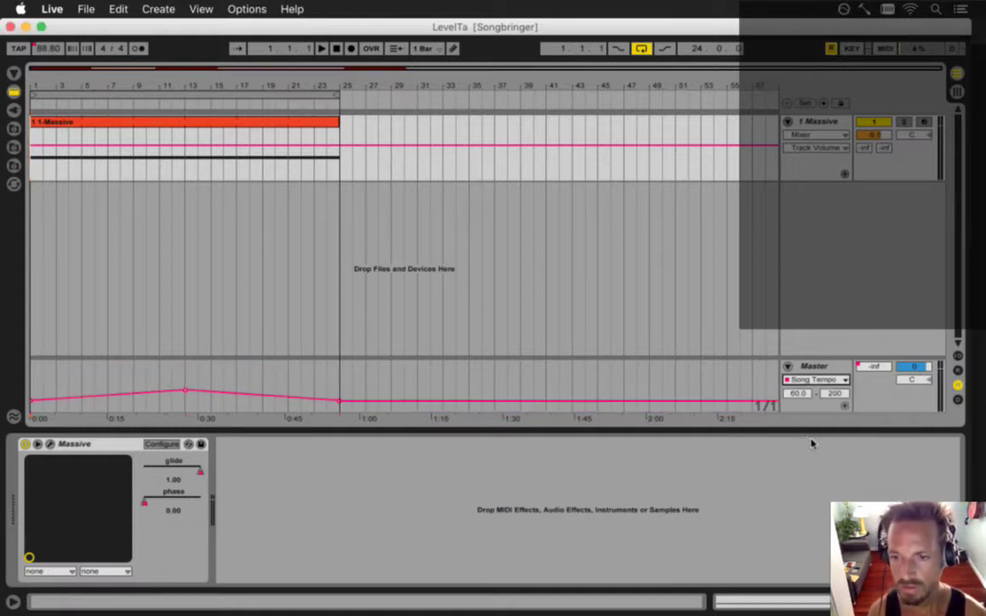
pyautogui.click(339, 401)
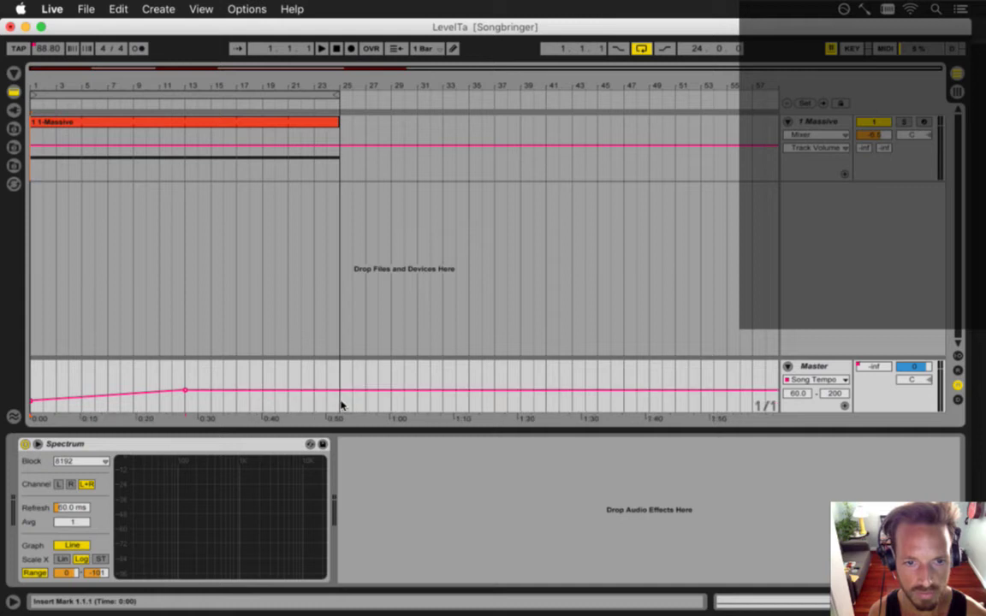
pyautogui.click(185, 391)
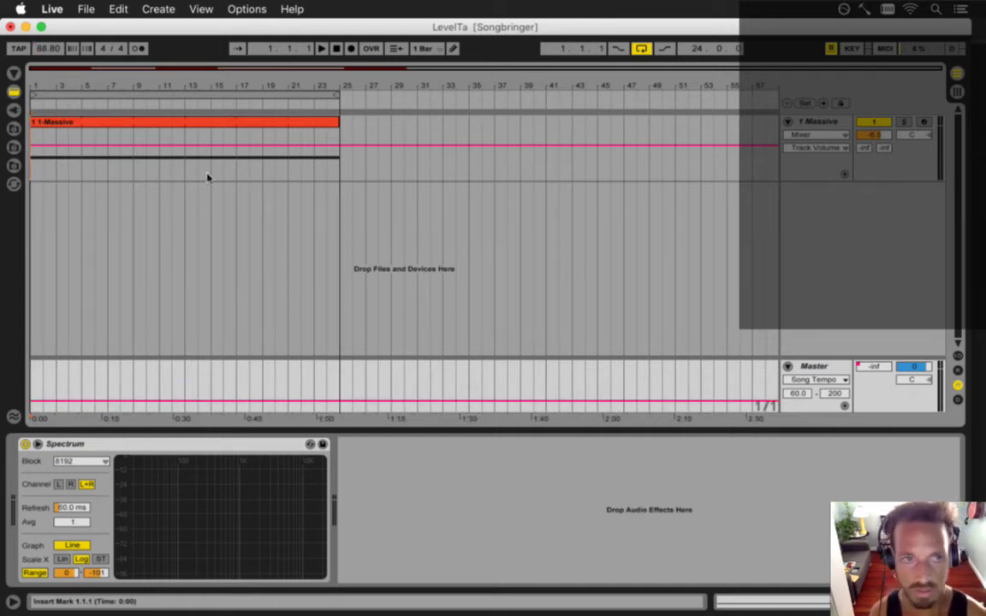
# Tap in a song tempo of 66.18 BPM and briefly play the arrangement from the start.
pyautogui.click(18, 49)
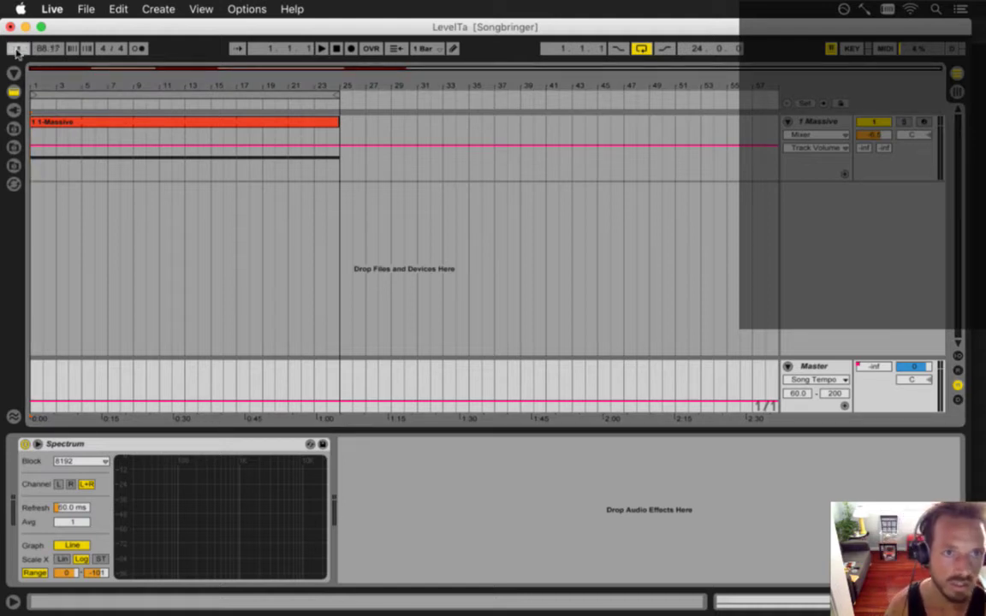
pyautogui.click(21, 51)
pyautogui.click(22, 51)
pyautogui.click(20, 50)
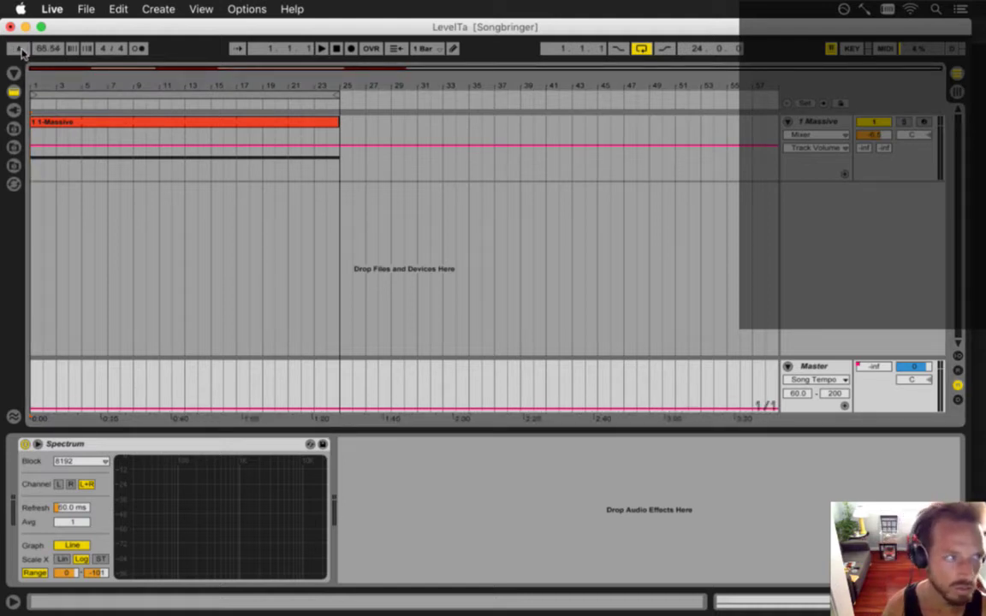
pyautogui.click(21, 50)
pyautogui.click(20, 49)
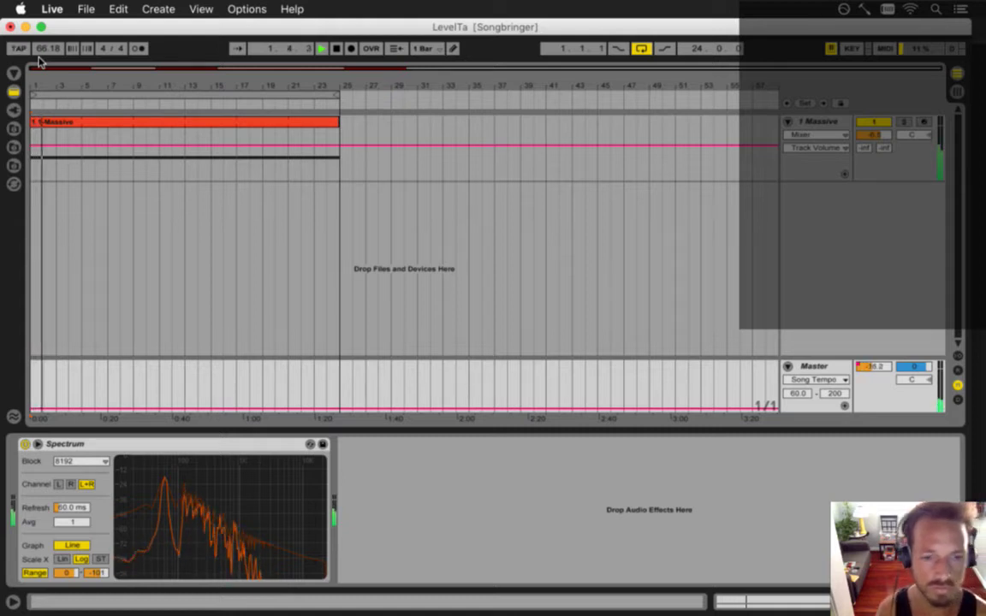
pyautogui.press('space')
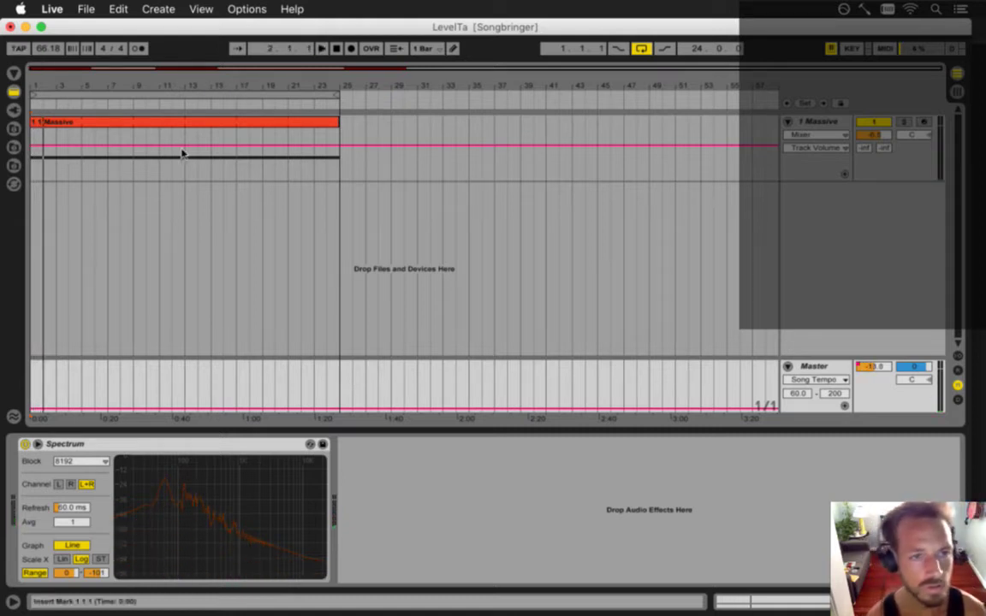
# Insert a new MIDI track below the Massive track and unfold it.
pyautogui.click(73, 127)
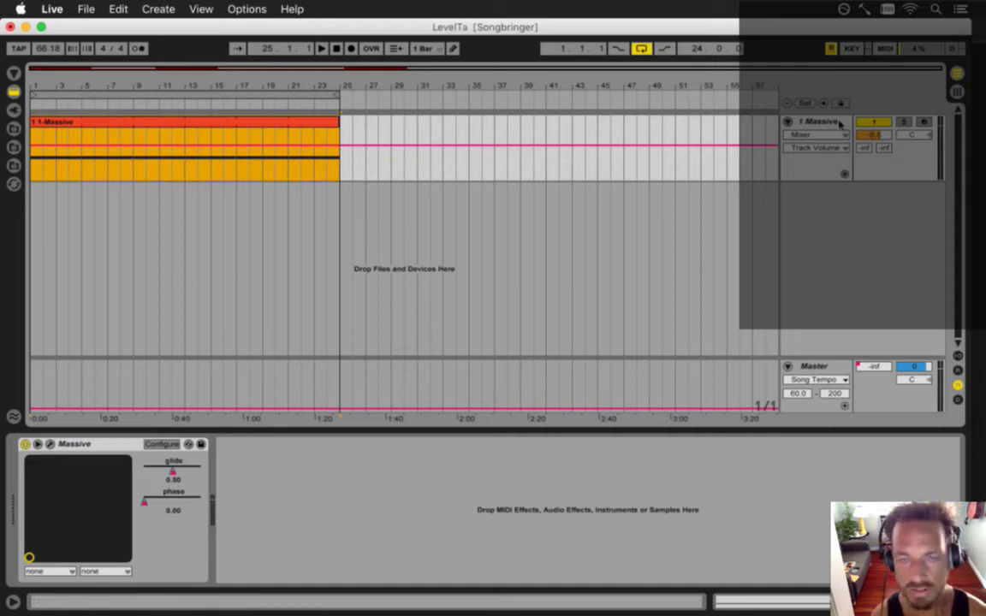
pyautogui.click(832, 124)
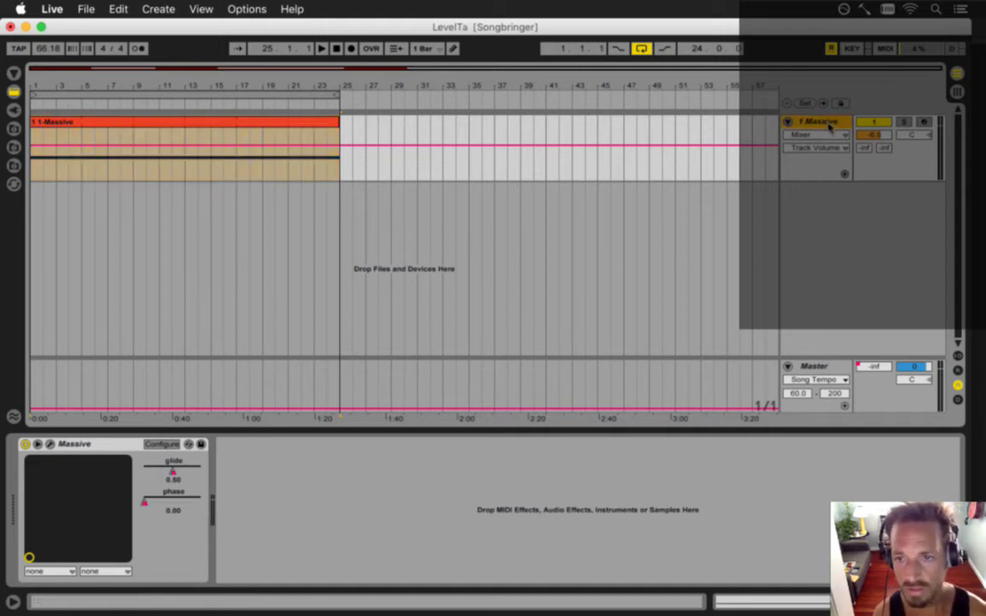
pyautogui.rightClick(818, 124)
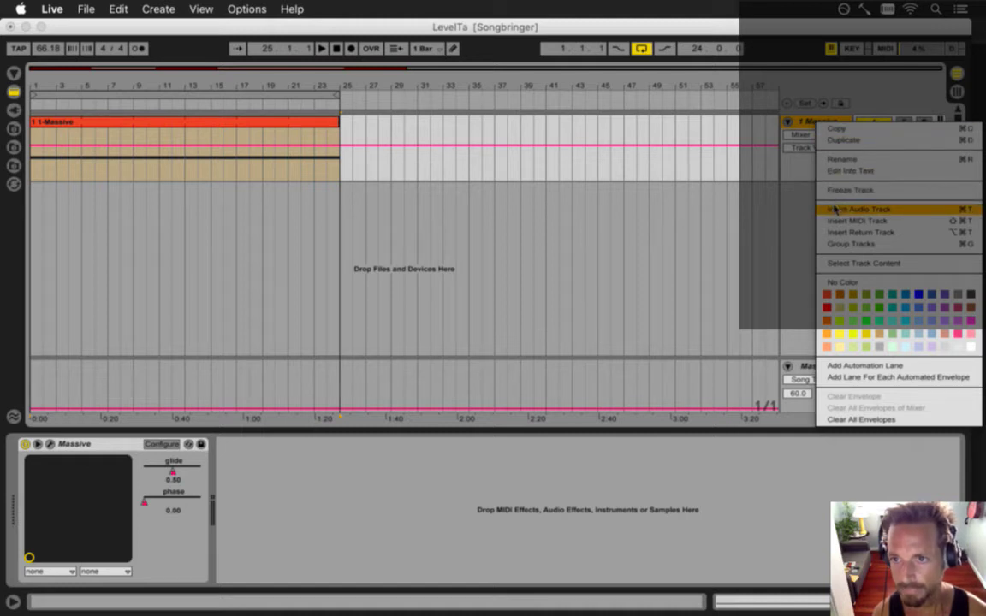
pyautogui.click(836, 221)
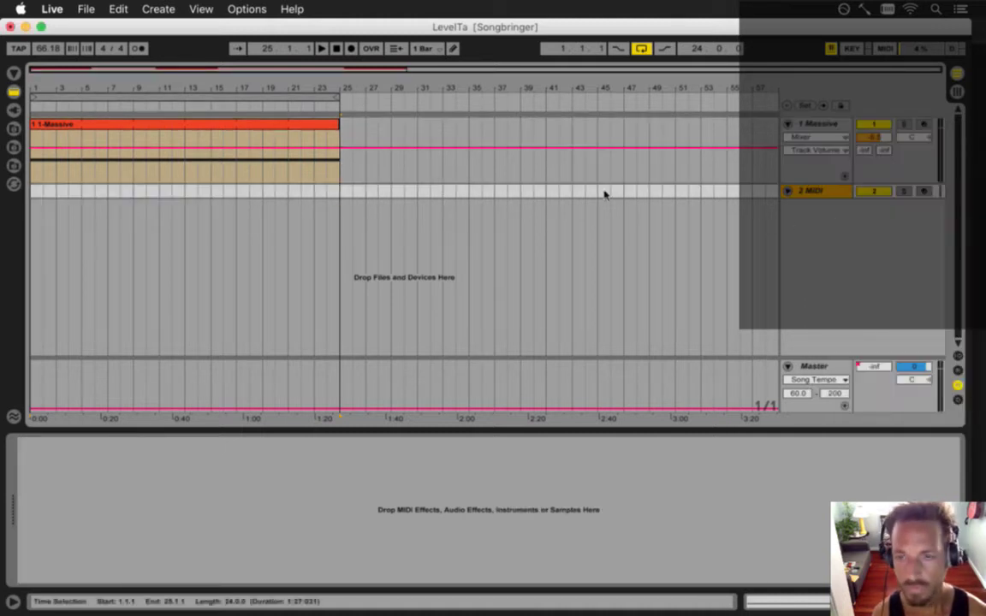
pyautogui.click(787, 192)
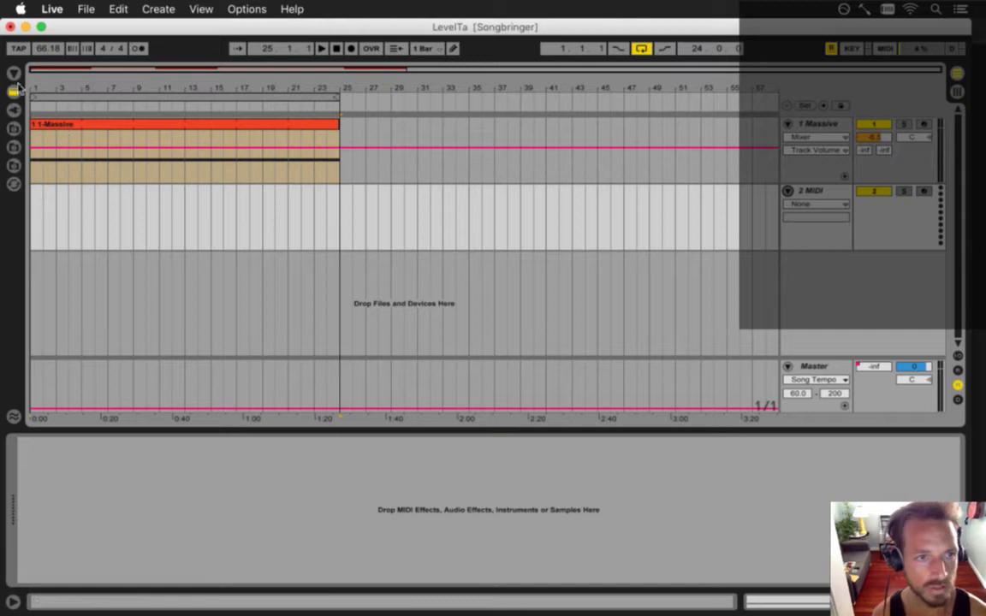
# Load the Massive plug-in with a new blank sound onto the second track, and close its window and the device browser.
pyautogui.click(14, 75)
pyautogui.click(13, 110)
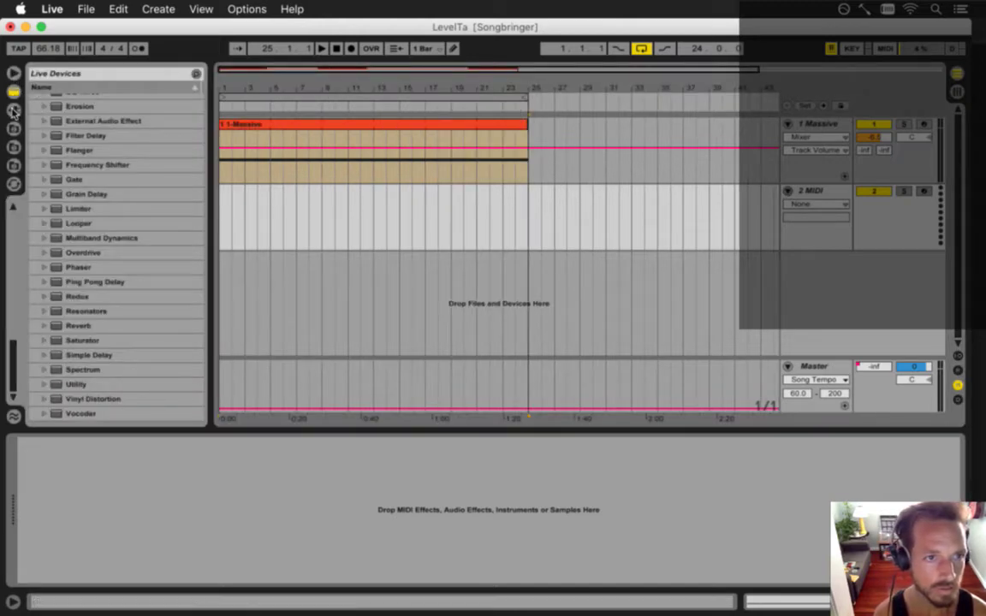
pyautogui.moveTo(65, 144); pyautogui.dragTo(301, 216)
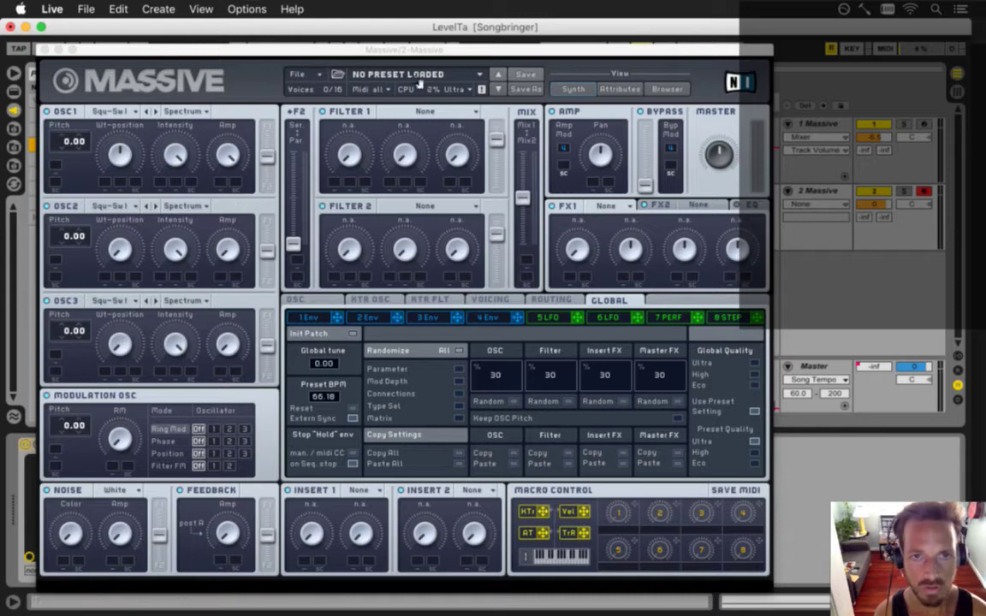
pyautogui.click(304, 76)
pyautogui.click(308, 73)
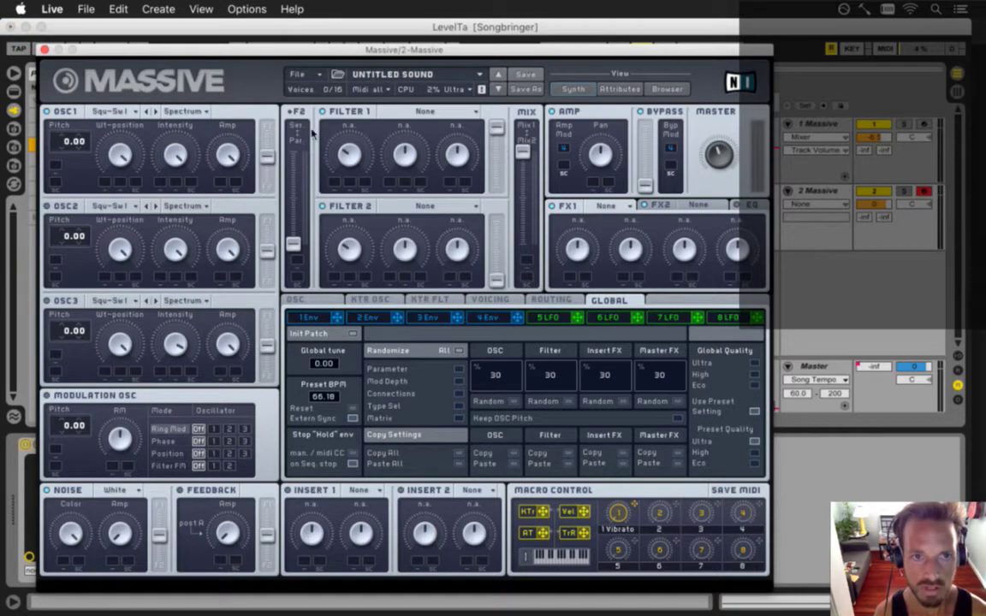
pyautogui.click(45, 50)
pyautogui.click(13, 73)
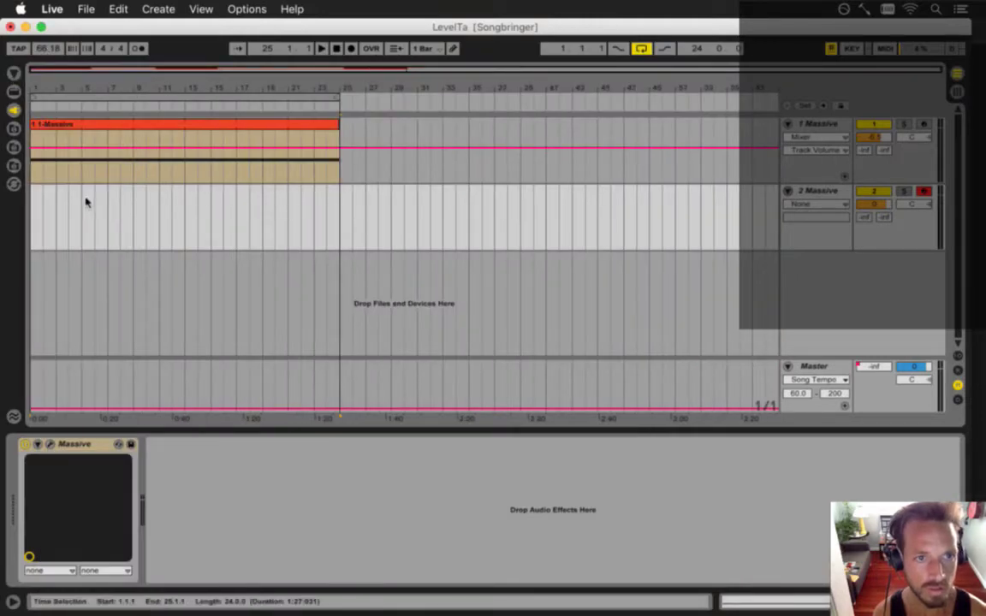
# Place the insert marker at bar 1 of the second track and arm the arrangement for recording.
pyautogui.click(34, 211)
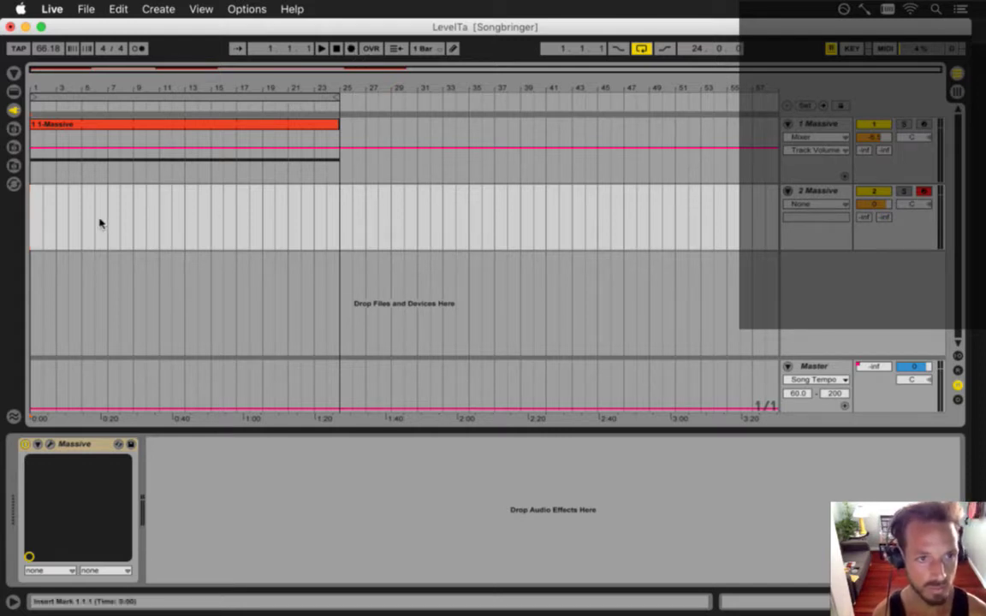
pyautogui.click(350, 50)
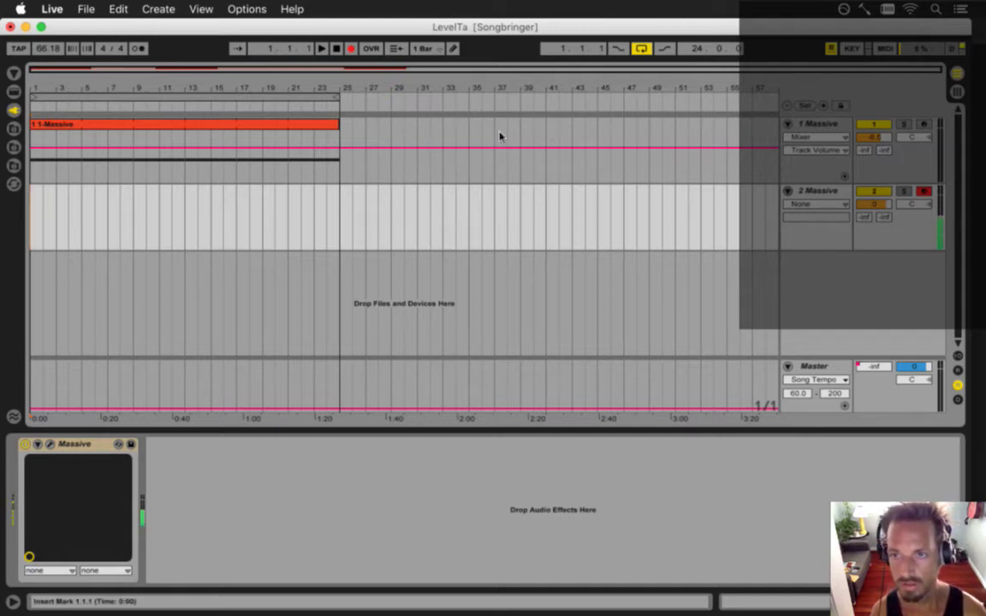
# Open the audio preferences and check the available audio output and input devices.
pyautogui.click(52, 9)
pyautogui.click(55, 48)
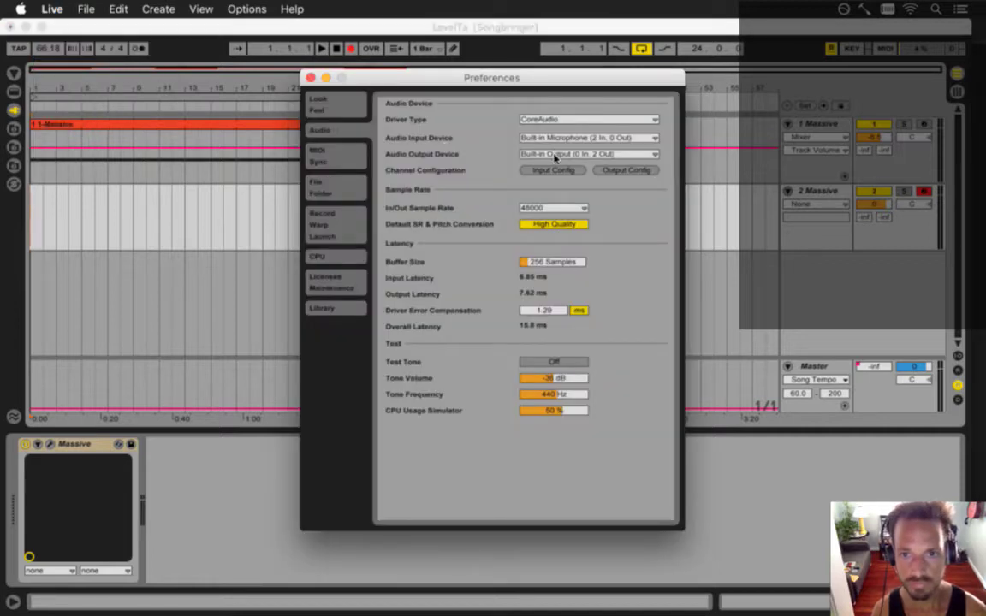
pyautogui.click(556, 155)
pyautogui.click(548, 154)
pyautogui.click(544, 139)
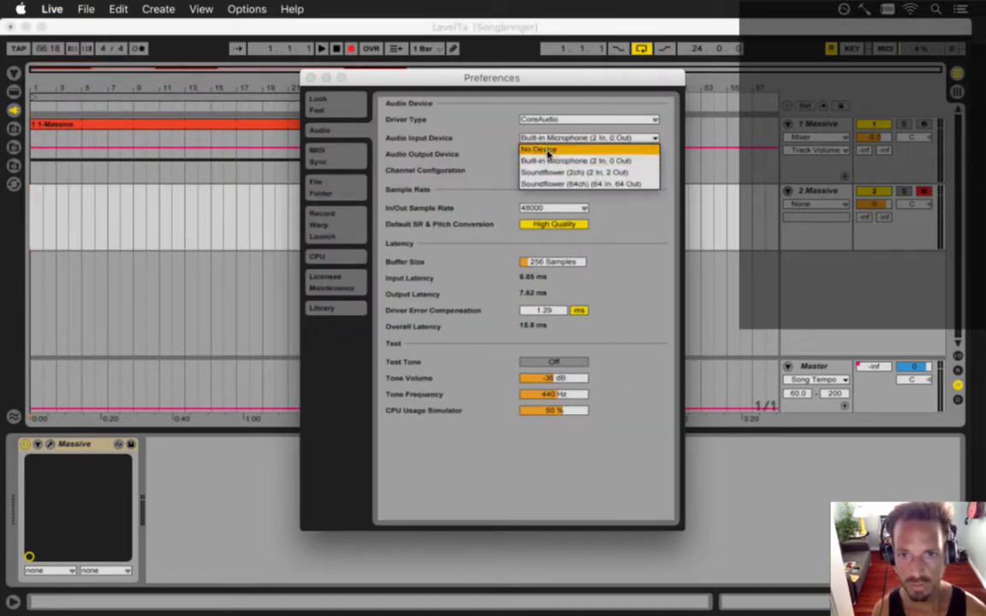
pyautogui.click(548, 151)
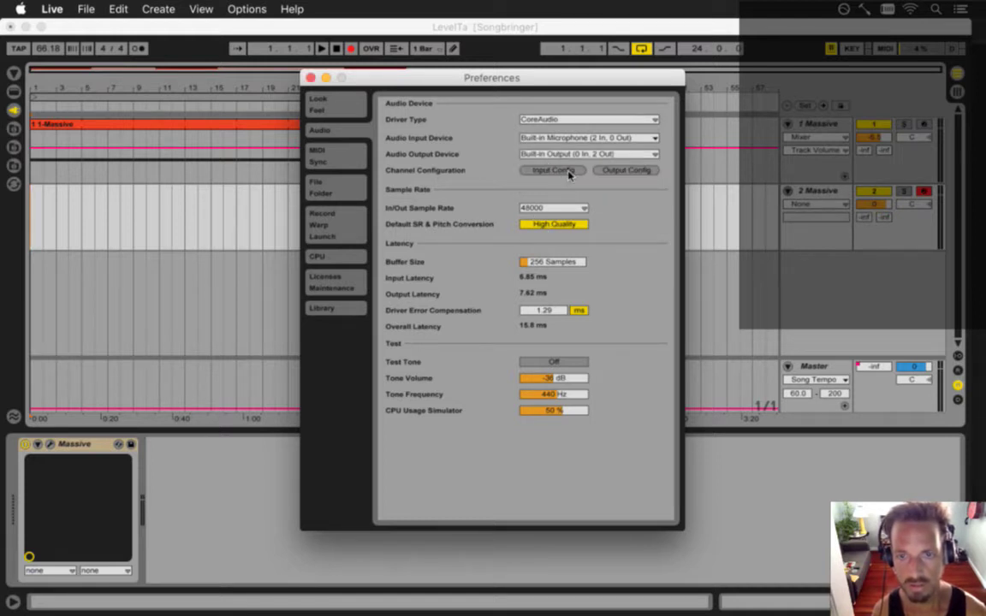
# Review the output and input channel configurations, and close the preferences.
pyautogui.click(625, 170)
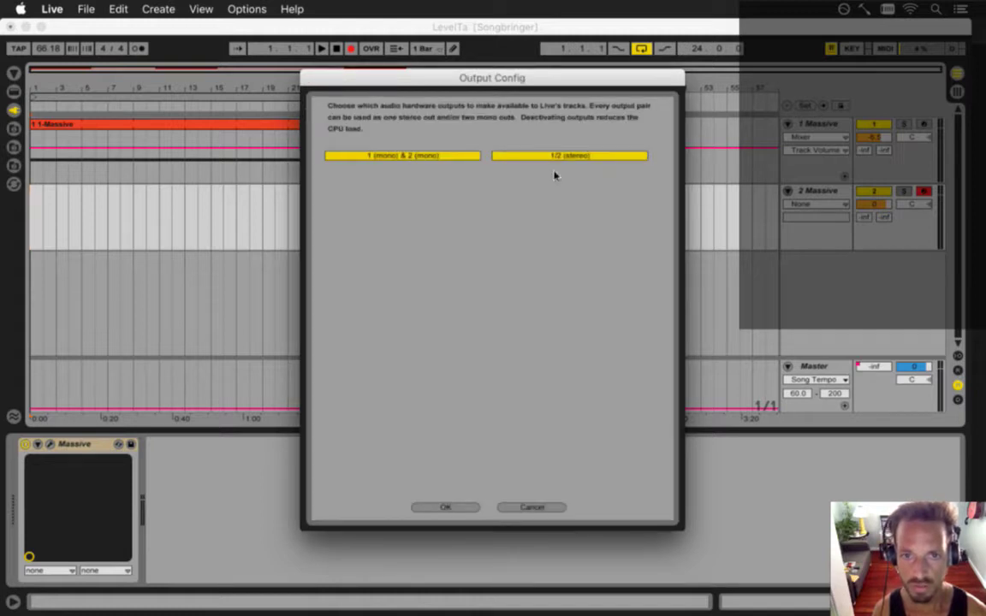
pyautogui.click(446, 508)
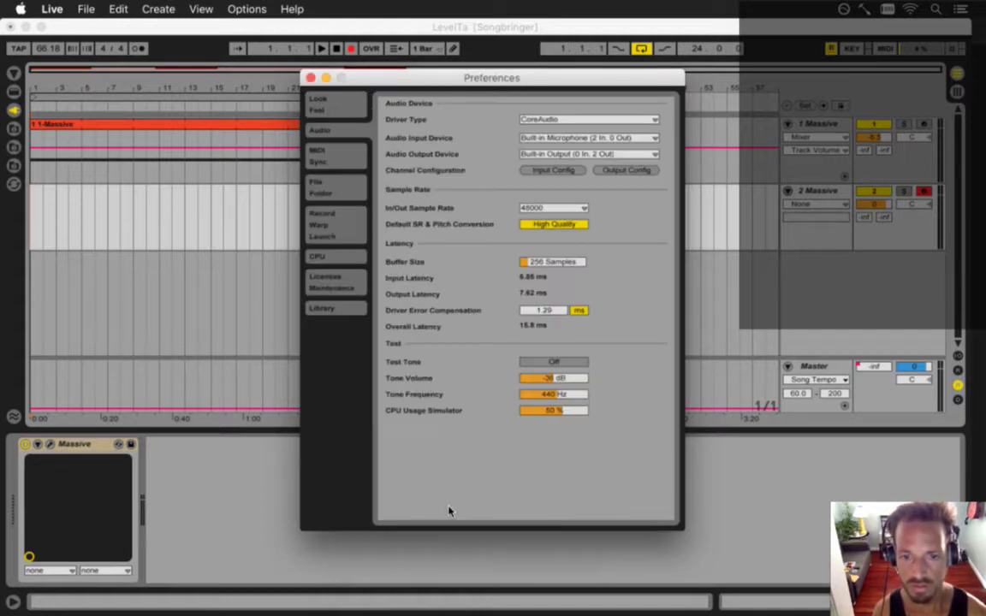
pyautogui.click(561, 172)
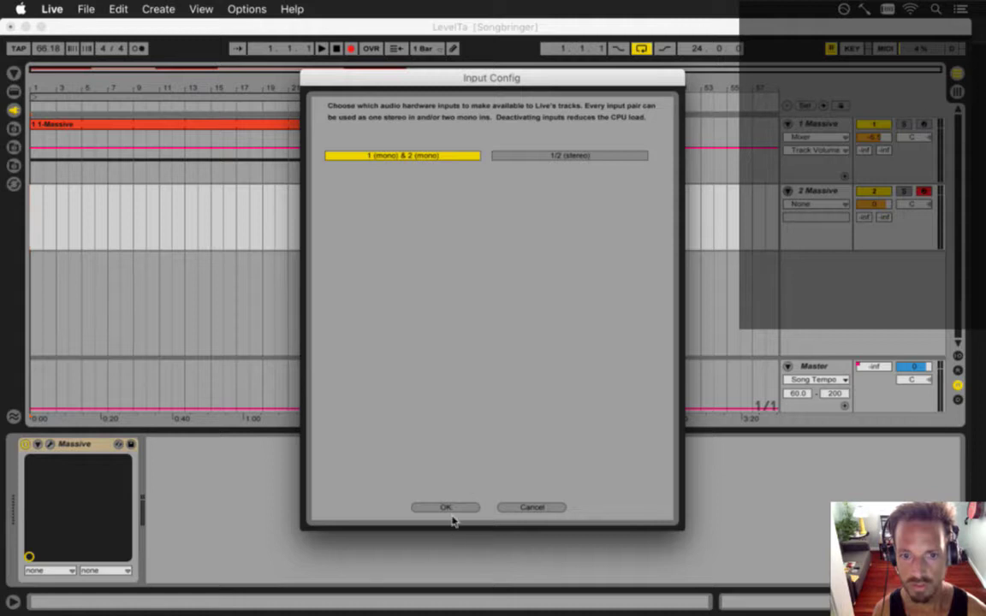
pyautogui.click(446, 507)
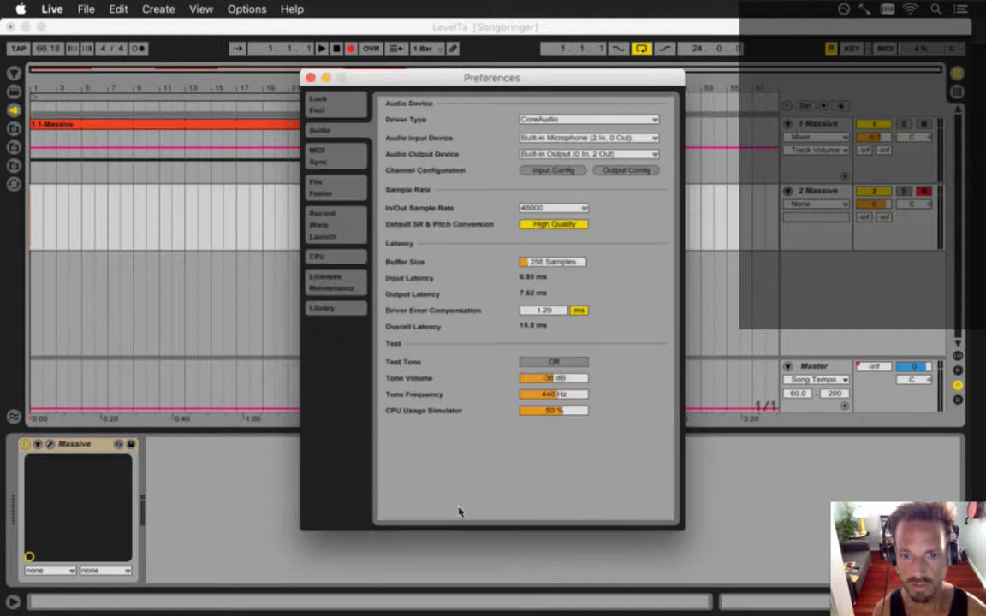
pyautogui.click(311, 77)
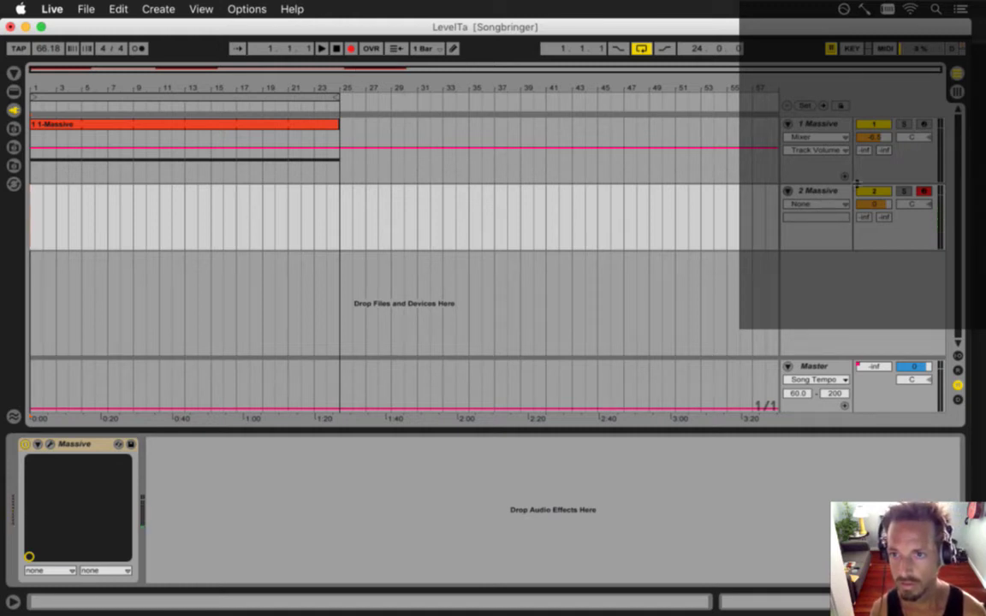
# Record a short melody on the second Massive track from bar 1 to about bar 5, and open its clip in an enlarged note editor.
pyautogui.press('space')
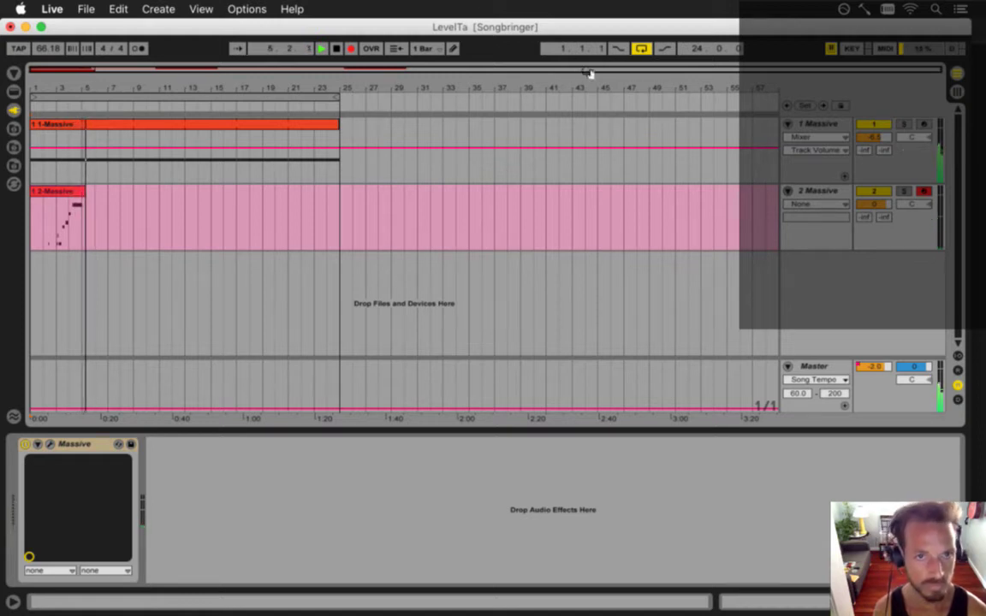
pyautogui.press('space')
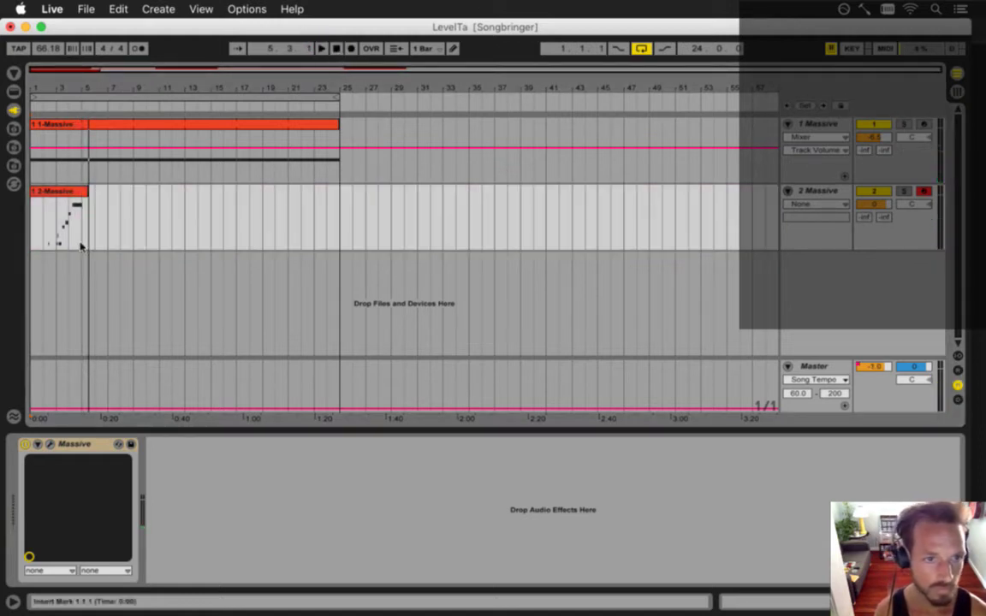
pyautogui.click(60, 194)
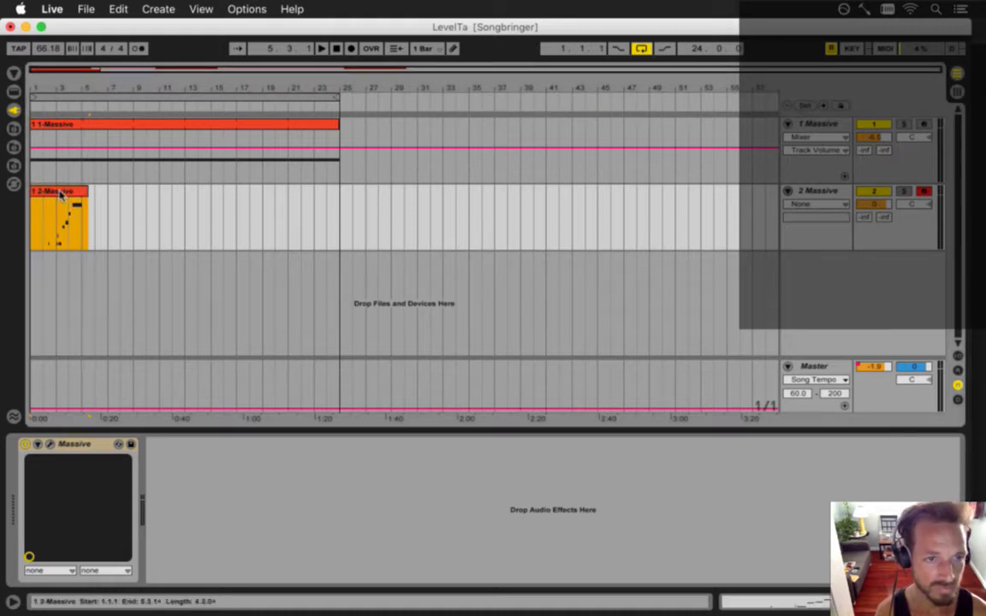
pyautogui.doubleClick(60, 194)
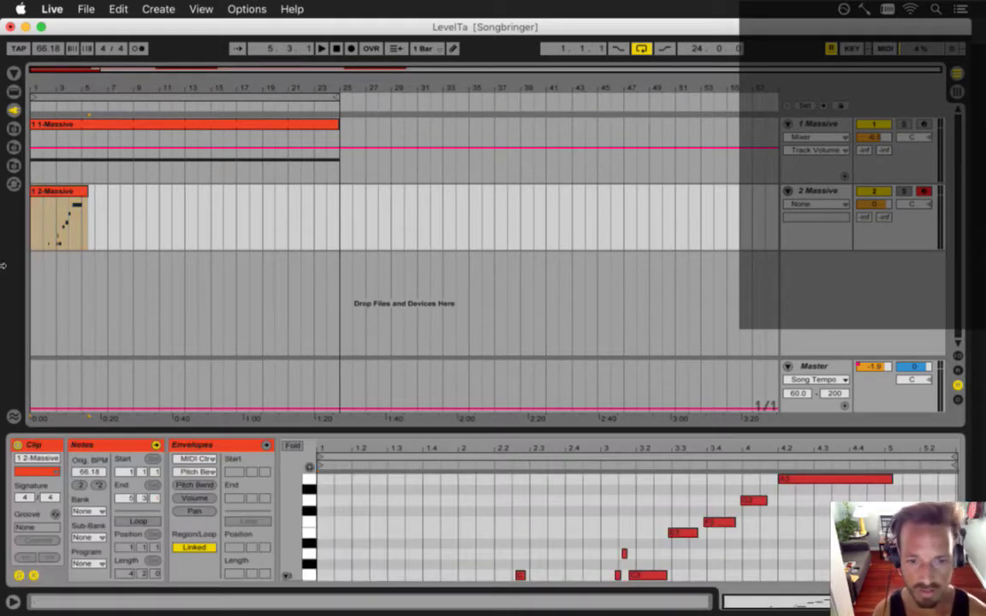
pyautogui.moveTo(405, 435); pyautogui.dragTo(393, 301)
pyautogui.click(324, 374)
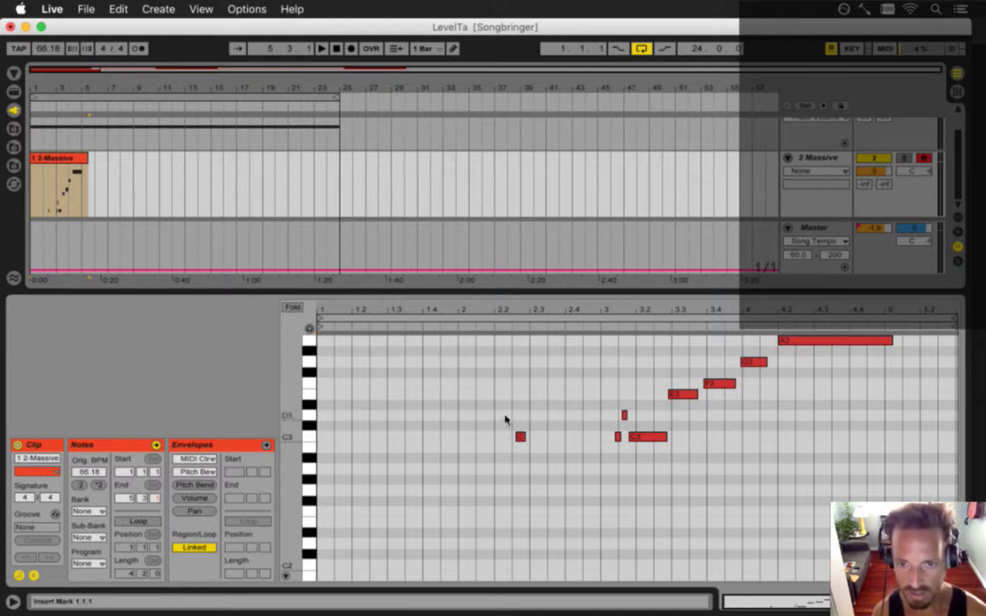
# Delete the stray C3 note in bar 2 and move all remaining notes so the phrase starts at bar 1.
pyautogui.click(520, 436)
pyautogui.press('Delete')
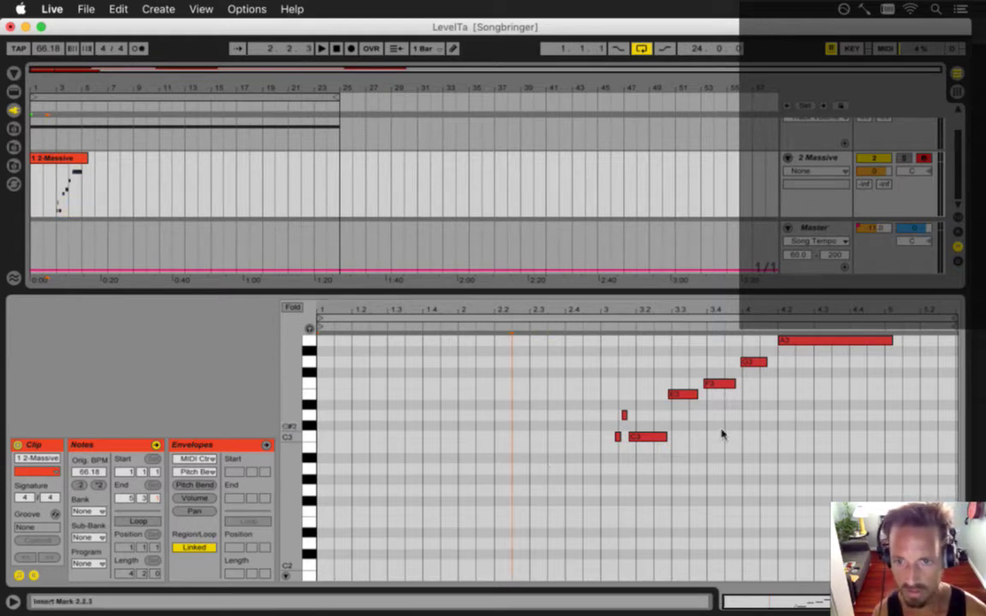
pyautogui.moveTo(614, 487); pyautogui.dragTo(800, 322)
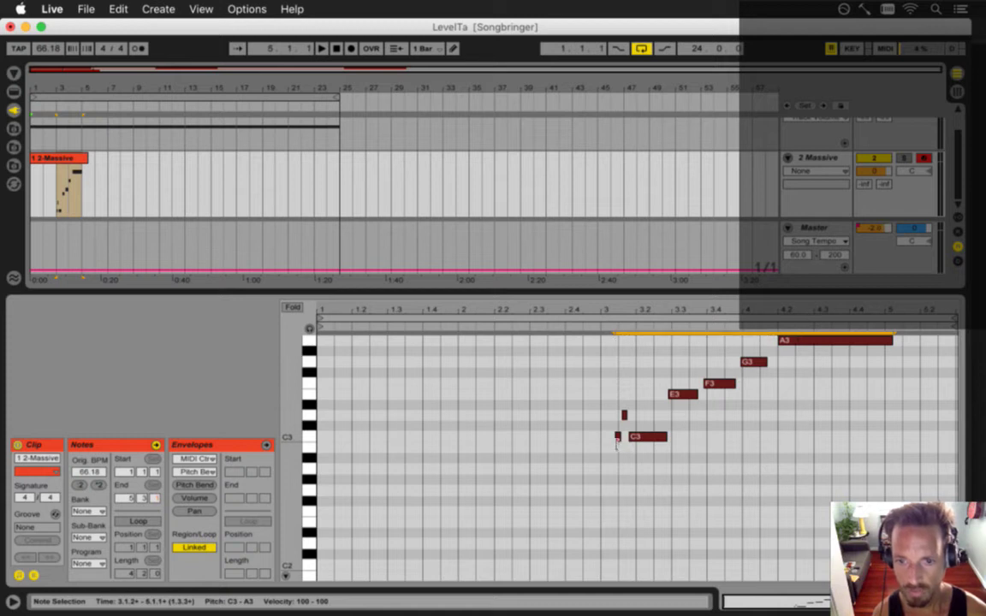
pyautogui.moveTo(643, 440); pyautogui.dragTo(351, 438)
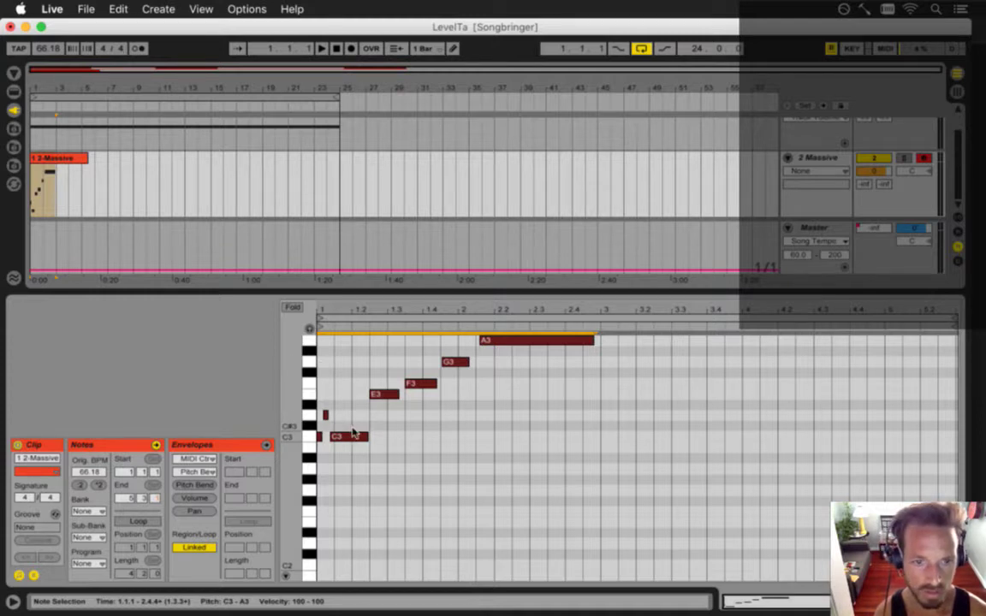
# Change the pitches of the phrase's first three notes to C#3, B2 and C#3.
pyautogui.click(331, 427)
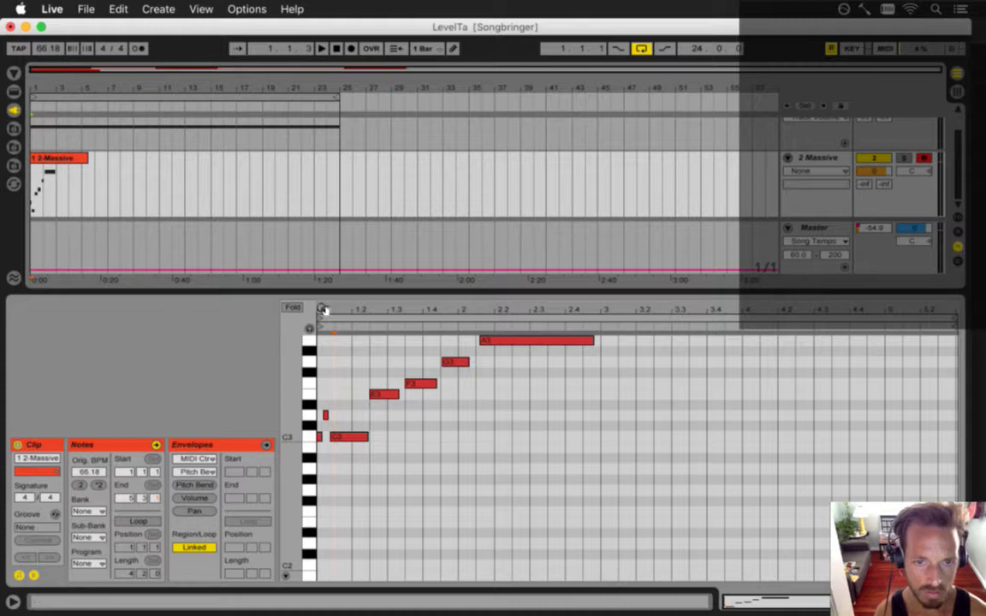
pyautogui.moveTo(322, 308); pyautogui.dragTo(324, 312)
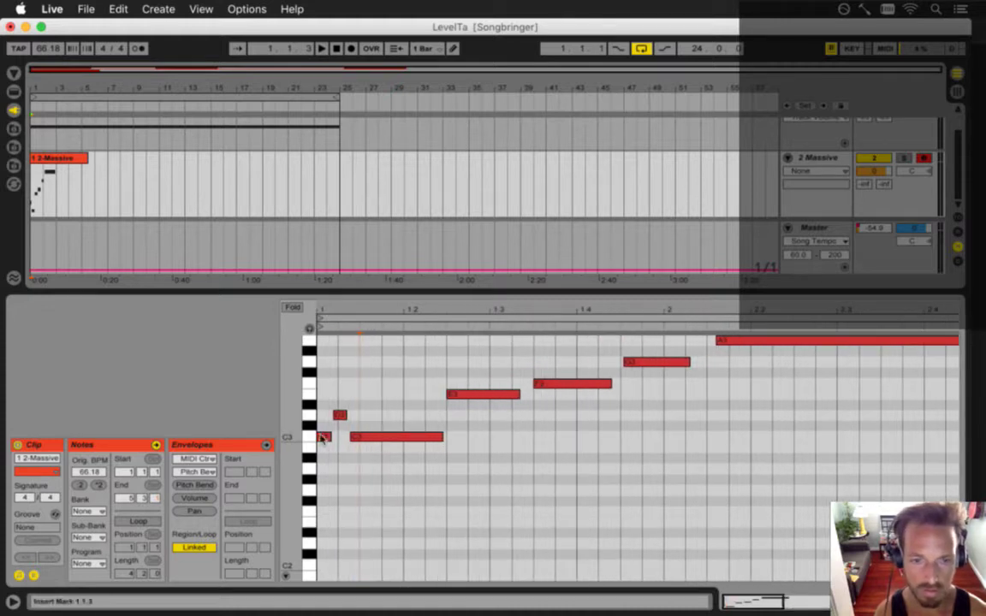
pyautogui.click(323, 438)
pyautogui.moveTo(323, 437); pyautogui.dragTo(325, 425)
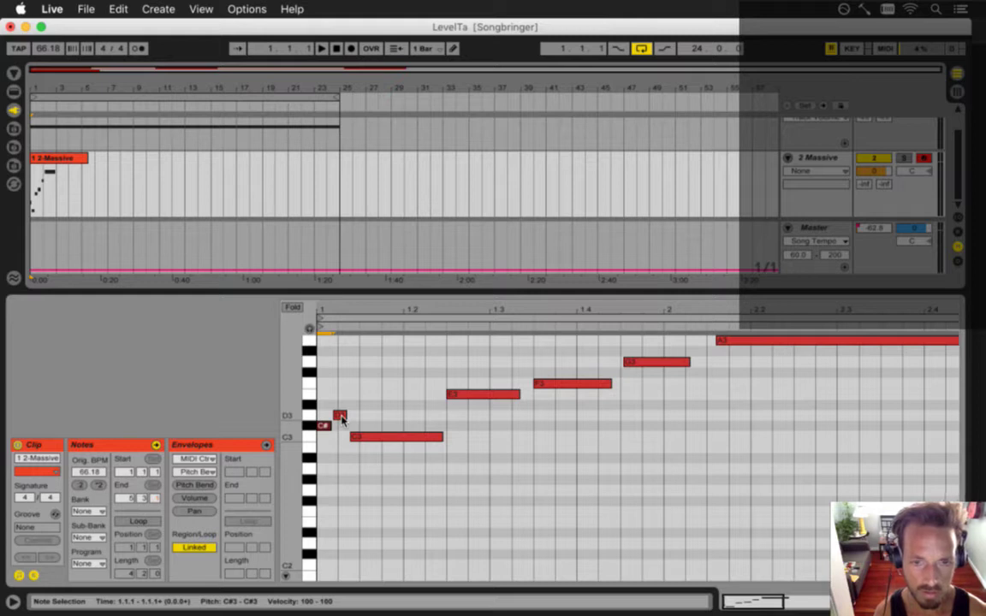
pyautogui.moveTo(343, 419); pyautogui.dragTo(373, 426)
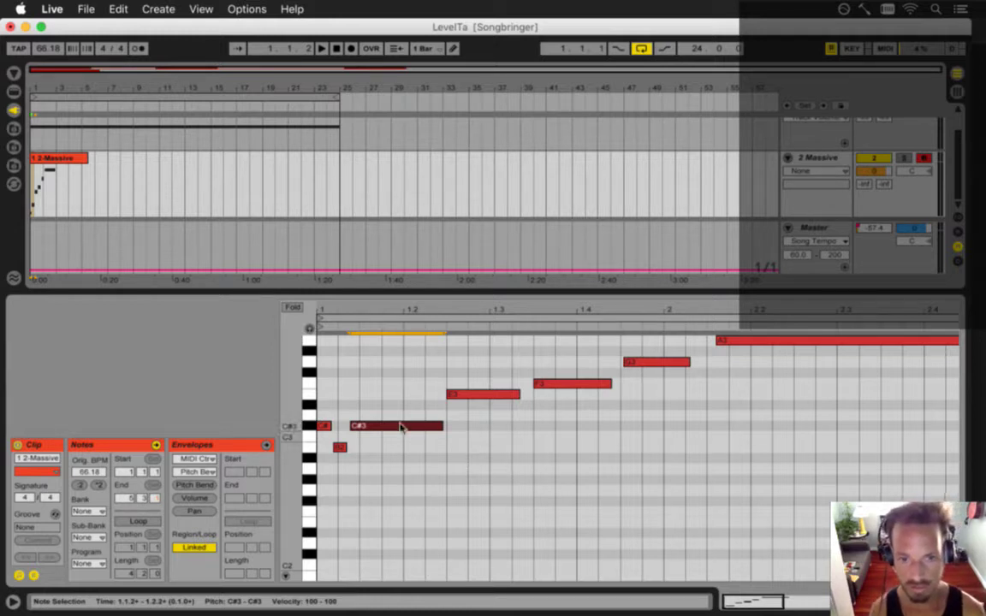
# Change the pitches of the last four notes to G#2, G2, E2 and C#2, and briefly play the phrase.
pyautogui.moveTo(462, 394); pyautogui.dragTo(467, 479)
pyautogui.moveTo(552, 385); pyautogui.dragTo(552, 492)
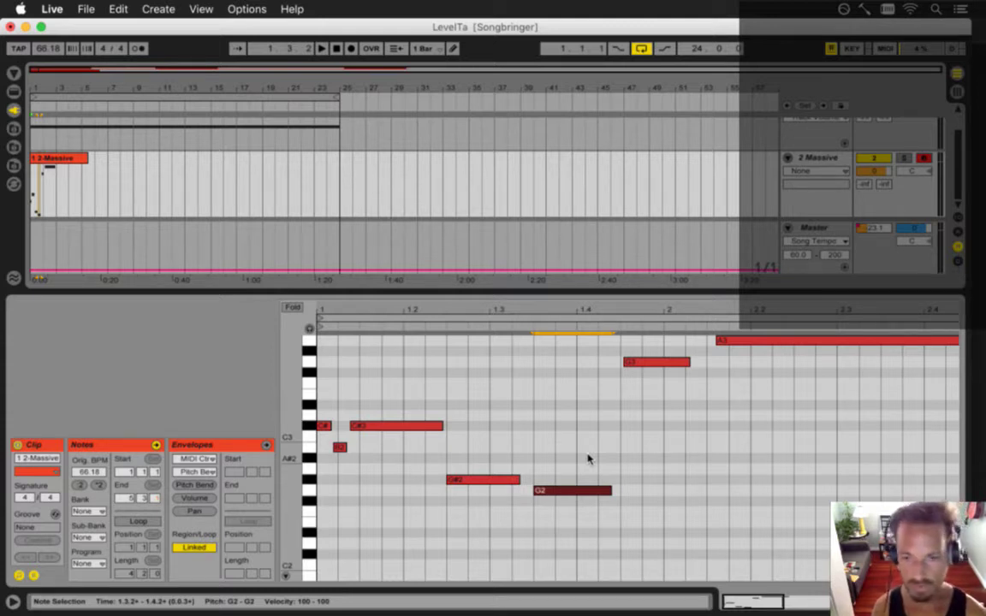
pyautogui.moveTo(655, 363); pyautogui.dragTo(657, 523)
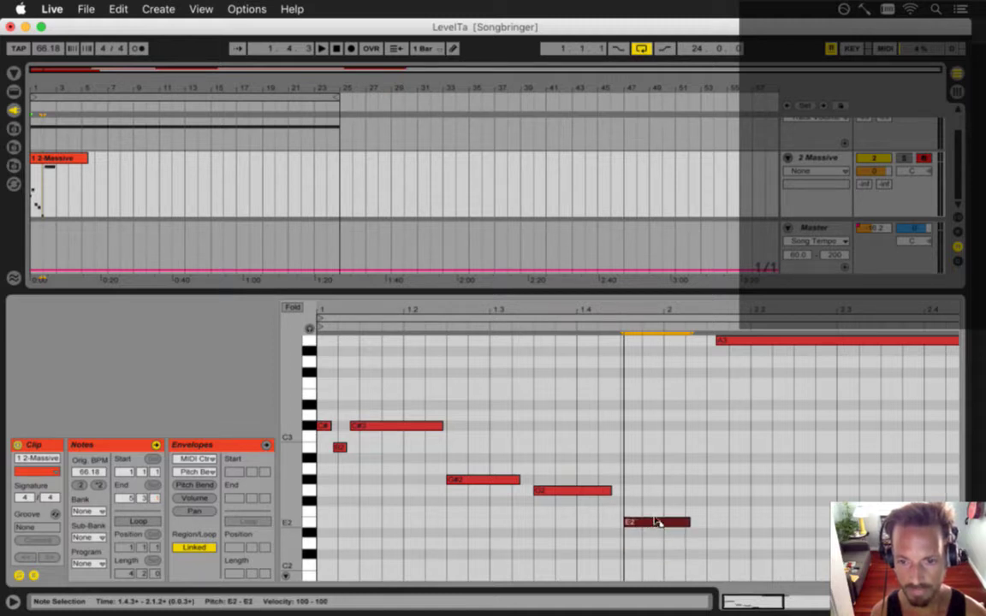
pyautogui.moveTo(737, 343); pyautogui.dragTo(743, 552)
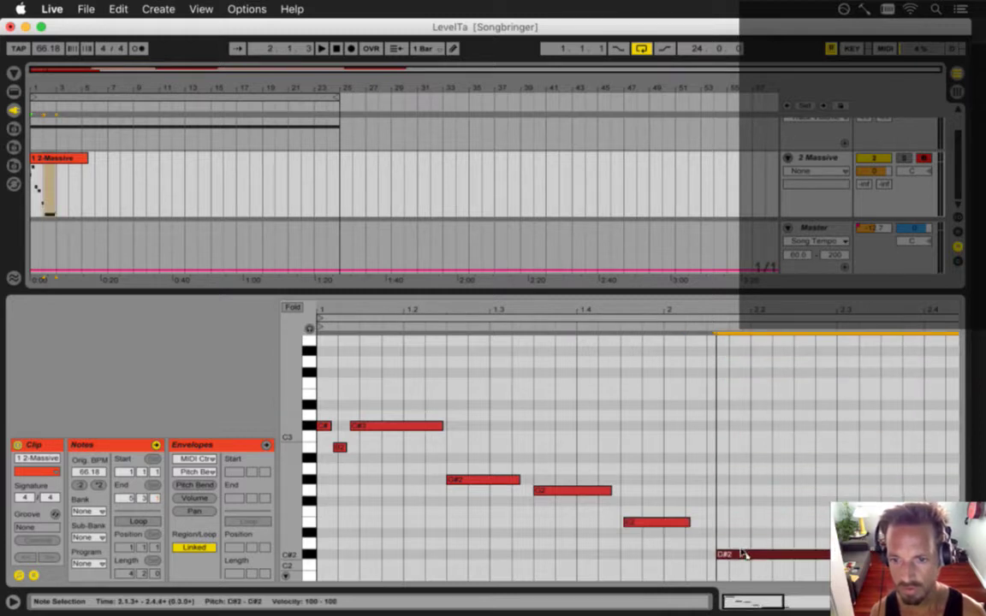
pyautogui.press('space')
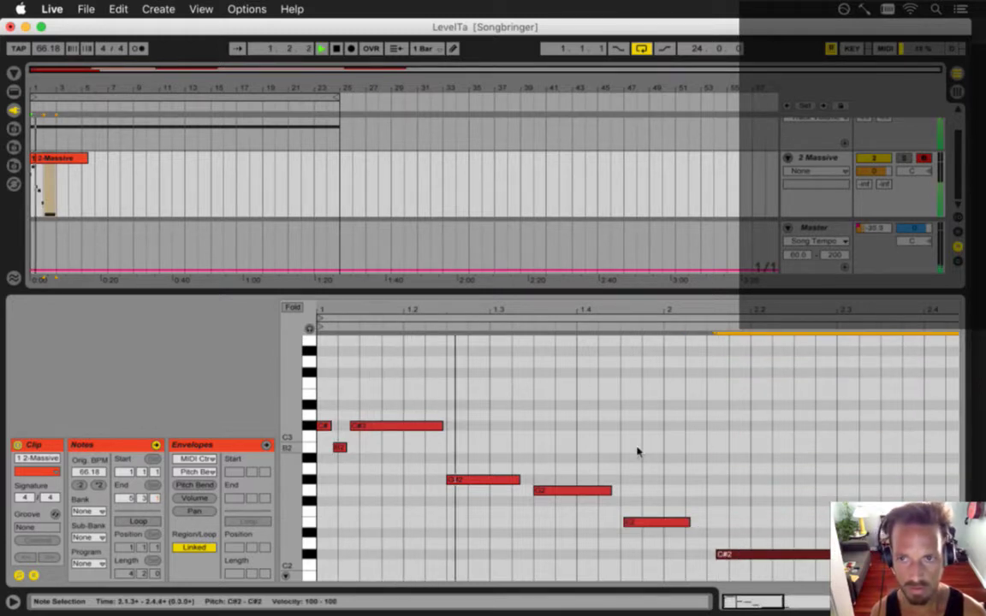
pyautogui.press('space')
# Reduce the note editor's height and show the Master track's Mixer Track Volume automation in the arrangement.
pyautogui.moveTo(431, 300); pyautogui.dragTo(440, 420)
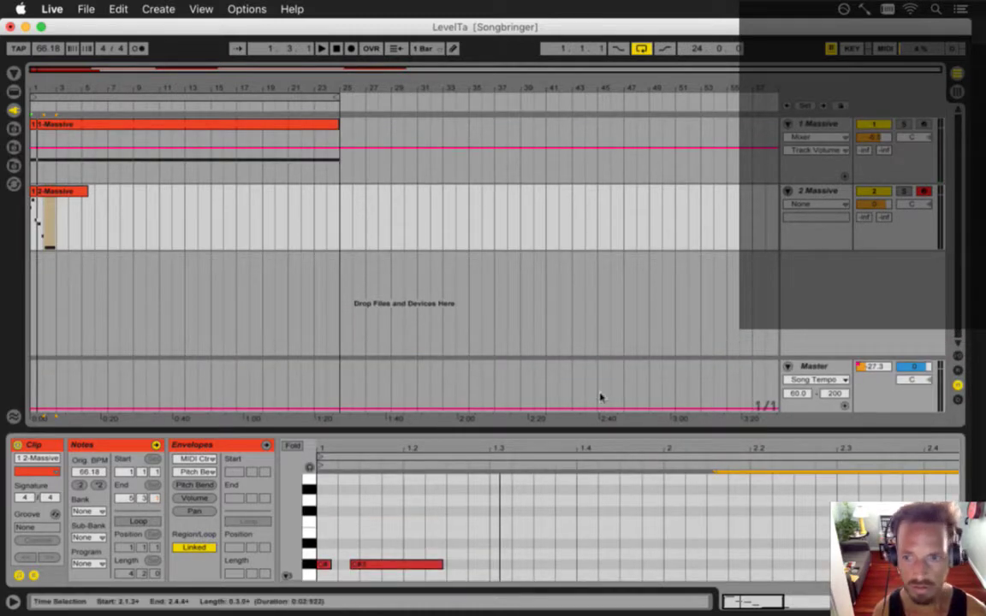
pyautogui.click(820, 380)
pyautogui.click(827, 413)
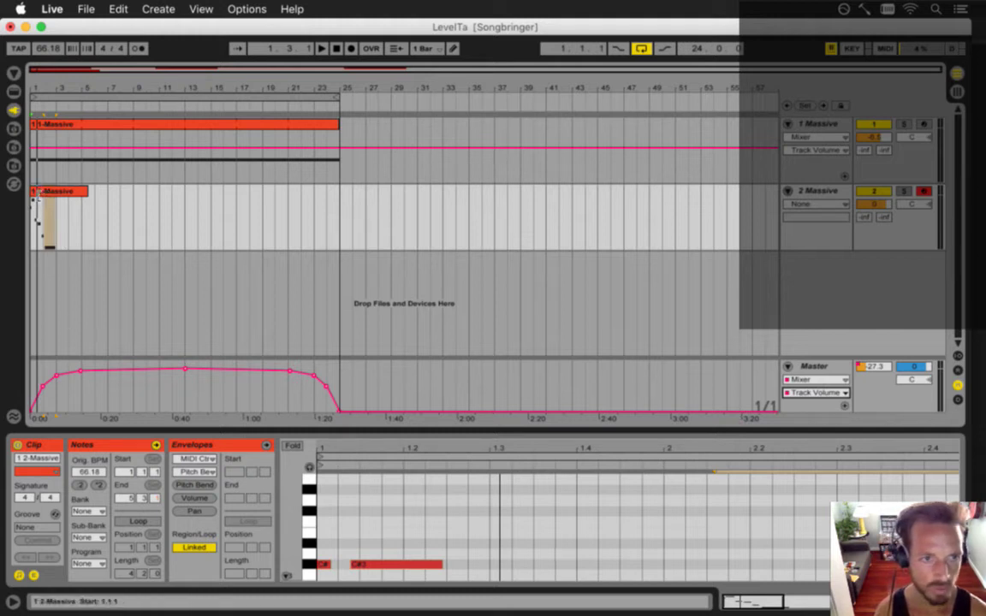
# Move the 2-Massive clip to start at bar 5 and play the arrangement from there to bar 7.
pyautogui.click(47, 193)
pyautogui.moveTo(46, 193); pyautogui.dragTo(91, 194)
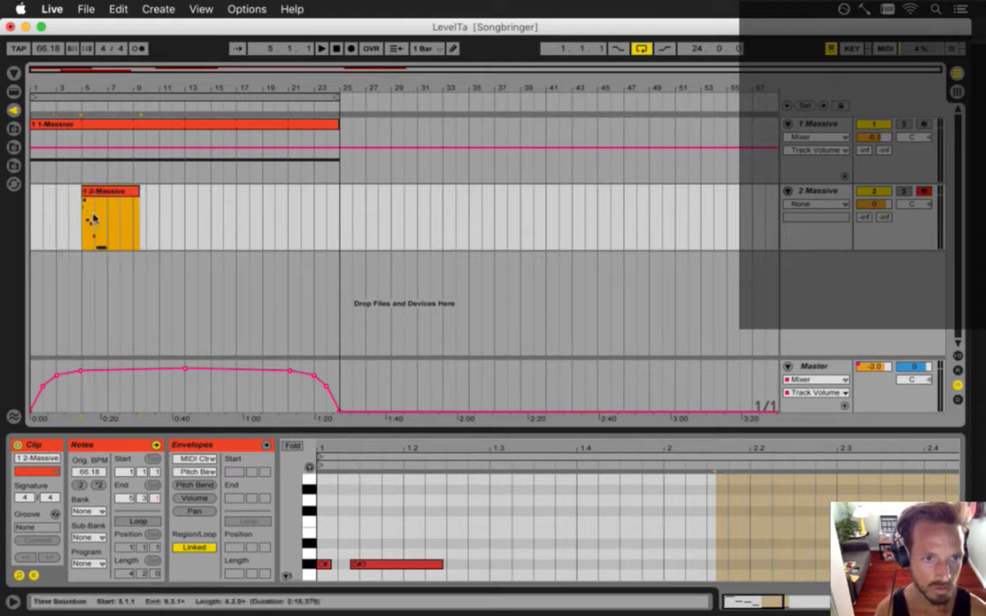
pyautogui.press('space')
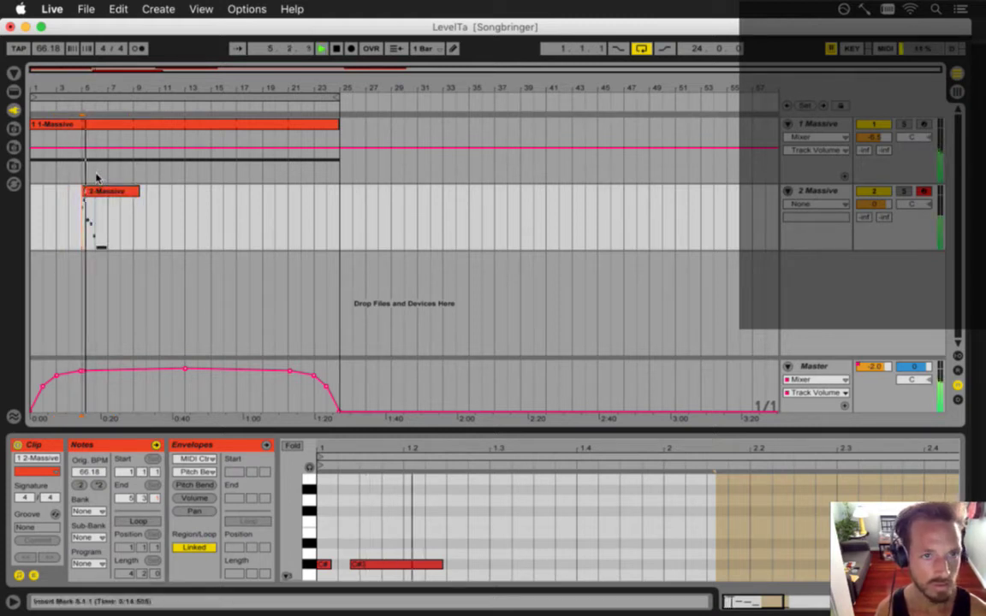
pyautogui.moveTo(100, 84); pyautogui.dragTo(100, 87)
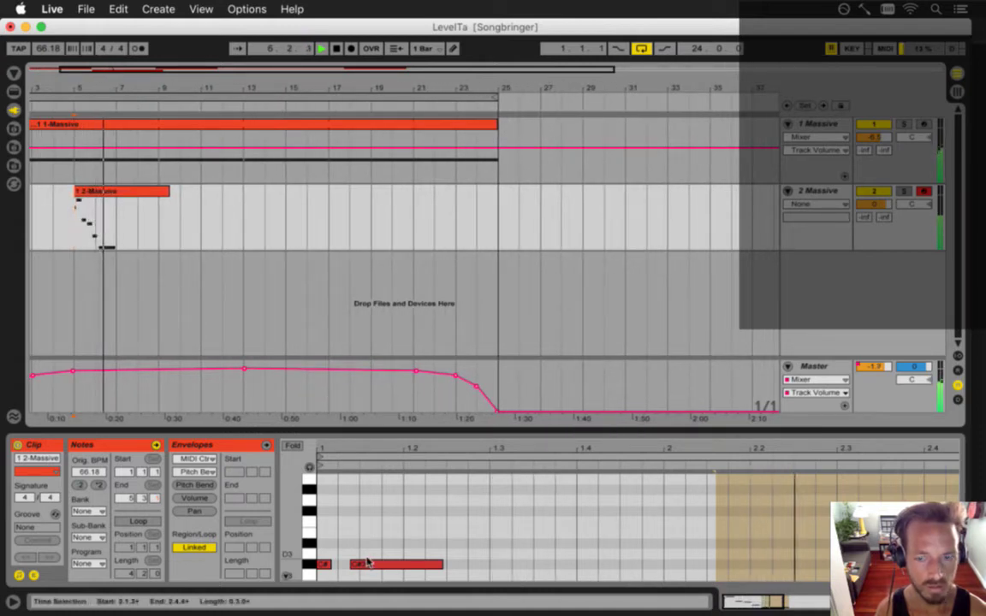
pyautogui.moveTo(480, 451); pyautogui.dragTo(407, 476)
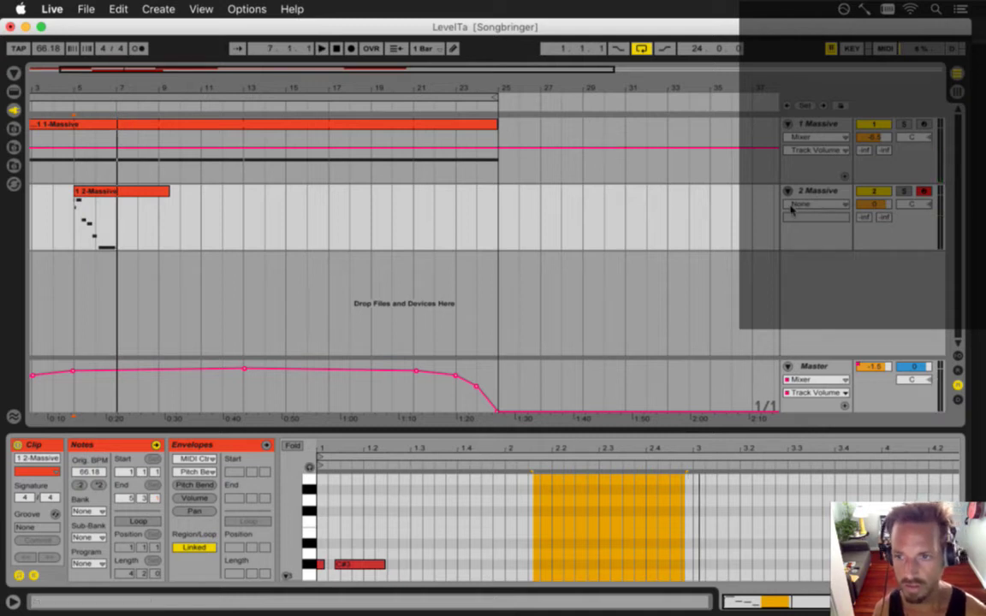
# Lower the second Massive track's volume to about -6 dB.
pyautogui.click(808, 197)
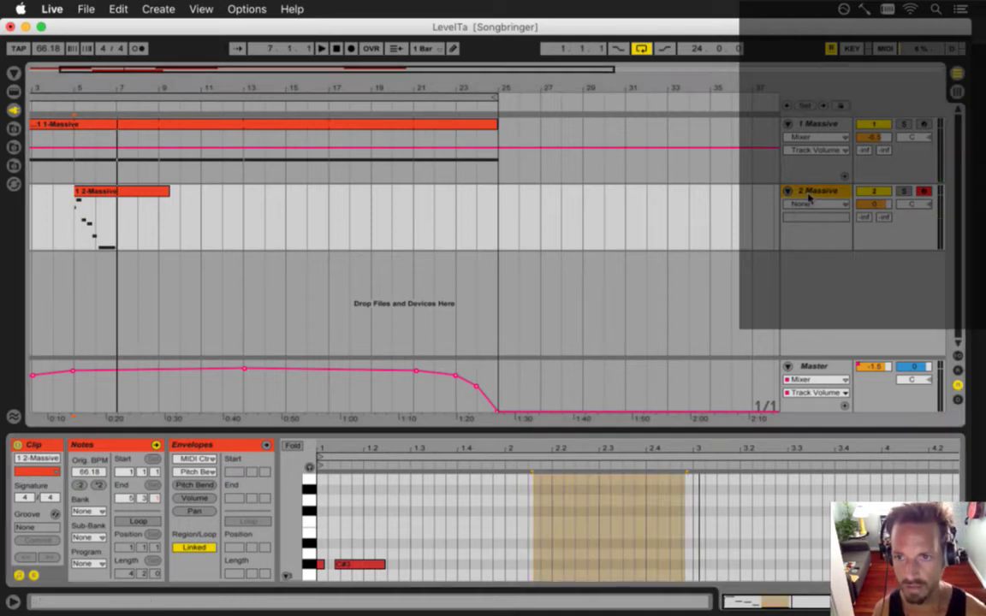
pyautogui.click(877, 205)
pyautogui.moveTo(878, 206); pyautogui.dragTo(878, 208)
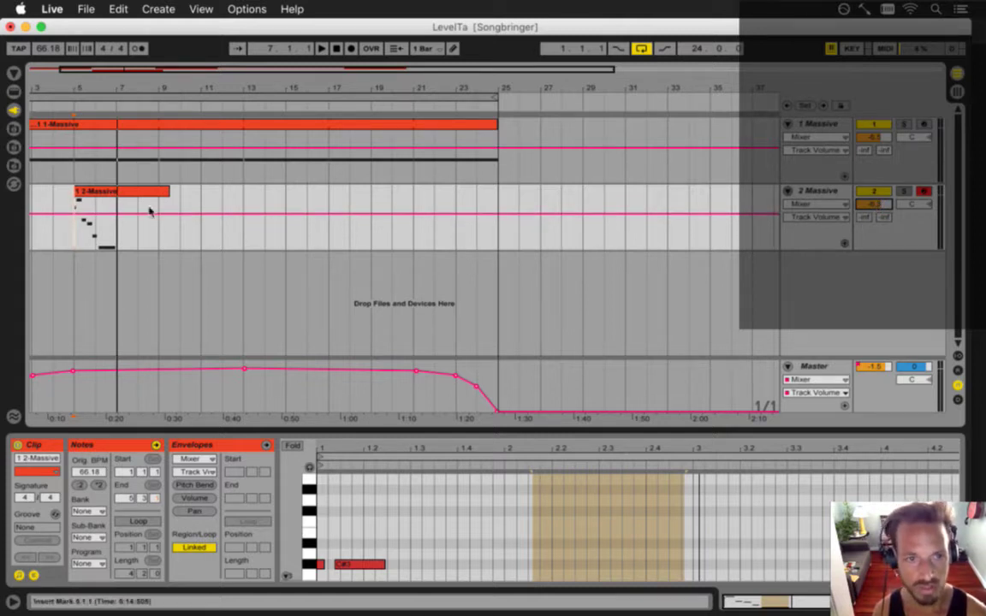
# Shorten the 2-Massive clip to two bars, ending at bar 7, and hide its envelope settings.
pyautogui.moveTo(168, 192); pyautogui.dragTo(115, 192)
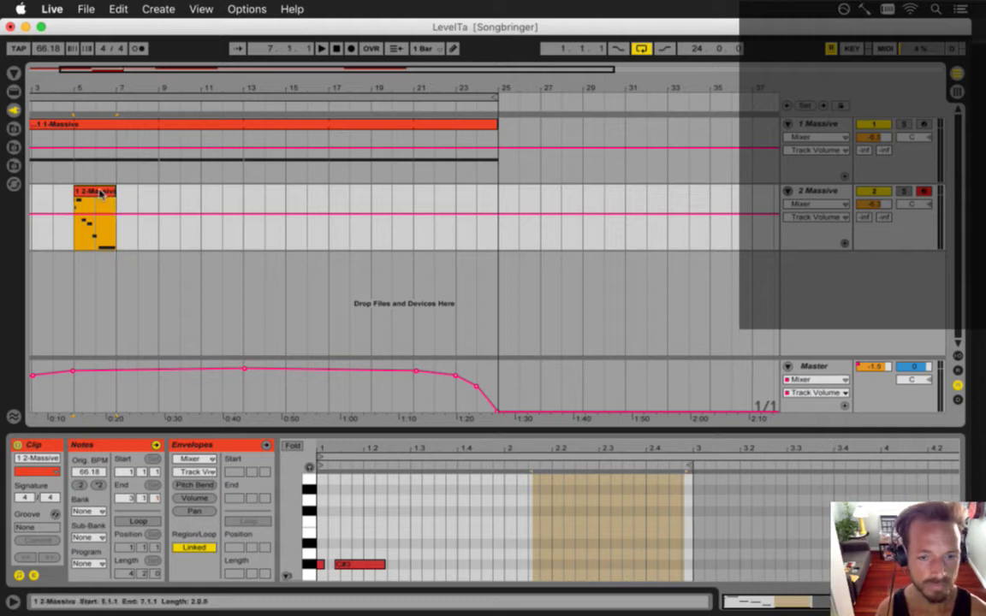
pyautogui.moveTo(343, 449); pyautogui.dragTo(341, 453)
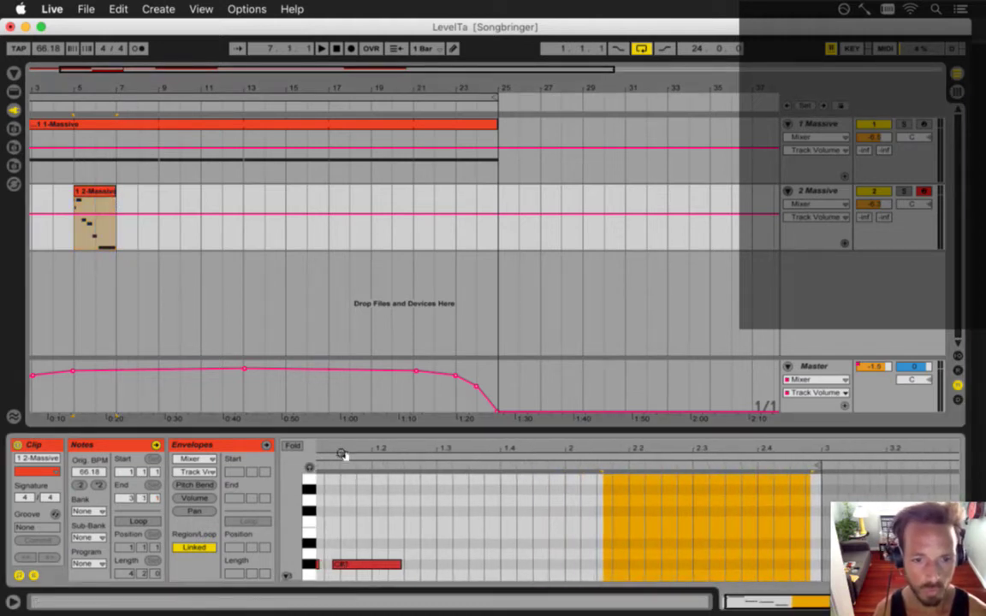
pyautogui.click(34, 576)
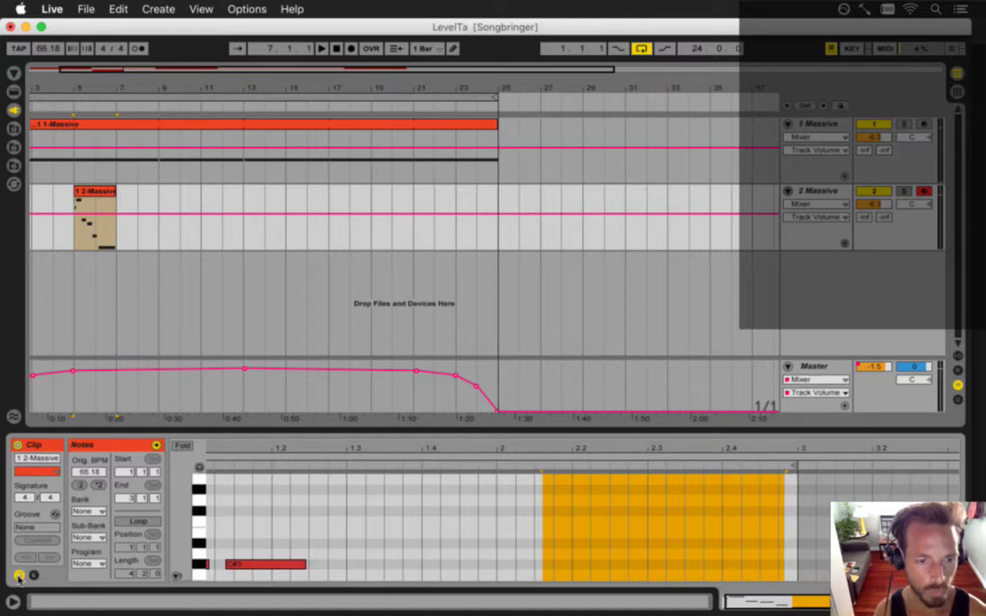
# Turn on looping for the 2-Massive clip and set its loop length to two bars.
pyautogui.moveTo(216, 449); pyautogui.dragTo(220, 449)
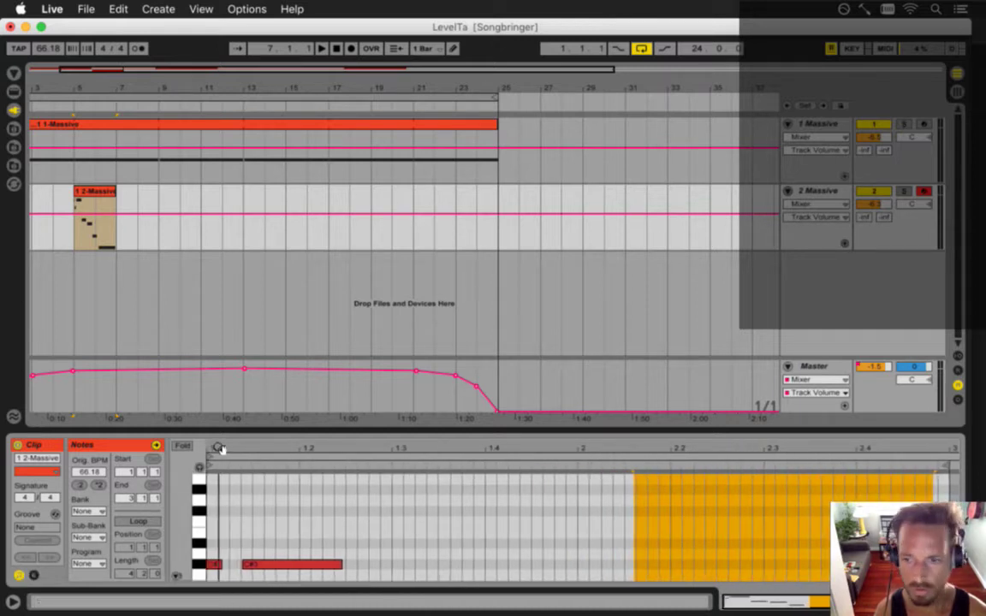
pyautogui.click(137, 522)
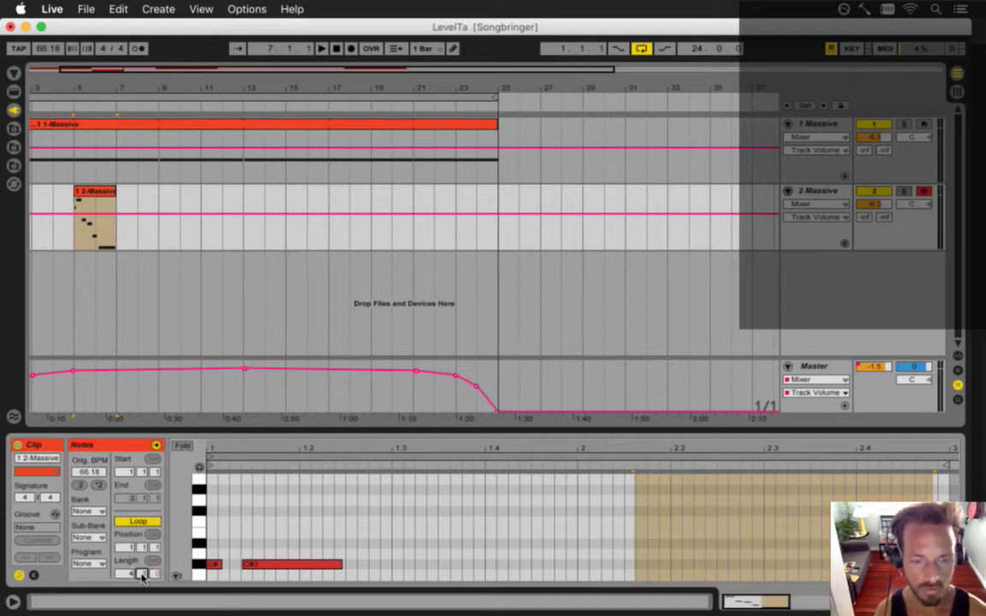
pyautogui.click(142, 548)
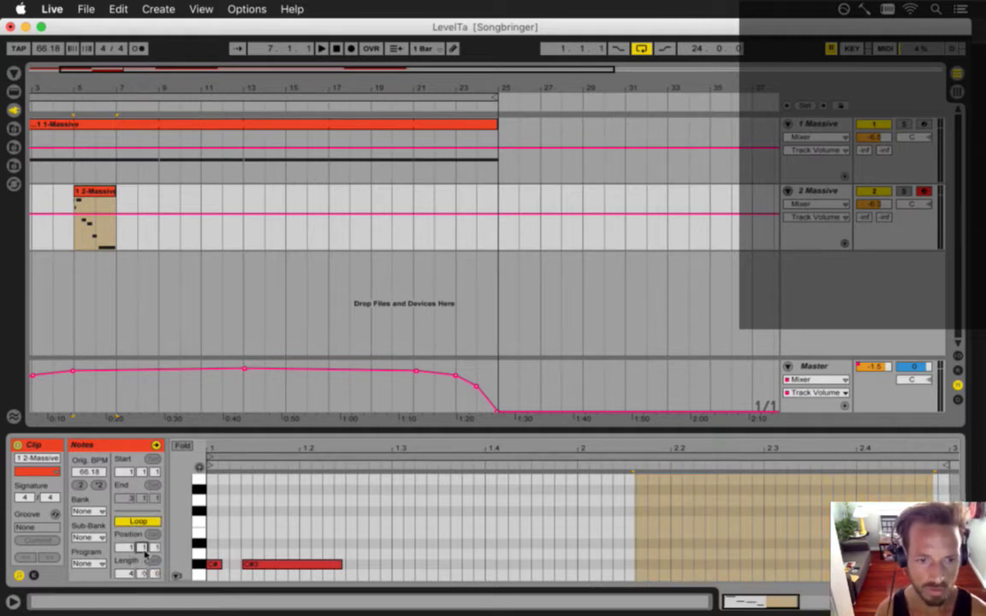
pyautogui.moveTo(625, 454); pyautogui.dragTo(420, 451)
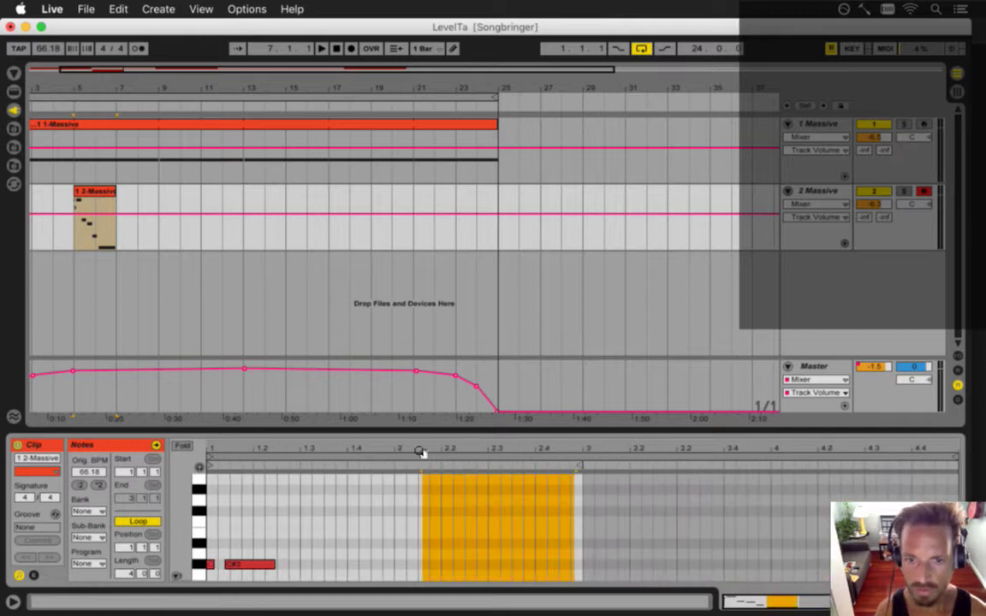
pyautogui.moveTo(959, 465); pyautogui.dragTo(583, 465)
pyautogui.moveTo(308, 450); pyautogui.dragTo(308, 455)
pyautogui.scroll(-5, 184, 546)
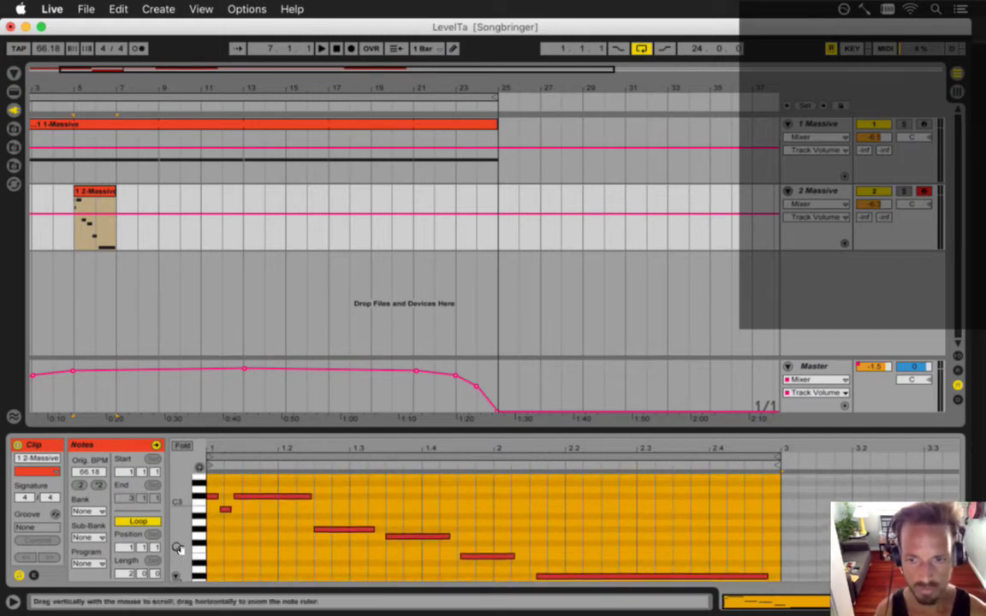
# Hide the clip's Notes settings, play the melody and lengthen the E2 note so it ends just before the final note.
pyautogui.click(238, 547)
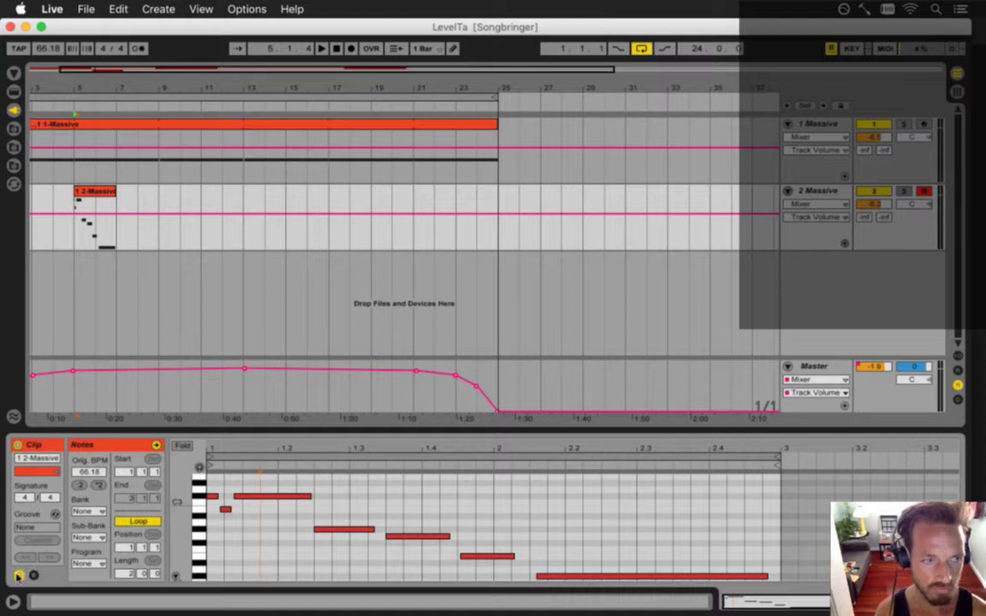
pyautogui.click(34, 575)
pyautogui.press('space')
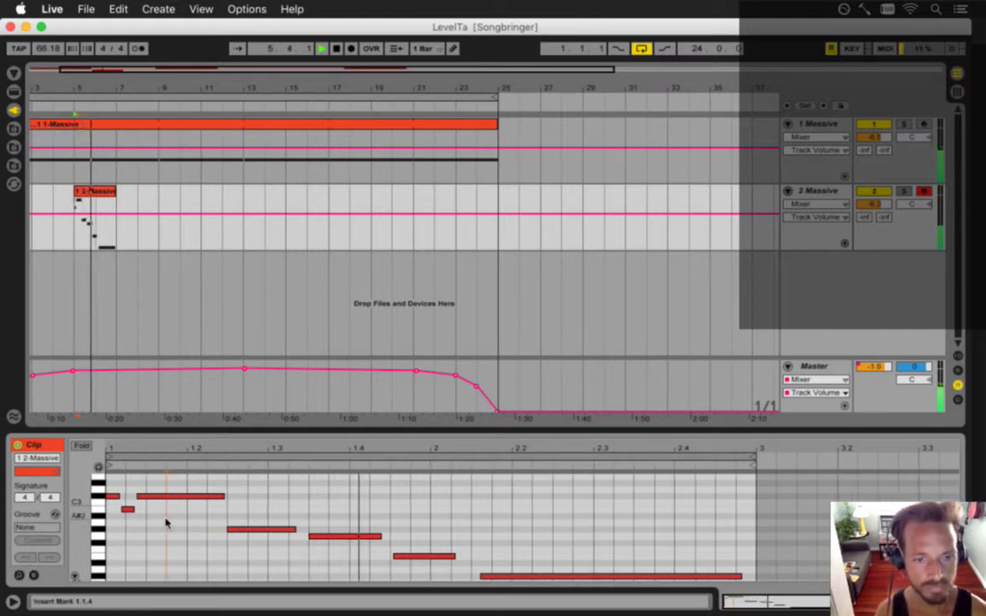
pyautogui.click(454, 557)
pyautogui.press('space')
pyautogui.moveTo(458, 558); pyautogui.dragTo(474, 557)
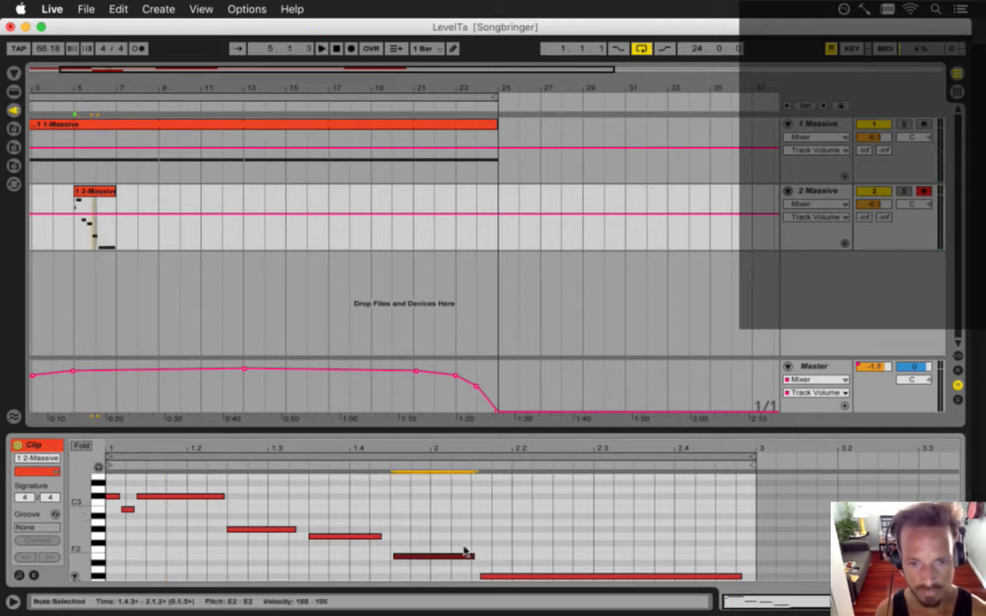
# Set the note velocities to 79 for G#2, 102 for the long C#3, about 81 for G2 and 89 for E2, and lower B2's.
pyautogui.click(244, 533)
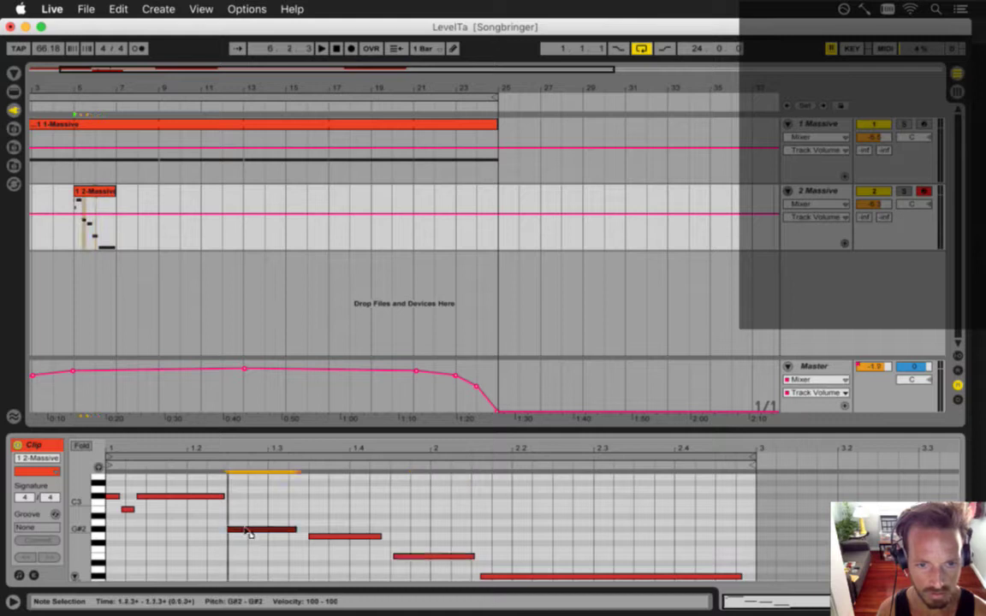
pyautogui.moveTo(244, 534); pyautogui.dragTo(244, 537)
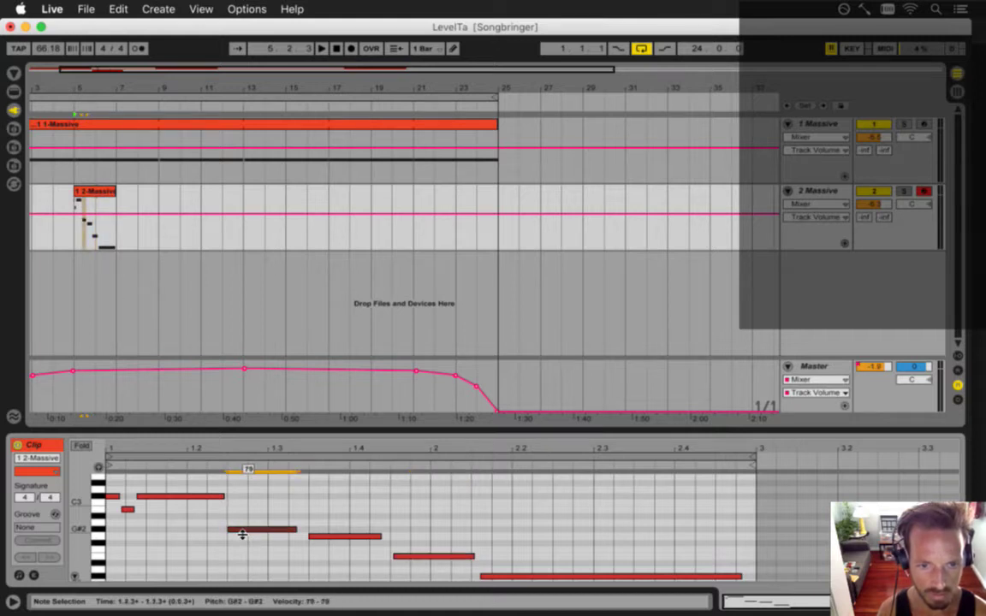
pyautogui.click(127, 510)
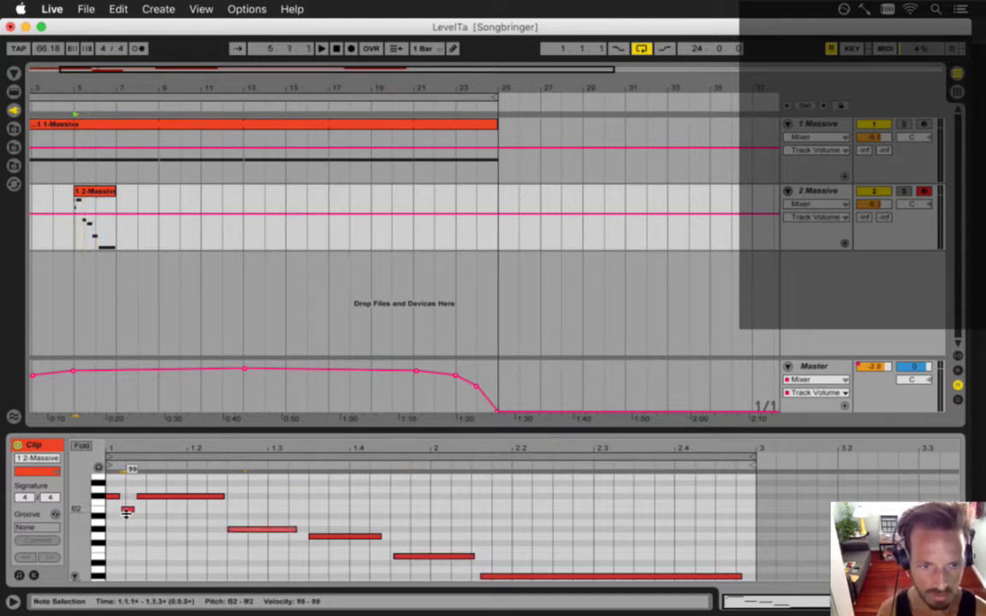
pyautogui.moveTo(126, 514); pyautogui.dragTo(152, 499)
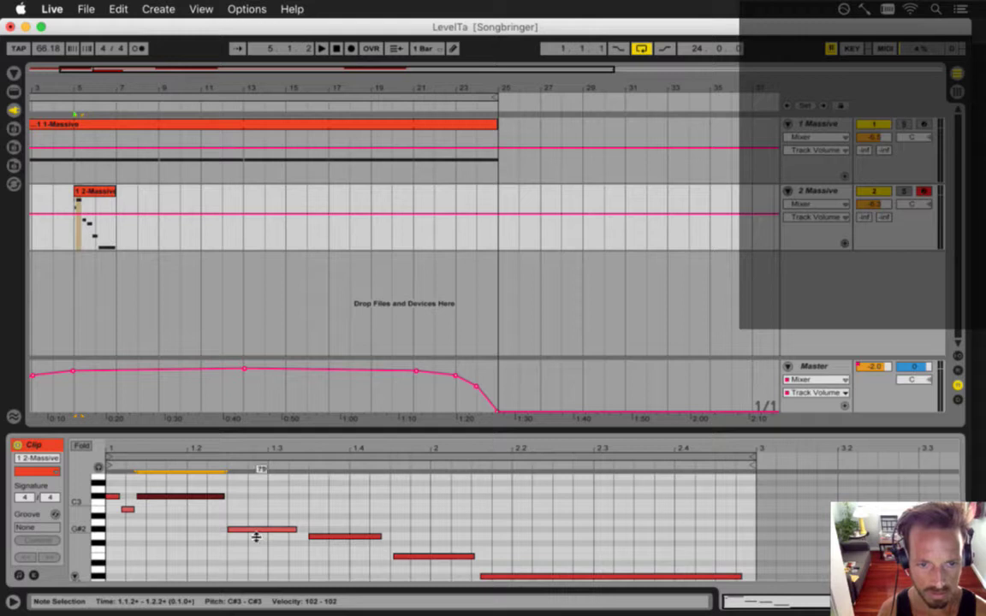
pyautogui.click(340, 537)
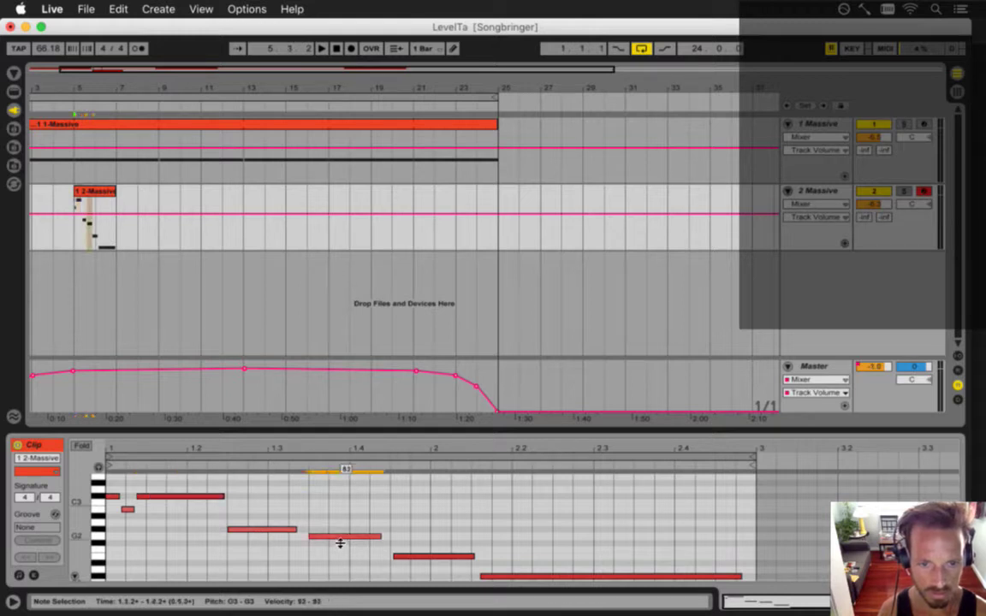
pyautogui.click(408, 558)
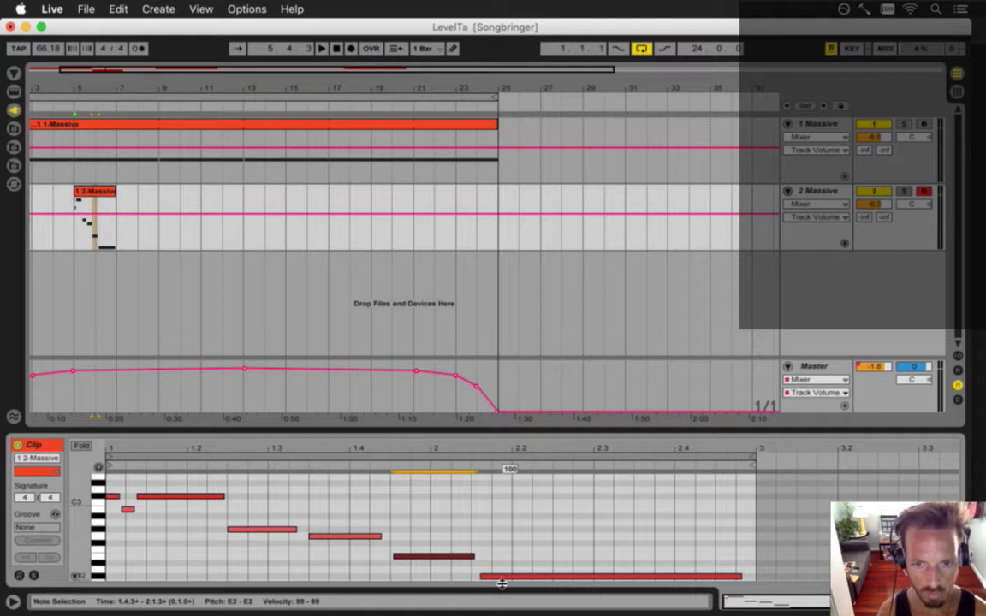
# Play the clip and move the starts of the E2, G#2 and G2 notes slightly earlier.
pyautogui.press('space')
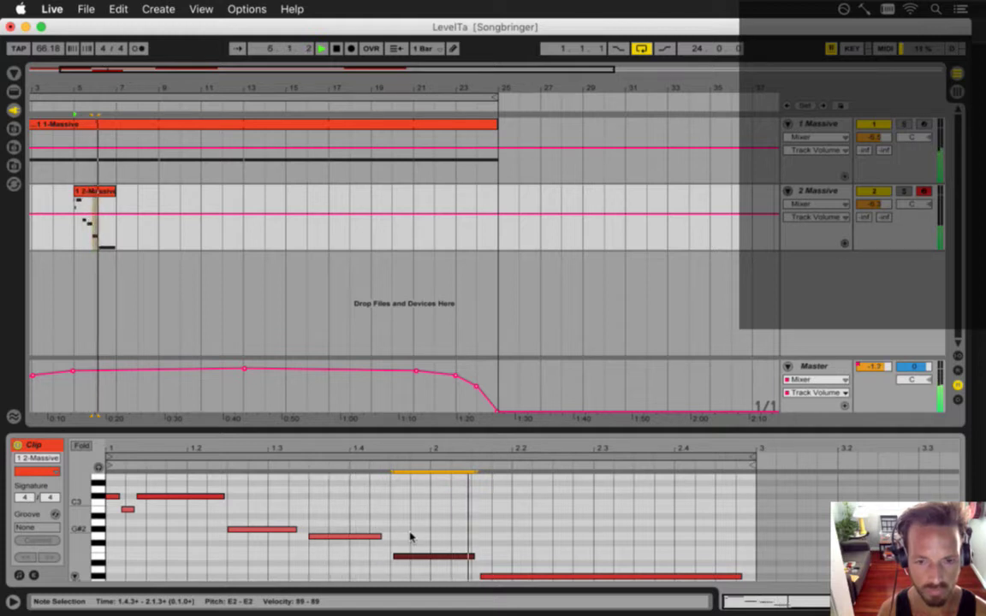
pyautogui.press('space')
pyautogui.moveTo(395, 561); pyautogui.dragTo(389, 560)
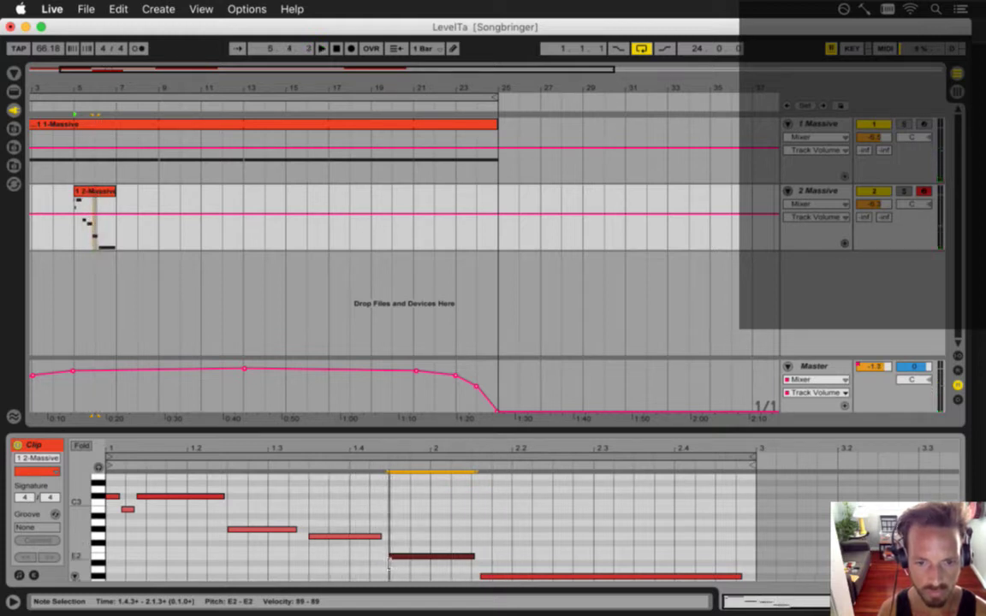
pyautogui.press('space')
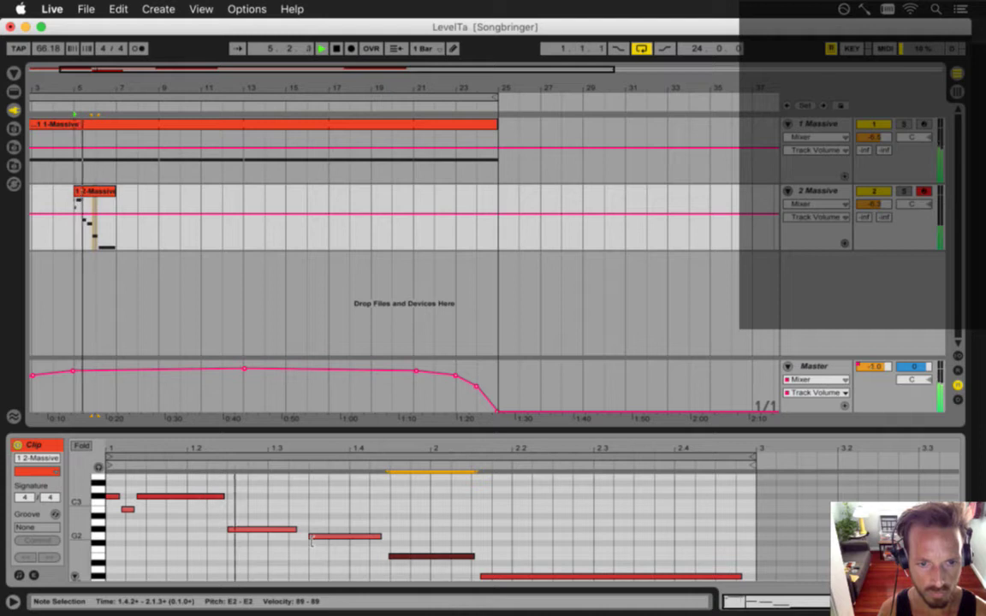
pyautogui.press('space')
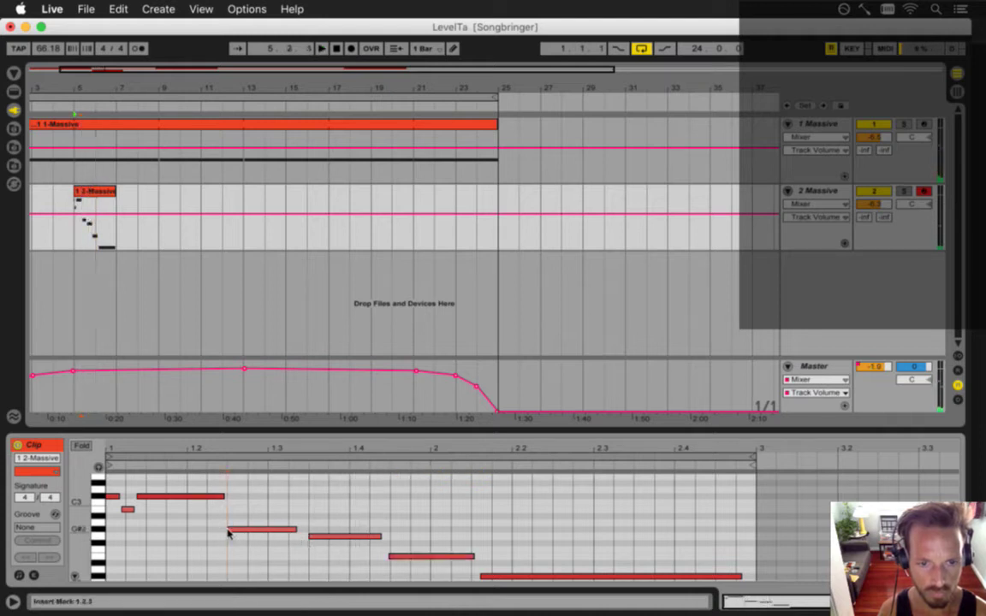
pyautogui.click(229, 531)
pyautogui.moveTo(229, 531); pyautogui.dragTo(225, 532)
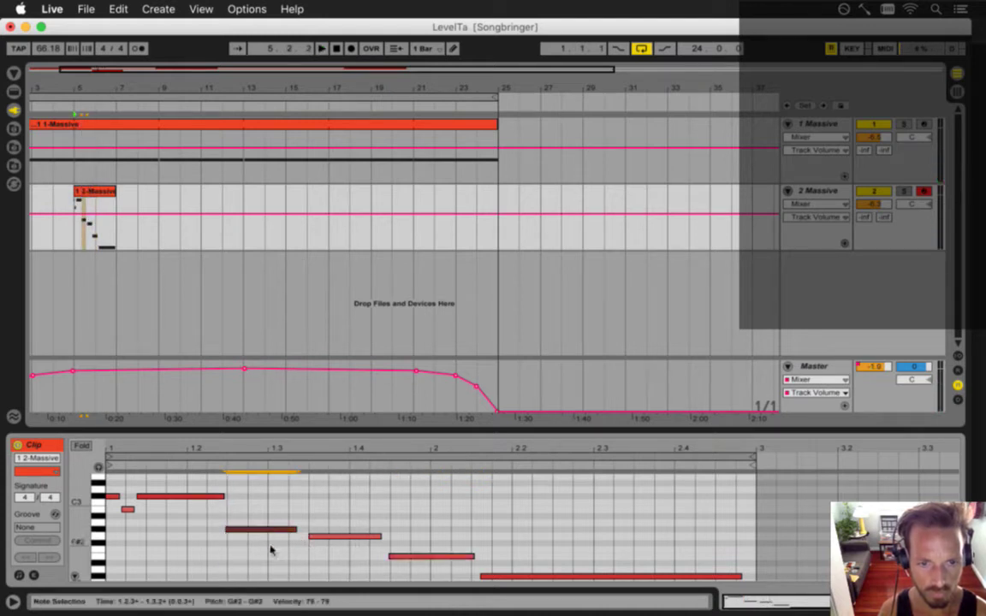
pyautogui.moveTo(311, 538); pyautogui.dragTo(307, 538)
# Extend the G#2 note so it ends right at the start of the G2 note, and play the clip to check it.
pyautogui.press('space')
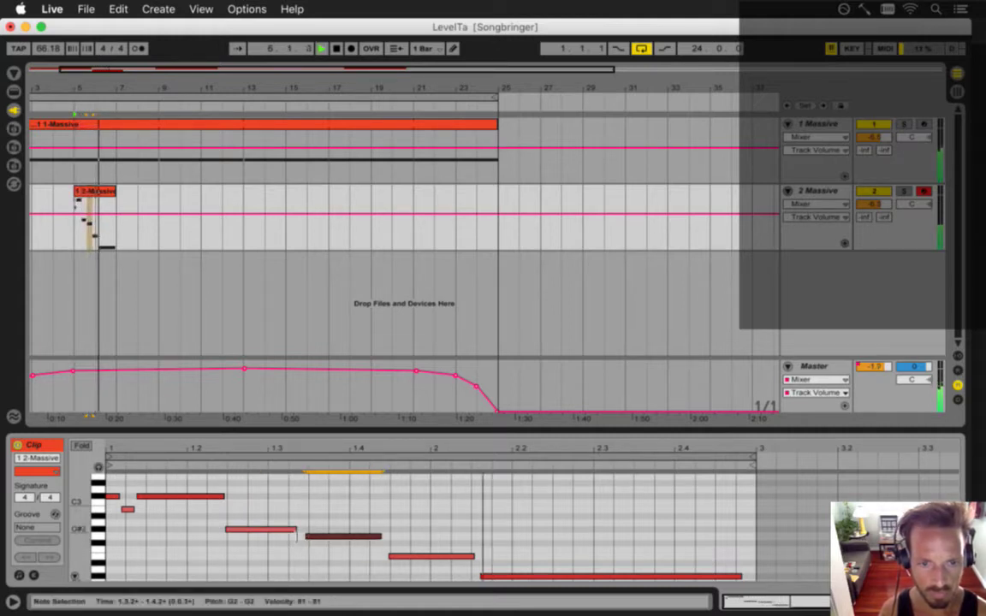
pyautogui.moveTo(296, 535); pyautogui.dragTo(308, 532)
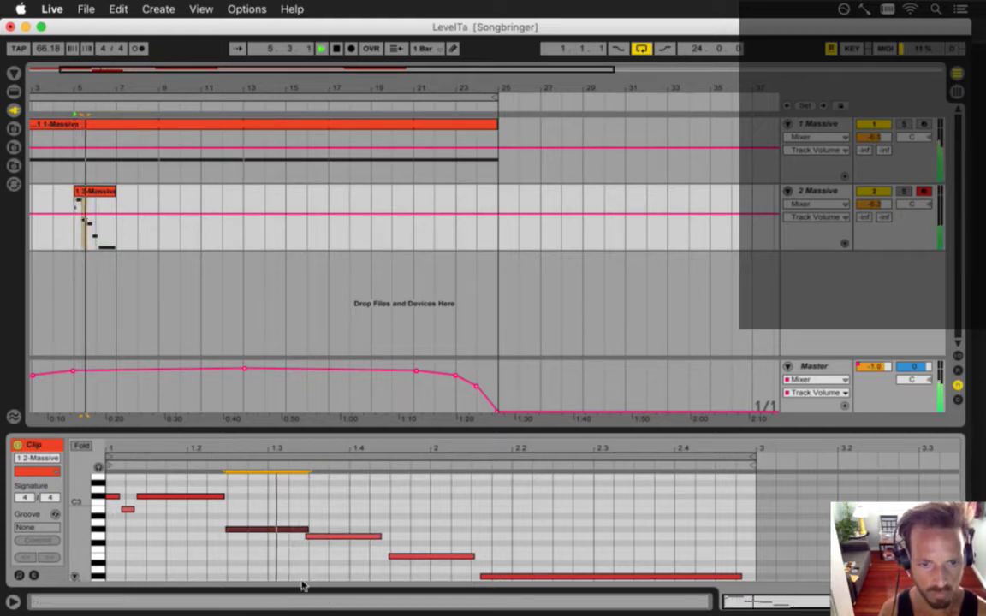
pyautogui.press('space')
pyautogui.moveTo(308, 531); pyautogui.dragTo(304, 536)
pyautogui.press('space')
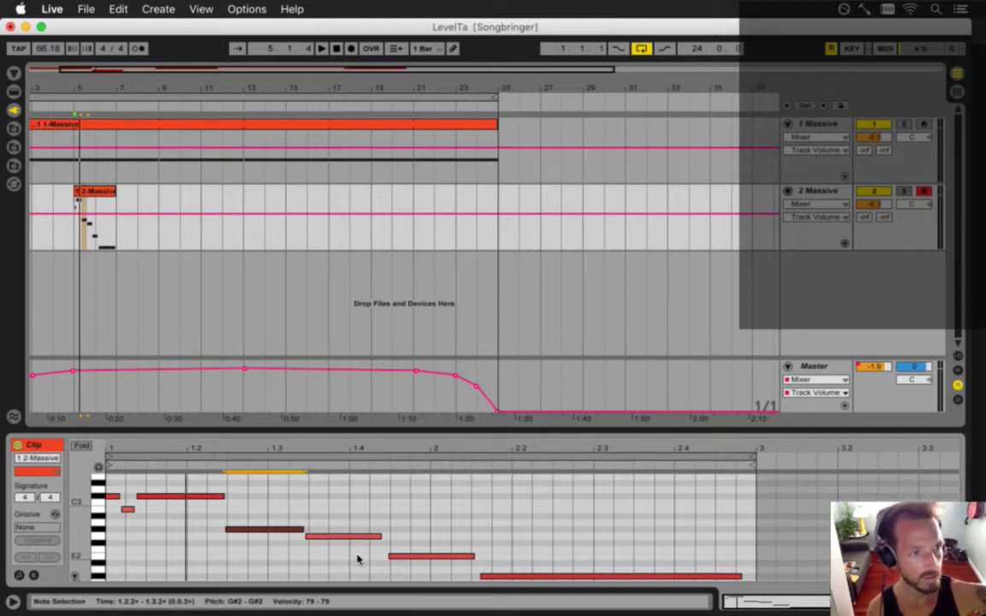
# Play the clip from its start and lengthen G2 and E2 to reach their following notes and the final C#2 nearly to the clip's end.
pyautogui.click(112, 517)
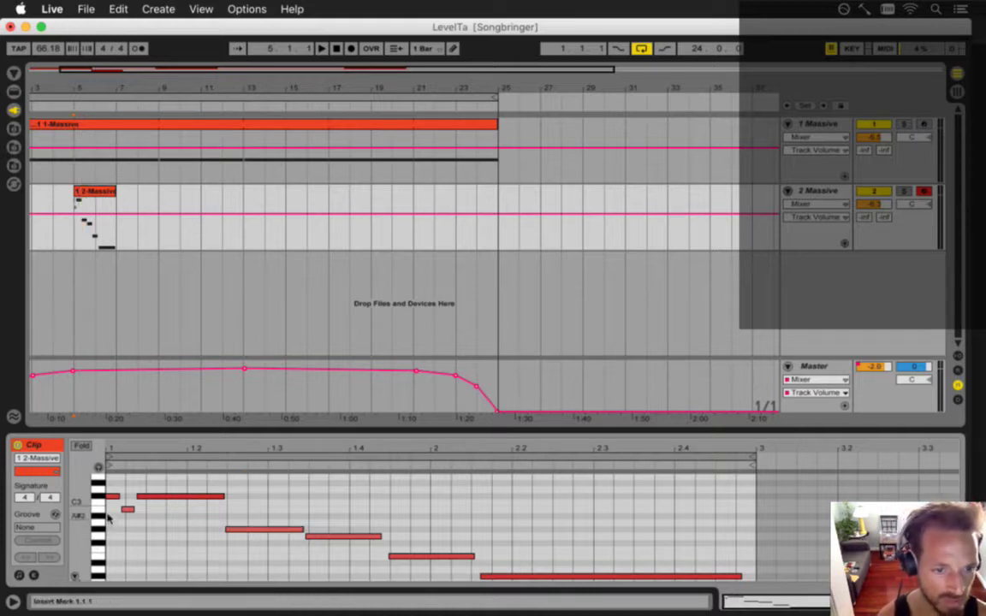
pyautogui.moveTo(117, 448); pyautogui.dragTo(117, 452)
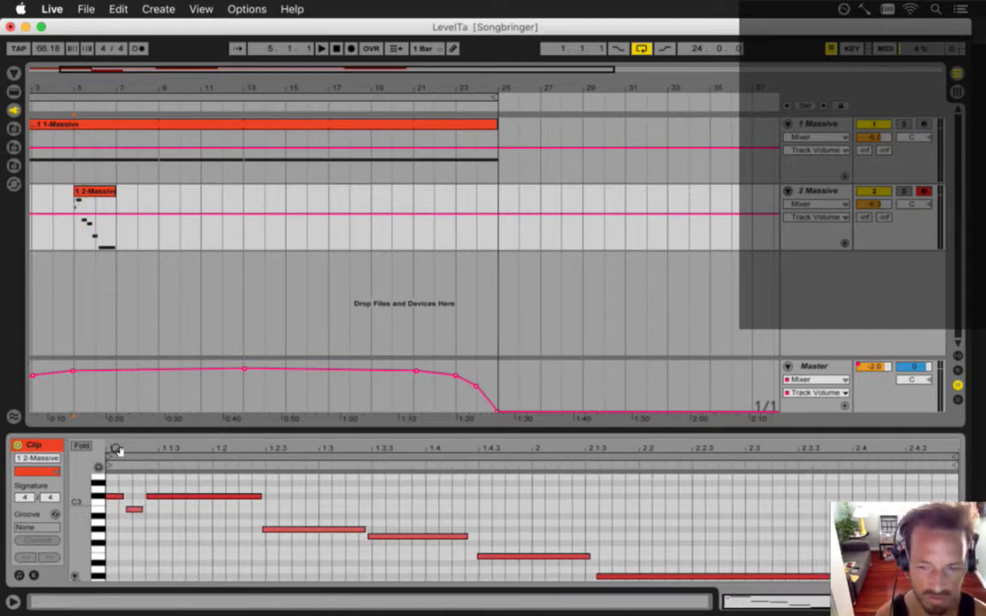
pyautogui.press('space')
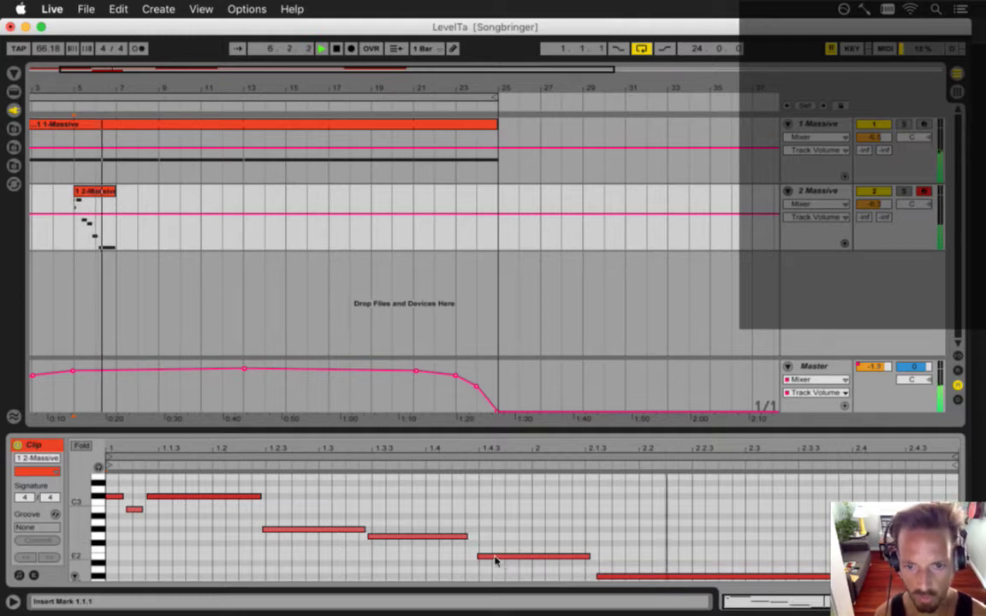
pyautogui.moveTo(467, 538); pyautogui.dragTo(475, 538)
pyautogui.moveTo(589, 556); pyautogui.dragTo(594, 558)
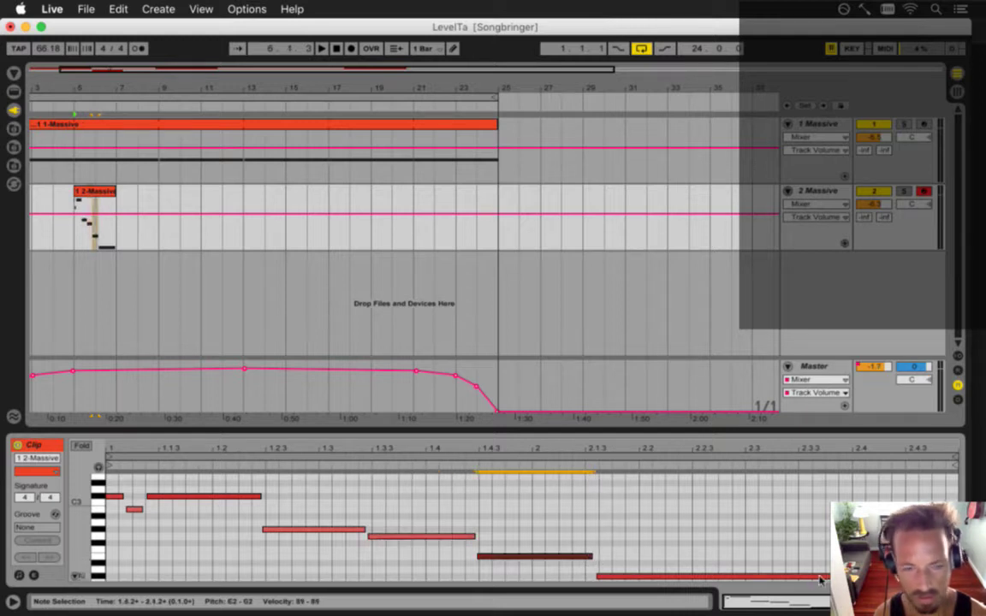
pyautogui.click(946, 576)
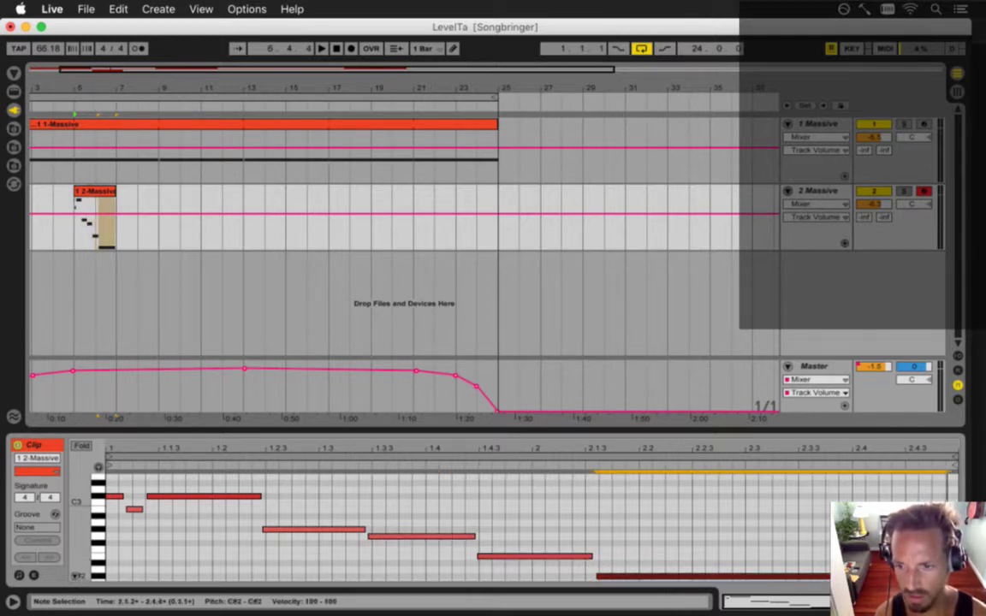
pyautogui.press('space')
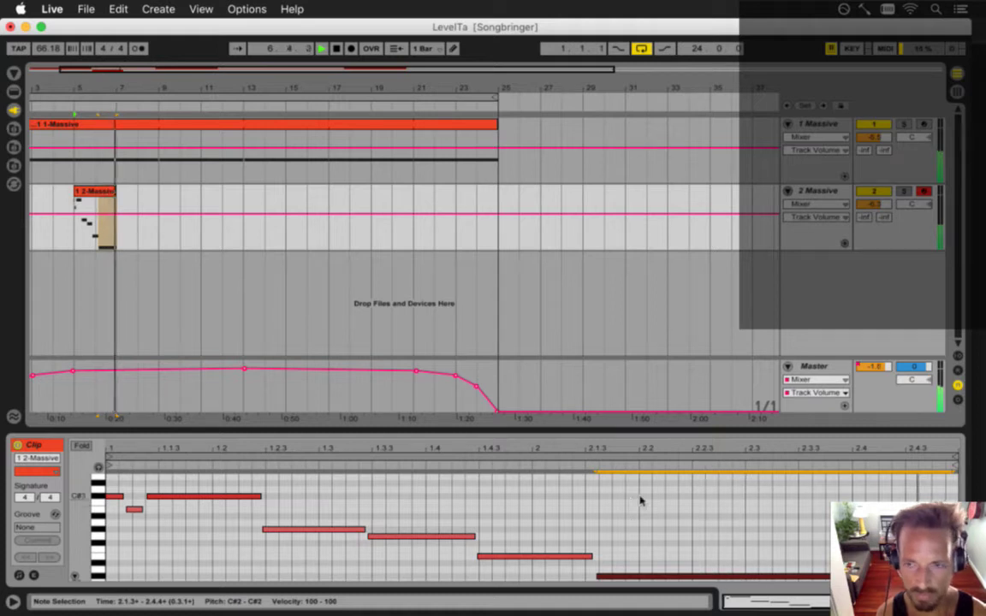
# Deactivate the 1 Massive track and play the 2 Massive track alone from bar 5.
pyautogui.click(883, 126)
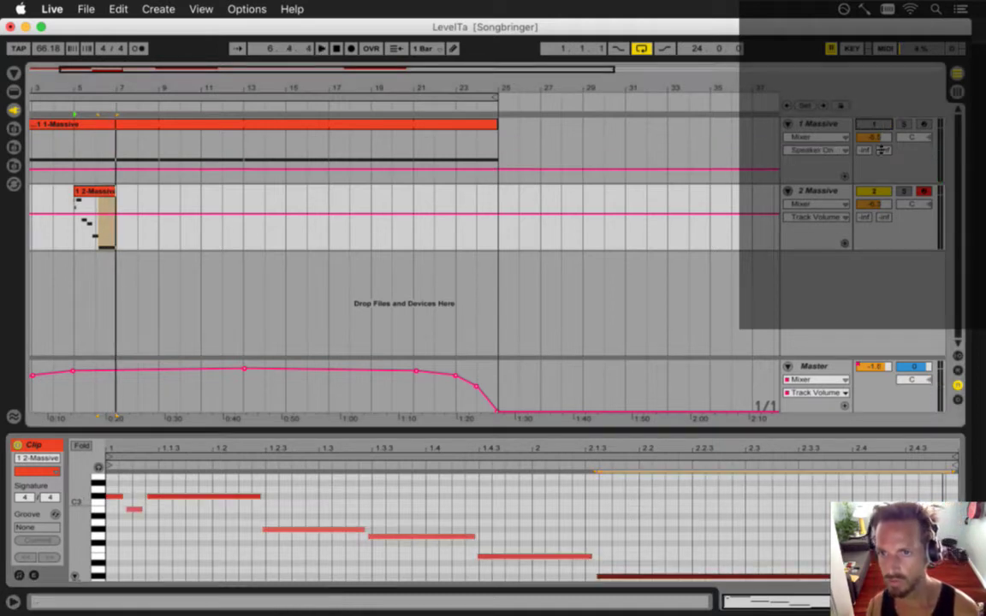
pyautogui.click(79, 235)
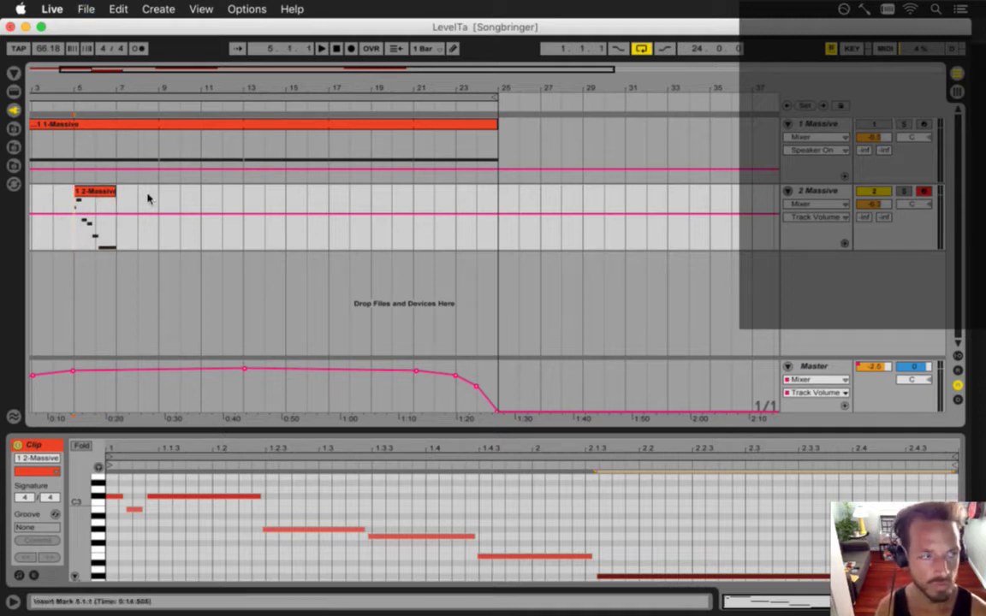
pyautogui.click(94, 190)
pyautogui.click(74, 242)
pyautogui.press('space')
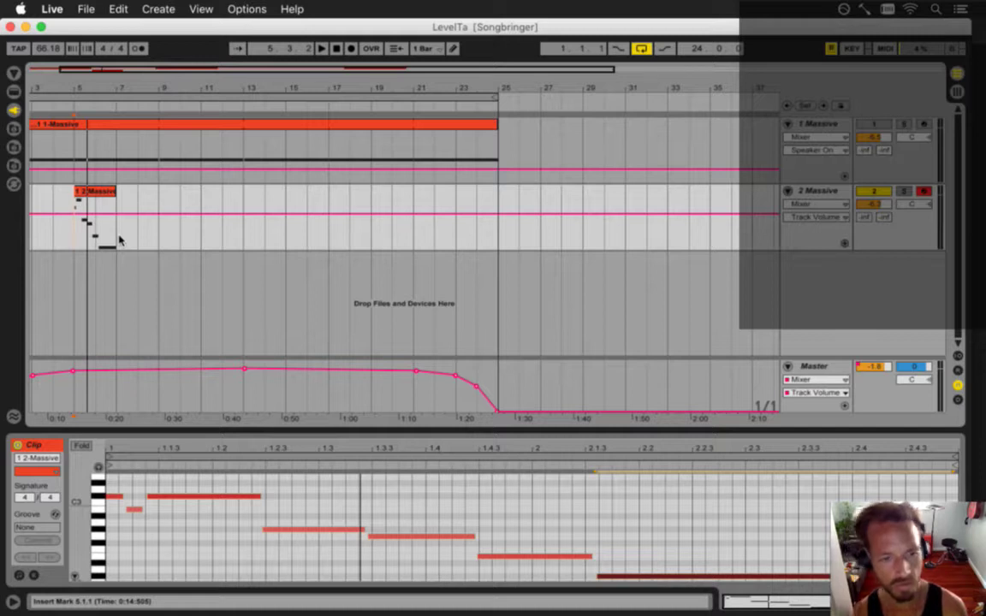
# Disarm recording on the 2 Massive track, check its device chain and return to the 2-Massive clip's notes.
pyautogui.click(108, 209)
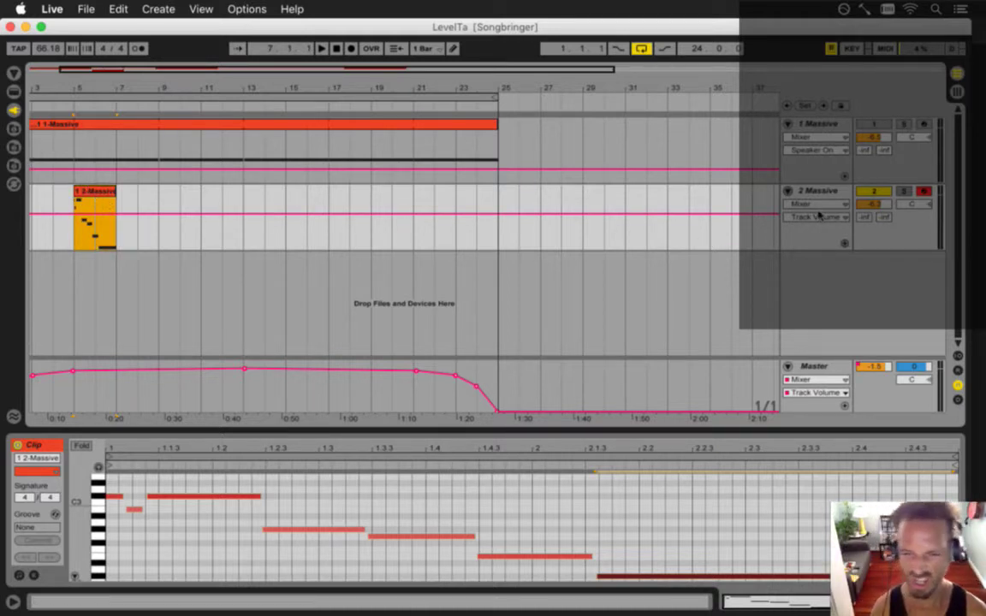
pyautogui.click(924, 191)
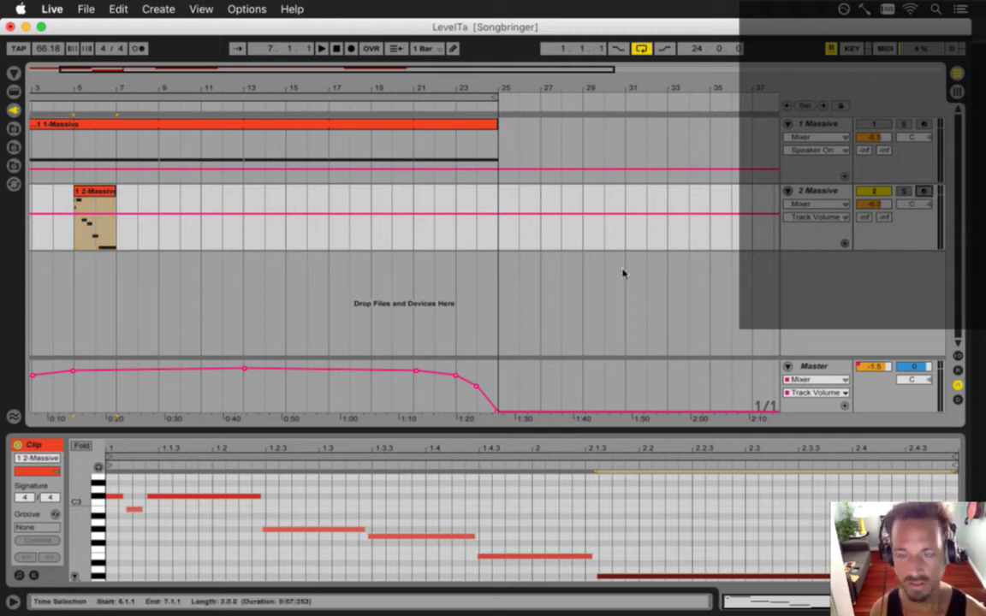
pyautogui.click(98, 197)
pyautogui.hotkey('shift', 'Tab')
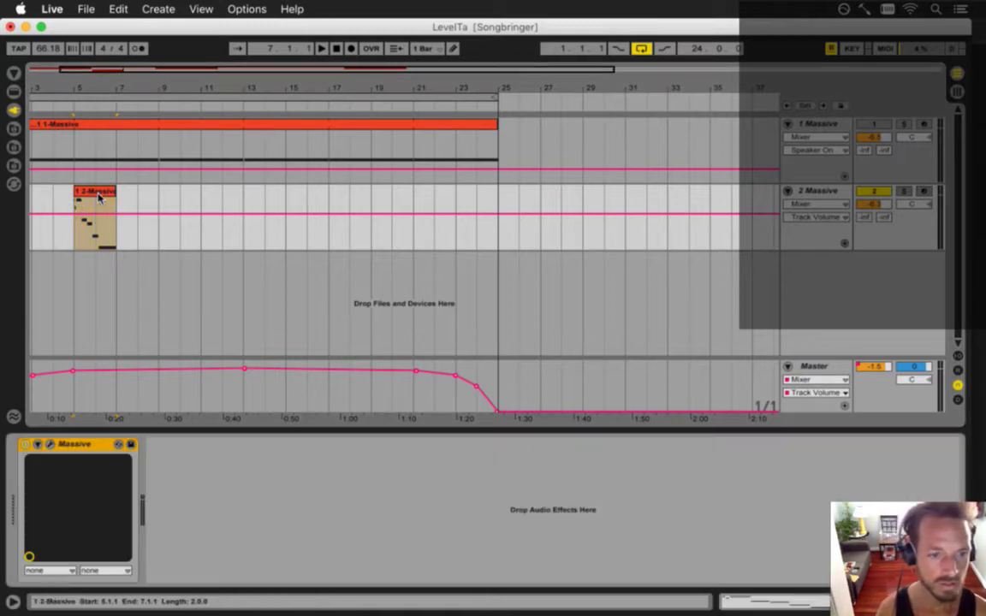
pyautogui.hotkey('shift', 'Tab')
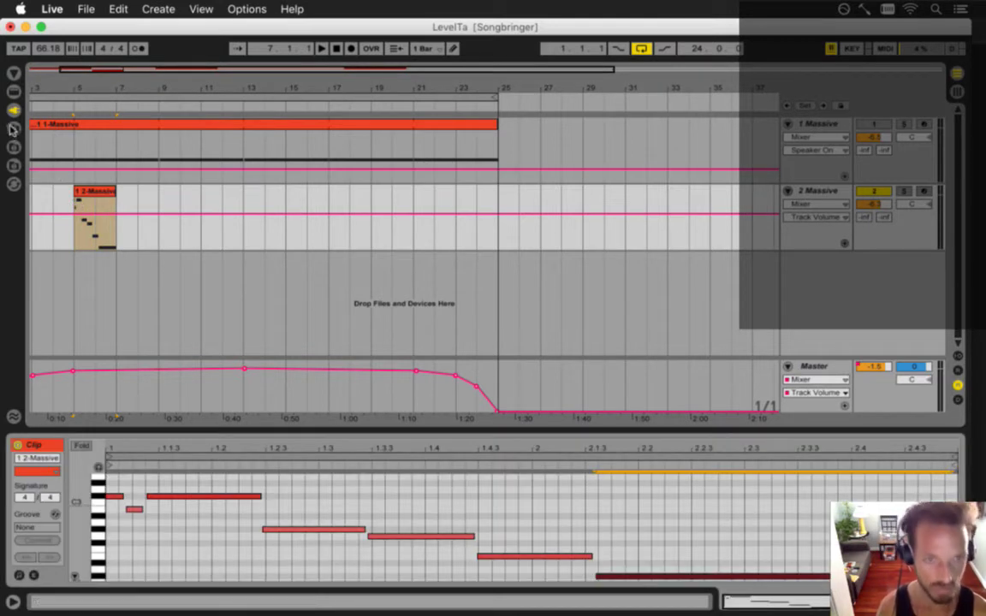
# Rename the 2-Massive clip at bar 5 as organ.
pyautogui.click(90, 196)
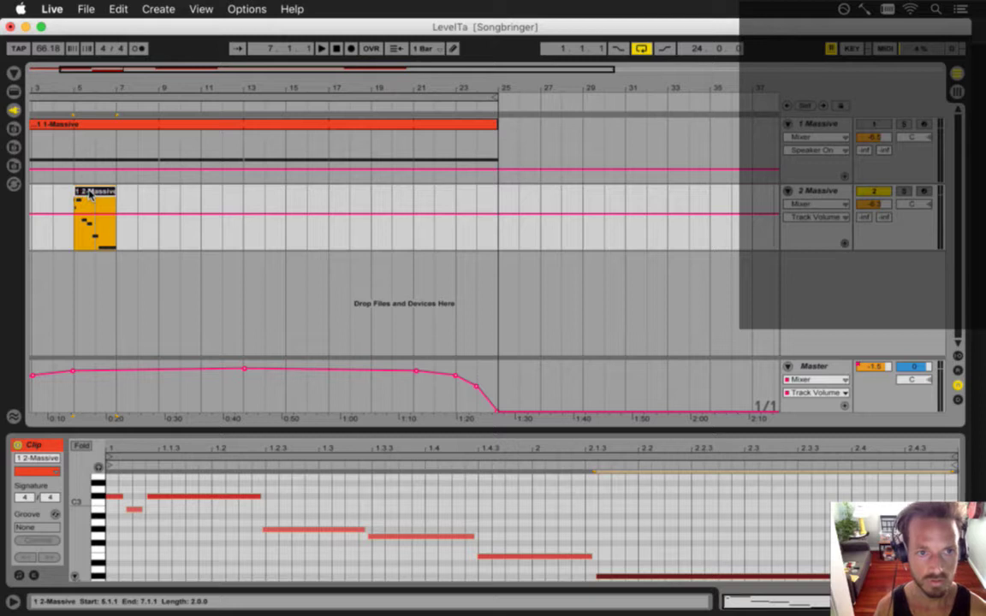
pyautogui.hotkey('ctrl', 'r')
pyautogui.write('organ')
pyautogui.press('Return')
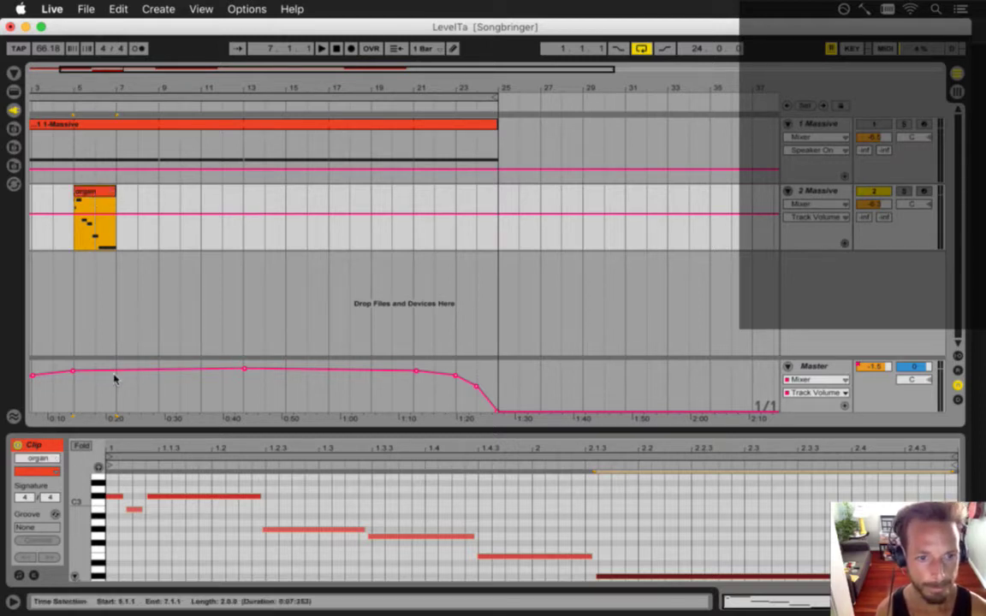
# Open the 2 Massive track's synth editor, set OSC1's wavetable to Duckorgan and lower its Wt-position.
pyautogui.hotkey('shift', 'Tab')
pyautogui.click(40, 443)
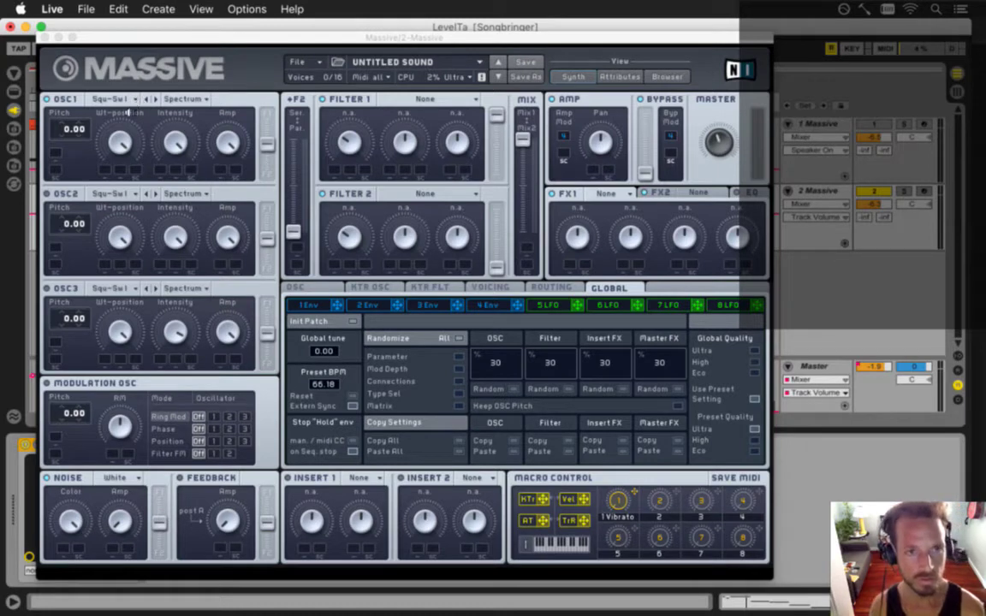
pyautogui.click(135, 101)
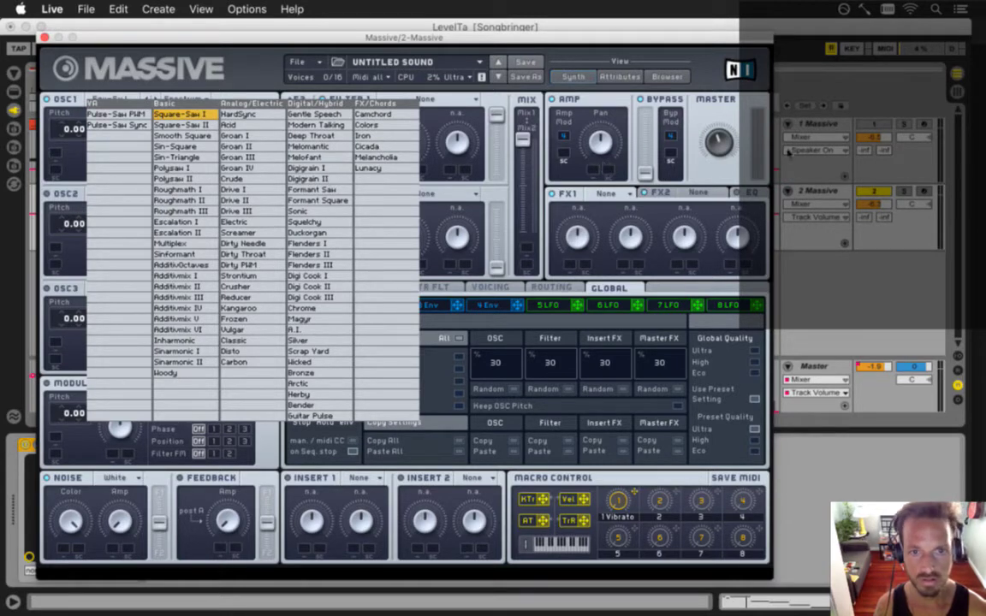
pyautogui.click(313, 233)
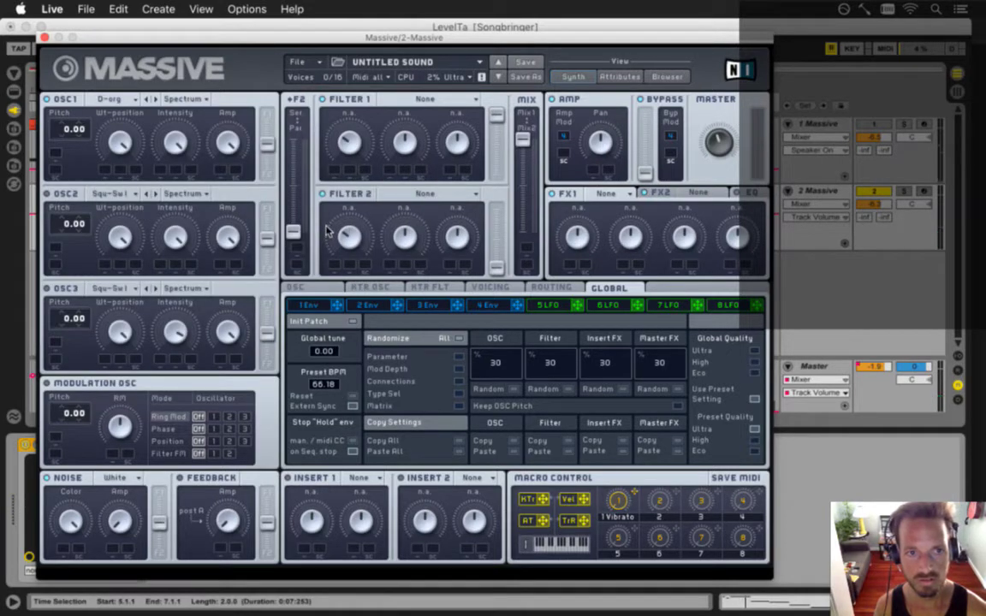
pyautogui.moveTo(121, 147); pyautogui.dragTo(124, 221)
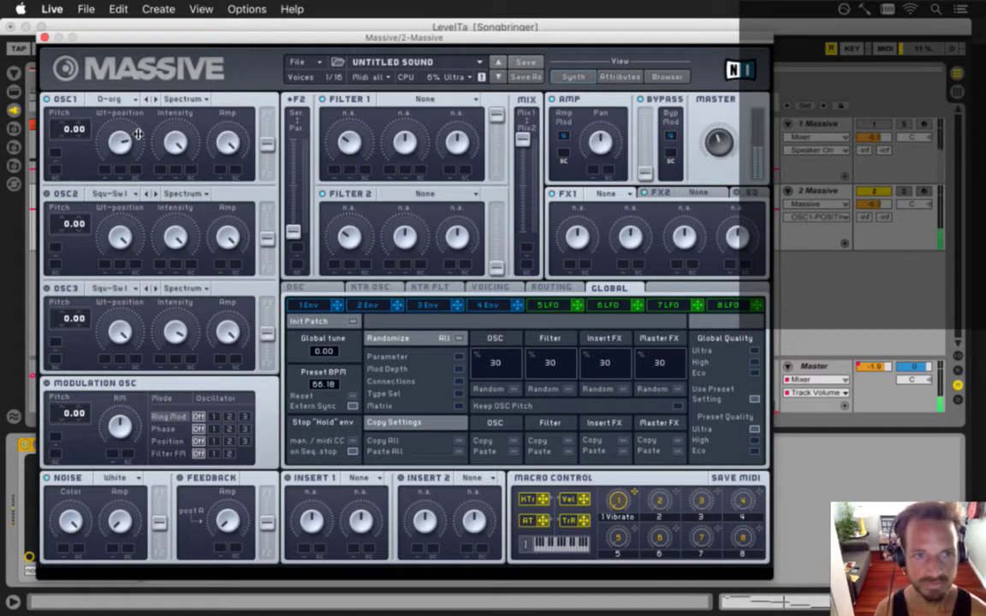
# Try the Modern Talking wavetable on OSC1, then move on to Melomantic.
pyautogui.click(138, 102)
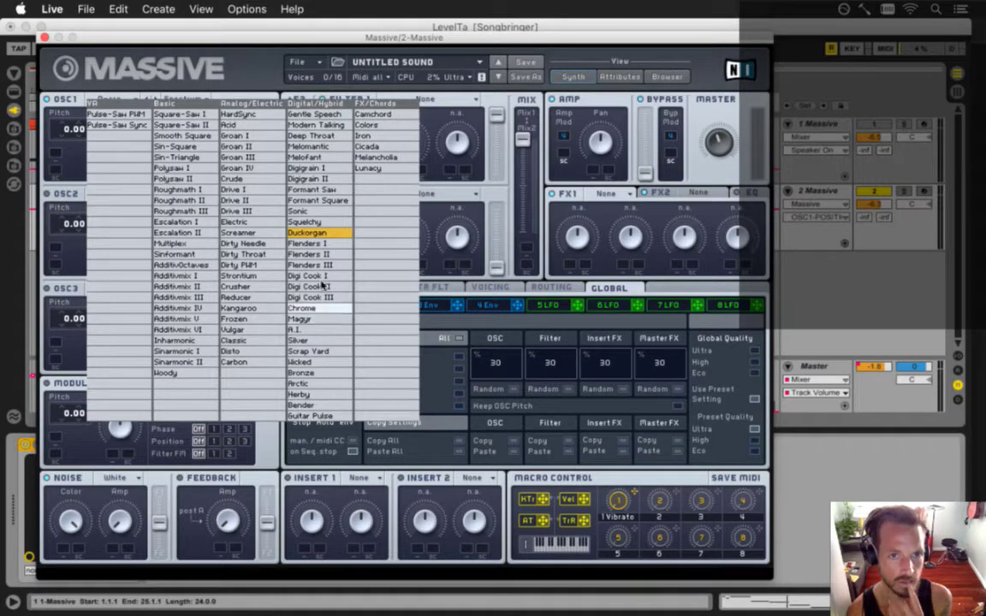
pyautogui.click(329, 125)
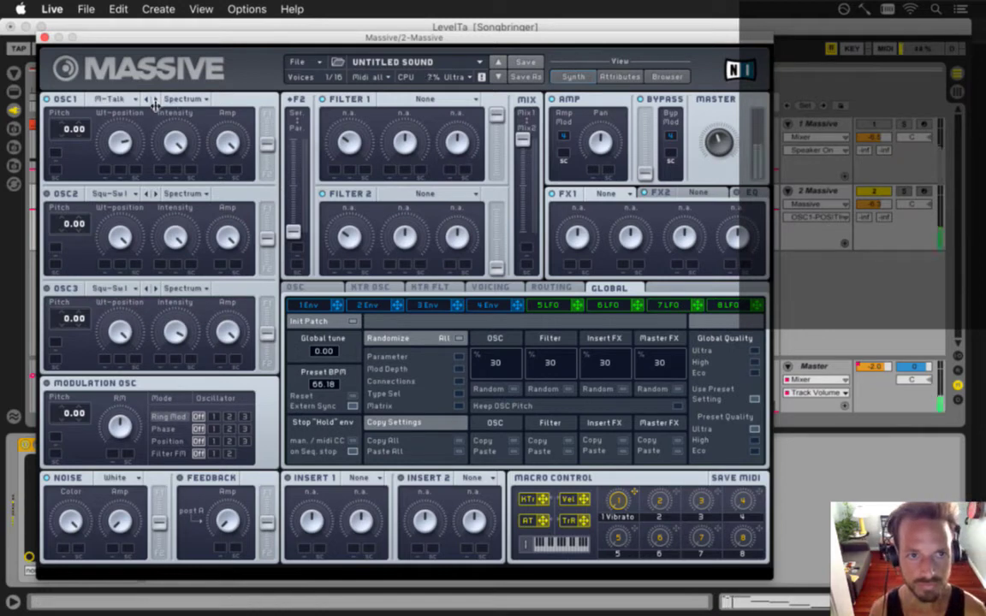
pyautogui.click(154, 100)
pyautogui.click(154, 100)
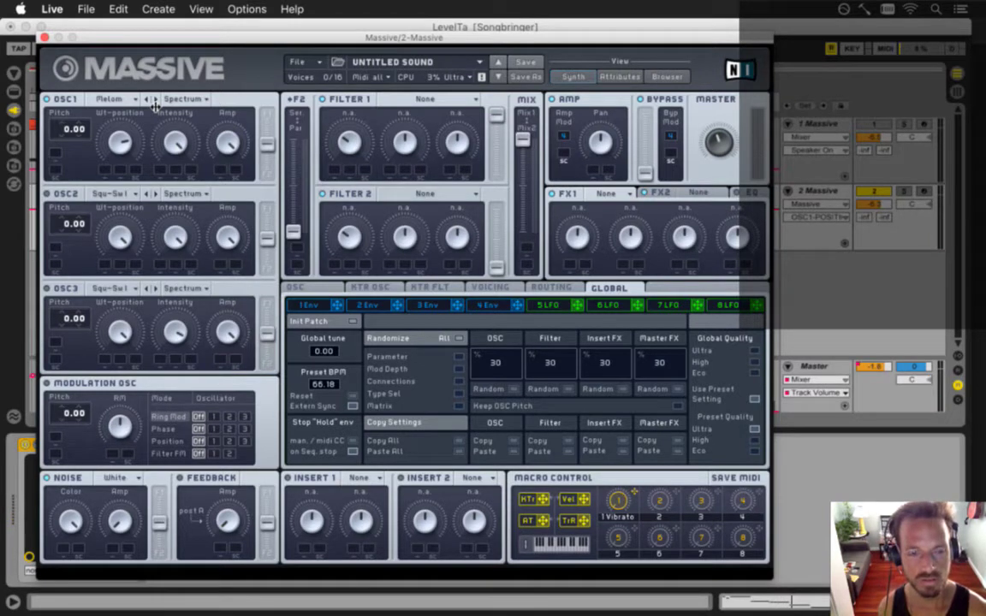
pyautogui.click(122, 101)
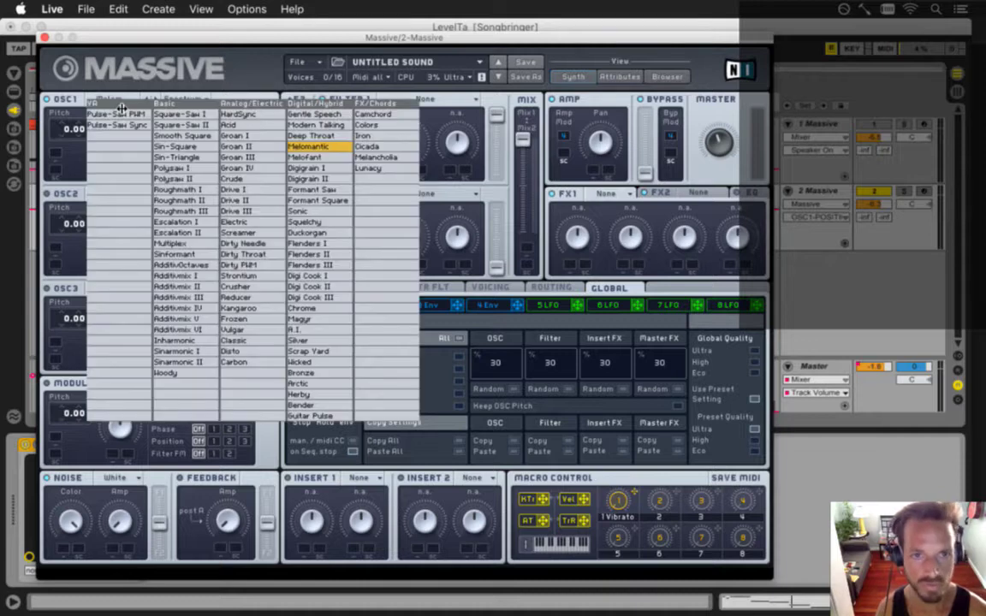
pyautogui.click(128, 93)
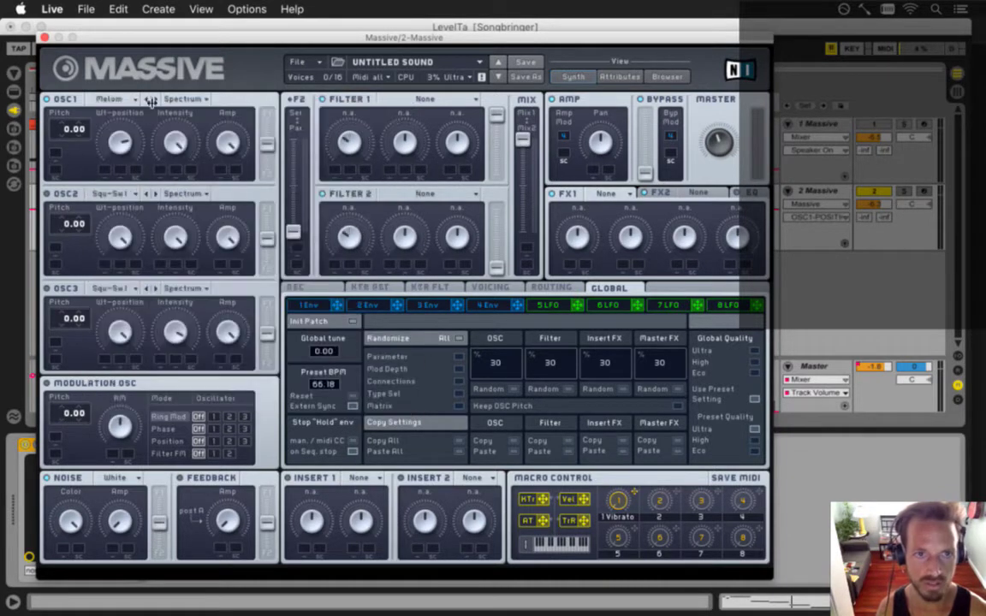
# Audition OSC1's following digital wavetables one after another, from Melofant through Digigrain II and Formant Saw to Flenders I.
pyautogui.click(155, 100)
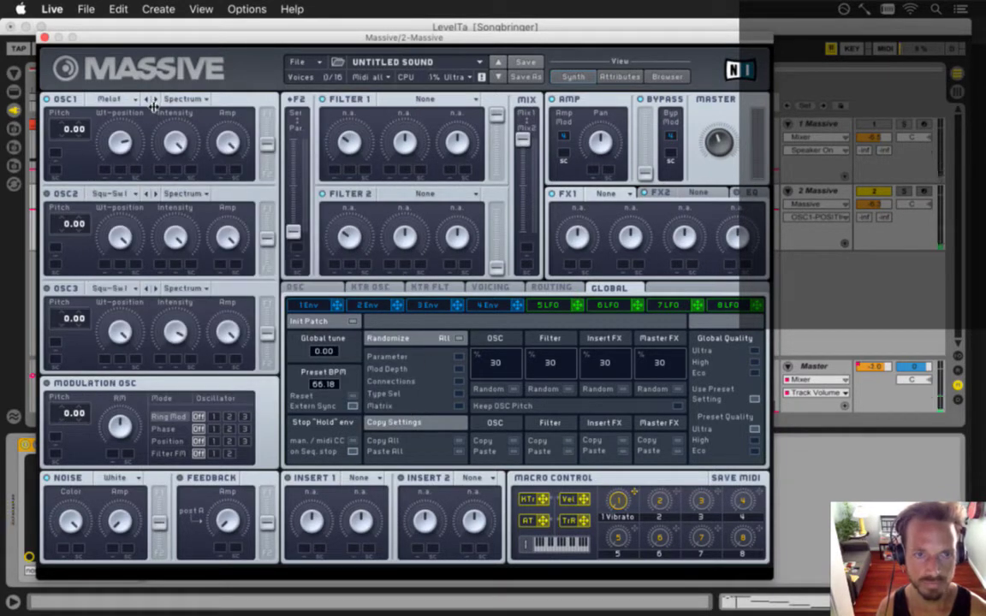
pyautogui.click(154, 100)
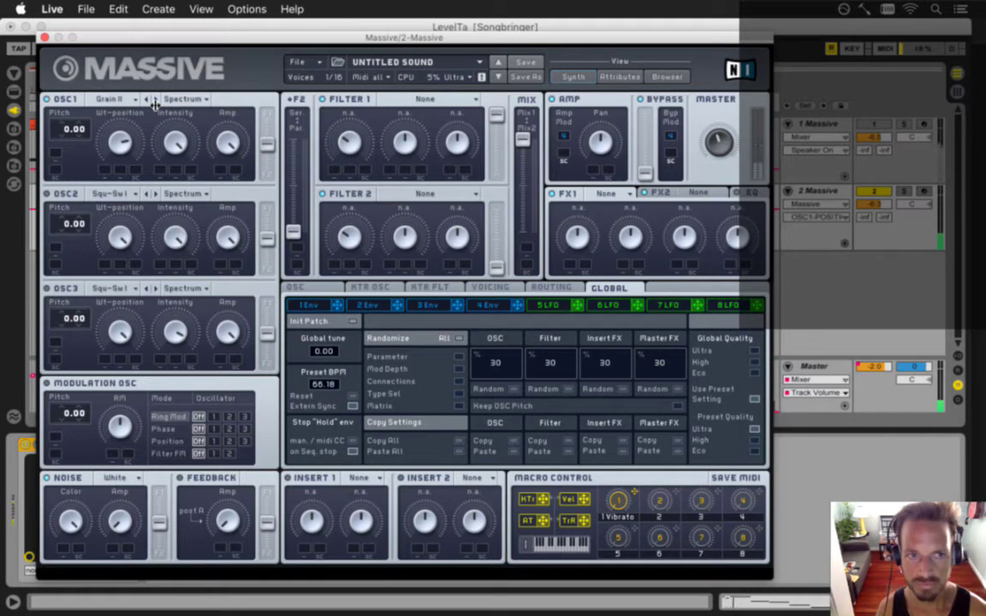
pyautogui.click(154, 100)
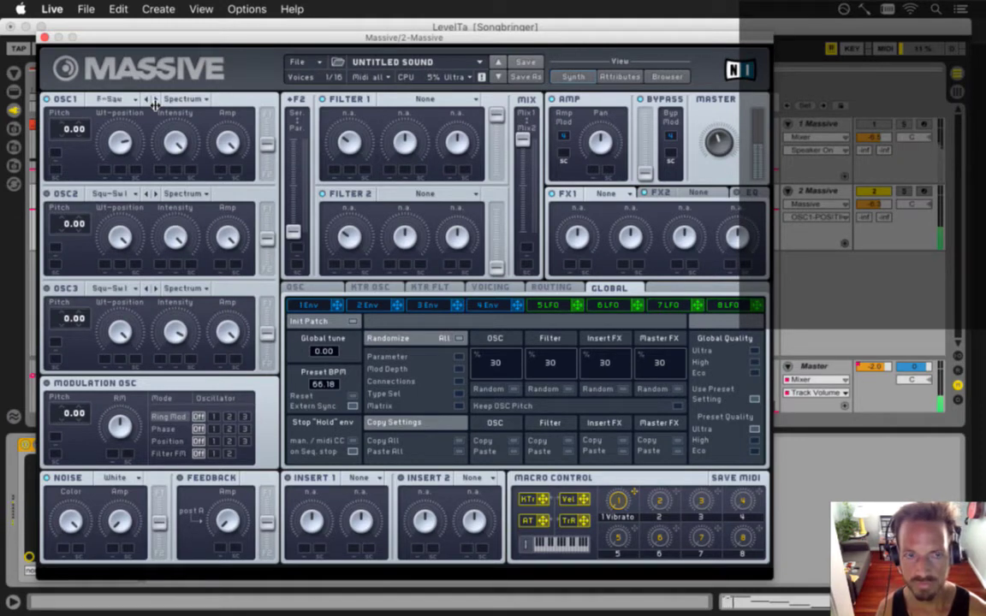
pyautogui.click(154, 100)
pyautogui.click(154, 101)
pyautogui.click(154, 100)
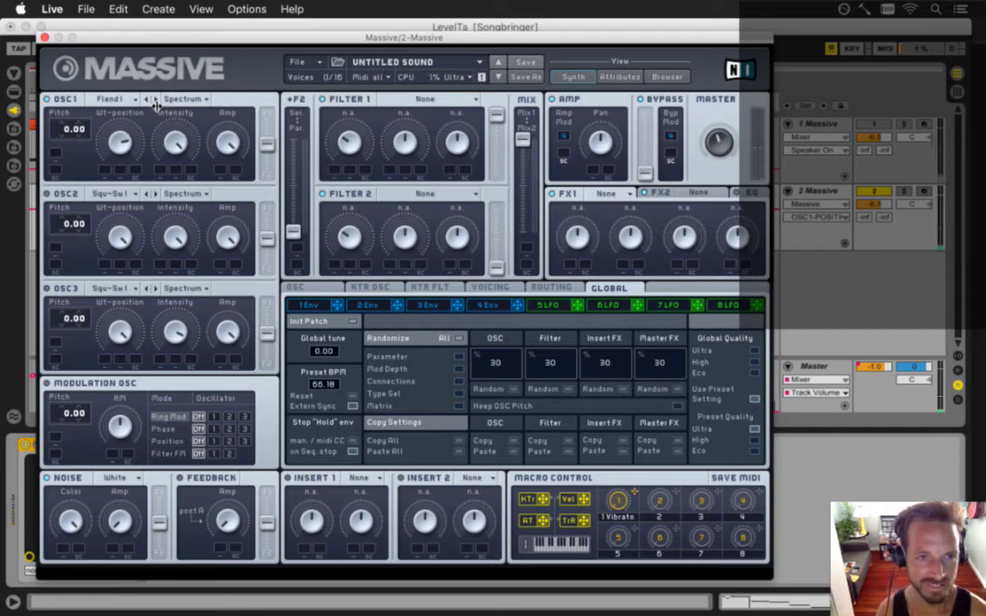
pyautogui.click(109, 100)
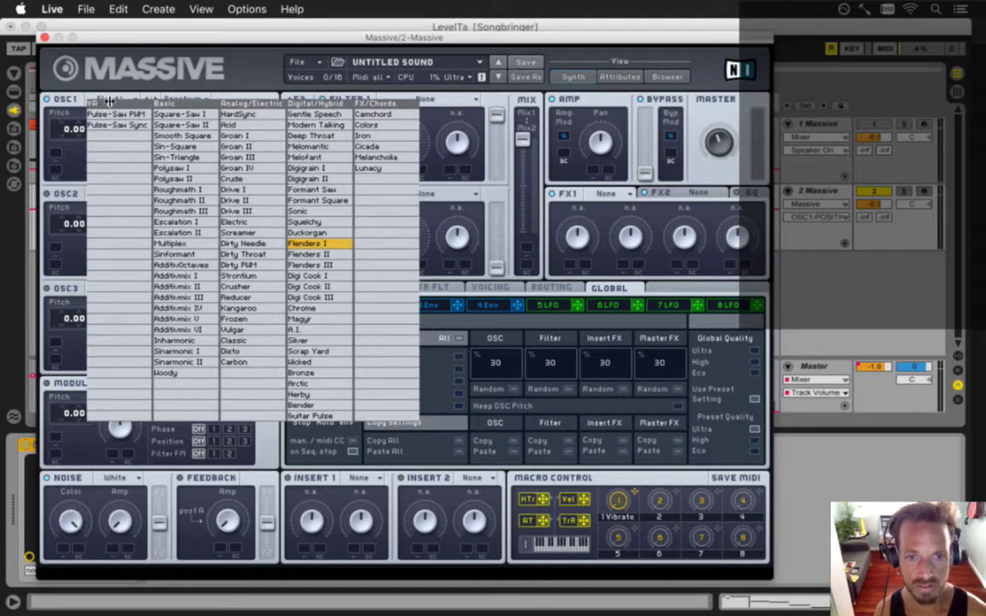
pyautogui.click(131, 88)
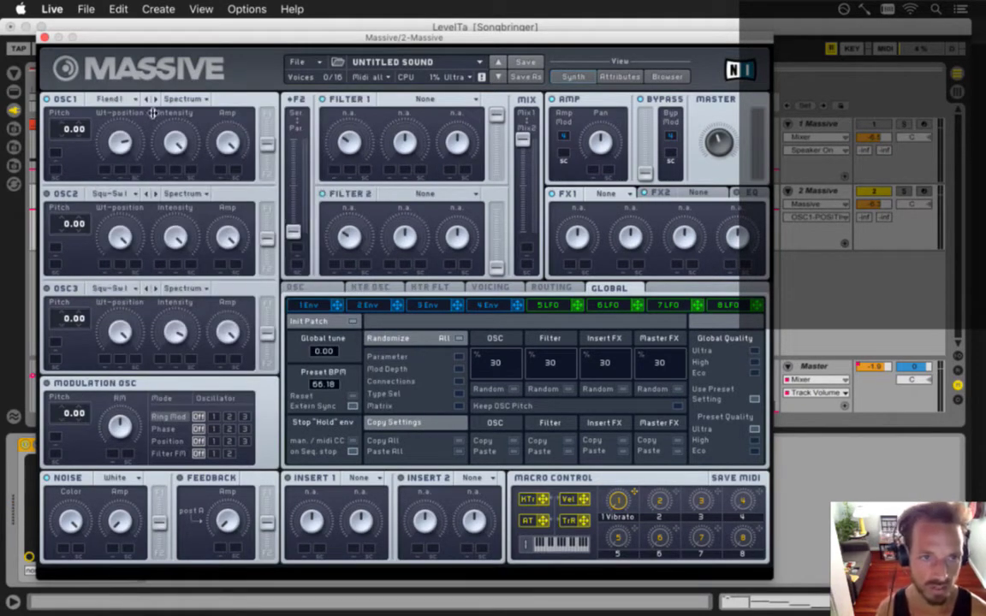
# Advance OSC1 past the Flenders and Digi Cook wavetables to Chrome and lower its Wt-position to about a quarter.
pyautogui.click(155, 102)
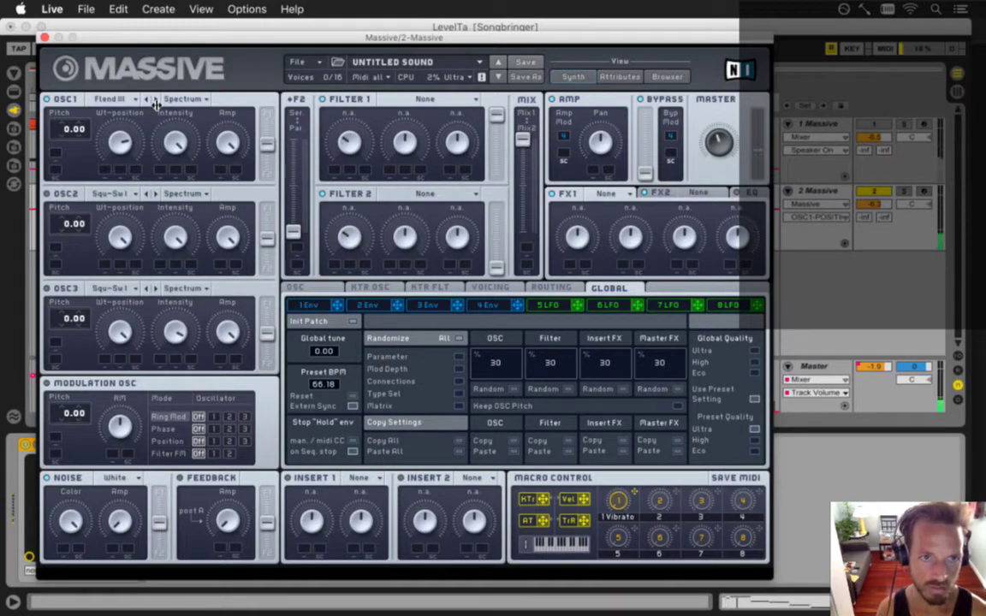
pyautogui.click(154, 102)
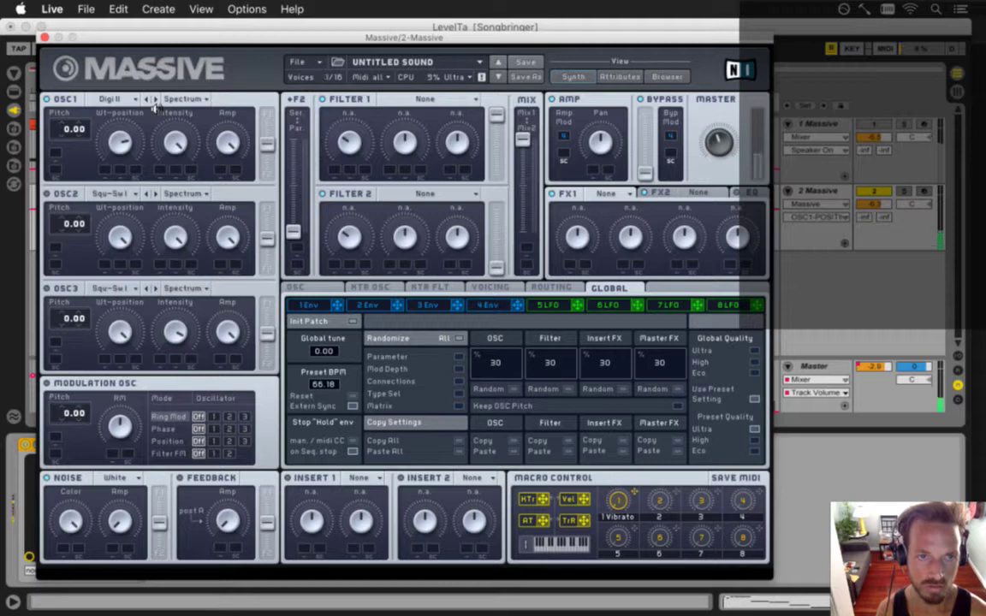
pyautogui.click(155, 102)
pyautogui.click(155, 102)
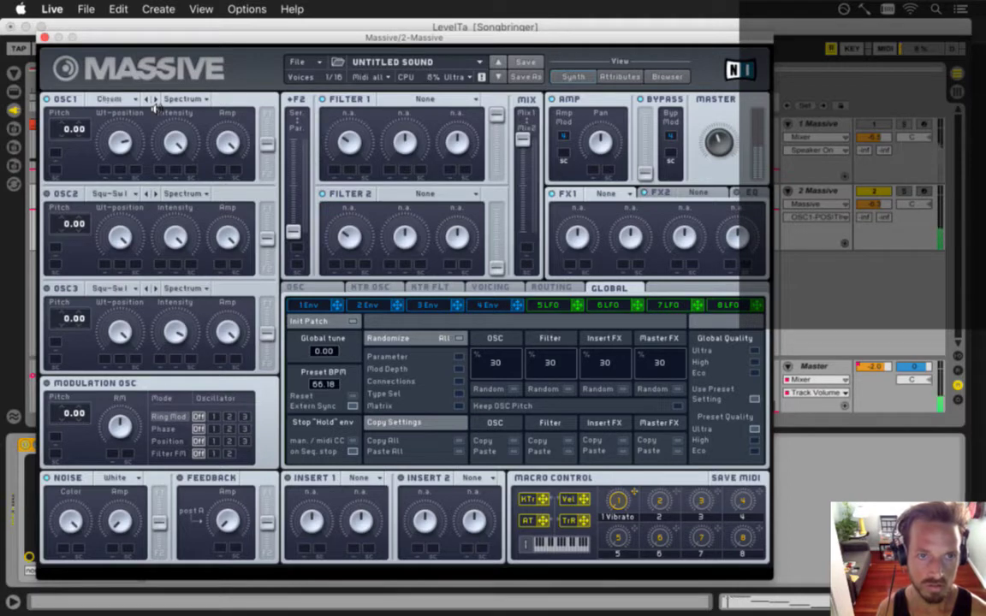
pyautogui.click(119, 102)
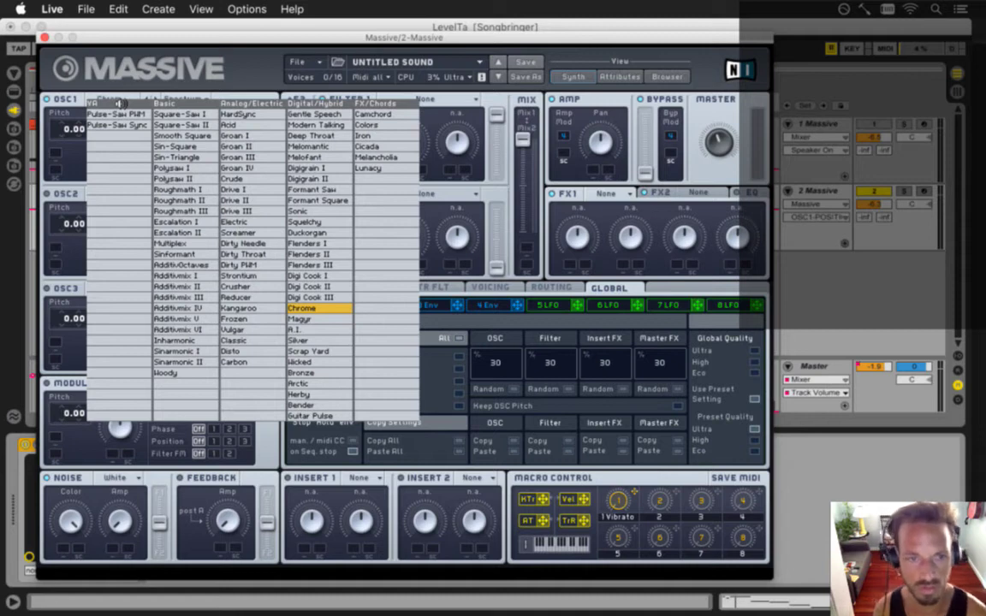
pyautogui.click(112, 88)
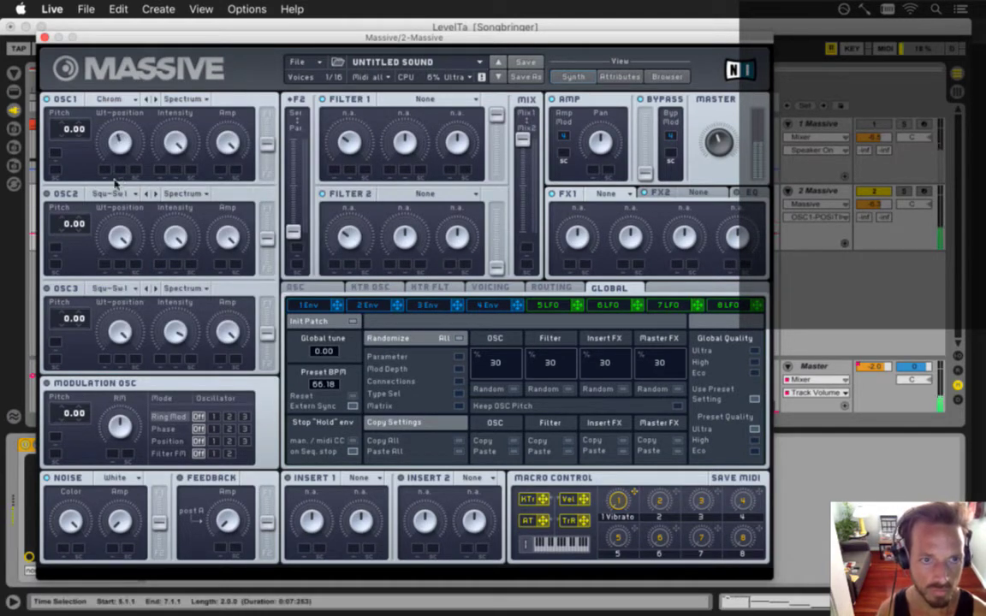
pyautogui.moveTo(108, 134); pyautogui.dragTo(109, 143)
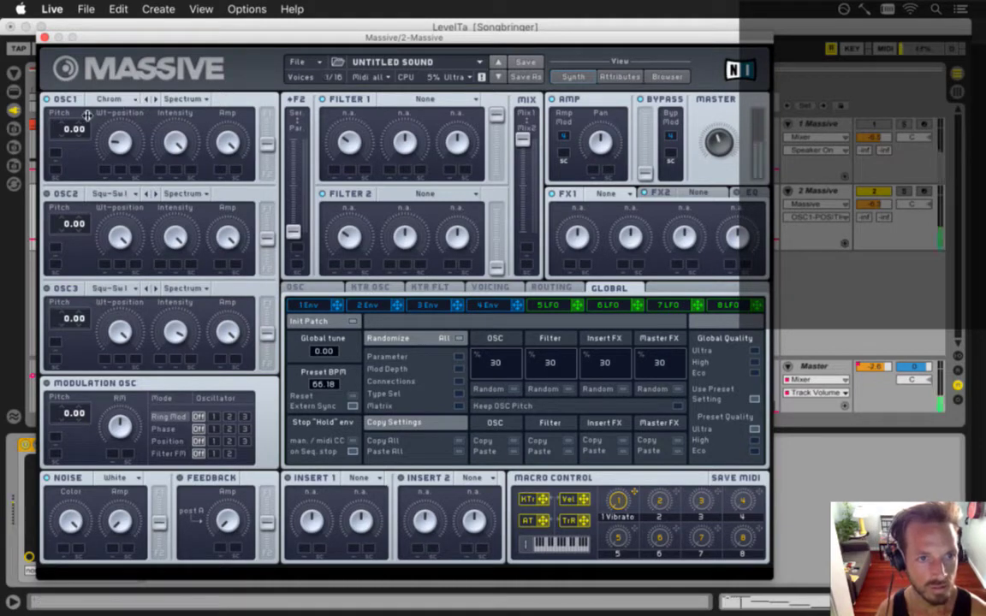
# Try the Flenders I and Melomantic wavetables on OSC2, lowering the Wt-position with Melomantic.
pyautogui.click(114, 192)
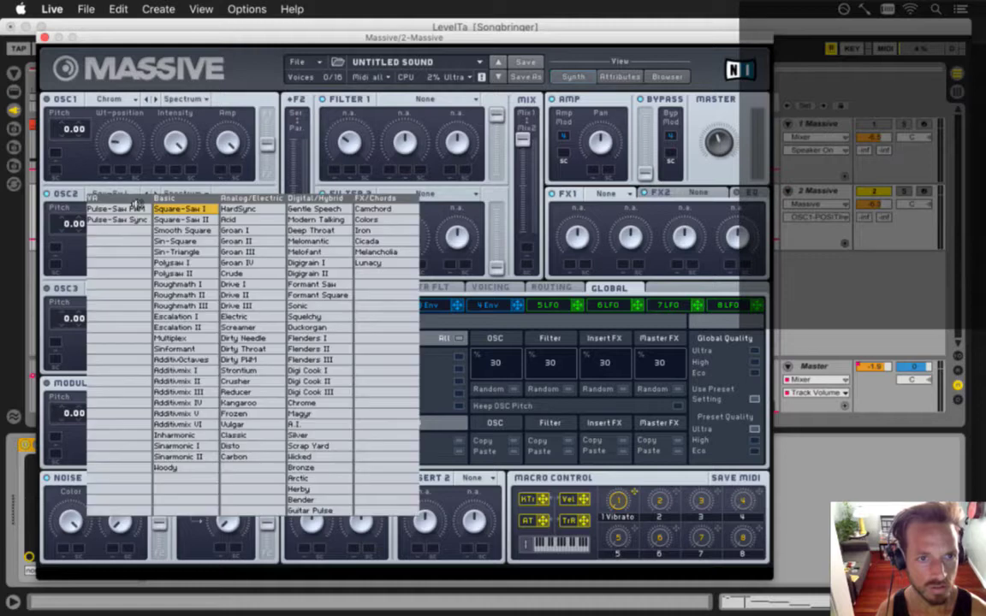
pyautogui.click(306, 338)
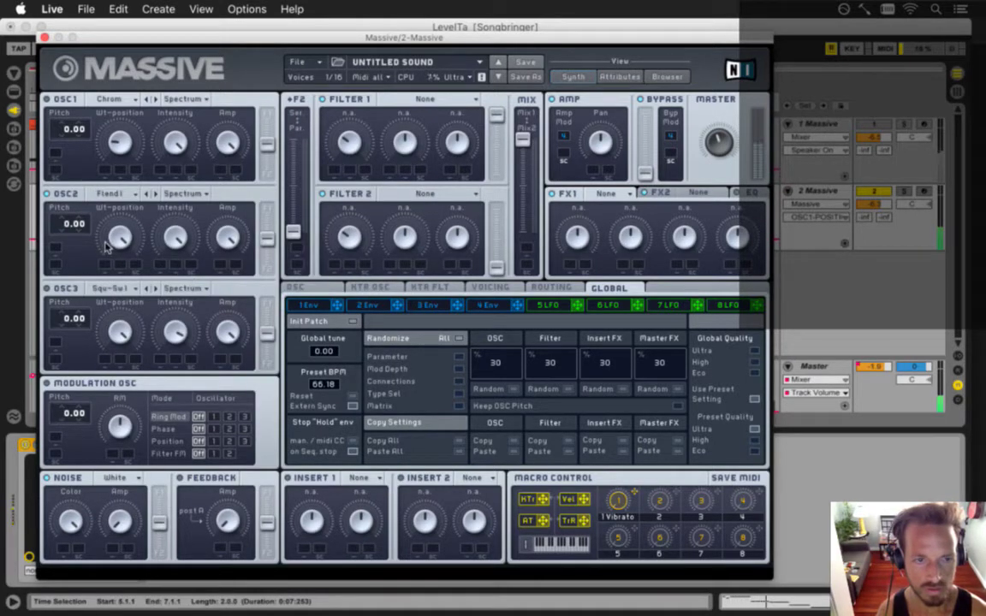
pyautogui.click(109, 193)
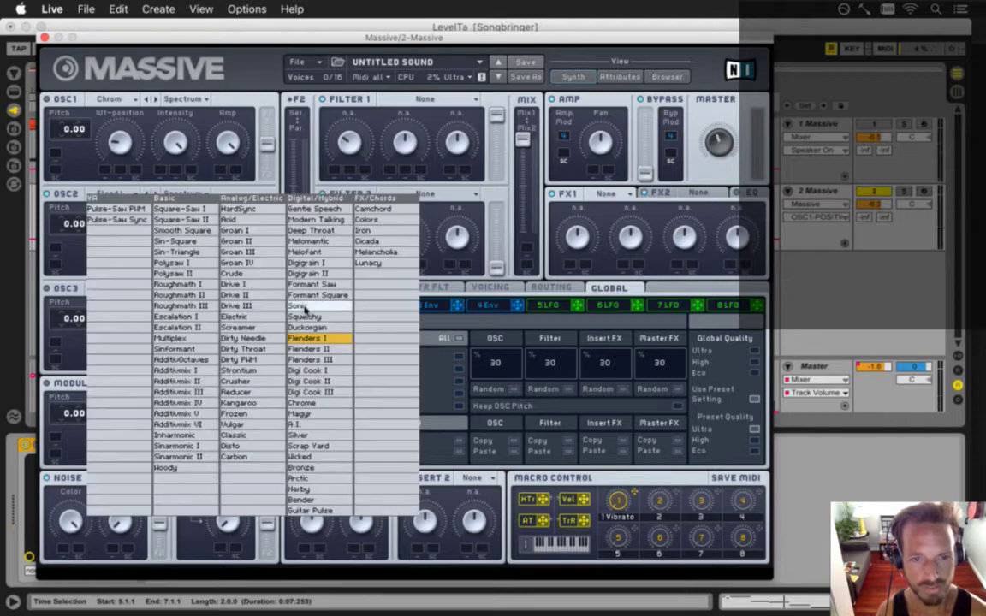
pyautogui.click(306, 240)
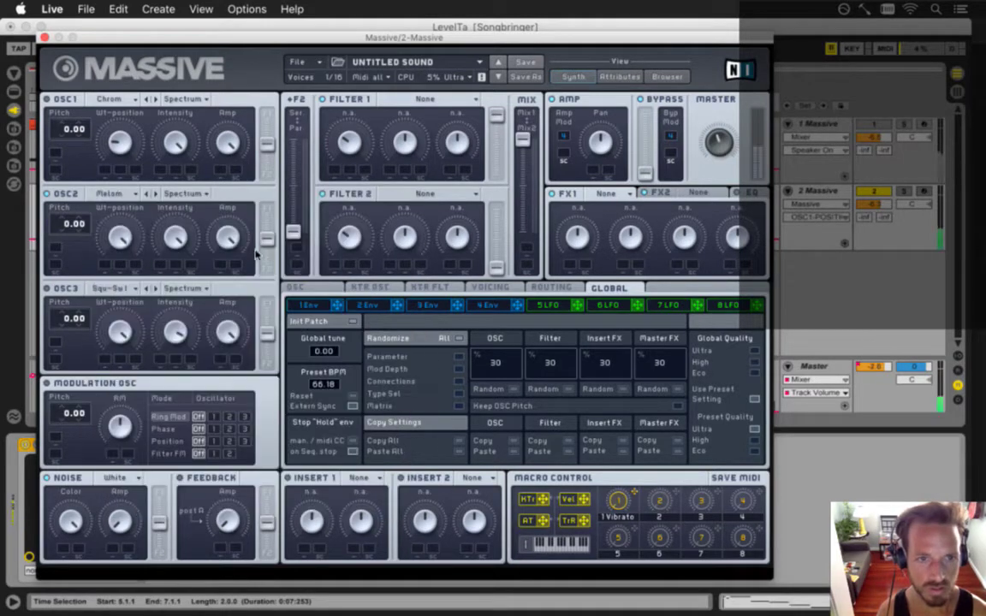
pyautogui.click(114, 231)
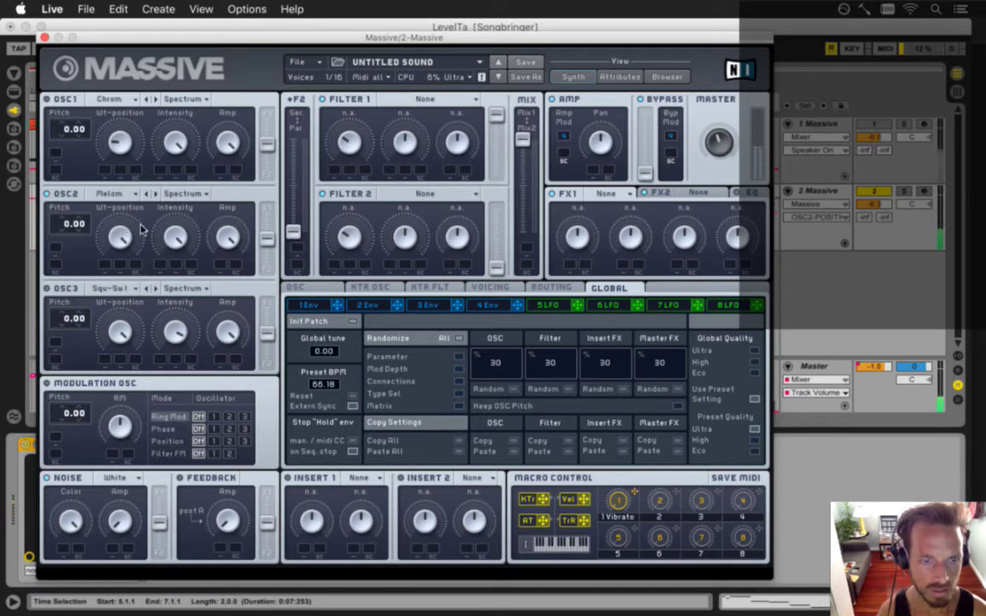
pyautogui.moveTo(141, 237)
pyautogui.mouseDown()
pyautogui.moveTo(120, 247)
pyautogui.moveTo(125, 262)
pyautogui.moveTo(125, 244)
pyautogui.mouseUp()
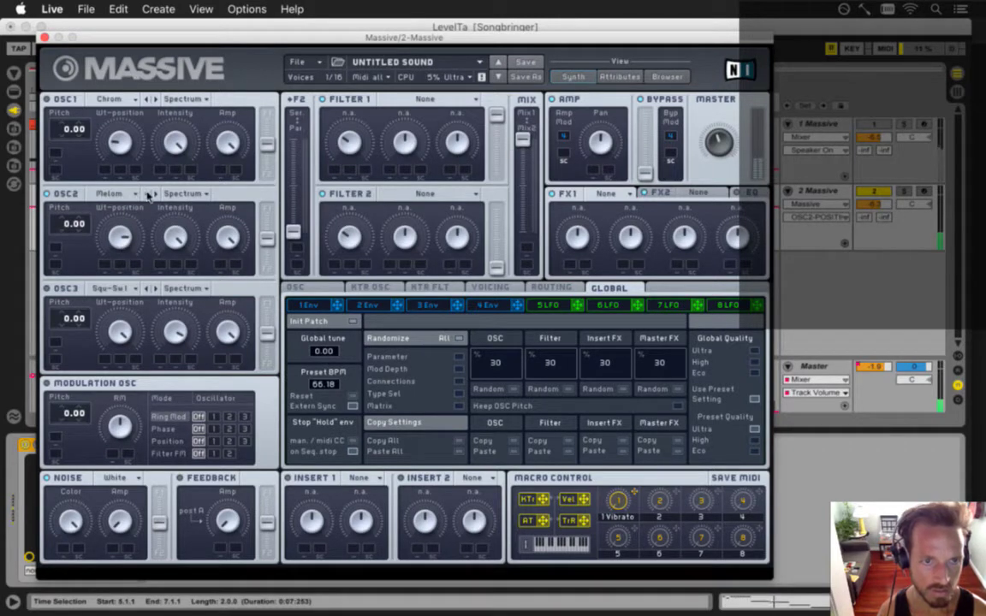
# Set OSC2's wavetable to Flenders I and its Wt-position to just above the midpoint.
pyautogui.click(136, 195)
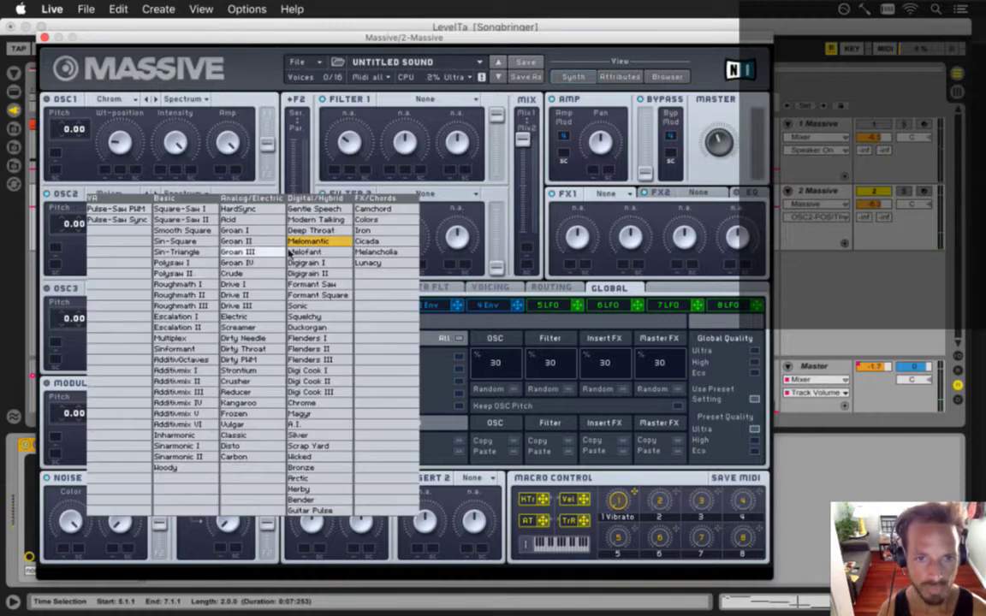
pyautogui.click(312, 341)
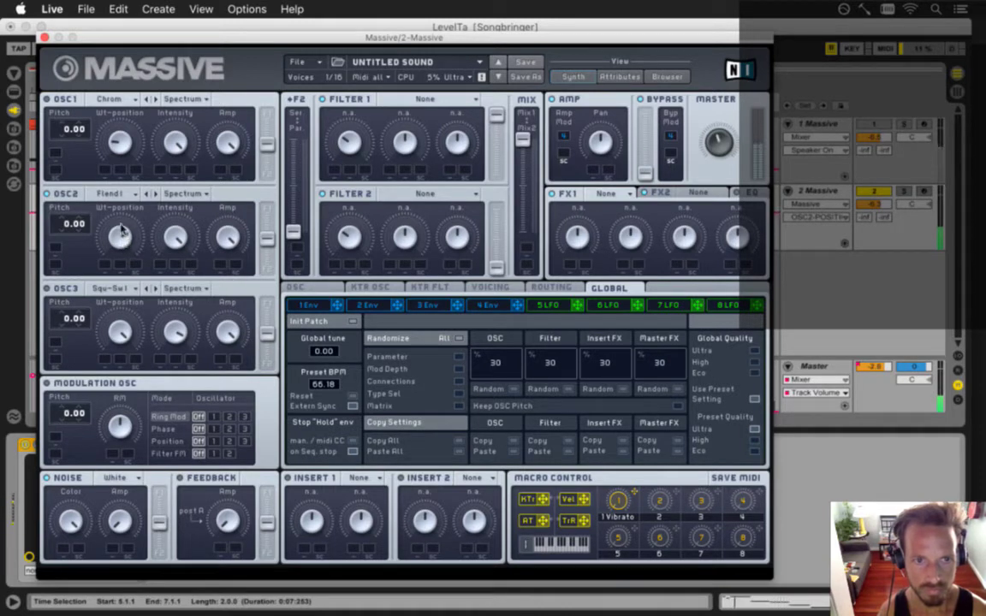
pyautogui.moveTo(121, 222); pyautogui.dragTo(123, 246)
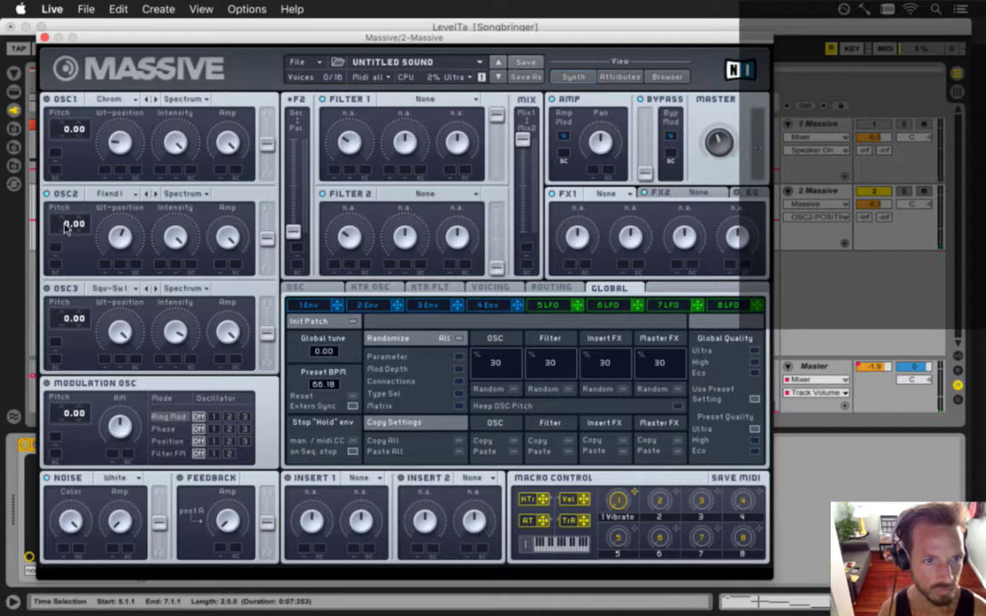
# Try OSC2's pitch at -24.00, return it to 0.00 and detune it slightly to -0.03.
pyautogui.moveTo(65, 227); pyautogui.dragTo(62, 246)
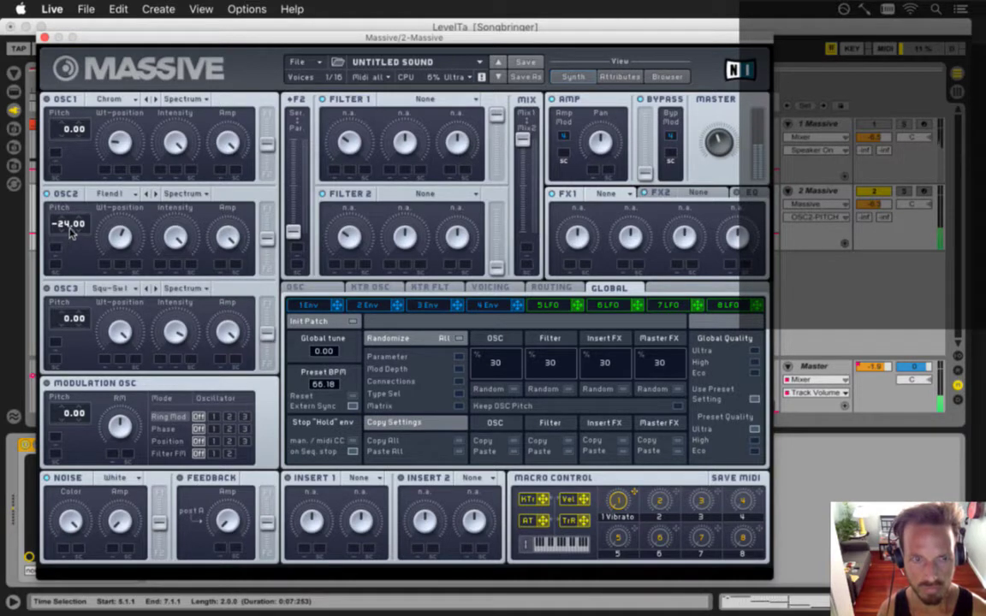
pyautogui.moveTo(71, 233); pyautogui.dragTo(62, 184)
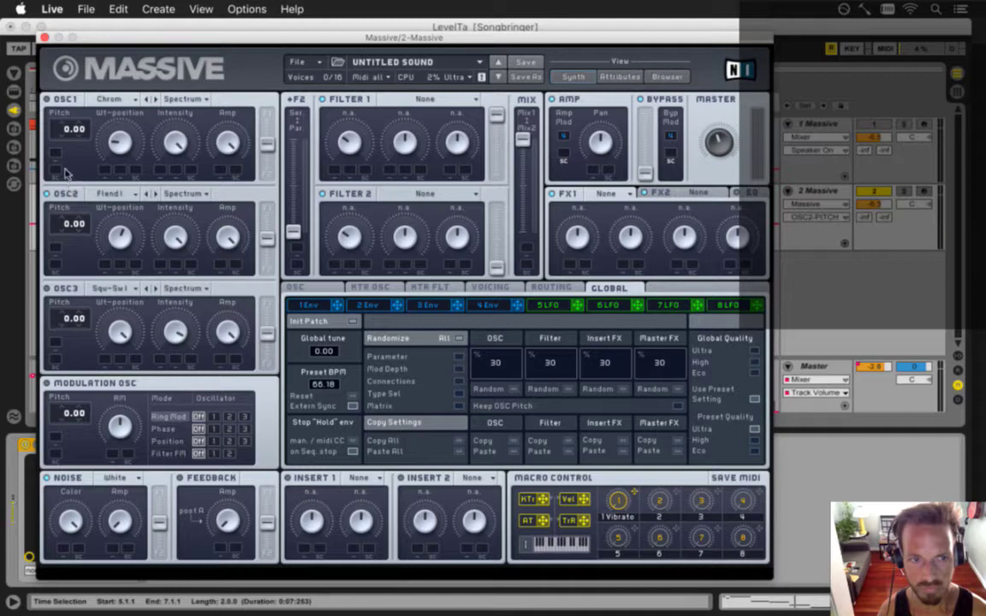
pyautogui.moveTo(78, 229); pyautogui.dragTo(78, 232)
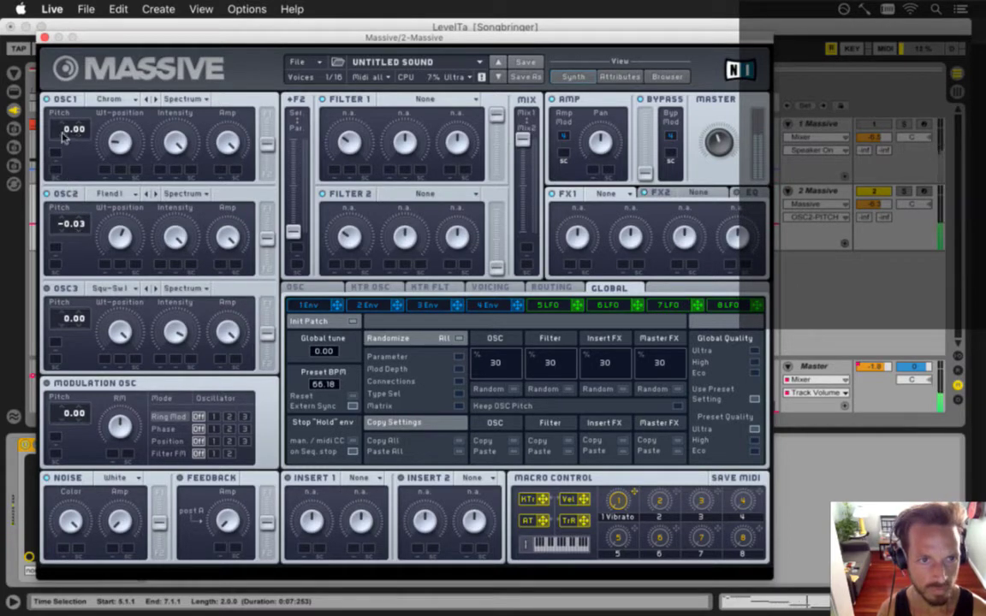
# Set OSC1's pitch to -12.00 and shape envelope 4 with a short attack and a longer release.
pyautogui.moveTo(62, 137); pyautogui.dragTo(66, 149)
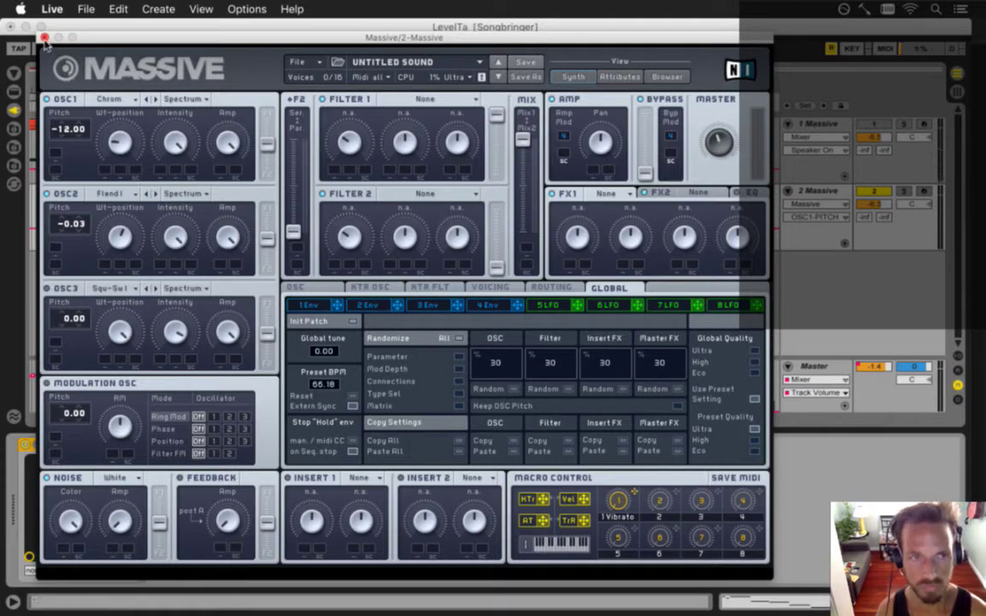
pyautogui.click(489, 305)
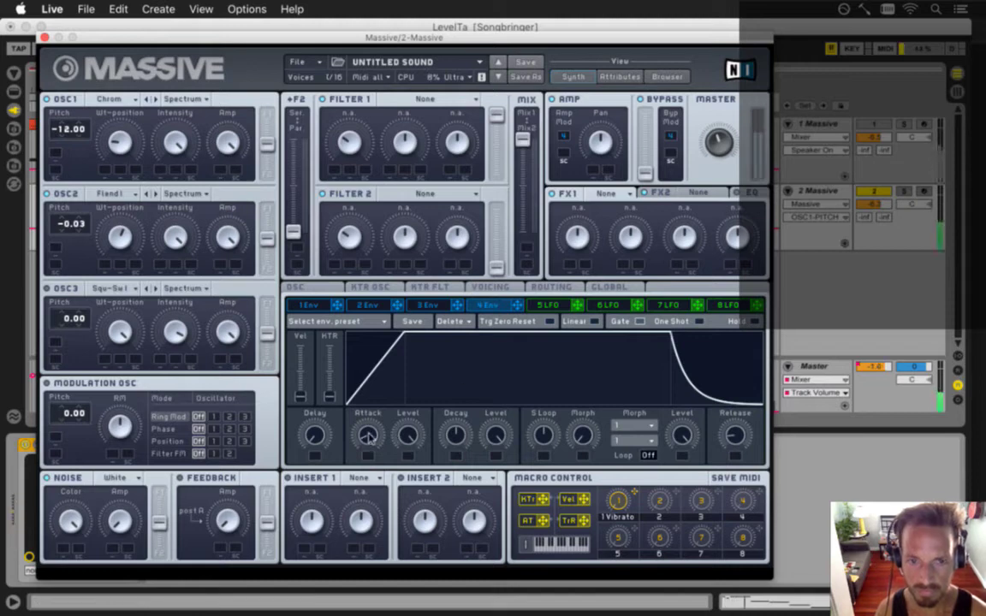
pyautogui.moveTo(368, 436); pyautogui.dragTo(366, 420)
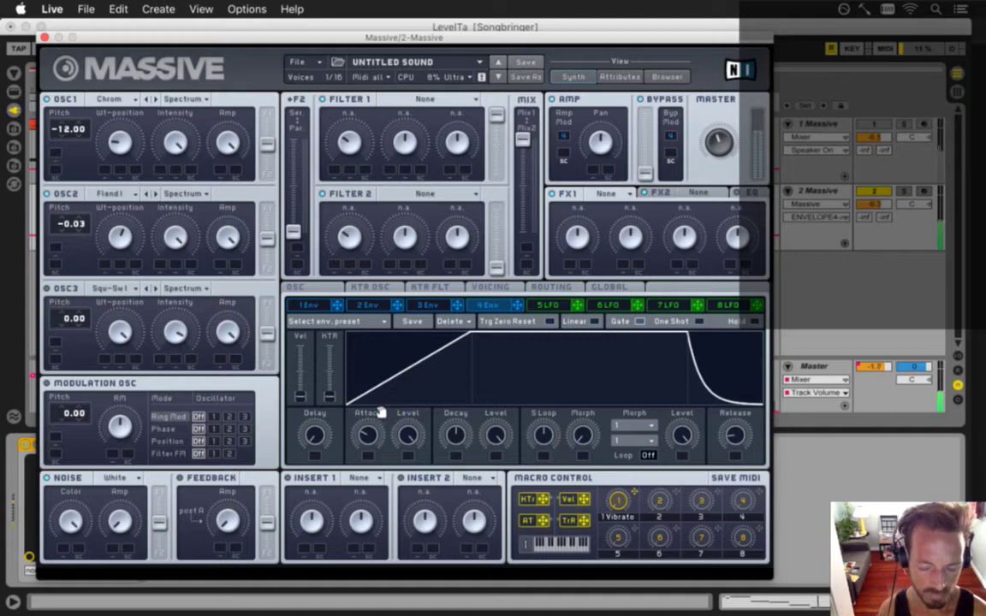
pyautogui.moveTo(738, 434)
pyautogui.mouseDown()
pyautogui.moveTo(733, 400)
pyautogui.moveTo(741, 454)
pyautogui.mouseUp()
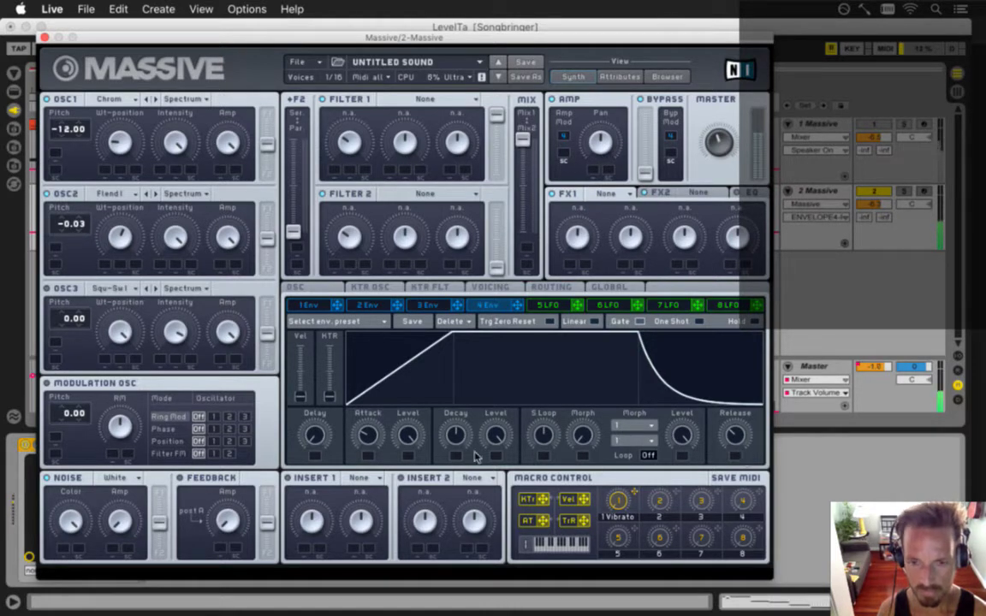
pyautogui.moveTo(367, 436); pyautogui.dragTo(383, 439)
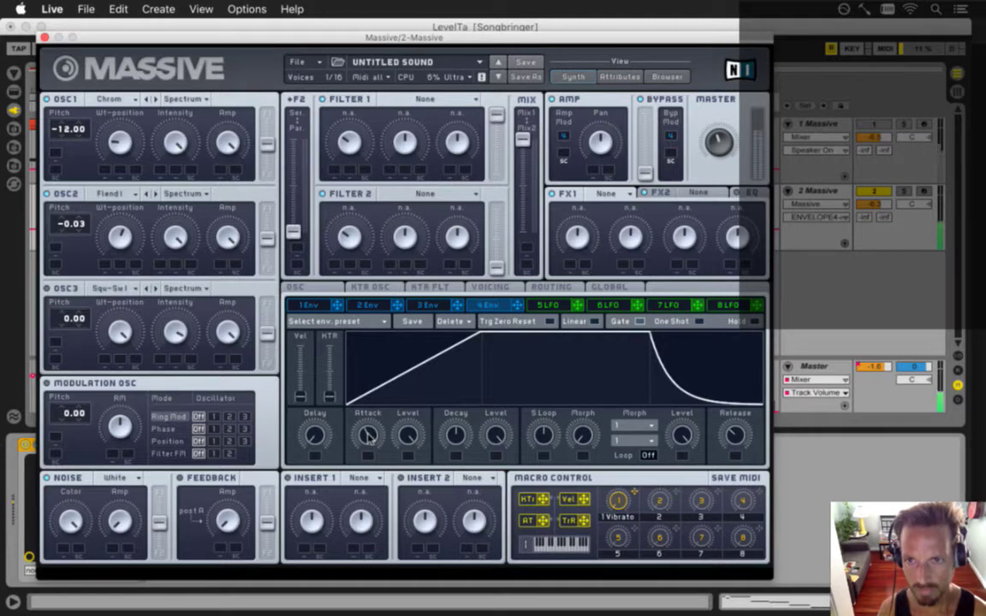
pyautogui.moveTo(367, 435); pyautogui.dragTo(364, 466)
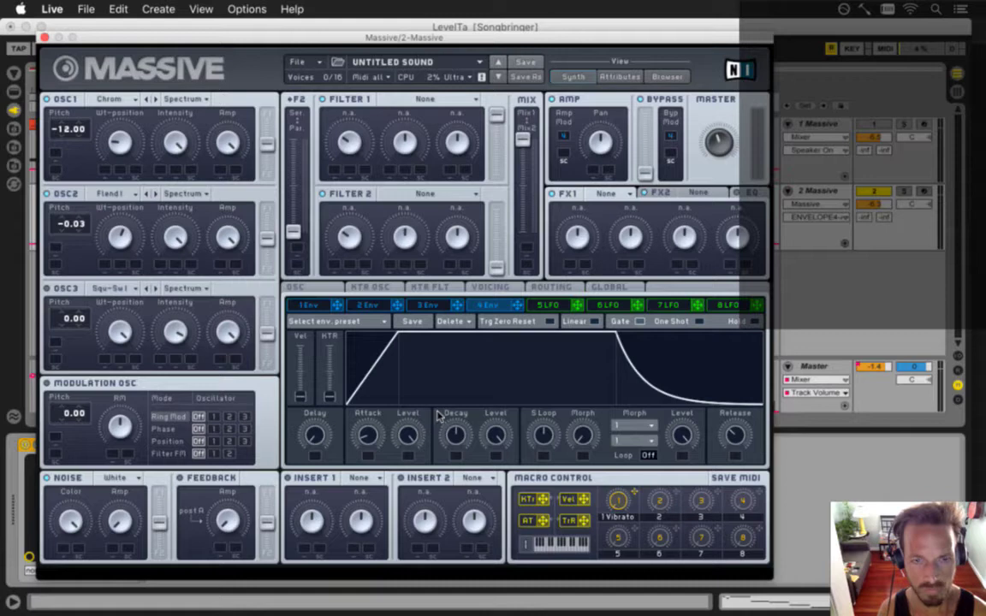
# Load the Dimension Expander in FX1, with Dry/Wet below the midpoint and Size above it.
pyautogui.click(604, 193)
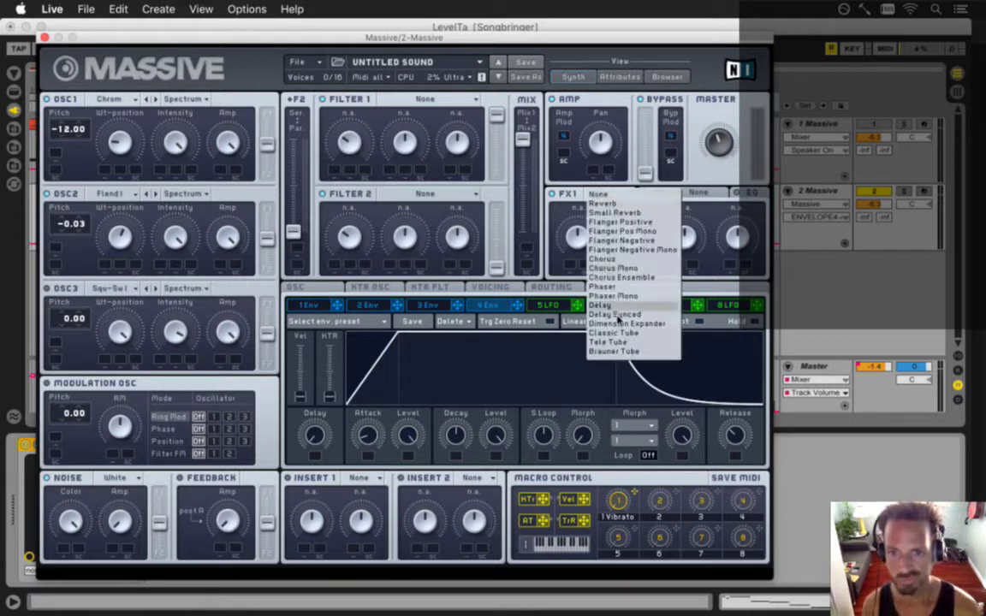
pyautogui.click(620, 323)
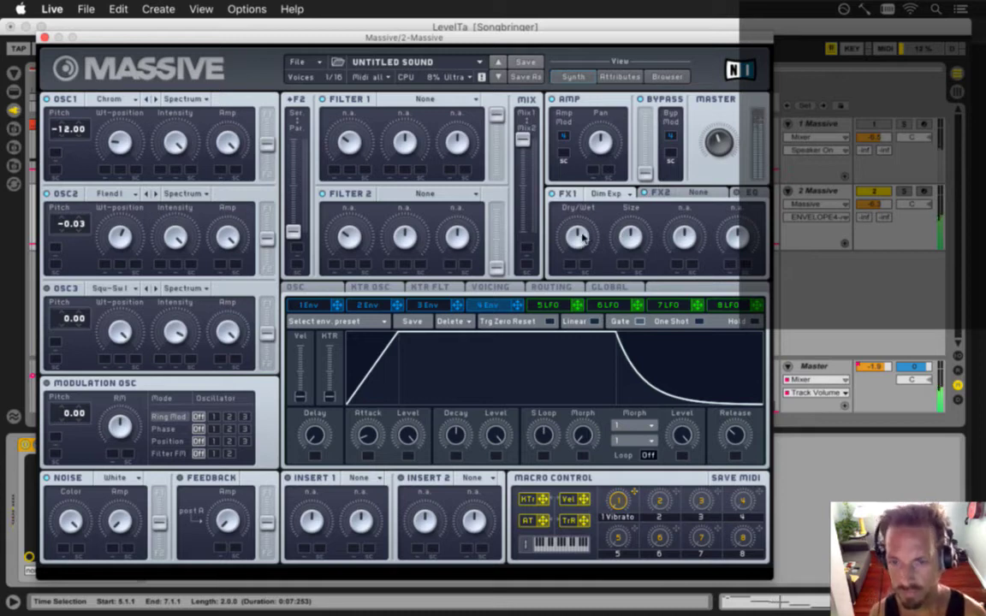
pyautogui.moveTo(582, 238); pyautogui.dragTo(582, 267)
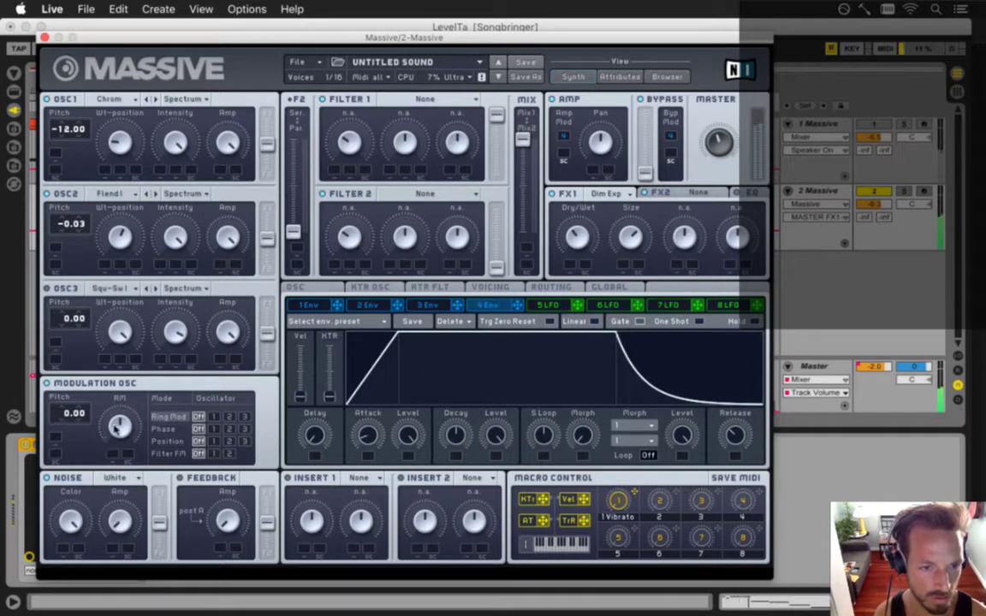
# Try the modulation oscillator's Phase mode on oscillators 1, 2 and 3, settling on oscillator 2.
pyautogui.click(216, 430)
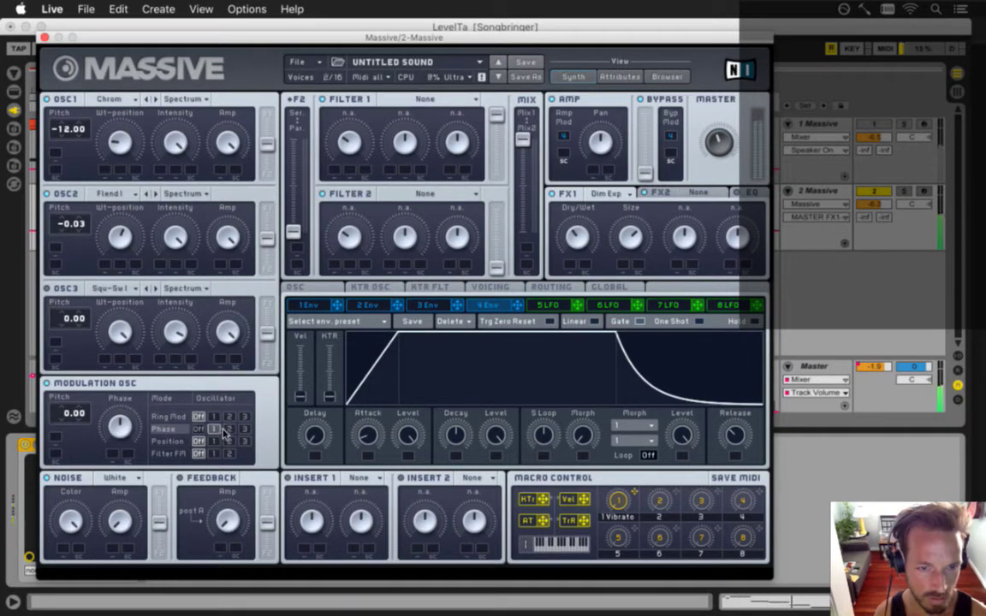
pyautogui.click(229, 429)
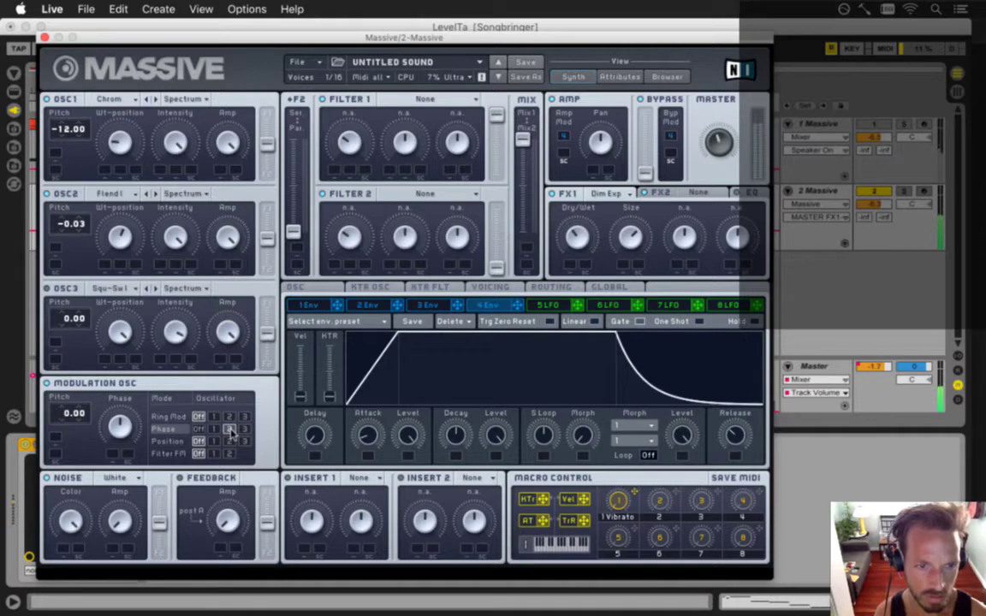
pyautogui.click(245, 429)
pyautogui.click(229, 429)
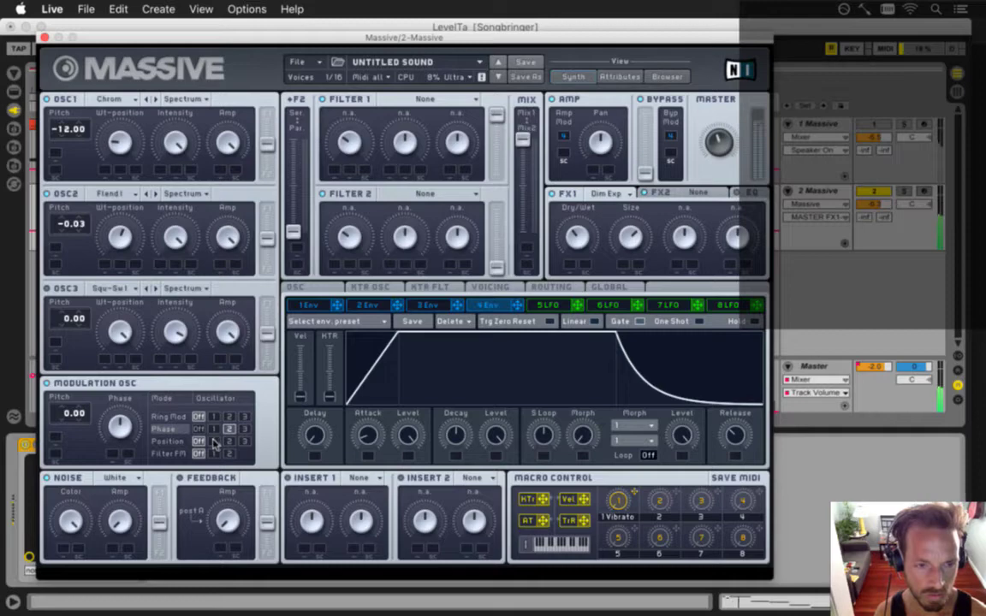
# Repeat the organ clip's two-bar pattern along the second track so it spans bars 1 to 25.
pyautogui.click(44, 37)
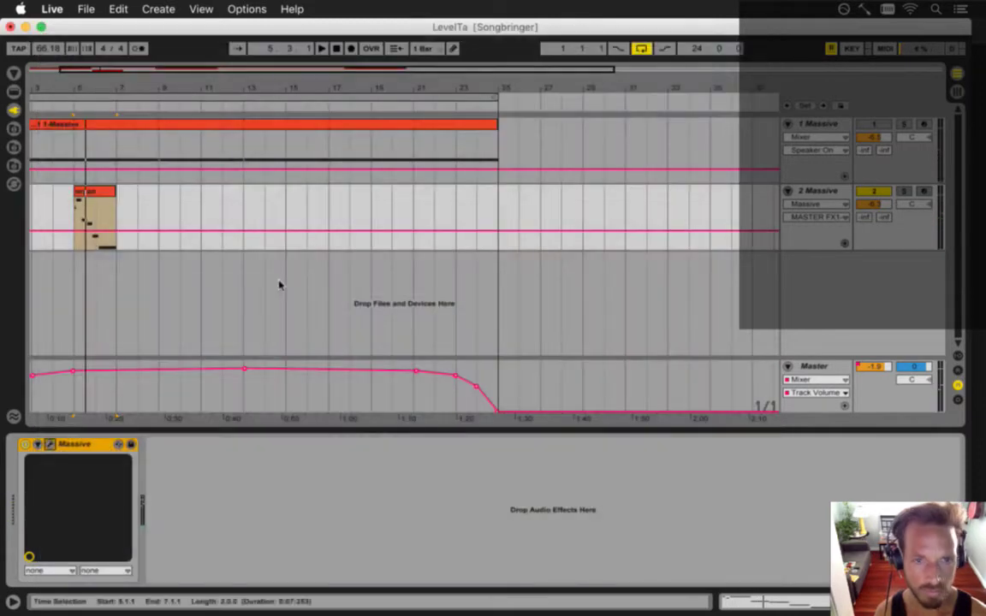
pyautogui.moveTo(117, 203); pyautogui.dragTo(582, 205)
pyautogui.moveTo(449, 204); pyautogui.dragTo(378, 209)
pyautogui.moveTo(134, 99); pyautogui.dragTo(136, 93)
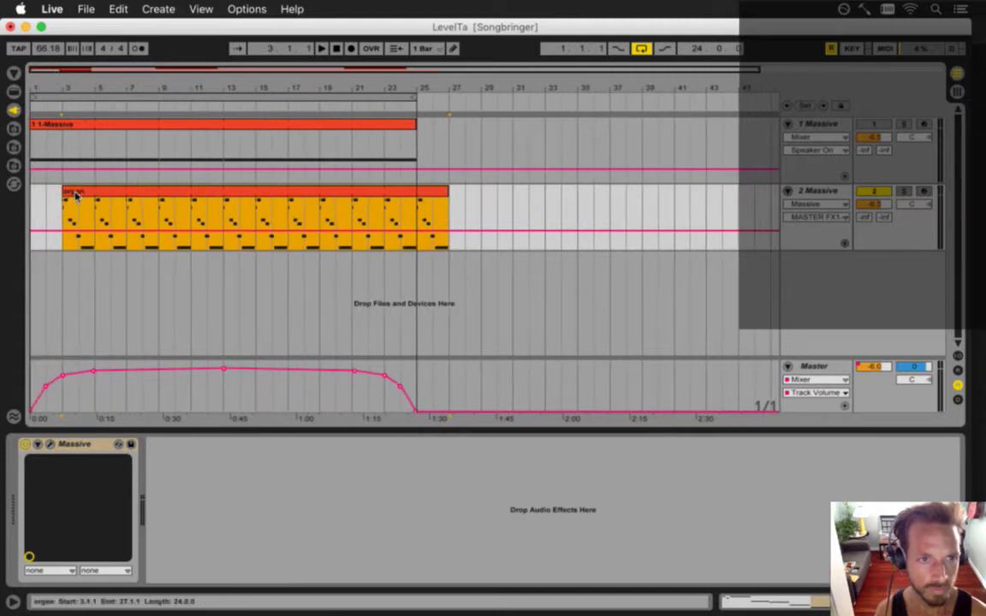
pyautogui.moveTo(65, 192); pyautogui.dragTo(50, 208)
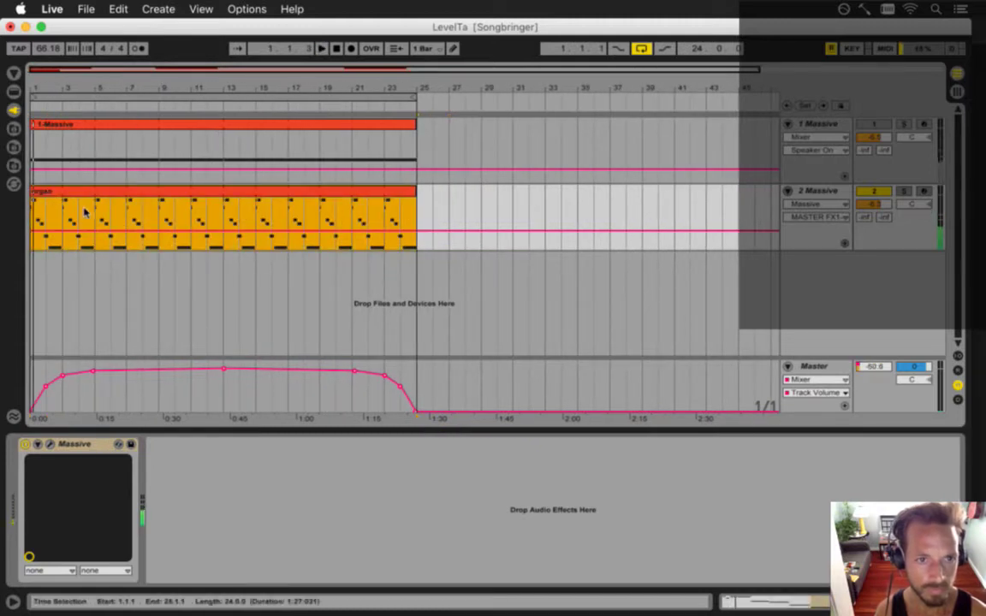
# Play the arrangement from bar 5 to hear the repeated organ melody.
pyautogui.click(96, 234)
pyautogui.press('space')
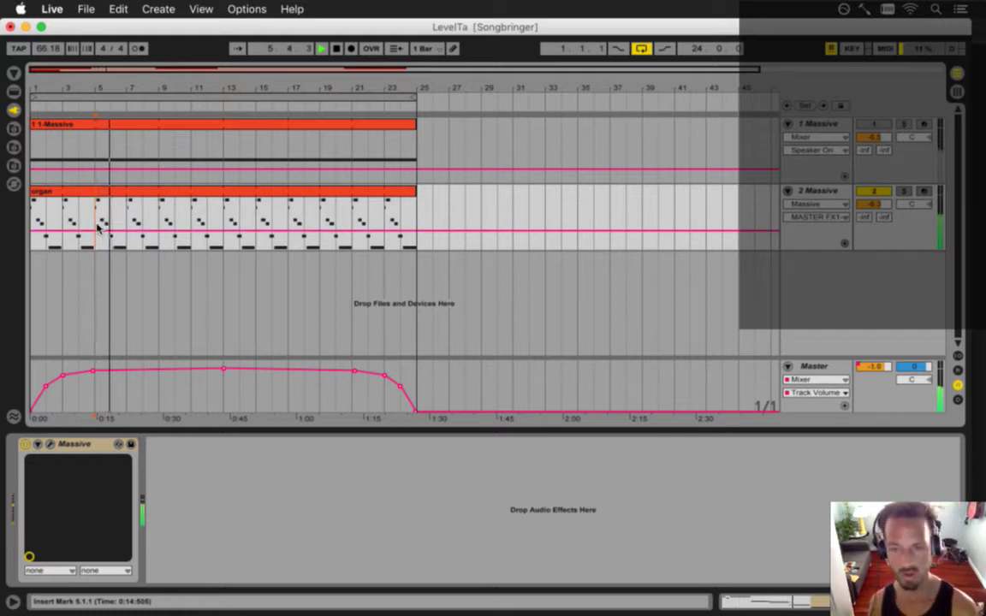
pyautogui.press('space')
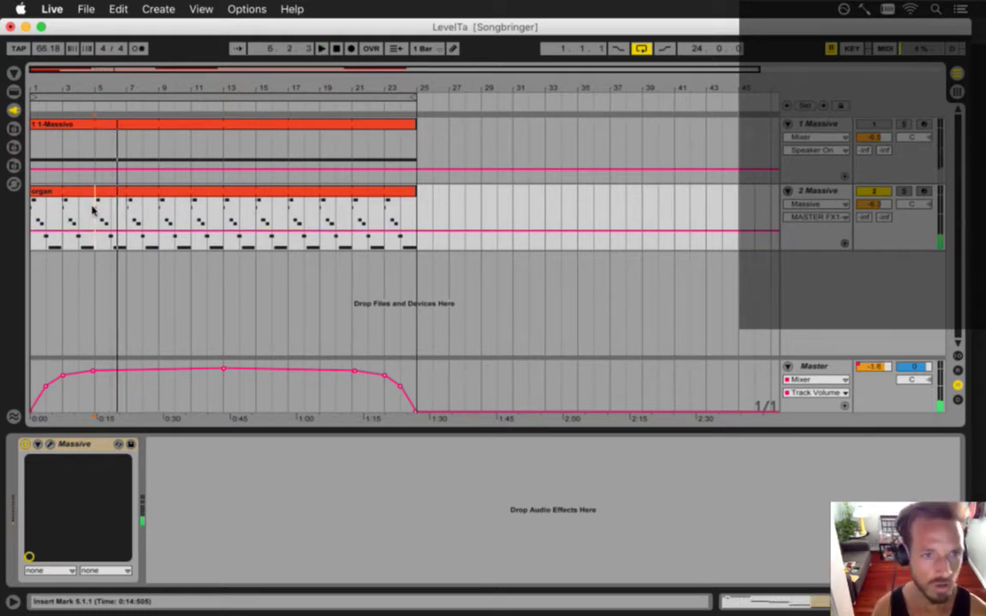
# Open the organ clip's notes and listen to the melody from bar 5 with them in view.
pyautogui.click(85, 196)
pyautogui.doubleClick(86, 196)
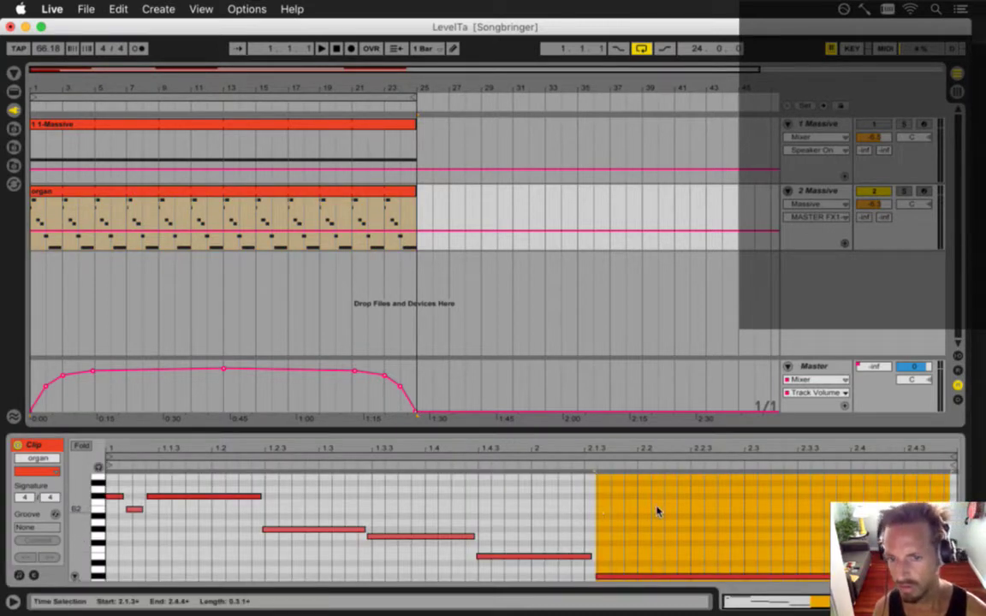
pyautogui.press('space')
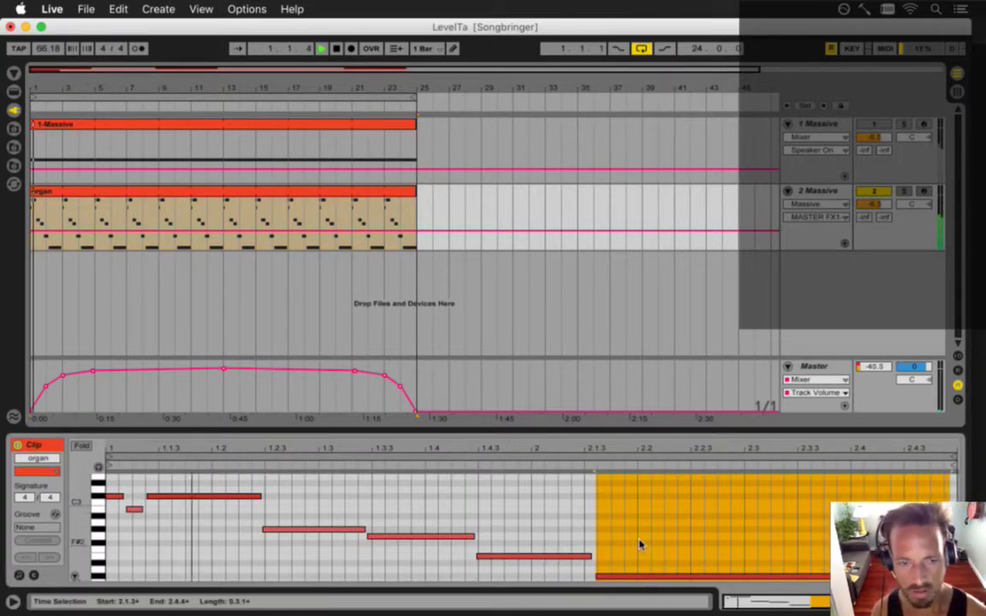
pyautogui.click(93, 220)
pyautogui.press('space')
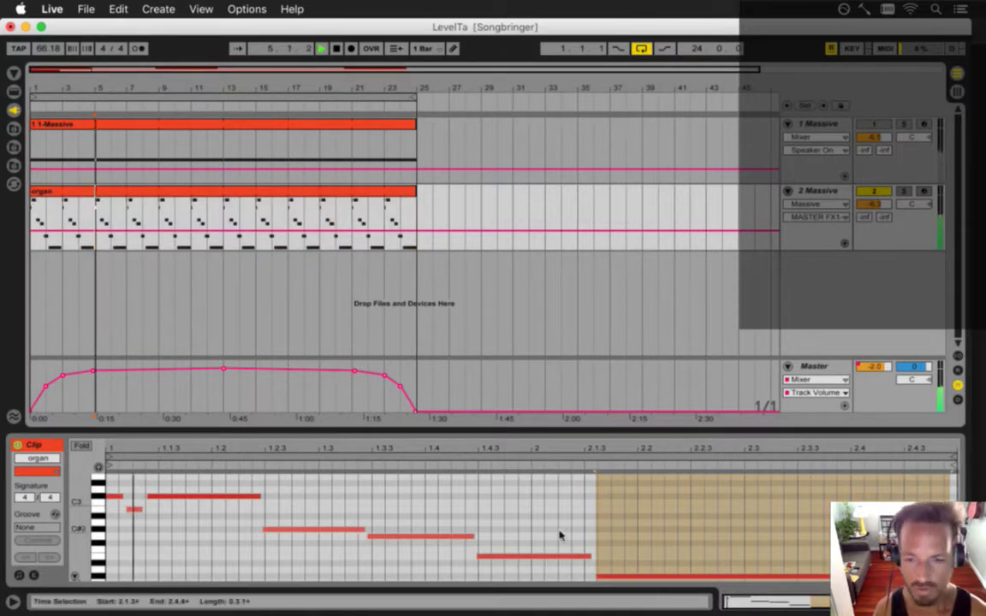
# Start the long final C#2 note slightly earlier and shorten the end of the E2 note before it.
pyautogui.click(597, 570)
pyautogui.moveTo(597, 577); pyautogui.dragTo(589, 582)
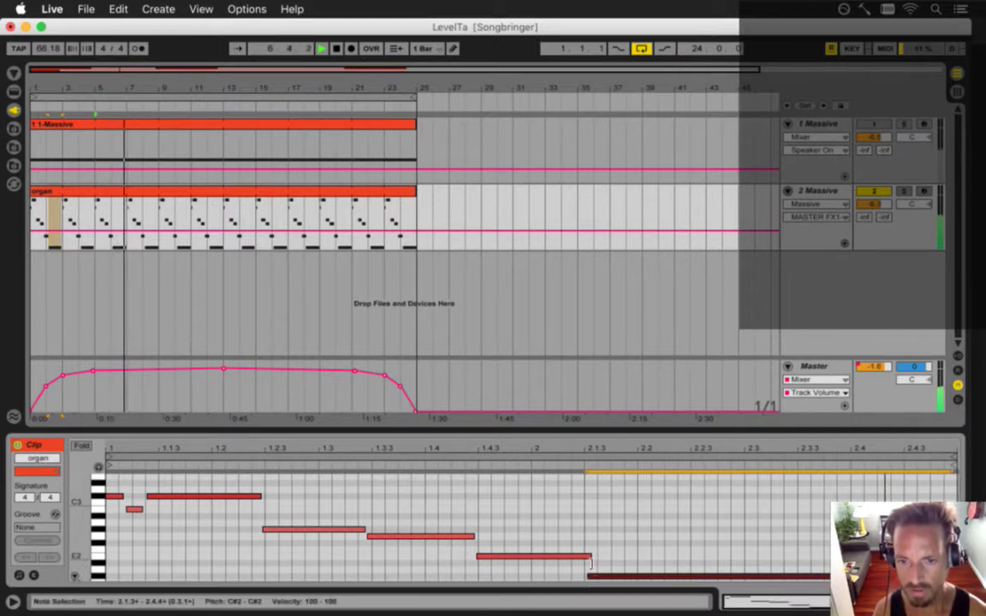
pyautogui.moveTo(591, 558); pyautogui.dragTo(587, 580)
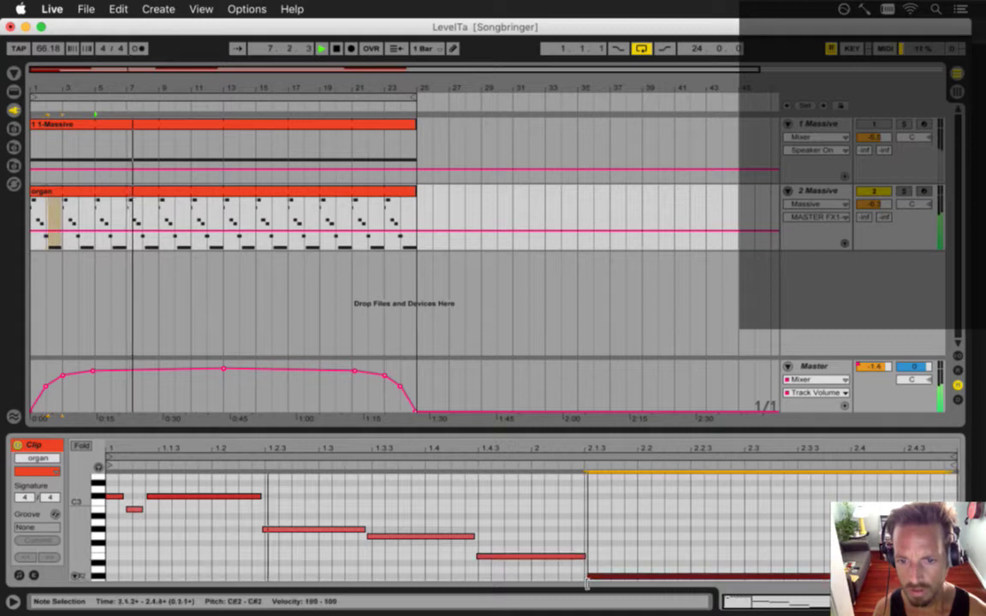
pyautogui.click(583, 558)
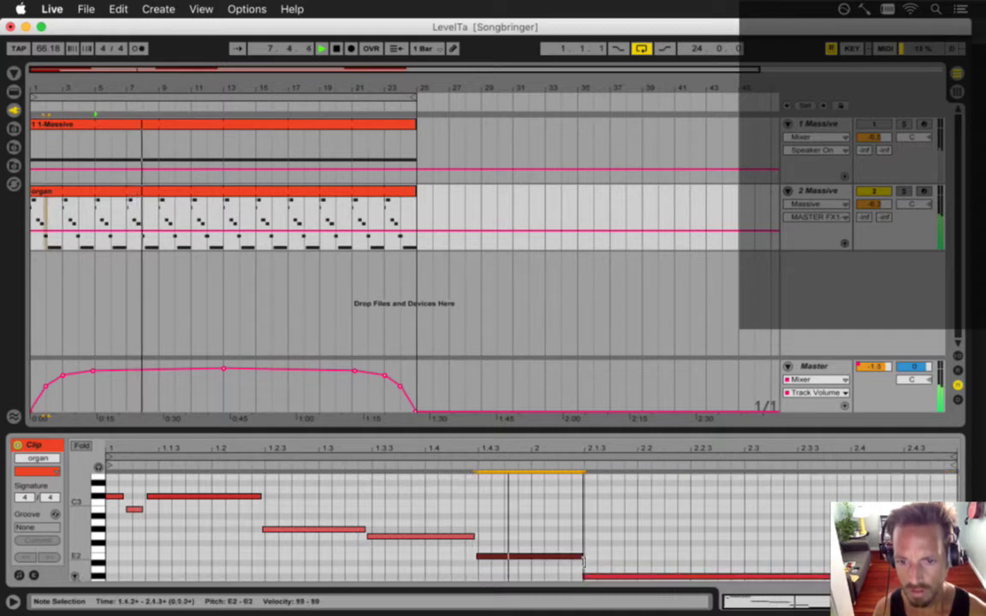
pyautogui.moveTo(583, 559); pyautogui.dragTo(579, 561)
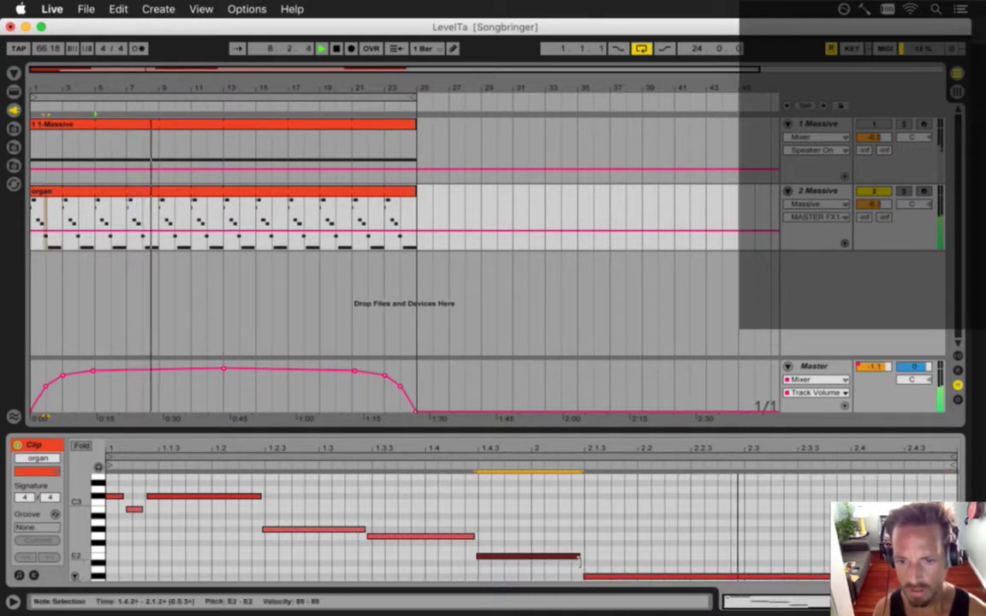
# Replay the melody from bar 5 to check the timing of the adjusted notes.
pyautogui.press('space')
pyautogui.press('space')
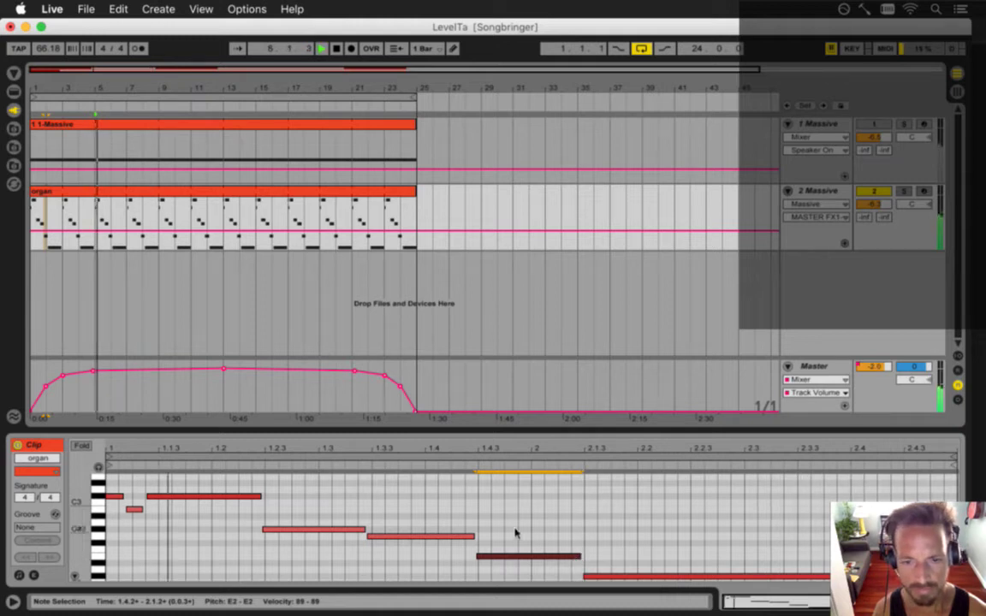
pyautogui.click(463, 536)
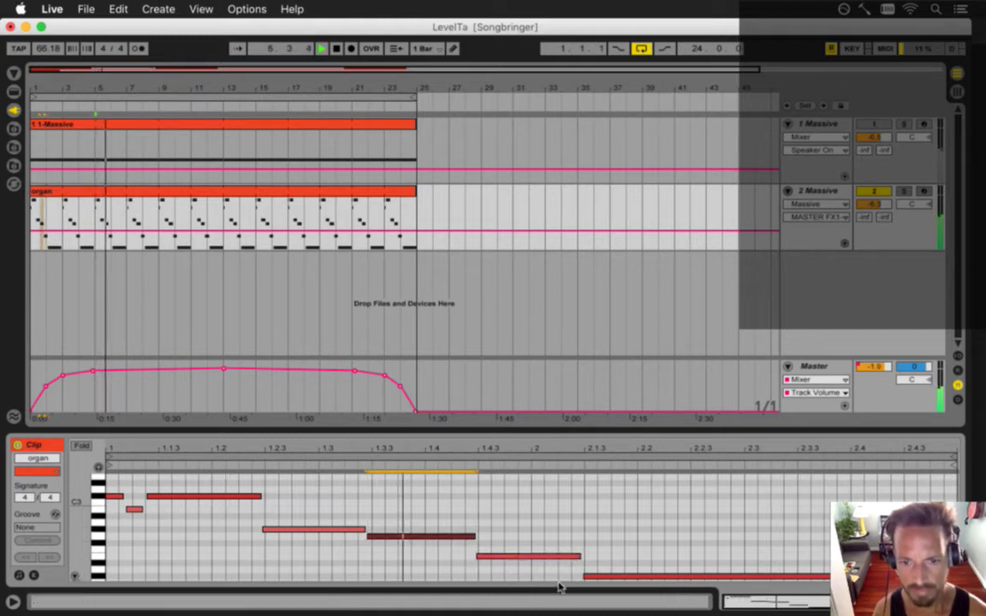
pyautogui.press('Right')
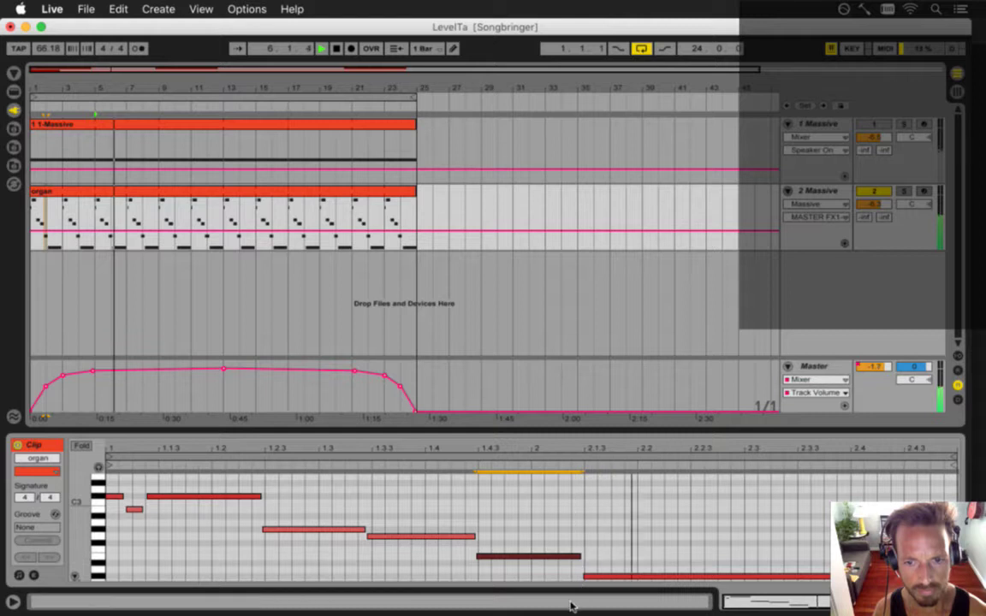
pyautogui.press('space')
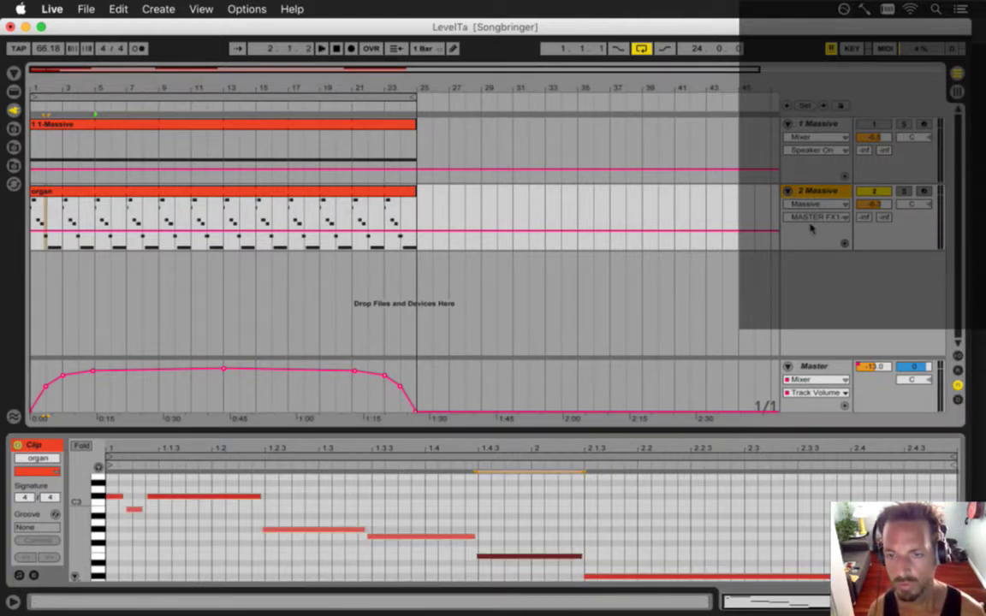
# Save the set and turn the modulation oscillator's Phase amount down to its minimum in the second track's Massive.
pyautogui.hotkey('shift', 'Tab')
pyautogui.press('super+s')
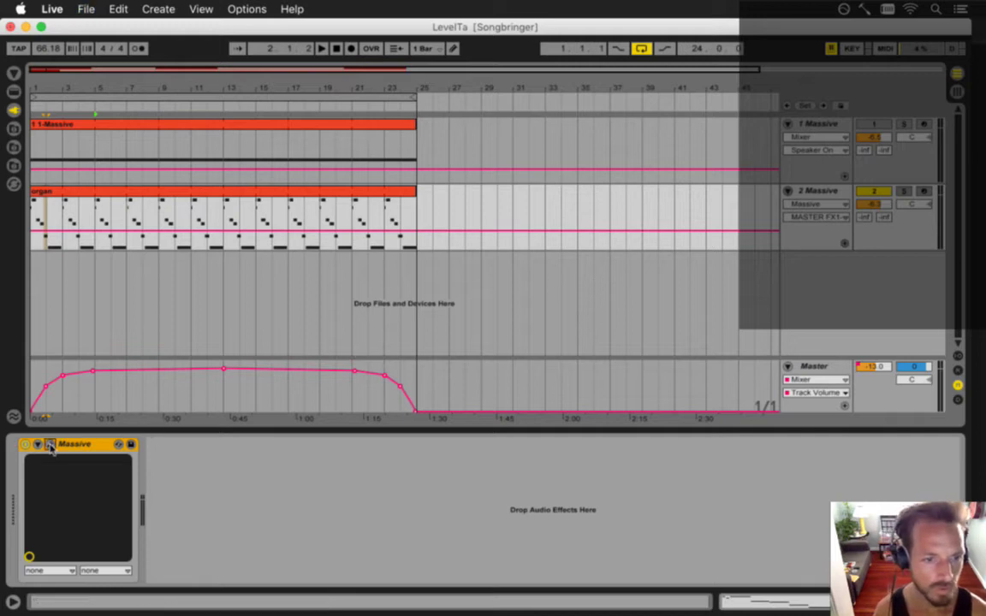
pyautogui.click(50, 445)
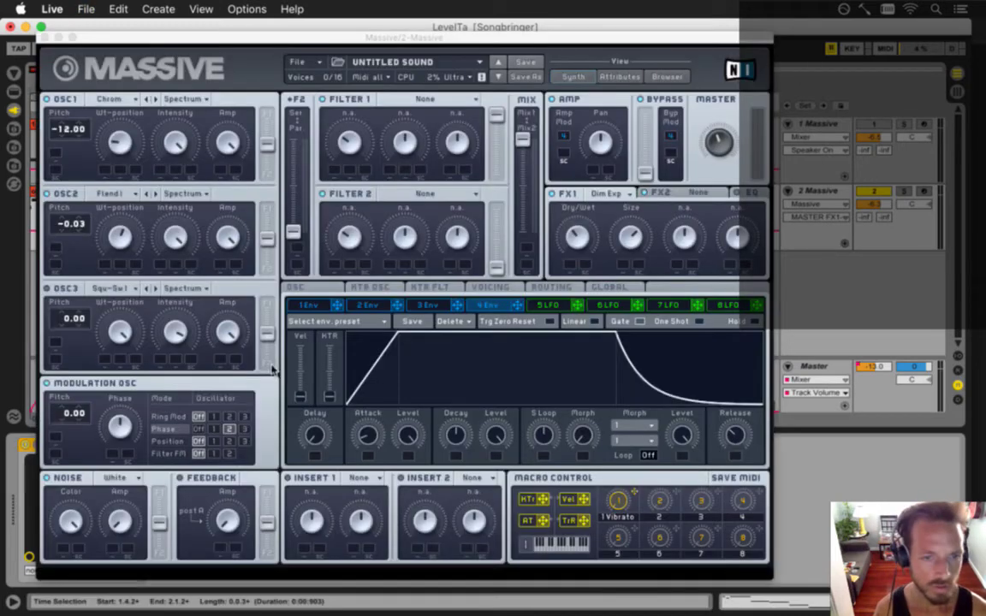
pyautogui.click(119, 428)
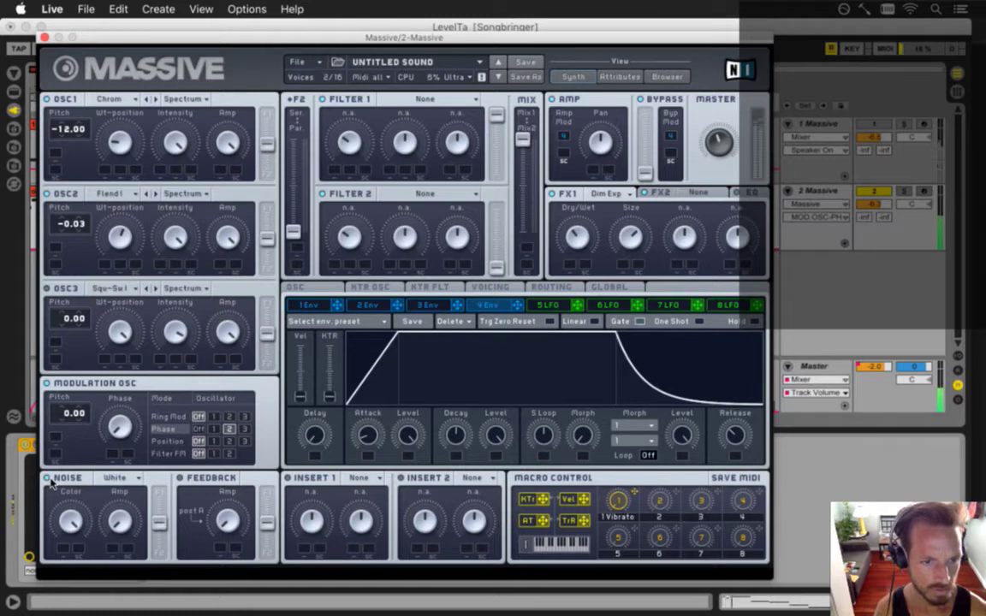
# Audition the Murmur, Aluminium and Water Pipes noise types with the noise Amp raised to around the upper middle.
pyautogui.click(120, 477)
pyautogui.click(120, 554)
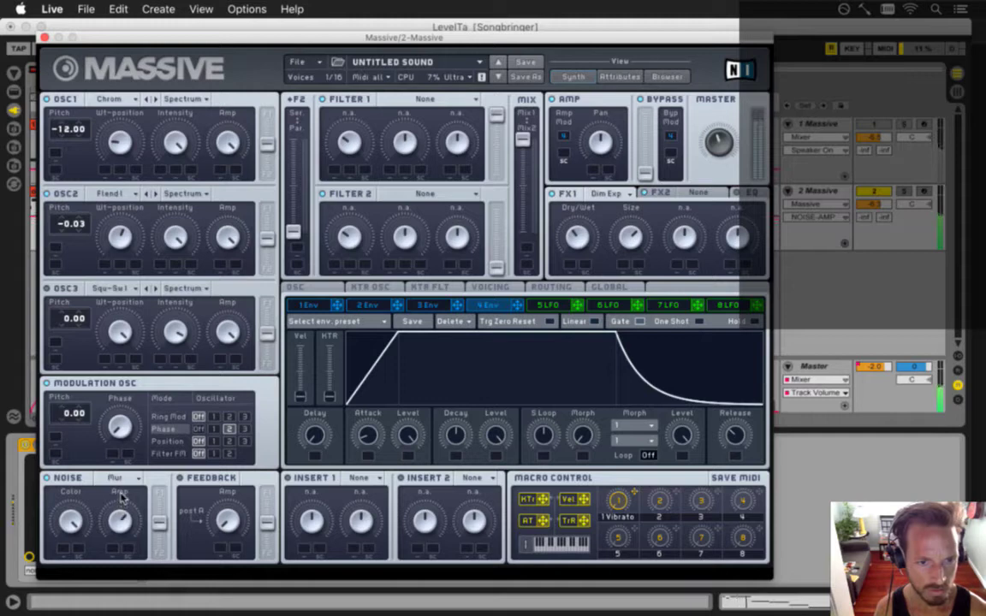
pyautogui.click(126, 479)
pyautogui.click(116, 502)
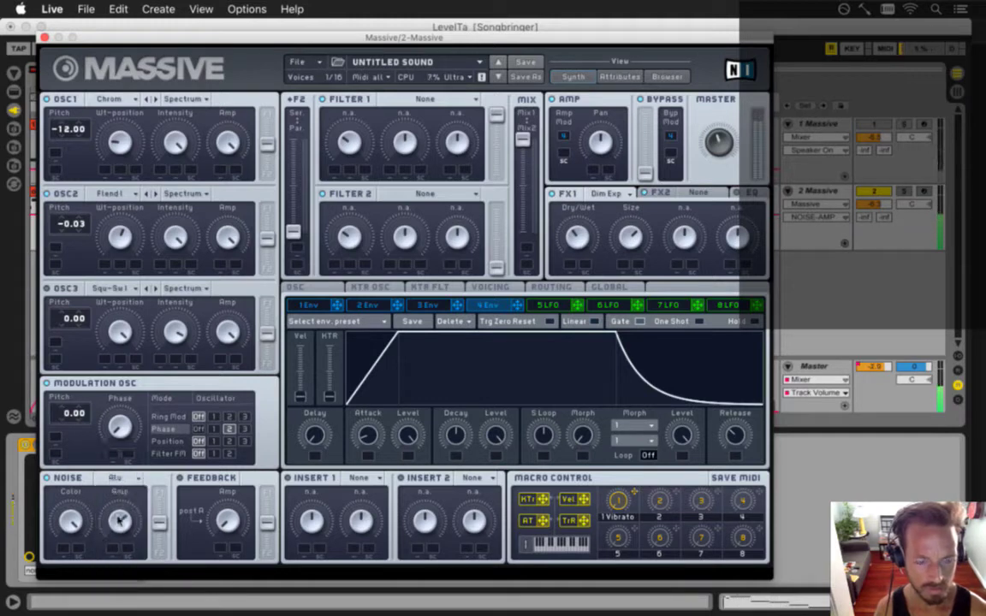
pyautogui.click(128, 478)
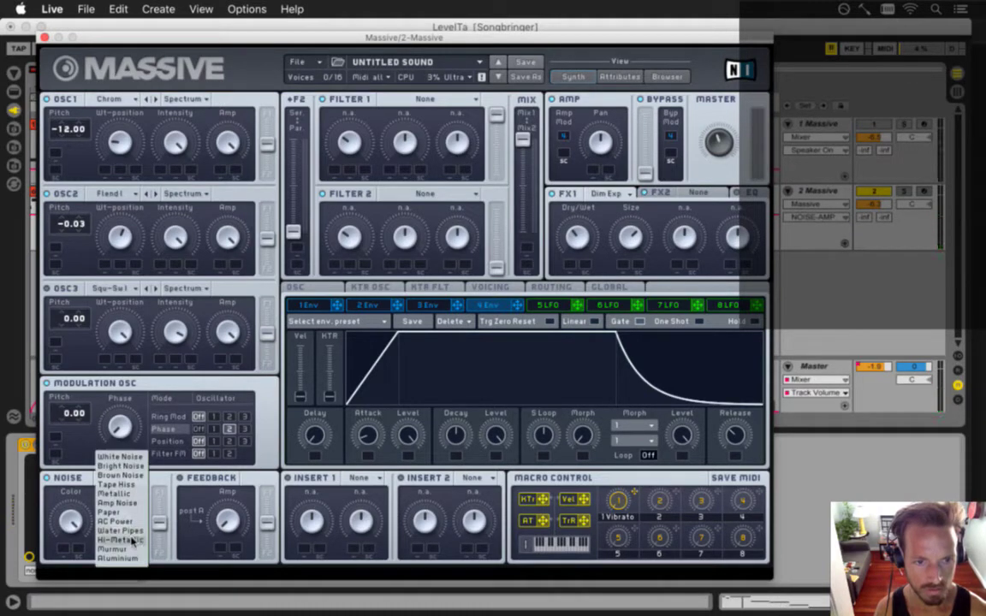
pyautogui.click(114, 496)
pyautogui.click(121, 477)
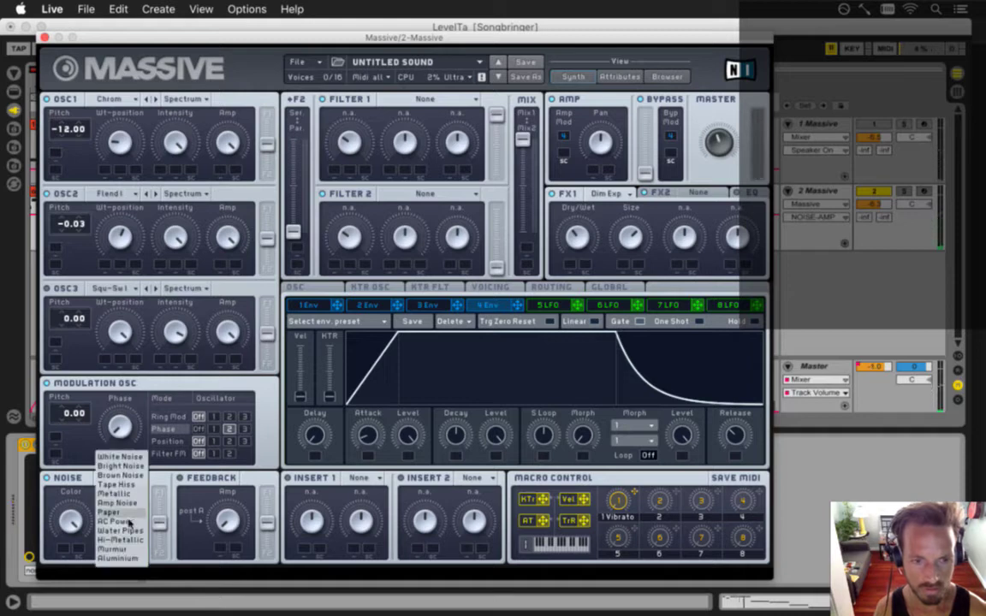
pyautogui.click(117, 499)
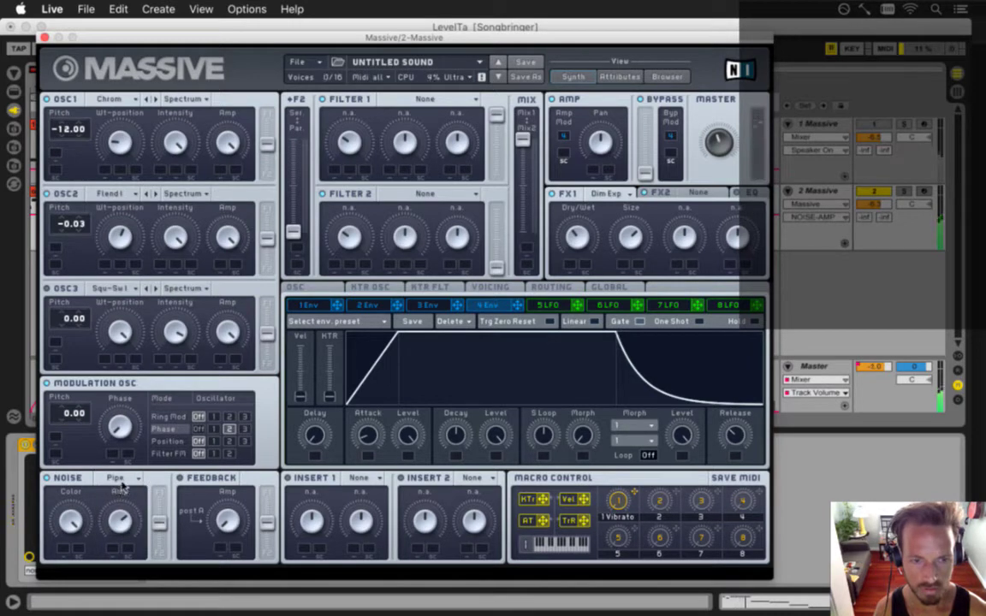
# Try the AC Power noise type with the noise Amp turned up to about four-fifths.
pyautogui.click(120, 478)
pyautogui.click(120, 520)
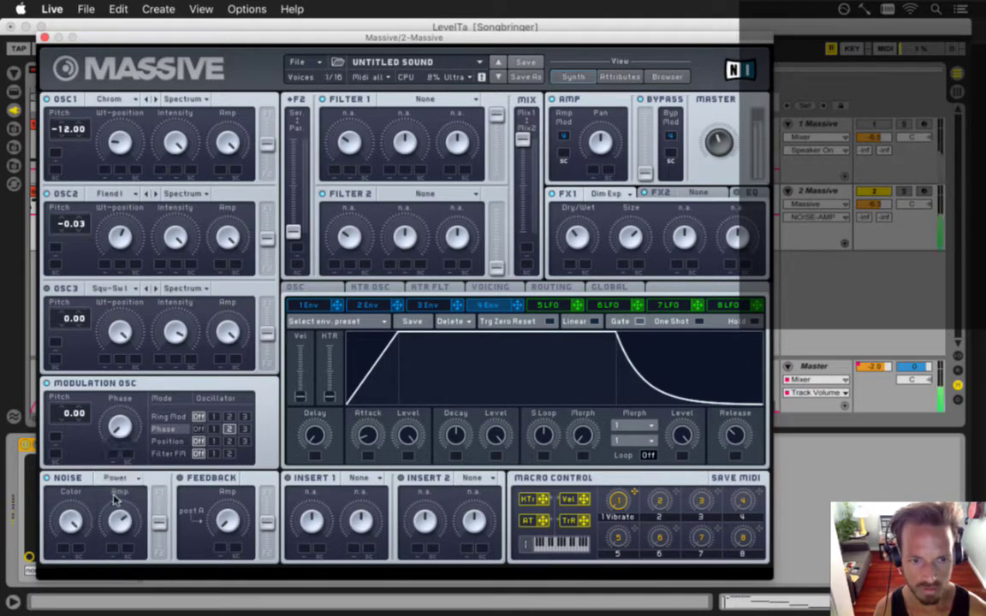
pyautogui.moveTo(117, 519); pyautogui.dragTo(114, 492)
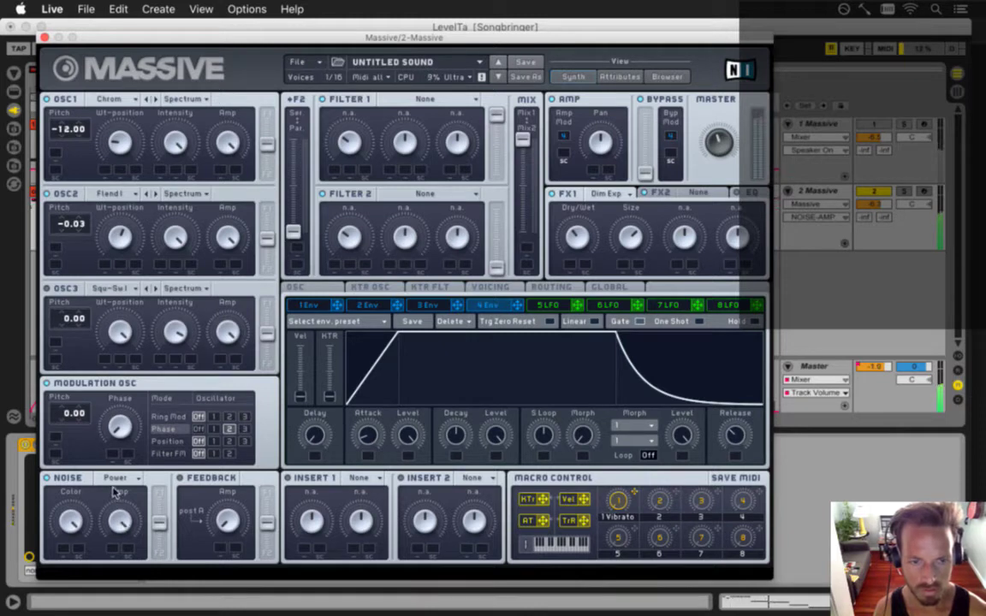
pyautogui.click(118, 477)
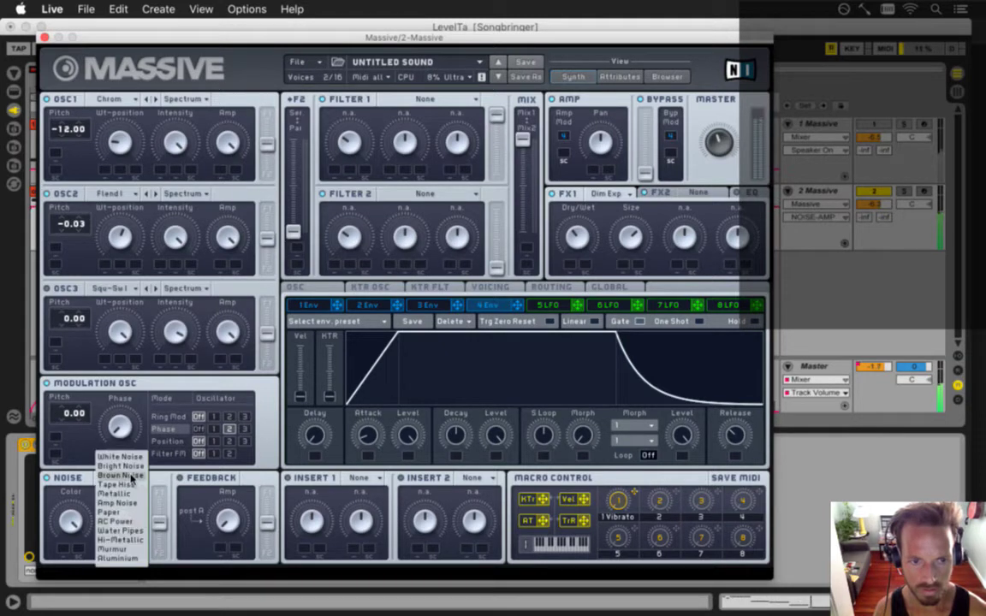
pyautogui.click(114, 522)
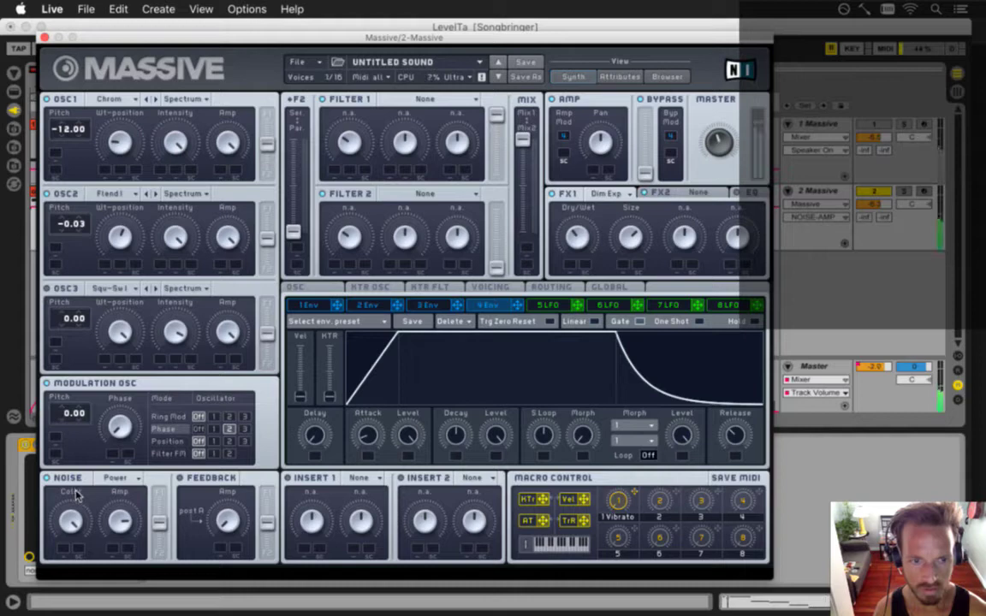
# Audition the Paper, Amp Noise and Metallic noise types in turn.
pyautogui.click(107, 479)
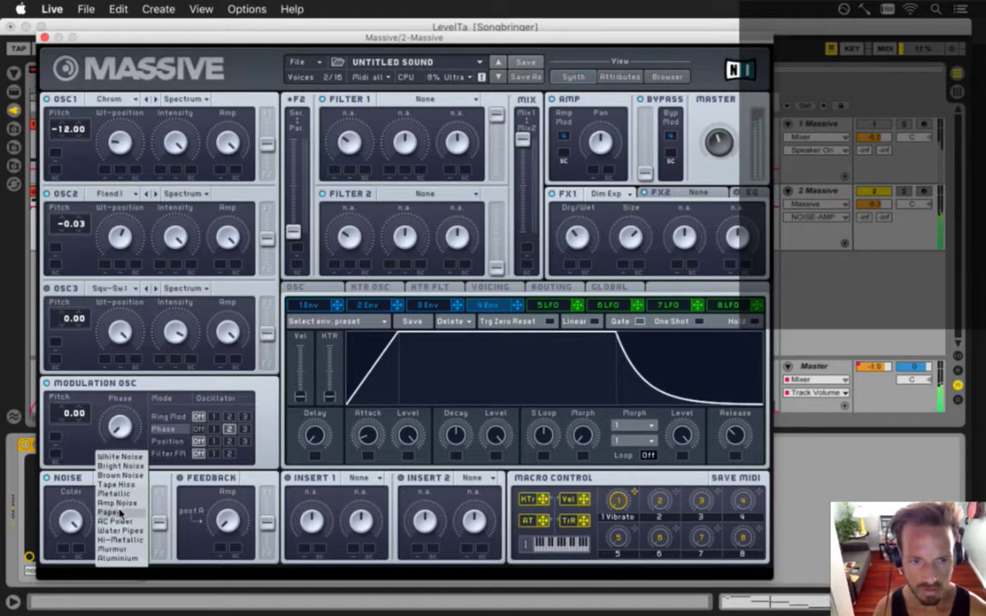
pyautogui.click(120, 514)
pyautogui.click(120, 479)
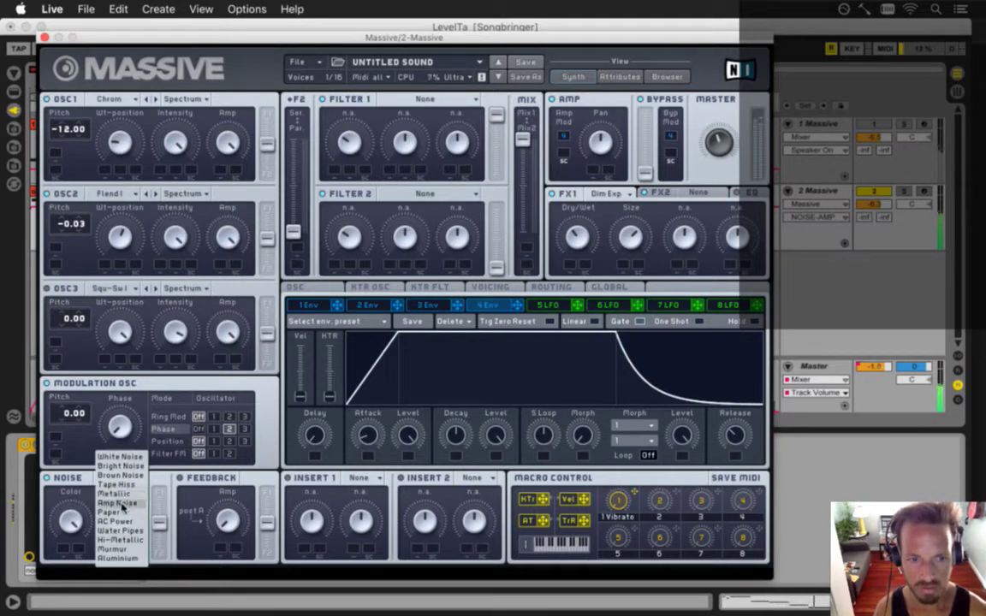
pyautogui.click(112, 456)
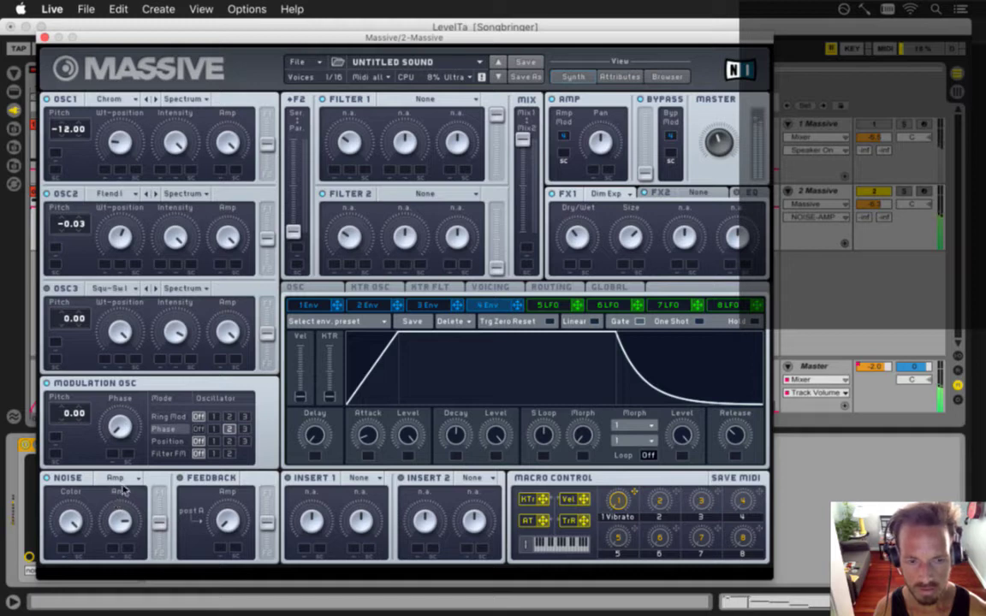
pyautogui.click(125, 480)
pyautogui.click(120, 491)
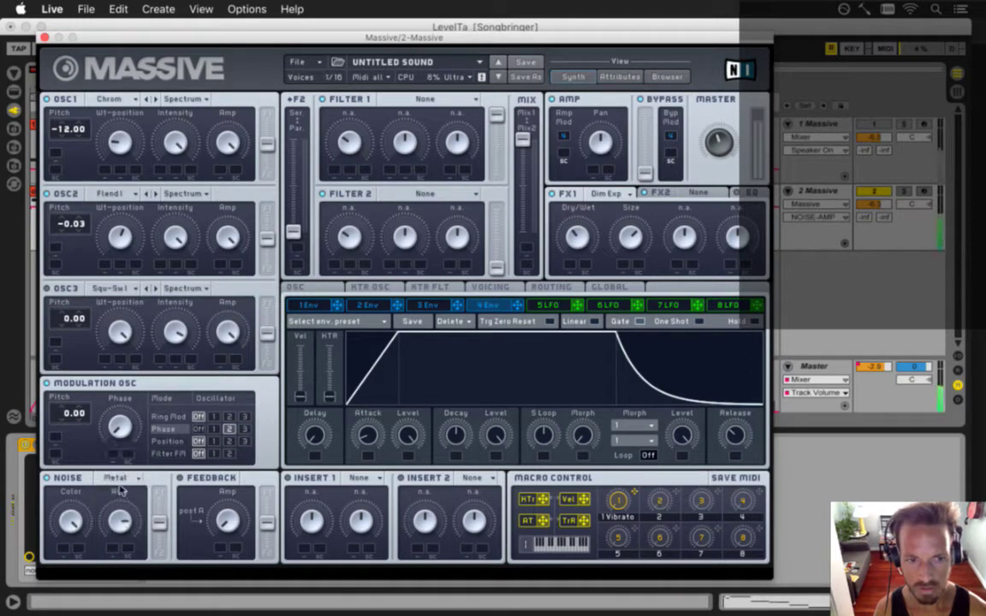
# Audition the Tape Hiss, Brown Noise and Bright Noise types in turn.
pyautogui.click(121, 484)
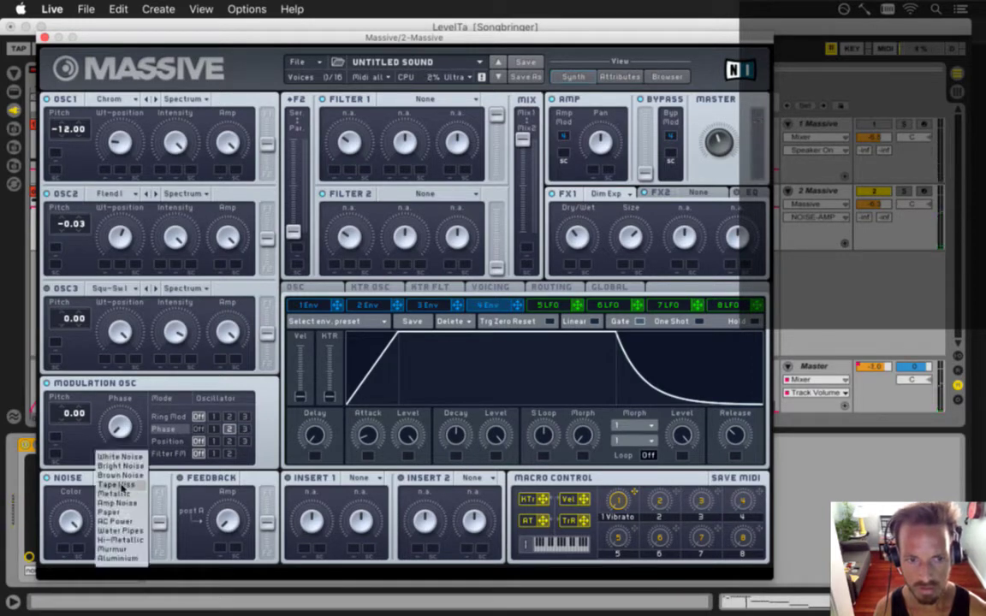
pyautogui.click(121, 484)
pyautogui.click(122, 479)
pyautogui.click(124, 478)
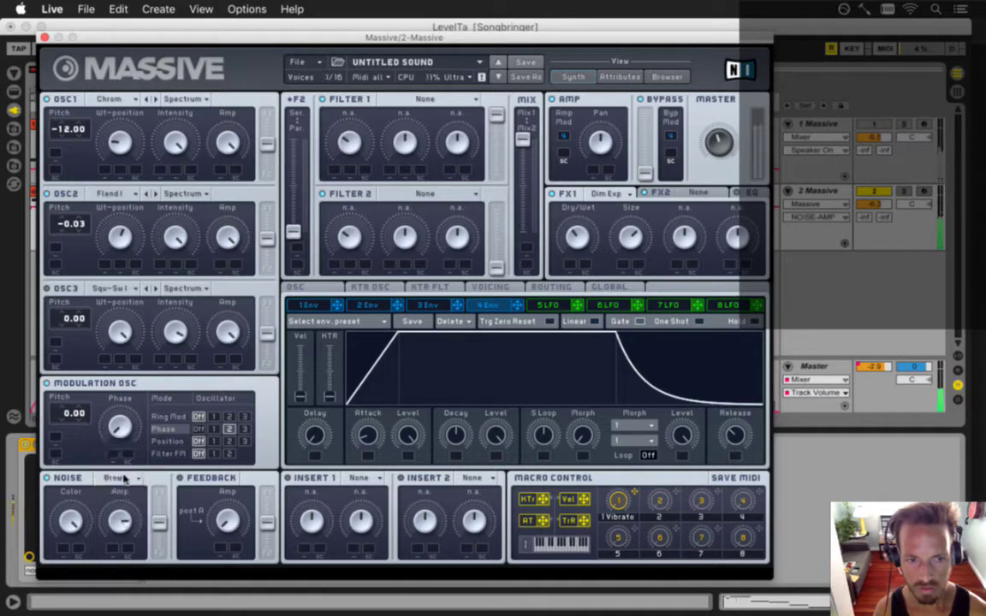
pyautogui.click(125, 479)
pyautogui.click(120, 480)
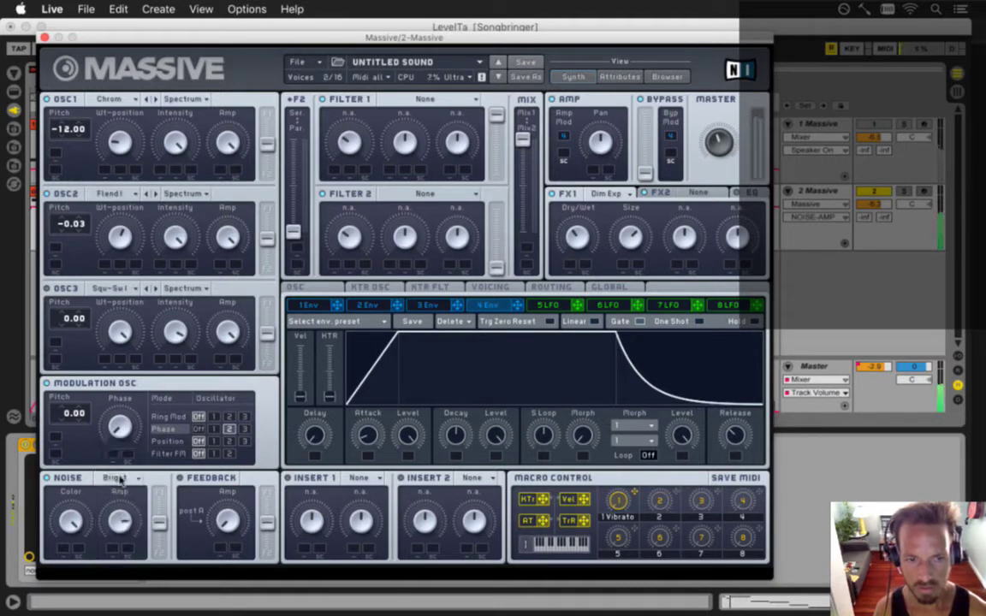
# Switch the noise type to Amp Noise and lower the noise Color to about two-thirds.
pyautogui.click(120, 481)
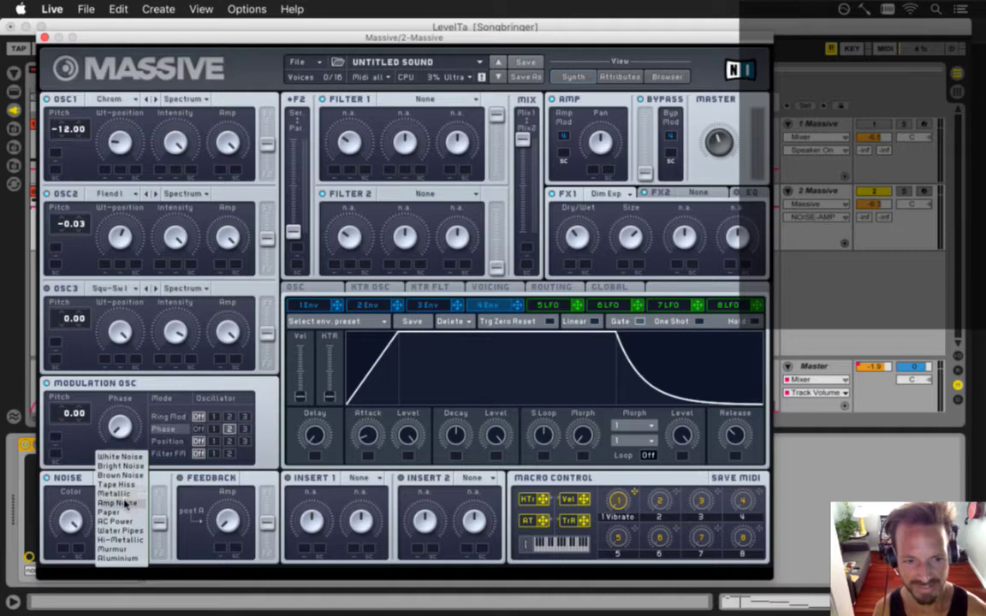
pyautogui.click(125, 503)
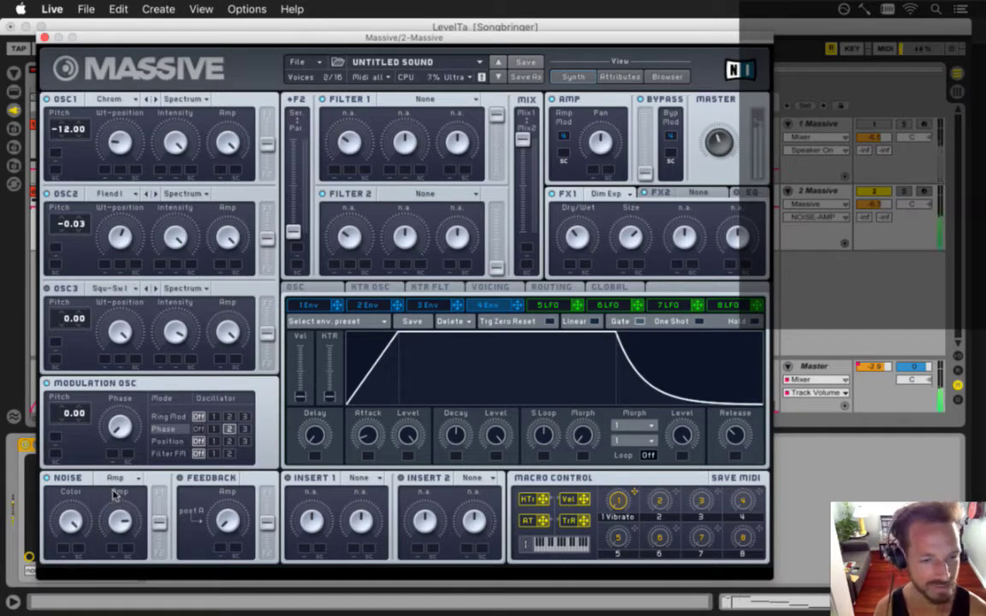
pyautogui.moveTo(67, 521); pyautogui.dragTo(65, 544)
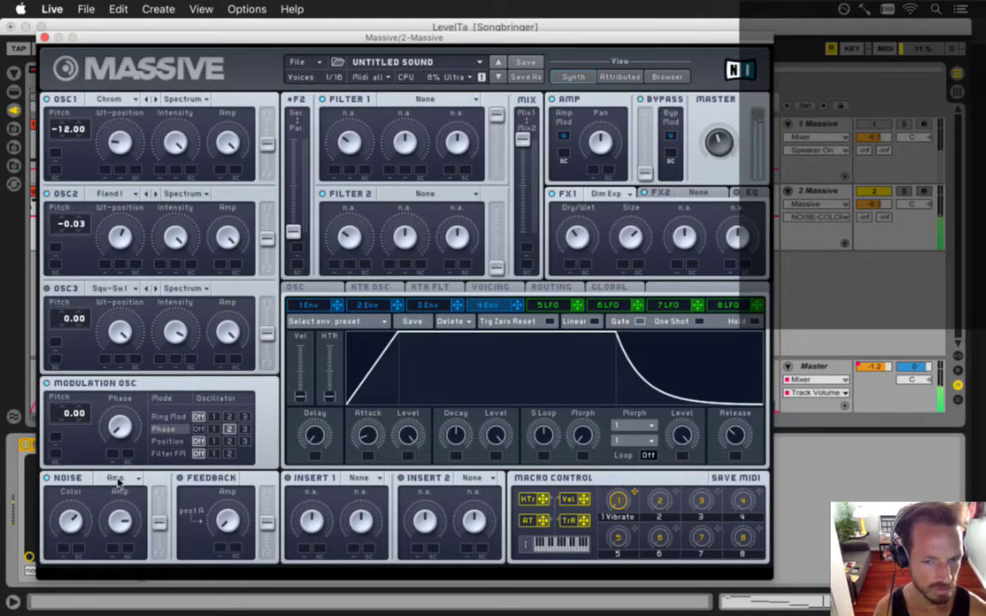
# Clear the Vibrato assignment from Macro 1.
pyautogui.rightClick(632, 494)
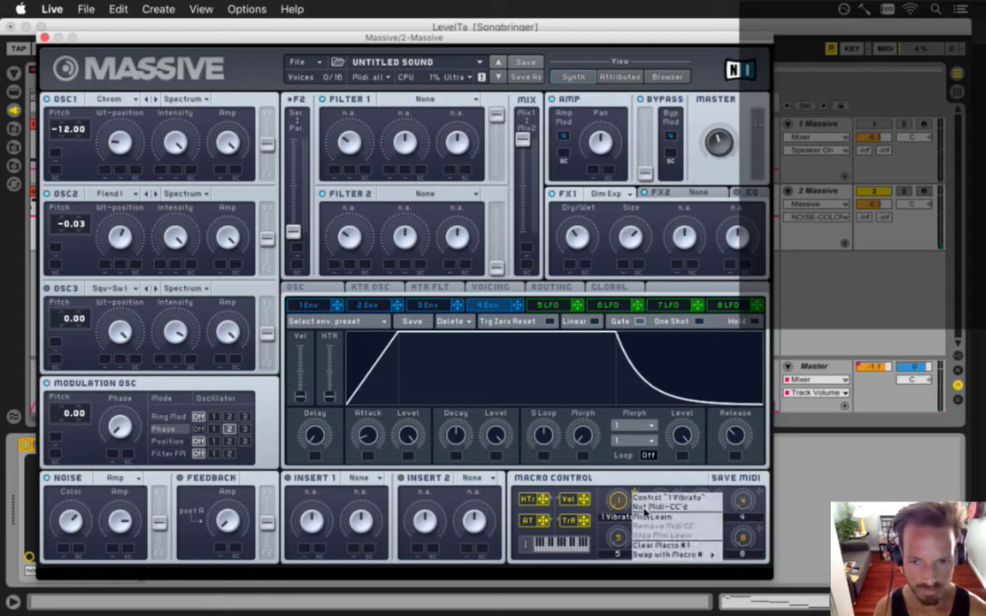
pyautogui.click(655, 546)
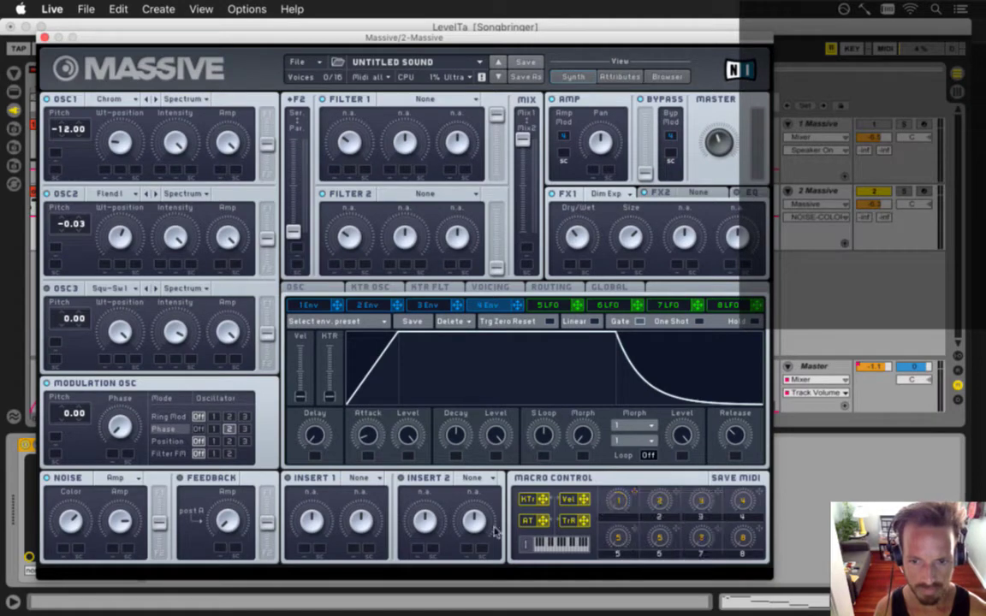
# Compare the Tape Hiss, Hi-Metallic, White Noise and Bright Noise types at the reduced Color setting.
pyautogui.click(125, 495)
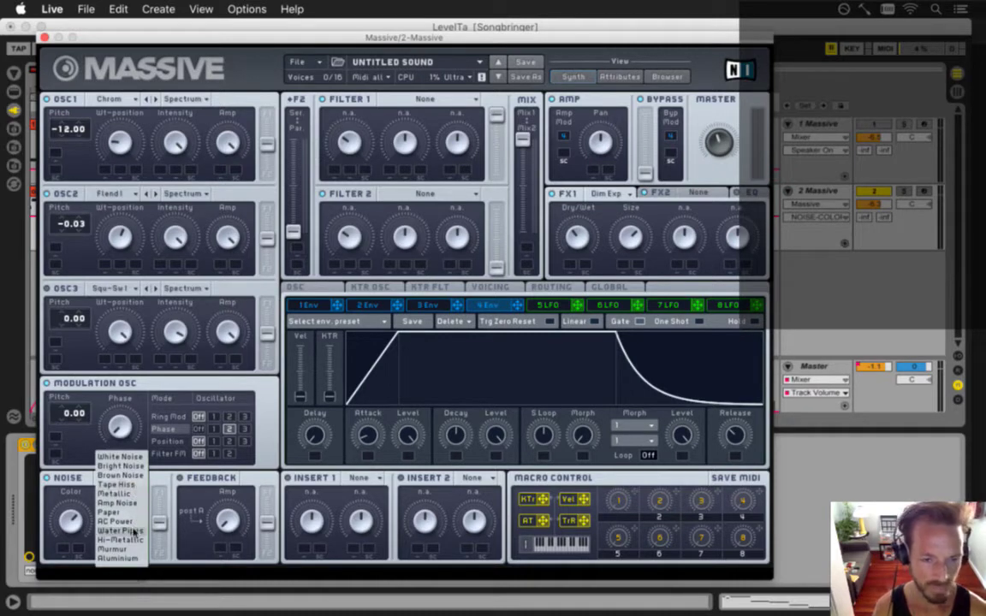
pyautogui.click(117, 485)
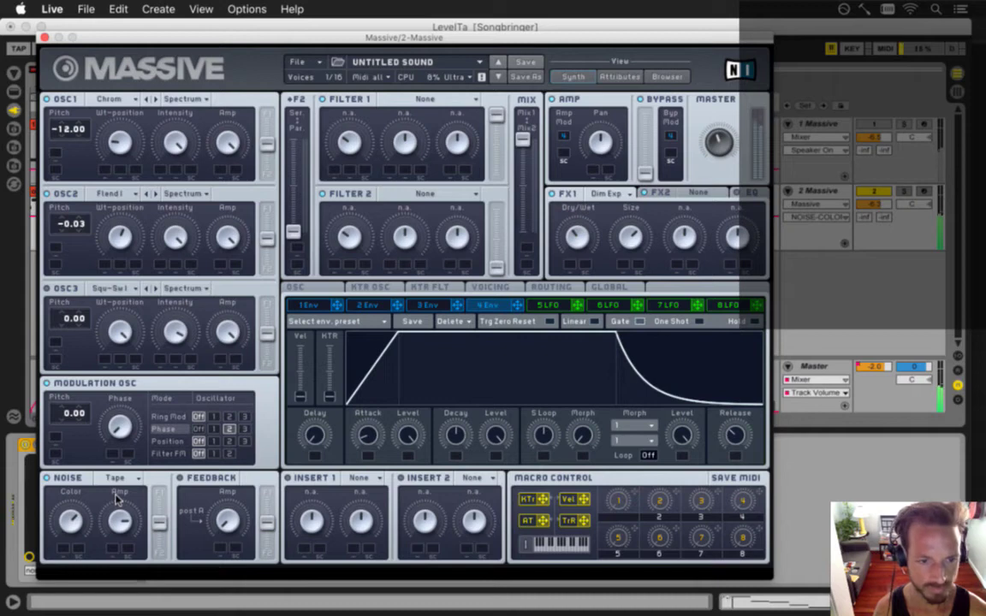
pyautogui.click(115, 478)
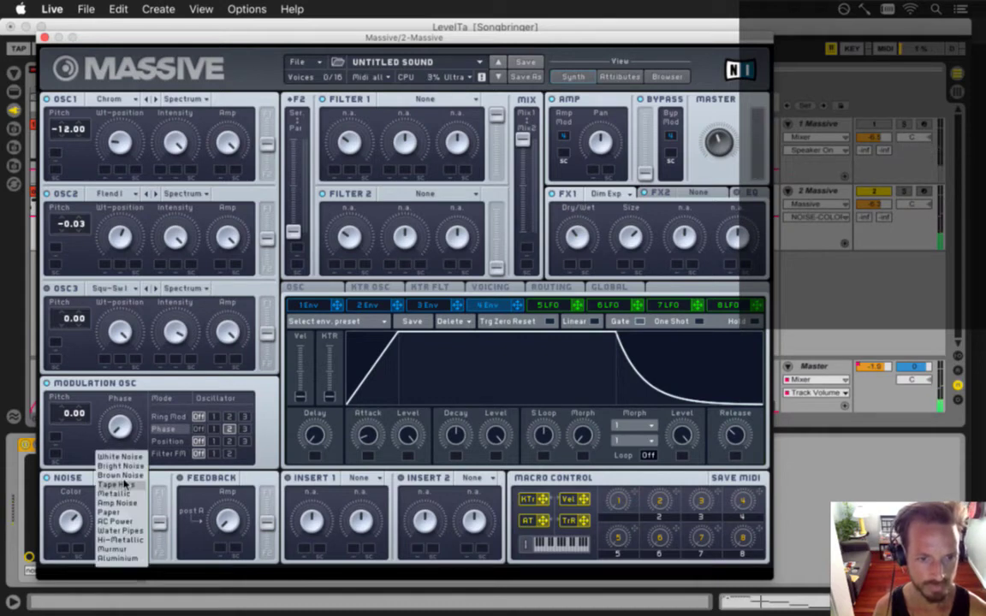
pyautogui.click(128, 541)
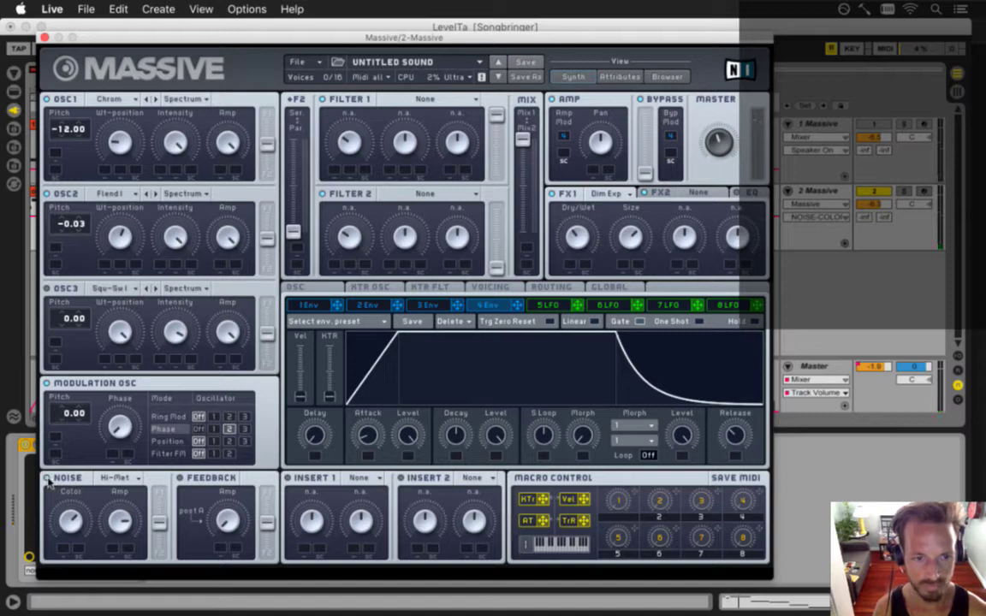
pyautogui.click(114, 478)
pyautogui.click(109, 416)
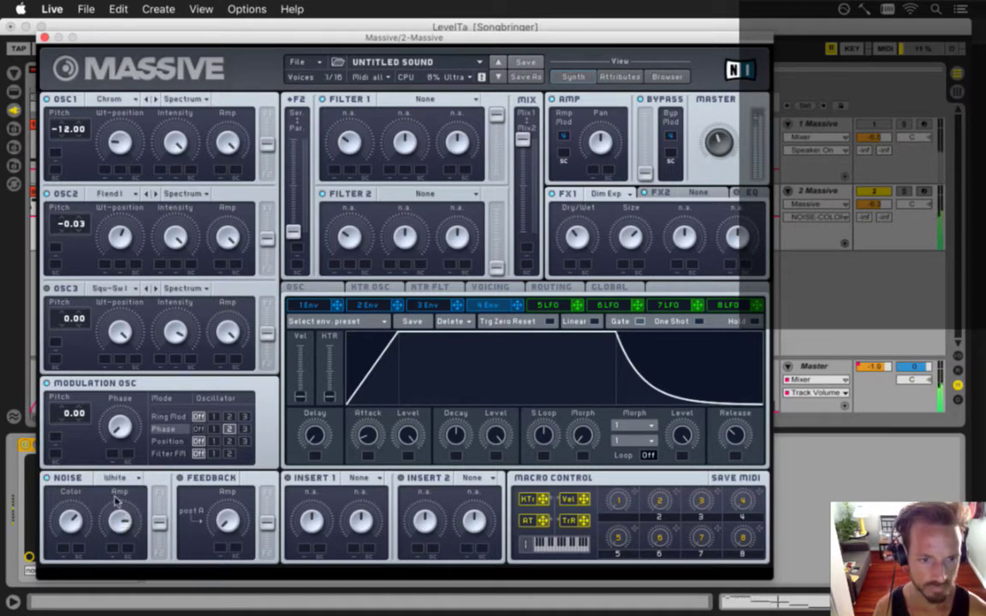
pyautogui.click(115, 477)
pyautogui.click(108, 435)
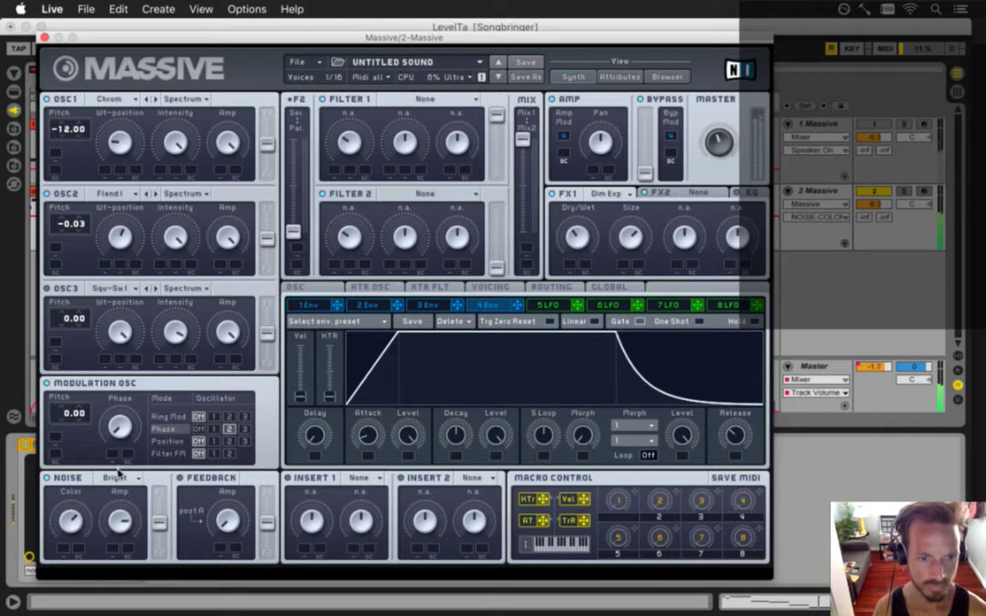
# Set the noise type to Brown Noise and turn the noise Amp up to maximum.
pyautogui.click(116, 478)
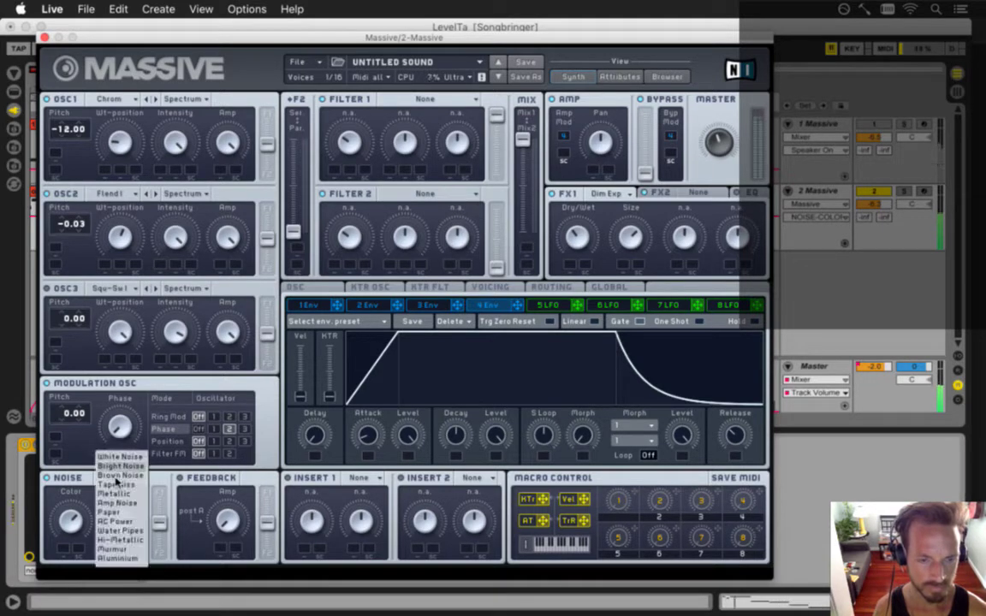
pyautogui.click(118, 477)
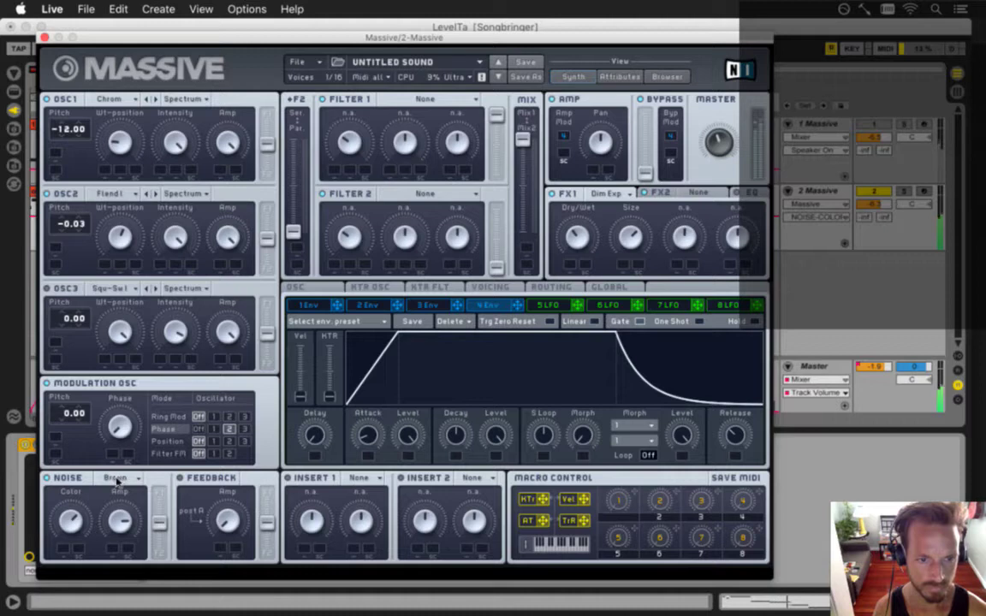
pyautogui.moveTo(114, 528); pyautogui.dragTo(118, 508)
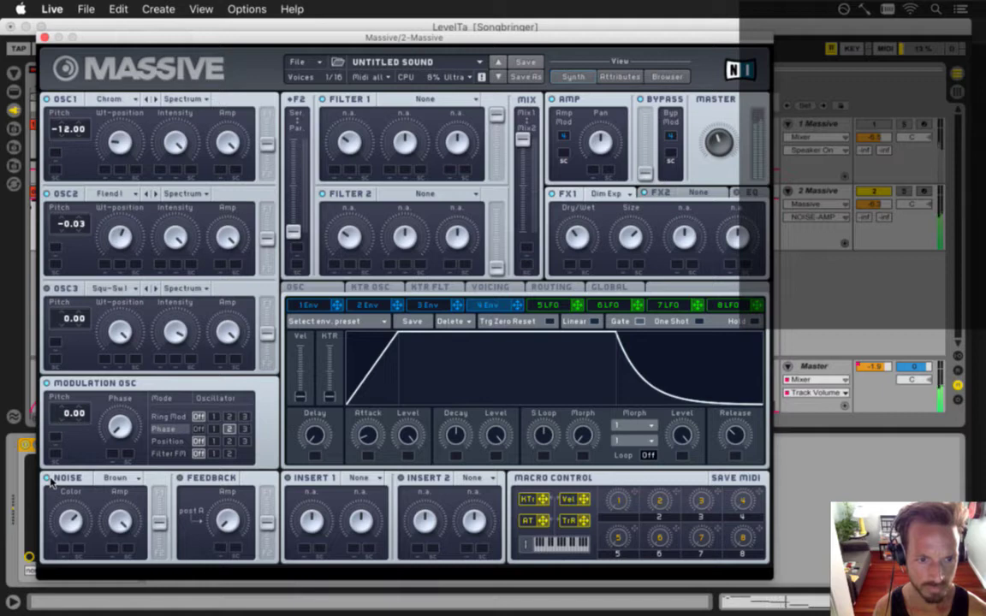
# Enable Feedback with its Amp raised to about halfway, and lower the Master volume to compensate.
pyautogui.click(180, 478)
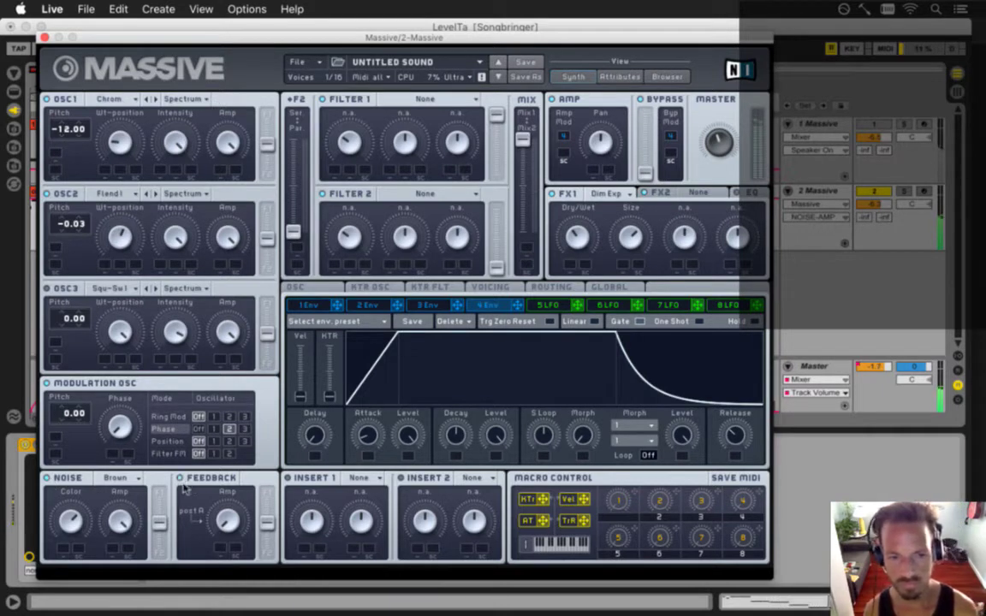
pyautogui.moveTo(227, 521); pyautogui.dragTo(226, 469)
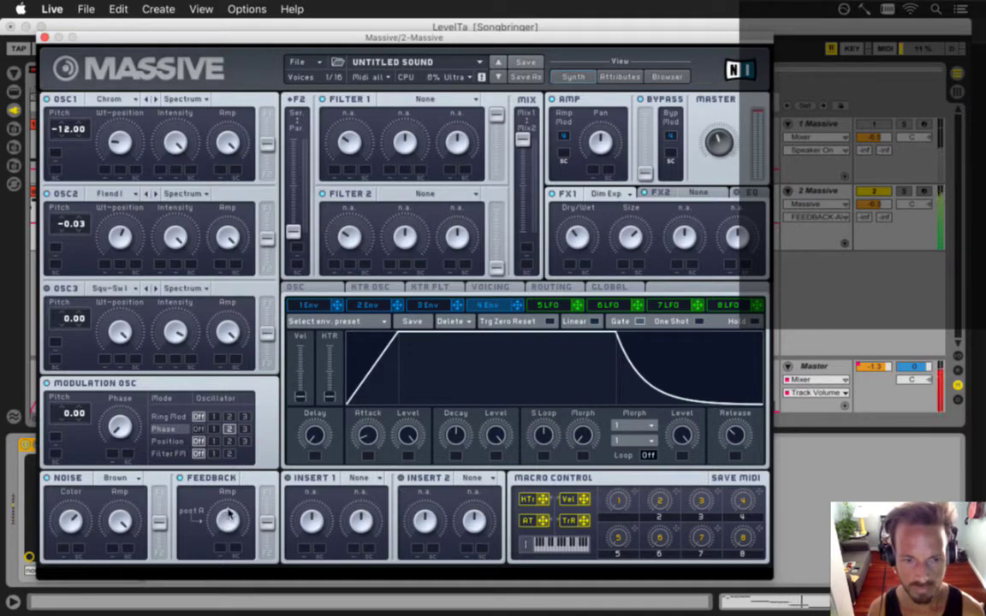
pyautogui.click(719, 142)
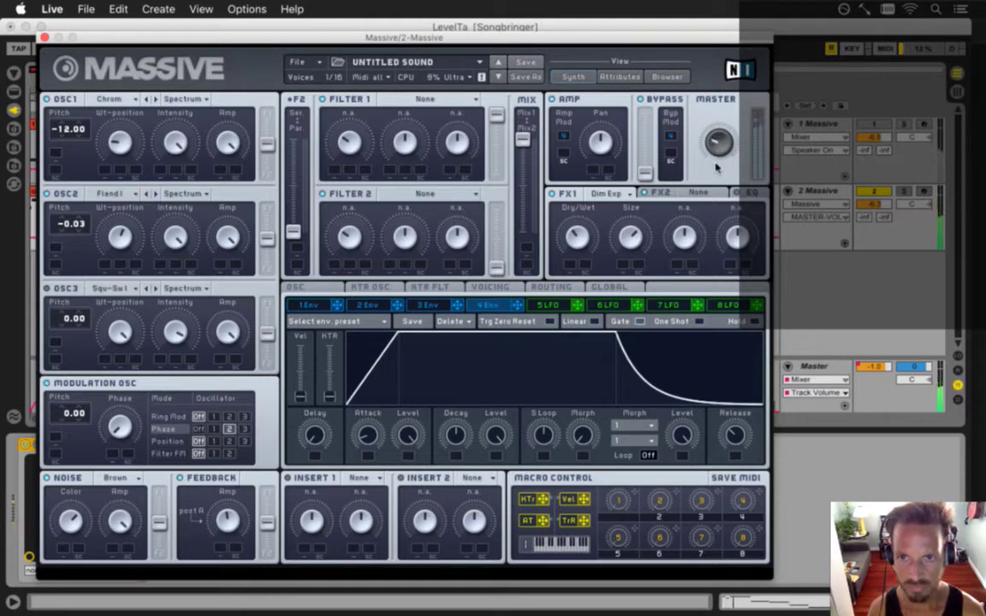
pyautogui.click(227, 519)
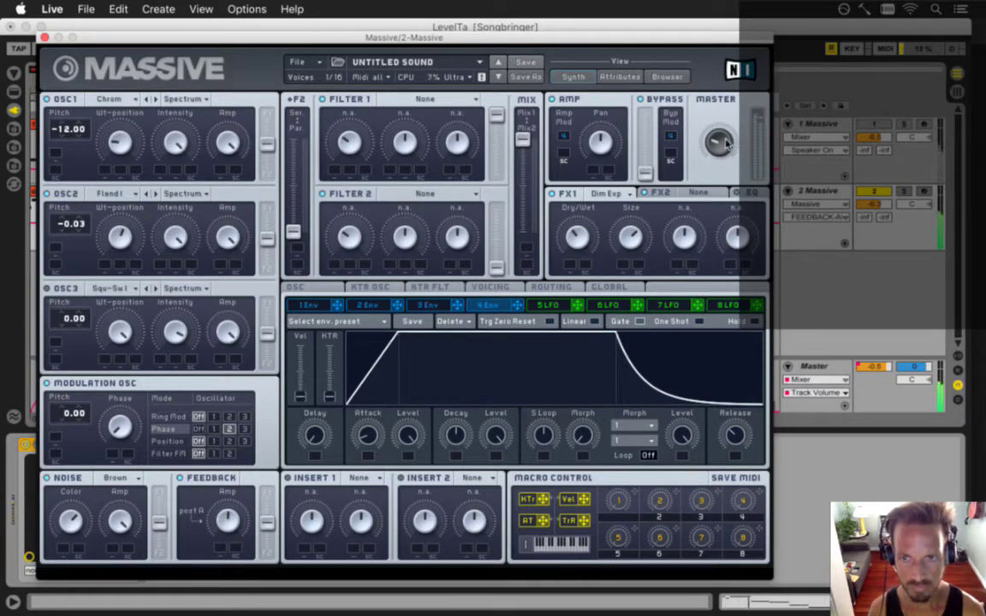
pyautogui.moveTo(726, 143); pyautogui.dragTo(720, 152)
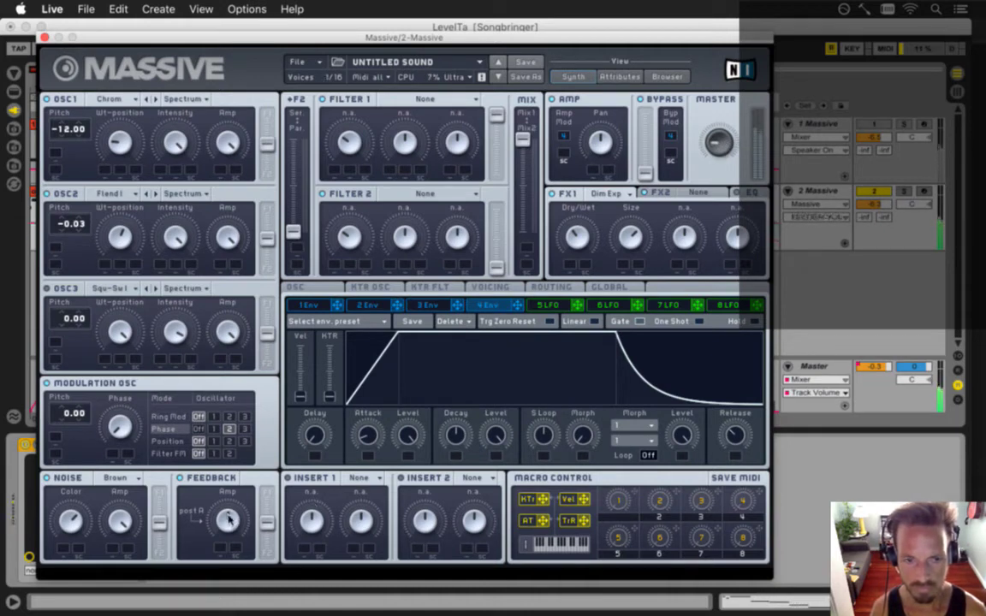
# Route Insert 1 after Filter 1 and Insert 2 after Filter 2, keeping the feedback tap after Amp/Pan.
pyautogui.click(229, 520)
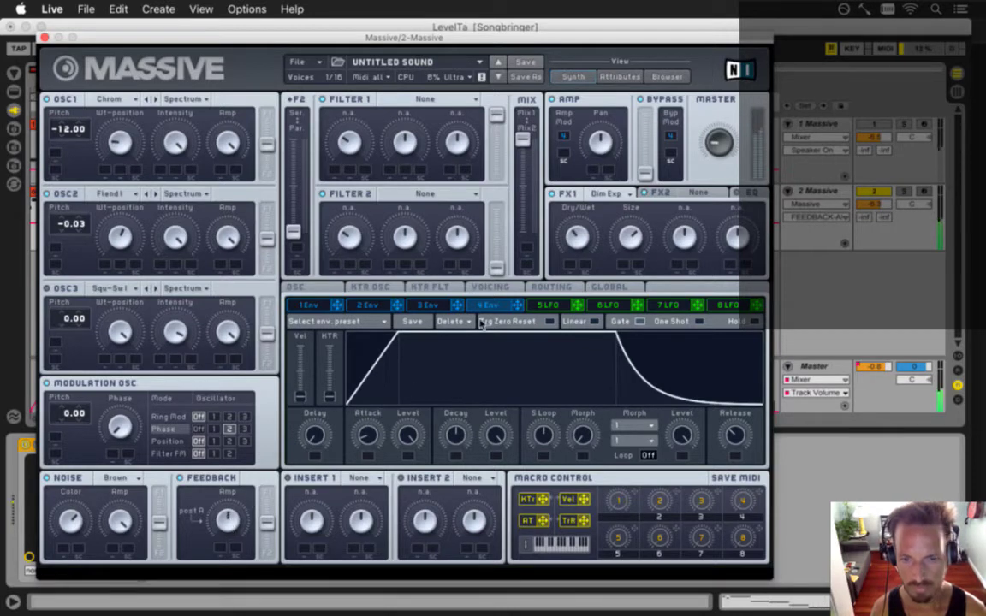
pyautogui.click(548, 288)
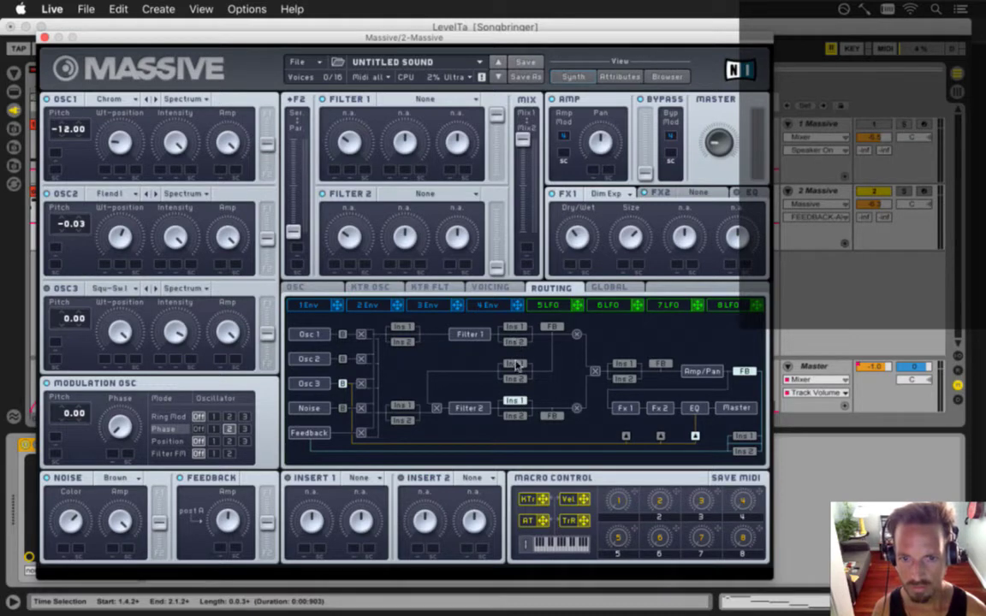
pyautogui.click(517, 329)
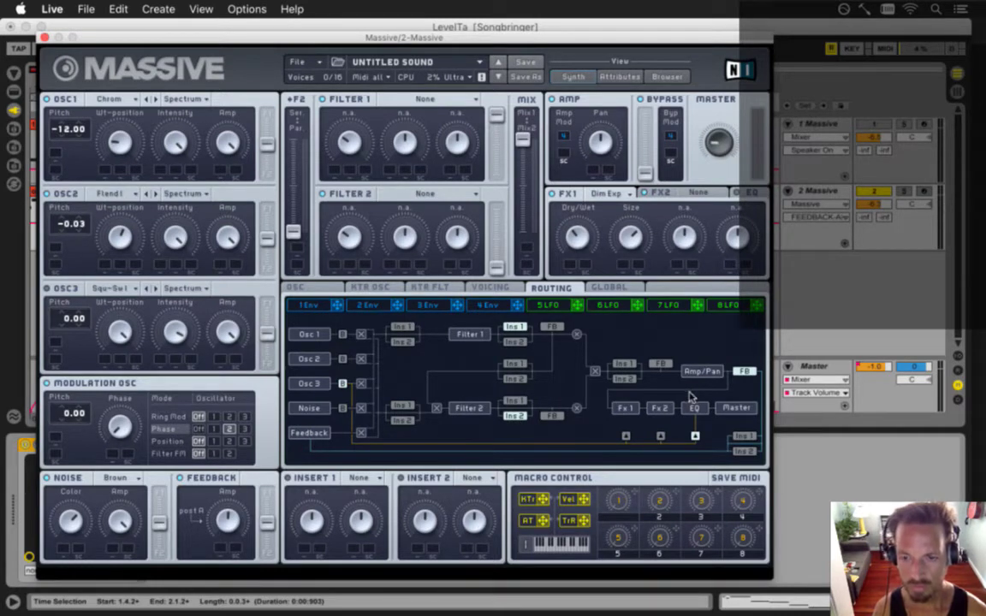
pyautogui.click(746, 373)
pyautogui.click(746, 372)
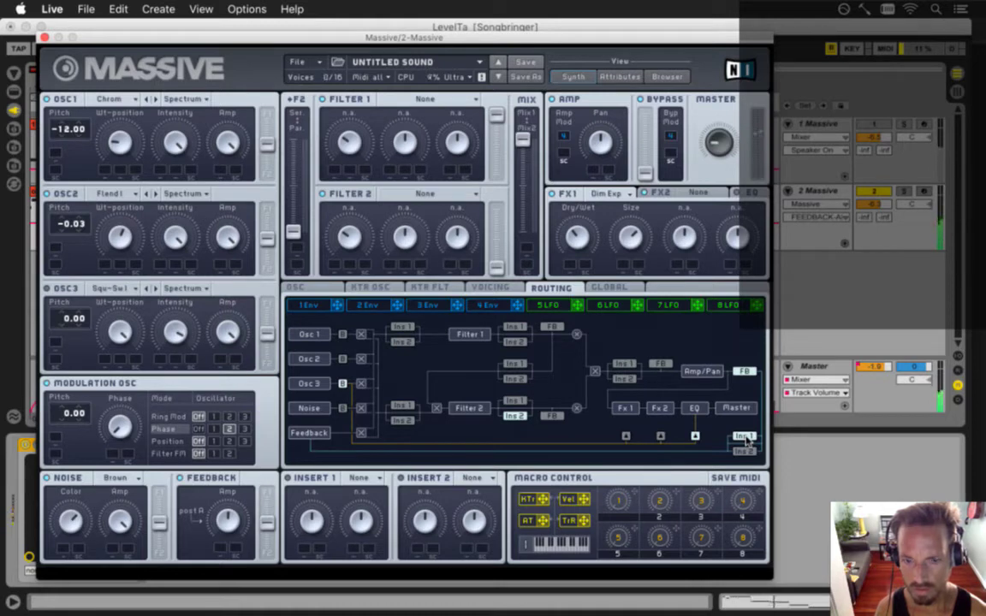
pyautogui.click(514, 328)
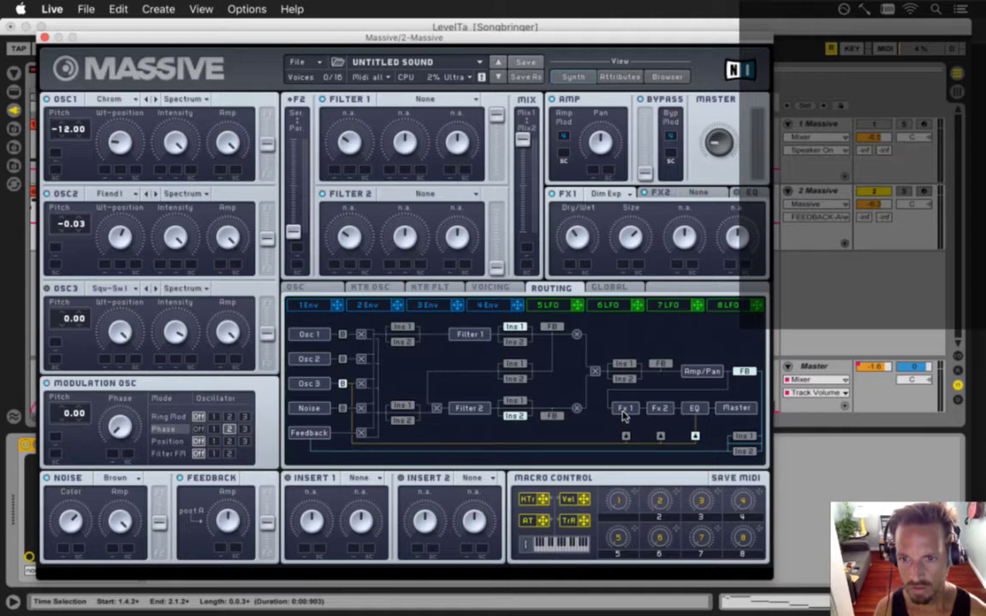
pyautogui.click(745, 372)
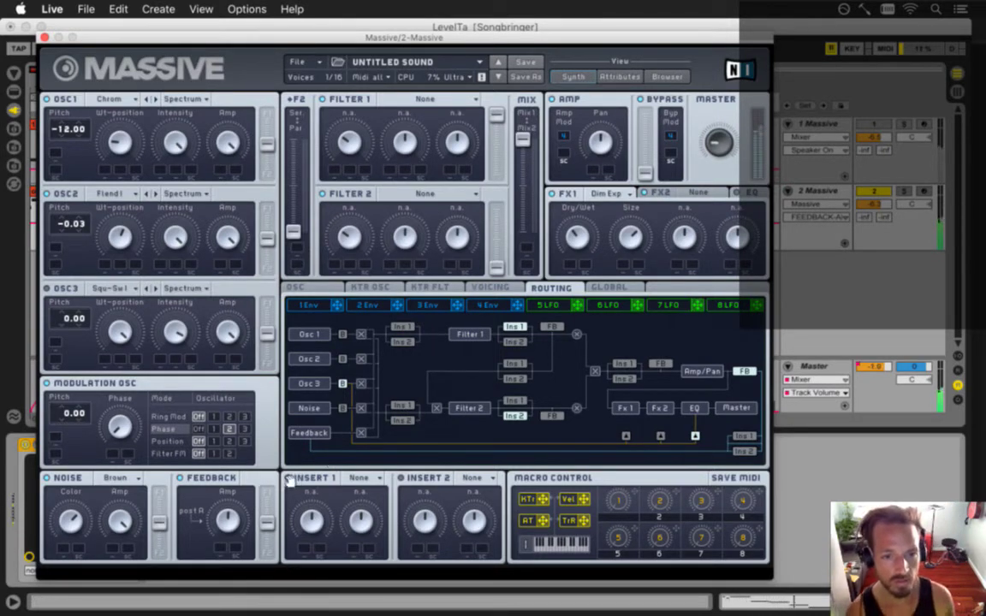
# Try Bitcrusher on Insert 1 with its Dry/Wet and Crush raised.
pyautogui.click(377, 478)
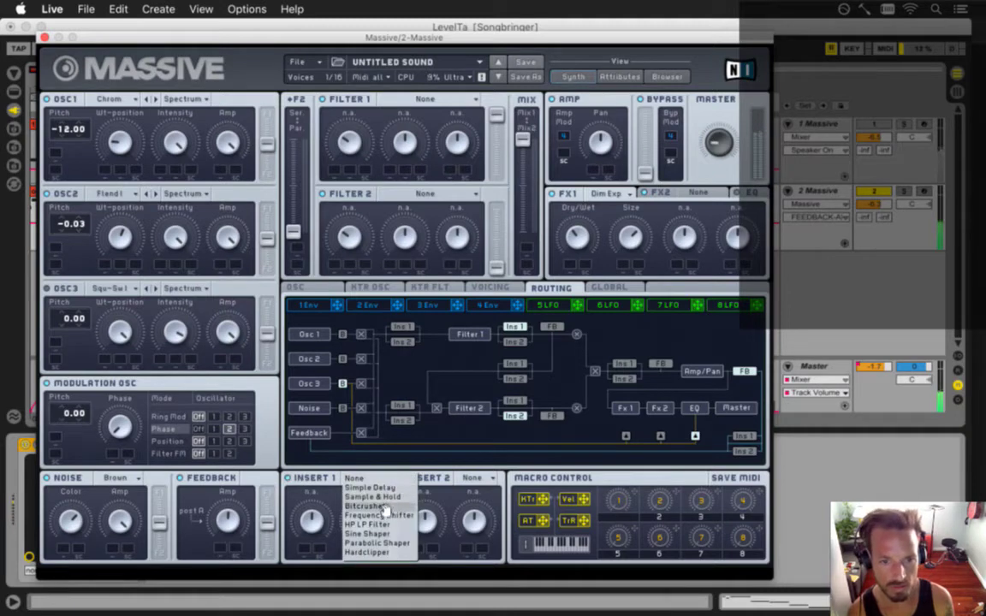
pyautogui.click(364, 503)
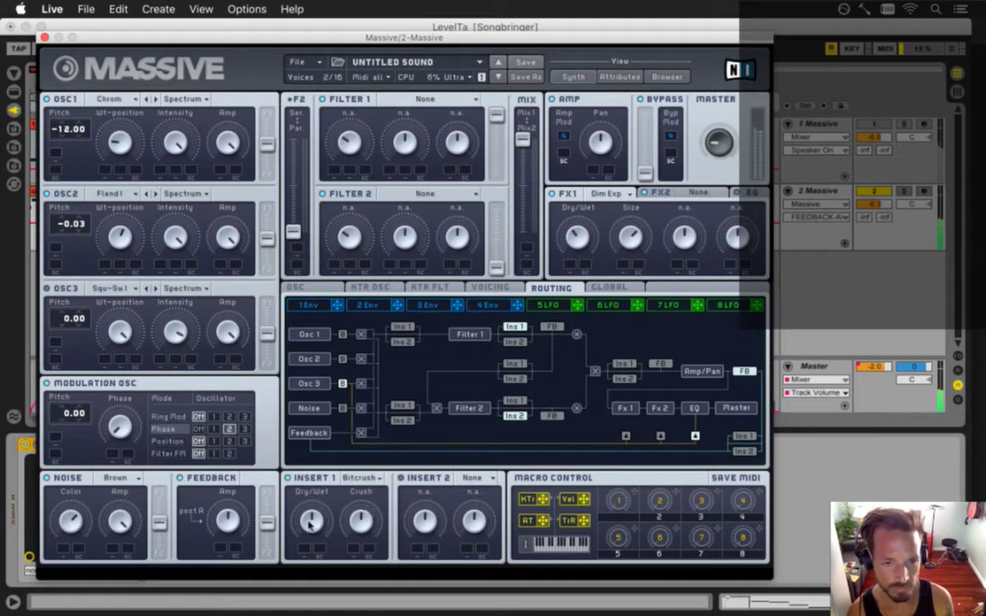
pyautogui.moveTo(310, 521); pyautogui.dragTo(309, 496)
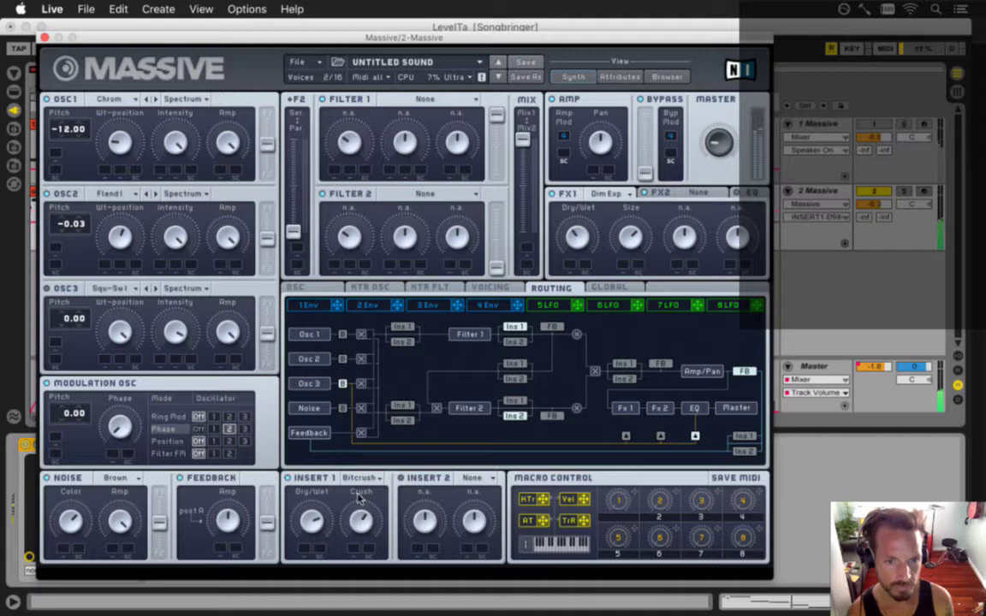
pyautogui.moveTo(359, 498); pyautogui.dragTo(359, 485)
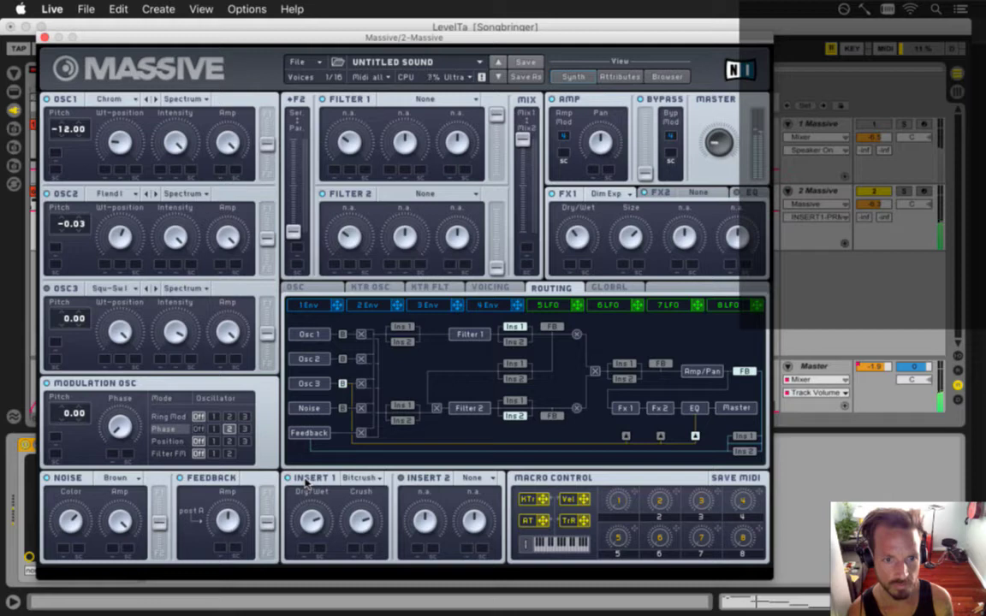
# Audition Frequency Shifter, HP LP Filter and Parabolic Shaper on Insert 1.
pyautogui.click(366, 479)
pyautogui.click(369, 516)
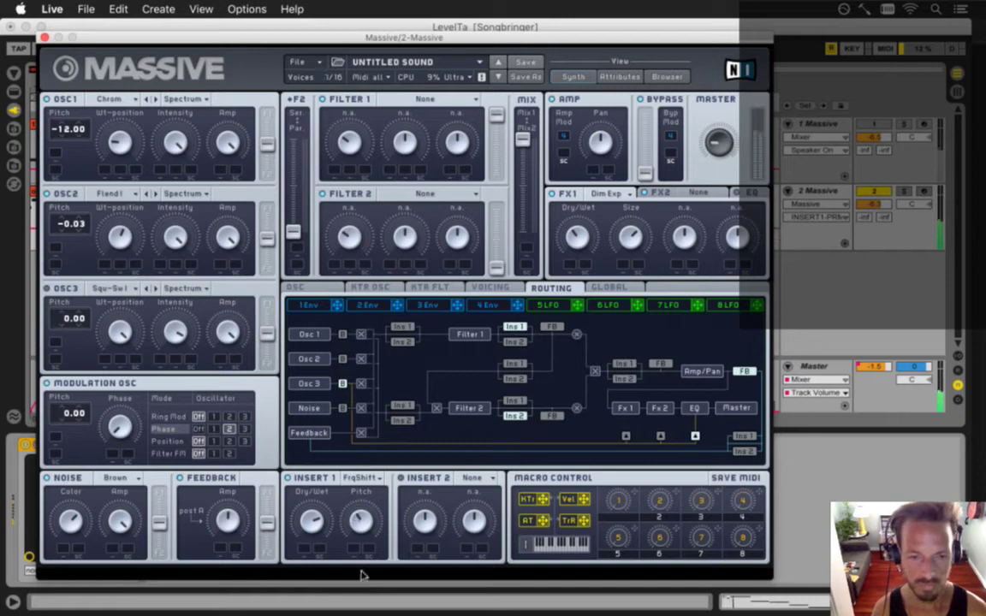
pyautogui.click(358, 477)
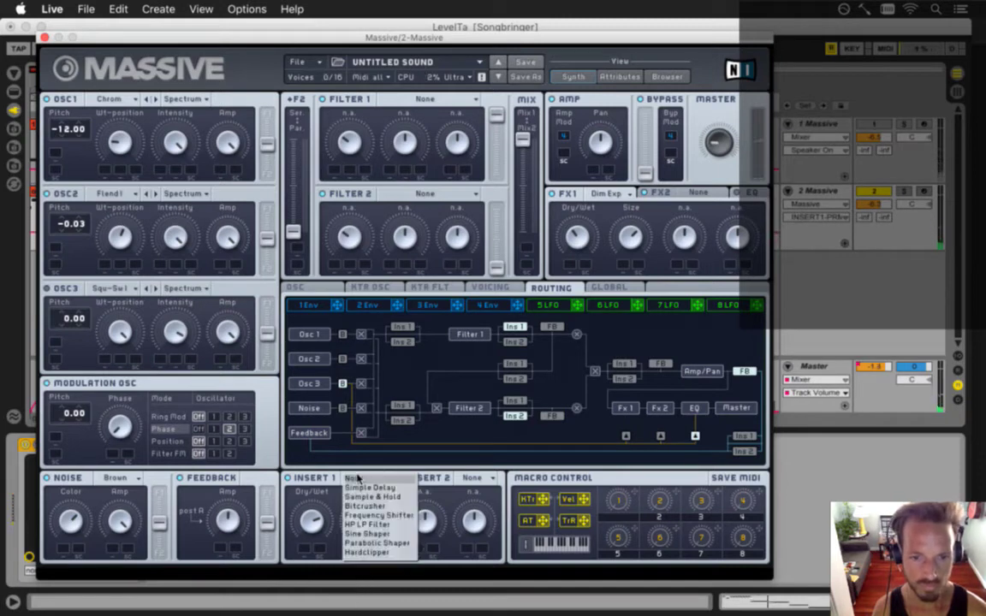
pyautogui.click(366, 524)
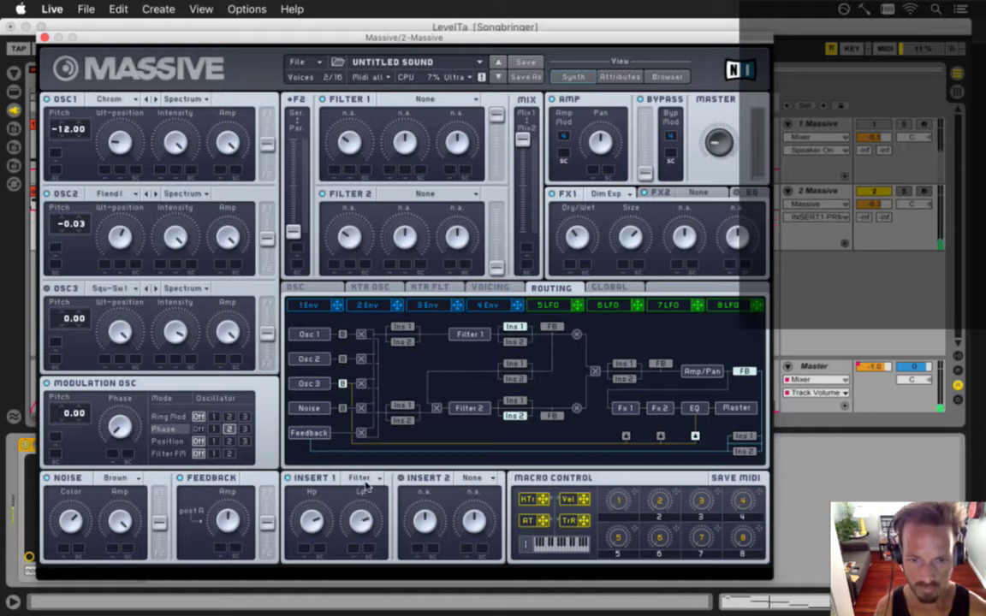
pyautogui.click(365, 482)
pyautogui.click(372, 469)
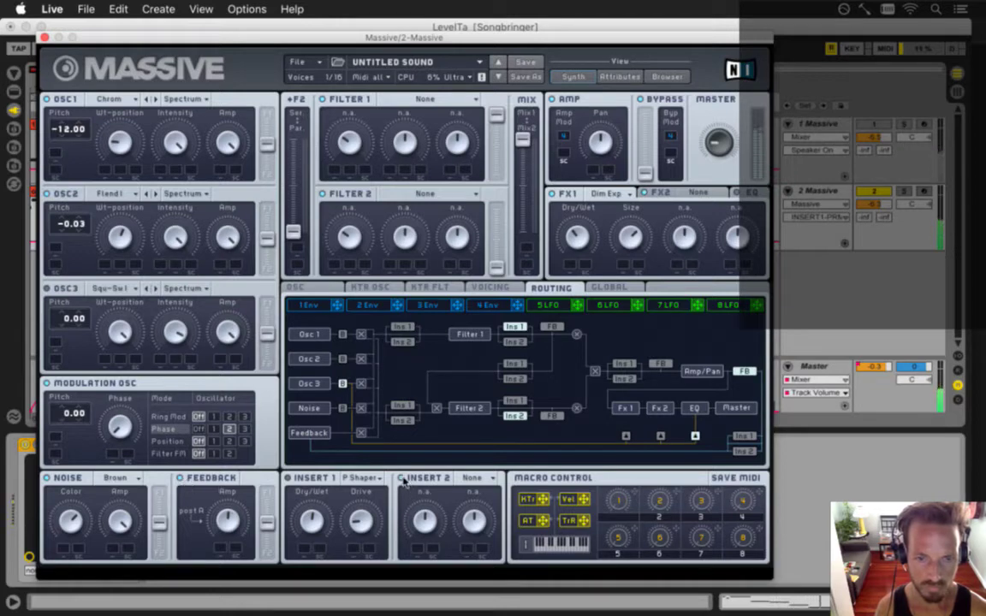
# Audition Simple Delay and Sample & Hold on Insert 2, leaving it set to Sine Shaper.
pyautogui.click(473, 478)
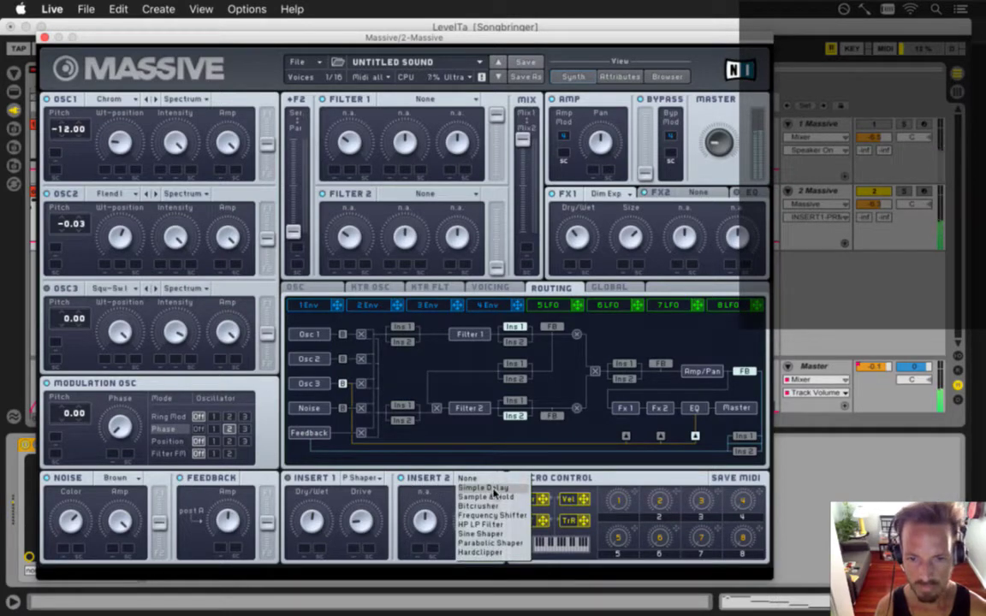
pyautogui.click(490, 488)
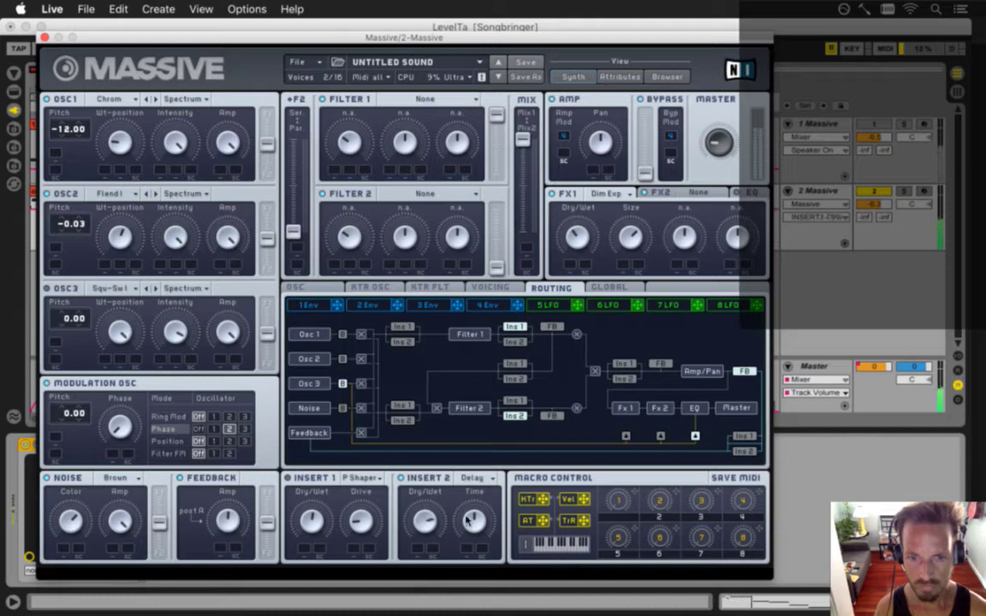
pyautogui.click(472, 478)
pyautogui.click(468, 501)
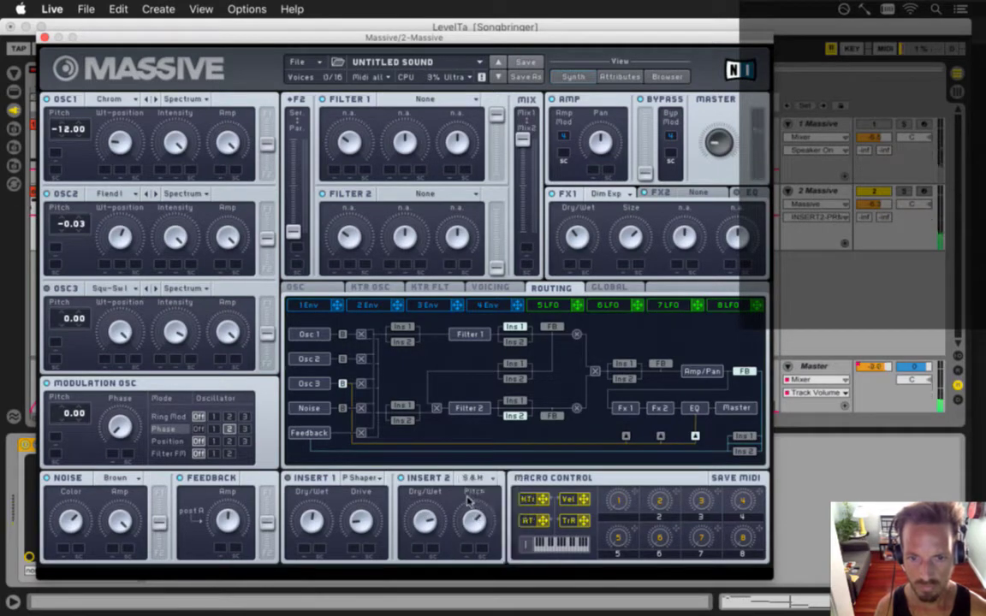
pyautogui.click(472, 478)
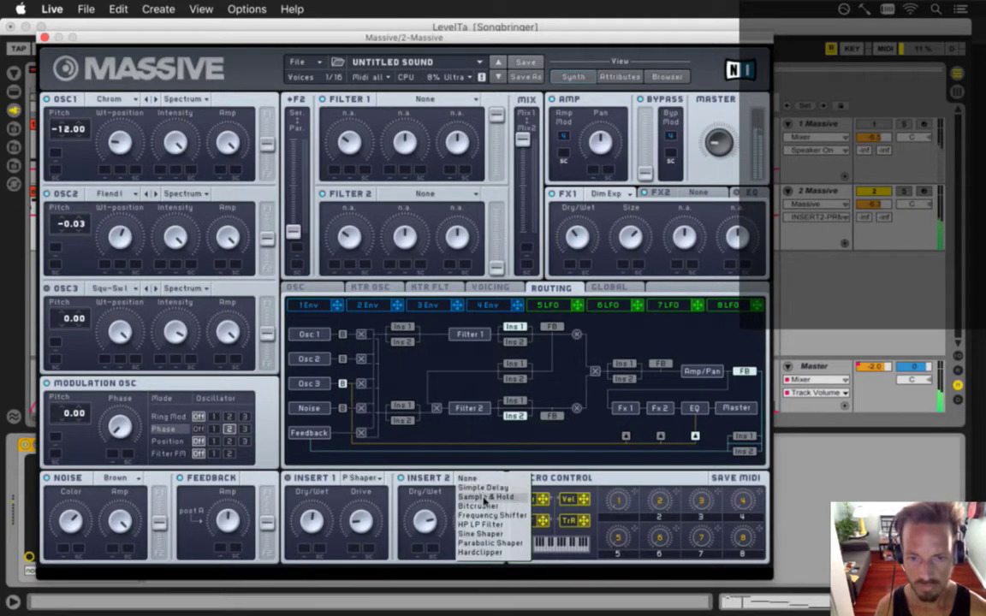
pyautogui.click(481, 542)
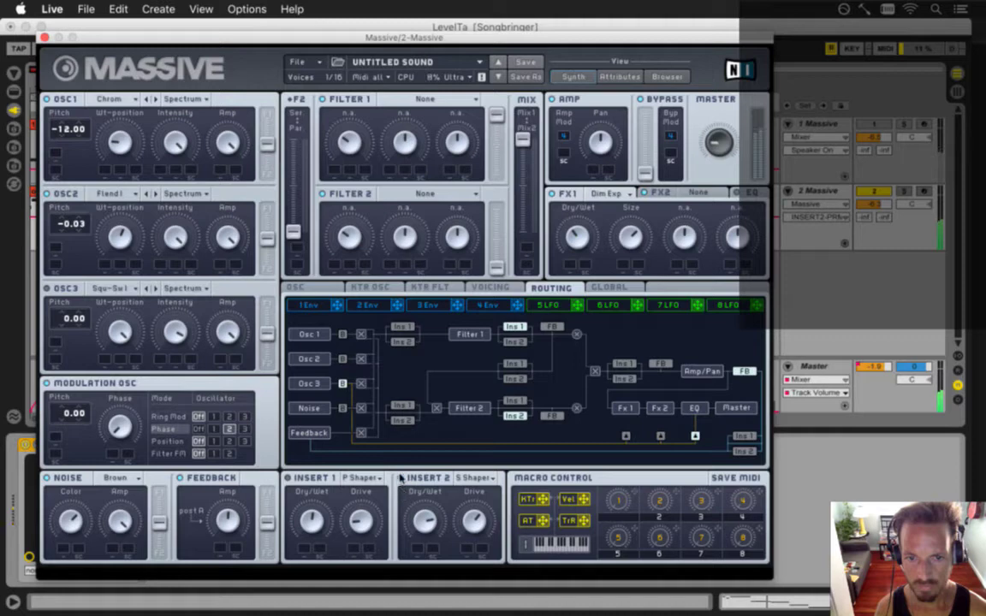
# Try Sine Shaper on Insert 1 with its Drive raised.
pyautogui.click(363, 478)
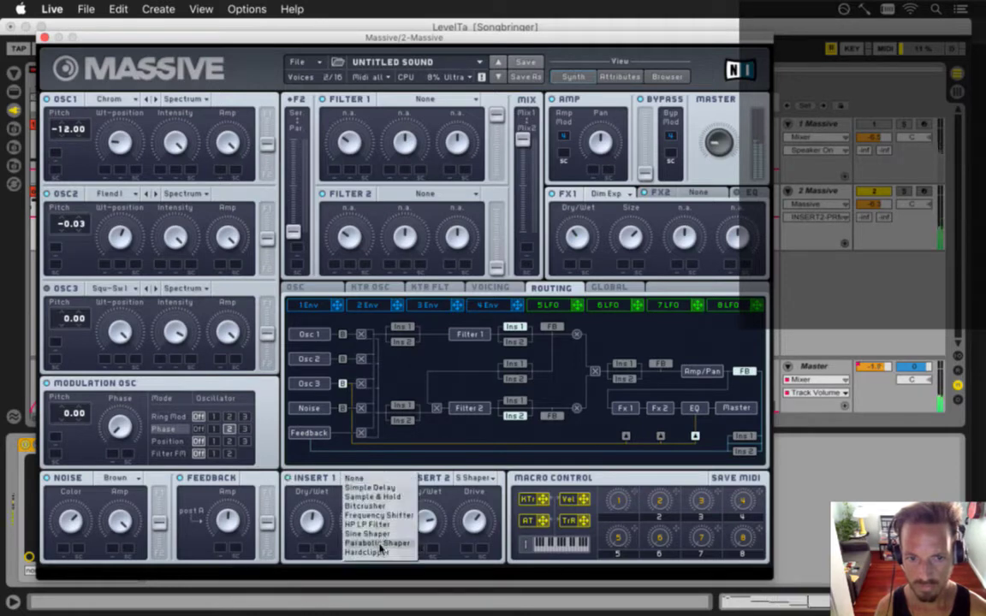
pyautogui.click(379, 543)
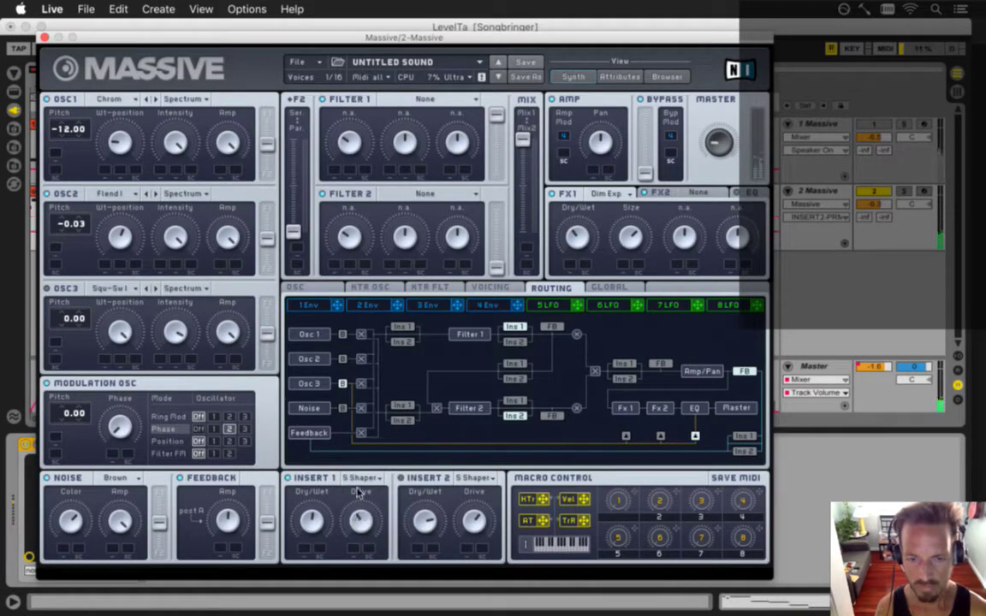
pyautogui.moveTo(357, 488); pyautogui.dragTo(362, 498)
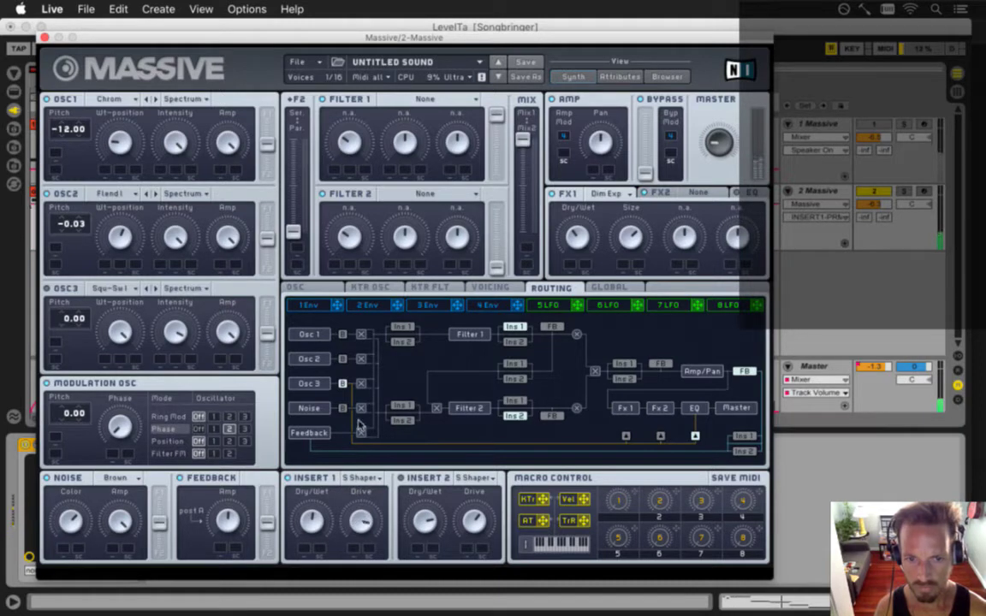
# Set Insert 1 to Hardclipper and lower its Drive.
pyautogui.click(360, 478)
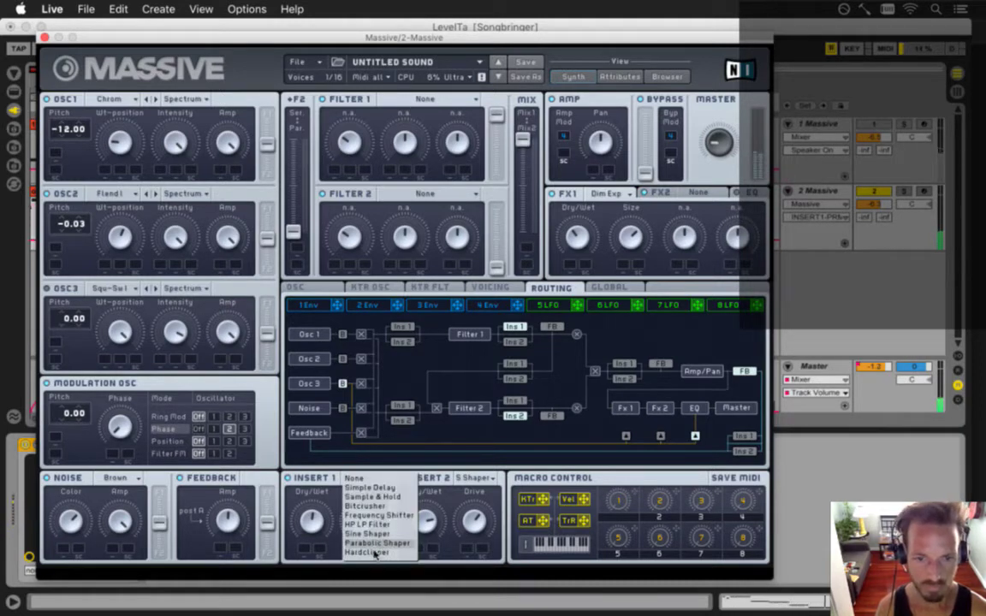
pyautogui.click(374, 553)
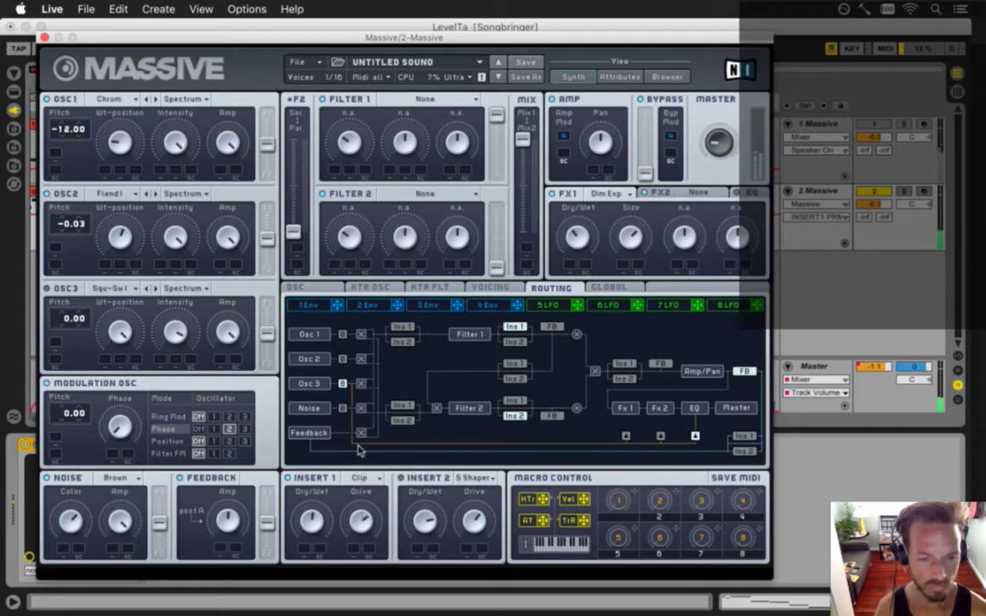
pyautogui.click(360, 477)
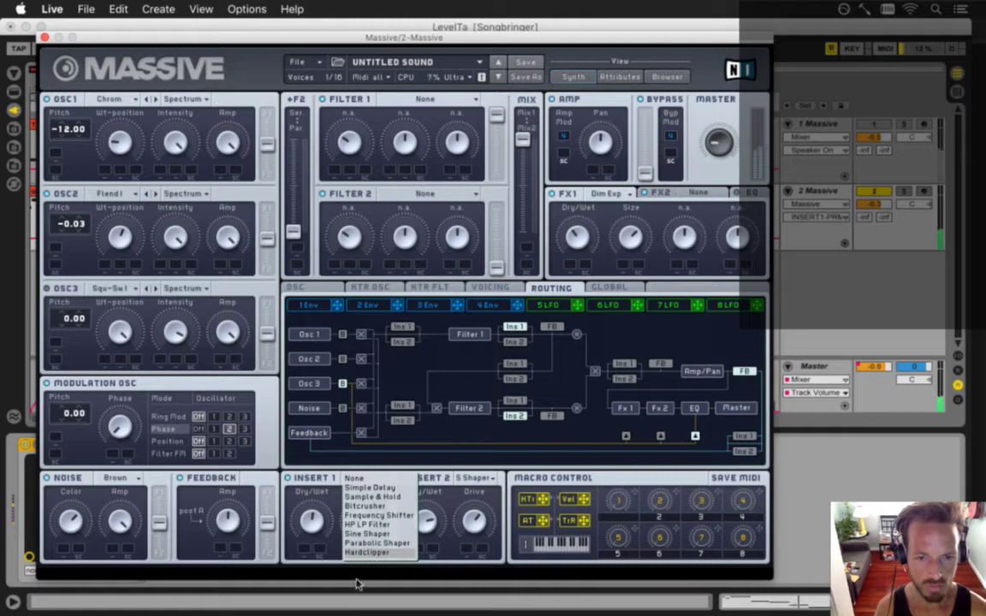
pyautogui.click(365, 554)
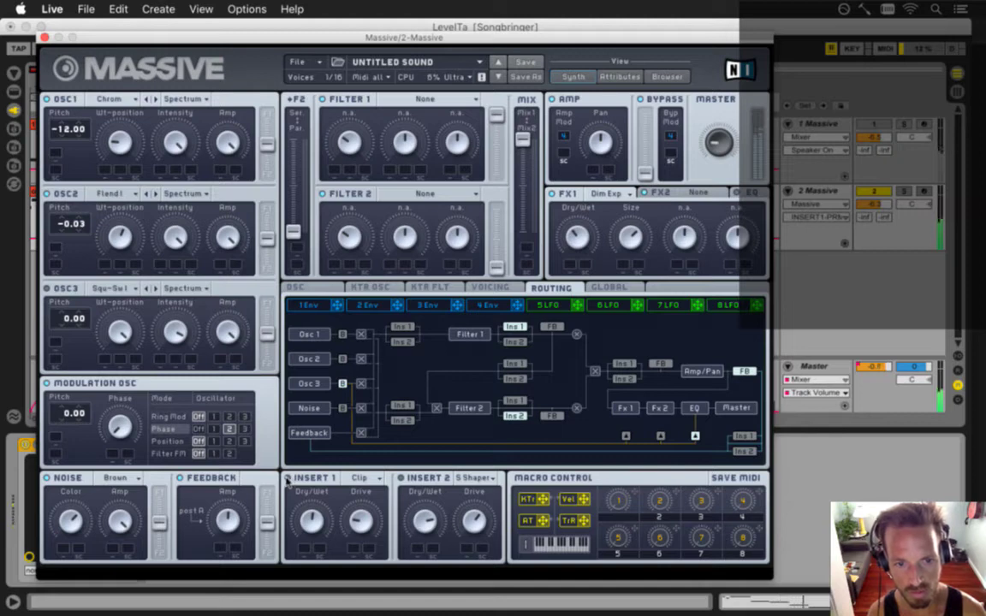
# Check the FX2, EQ and FX1 effect settings, then close the Massive plug-in window and return to the second track.
pyautogui.click(646, 194)
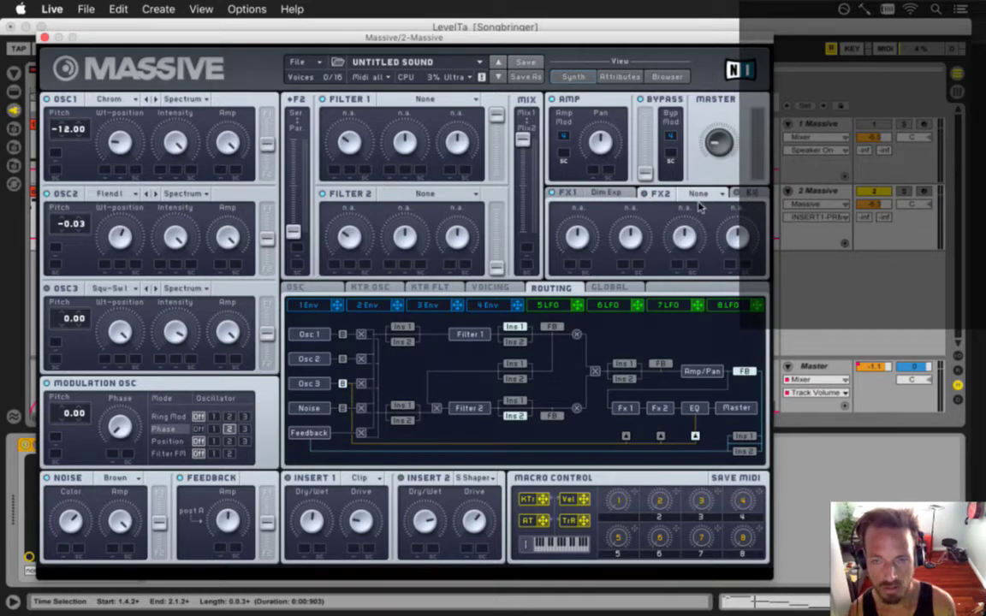
pyautogui.click(761, 193)
pyautogui.click(602, 195)
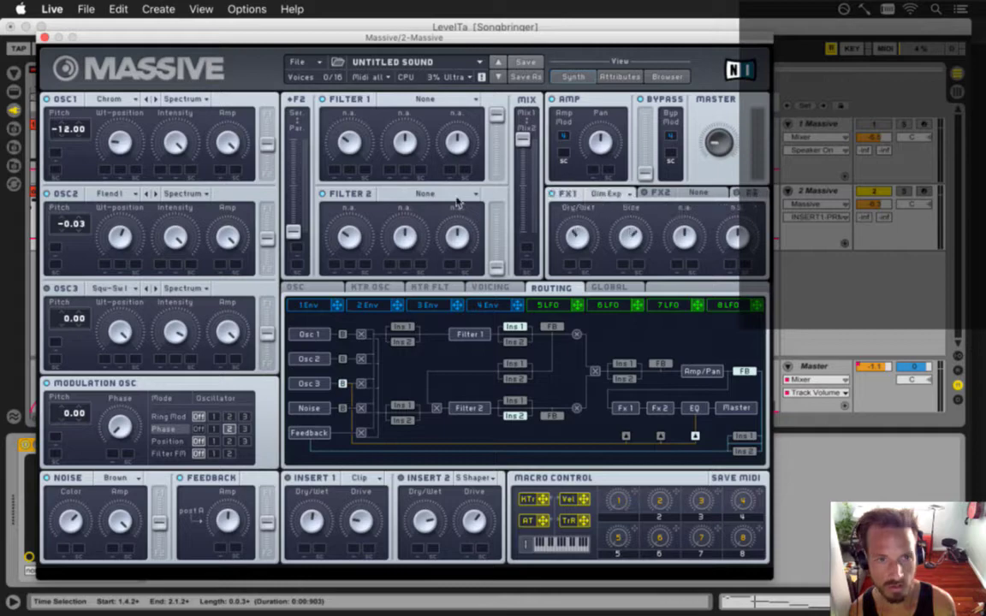
pyautogui.click(44, 38)
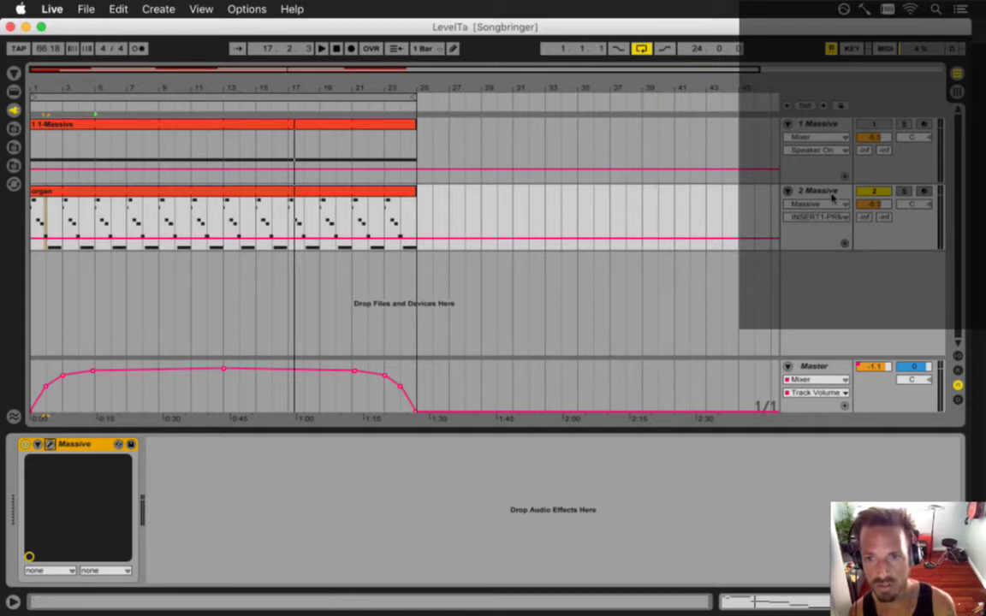
pyautogui.click(603, 197)
pyautogui.click(93, 9)
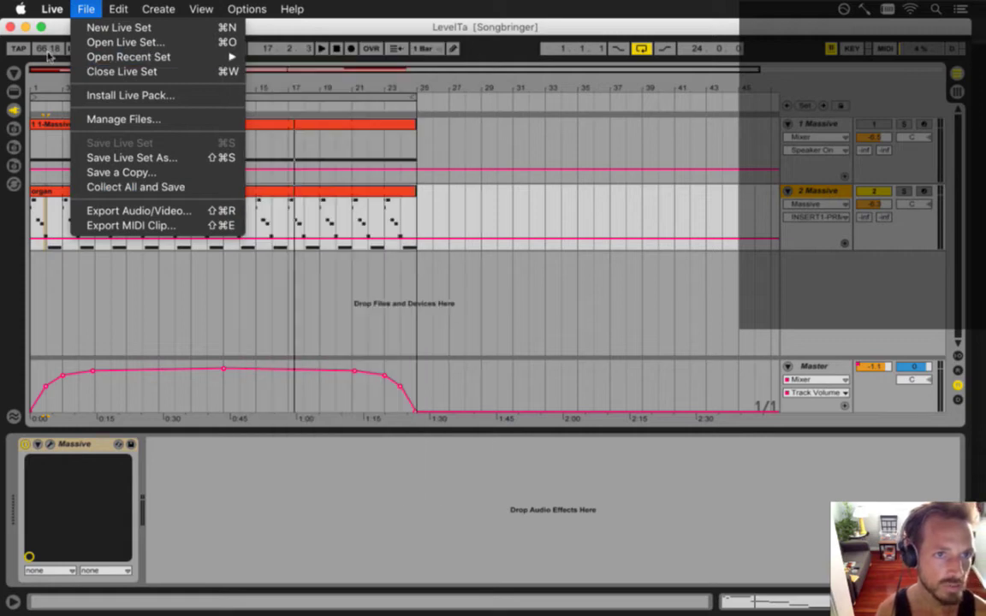
pyautogui.click(115, 214)
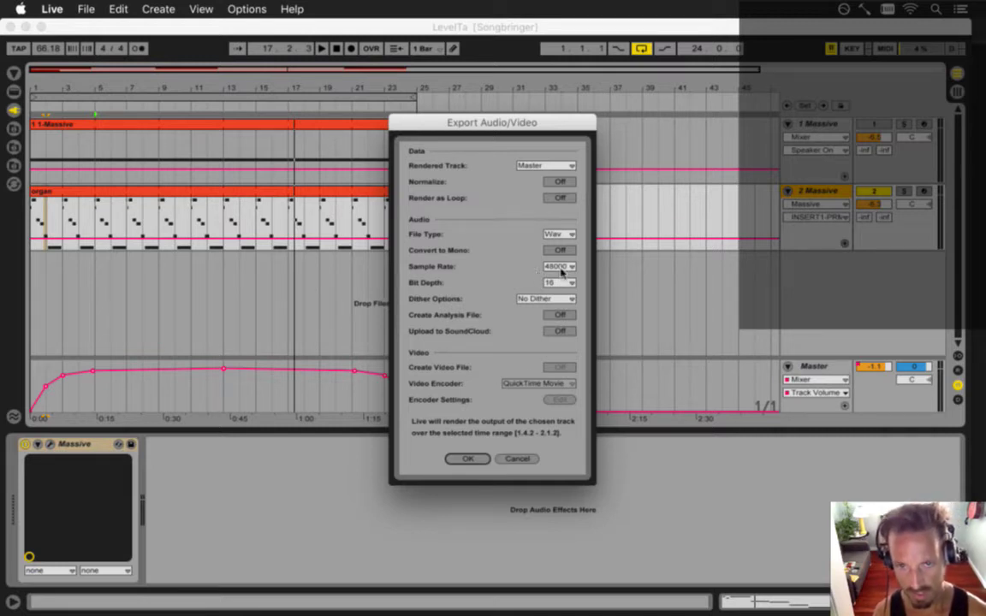
pyautogui.click(472, 460)
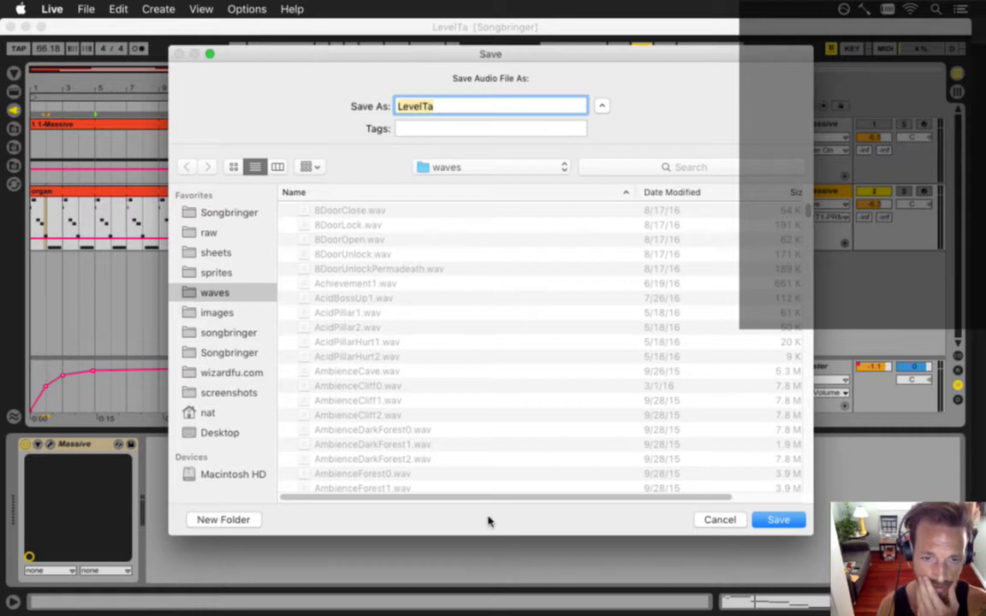
pyautogui.press('Escape')
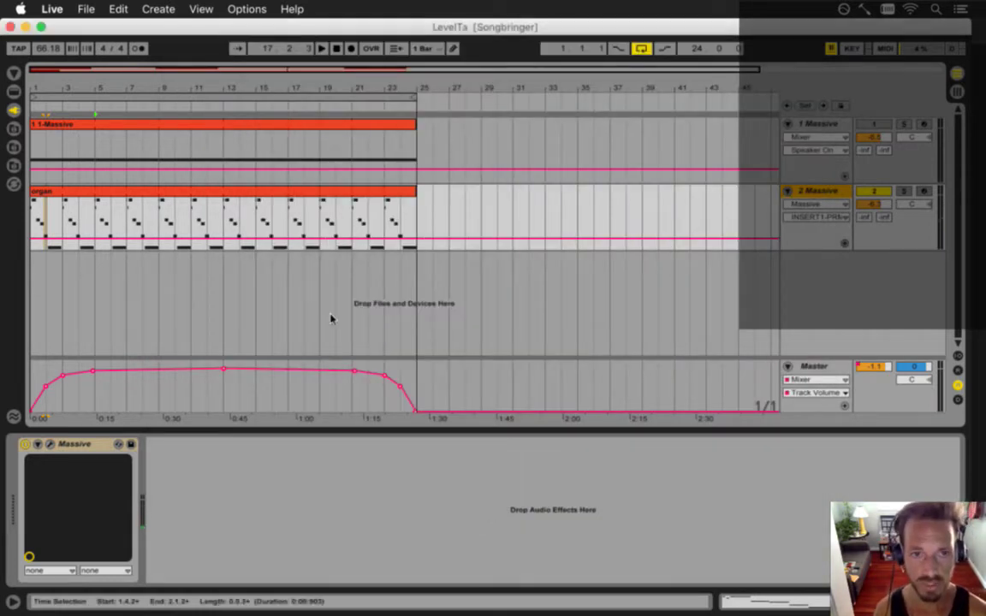
# Export the full 24-bar loop from the Master track as a WAV file named LevelTa in the waves folder.
pyautogui.click(279, 96)
pyautogui.click(85, 10)
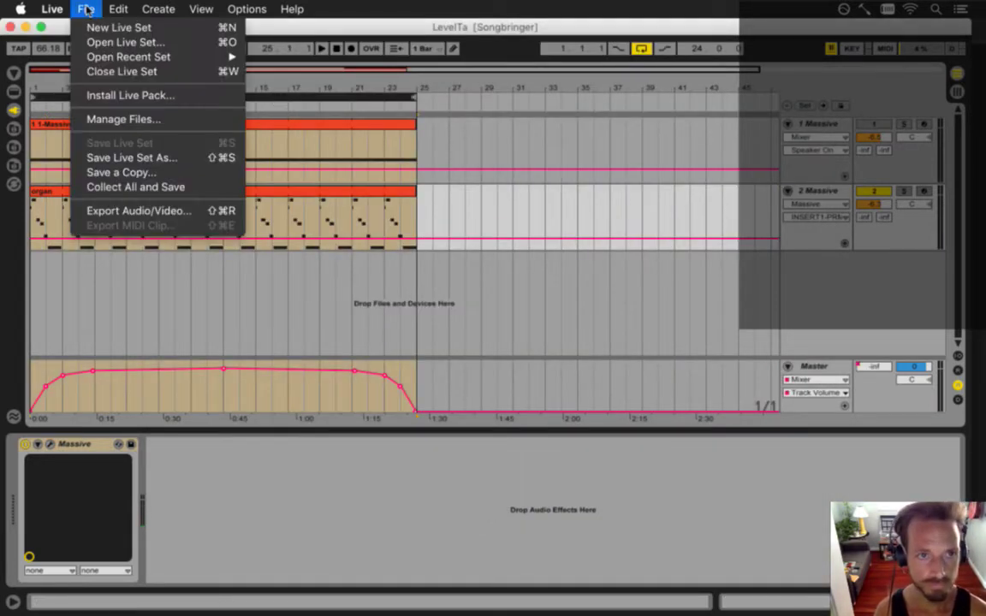
pyautogui.click(124, 212)
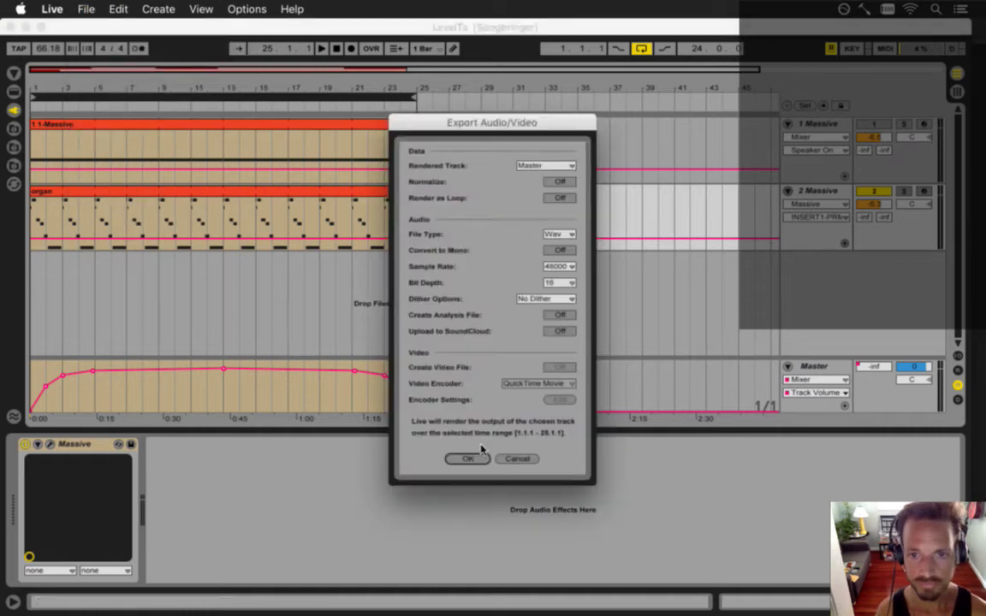
pyautogui.click(469, 459)
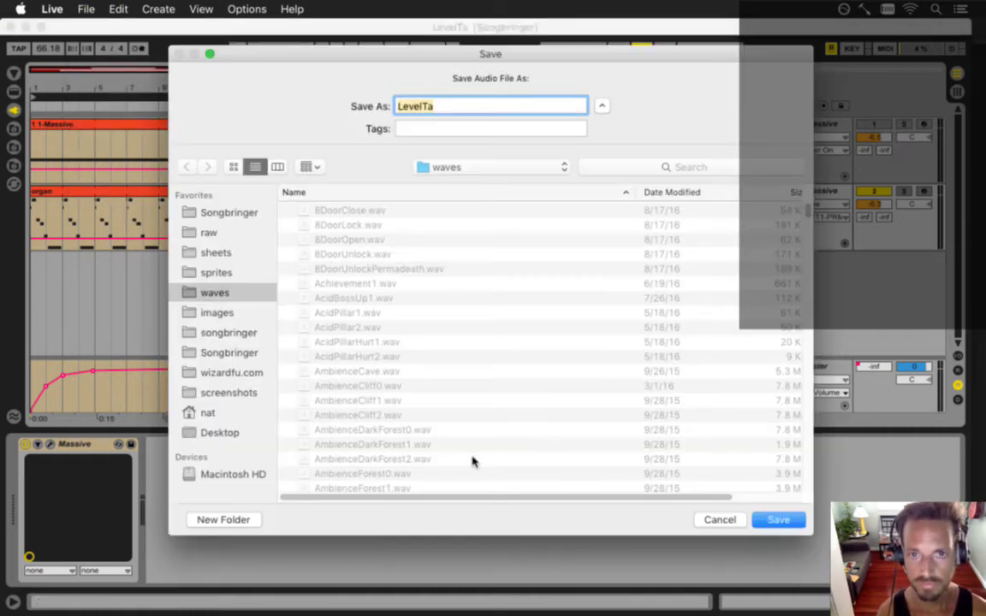
pyautogui.press('Return')
pyautogui.click(590, 157)
# Switch to Terminal and change the directory to raw/waves/.
pyautogui.press('super+Tab')
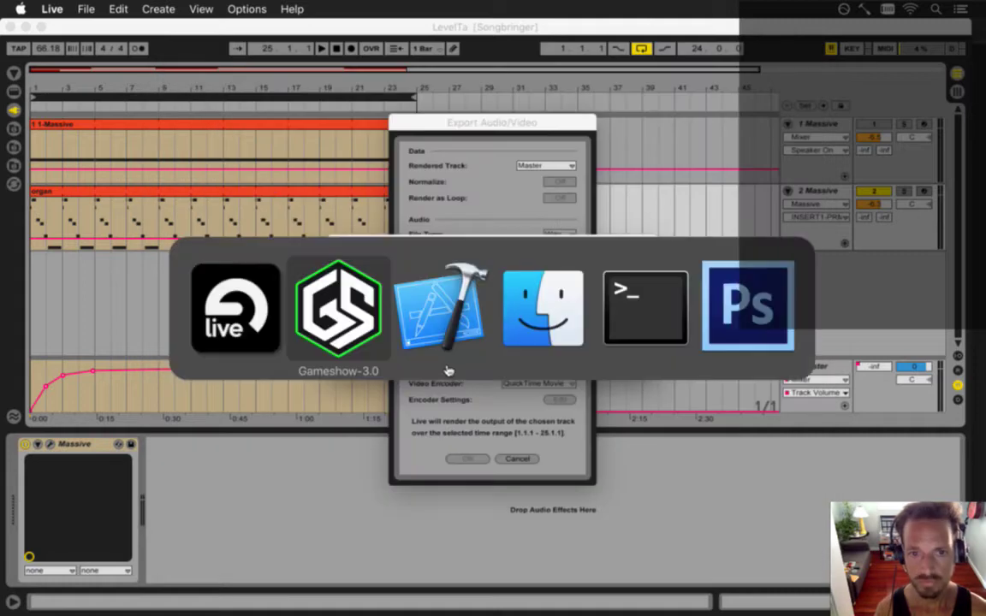
pyautogui.click(626, 335)
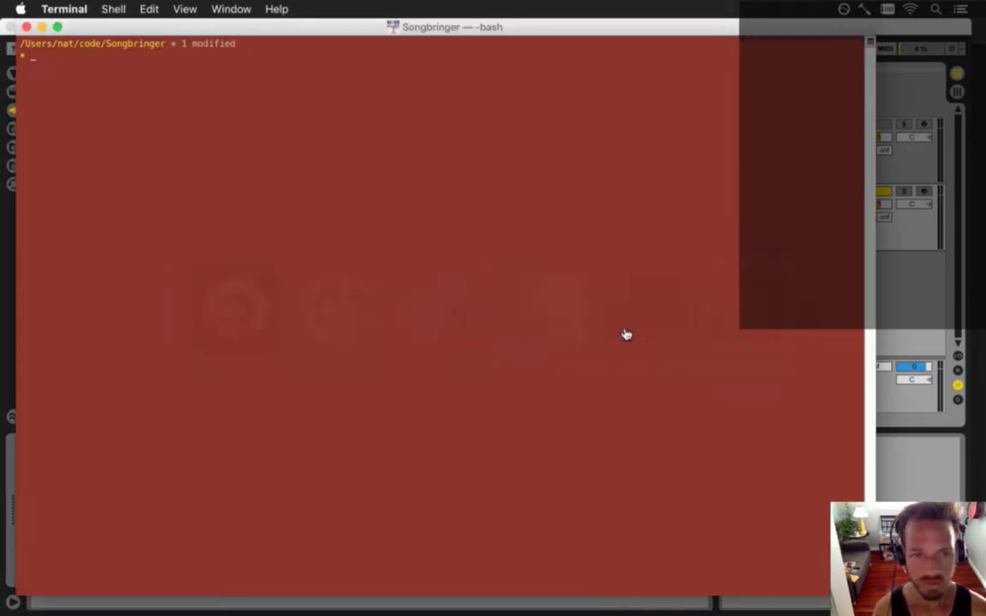
pyautogui.write('cd ')
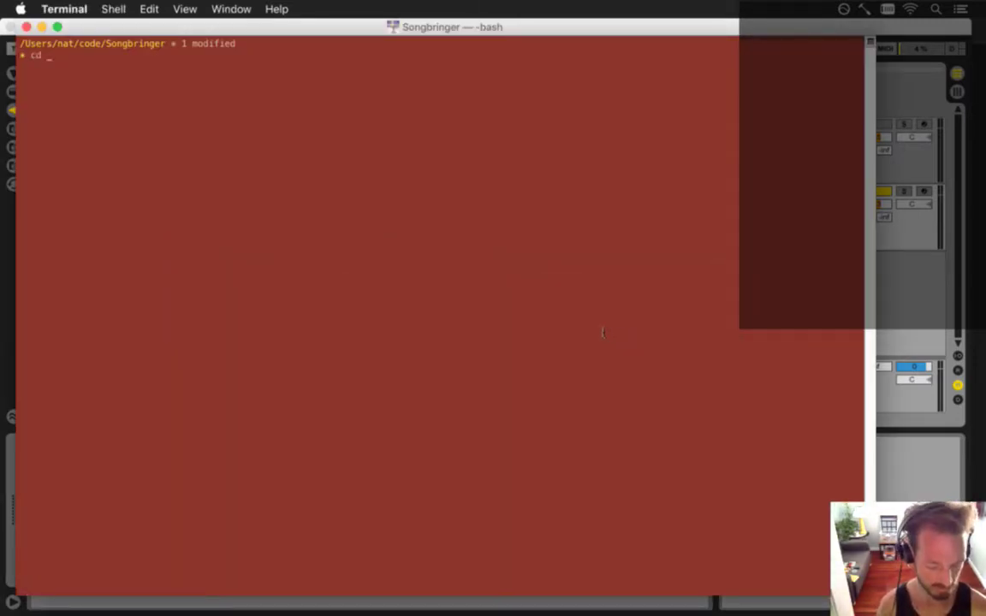
pyautogui.write('raw/waves/')
pyautogui.press('Return')
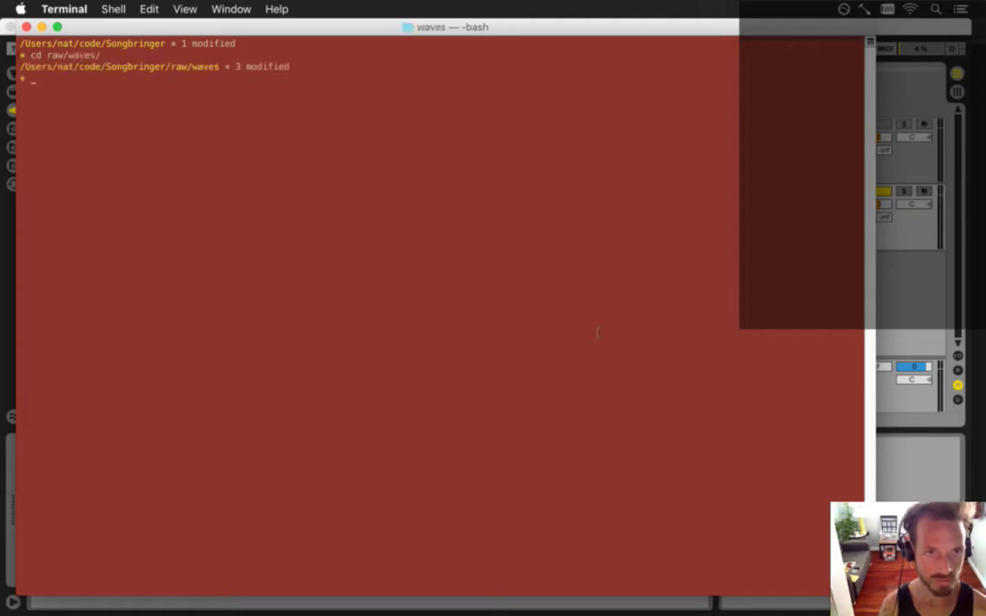
# Copy LevelTa.wav to LevelTb.wav, checking on the export in Live before running it, and recall the copy command for another run.
pyautogui.write('cp Level')
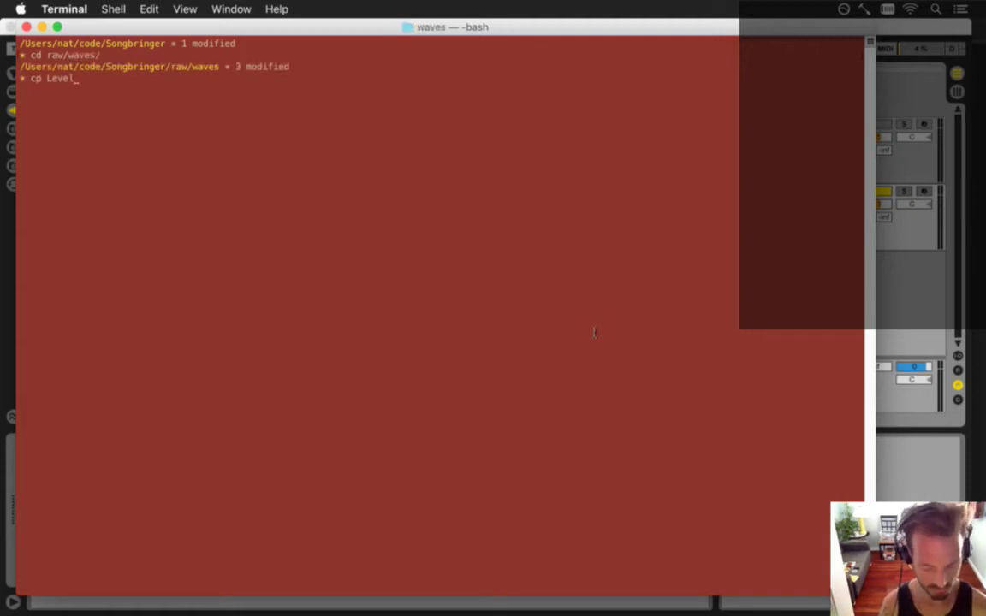
pyautogui.write('7a')
pyautogui.press('Tab')
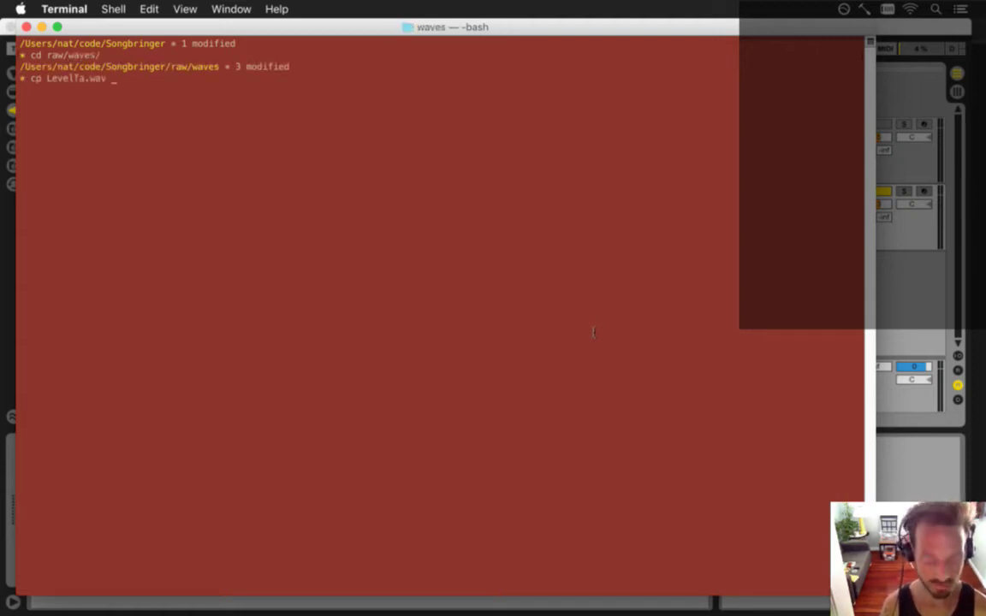
pyautogui.write('Level7a')
pyautogui.press('Tab')
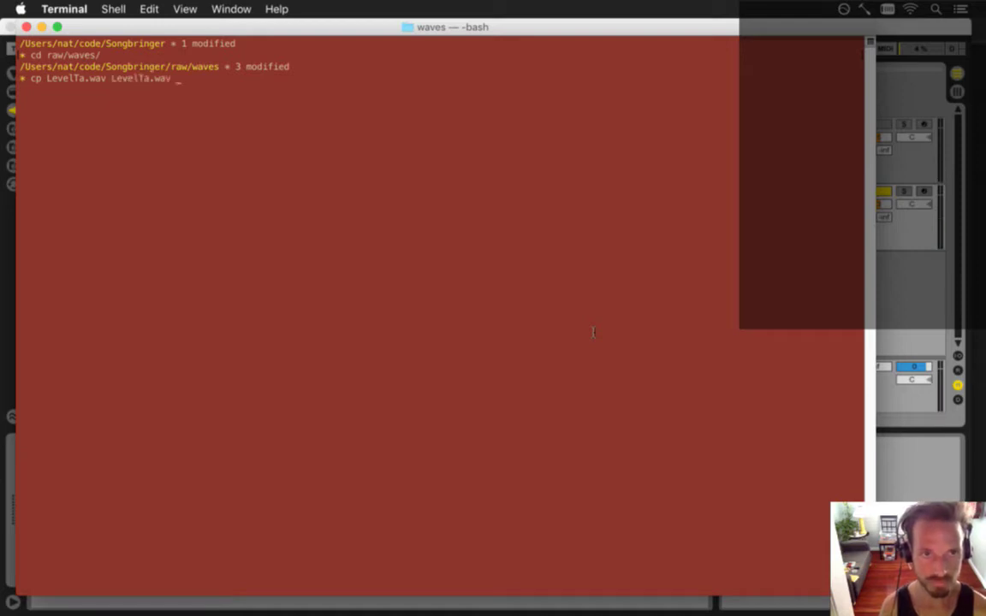
pyautogui.press('Left')
pyautogui.press('BackSpace')
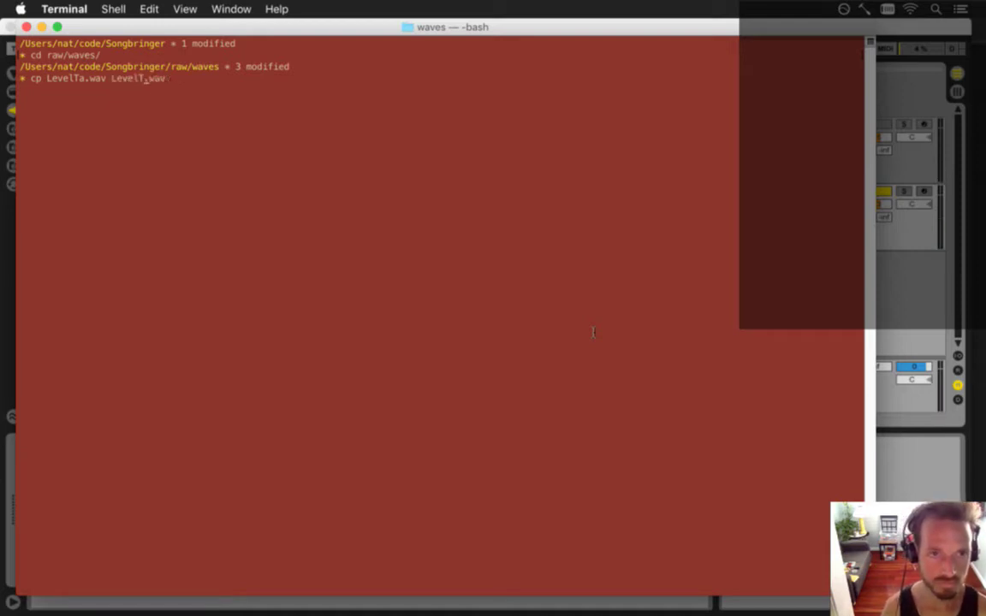
pyautogui.write('b')
pyautogui.press('super+Tab')
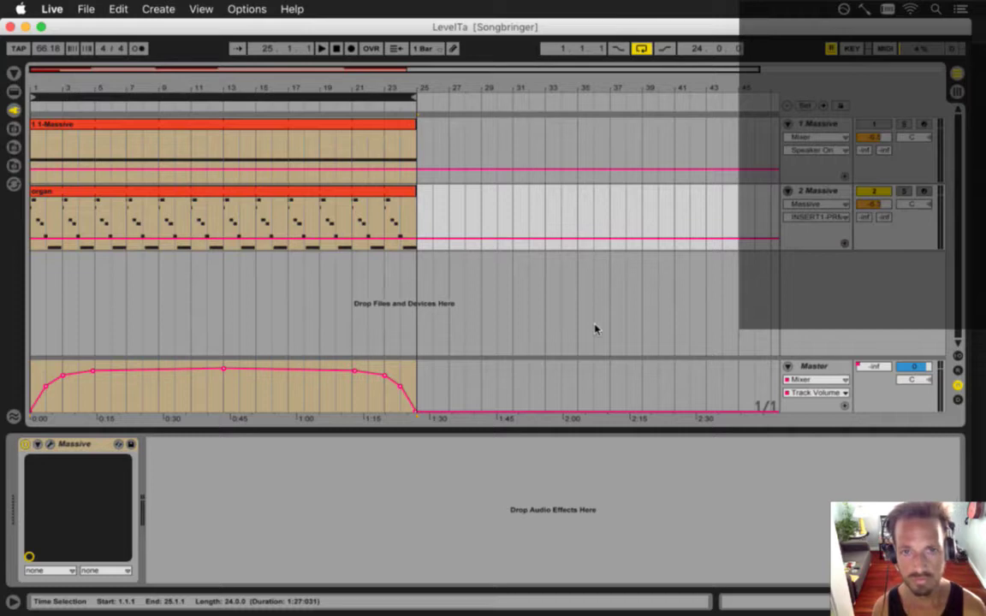
pyautogui.press('super+Tab')
pyautogui.press('Return')
pyautogui.press('Up')
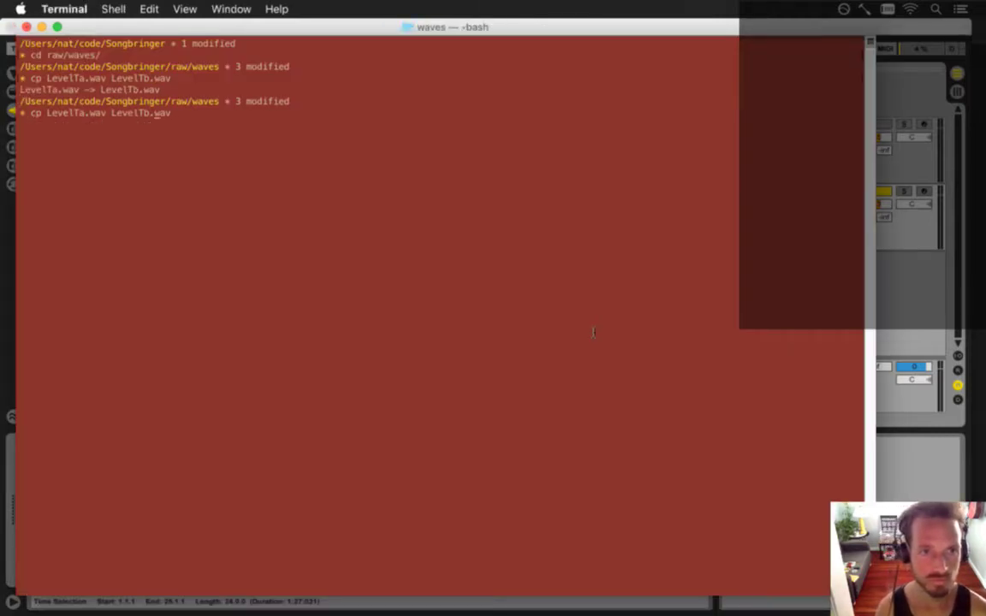
pyautogui.press('Return')
# Switch to Xcode and open Constants.h from the Songbringer project's game folder.
pyautogui.press('super+Tab')
pyautogui.press('Tab')
pyautogui.press('Tab')
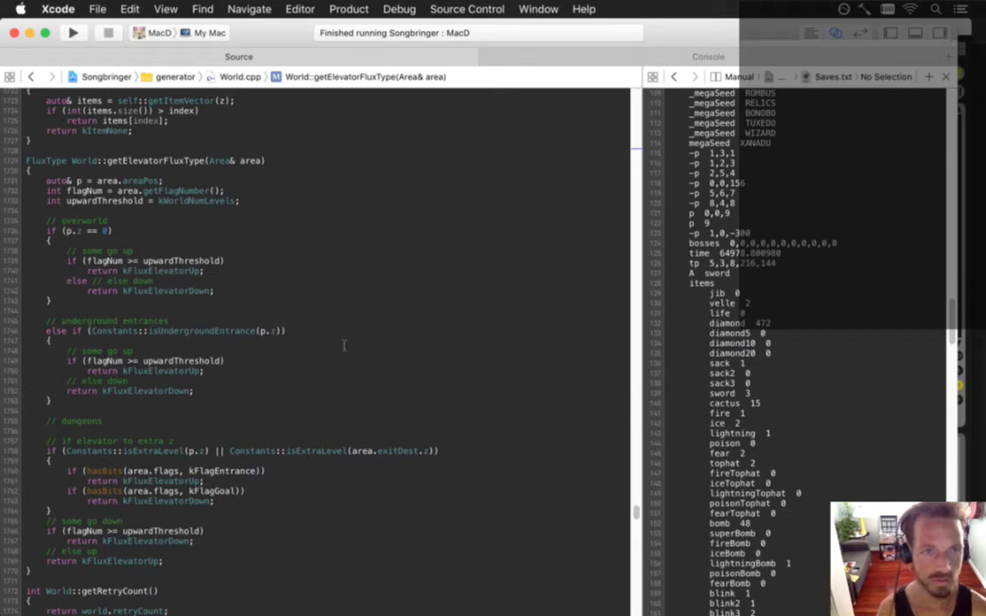
pyautogui.press('super+shift+o')
pyautogui.write('wocp')
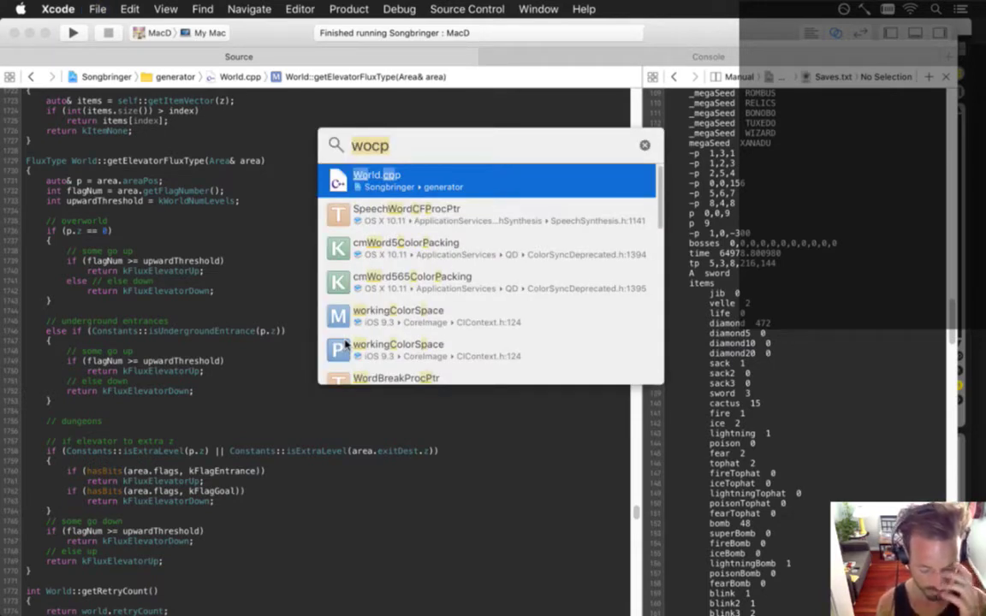
pyautogui.press('BackSpace')
pyautogui.press('BackSpace')
pyautogui.press('BackSpace')
pyautogui.press('BackSpace')
pyautogui.write('cinsth')
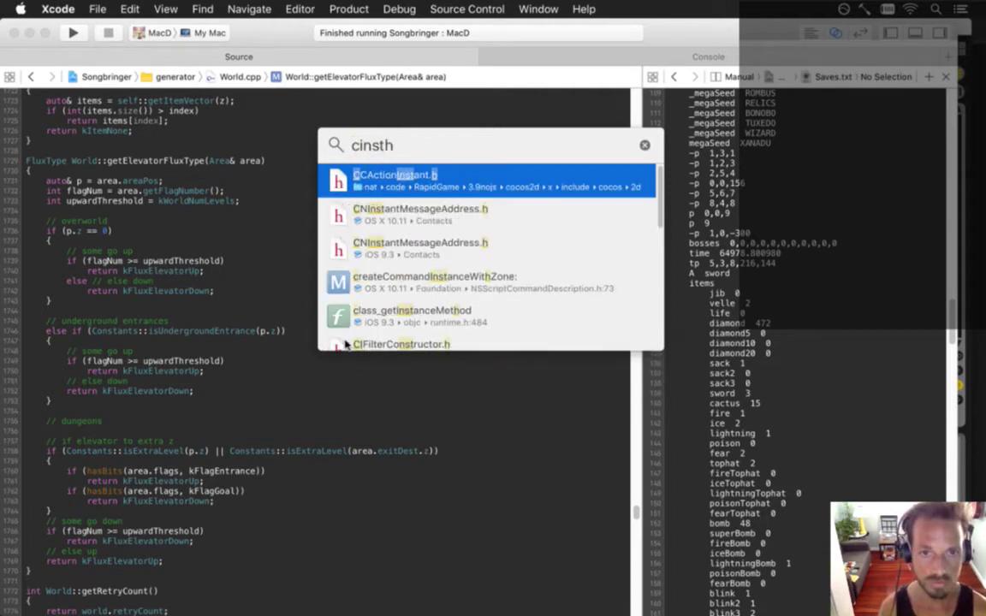
pyautogui.press('BackSpace')
pyautogui.press('BackSpace')
pyautogui.press('BackSpace')
pyautogui.press('BackSpace')
pyautogui.press('BackSpace')
pyautogui.write('onsth')
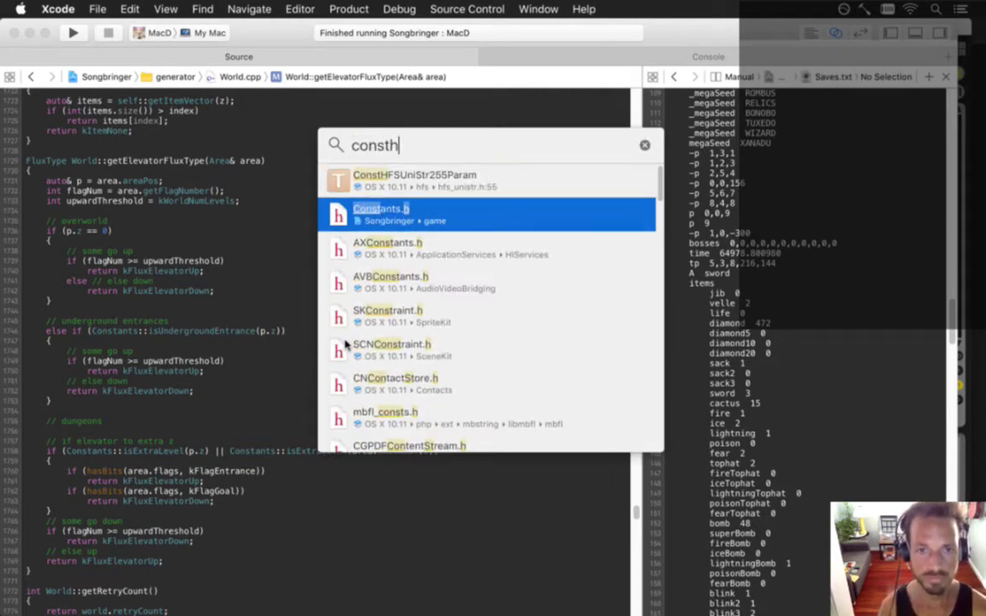
pyautogui.press('Return')
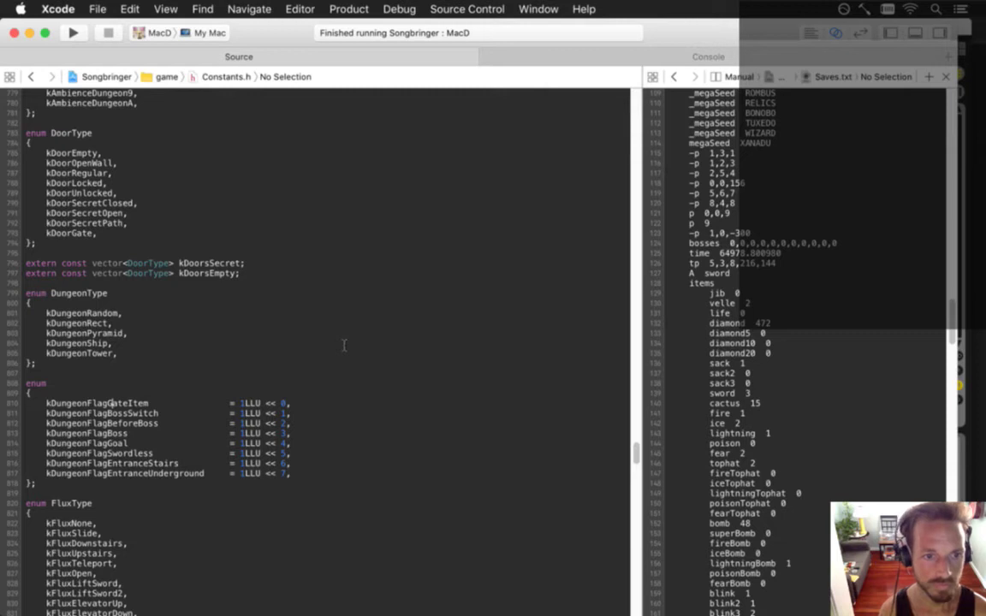
# Find "ambien" in Constants.h and examine the AmbienceStyle enum's dungeon entries down to kAmbienceDungeonA.
pyautogui.press('super+Up')
pyautogui.press('super+f')
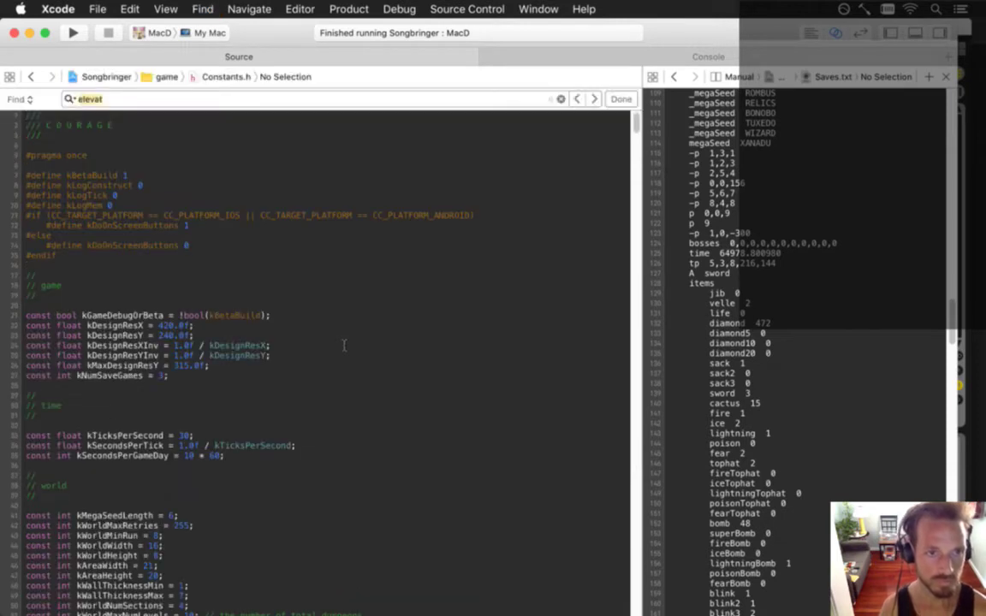
pyautogui.write('ambien')
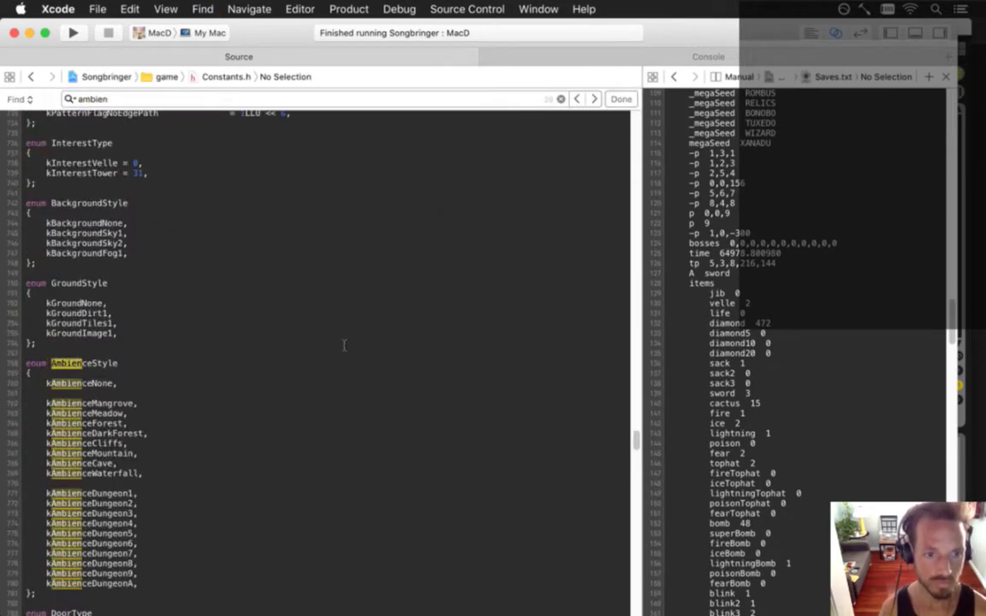
pyautogui.press('Escape')
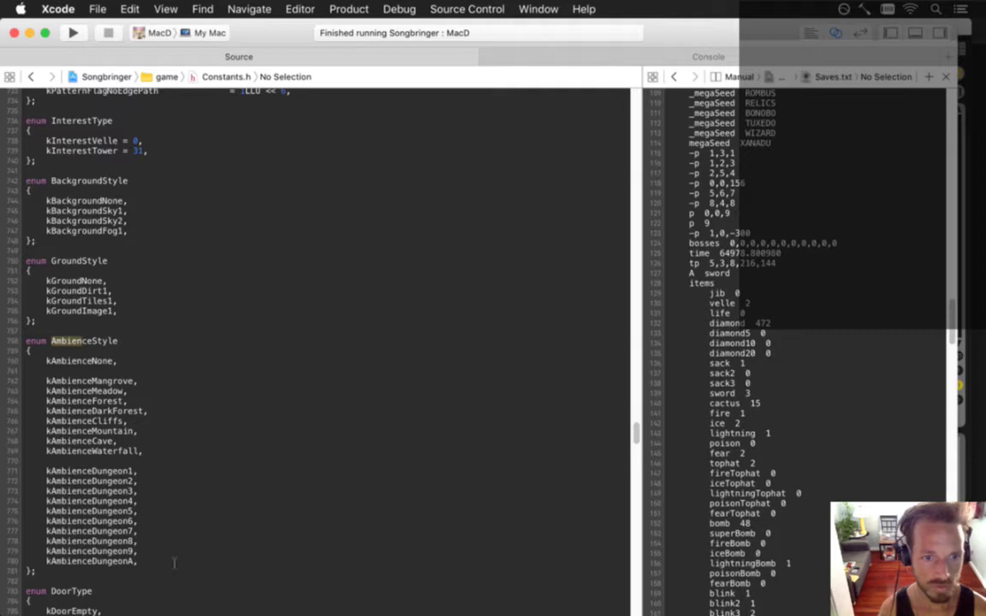
pyautogui.click(163, 565)
pyautogui.tripleClick(163, 565)
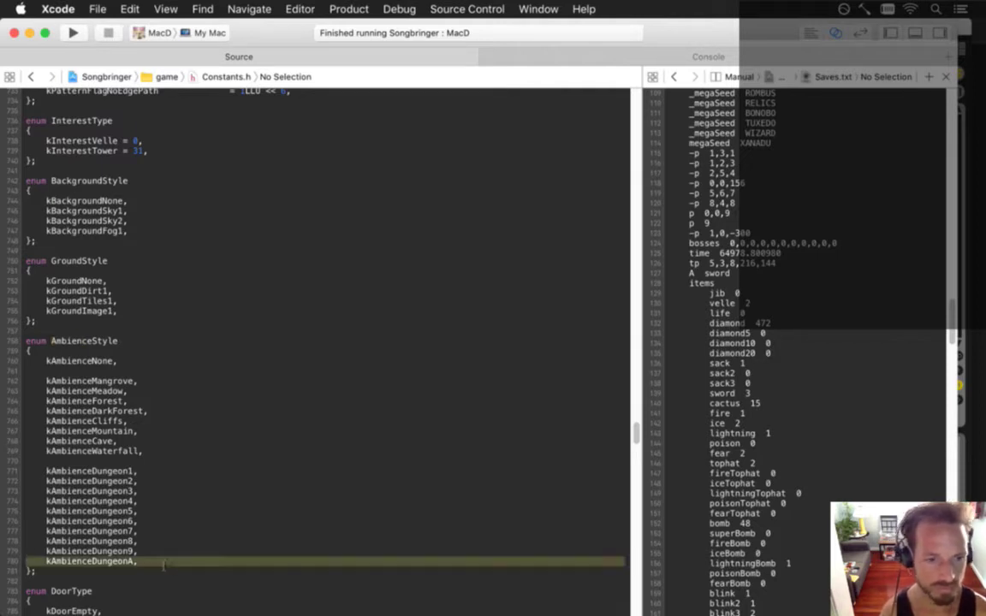
pyautogui.press('Up')
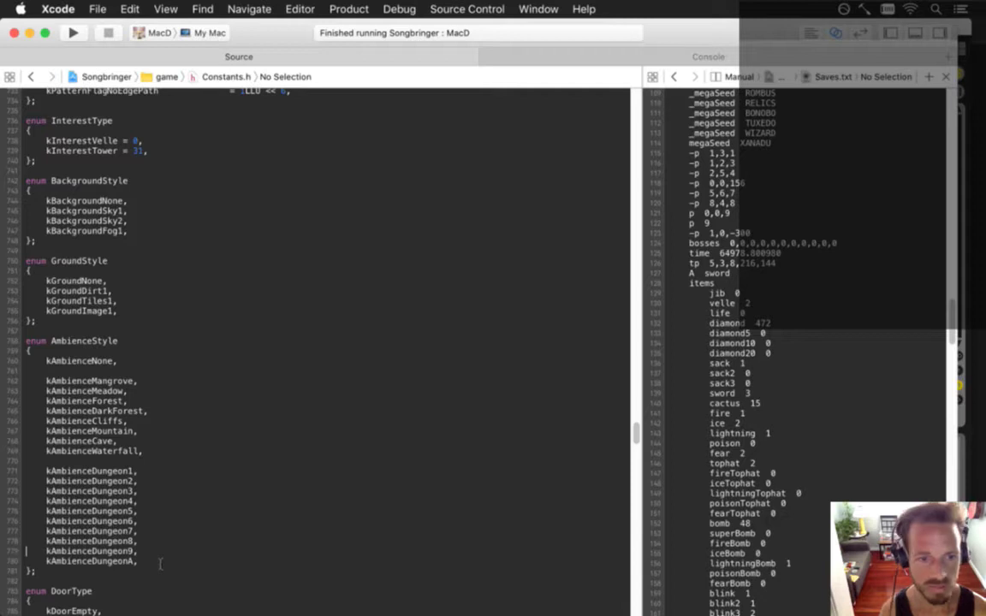
pyautogui.press('super+shift+o')
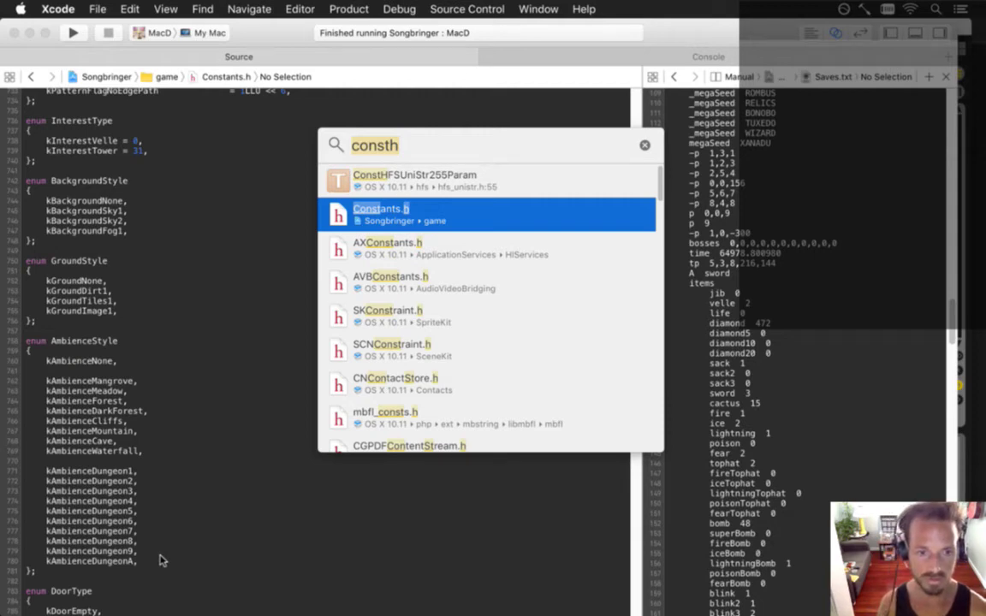
pyautogui.press('Return')
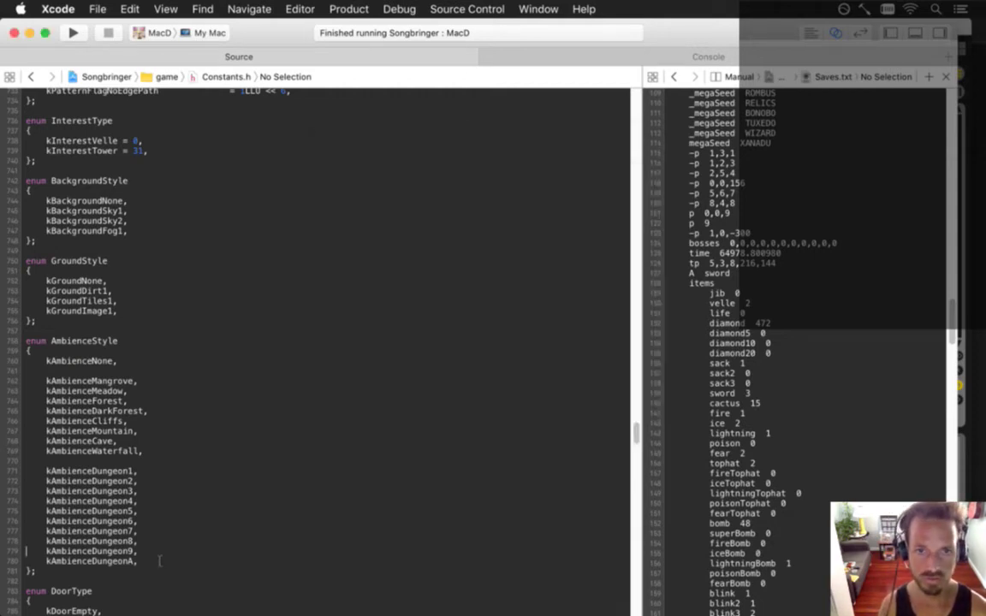
# Search the whole project for kambiencedungeon1 and open its match in AreaPatterns.cpp.
pyautogui.press('super+shift+f')
pyautogui.write('kambience')
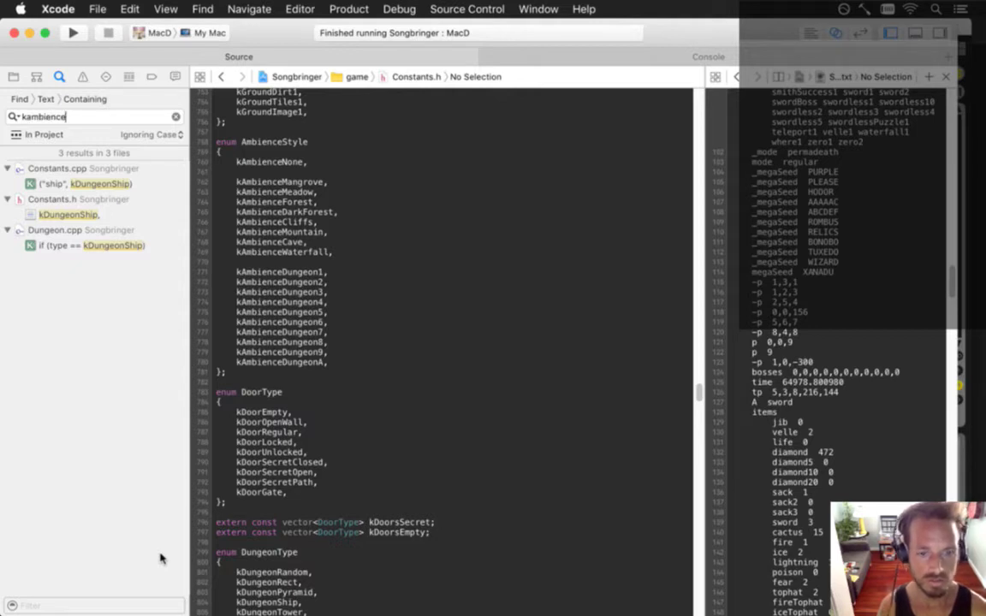
pyautogui.write('dungeon1')
pyautogui.press('Return')
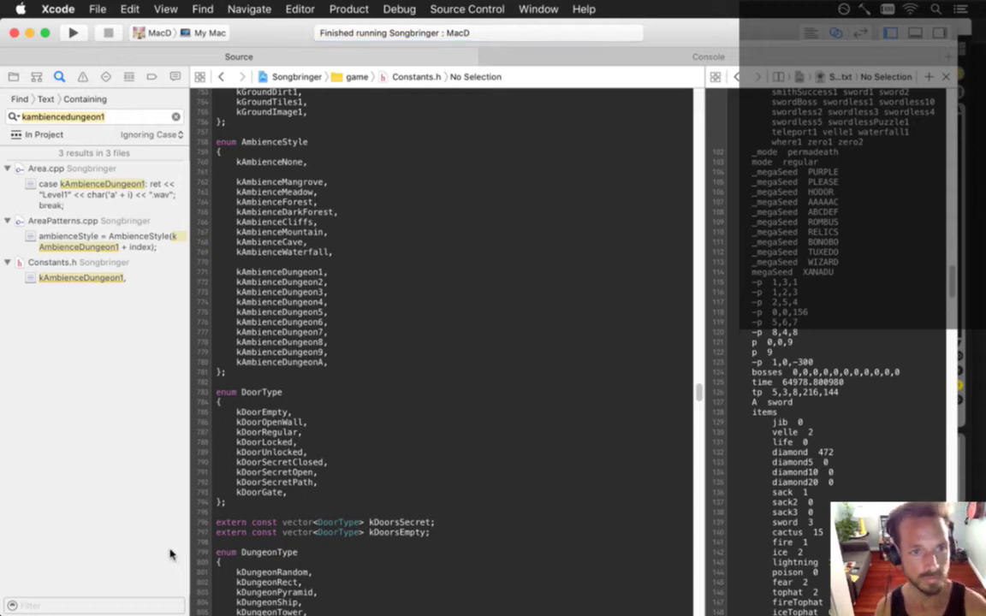
pyautogui.click(103, 243)
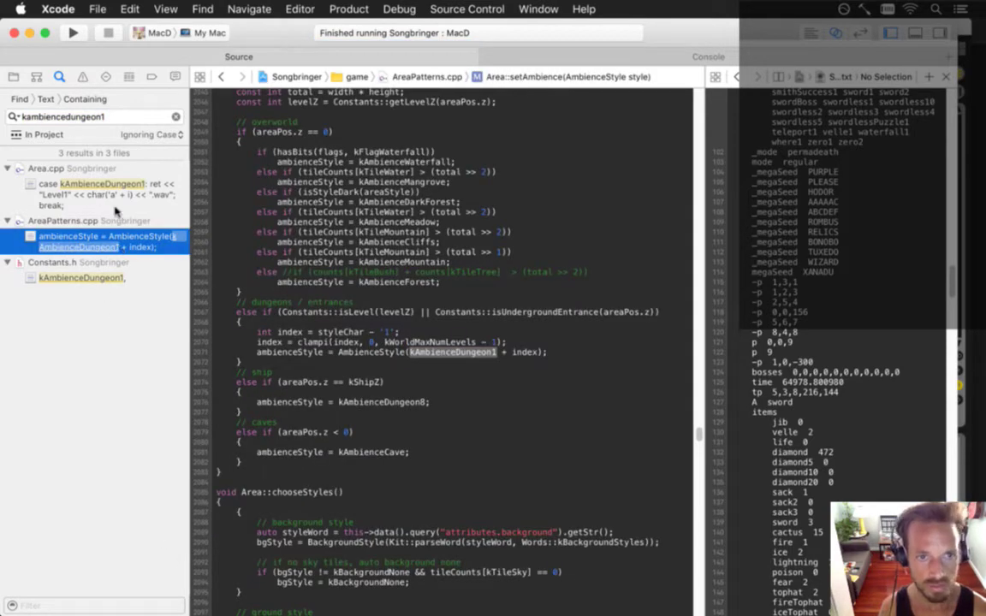
# In the dungeons / entrances branch of setAmbience, add if (index <= kWorldMaxNumLevels) directly below the index declaration.
pyautogui.click(347, 367)
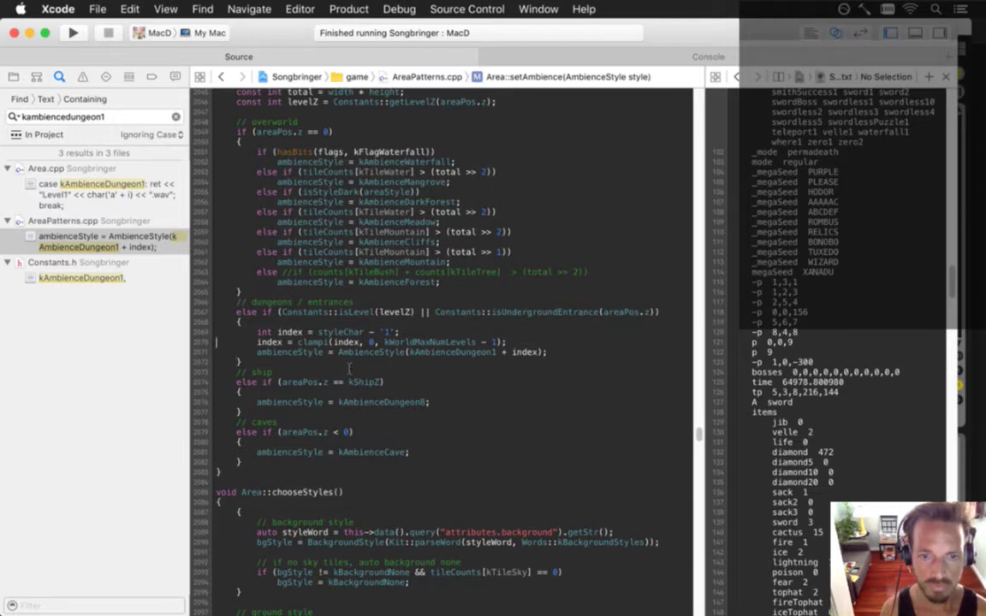
pyautogui.press('Return')
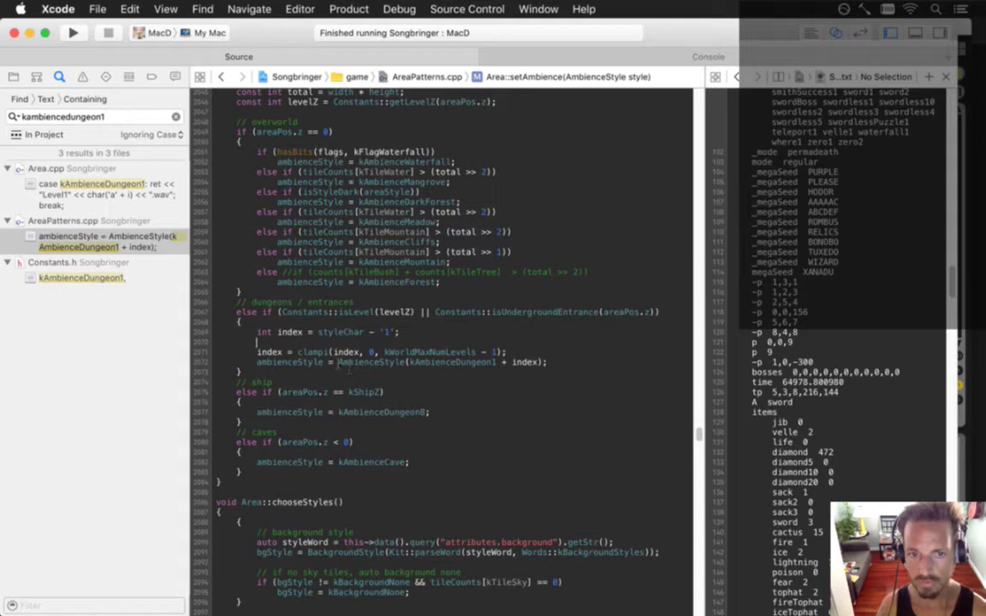
pyautogui.write('if (index <')
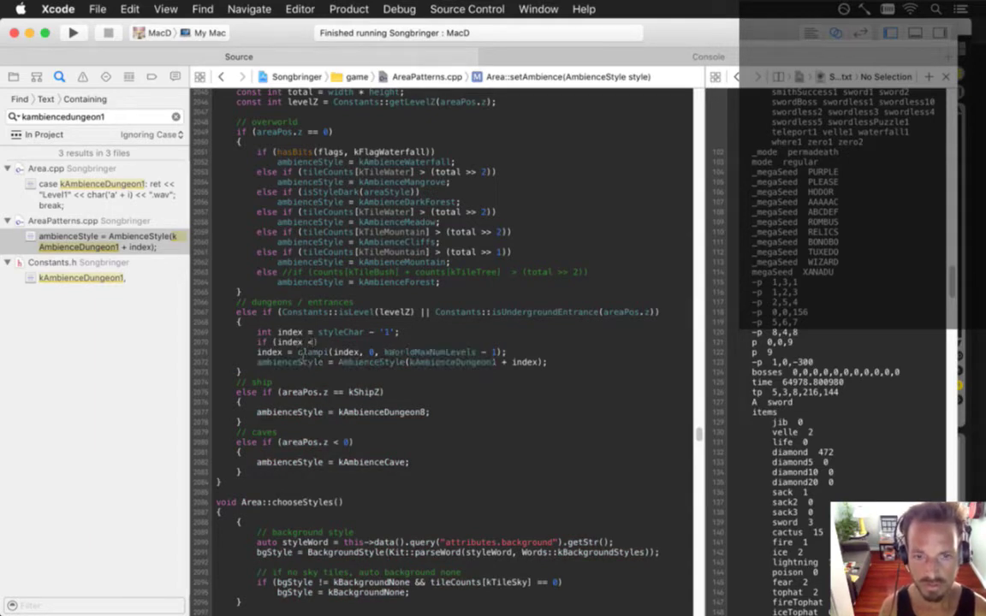
pyautogui.write('= k')
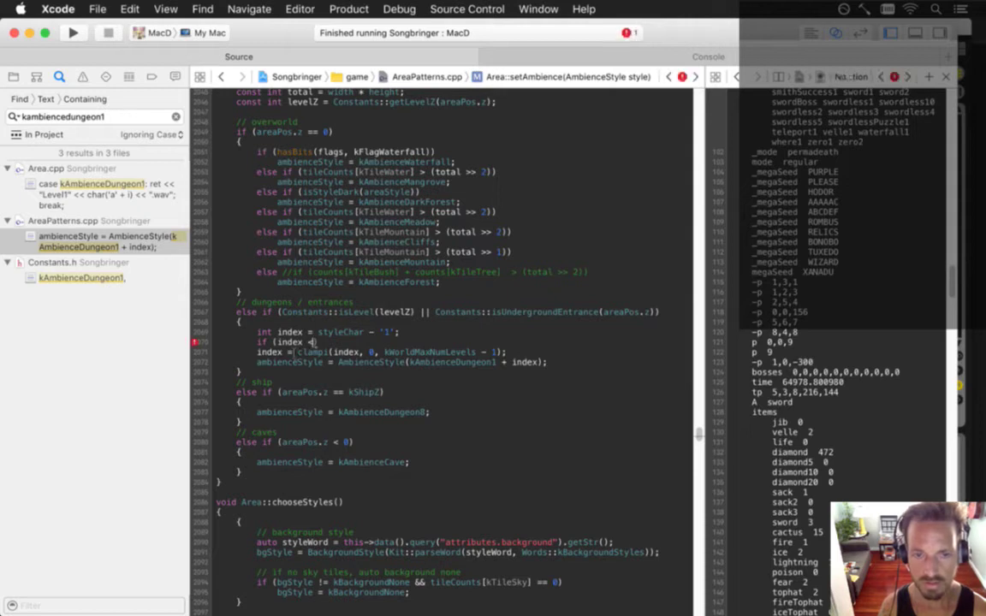
pyautogui.write('WorldMax')
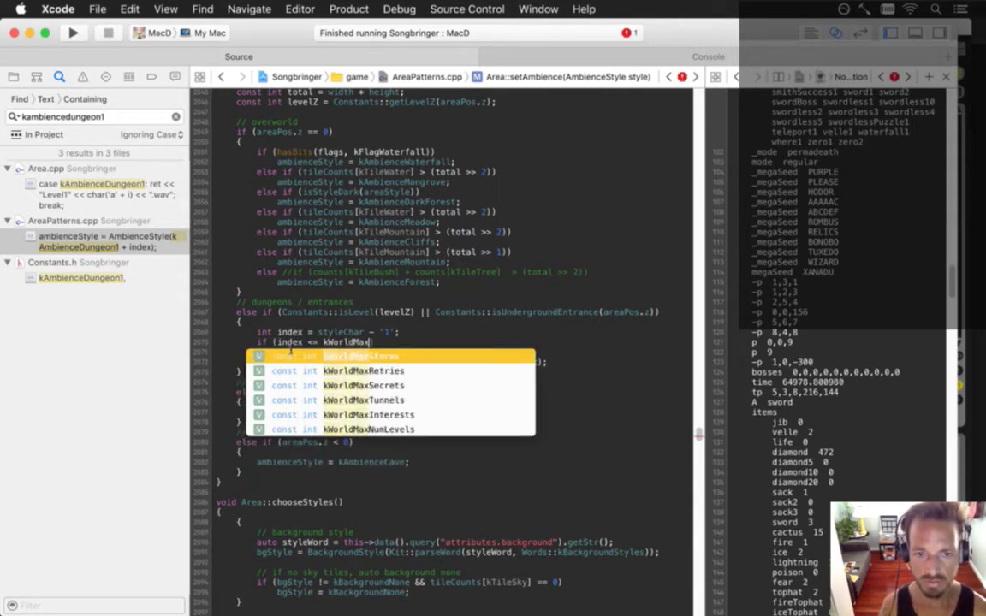
pyautogui.press('Down')
pyautogui.press('Down')
pyautogui.press('Down')
pyautogui.press('Down')
pyautogui.press('Down')
pyautogui.press('Return')
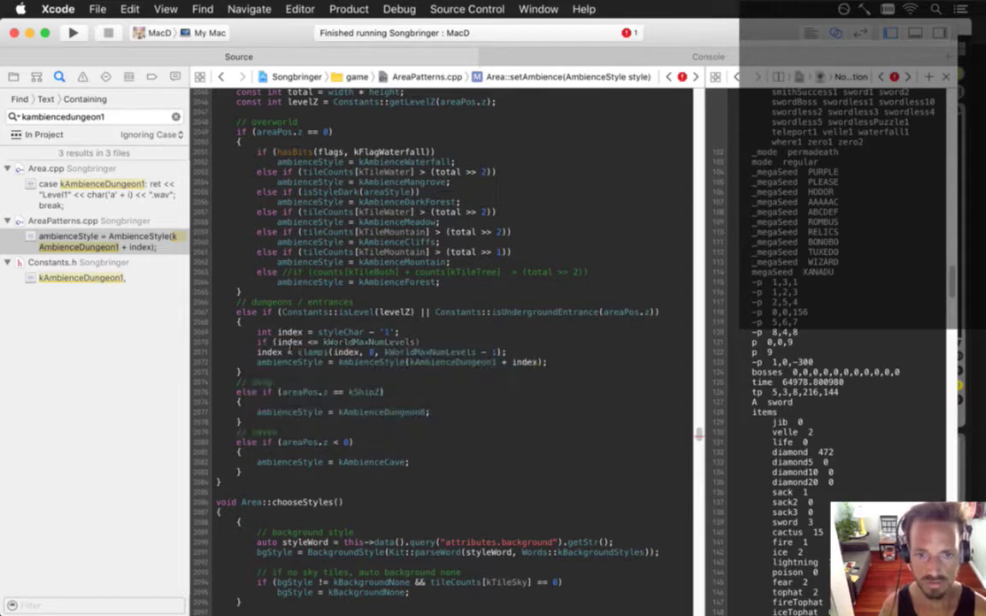
# Wrap the index clamp and ambienceStyle assignment in braces under the new if condition, and indent both lines one level.
pyautogui.press('End')
pyautogui.press('Return')
pyautogui.write('{')
pyautogui.press('Down')
pyautogui.press('Down')
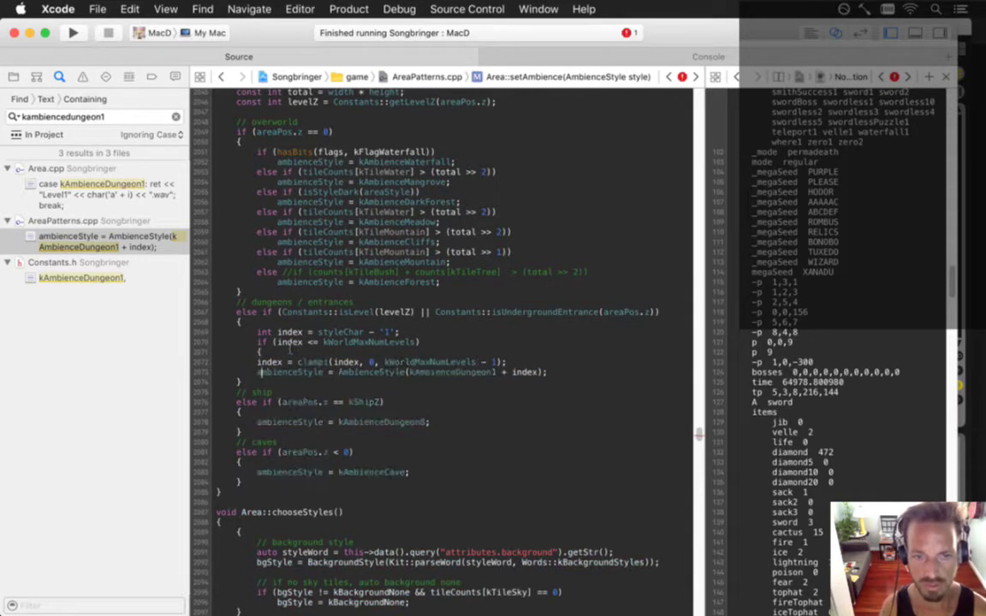
pyautogui.press('End')
pyautogui.press('Return')
pyautogui.press('Tab')
pyautogui.write('}')
pyautogui.press('super+Left')
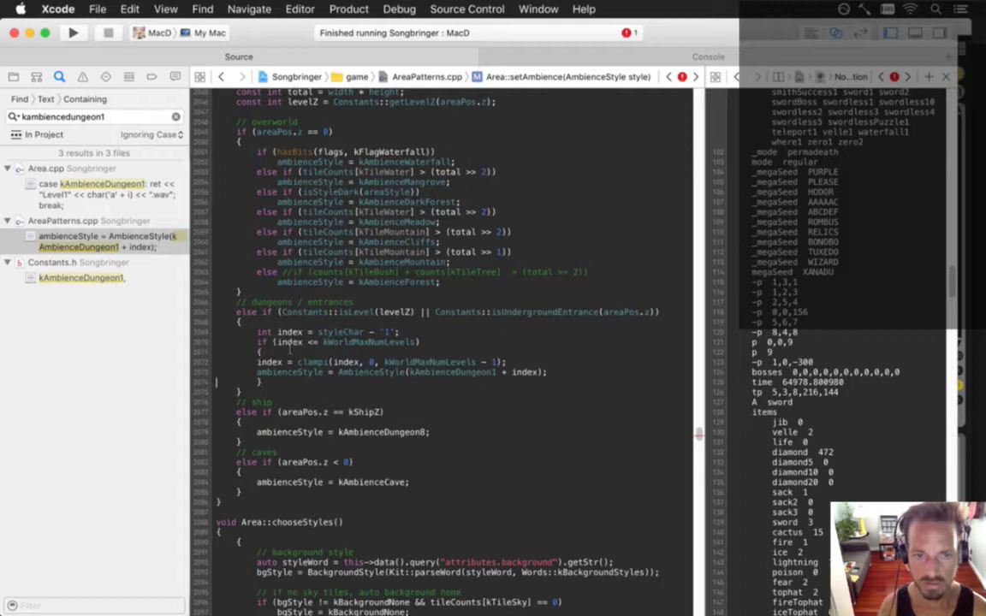
pyautogui.hotkey('shift', 'Up')
pyautogui.hotkey('shift', 'Up')
pyautogui.press('Tab')
pyautogui.press('Up')
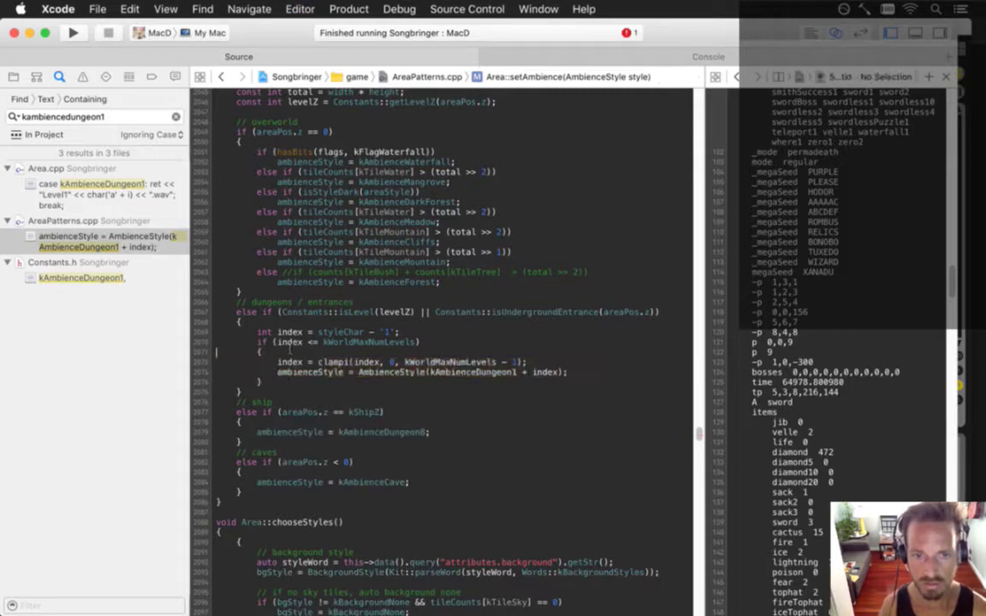
# Add an empty else-if block for styleChar == 'T' after the kWorldMaxNumLevels check in the dungeons / entrances branch.
pyautogui.press('super+s')
pyautogui.press('Down')
pyautogui.press('Down')
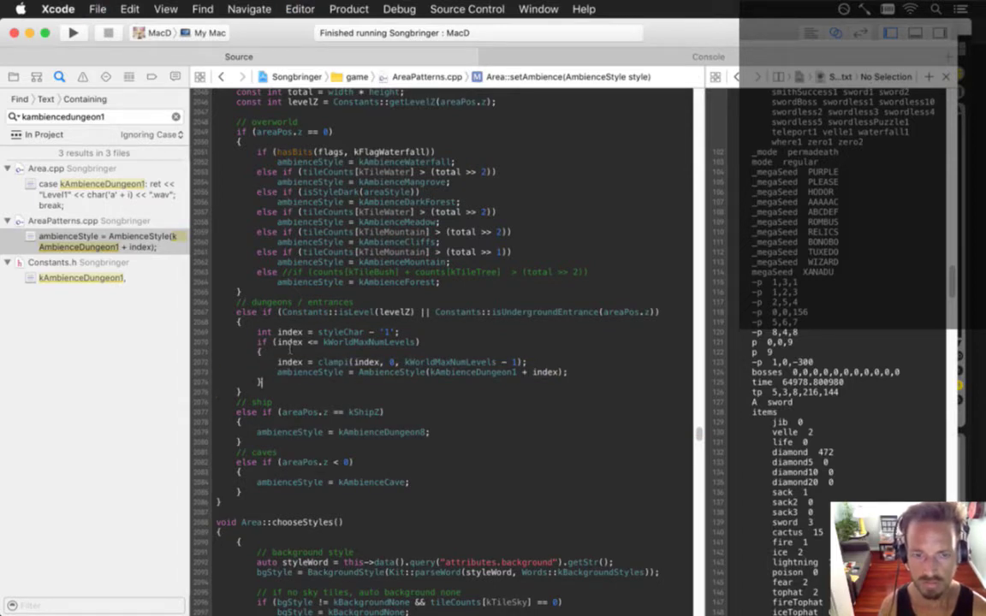
pyautogui.press('Return')
pyautogui.write('else if (')
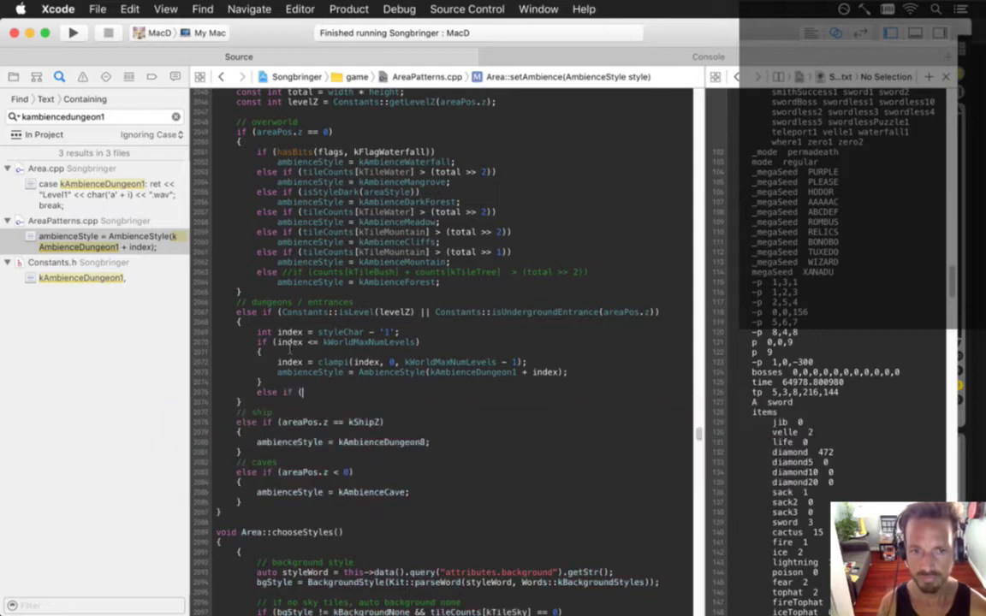
pyautogui.write('style')
pyautogui.write('Char == ')
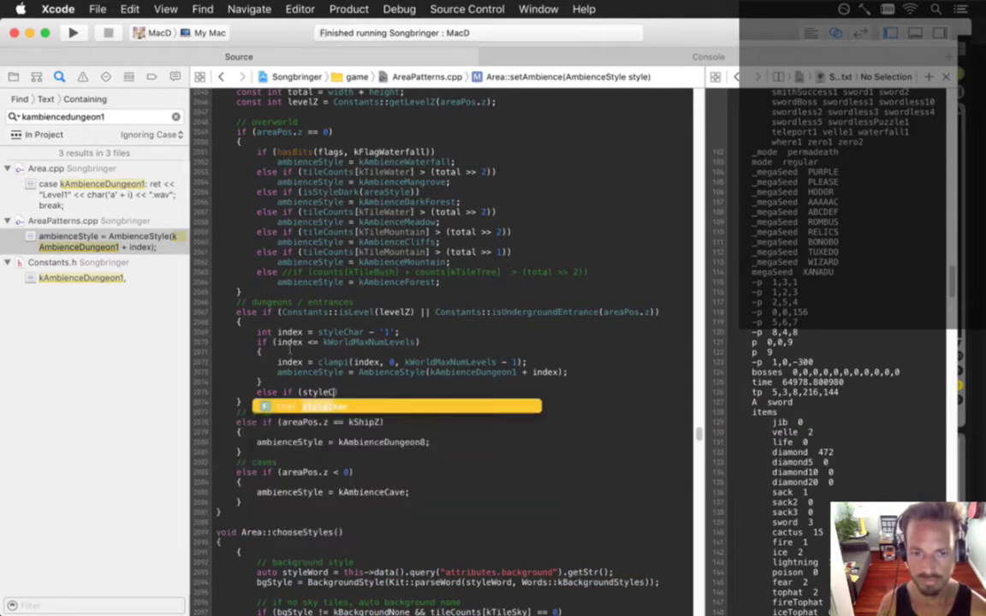
pyautogui.write("'")
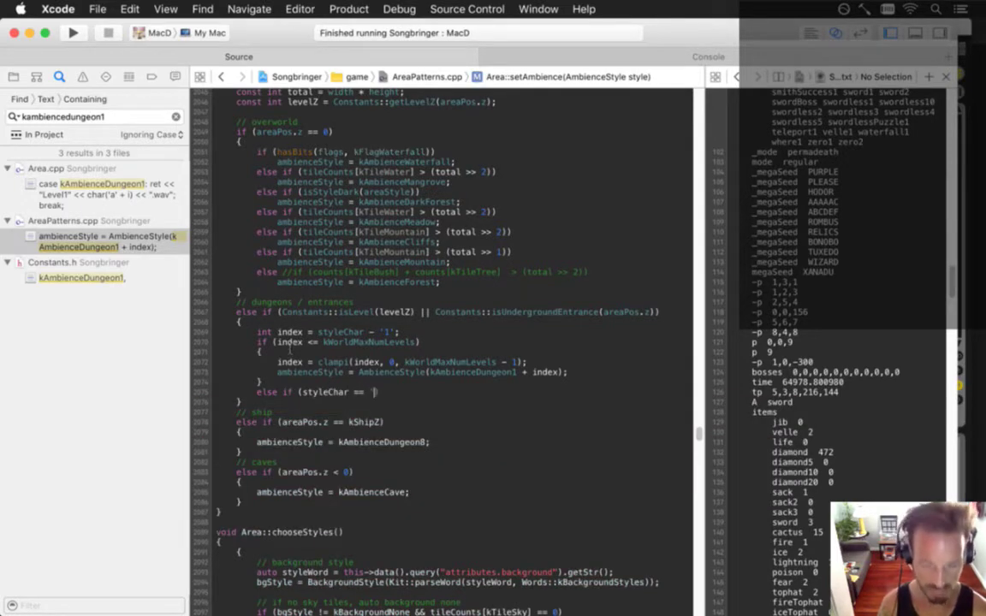
pyautogui.write("T')")
pyautogui.press('Return')
pyautogui.write('{')
pyautogui.press('Return')
pyautogui.write('}')
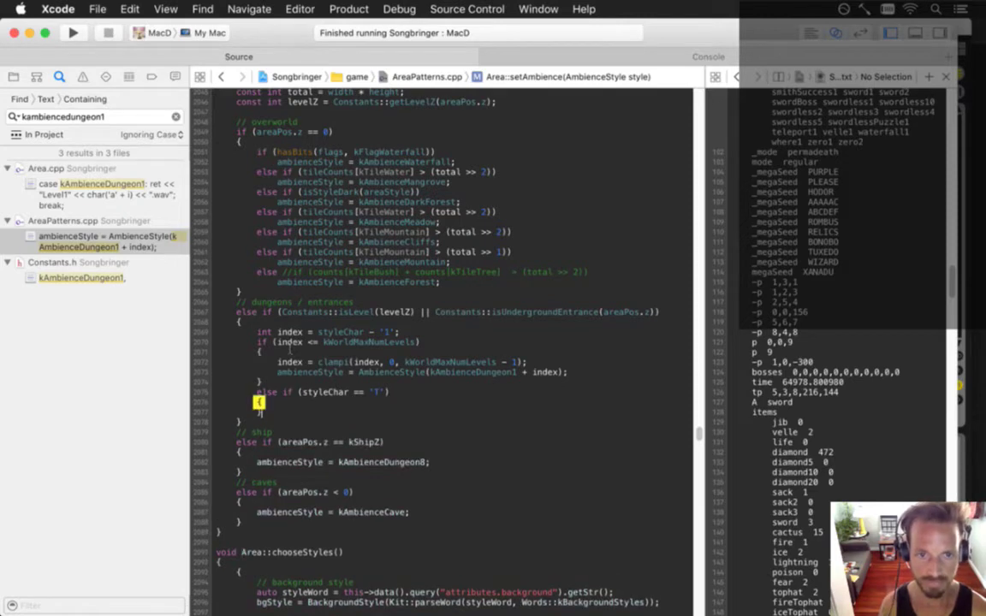
# Assign kAmbienceDungeonA to ambienceStyle inside the 'T' block and start a build and run.
pyautogui.press('Return')
pyautogui.write('amb')
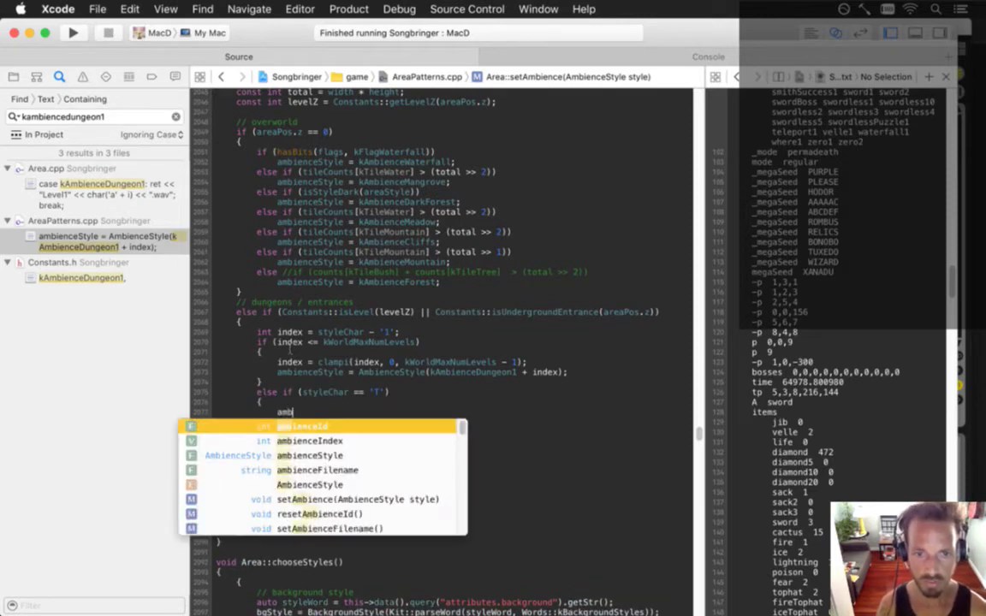
pyautogui.write('ienceStyle')
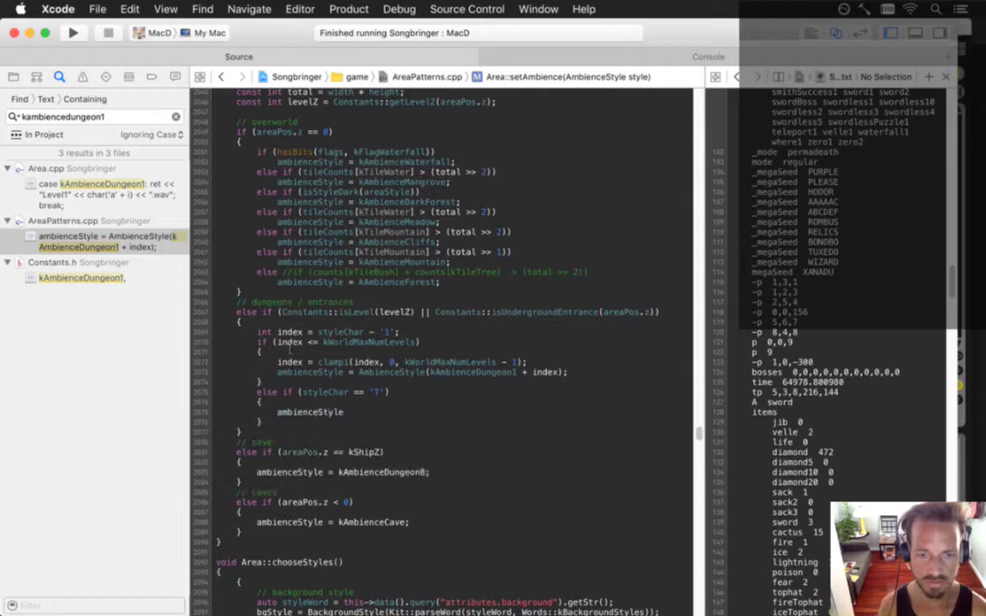
pyautogui.write(' = k')
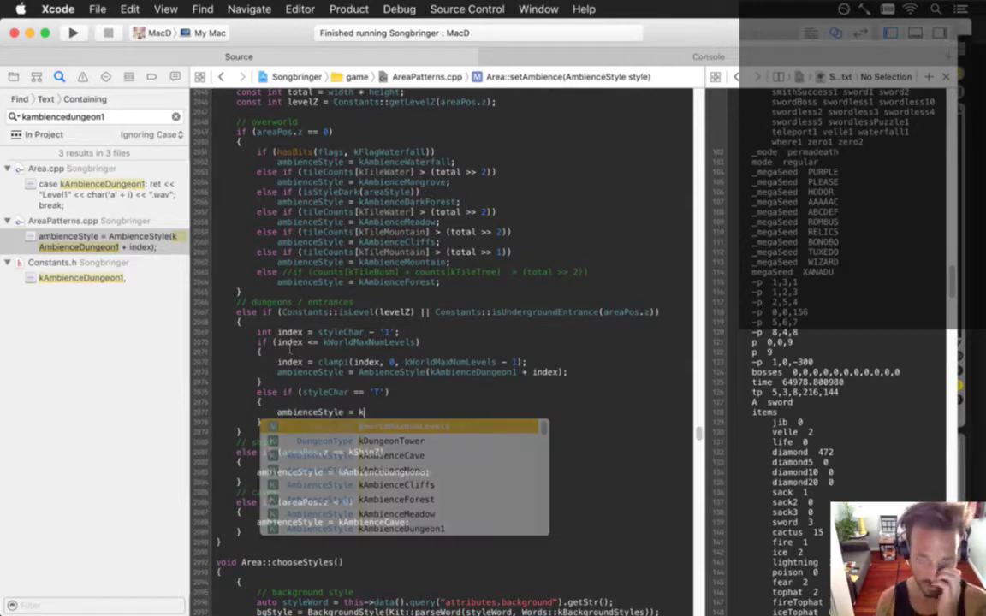
pyautogui.write('AmbienceDung')
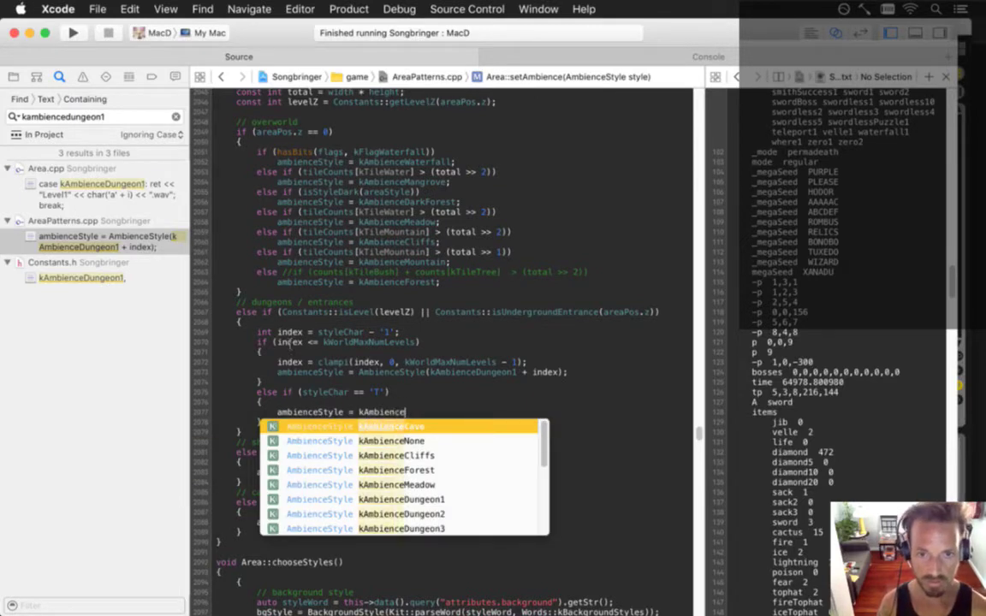
pyautogui.press('Down')
pyautogui.press('Down')
pyautogui.press('Down')
pyautogui.press('Down')
pyautogui.press('Down')
pyautogui.press('Down')
pyautogui.press('Down')
pyautogui.press('Down')
pyautogui.press('Down')
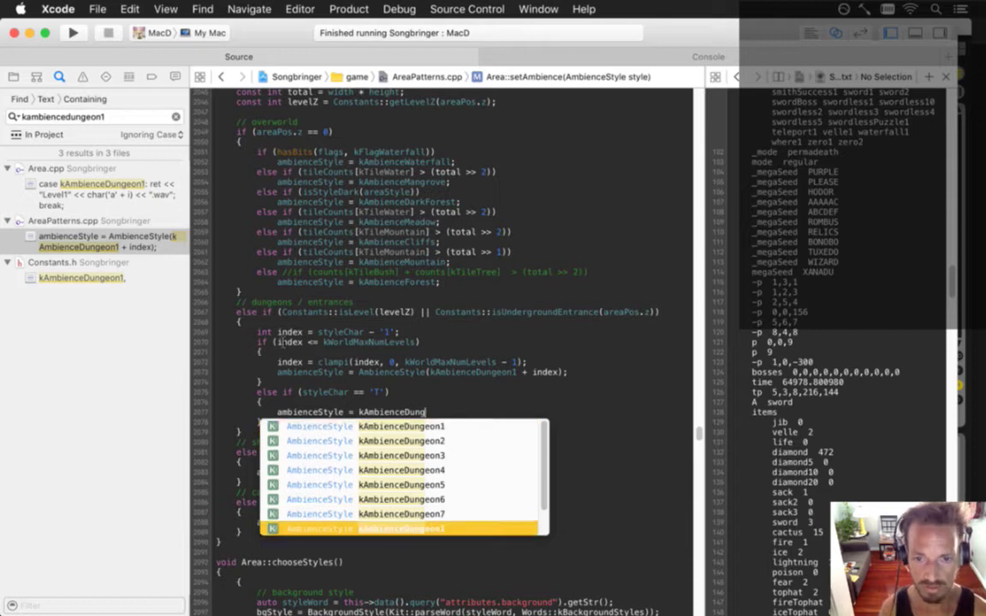
pyautogui.press('Return')
pyautogui.write(';')
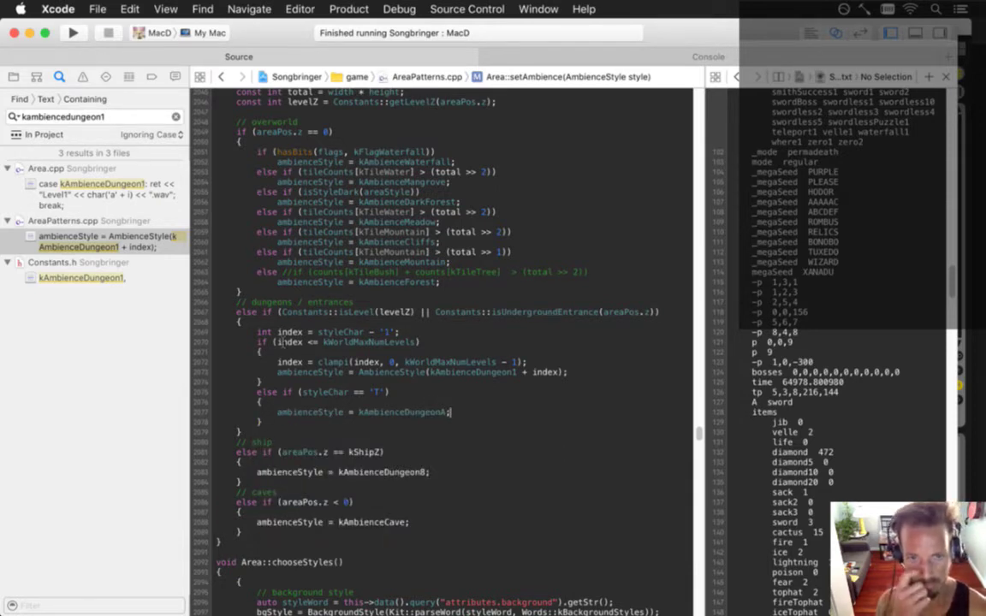
pyautogui.press('super+r')
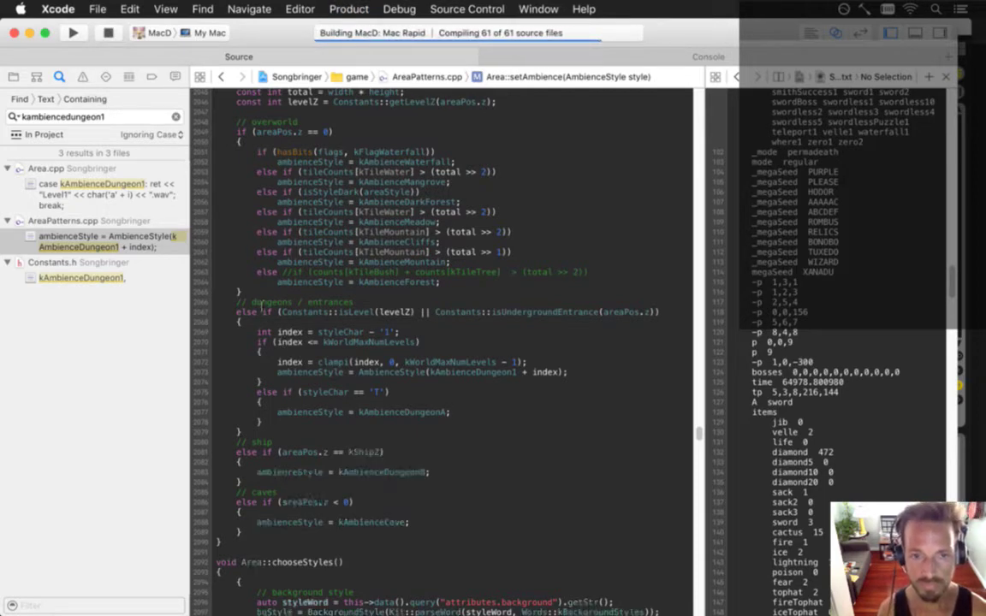
# Duplicate the kAmbienceDungeon9 case in Area.cpp and change the copy's constant to kAmbienceDungeonA.
pyautogui.click(51, 186)
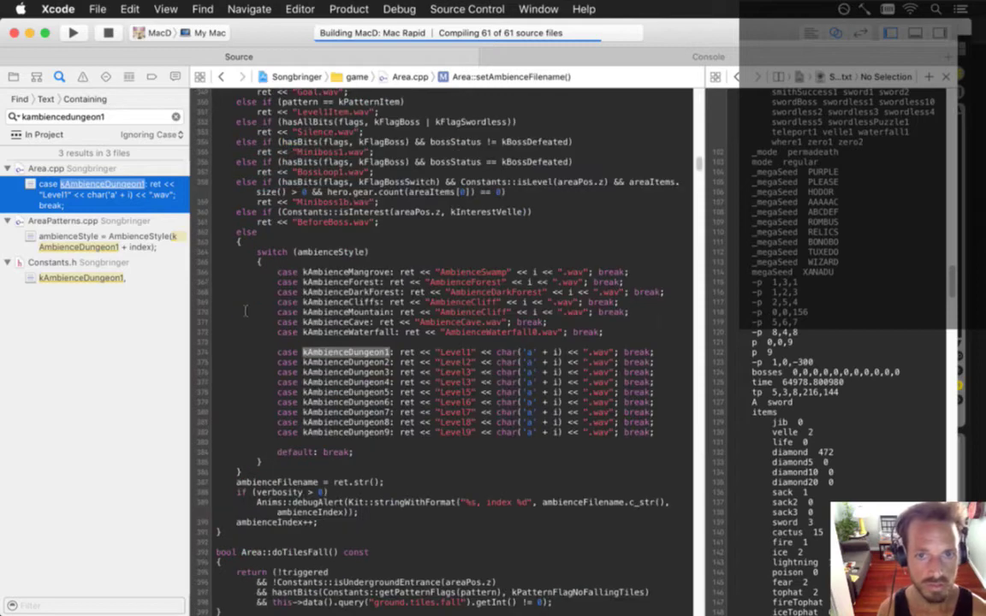
pyautogui.click(364, 438)
pyautogui.press('super+Left')
pyautogui.hotkey('shift', 'Down')
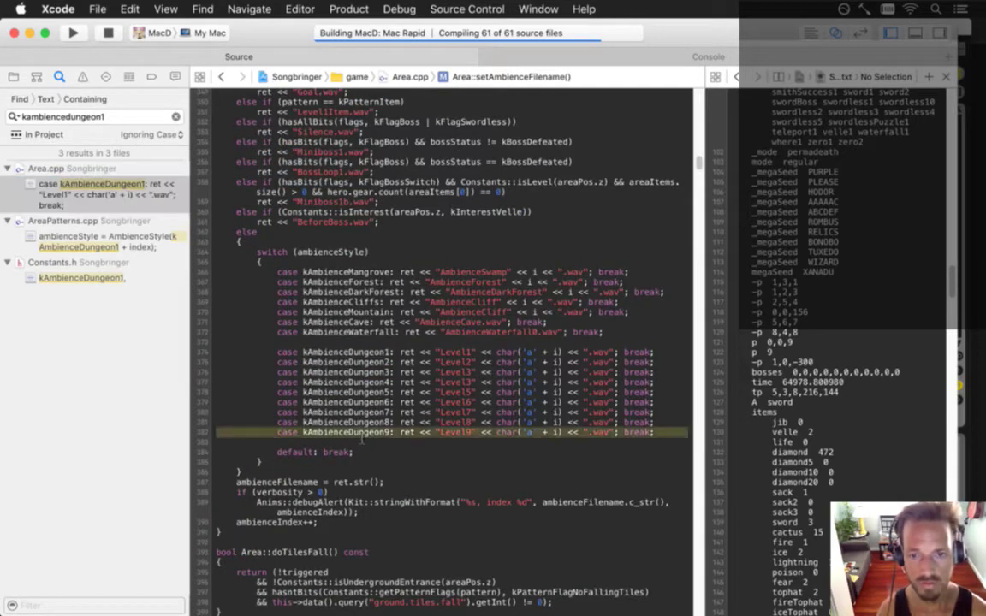
pyautogui.press('super+c')
pyautogui.press('Right')
pyautogui.press('super+v')
pyautogui.press('Up')
pyautogui.press('Right')
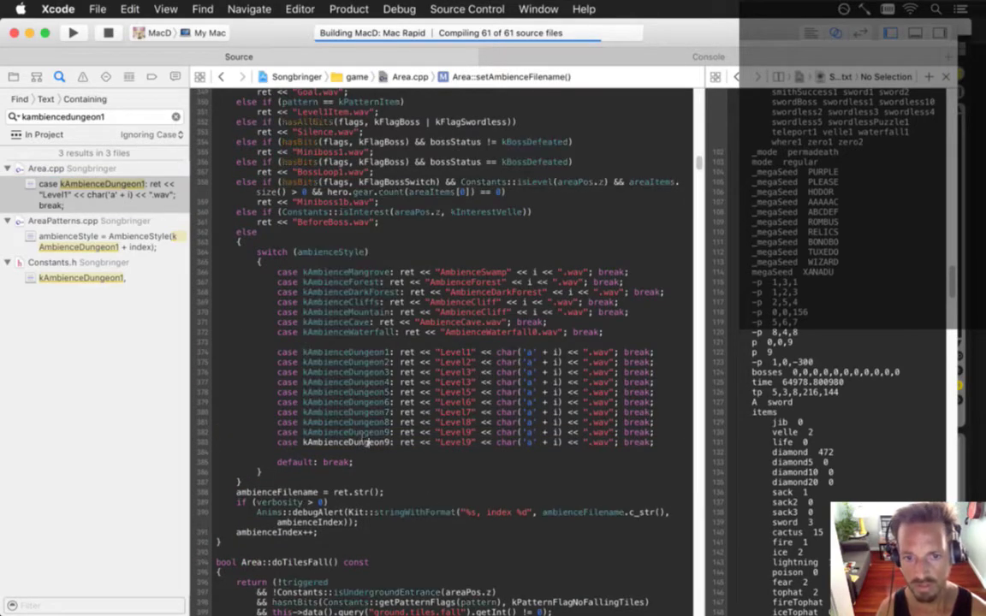
pyautogui.press('BackSpace')
pyautogui.write('A')
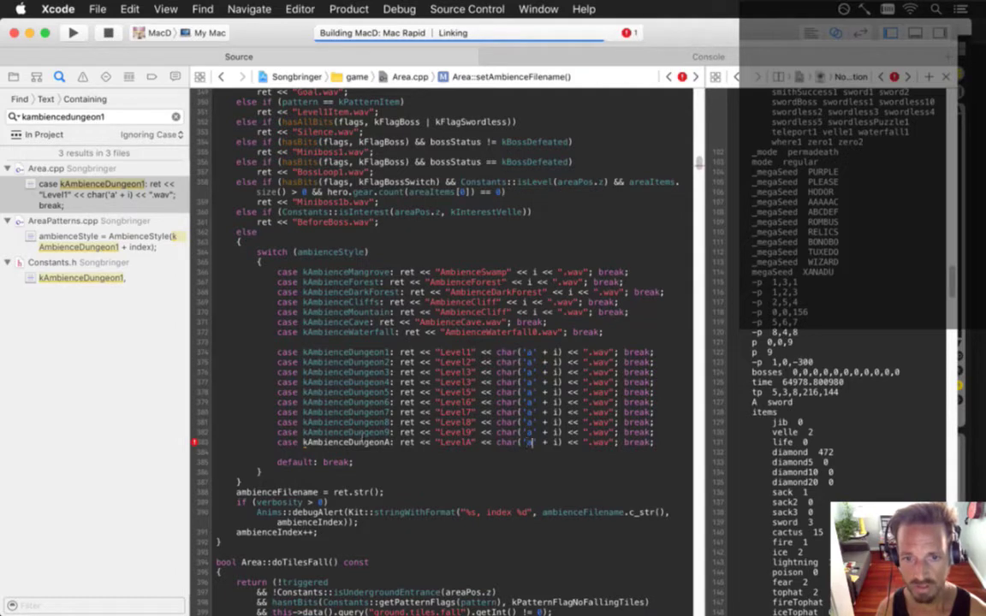
# Set the file name prefix in the kAmbienceDungeonA case to "LevelT".
pyautogui.press('Left')
pyautogui.press('Left')
pyautogui.press('Left')
pyautogui.press('Left')
pyautogui.press('Left')
pyautogui.press('Left')
pyautogui.press('Left')
pyautogui.press('Left')
pyautogui.press('Left')
pyautogui.press('Left')
pyautogui.press('Left')
pyautogui.press('BackSpace')
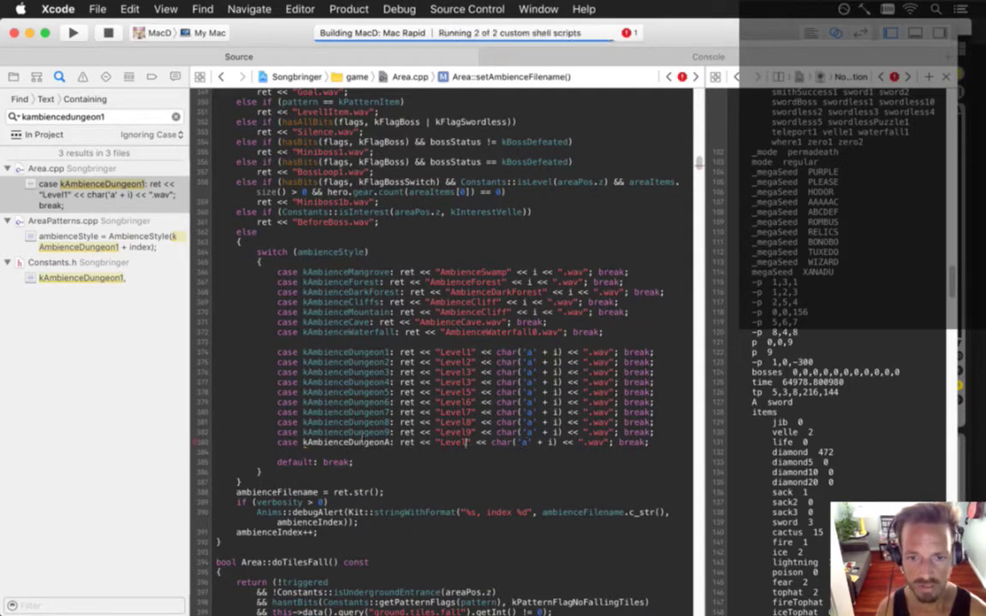
pyautogui.write('7')
pyautogui.press('Left')
pyautogui.hotkey('alt', 'Right')
# Review the file name conditions and the ambienceStyle switch cases in setAmbienceFilename.
pyautogui.press('Up')
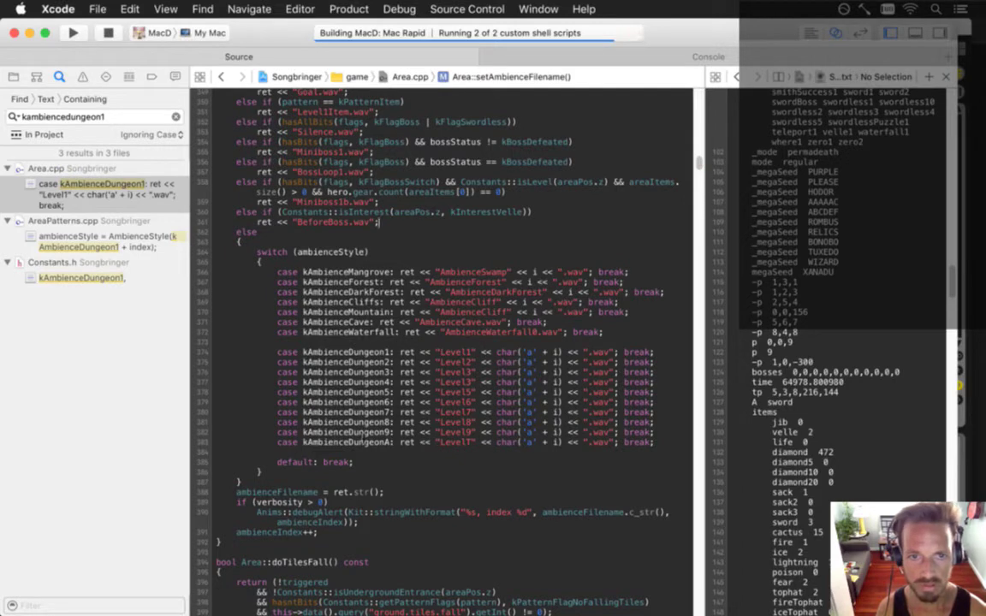
pyautogui.scroll(4, 428, 342)
pyautogui.press('Down')
pyautogui.press('Down')
pyautogui.press('Down')
pyautogui.press('Down')
pyautogui.press('Down')
pyautogui.press('Down')
pyautogui.press('Down')
pyautogui.press('Down')
pyautogui.press('Down')
pyautogui.press('Down')
pyautogui.press('Down')
pyautogui.press('Down')
pyautogui.press('Down')
pyautogui.press('Down')
pyautogui.press('Down')
pyautogui.press('Down')
pyautogui.press('Down')
pyautogui.press('Down')
pyautogui.press('Down')
pyautogui.press('Down')
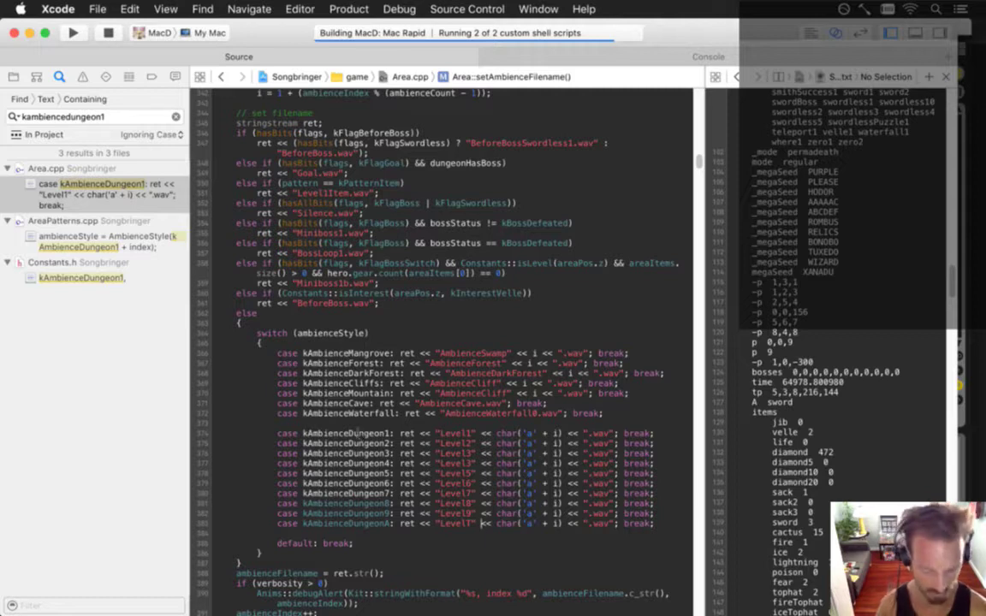
# Stop the running build, rebuild the project and launch the game.
pyautogui.press('super+r')
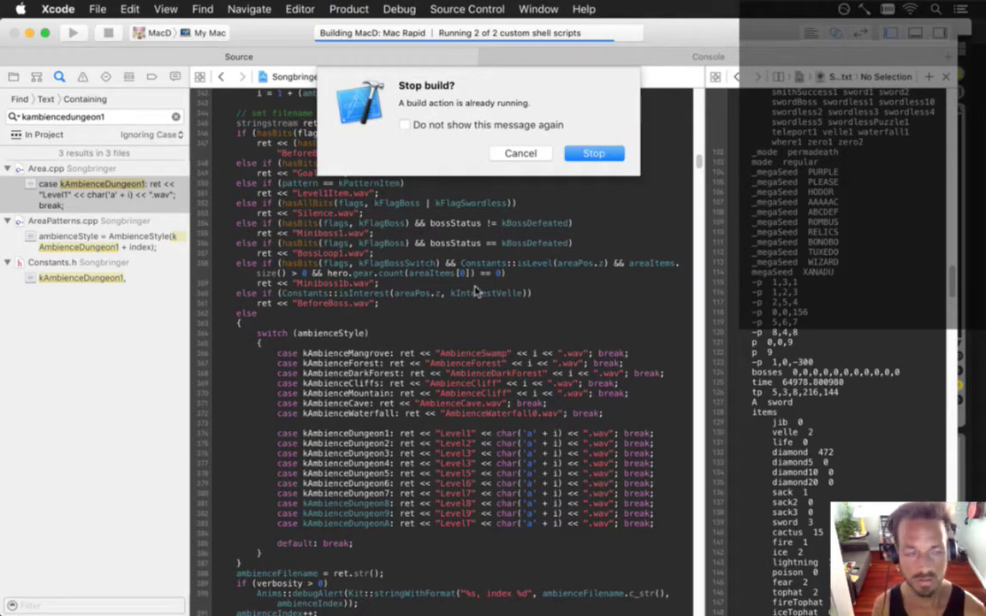
pyautogui.press('Return')
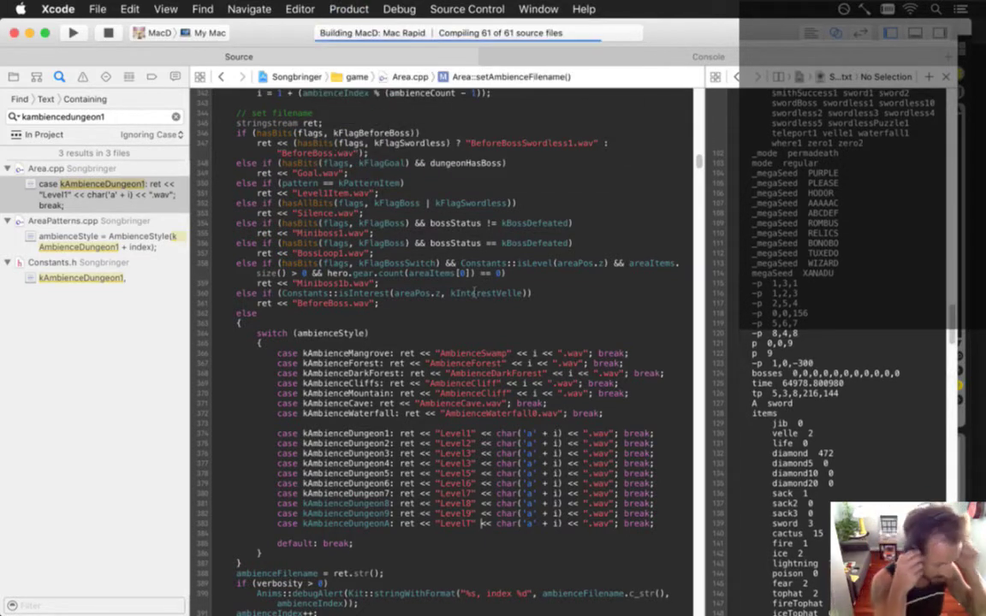
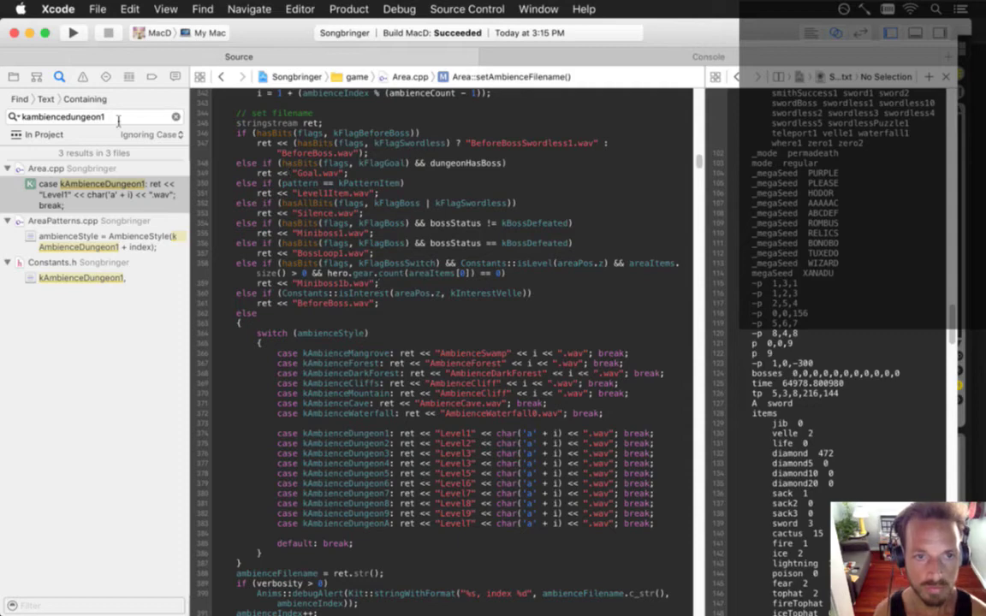
pyautogui.click(74, 33)
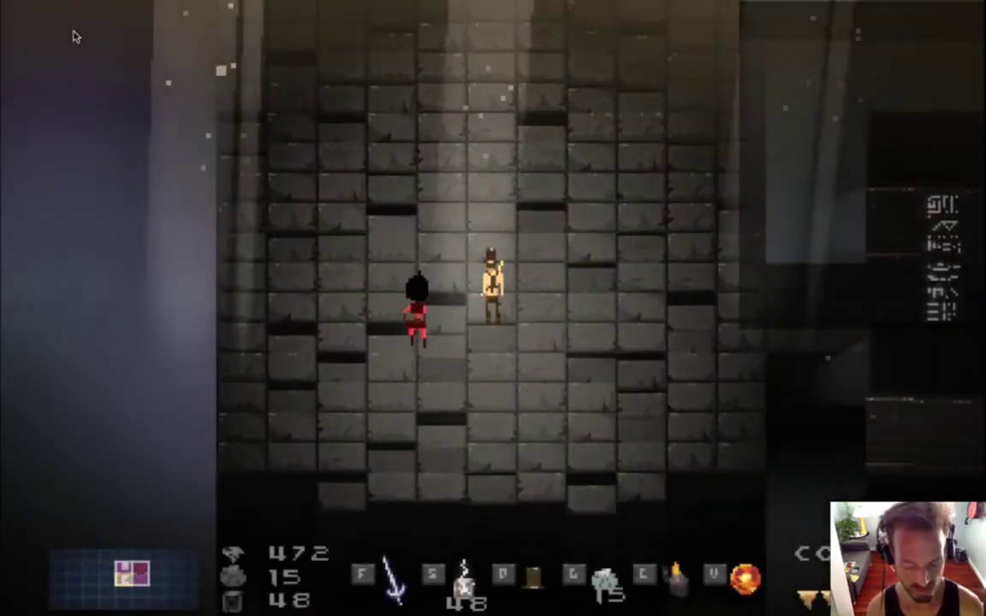
# Walk the character around the starting dungeon room and swing the sword to test the level.
pyautogui.press('Right')
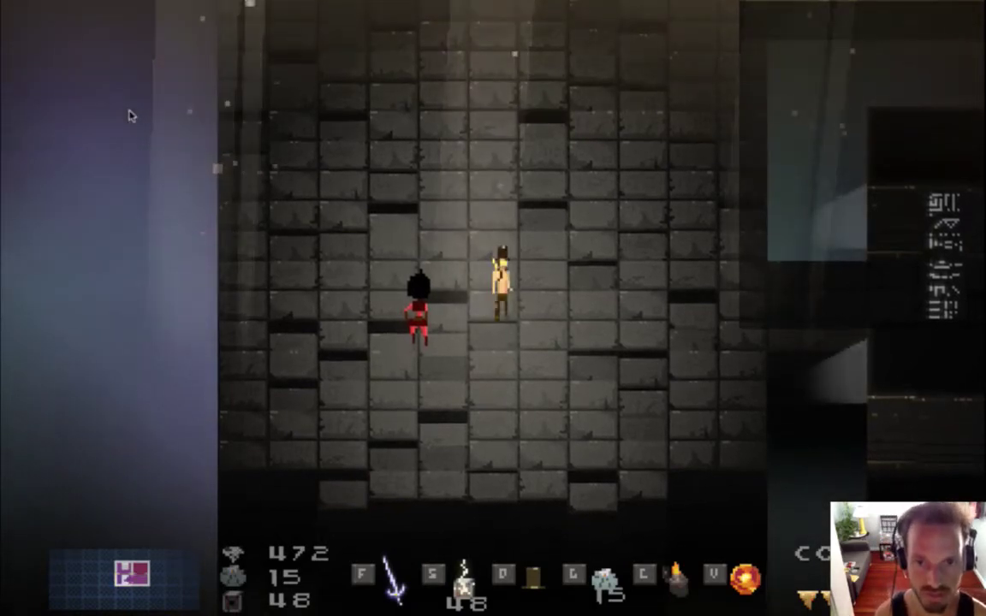
pyautogui.press('Left')
pyautogui.press('Down')
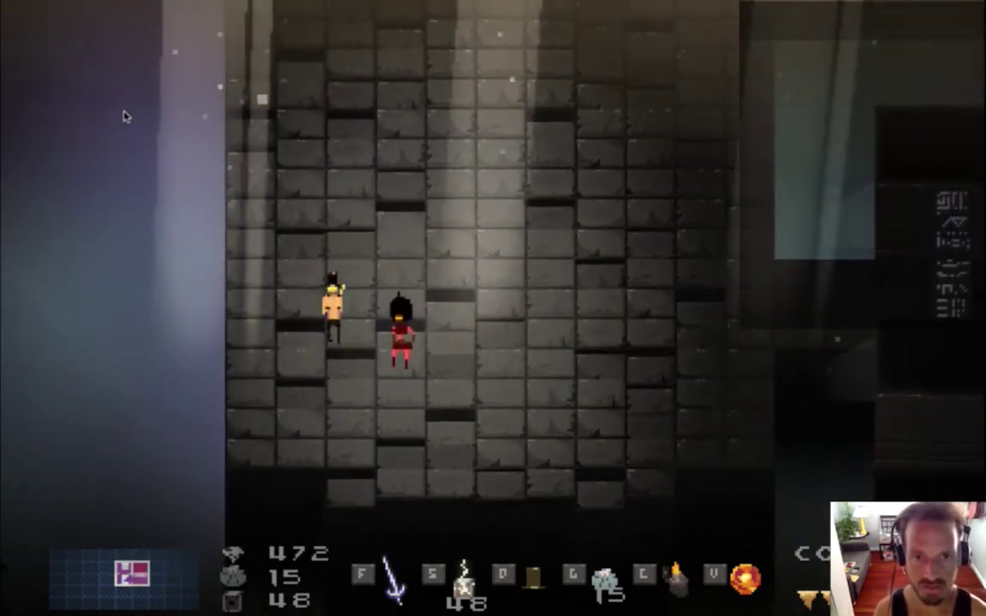
pyautogui.press('Right')
pyautogui.press('Down')
pyautogui.press('Right')
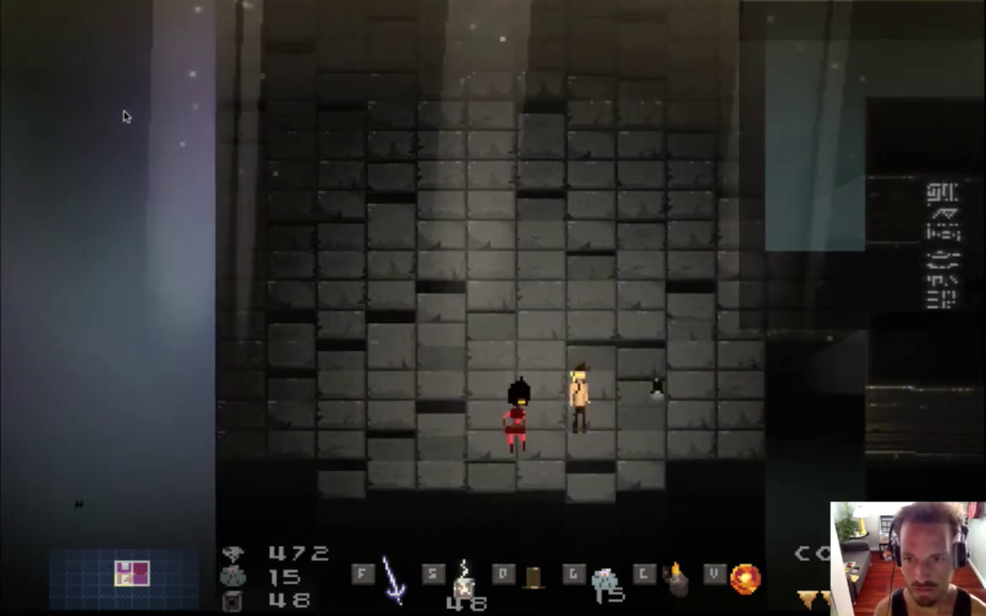
pyautogui.press('Up')
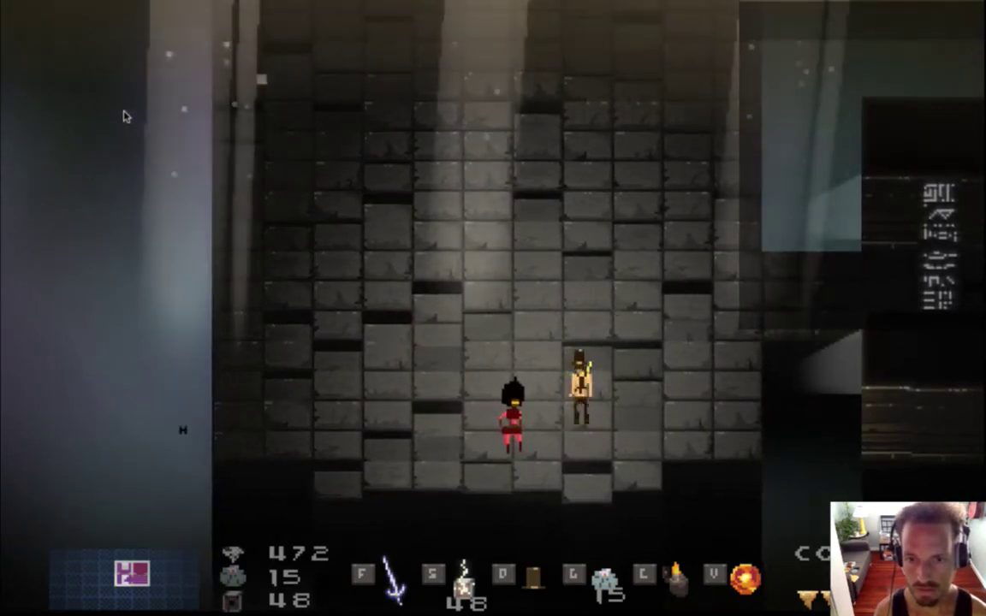
pyautogui.press('f')
pyautogui.press('f')
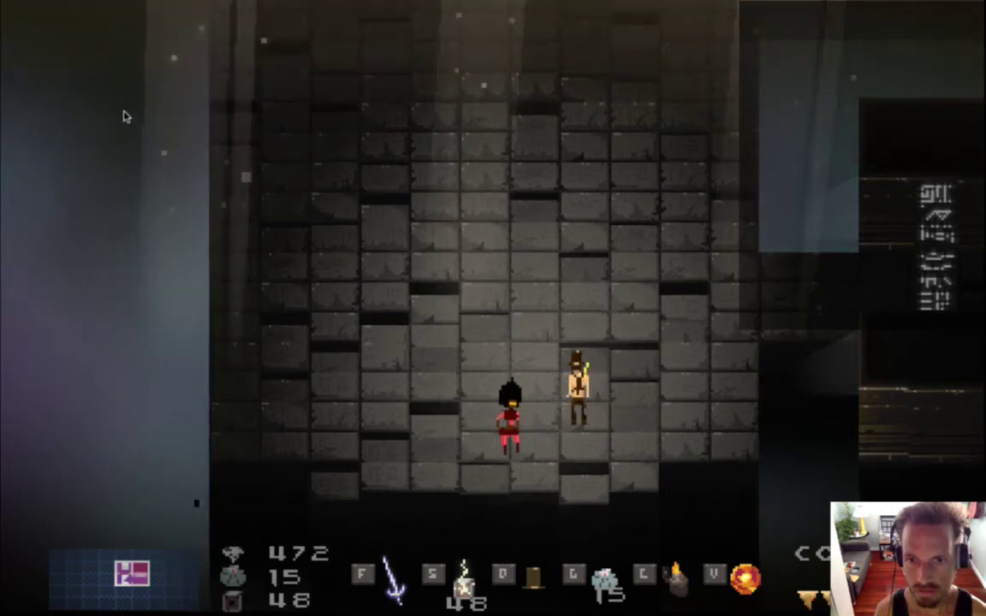
pyautogui.press('f')
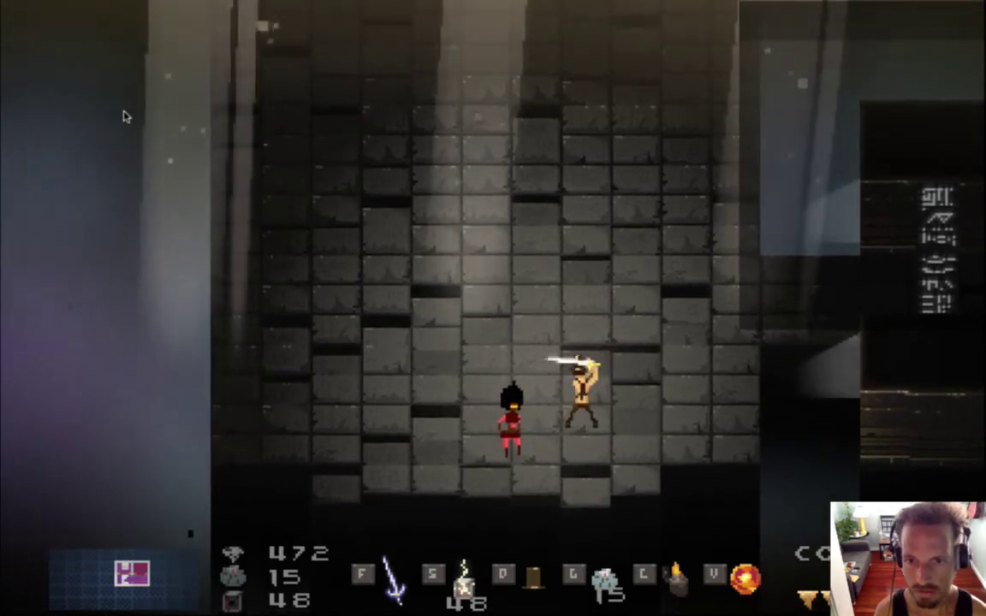
# Walk the character up out of the starting room into the torch-lit room.
pyautogui.press('Up')
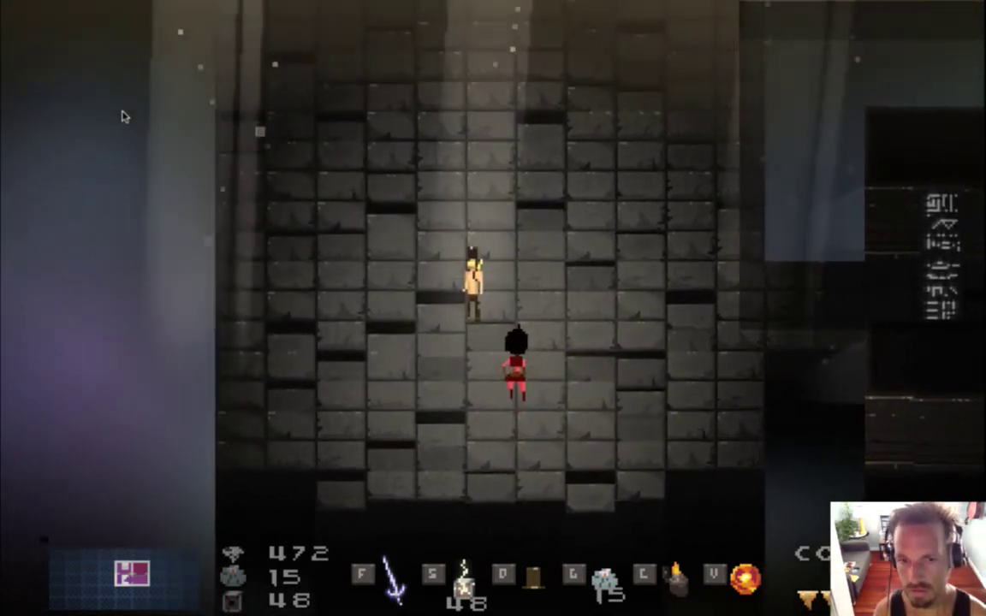
pyautogui.press('Up')
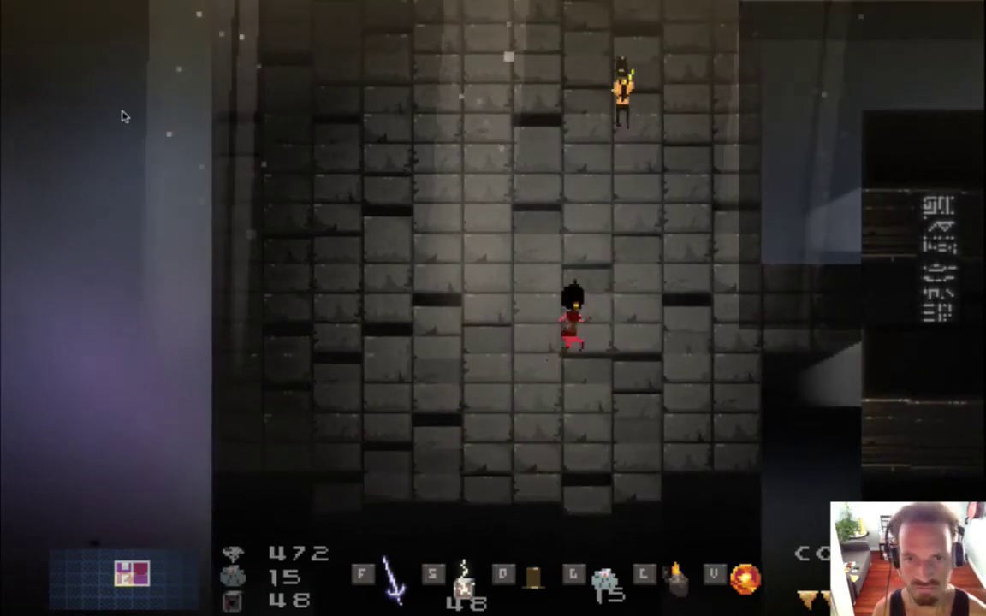
pyautogui.press('Up')
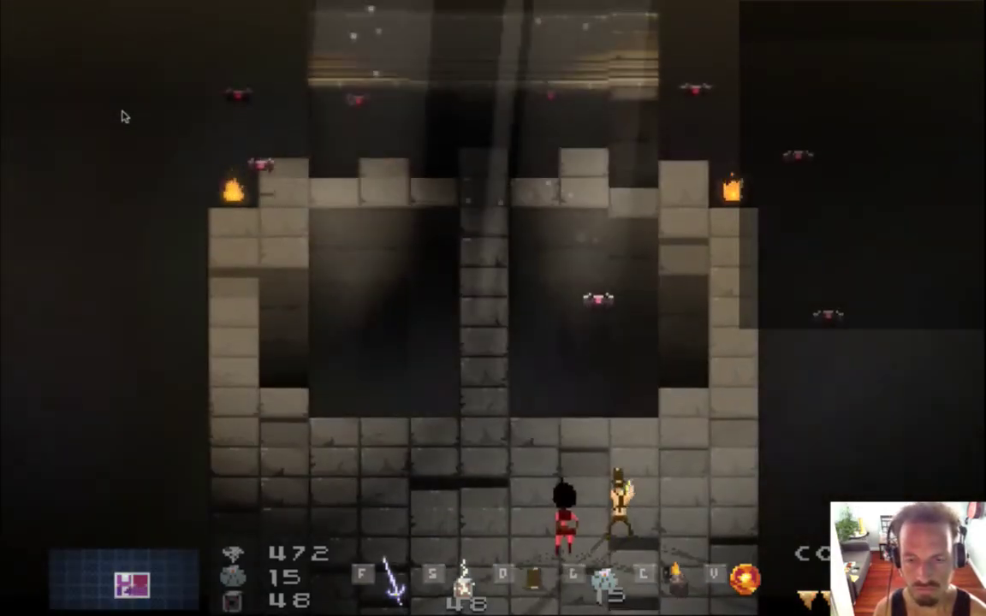
# Fight the flying enemies in the torch-lit room with the sword, moving the character along the right-hand side of the room.
pyautogui.press('f')
pyautogui.press('Up')
pyautogui.press('Right')
pyautogui.press('f')
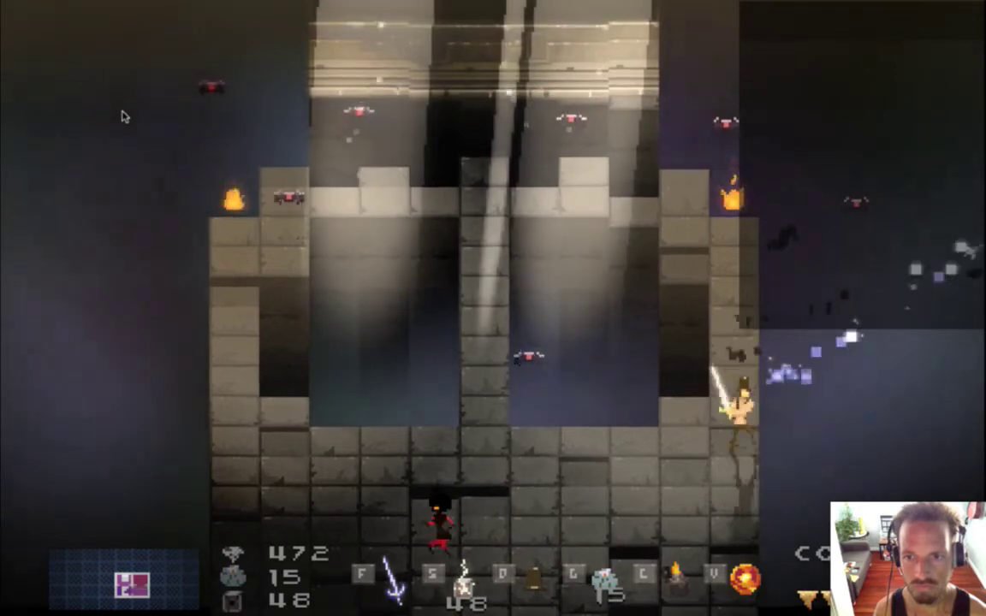
pyautogui.press('Left')
pyautogui.press('Left')
pyautogui.press('f')
pyautogui.press('Right')
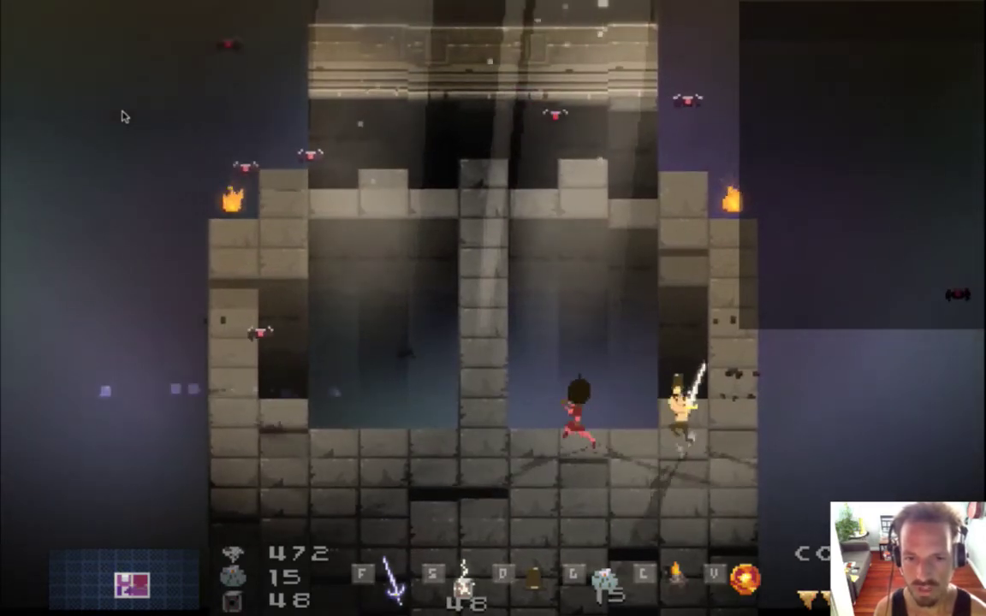
pyautogui.press('Left')
pyautogui.press('Right')
pyautogui.press('Up')
pyautogui.press('f')
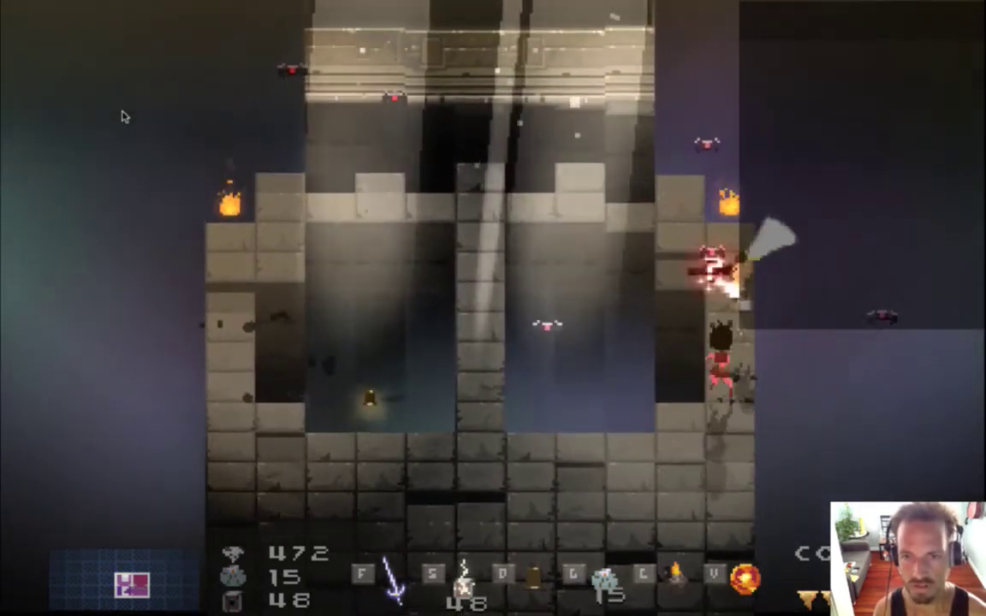
pyautogui.press('f')
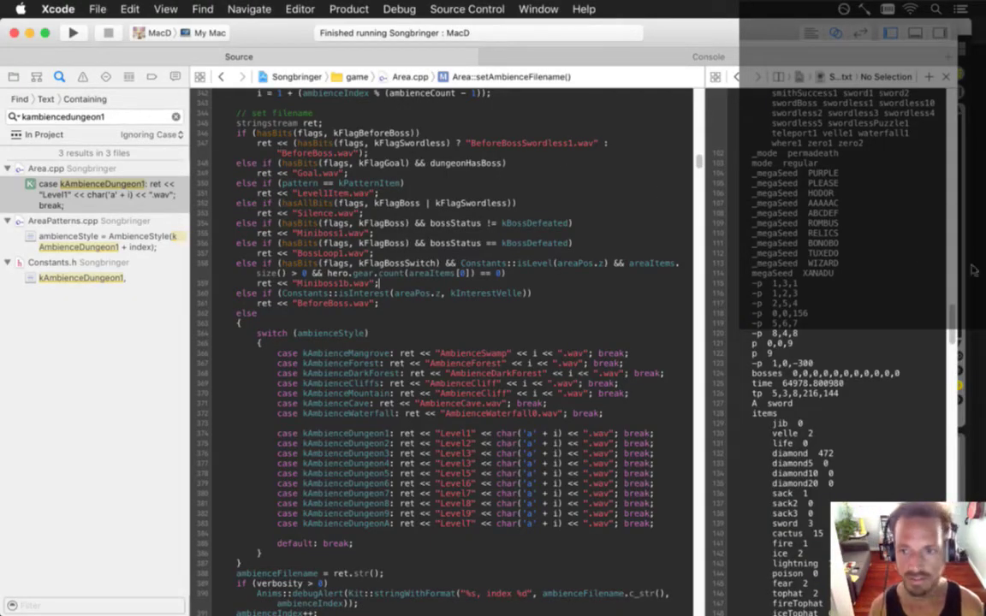
# Set maxFPS to 30 in the settings-mac section at the start of Saves.txt.
pyautogui.click(869, 257)
pyautogui.press('super+Up')
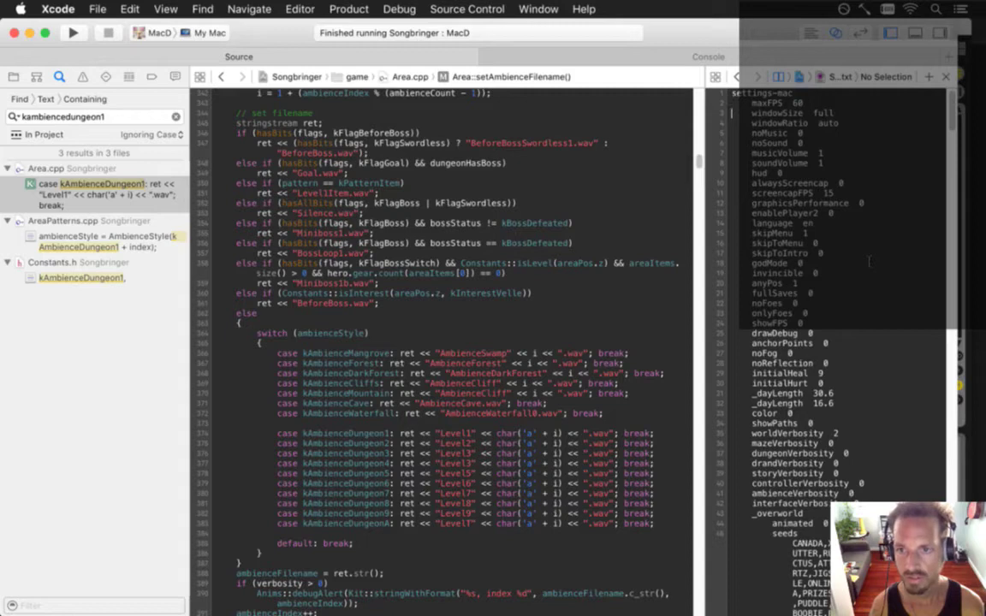
pyautogui.write('3')
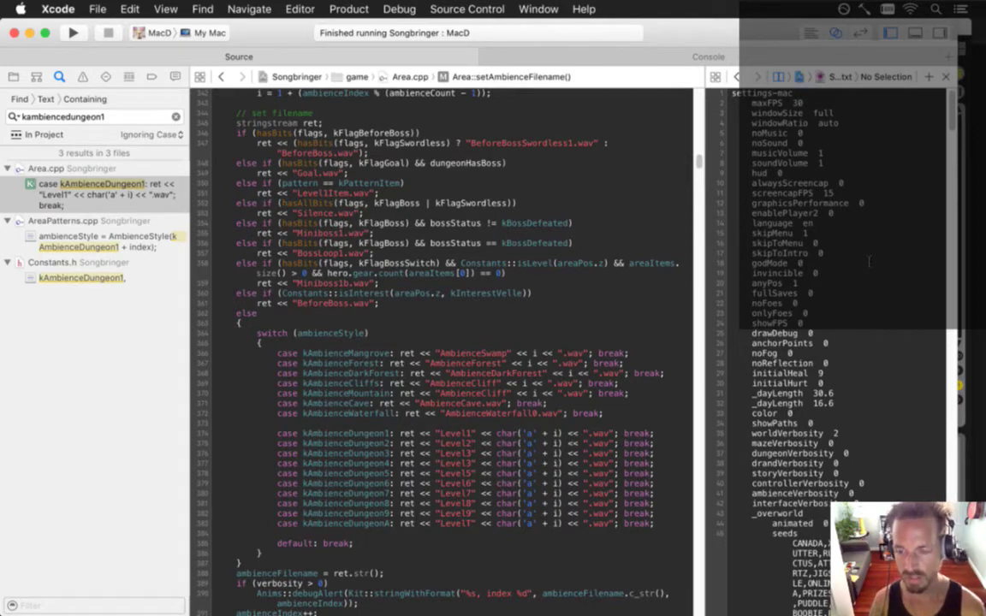
# Check the p position entries below the megaSeed list in Saves.txt, and run the game briefly to test the level.
pyautogui.scroll(-10, 869, 261)
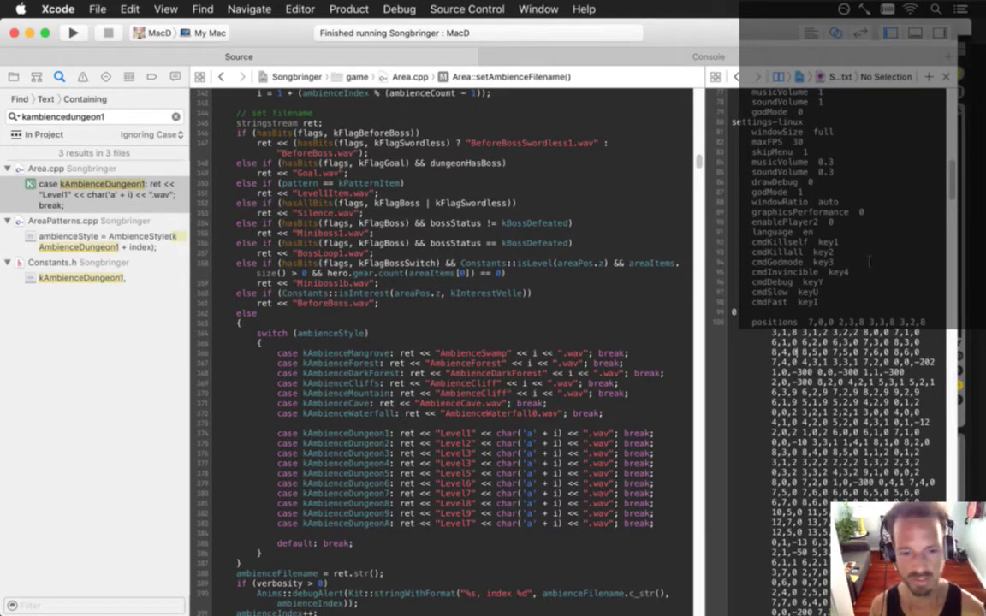
pyautogui.scroll(-15, 869, 261)
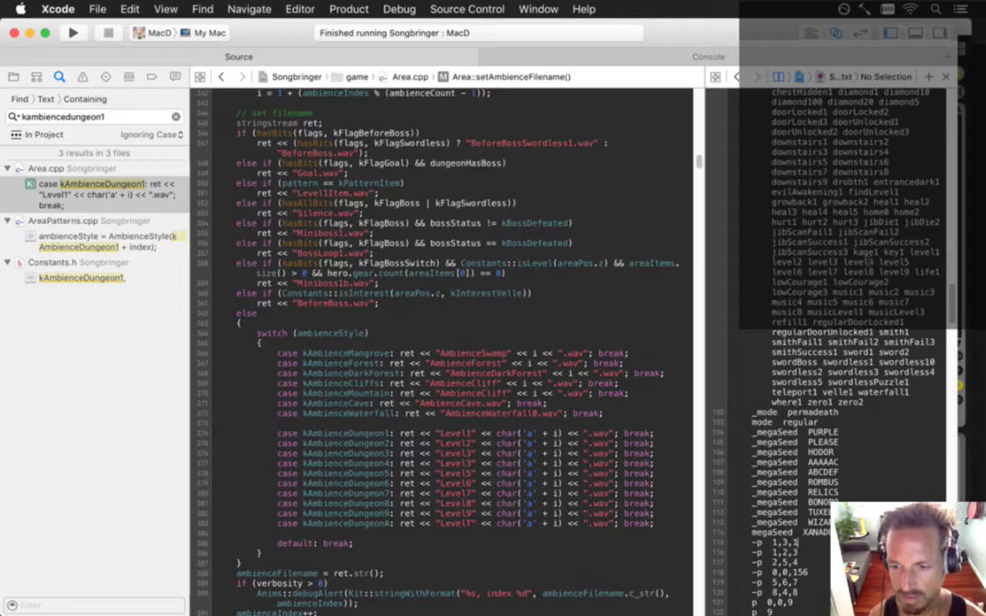
pyautogui.scroll(-3, 798, 542)
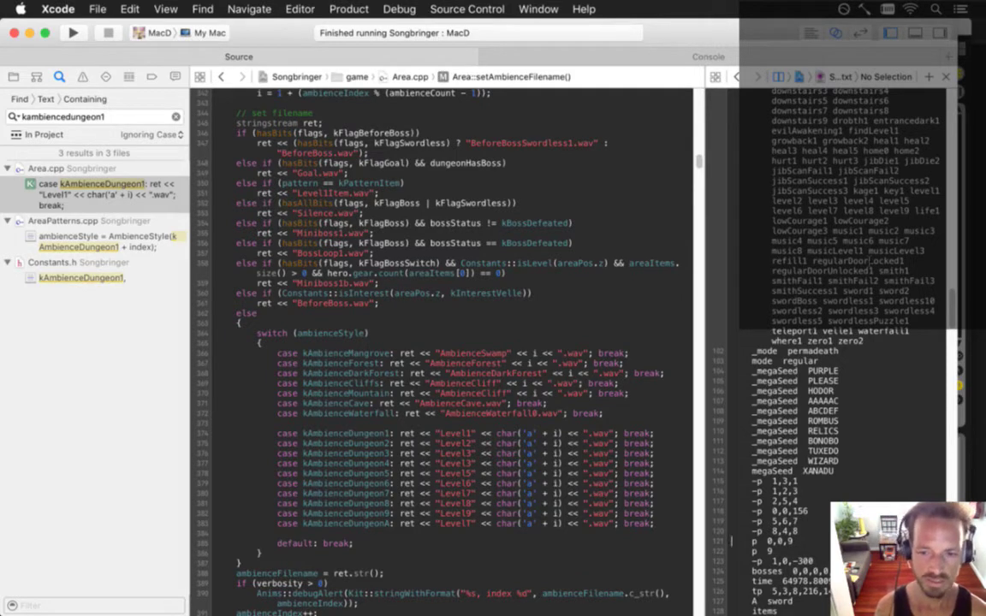
pyautogui.click(732, 541)
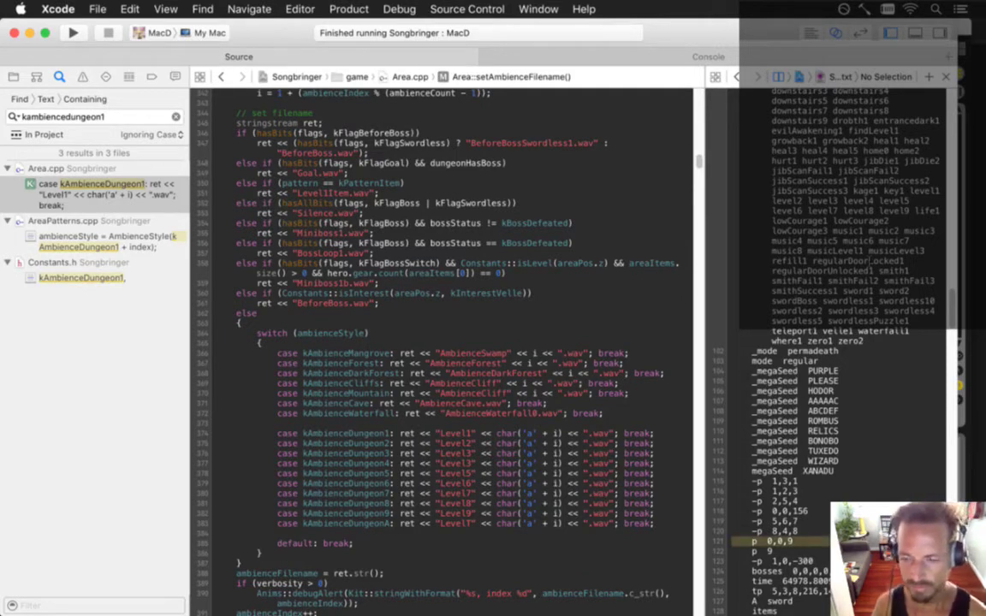
pyautogui.click(732, 551)
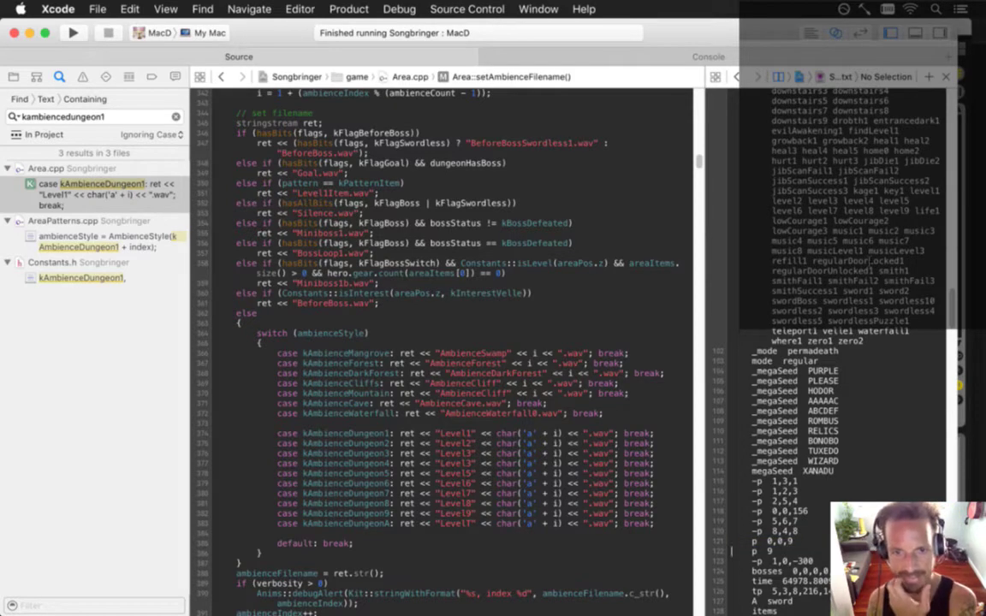
pyautogui.press('super+r')
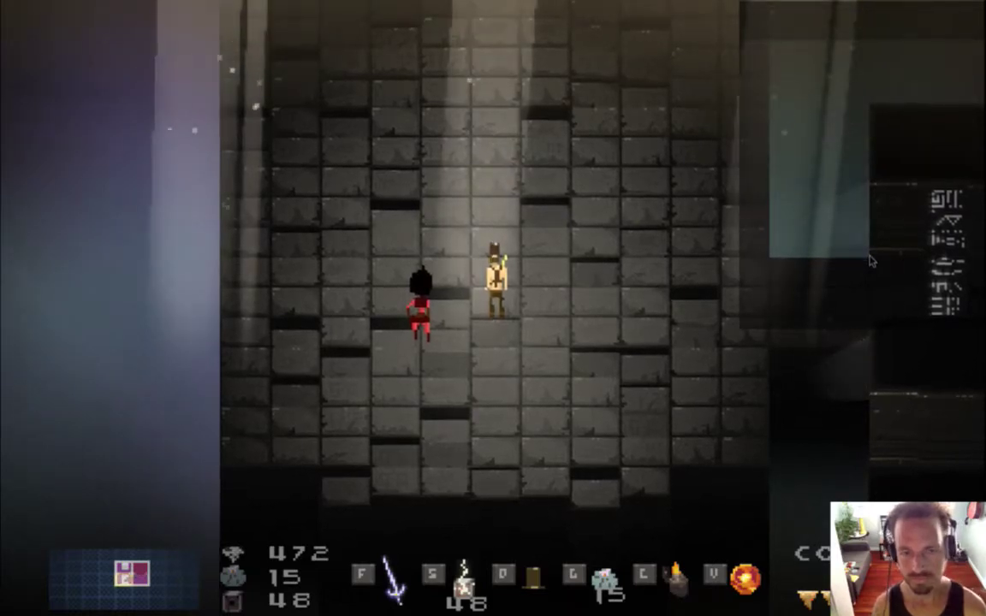
pyautogui.press('super+q')
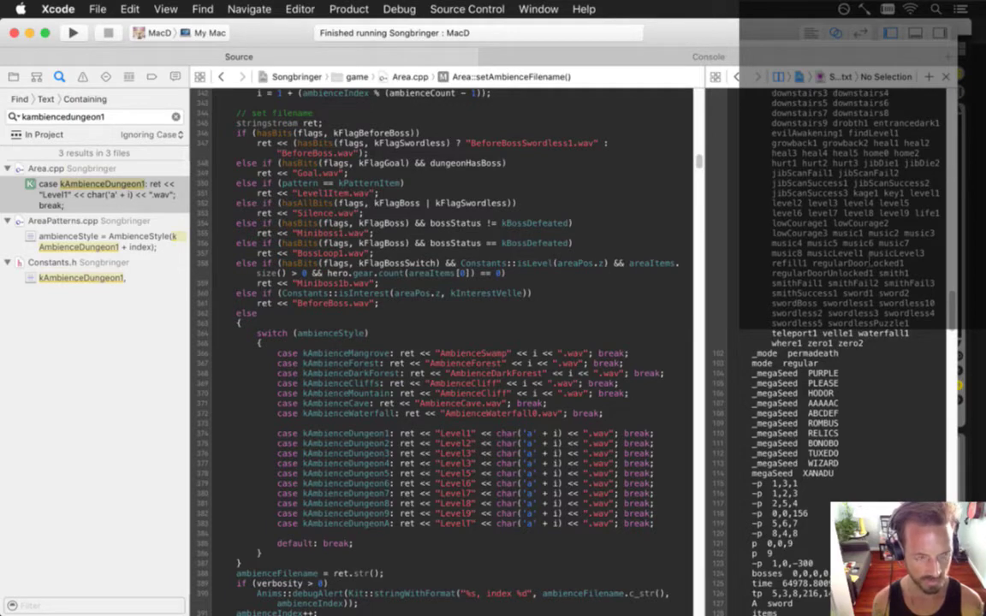
# Switch to Ableton Live, play the LevelTa organ clip from bar 24, and stop playback with the position back at bar 1.
pyautogui.press('super+Tab')
pyautogui.press('super+Tab')
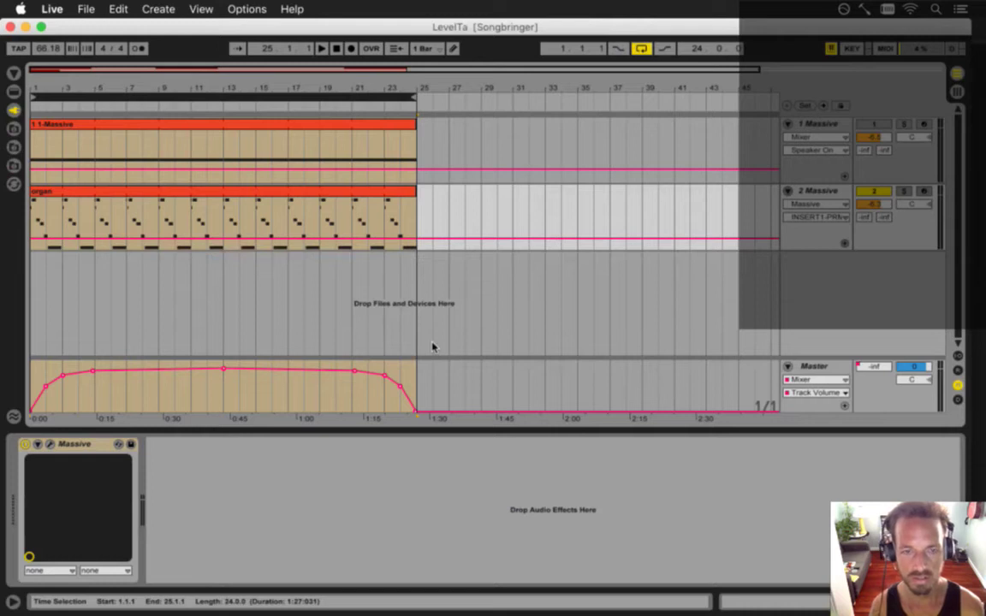
pyautogui.click(392, 220)
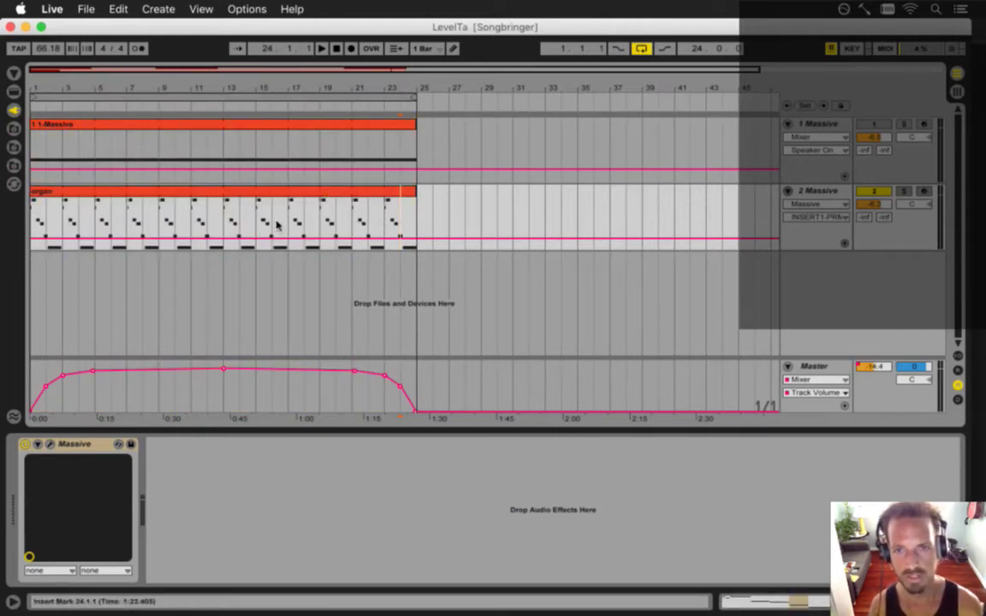
pyautogui.click(338, 50)
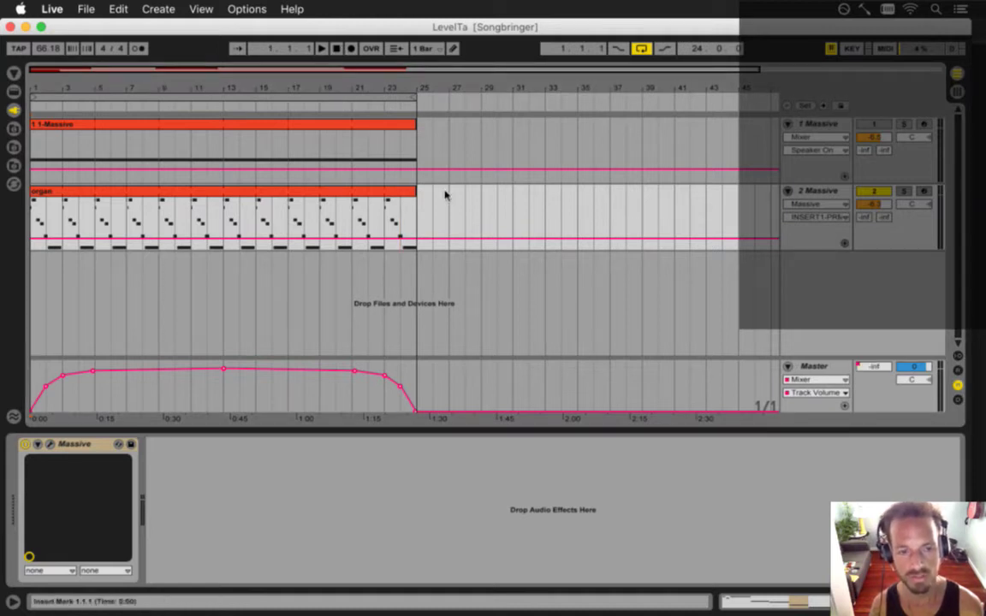
# Switch to Terminal, go up two folders to the Songbringer root, and review the source code diff with the d command.
pyautogui.press('super+Tab')
pyautogui.click(469, 326)
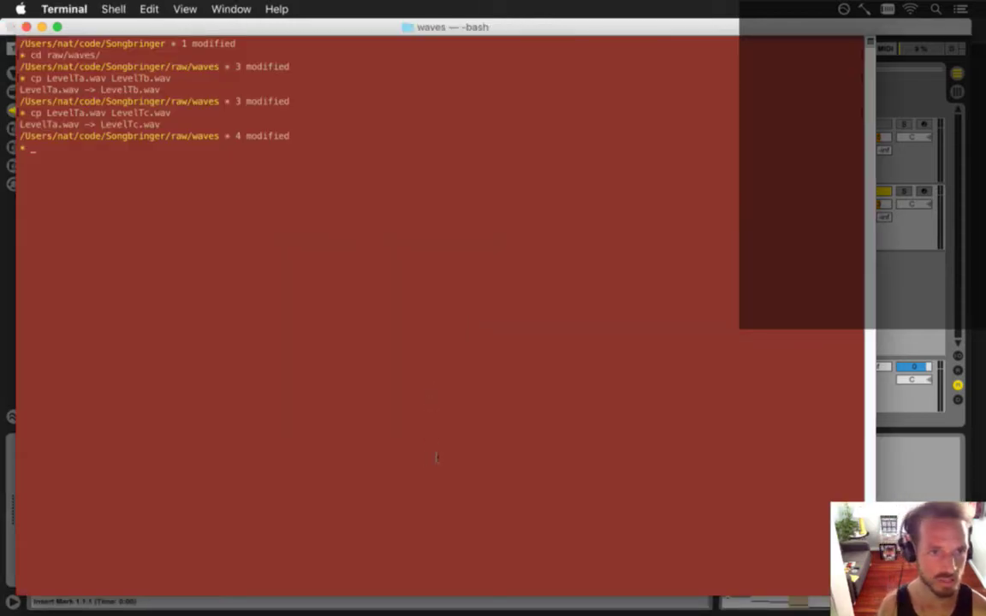
pyautogui.write('cd ../')
pyautogui.press('Return')
pyautogui.write('d')
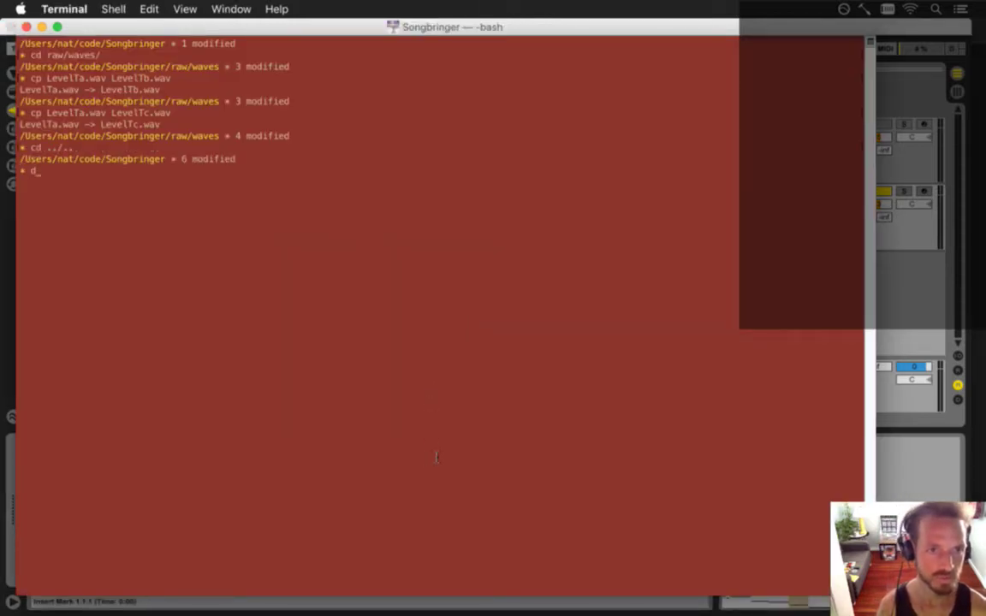
pyautogui.press('Return')
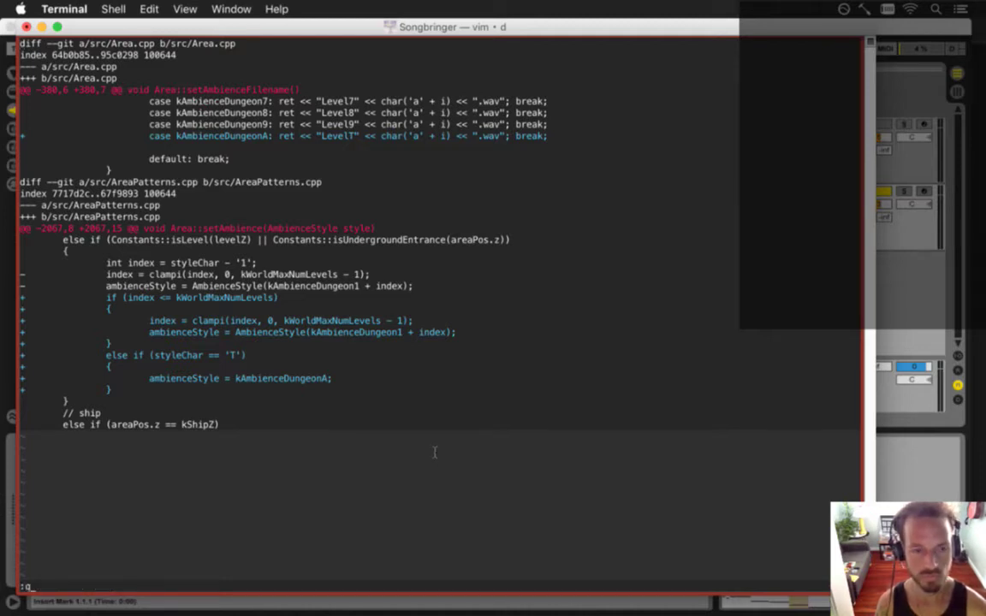
pyautogui.write(':q')
pyautogui.press('Return')
# Show the repository's modified and untracked files with the gs status command.
pyautogui.write('git stat')
pyautogui.press('BackSpace')
pyautogui.press('BackSpace')
pyautogui.press('BackSpace')
pyautogui.press('BackSpace')
pyautogui.press('BackSpace')
pyautogui.press('BackSpace')
pyautogui.press('BackSpace')
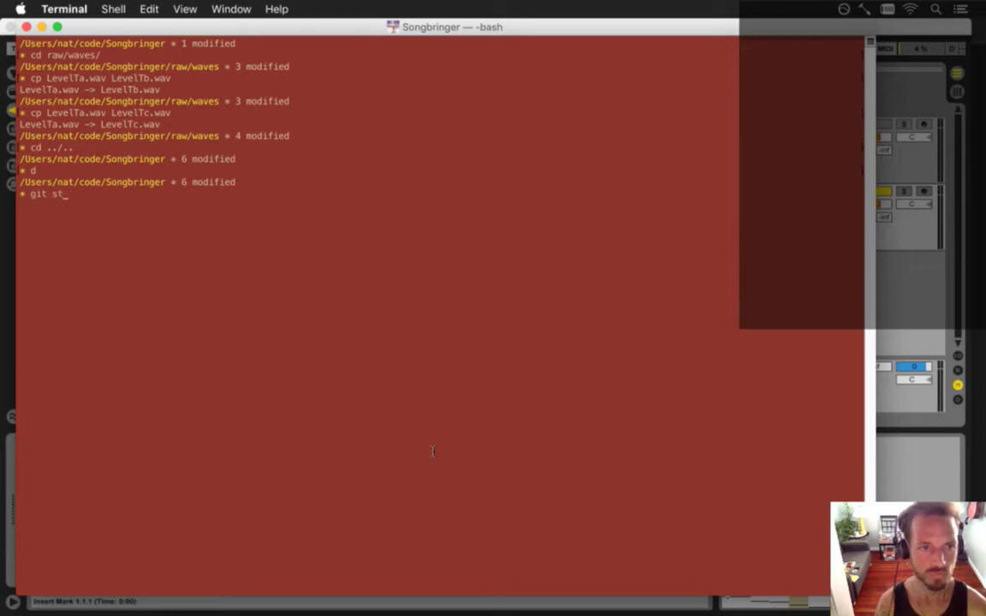
pyautogui.write('s')
pyautogui.press('Return')
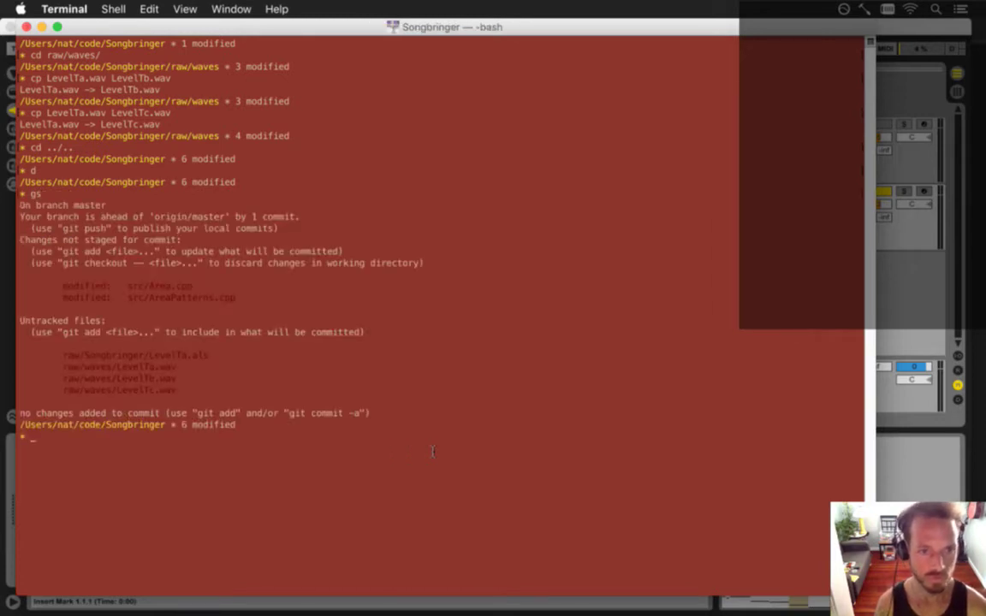
# Stage the new LevelTa project and LevelT wave files with git addall.
pyautogui.write('git')
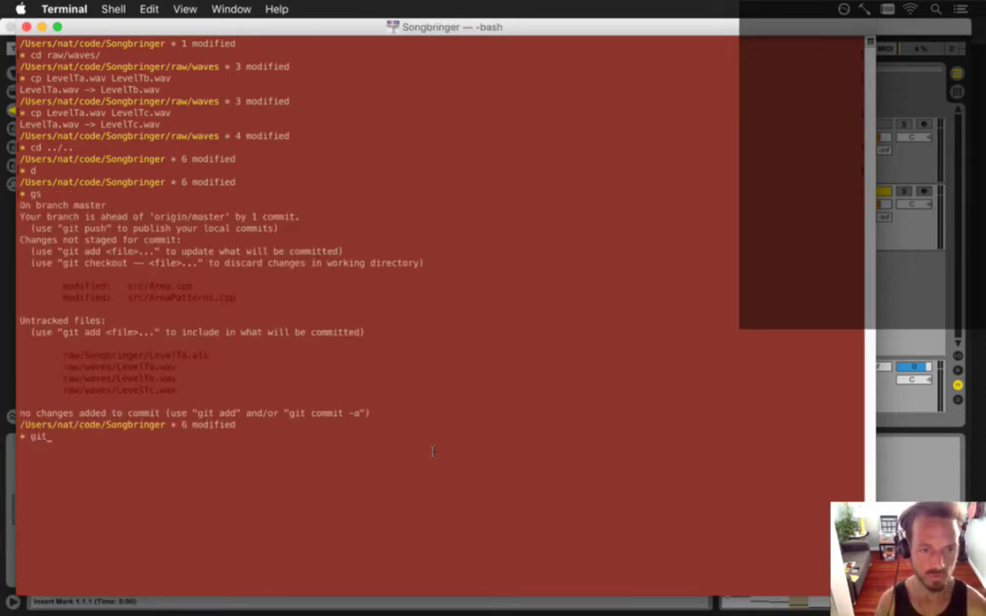
pyautogui.write(' addall')
pyautogui.press('Return')
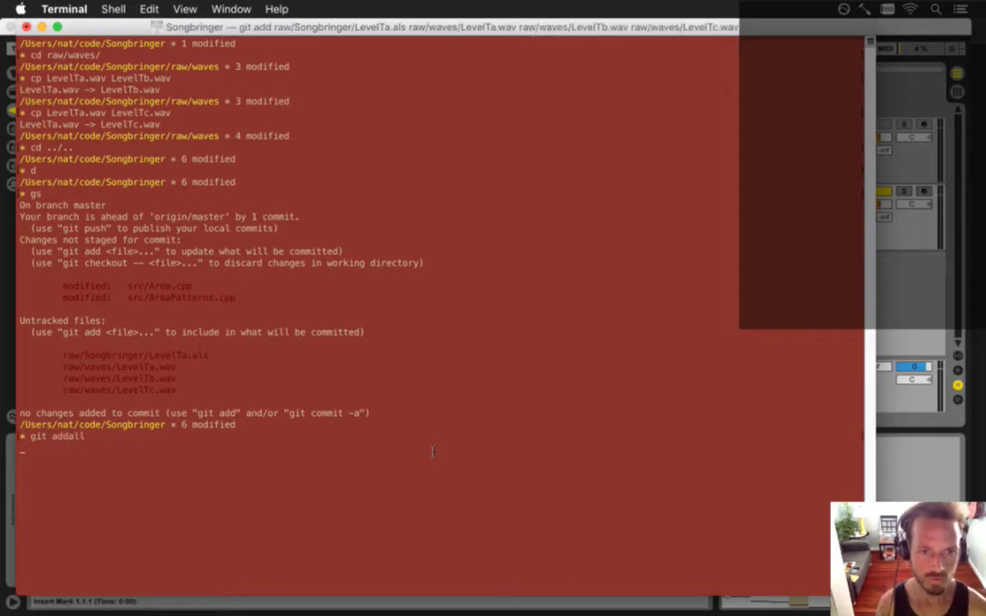
pyautogui.press('super+Tab')
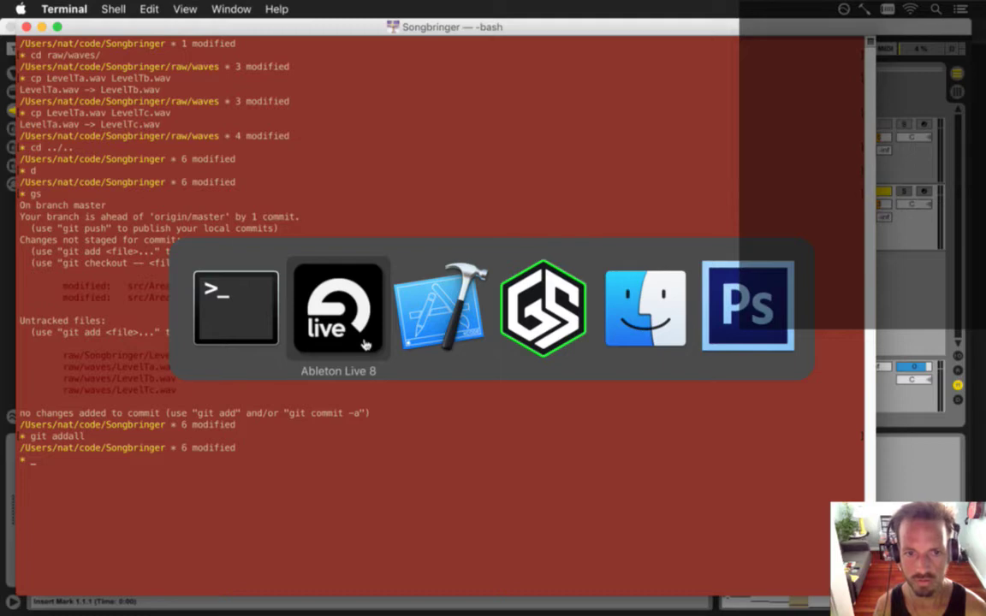
pyautogui.press('super+Tab')
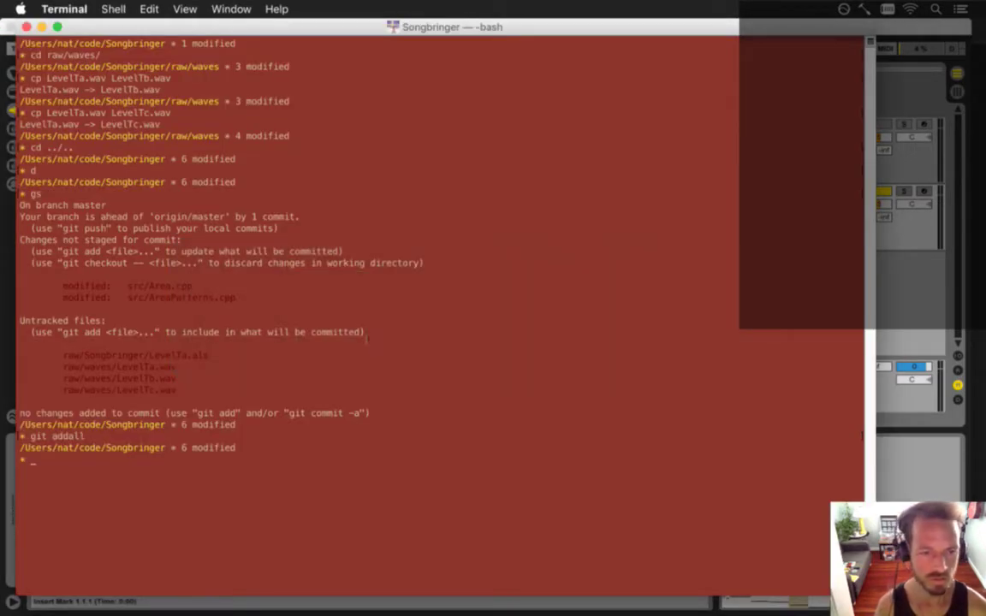
# Commit all changes with gc and the message "tower music started", and push the commit with gp.
pyautogui.write('gc')
pyautogui.press('Return')
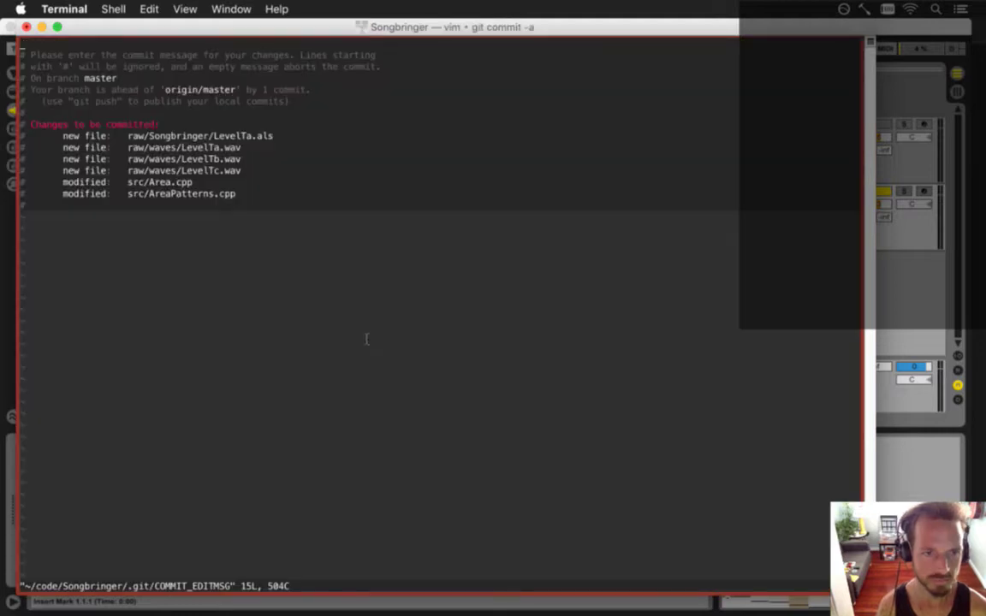
pyautogui.write('iLevel')
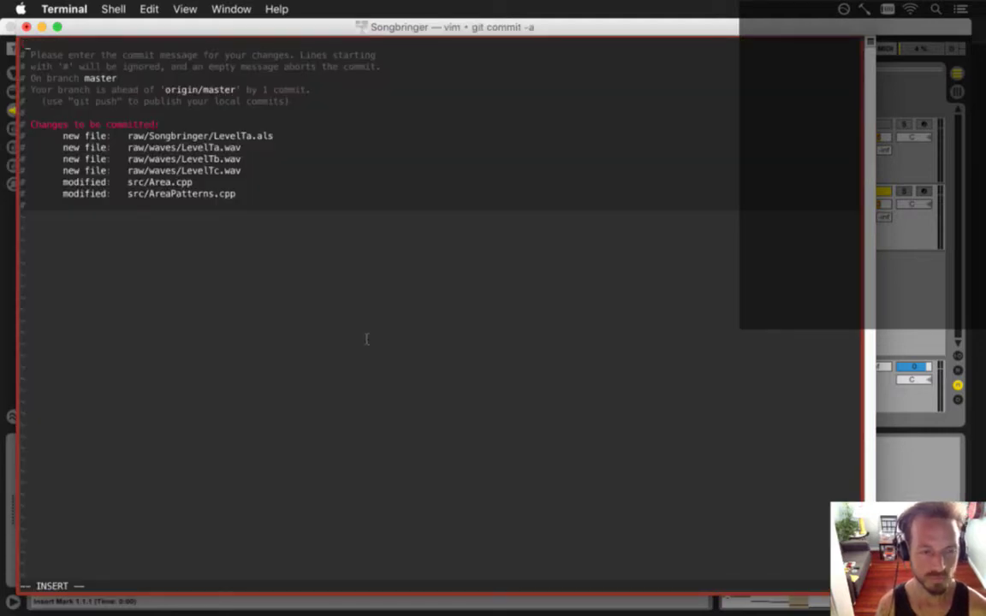
pyautogui.press('BackSpace')
pyautogui.press('BackSpace')
pyautogui.press('BackSpace')
pyautogui.press('BackSpace')
pyautogui.press('BackSpace')
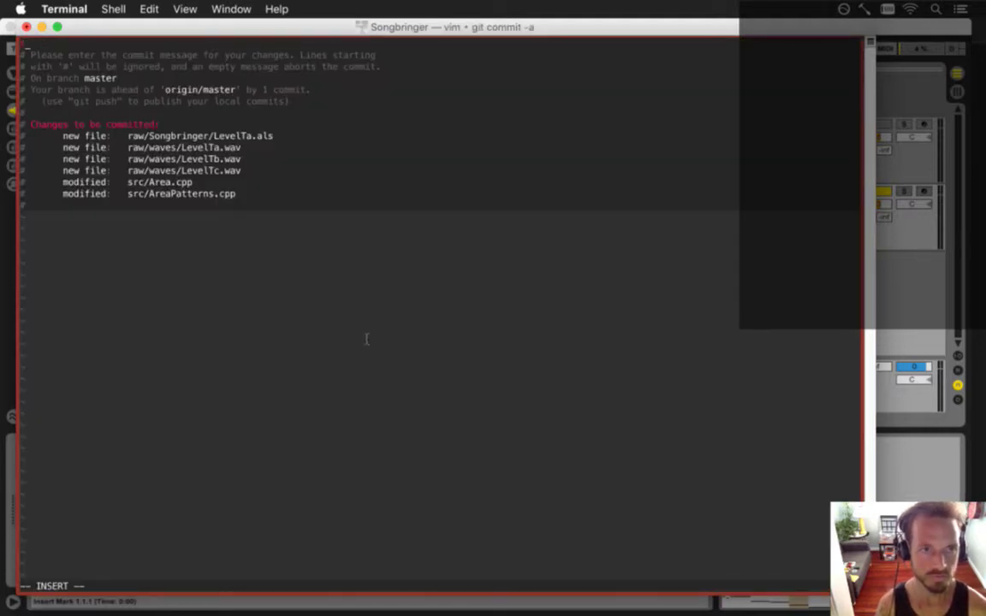
pyautogui.write('tower music started')
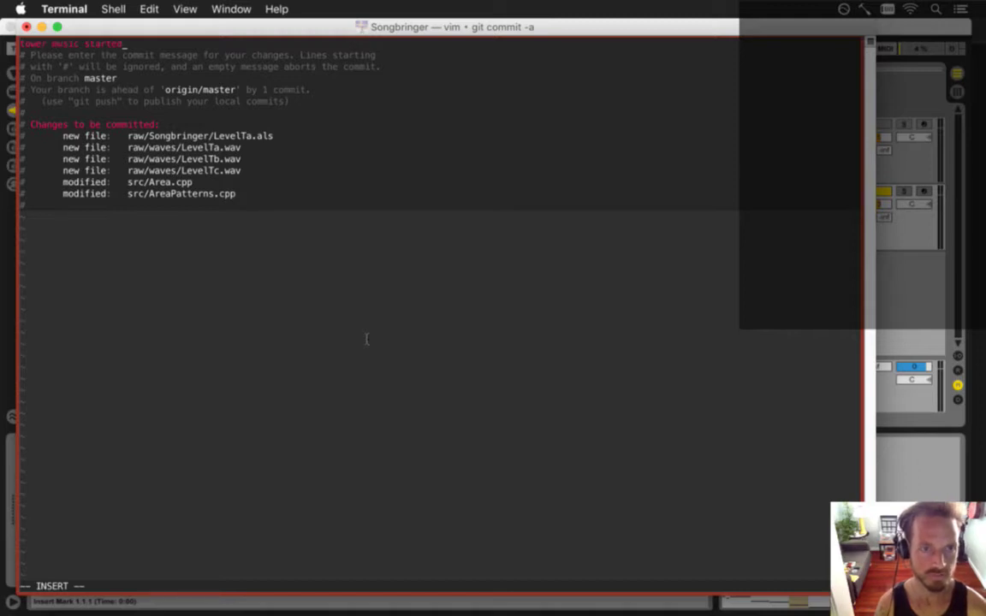
pyautogui.press('Escape')
pyautogui.write(':wq')
pyautogui.press('Return')
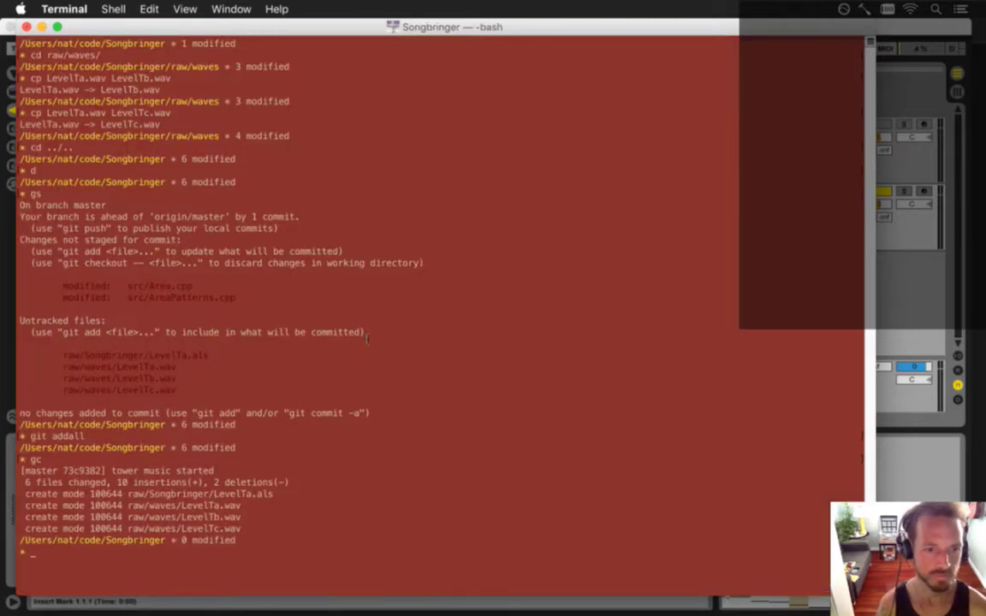
pyautogui.write('gp')
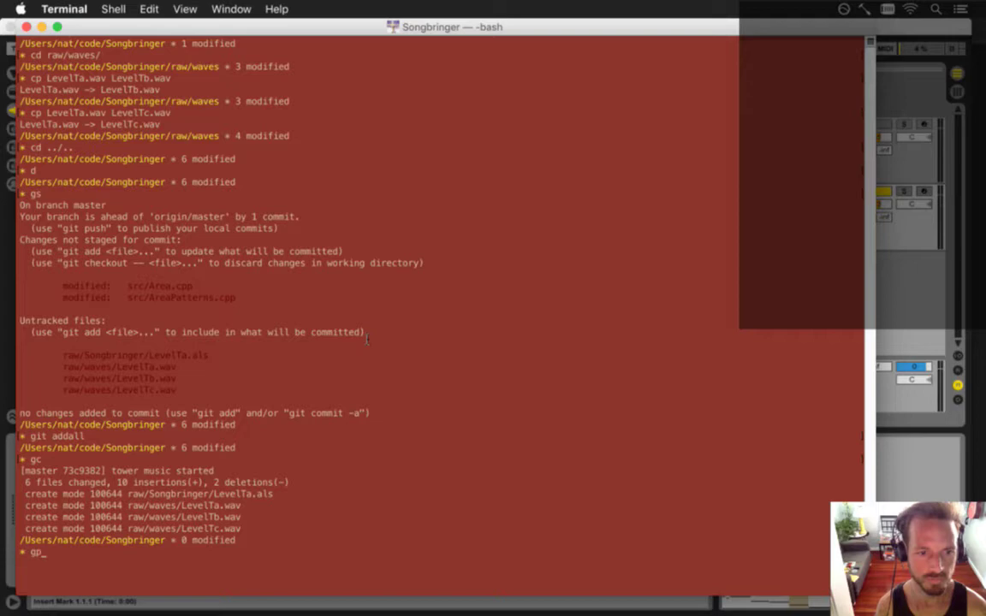
pyautogui.press('Return')
# Switch to Xcode and hide the navigator to widen the code editors.
pyautogui.press('super+Tab')
pyautogui.press('super+Tab')
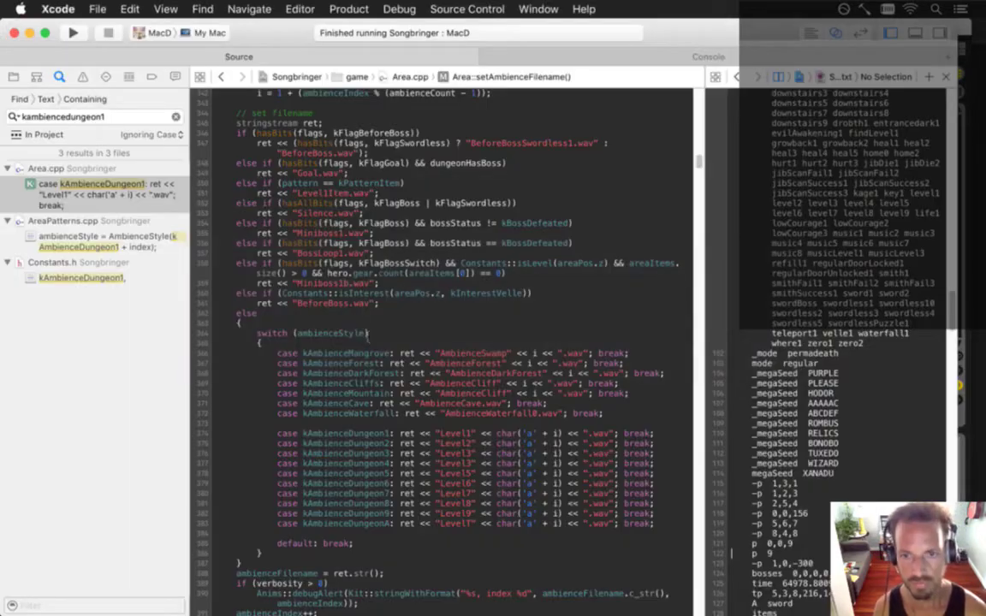
pyautogui.press('super+0')
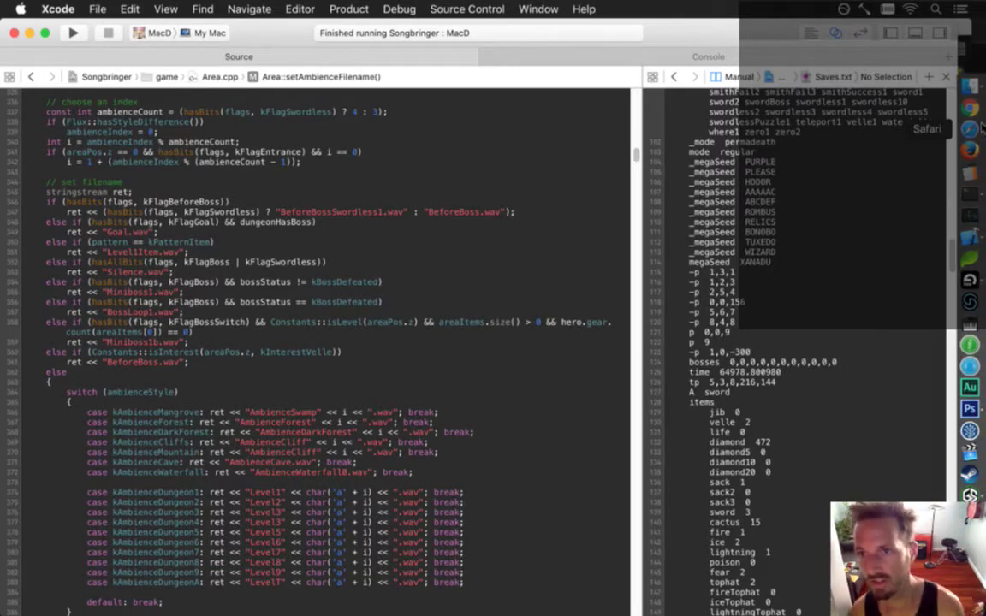
# Switch to Safari, open the Wizard Fu Twitch Chat bookmark, and hide Safari again.
pyautogui.click(980, 127)
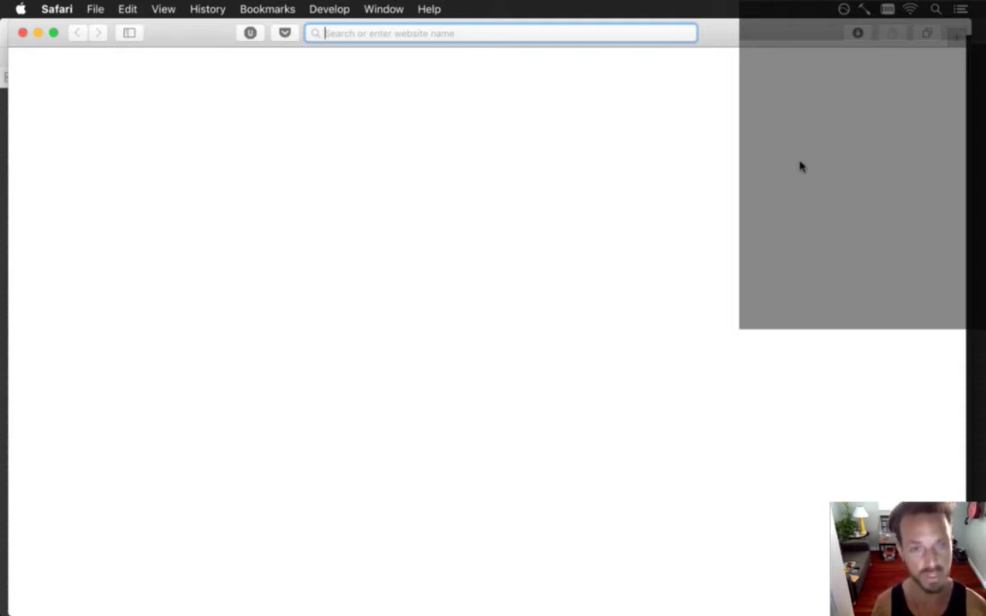
pyautogui.write('twitter.com')
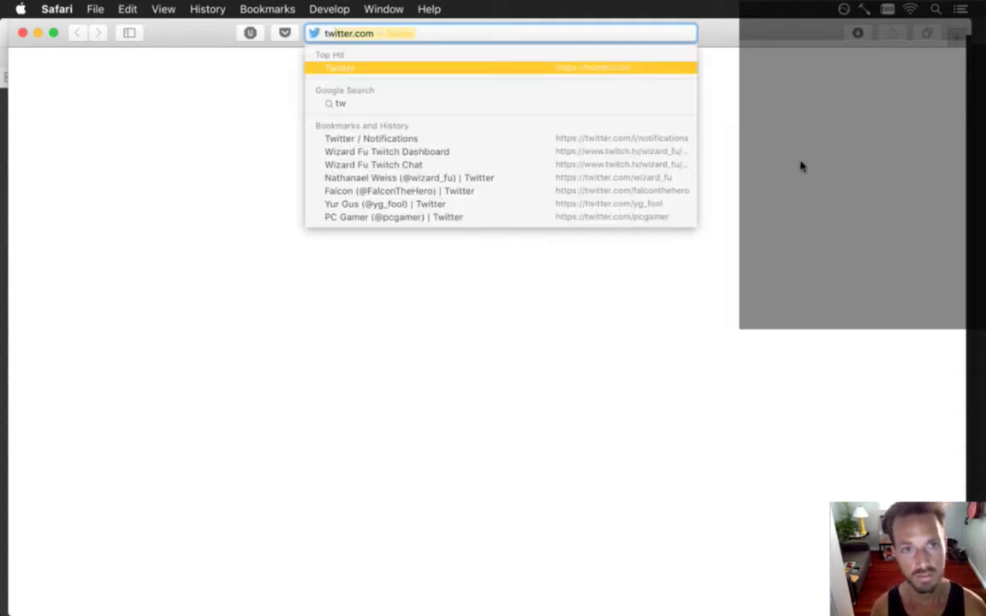
pyautogui.click(268, 8)
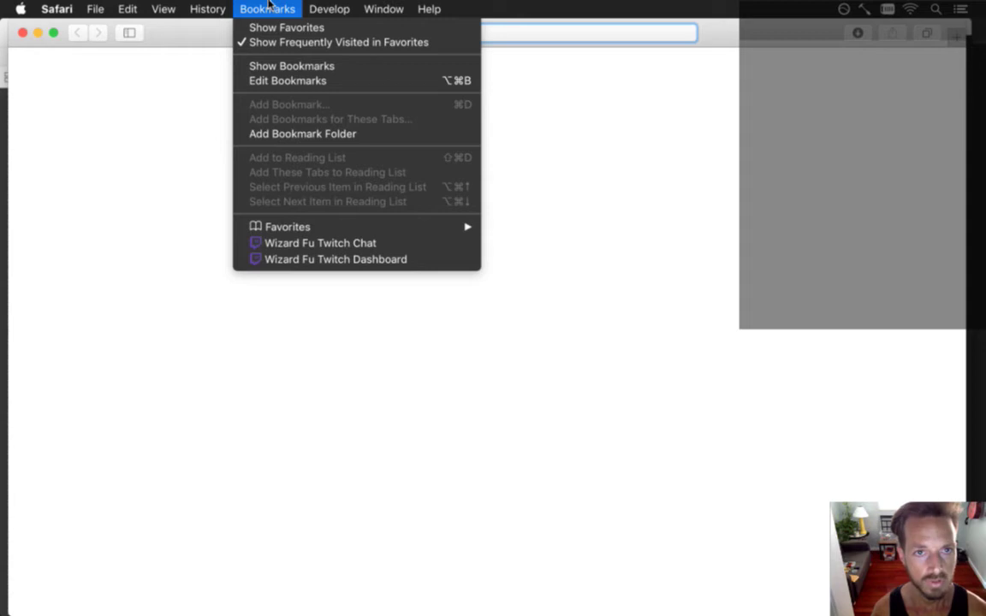
pyautogui.click(316, 246)
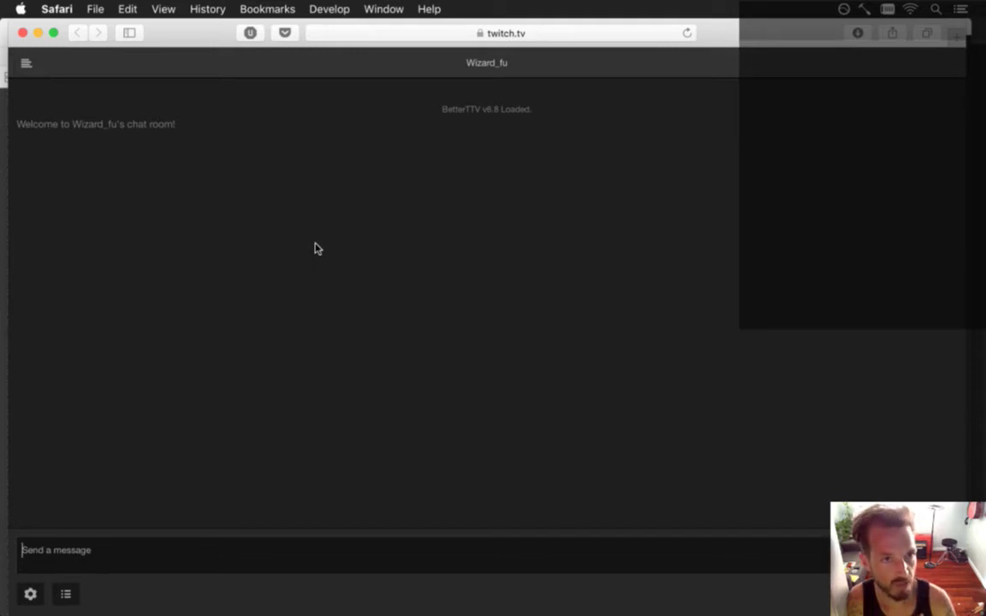
pyautogui.press('super+h')
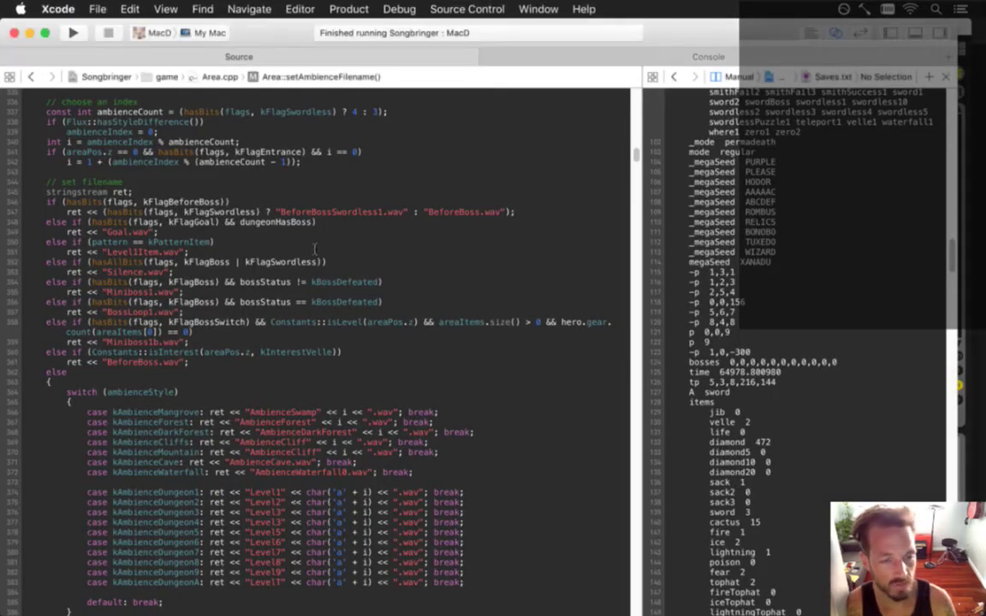
# Switch to Gameshow to check the live stream, and minimize its window.
pyautogui.moveTo(981, 409)
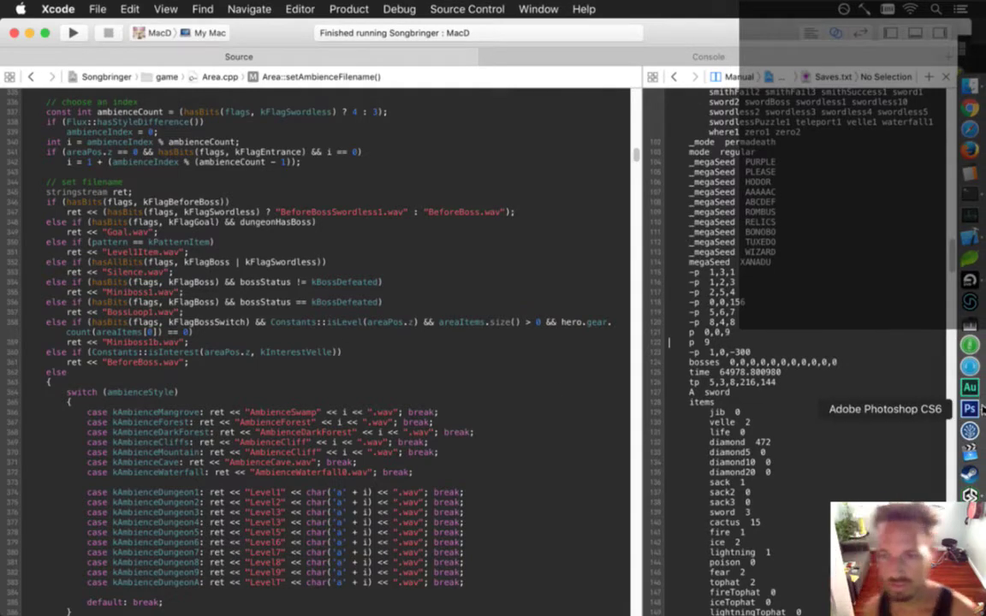
pyautogui.click(974, 577)
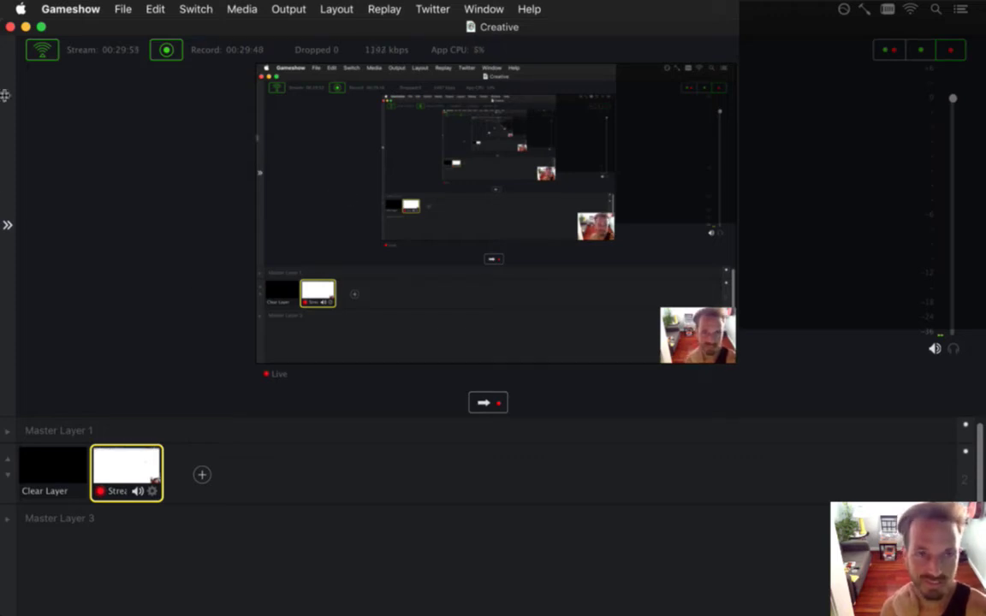
pyautogui.click(26, 26)
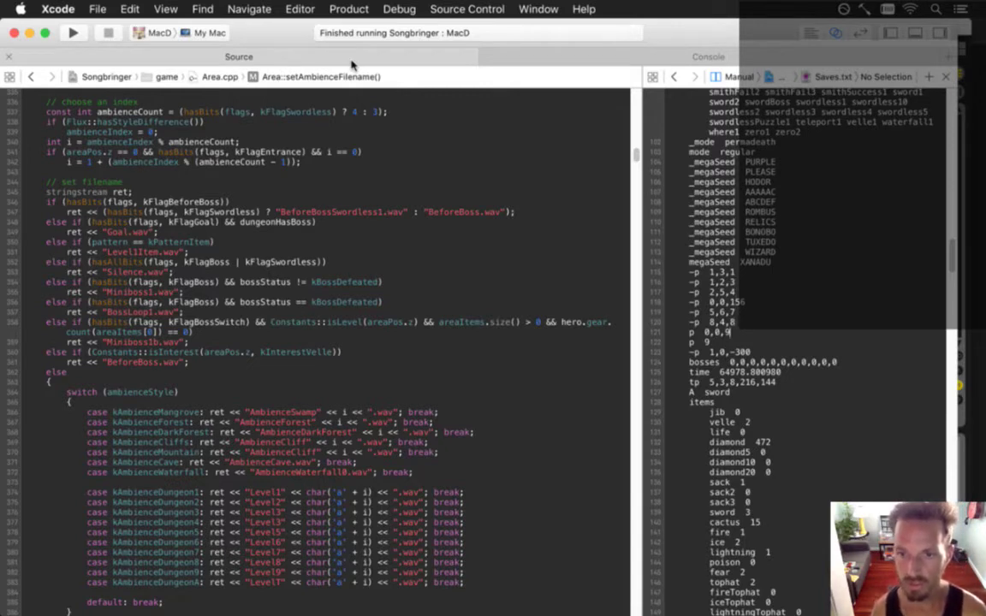
# Set the active three-value p position entry in Saves.txt to 15,7,0.
pyautogui.press('BackSpace')
pyautogui.press('BackSpace')
pyautogui.press('BackSpace')
pyautogui.press('BackSpace')
pyautogui.press('BackSpace')
pyautogui.write('15.7.0')
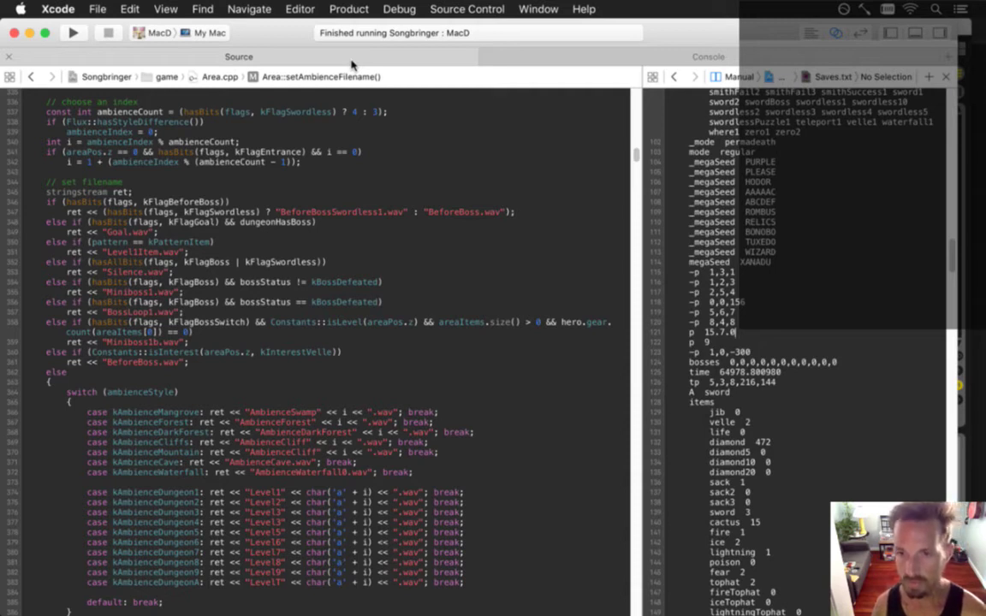
pyautogui.press('BackSpace')
pyautogui.press('BackSpace')
pyautogui.press('BackSpace')
pyautogui.press('BackSpace')
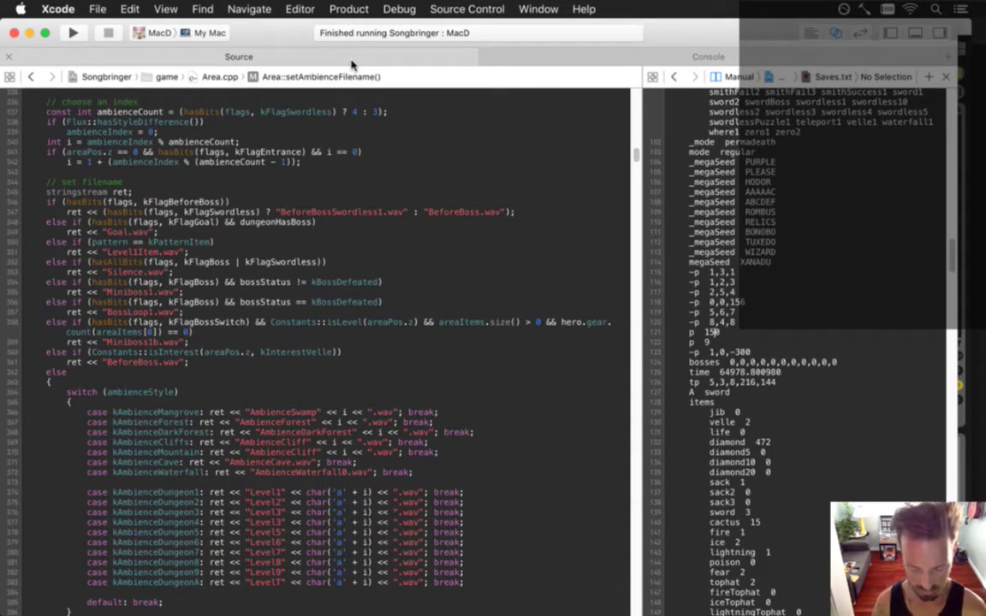
pyautogui.write(',7,0')
pyautogui.press('Down')
pyautogui.press('Down')
pyautogui.press('Down')
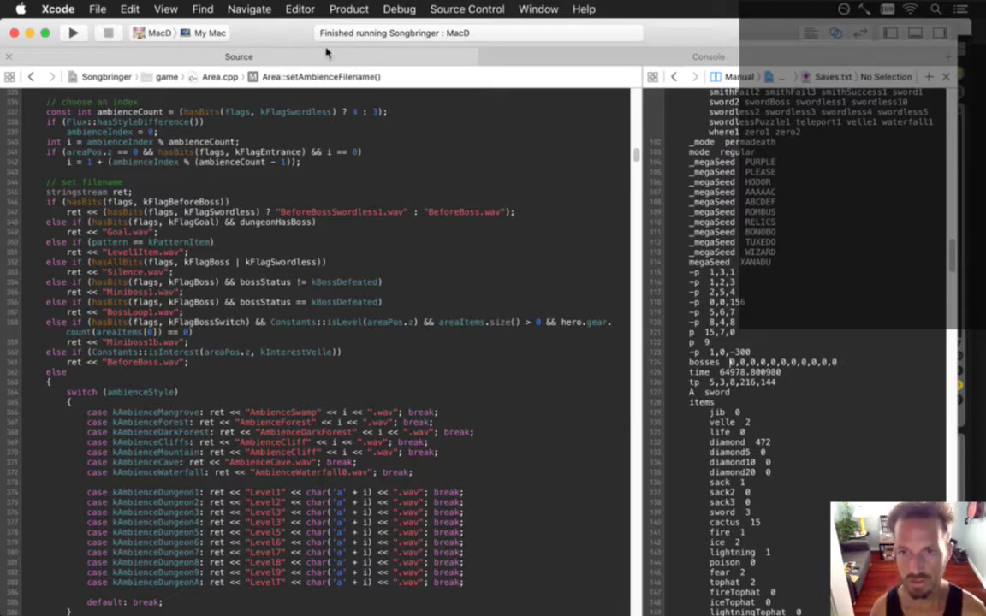
# In World.txt, remove entranceStairs from the tower1 flags so only boss is left, and save the file.
pyautogui.press('ctrl+super+Left')
pyautogui.press('ctrl+super+Left')
pyautogui.press('ctrl+super+Left')
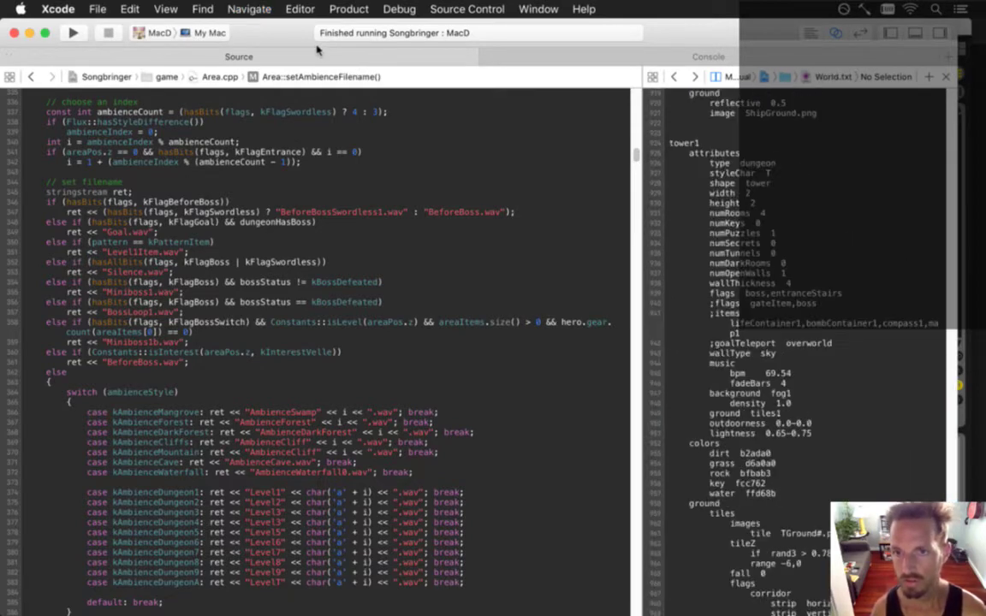
pyautogui.press('Up')
pyautogui.press('Up')
pyautogui.press('Up')
pyautogui.press('Up')
pyautogui.press('Up')
pyautogui.press('Up')
pyautogui.press('Up')
pyautogui.press('Up')
pyautogui.press('Up')
pyautogui.press('Up')
pyautogui.press('Up')
pyautogui.press('Up')
pyautogui.press('Up')
pyautogui.press('Up')
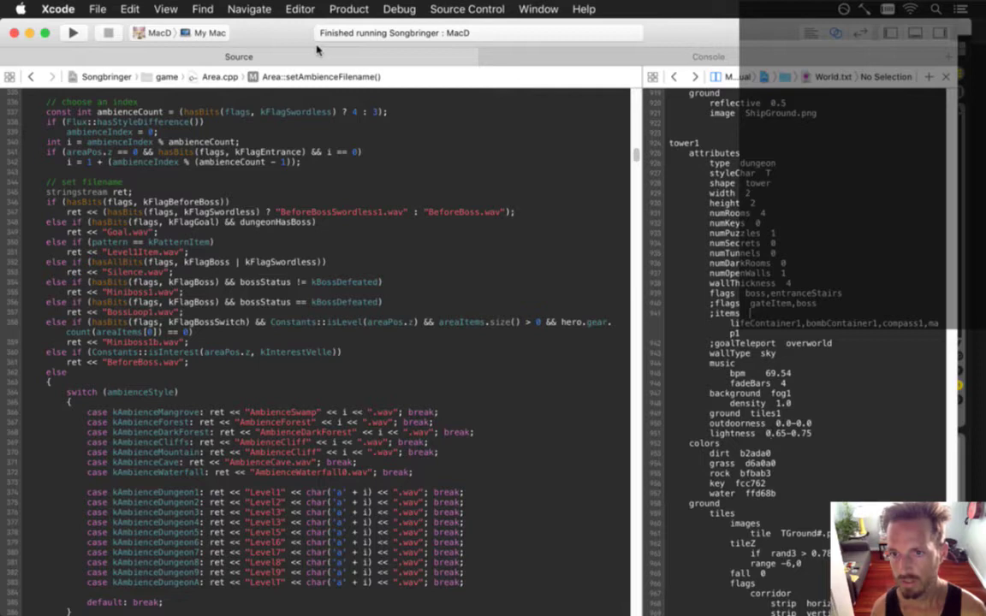
pyautogui.press('shift+super+Right')
pyautogui.press('BackSpace')
pyautogui.press('super+s')
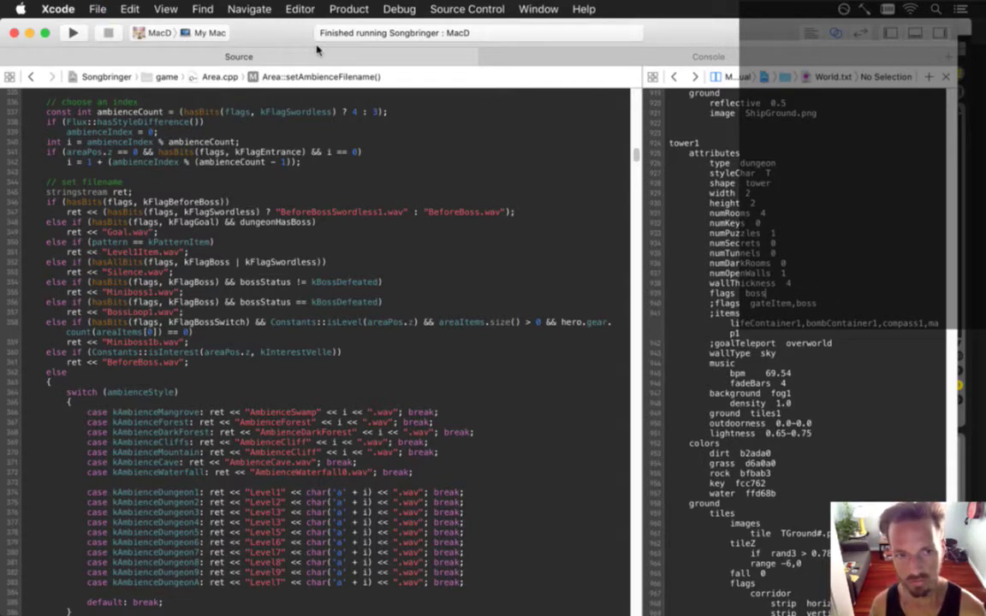
# Run Songbringer to look at the tower entrance area, quit the game, and return to World.txt.
pyautogui.press('super+r')
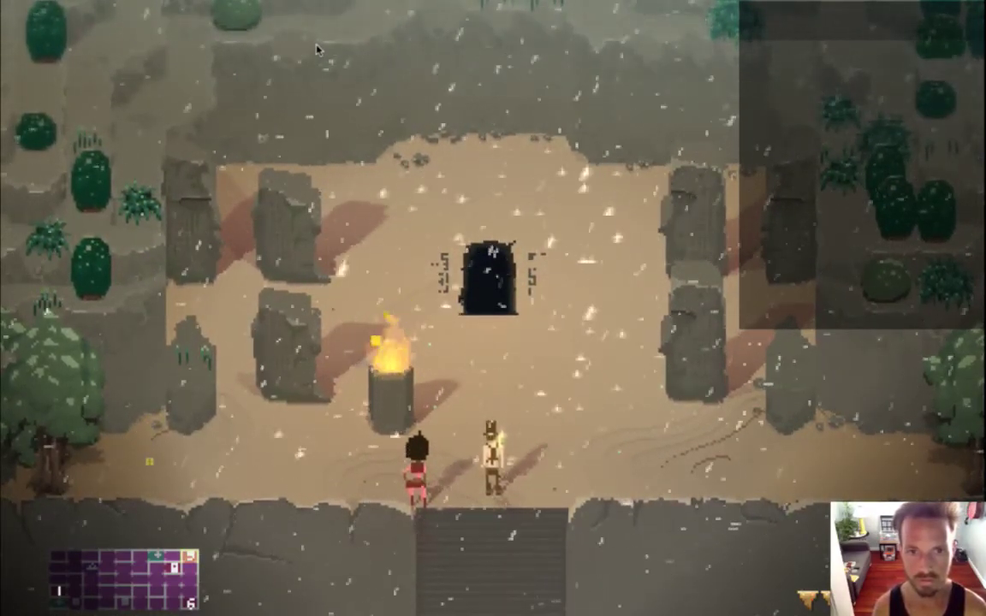
pyautogui.press('super+q')
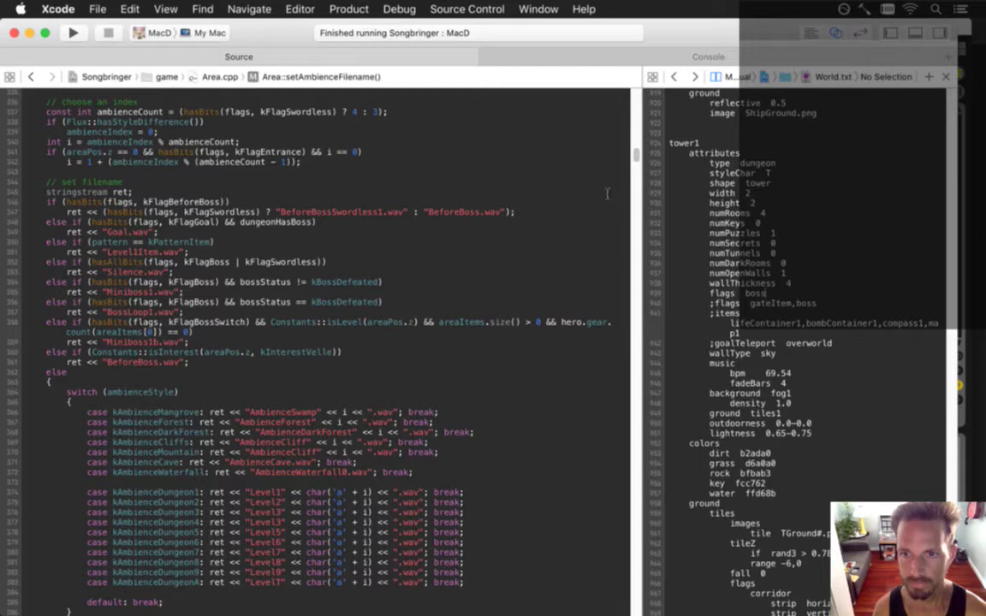
pyautogui.click(690, 113)
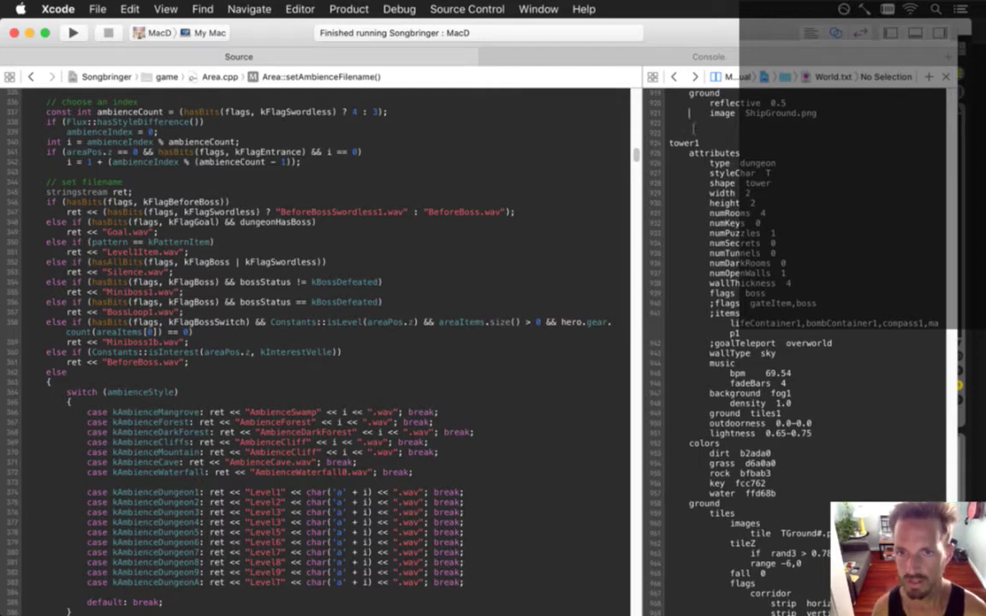
# Switch to Finder and duplicate 1Entrance.psd in the Shadow folder.
pyautogui.press('super+Tab')
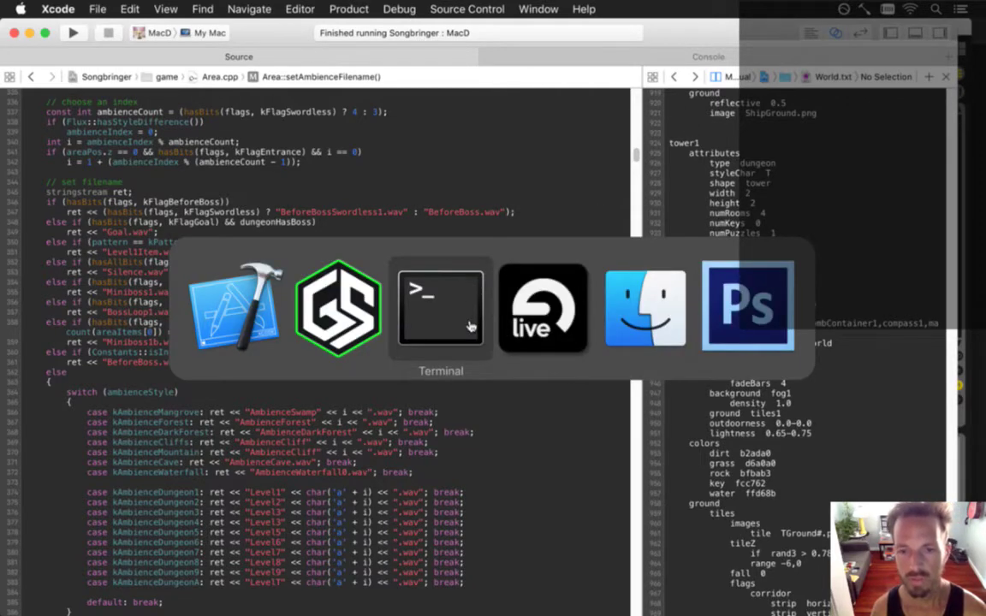
pyautogui.press('super+Tab')
pyautogui.press('super+Tab')
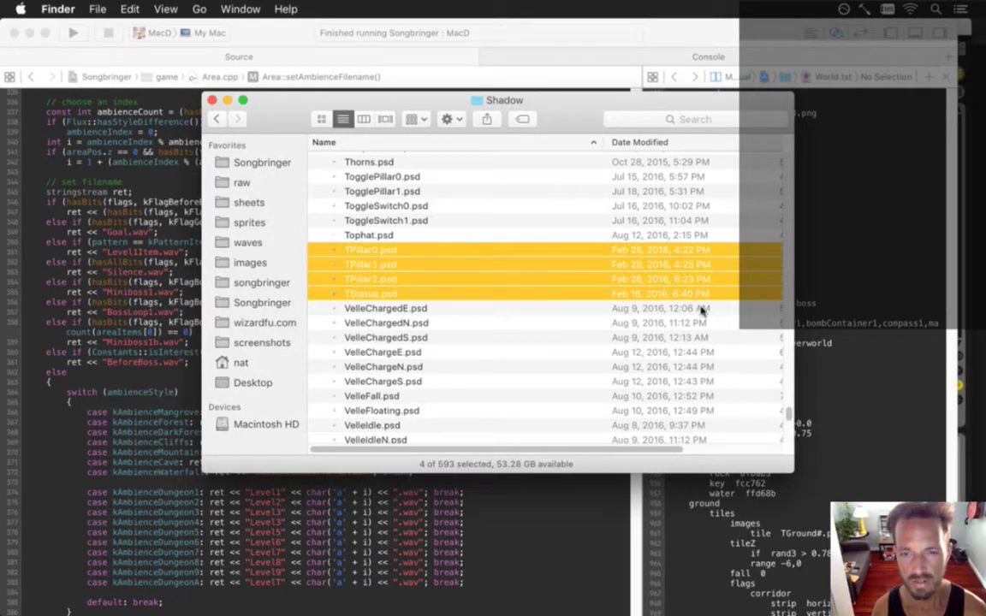
pyautogui.moveTo(789, 409); pyautogui.dragTo(789, 162)
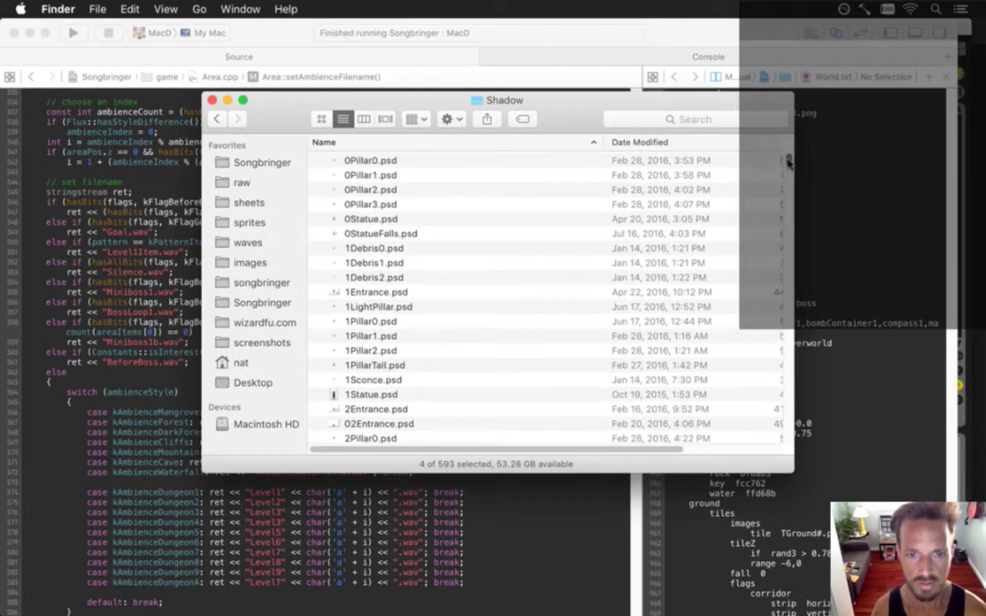
pyautogui.click(428, 292)
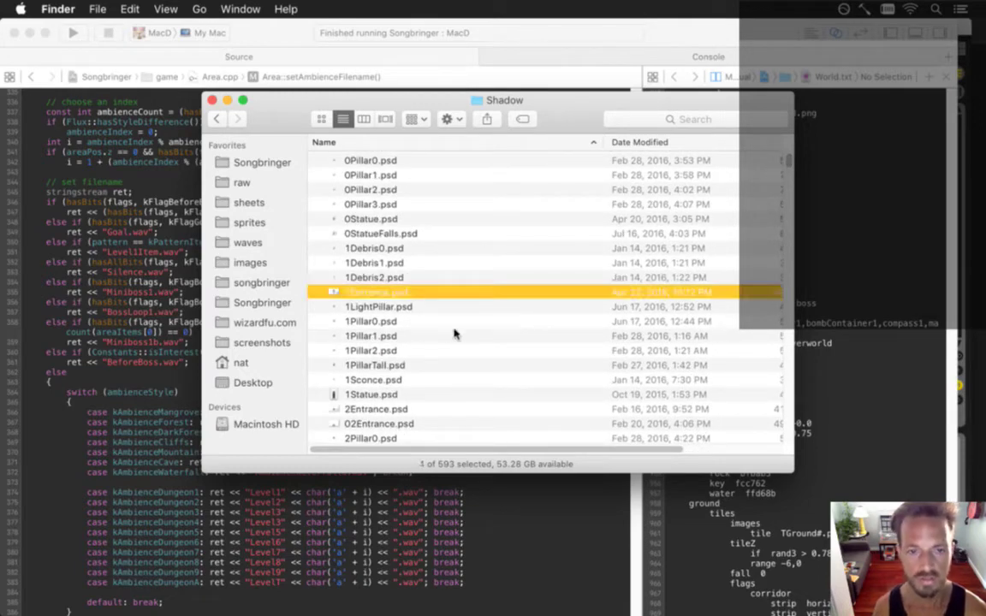
pyautogui.press('super+d')
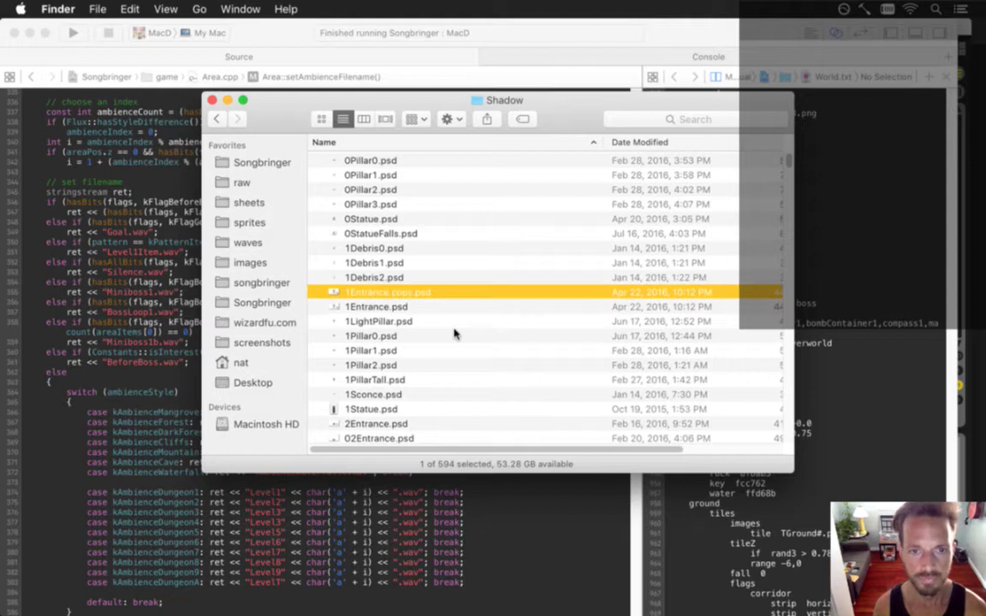
# Rename the duplicated entrance file as TEntrance.psd.
pyautogui.press('Return')
pyautogui.press('BackSpace')
pyautogui.press('BackSpace')
pyautogui.press('BackSpace')
pyautogui.press('BackSpace')
pyautogui.press('BackSpace')
pyautogui.press('Up')
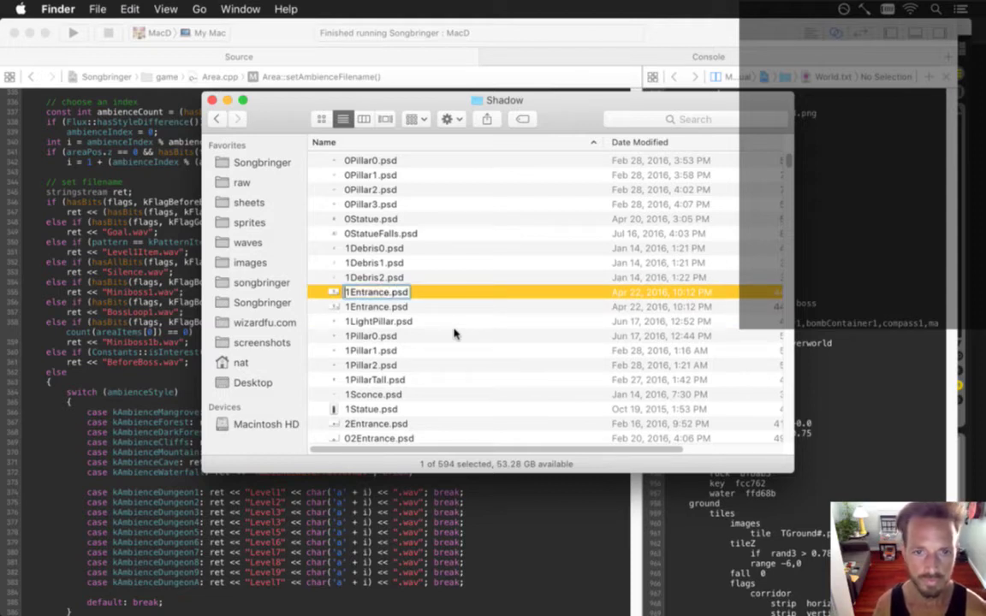
pyautogui.press('Delete')
pyautogui.write('T')
pyautogui.press('Return')
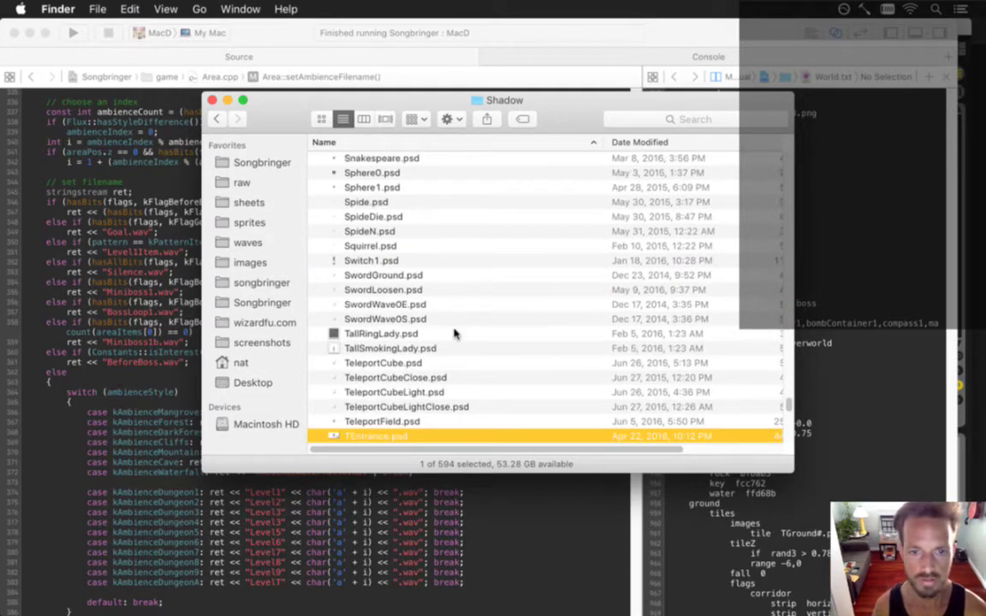
# Open TEntrance.psd in Photoshop and inspect the artwork with its slice outlines hidden and shown again.
pyautogui.doubleClick(373, 437)
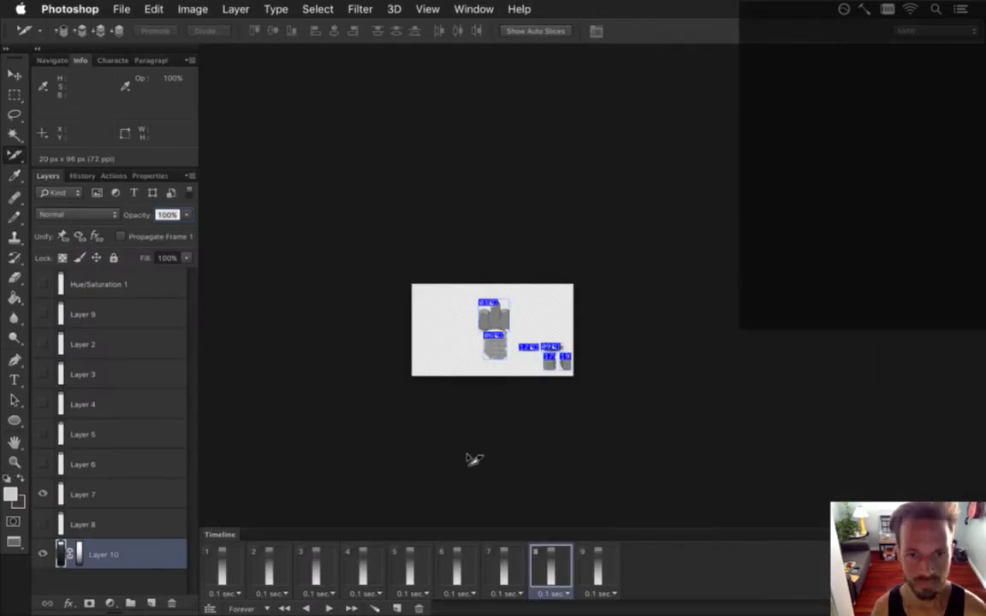
pyautogui.moveTo(486, 346); pyautogui.dragTo(536, 359)
pyautogui.click(536, 360)
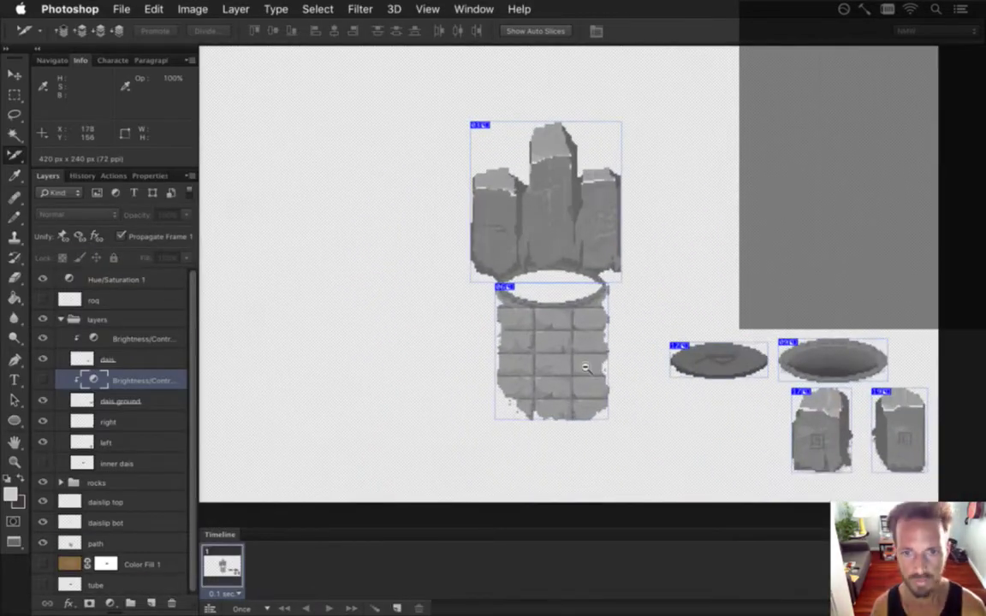
pyautogui.press('super+h')
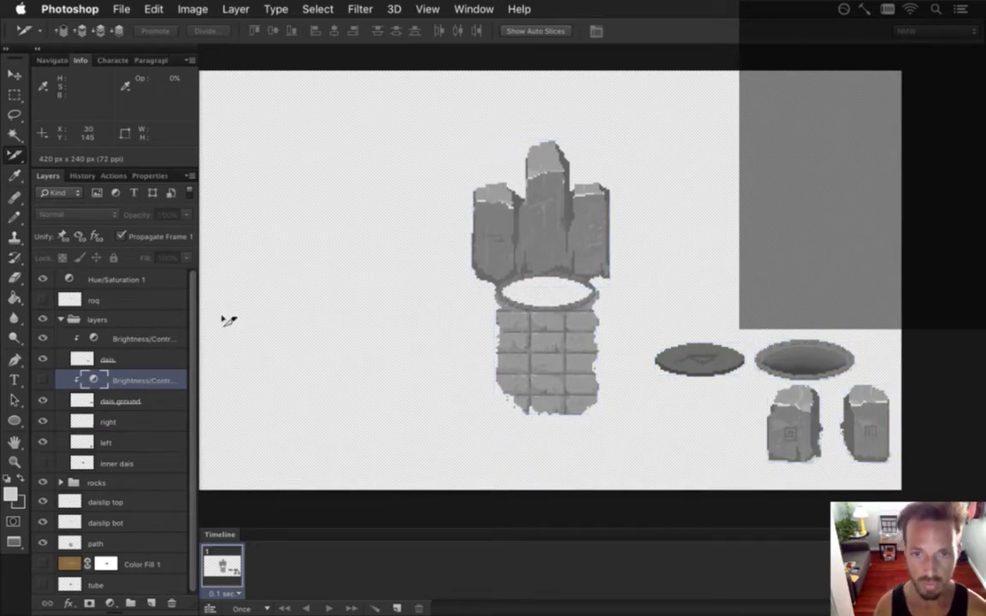
pyautogui.press('super+h')
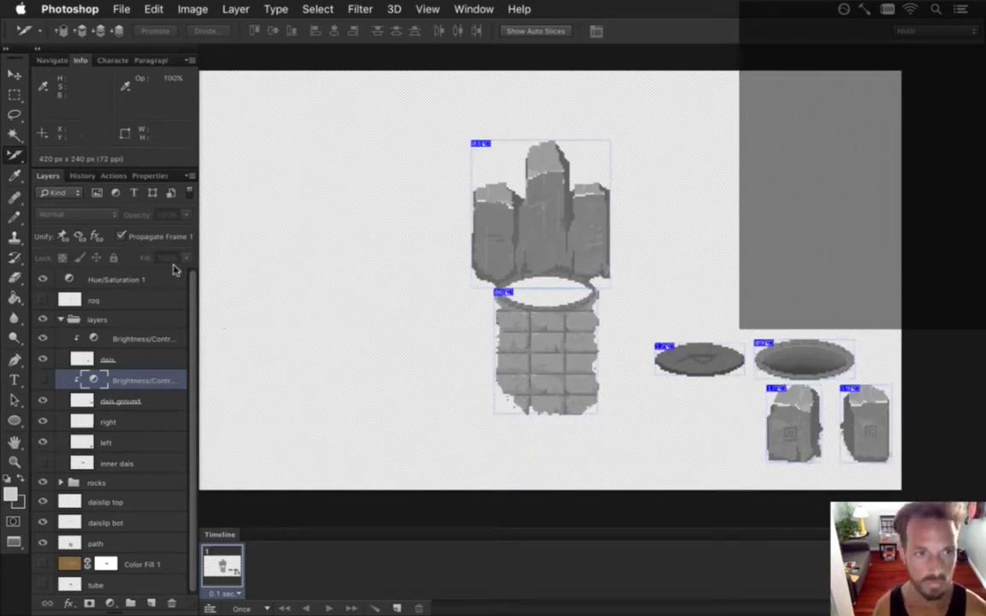
# Rename the slice around the stone path as TEntrancePath.
pyautogui.doubleClick(537, 306)
pyautogui.click(619, 308)
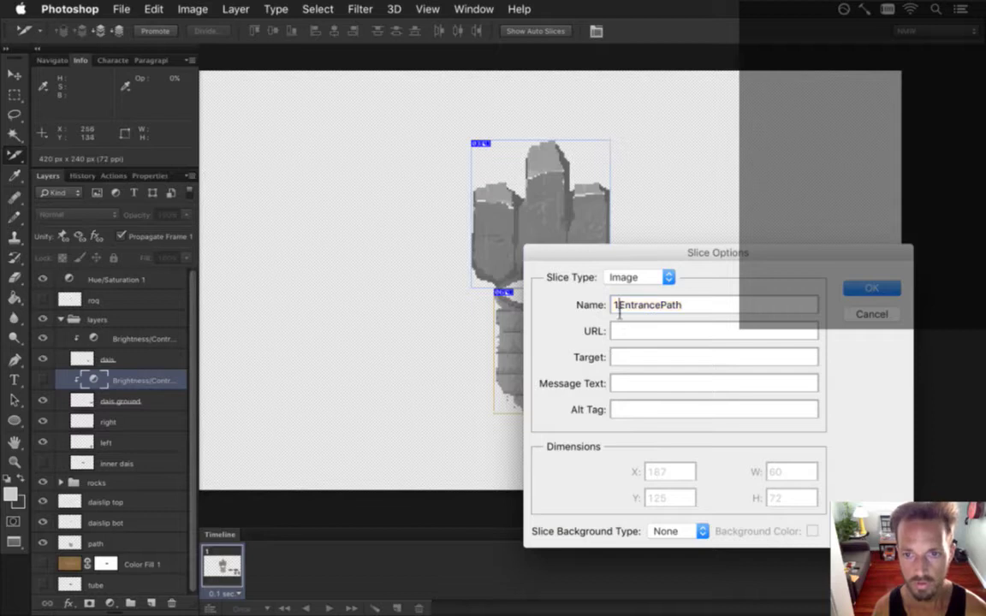
pyautogui.press('BackSpace')
pyautogui.write('T')
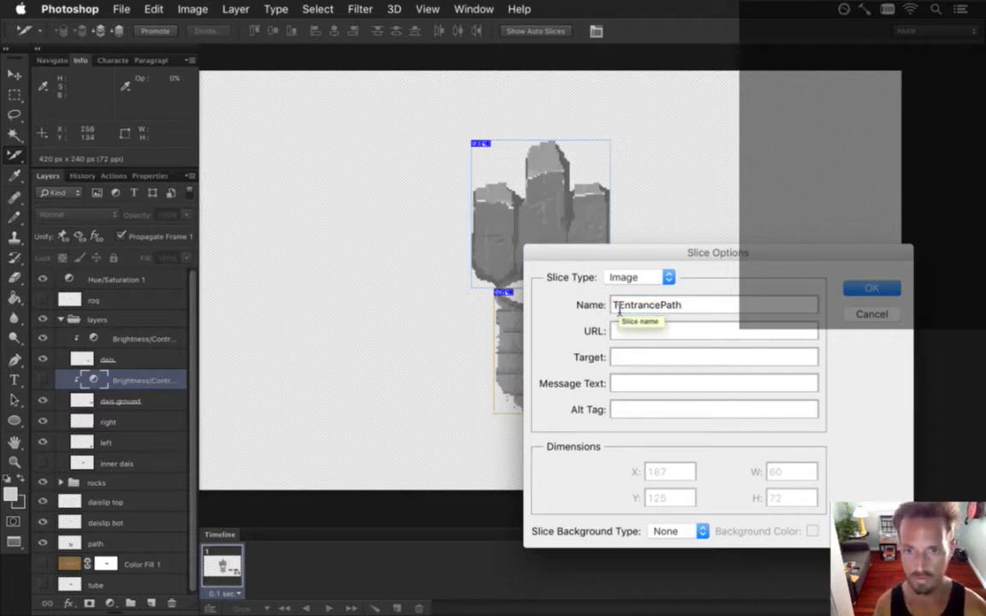
pyautogui.press('Return')
# Replace the prefix of the EntranceBack slice's name with the tower style prefix, and confirm the closed dais slice's options.
pyautogui.doubleClick(550, 220)
pyautogui.press('Left')
pyautogui.press('Delete')
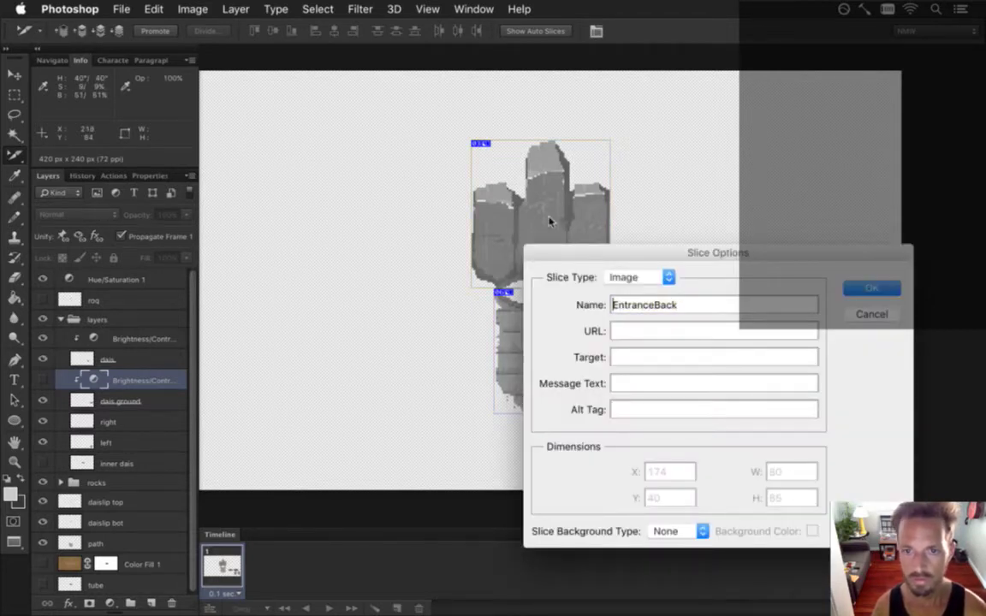
pyautogui.write('1')
pyautogui.press('Return')
pyautogui.doubleClick(701, 365)
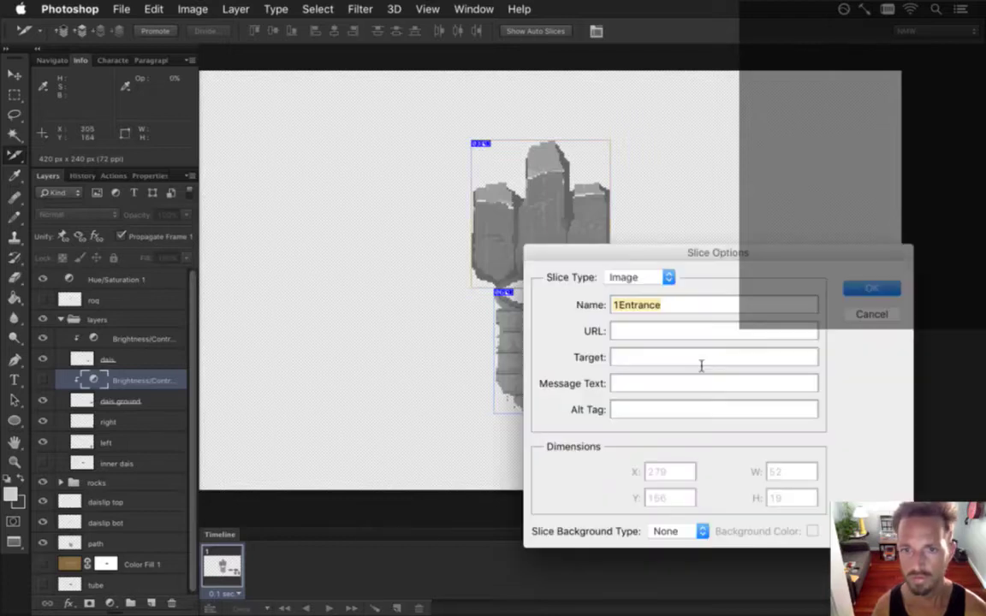
pyautogui.press('Return')
# Rename the slice around the open dais hole as TEntranceGround, with a capital T prefix.
pyautogui.doubleClick(770, 358)
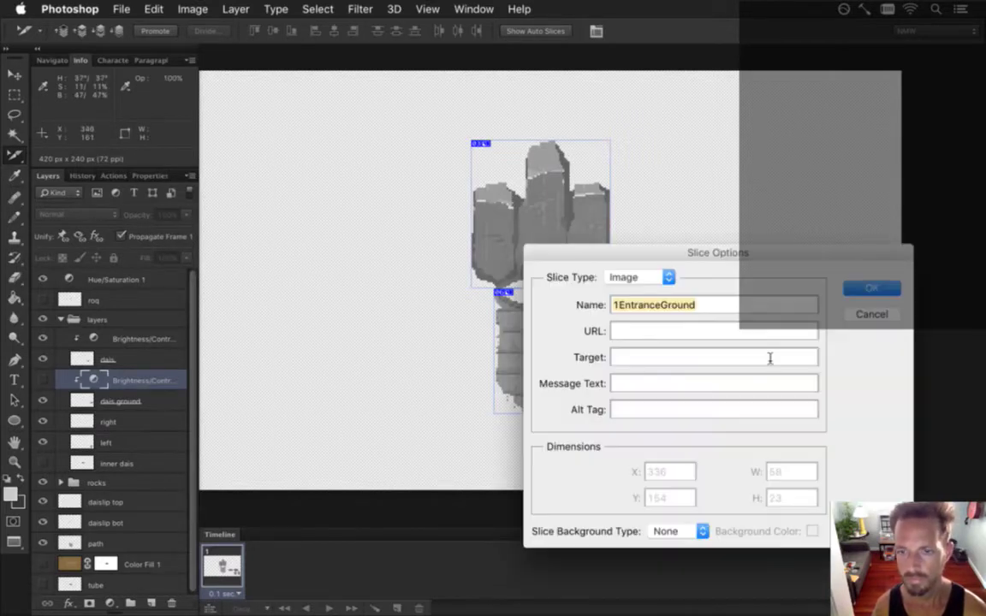
pyautogui.click(618, 309)
pyautogui.press('BackSpace')
pyautogui.write('1')
pyautogui.press('Return')
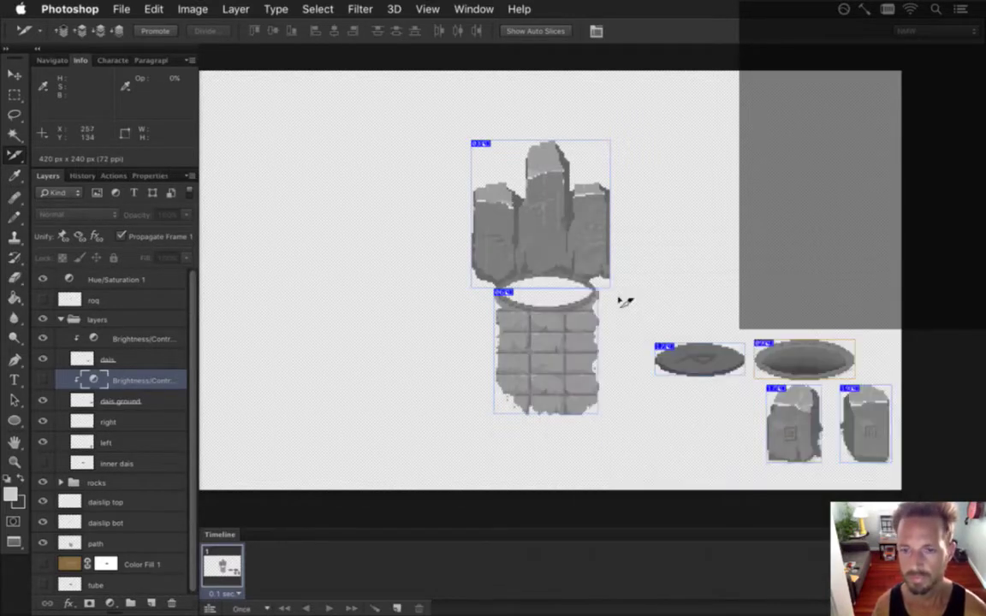
pyautogui.doubleClick(812, 357)
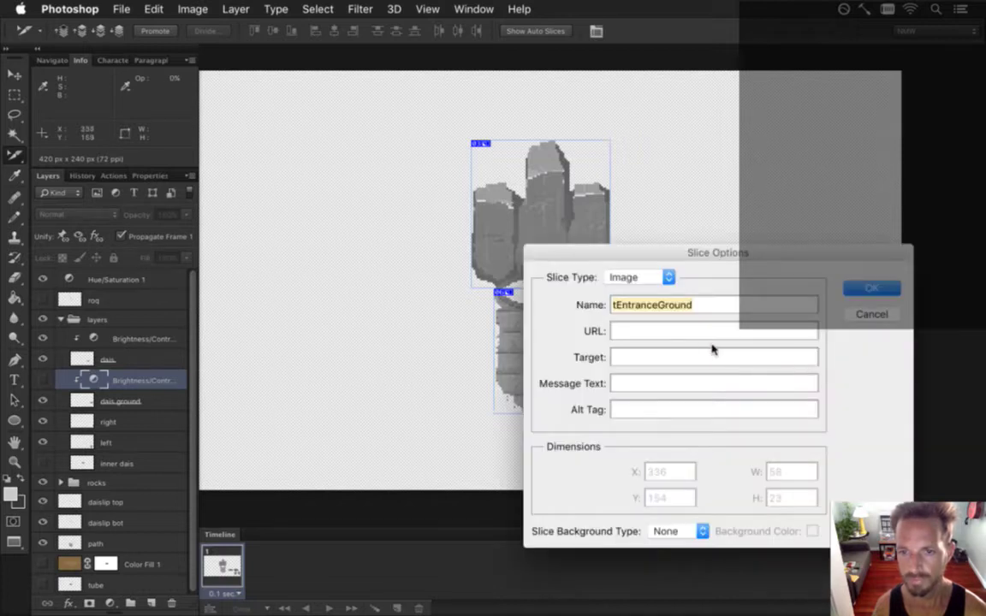
pyautogui.click(615, 310)
pyautogui.press('BackSpace')
pyautogui.write('T')
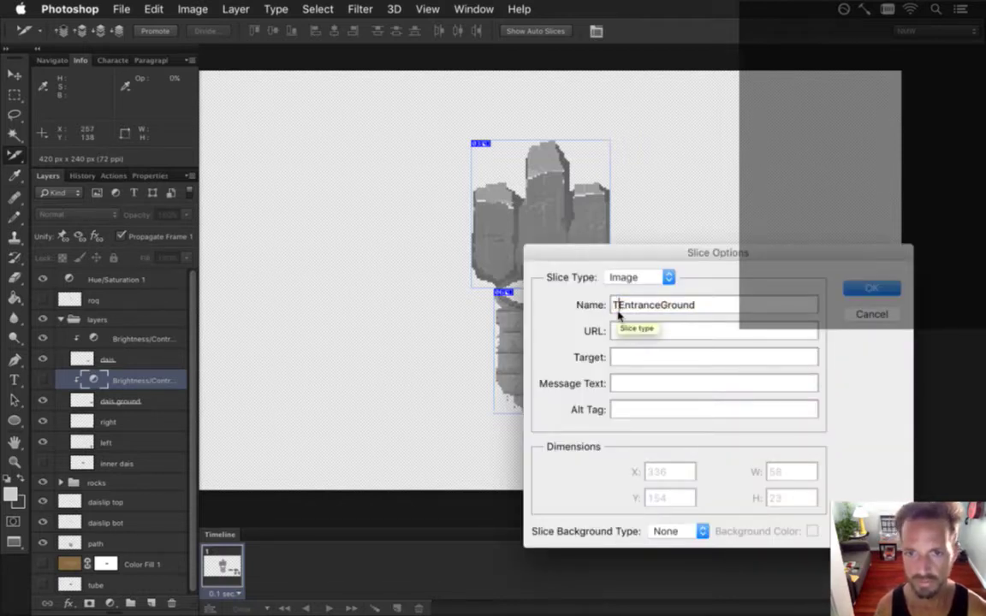
pyautogui.press('Return')
# Rename the 1EntranceLeft slice around the small pillar below the open hole as TEntranceLeft.
pyautogui.doubleClick(786, 404)
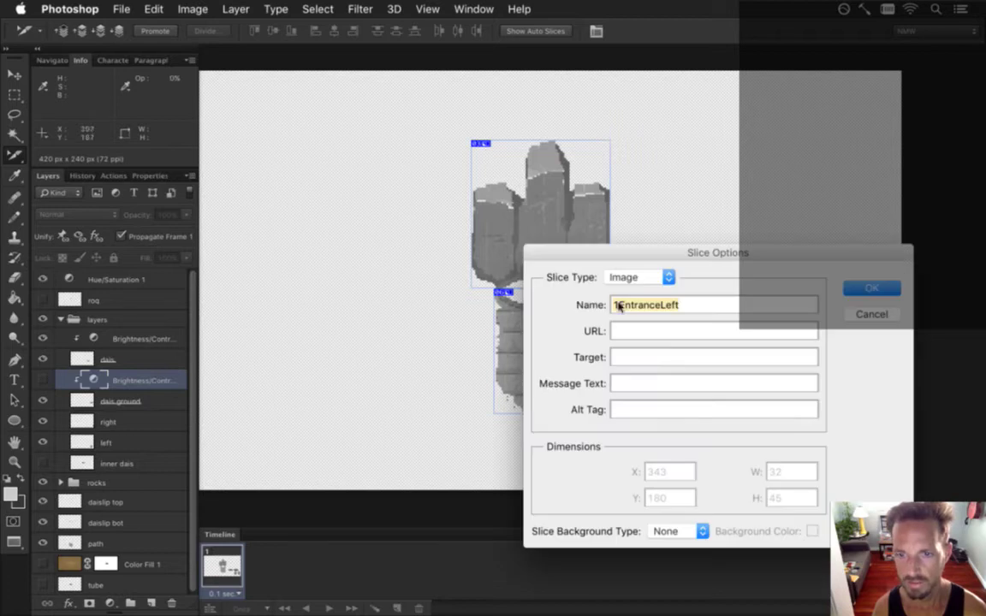
pyautogui.click(617, 311)
pyautogui.press('BackSpace')
pyautogui.write('T')
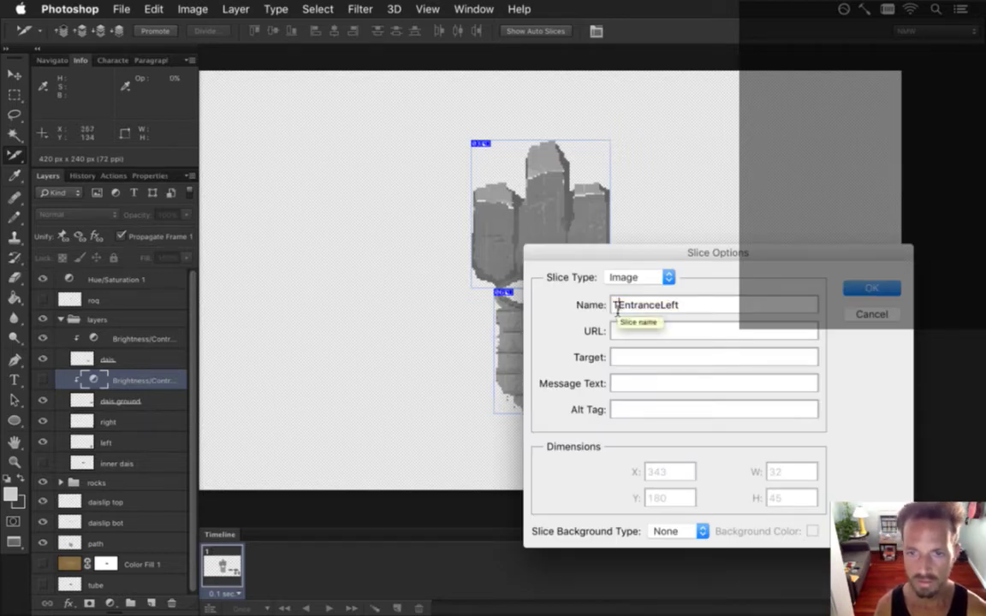
pyautogui.press('Return')
# Rename the 1EntranceRight slice around the other small pillar as TEntranceRight.
pyautogui.doubleClick(850, 427)
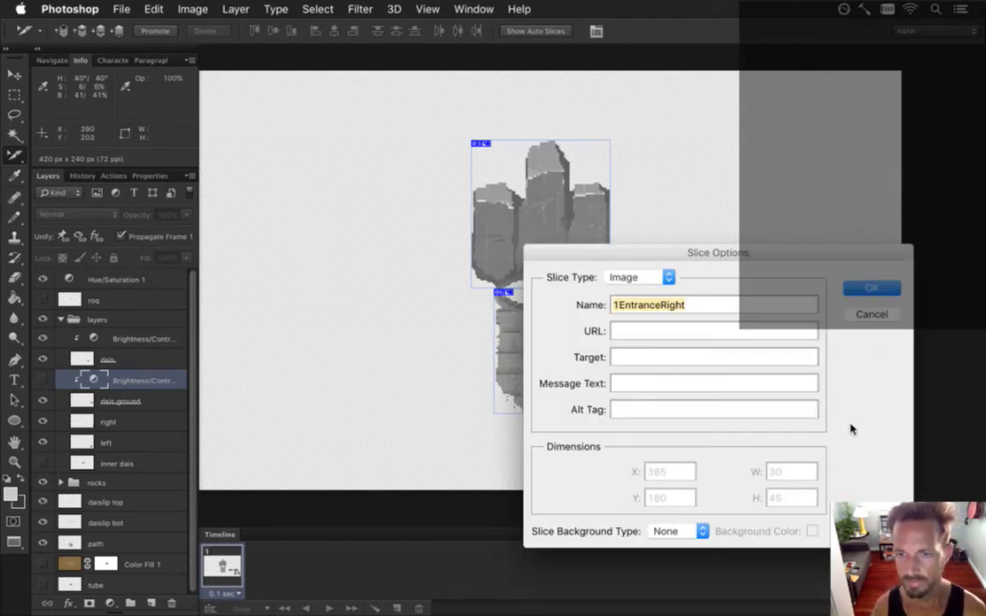
pyautogui.click(618, 312)
pyautogui.press('BackSpace')
pyautogui.write('T')
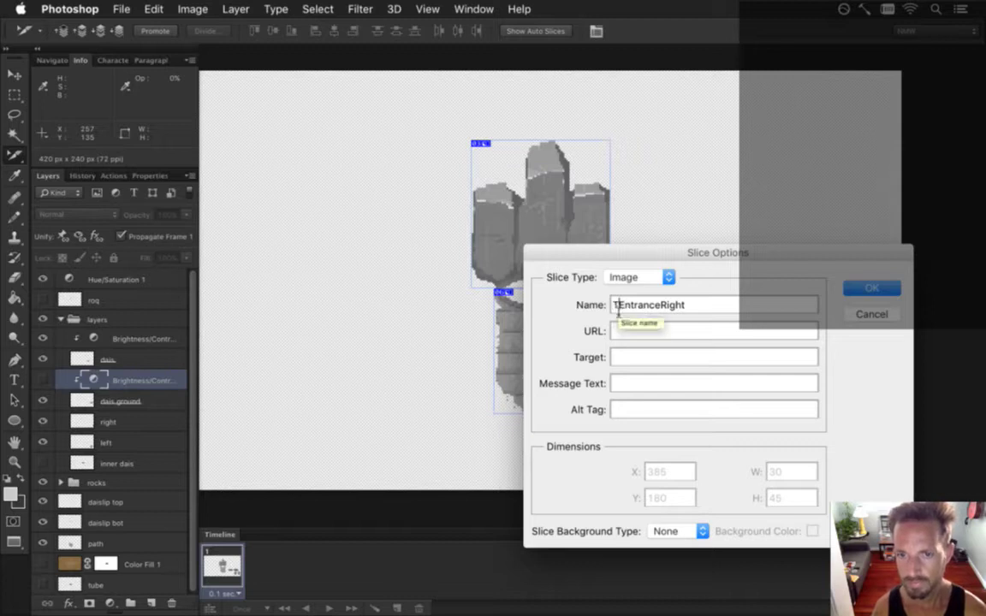
pyautogui.press('Return')
# Save the artwork for web as PNG-24 images of all user slices into the Shadow folder, using the file name TEntrance.png.
pyautogui.moveTo(415, 340); pyautogui.dragTo(432, 352)
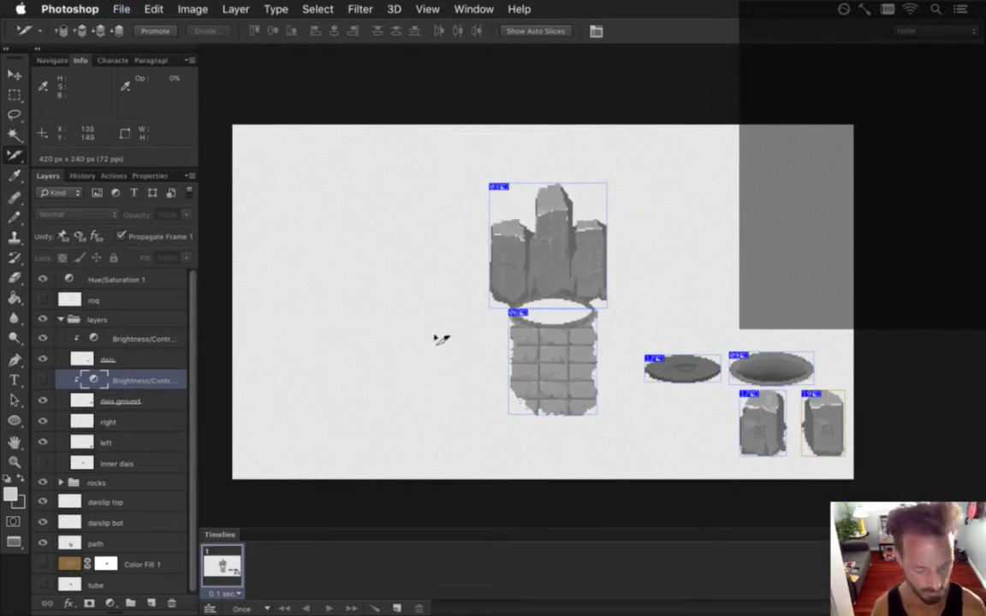
pyautogui.press('alt+shift+super+s')
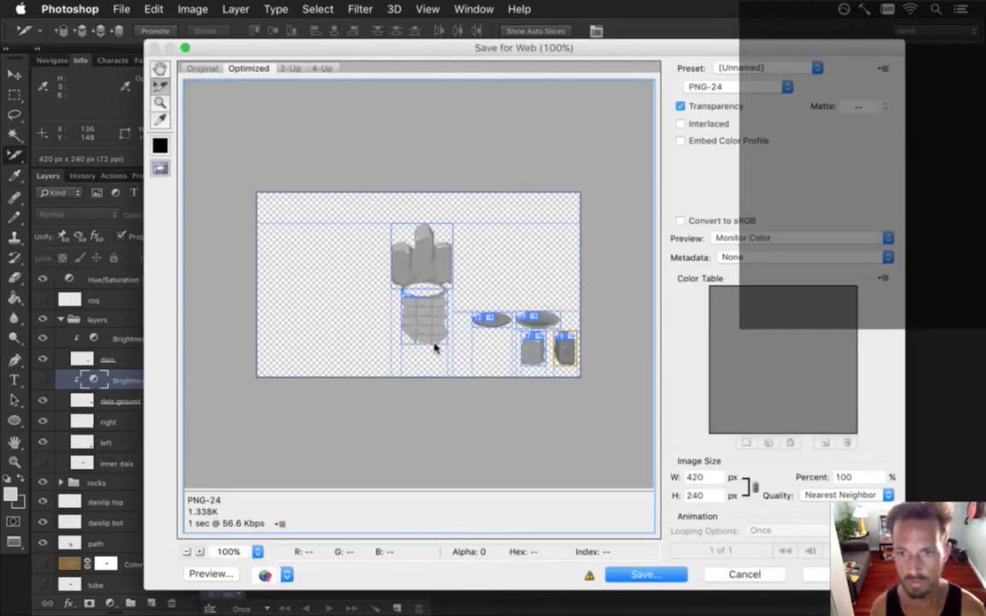
pyautogui.press('Return')
pyautogui.click(539, 566)
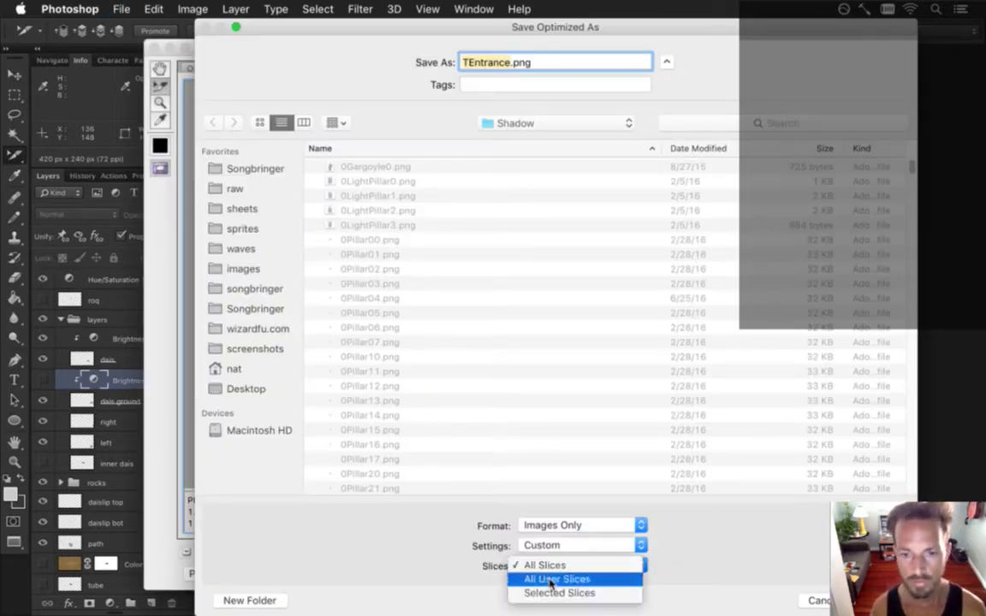
pyautogui.click(552, 581)
pyautogui.write('q')
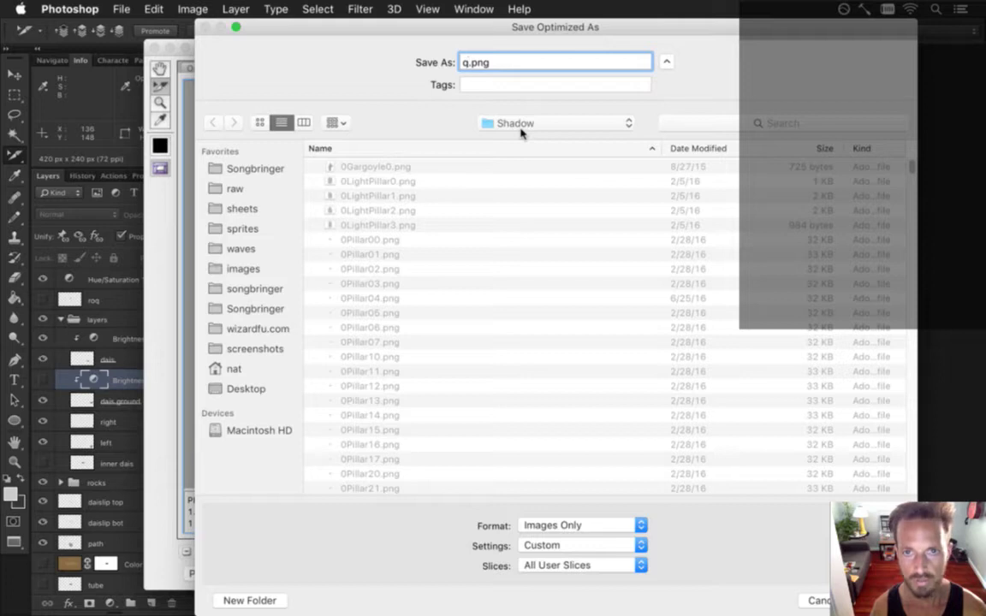
pyautogui.press('BackSpace')
pyautogui.write('TEntr')
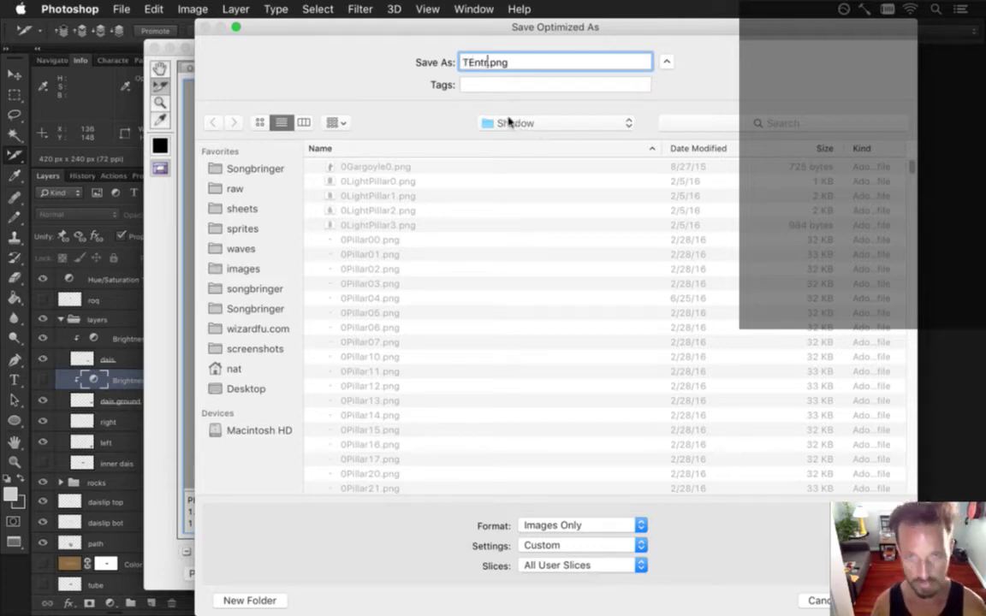
pyautogui.write('a a')
pyautogui.press('BackSpace')
pyautogui.press('BackSpace')
pyautogui.write('nce')
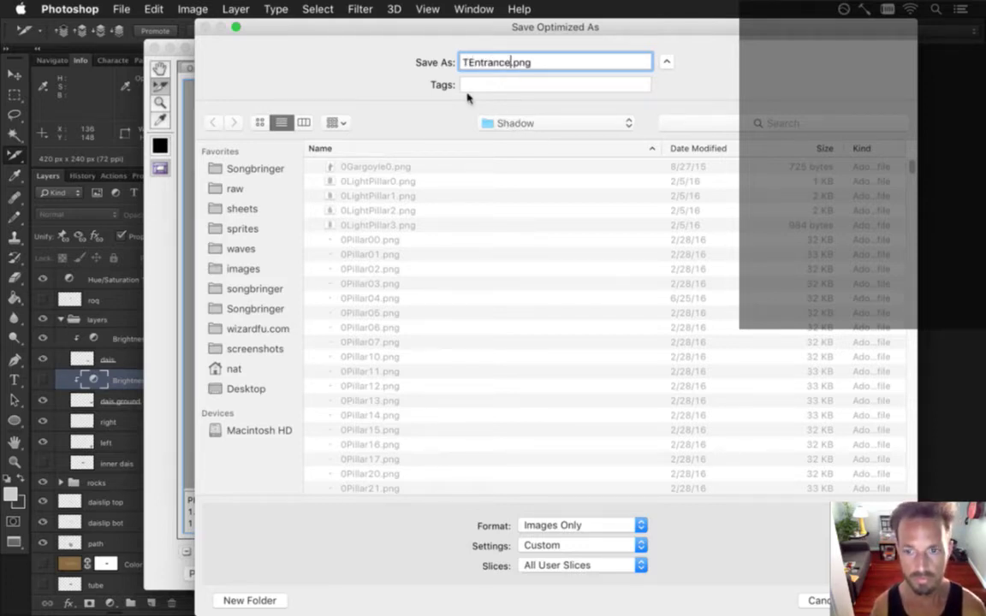
pyautogui.press('Return')
# Switch to Terminal and check the Songbringer repository's status with the gs command.
pyautogui.press('super+Tab')
pyautogui.press('super+Tab')
pyautogui.press('super+Tab')
pyautogui.press('super+Tab')
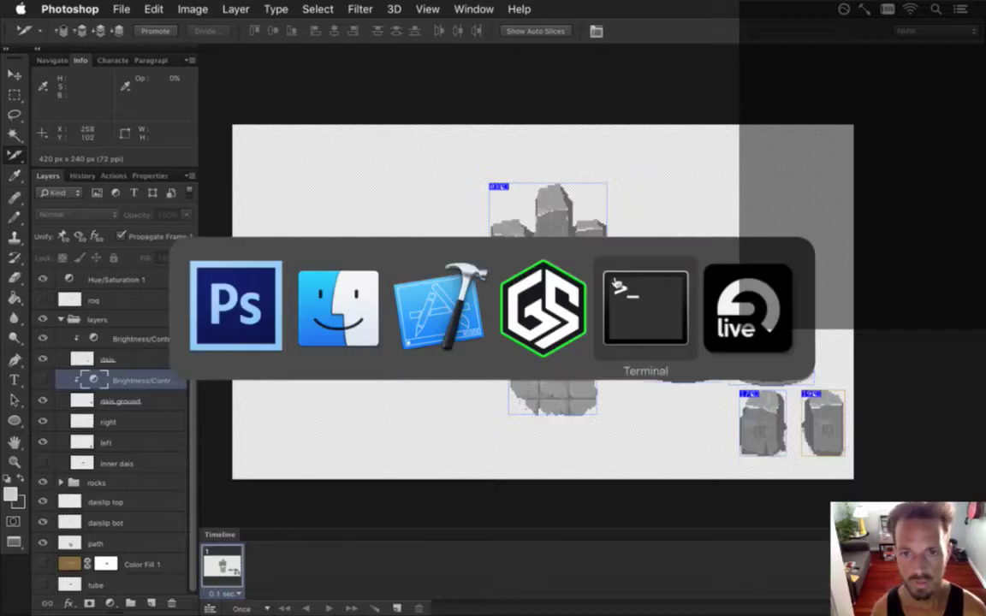
pyautogui.write('gs')
pyautogui.press('Return')
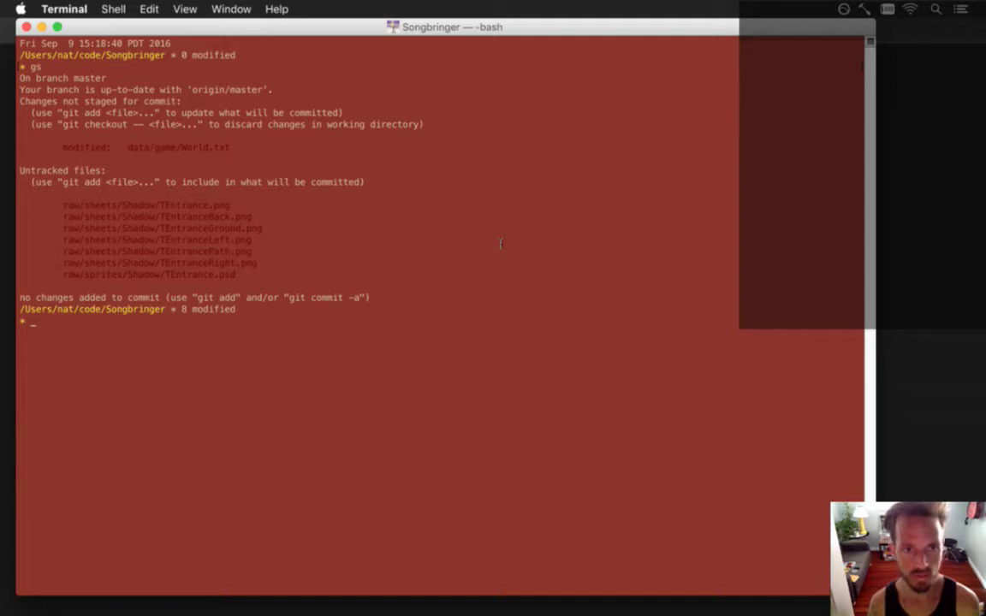
# Switch to Xcode and build the MacD target of the Songbringer project.
pyautogui.press('super+Tab')
pyautogui.press('super+Tab')
pyautogui.press('super+Tab')
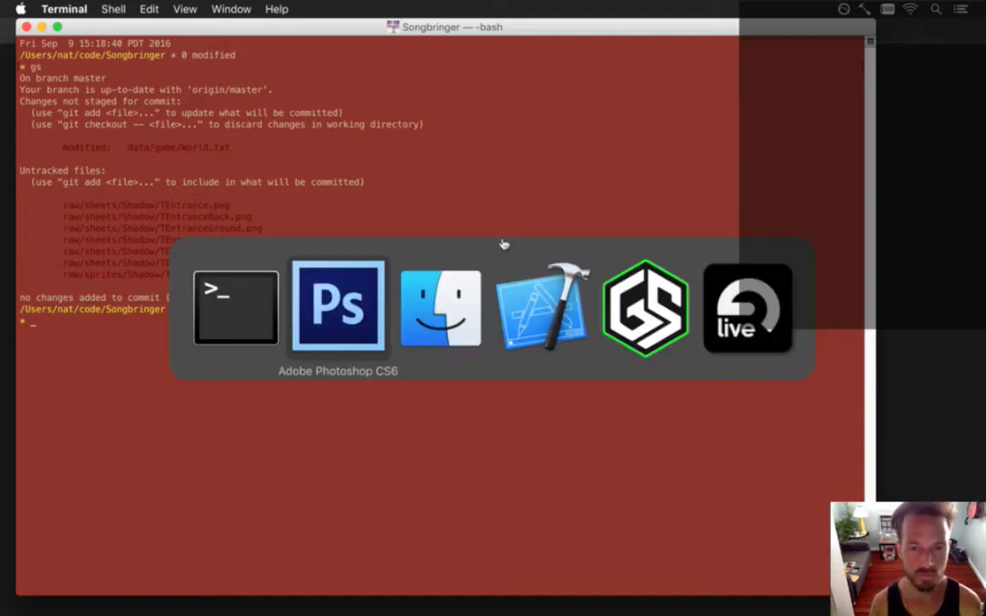
pyautogui.press('super+b')
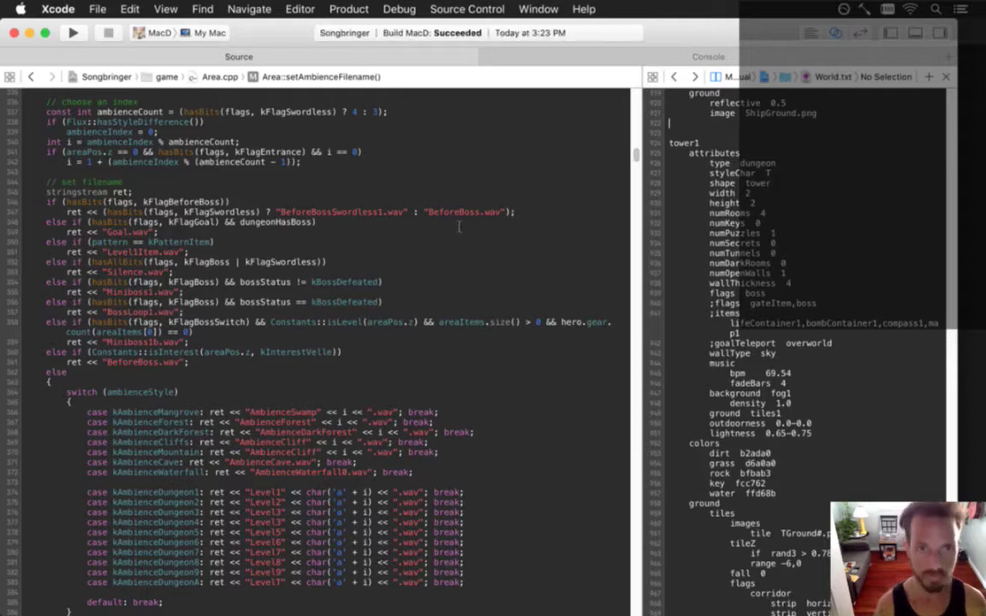
pyautogui.click(511, 170)
pyautogui.press('super+b')
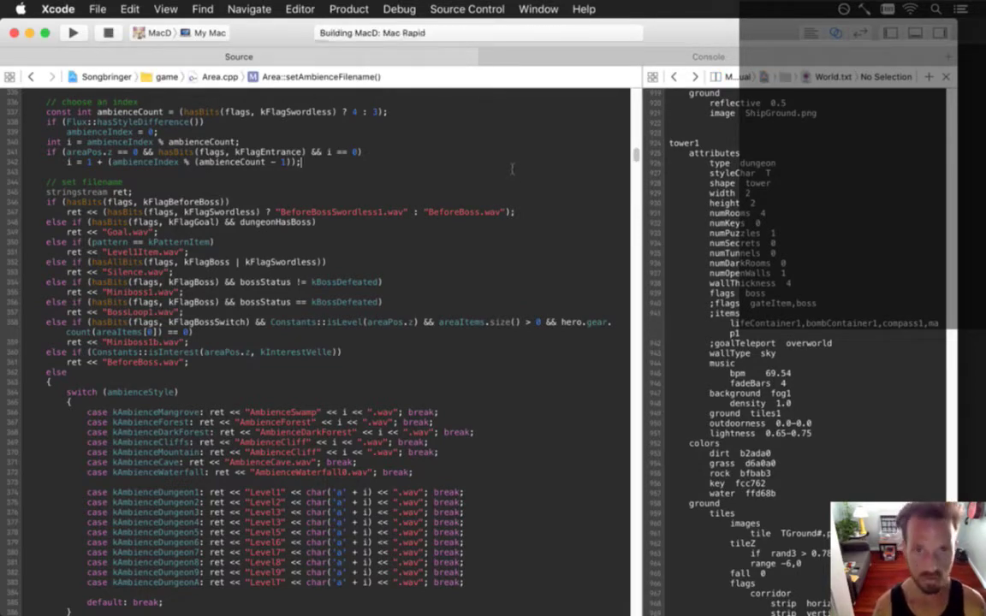
# Switch to Terminal and run raw/pack.sh to repack the sprite sheets.
pyautogui.press('super+Tab')
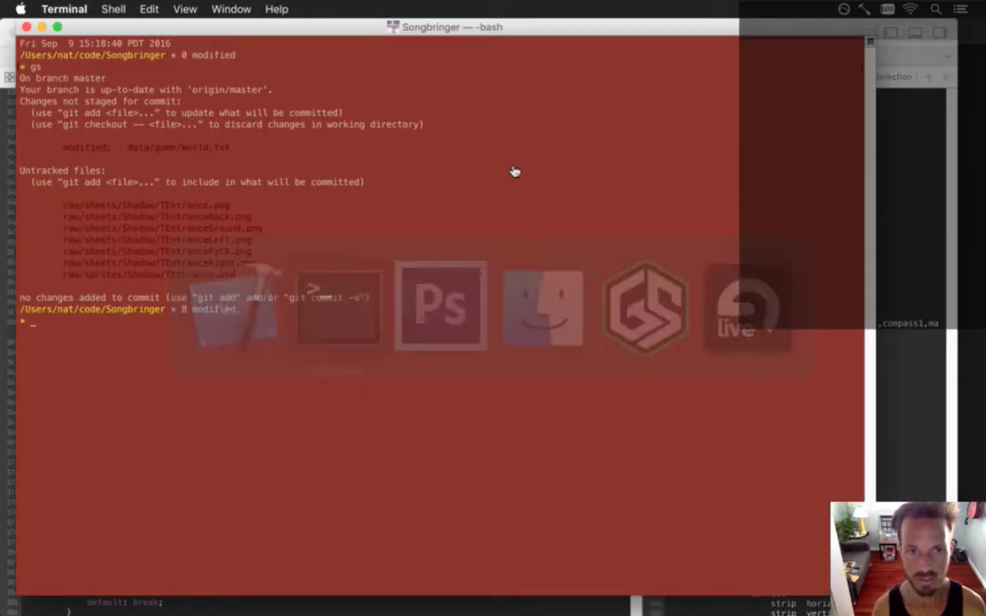
pyautogui.write('raw/pac')
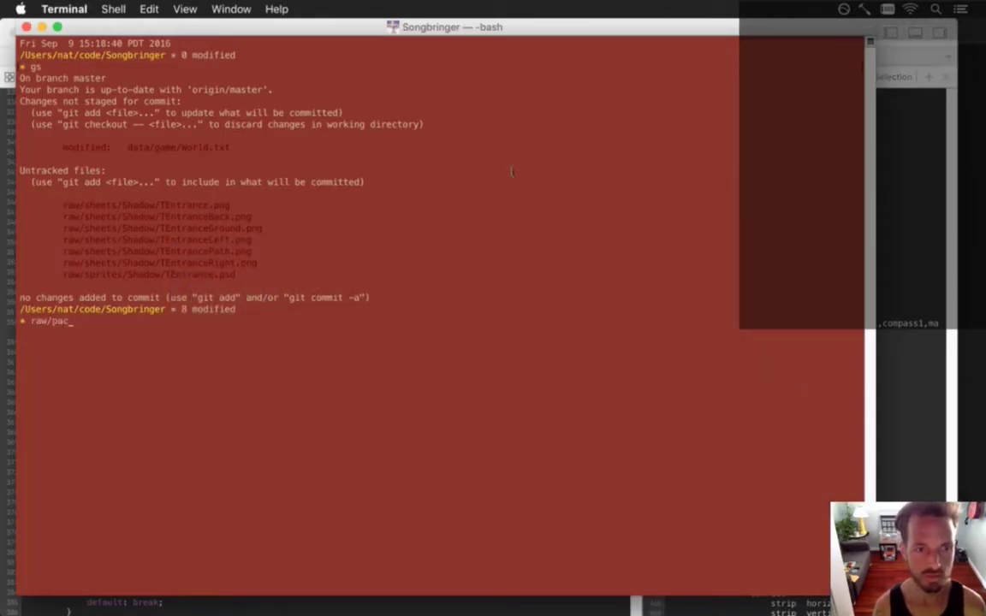
pyautogui.press('Tab')
pyautogui.press('Return')
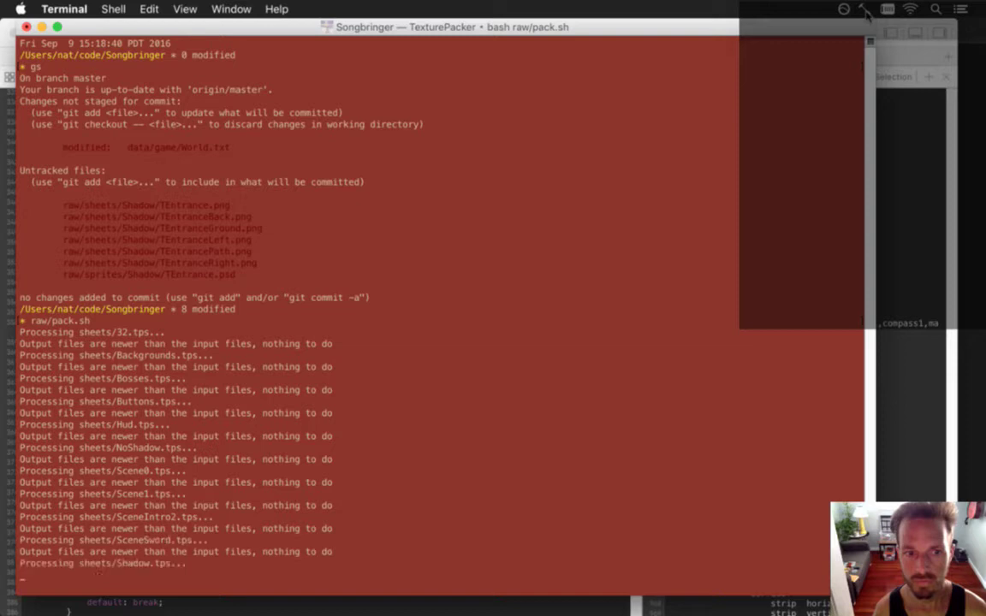
# Reload the Hammerspoon configuration, switch to Xcode, and return to Terminal to check the sprite packing output.
pyautogui.click(865, 10)
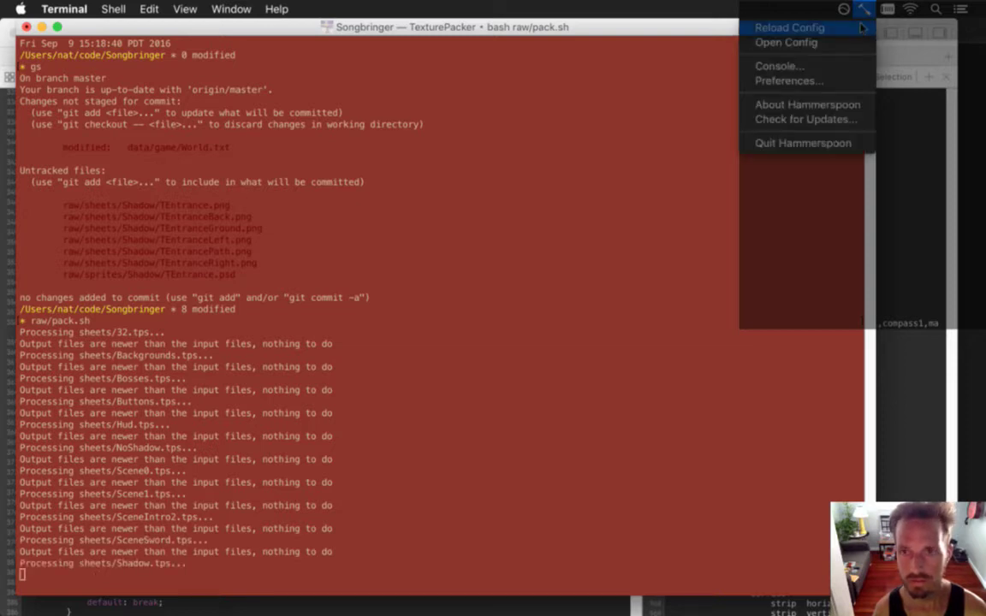
pyautogui.click(817, 31)
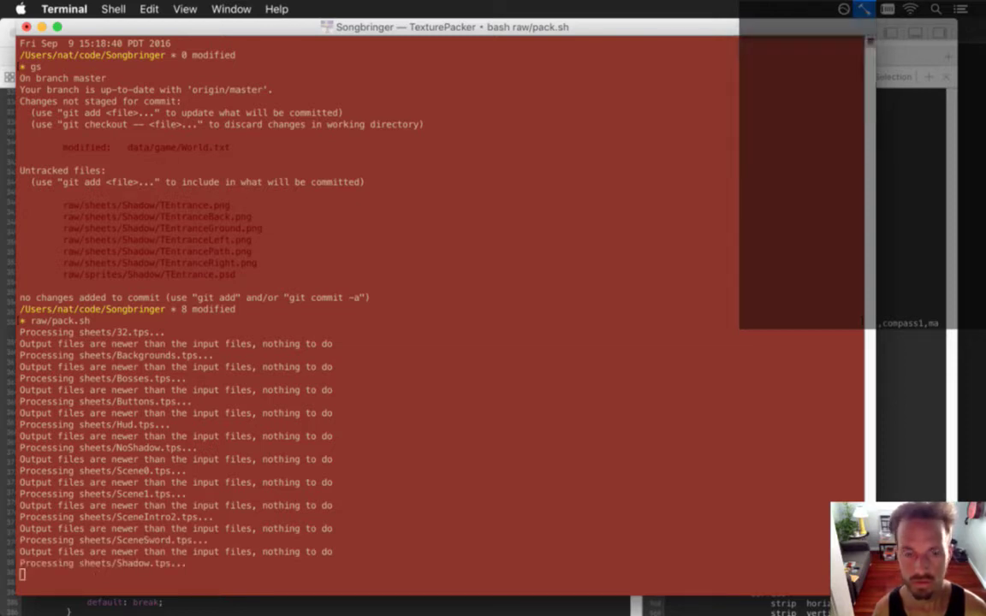
pyautogui.press('super+Tab')
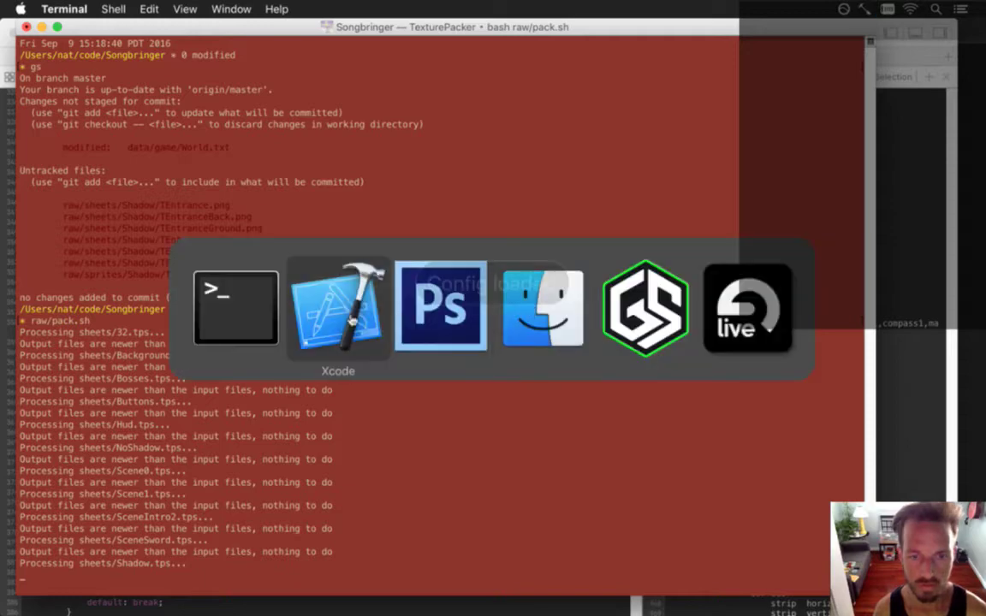
pyautogui.click(349, 318)
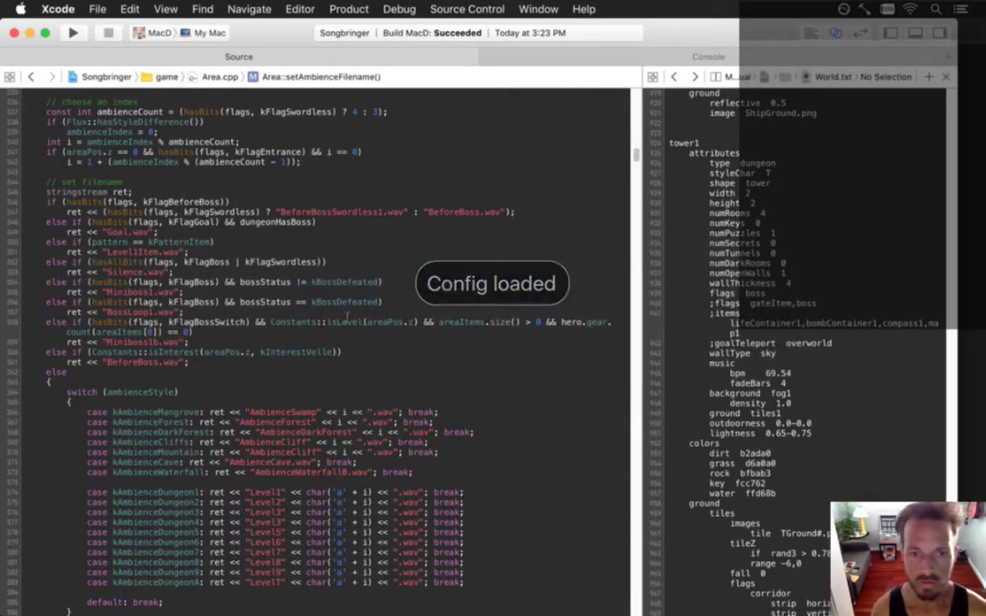
pyautogui.press('super+Tab')
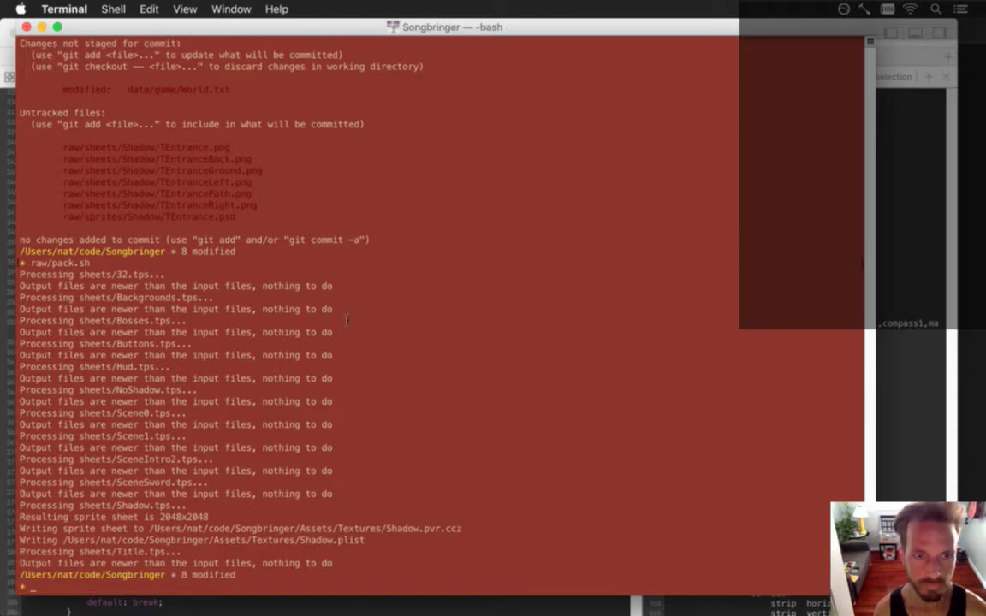
# Switch to Xcode, go back to Entities.txt and find the 1entrance definition by searching for "1entran" from the file's start.
pyautogui.press('super+Tab')
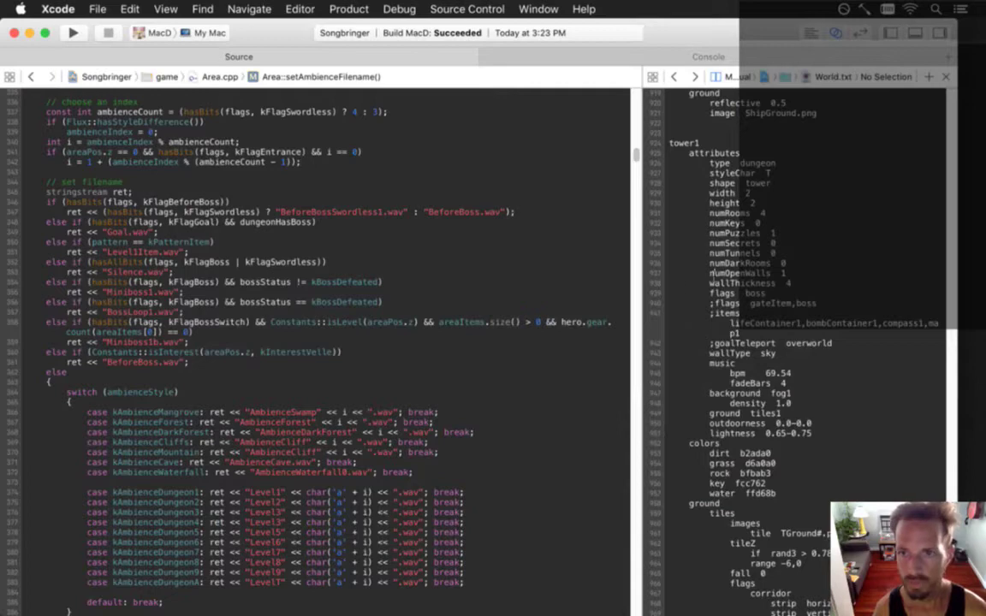
pyautogui.press('ctrl+super+Left')
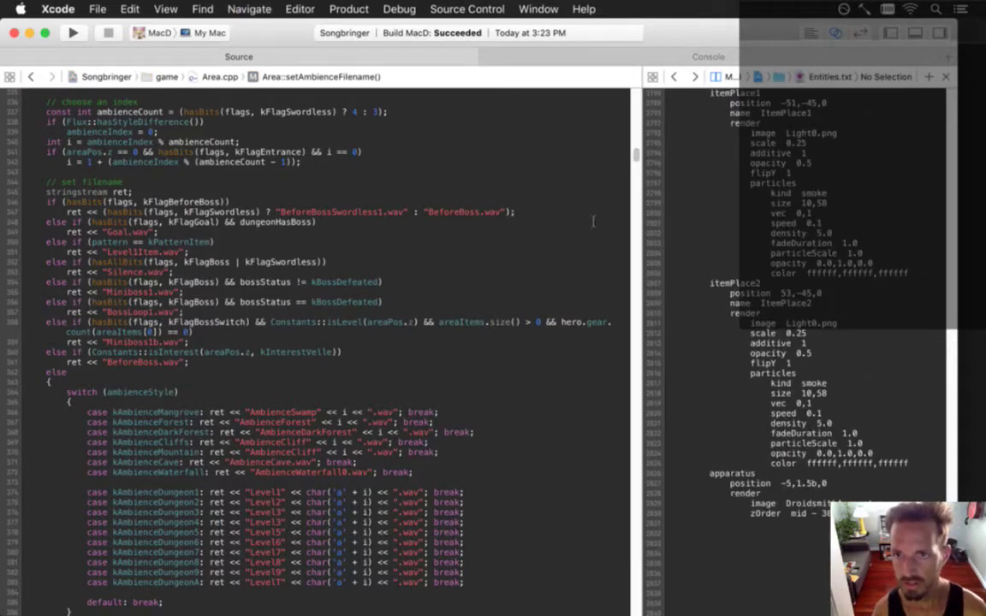
pyautogui.press('super+Up')
pyautogui.press('super+f')
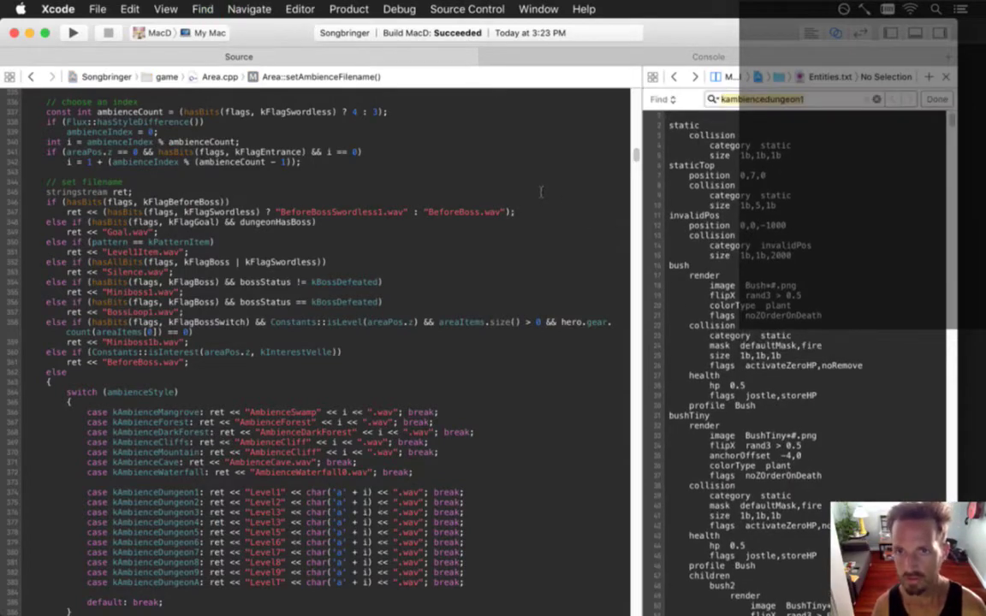
pyautogui.write('1entran')
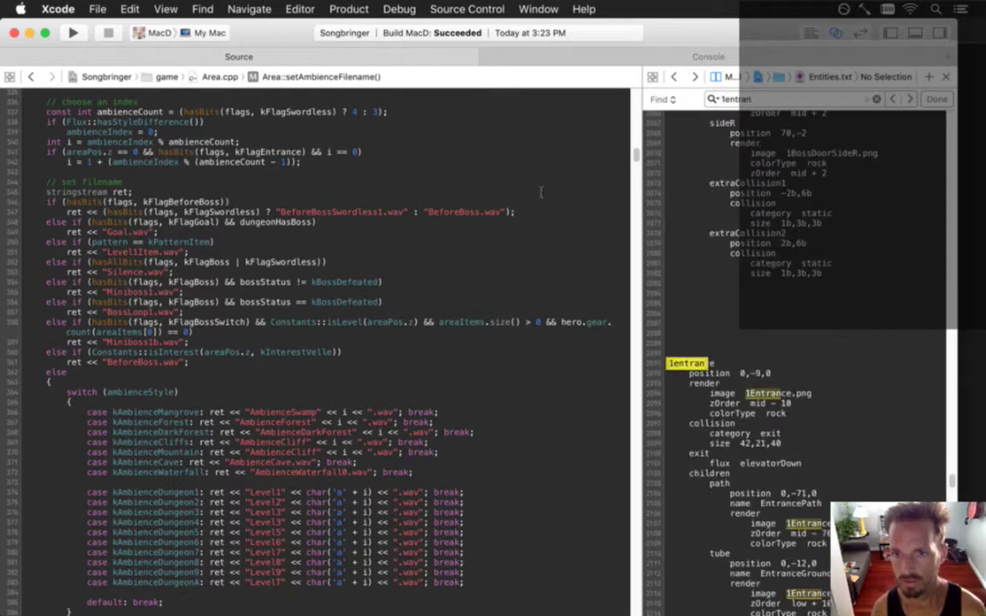
pyautogui.press('Escape')
# Select and copy the complete 1entrance and 1entranceDungeon definitions, including all their children, in Entities.txt.
pyautogui.hotkey('shift', 'Down')
pyautogui.hotkey('shift', 'Down')
pyautogui.hotkey('shift', 'Down')
pyautogui.hotkey('shift', 'Down')
pyautogui.hotkey('shift', 'Down')
pyautogui.hotkey('shift', 'Down')
pyautogui.hotkey('shift', 'Down')
pyautogui.hotkey('shift', 'Down')
pyautogui.hotkey('shift', 'Down')
pyautogui.hotkey('shift', 'Down')
pyautogui.hotkey('shift', 'Down')
pyautogui.hotkey('shift', 'Down')
pyautogui.hotkey('shift', 'Down')
pyautogui.hotkey('shift', 'Down')
pyautogui.hotkey('shift', 'Down')
pyautogui.hotkey('shift', 'Down')
pyautogui.hotkey('shift', 'Down')
pyautogui.hotkey('shift', 'Down')
pyautogui.hotkey('shift', 'Down')
pyautogui.hotkey('shift', 'Down')
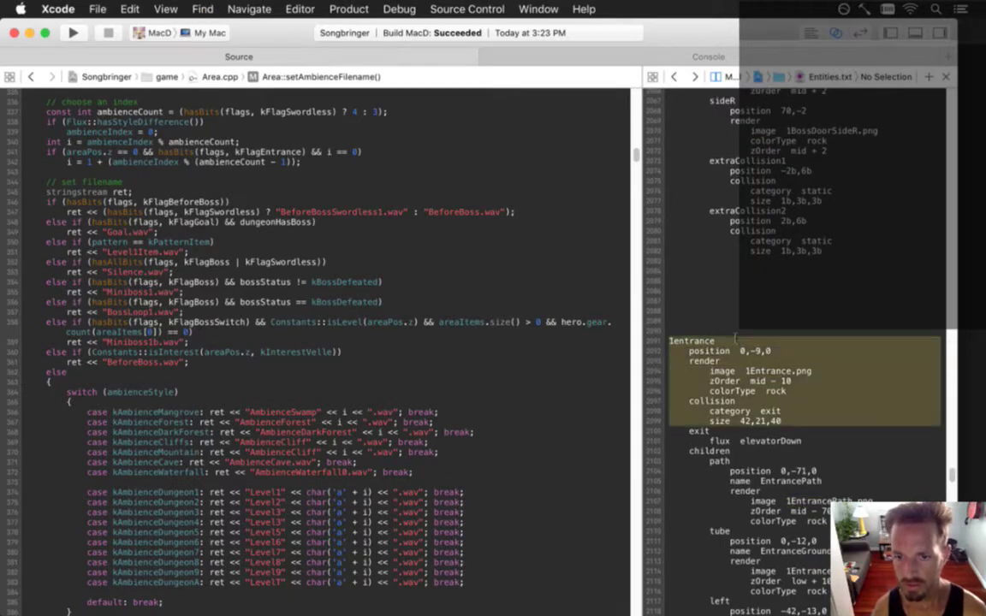
pyautogui.hotkey('shift', 'Down')
pyautogui.hotkey('shift', 'Down')
pyautogui.hotkey('shift', 'Down')
pyautogui.hotkey('shift', 'Down')
pyautogui.hotkey('shift', 'Down')
pyautogui.hotkey('shift', 'Down')
pyautogui.hotkey('shift', 'Down')
pyautogui.hotkey('shift', 'Down')
pyautogui.hotkey('shift', 'Down')
pyautogui.hotkey('shift', 'Down')
pyautogui.hotkey('shift', 'Down')
pyautogui.hotkey('shift', 'Down')
pyautogui.hotkey('shift', 'Down')
pyautogui.hotkey('shift', 'Down')
pyautogui.hotkey('shift', 'Down')
pyautogui.hotkey('shift', 'Down')
pyautogui.hotkey('shift', 'Down')
pyautogui.hotkey('shift', 'Down')
pyautogui.hotkey('shift', 'Down')
pyautogui.hotkey('shift', 'Down')
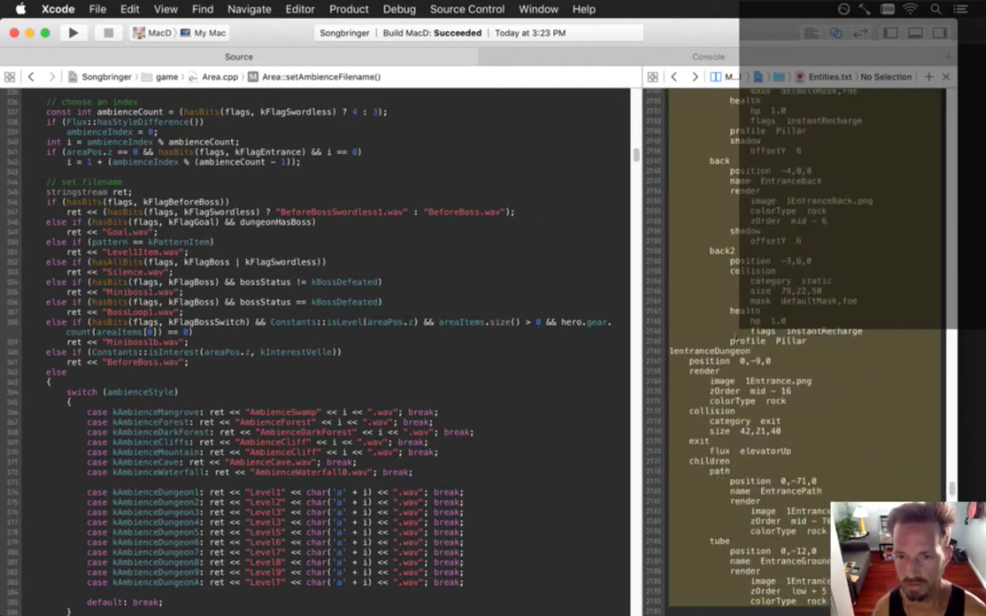
pyautogui.hotkey('shift', 'Down')
pyautogui.hotkey('shift', 'Down')
pyautogui.hotkey('shift', 'Down')
pyautogui.hotkey('shift', 'Down')
pyautogui.hotkey('shift', 'Down')
pyautogui.hotkey('shift', 'Down')
pyautogui.hotkey('shift', 'Down')
pyautogui.hotkey('shift', 'Down')
pyautogui.hotkey('shift', 'Down')
pyautogui.hotkey('shift', 'Down')
pyautogui.hotkey('shift', 'Down')
pyautogui.hotkey('shift', 'Down')
pyautogui.hotkey('shift', 'Down')
pyautogui.hotkey('shift', 'Down')
pyautogui.hotkey('shift', 'Down')
pyautogui.hotkey('shift', 'Down')
pyautogui.hotkey('shift', 'Down')
pyautogui.hotkey('shift', 'Down')
pyautogui.hotkey('shift', 'Down')
pyautogui.hotkey('shift', 'Down')
pyautogui.hotkey('shift', 'Up')
pyautogui.hotkey('shift', 'Up')
pyautogui.hotkey('shift', 'Up')
pyautogui.hotkey('shift', 'Up')
pyautogui.hotkey('shift', 'Up')
pyautogui.hotkey('shift', 'Up')
pyautogui.hotkey('shift', 'Up')
pyautogui.hotkey('shift', 'Up')
pyautogui.hotkey('shift', 'Up')
pyautogui.hotkey('shift', 'Up')
pyautogui.hotkey('shift', 'Up')
pyautogui.hotkey('shift', 'Up')
pyautogui.hotkey('shift', 'Up')
pyautogui.hotkey('shift', 'Up')
pyautogui.hotkey('shift', 'Up')
pyautogui.hotkey('shift', 'Up')
pyautogui.hotkey('shift', 'Up')
pyautogui.hotkey('shift', 'Up')
pyautogui.hotkey('shift', 'Up')
pyautogui.hotkey('shift', 'Up')
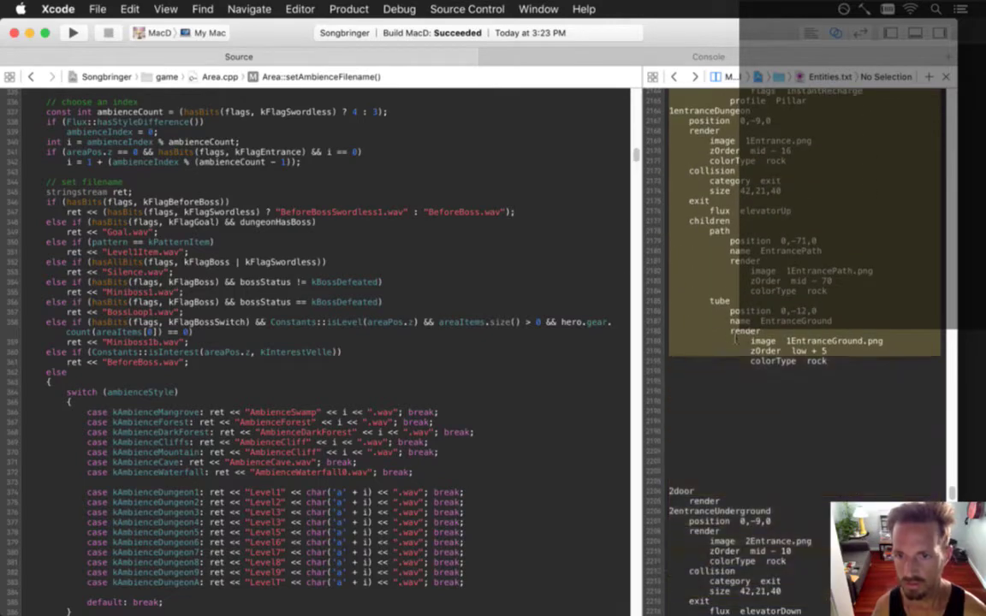
pyautogui.hotkey('shift', 'Down')
# Paste the copied entrance definitions below the droidsmith definition and rename the first one to Tentrance.
pyautogui.press('super+Down')
pyautogui.scroll(15, 734, 338)
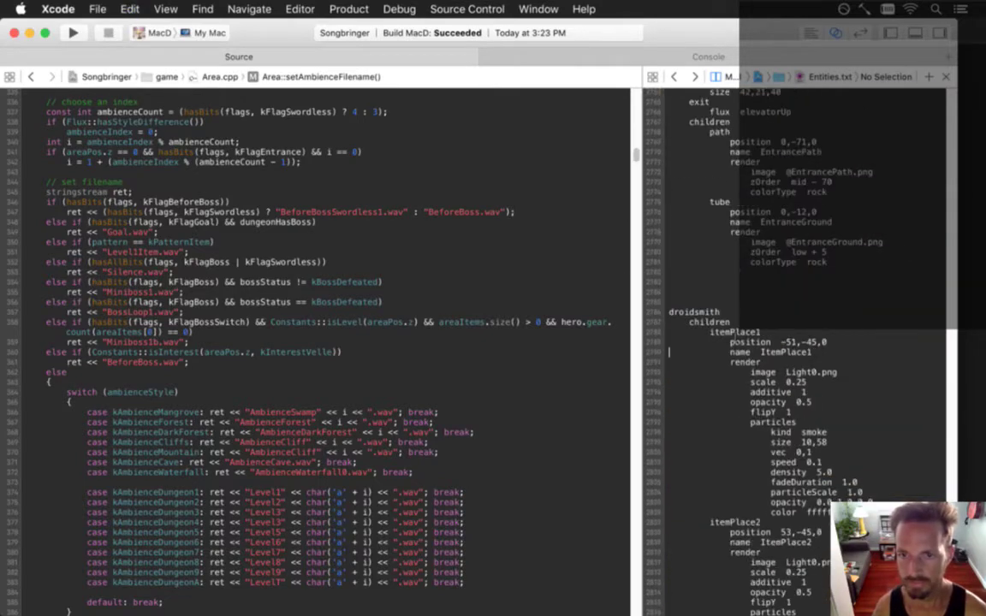
pyautogui.scroll(-10, 733, 334)
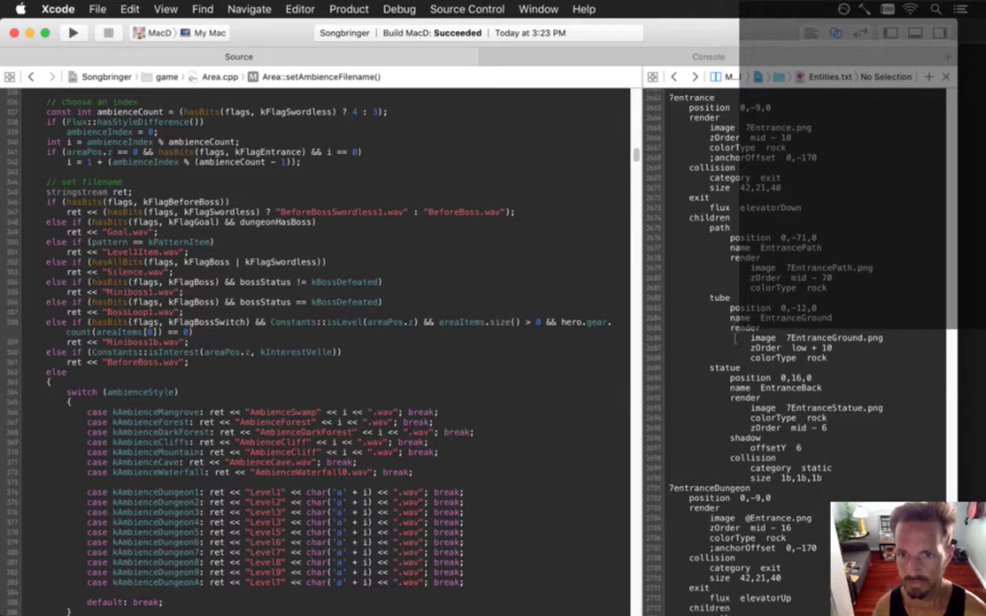
pyautogui.scroll(-15, 735, 335)
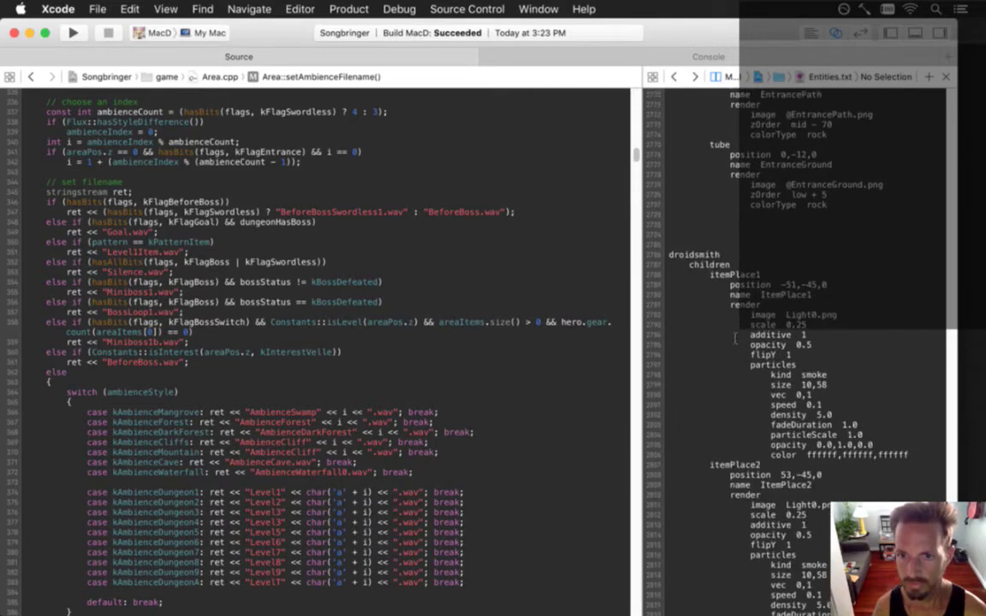
pyautogui.scroll(15, 734, 338)
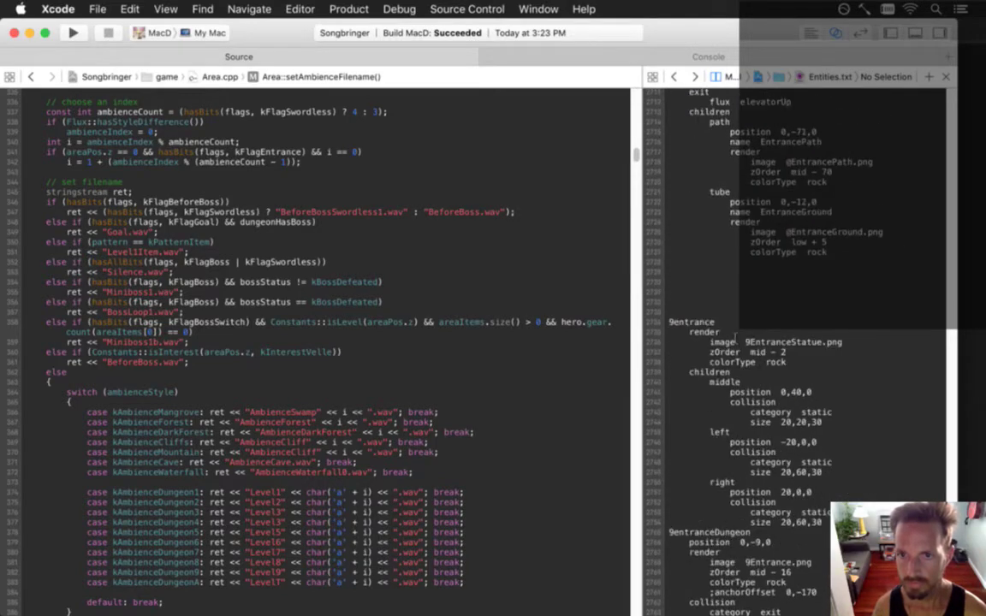
pyautogui.scroll(-15, 734, 340)
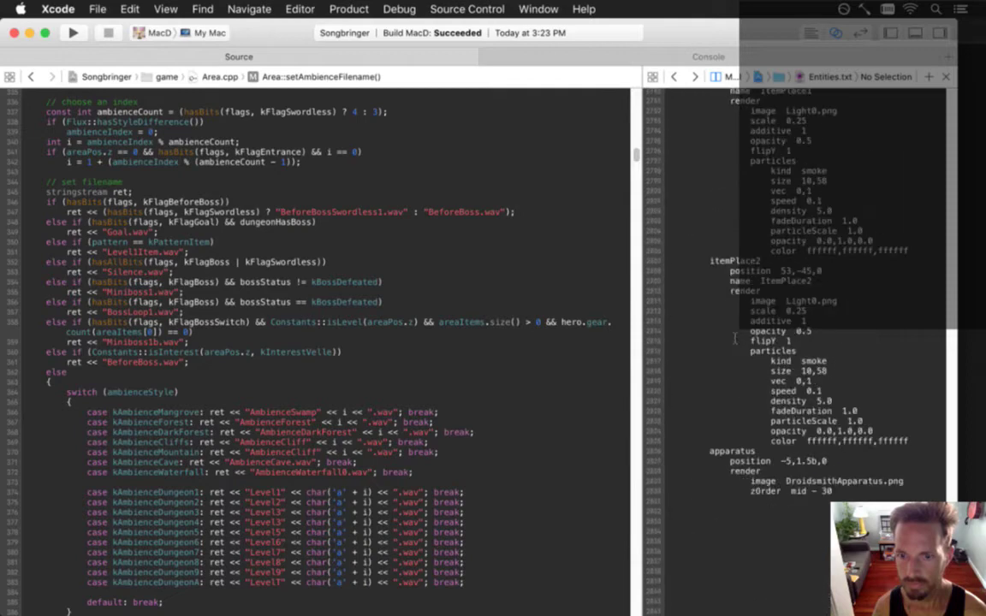
pyautogui.scroll(-17, 734, 338)
pyautogui.scroll(14, 734, 338)
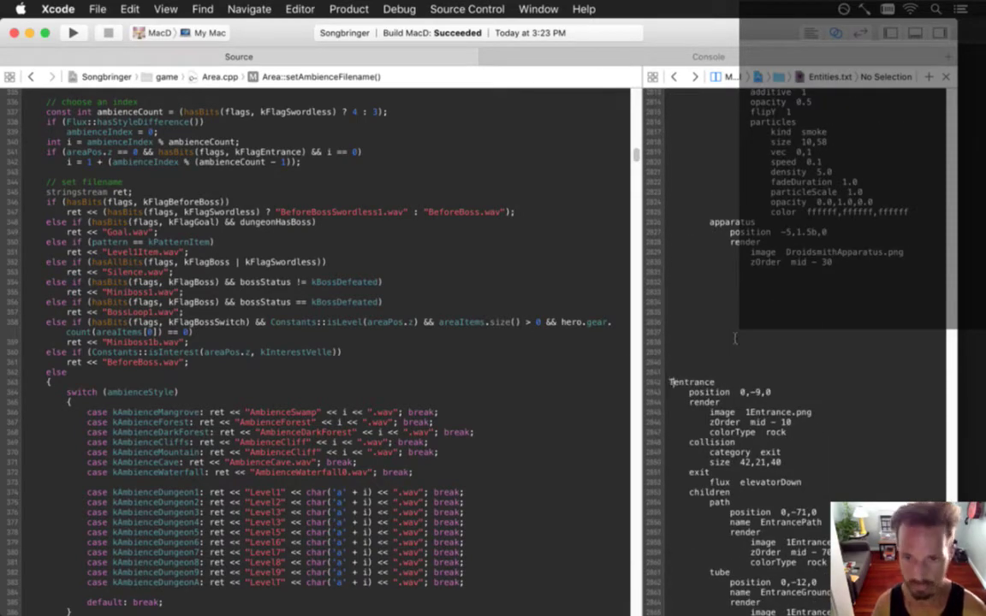
# Set Tentrance's main image to TEntrance.png and its exit flux to elevatorUp.
pyautogui.scroll(-1, 735, 338)
pyautogui.scroll(-2, 734, 338)
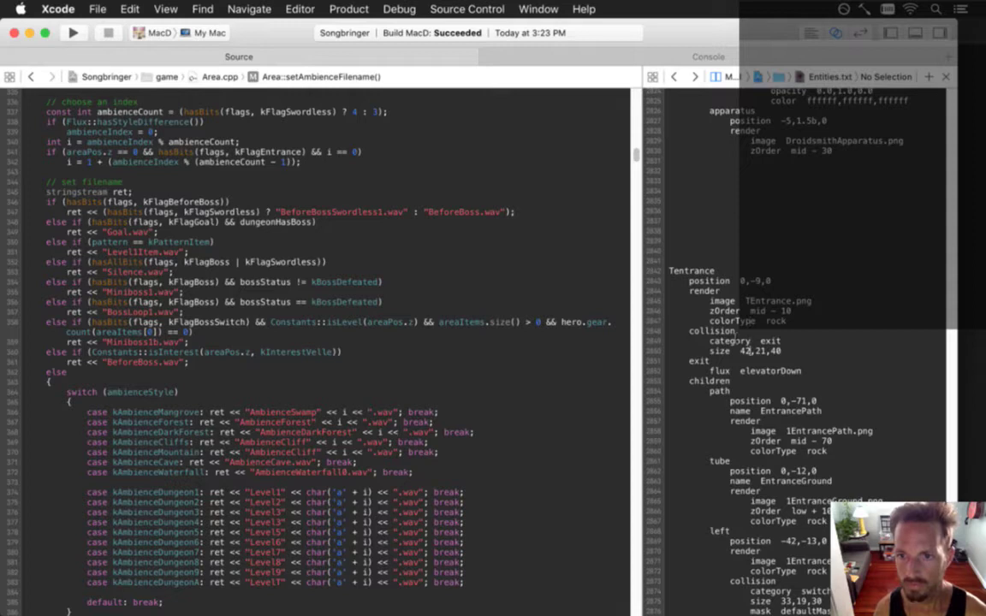
pyautogui.press('Up')
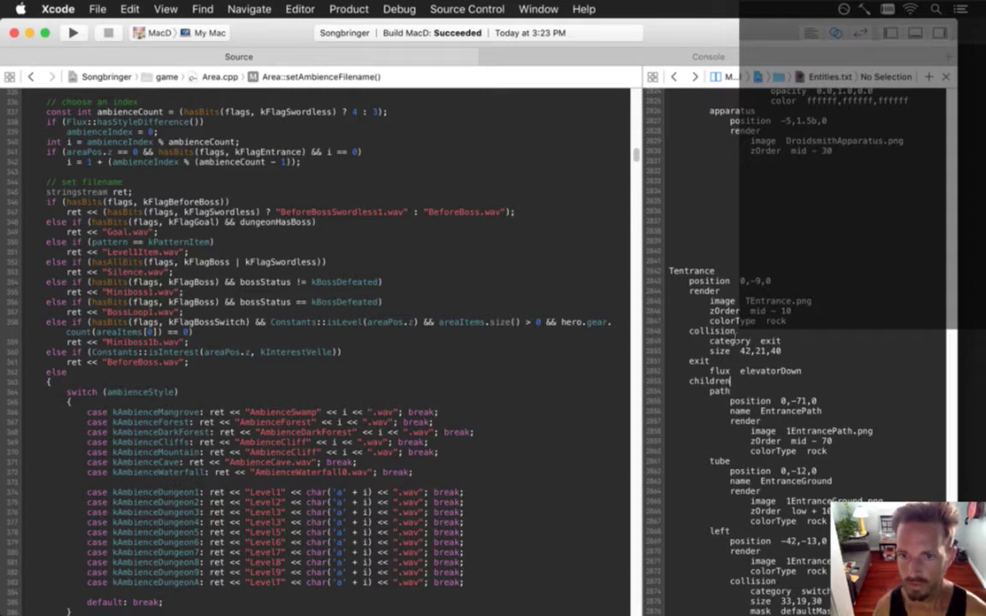
pyautogui.press('super+Right')
pyautogui.press('BackSpace')
pyautogui.press('BackSpace')
pyautogui.press('BackSpace')
pyautogui.press('BackSpace')
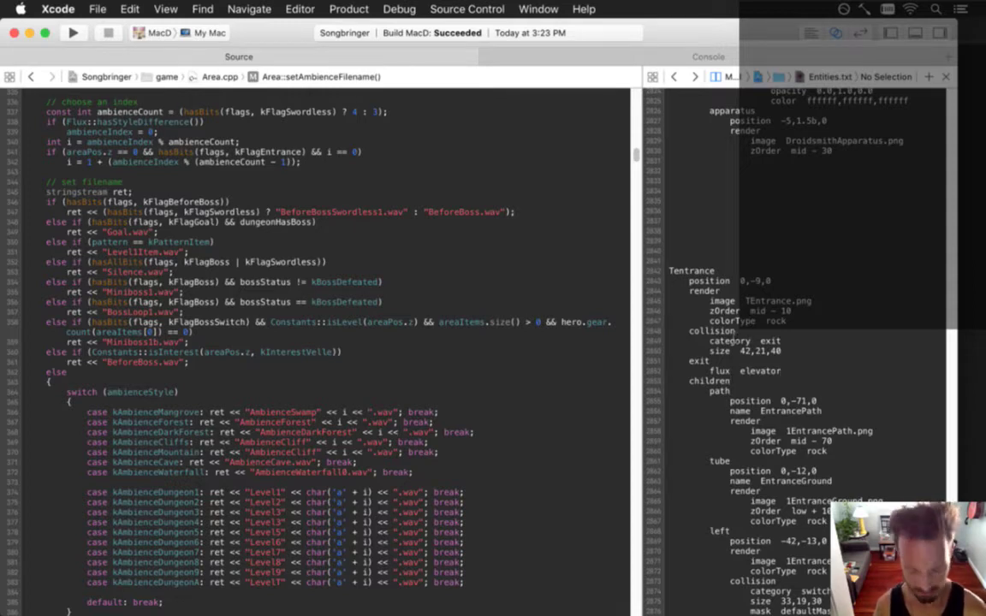
pyautogui.write('Up')
pyautogui.press('Down')
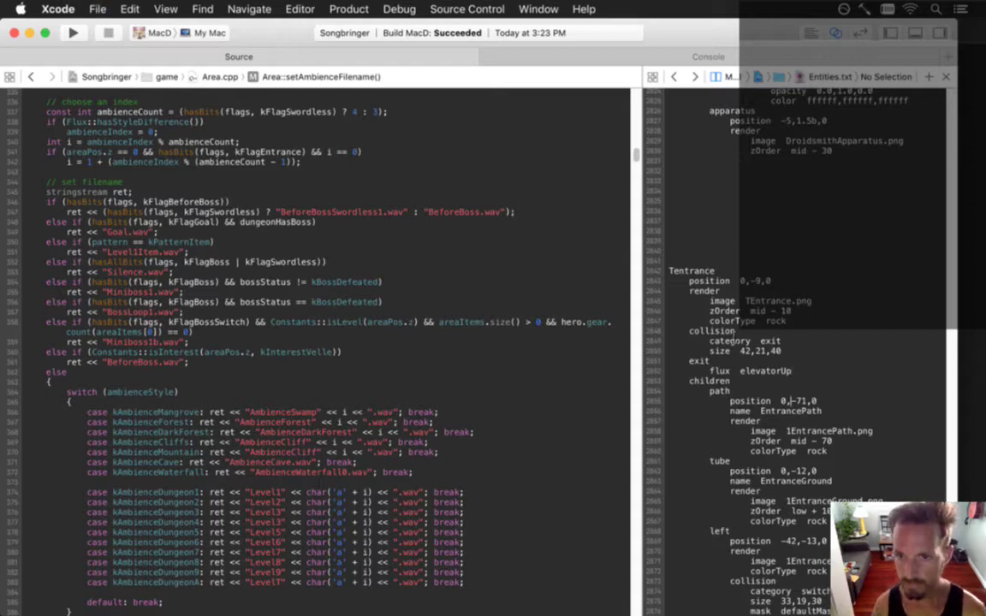
# Change Tentrance's path image to TEntrancePath.png and its tube image to TEntranceGround.png.
pyautogui.click(786, 430)
pyautogui.press('Delete')
pyautogui.write('T')
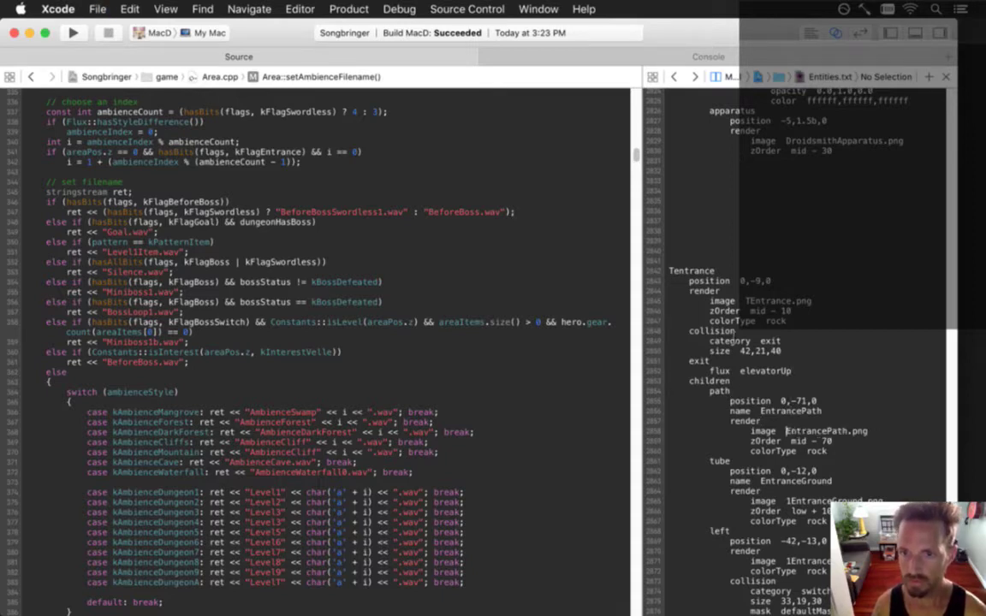
pyautogui.click(785, 502)
pyautogui.press('Delete')
pyautogui.write('T')
# Change the images of Tentrance's left and right children to TEntranceLeft.png and TEntranceRight.png.
pyautogui.scroll(-5, 734, 332)
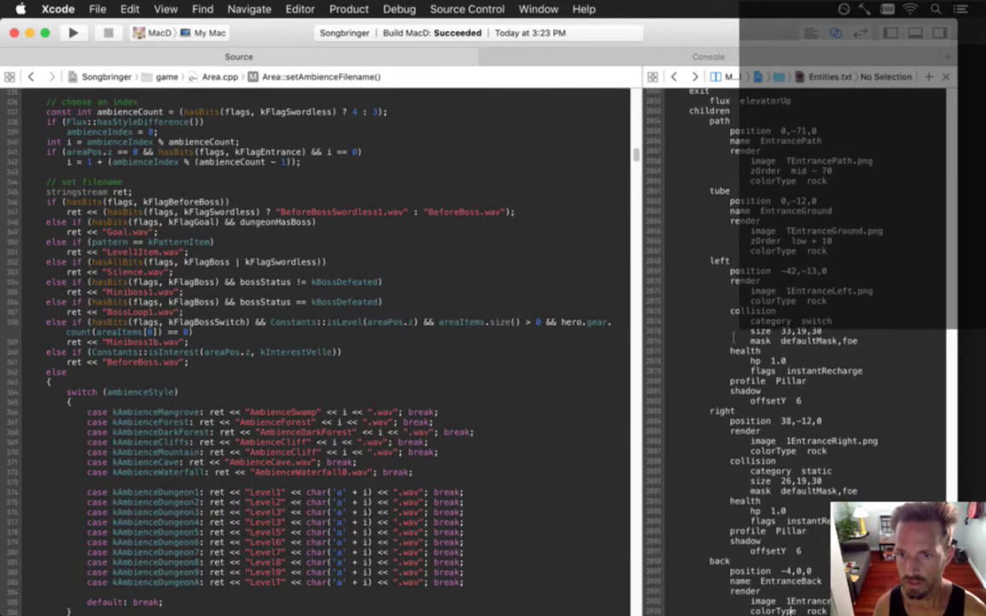
pyautogui.press('Up')
pyautogui.press('Up')
pyautogui.press('Up')
pyautogui.press('Up')
pyautogui.press('Up')
pyautogui.press('Up')
pyautogui.press('Up')
pyautogui.press('Up')
pyautogui.press('Up')
pyautogui.press('Up')
pyautogui.press('Up')
pyautogui.press('Up')
pyautogui.press('Up')
pyautogui.press('Up')
pyautogui.press('Up')
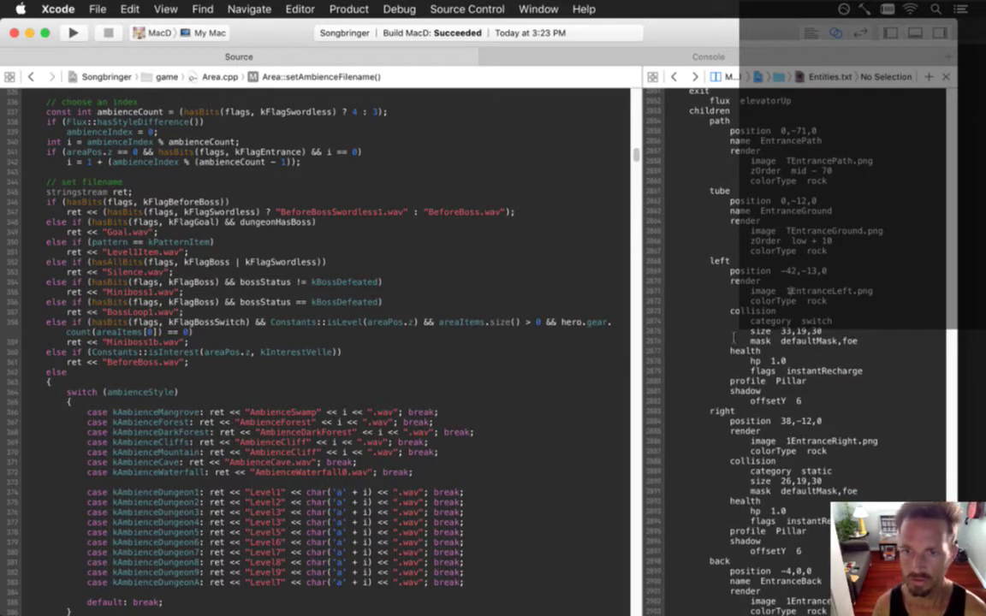
pyautogui.click(788, 291)
pyautogui.press('Delete')
pyautogui.write('T')
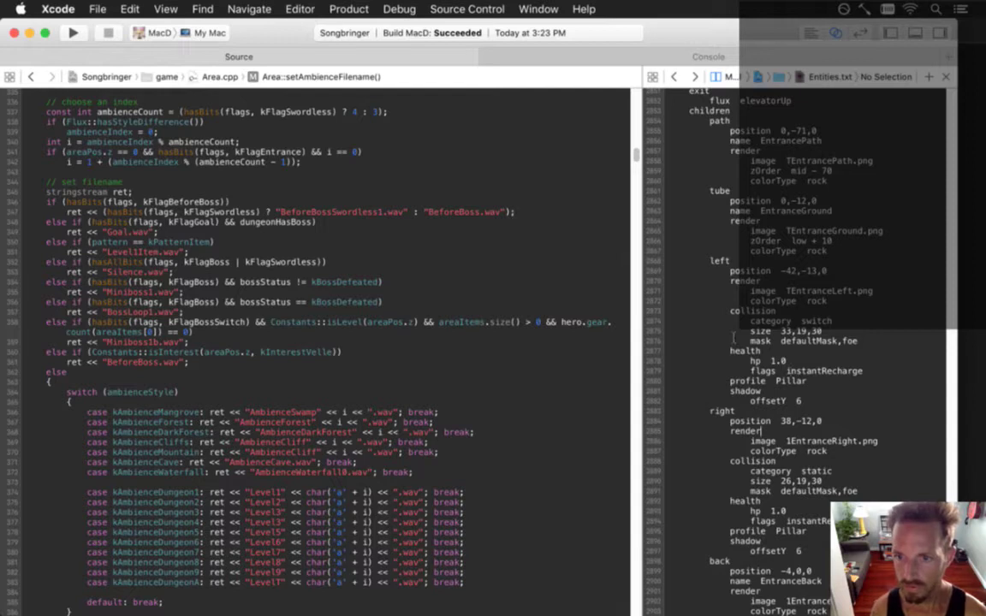
pyautogui.press('Down')
pyautogui.press('Left')
pyautogui.press('Delete')
pyautogui.write('T')
# Change the image of Tentrance's back child to TEntranceBack.png.
pyautogui.press('Down')
pyautogui.press('Down')
pyautogui.press('Down')
pyautogui.press('Down')
pyautogui.press('Down')
pyautogui.press('Down')
pyautogui.press('Down')
pyautogui.press('Down')
pyautogui.press('Down')
pyautogui.press('Down')
pyautogui.press('Down')
pyautogui.press('Down')
pyautogui.press('Down')
pyautogui.press('Down')
pyautogui.press('Down')
pyautogui.press('Down')
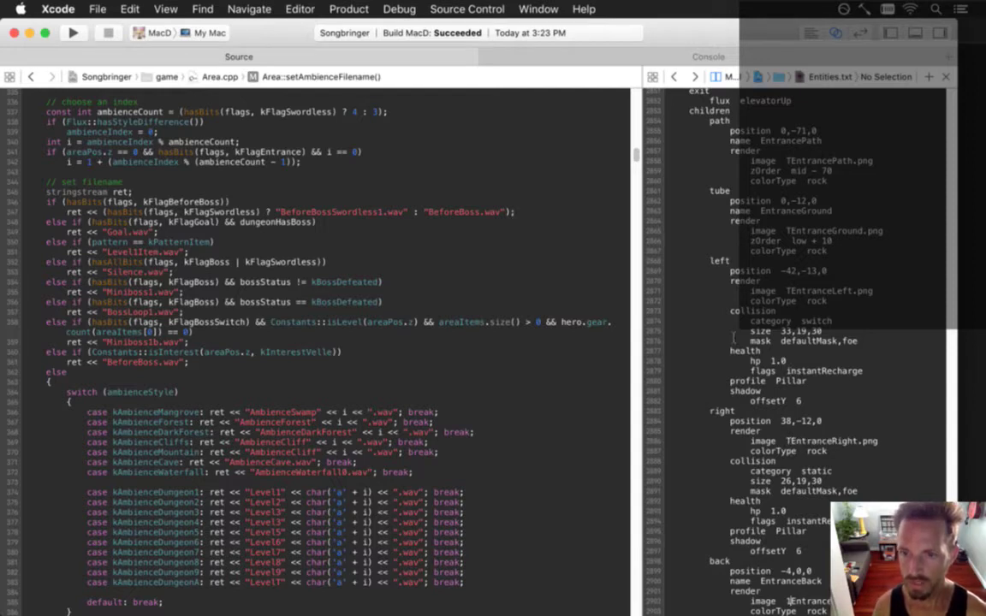
pyautogui.press('Down')
pyautogui.press('Down')
pyautogui.press('Down')
pyautogui.press('Down')
pyautogui.press('Down')
pyautogui.press('Down')
pyautogui.press('Down')
pyautogui.press('Down')
pyautogui.press('Down')
pyautogui.press('Down')
pyautogui.press('Down')
pyautogui.press('Down')
pyautogui.press('Down')
pyautogui.press('Down')
pyautogui.press('Down')
pyautogui.press('Down')
pyautogui.press('Down')
pyautogui.press('Down')
pyautogui.press('Down')
pyautogui.press('Down')
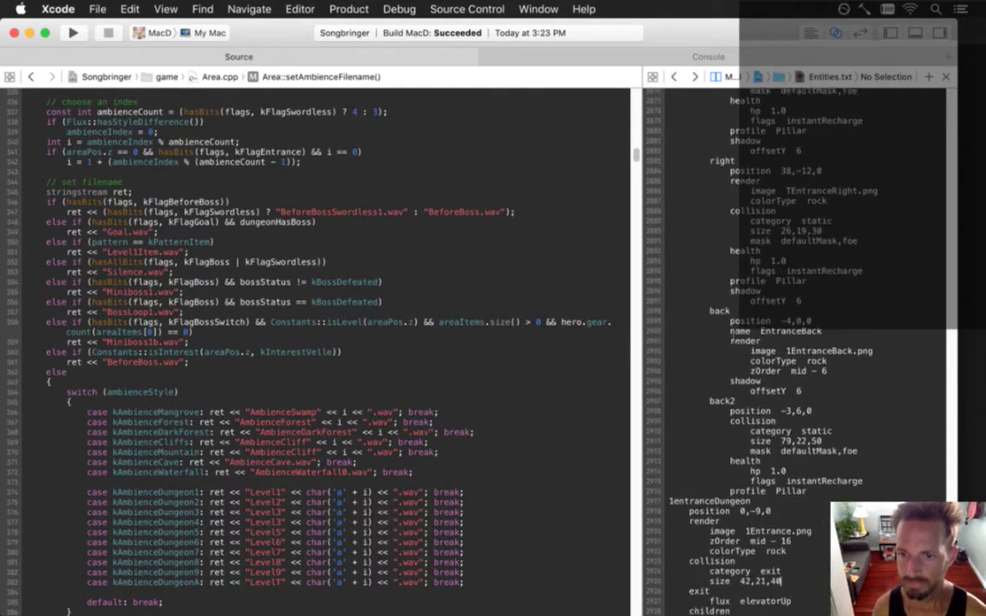
pyautogui.click(790, 371)
pyautogui.press('Left')
pyautogui.press('Delete')
pyautogui.write('T')
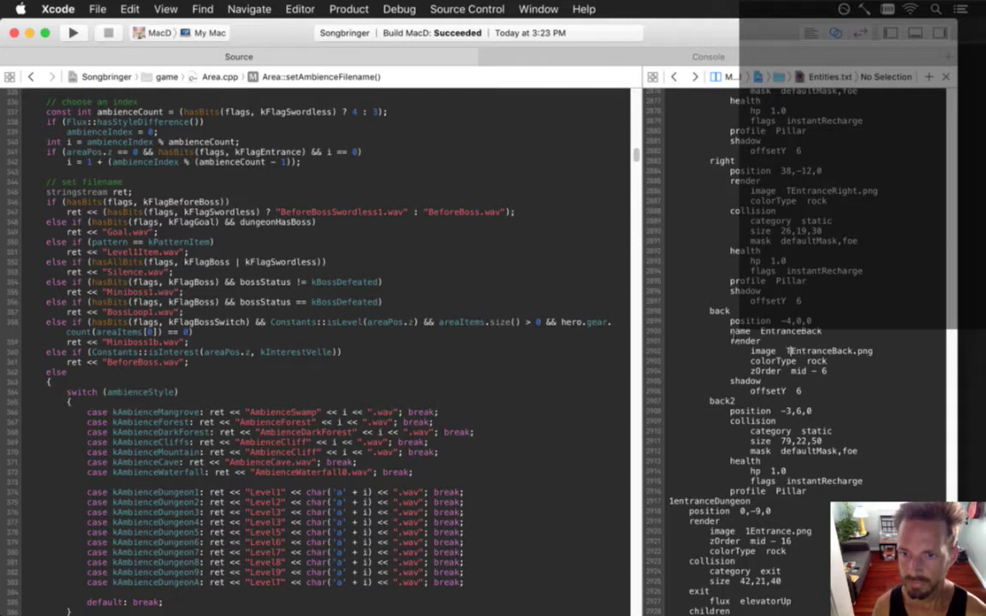
# Rename the pasted 1entranceDungeon definition below Tentrance to TentranceDungeon.
pyautogui.press('Down')
pyautogui.press('Down')
pyautogui.press('Down')
pyautogui.press('Down')
pyautogui.press('Down')
pyautogui.press('Down')
pyautogui.press('Down')
pyautogui.press('Down')
pyautogui.press('Down')
pyautogui.press('Down')
pyautogui.press('Down')
pyautogui.press('Down')
pyautogui.press('Down')
pyautogui.press('Down')
pyautogui.press('Down')
pyautogui.press('Down')
pyautogui.press('Down')
pyautogui.press('Down')
pyautogui.press('Down')
pyautogui.press('Down')
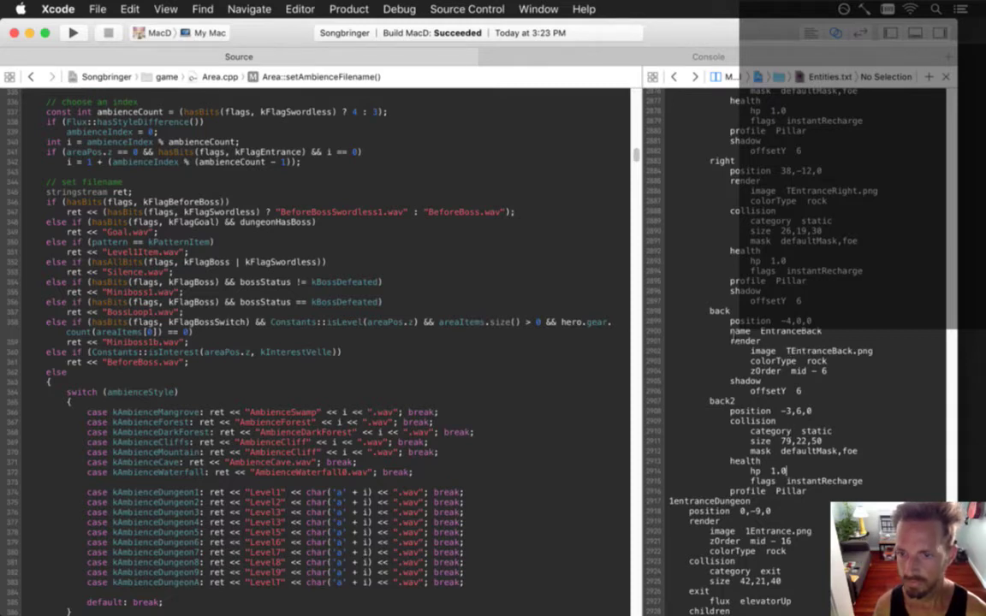
pyautogui.press('Down')
pyautogui.press('Down')
pyautogui.press('Down')
pyautogui.press('Down')
pyautogui.press('Down')
pyautogui.press('Down')
pyautogui.press('Down')
pyautogui.press('Down')
pyautogui.press('Down')
pyautogui.press('Down')
pyautogui.press('Down')
pyautogui.press('Down')
pyautogui.press('Down')
pyautogui.press('Down')
pyautogui.press('Down')
pyautogui.press('Down')
pyautogui.press('Down')
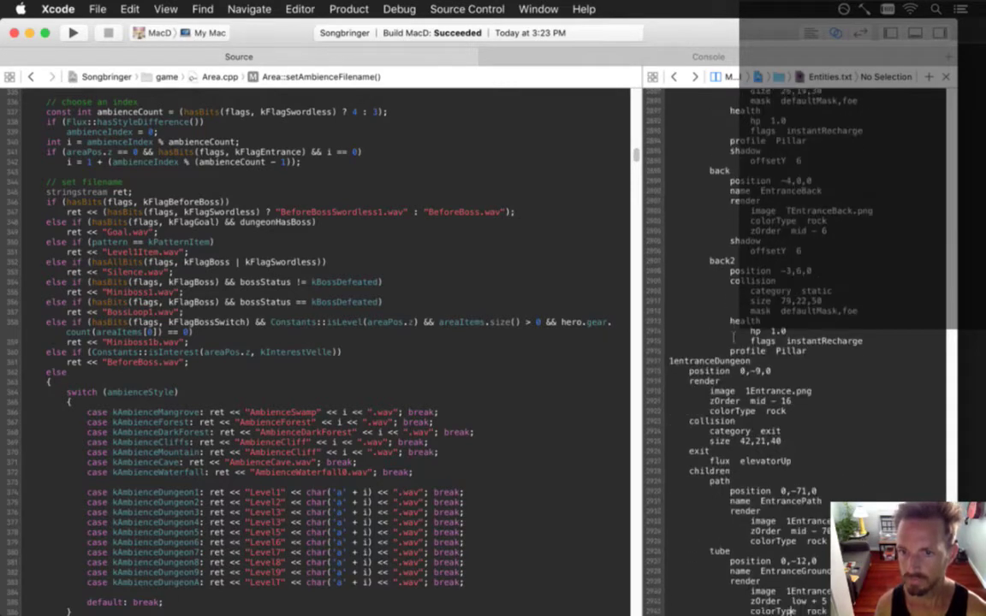
pyautogui.press('Up')
pyautogui.press('Up')
pyautogui.press('Up')
pyautogui.press('Up')
pyautogui.press('Up')
pyautogui.press('Up')
pyautogui.press('Up')
pyautogui.press('Up')
pyautogui.press('Up')
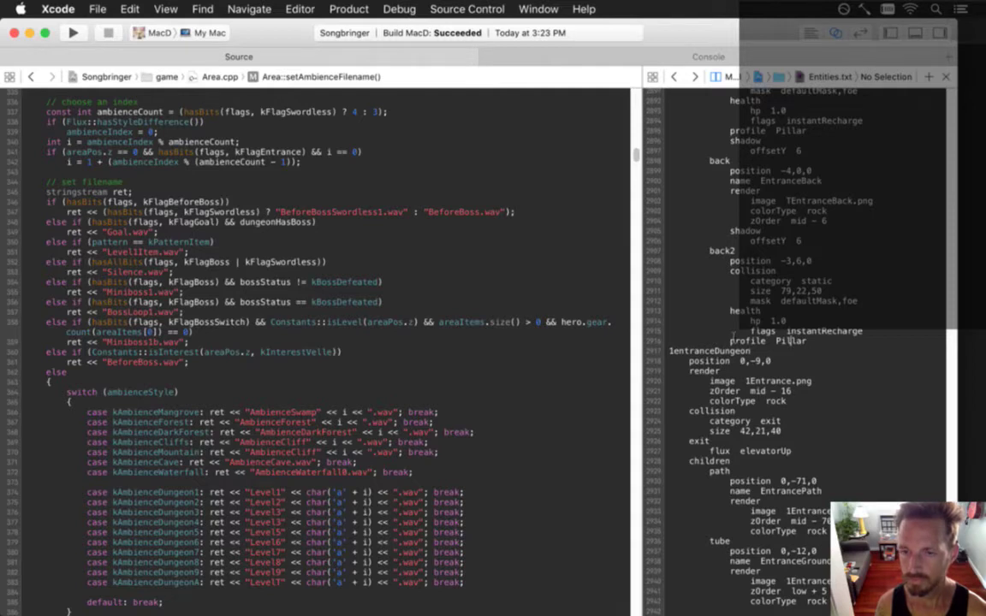
pyautogui.press('Down')
pyautogui.press('Right')
pyautogui.press('Delete')
pyautogui.write('T')
# Set TentranceDungeon's main render image to TEntrance.png.
pyautogui.press('Down')
pyautogui.press('Down')
pyautogui.press('Down')
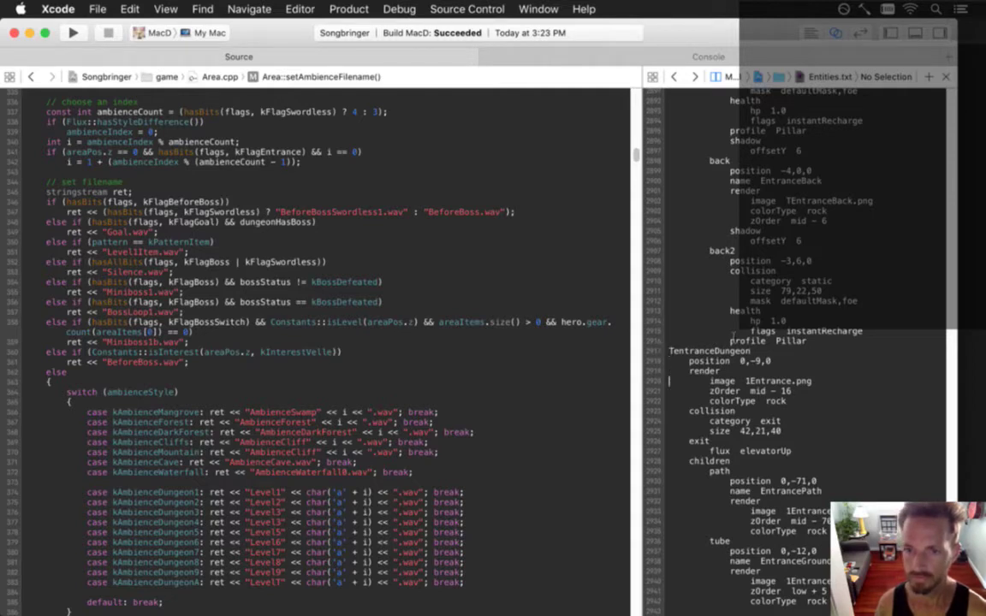
pyautogui.press('Right')
pyautogui.press('Right')
pyautogui.press('Right')
pyautogui.press('Right')
pyautogui.press('Right')
pyautogui.press('Right')
pyautogui.press('Right')
pyautogui.press('Right')
pyautogui.press('Right')
pyautogui.press('Right')
pyautogui.press('Right')
pyautogui.press('Left')
pyautogui.press('Delete')
pyautogui.write('T')
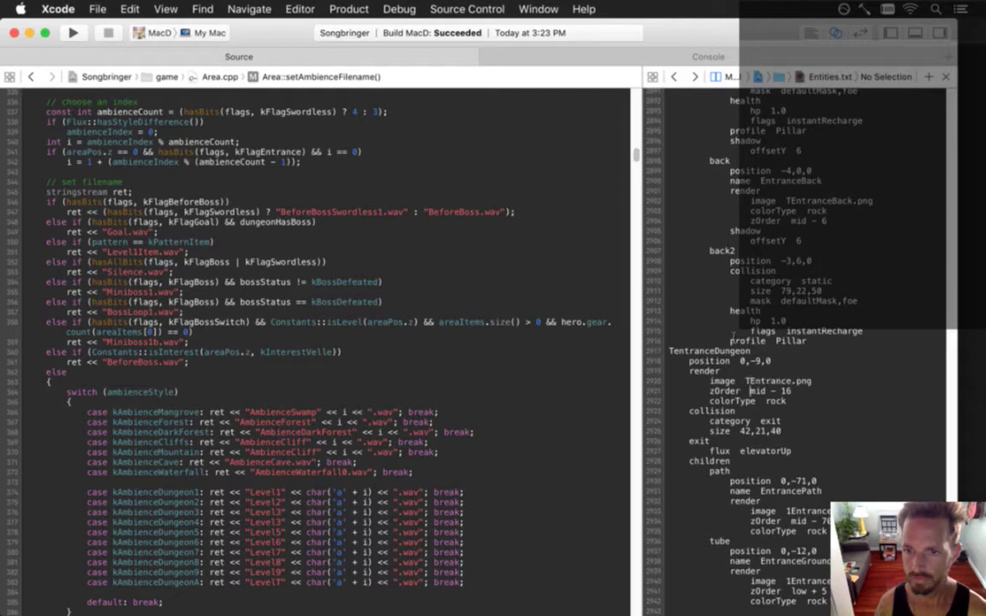
# Change TentranceDungeon's path image to TEntrancePath.png and its tube image to TEntranceGround.png.
pyautogui.press('Down')
pyautogui.press('Down')
pyautogui.press('Down')
pyautogui.press('Down')
pyautogui.press('Down')
pyautogui.press('Down')
pyautogui.press('Down')
pyautogui.press('Down')
pyautogui.press('Down')
pyautogui.press('Down')
pyautogui.press('Down')
pyautogui.press('Down')
pyautogui.press('Down')
pyautogui.press('Down')
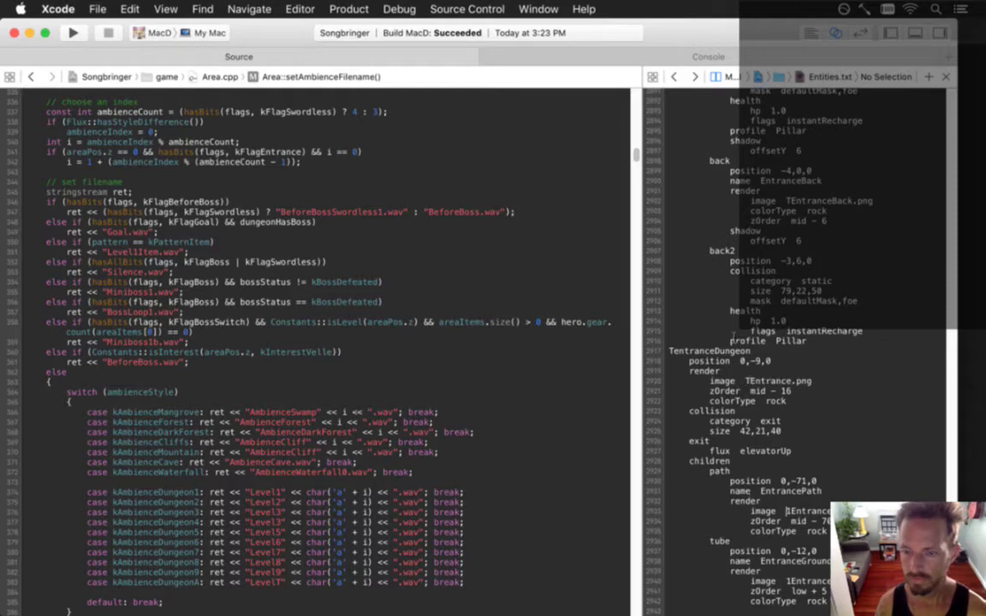
pyautogui.press('Delete')
pyautogui.write('T')
pyautogui.press('Down')
pyautogui.press('Down')
pyautogui.press('Down')
pyautogui.press('Down')
pyautogui.press('Down')
pyautogui.press('Down')
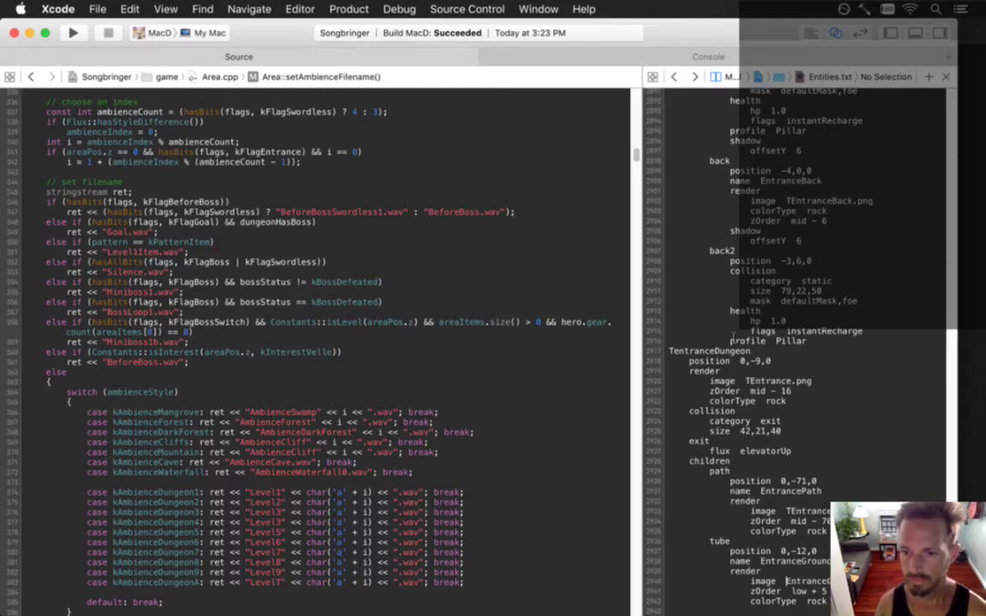
# Run Songbringer and check the new tower entrance with the debug overlay switched on and off.
pyautogui.press('super+r')
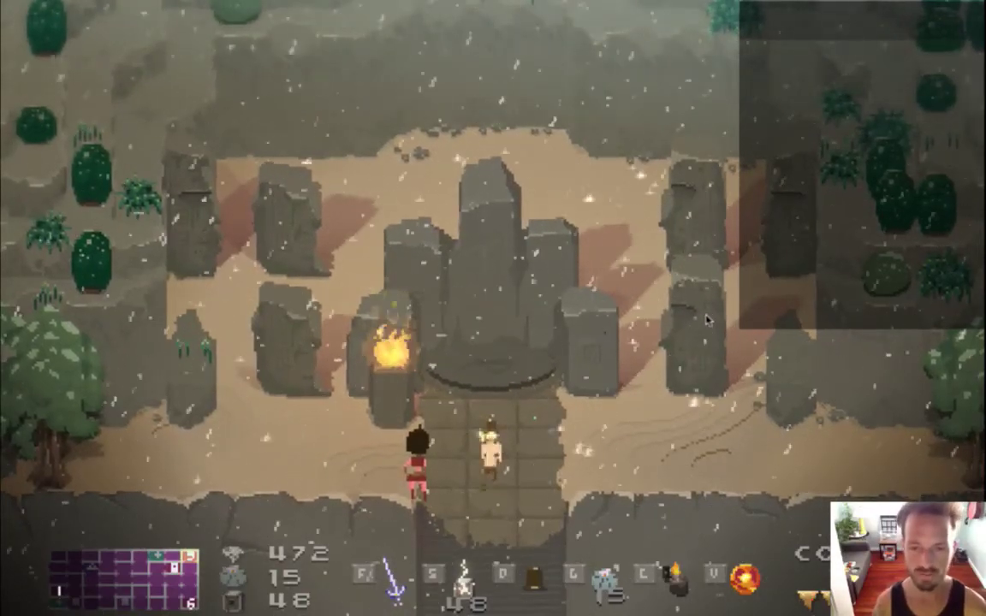
pyautogui.press('F3')
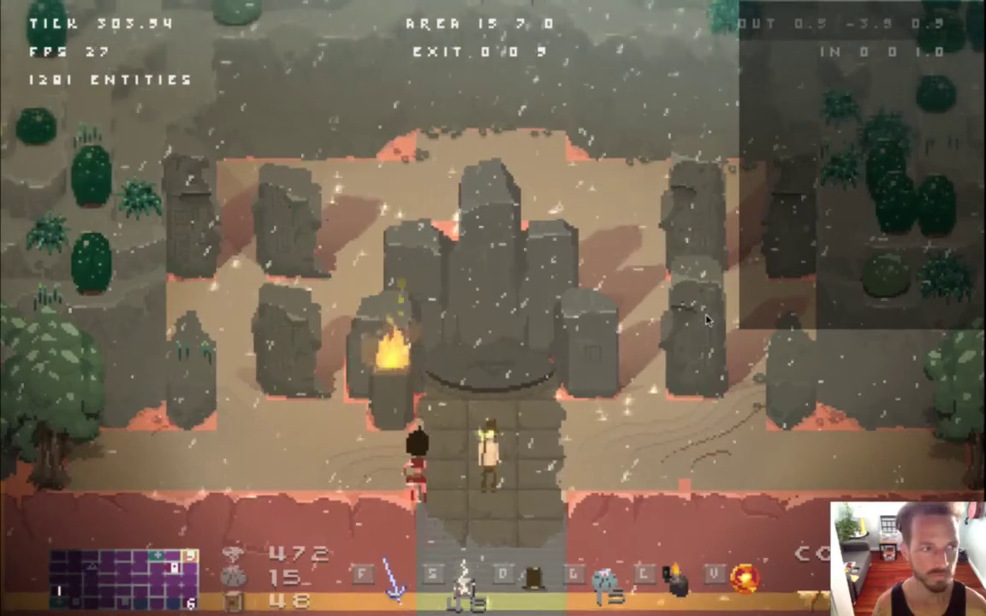
pyautogui.press('F3')
pyautogui.press('F3')
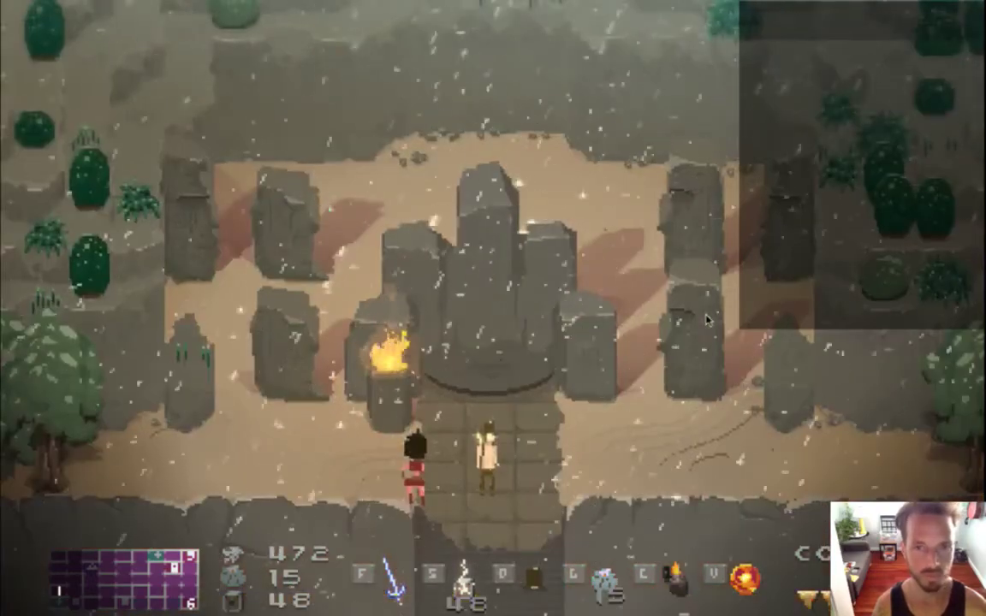
# Walk the hero around the entrance path and into the tower dungeon to test it, and quit the game.
pyautogui.press('Up')
pyautogui.press('Right')
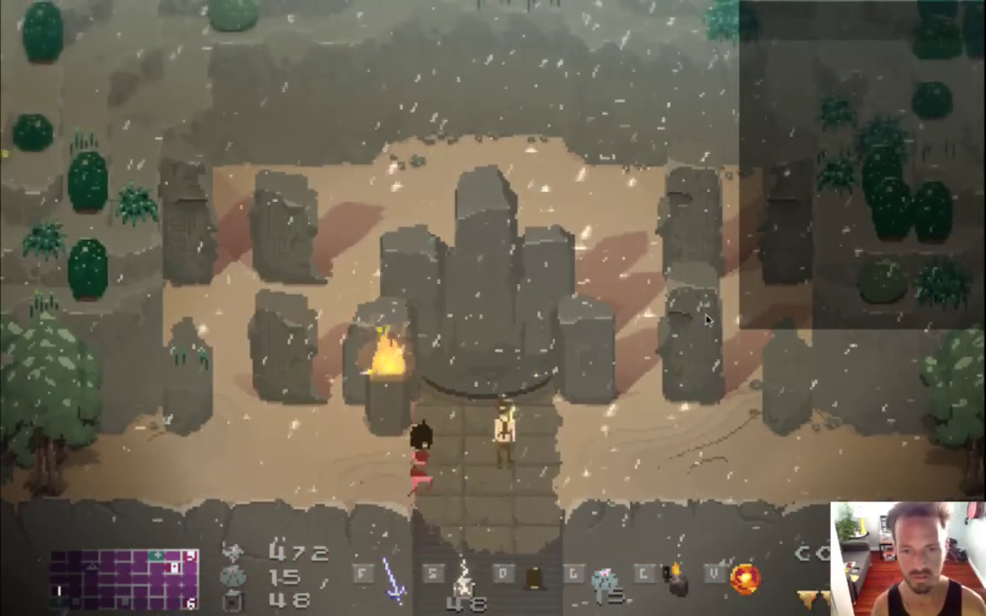
pyautogui.press('Right')
pyautogui.press('Left')
pyautogui.press('Right')
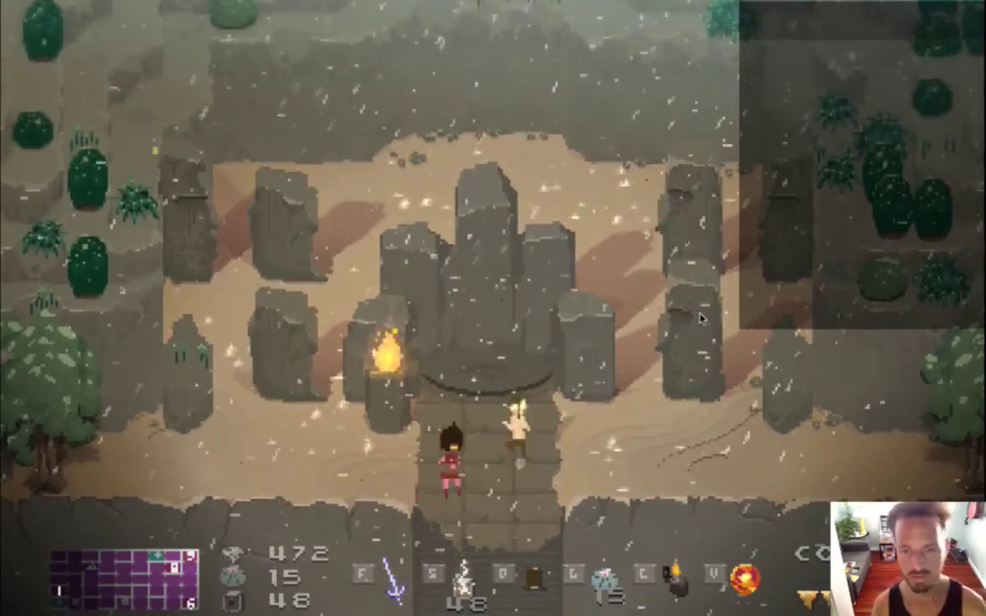
pyautogui.press('Left')
pyautogui.press('Up')
pyautogui.press('Right')
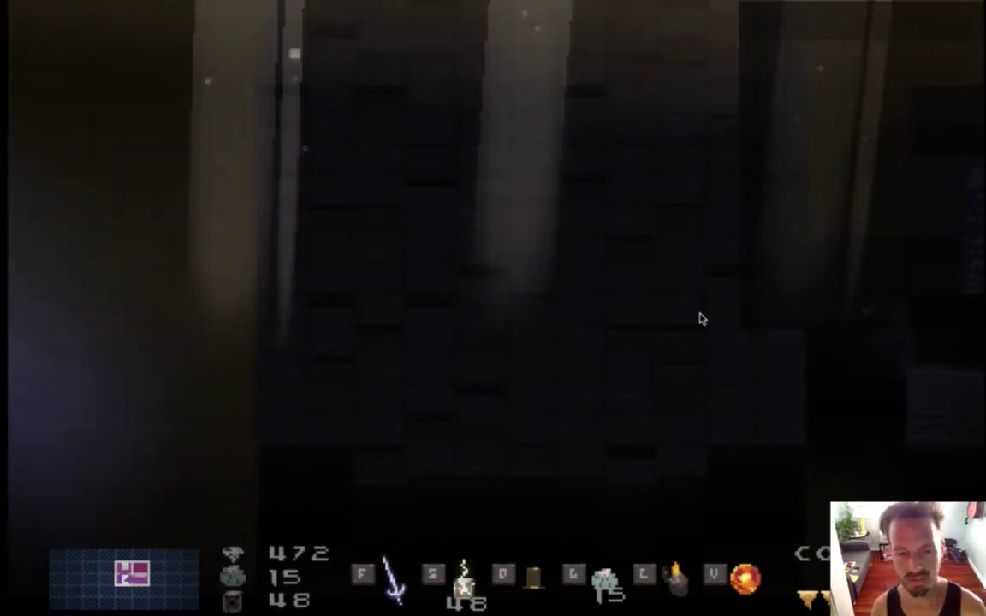
pyautogui.press('super+q')
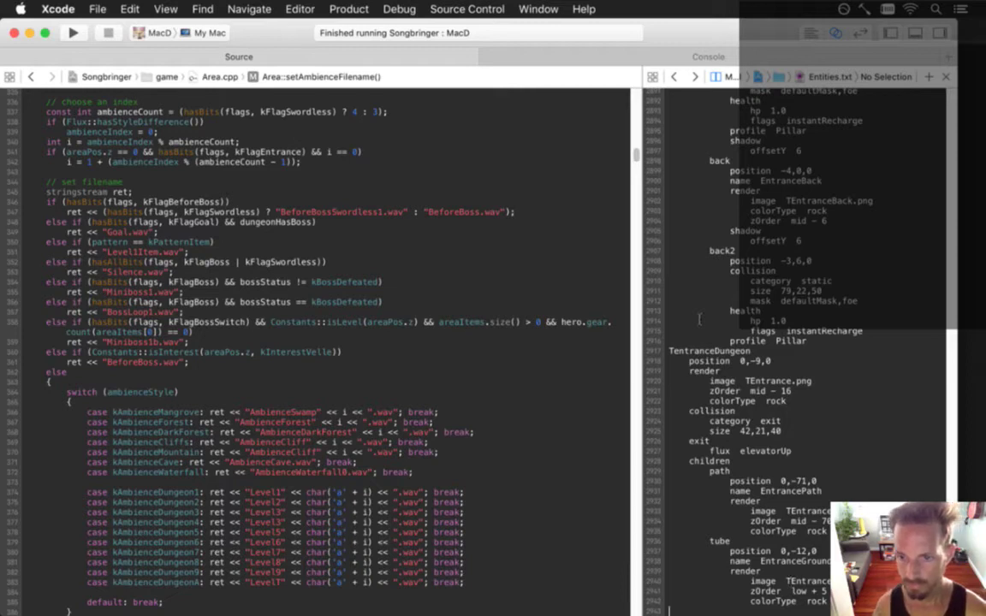
# Open the createEntranceTile function in AreaCreation.cpp and set a breakpoint on its levelZ line.
pyautogui.scroll(-3, 699, 319)
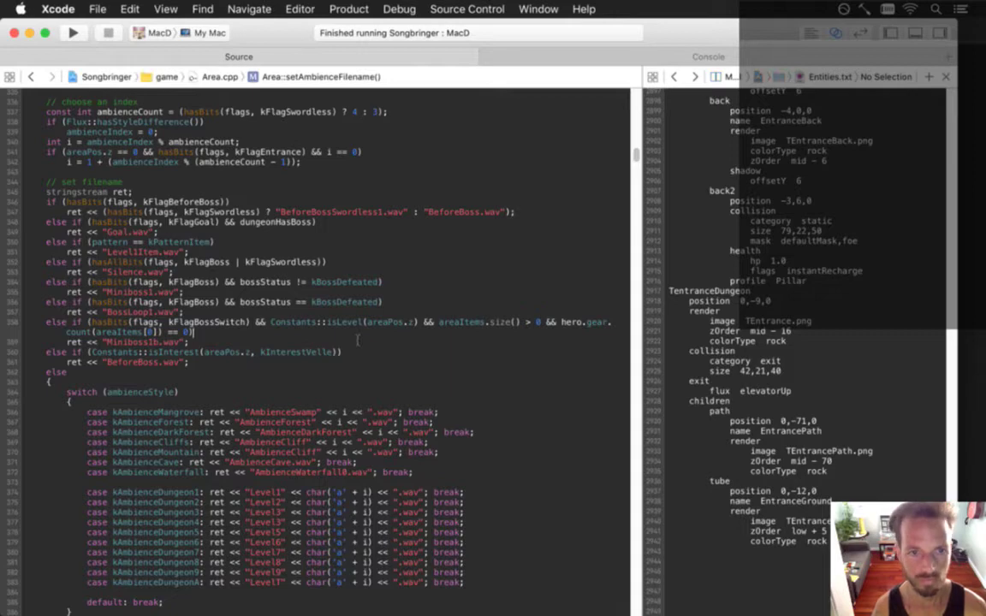
pyautogui.press('super+shift+o')
pyautogui.write('crentr')
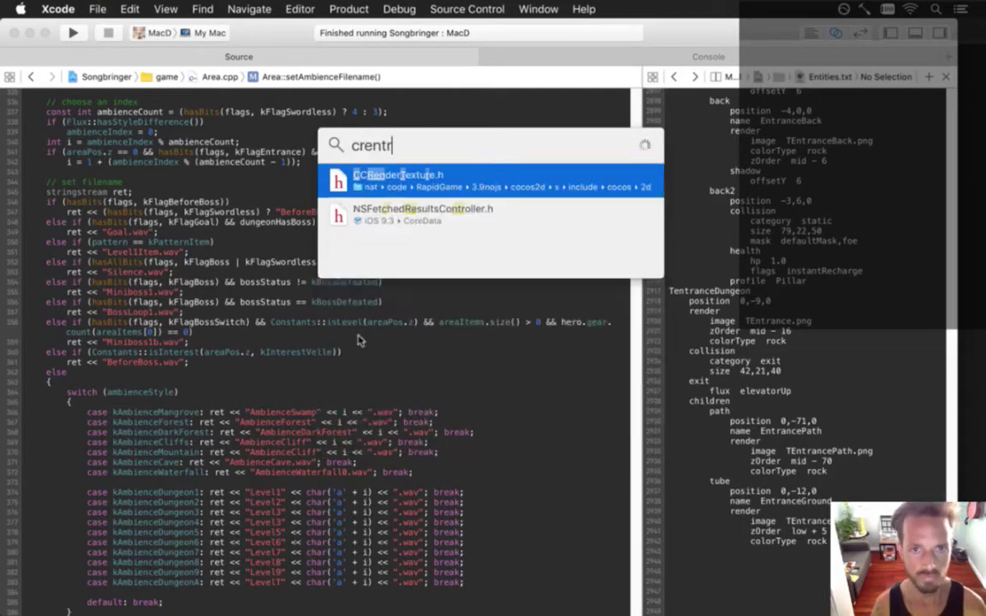
pyautogui.write('an')
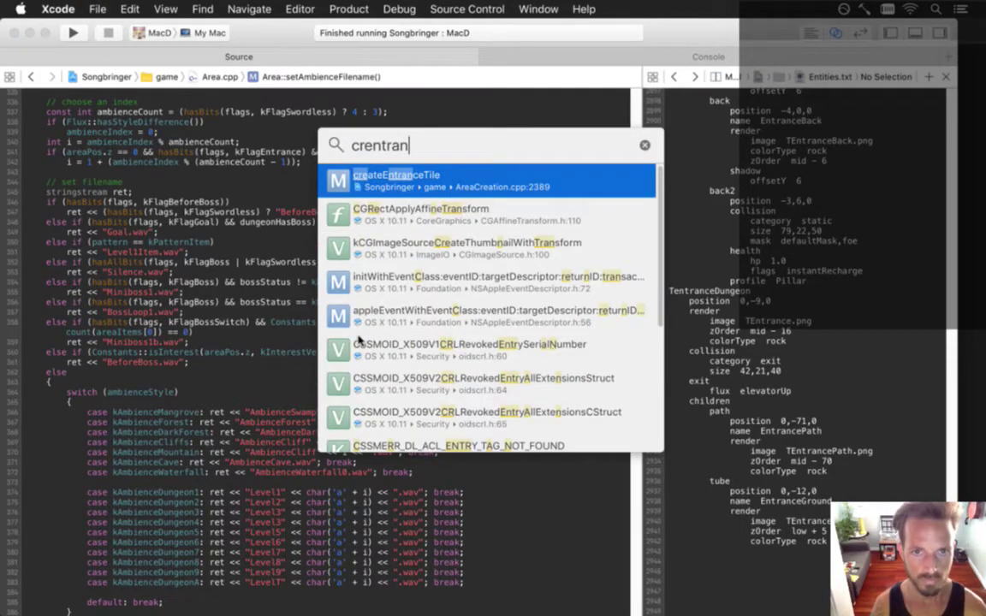
pyautogui.press('Return')
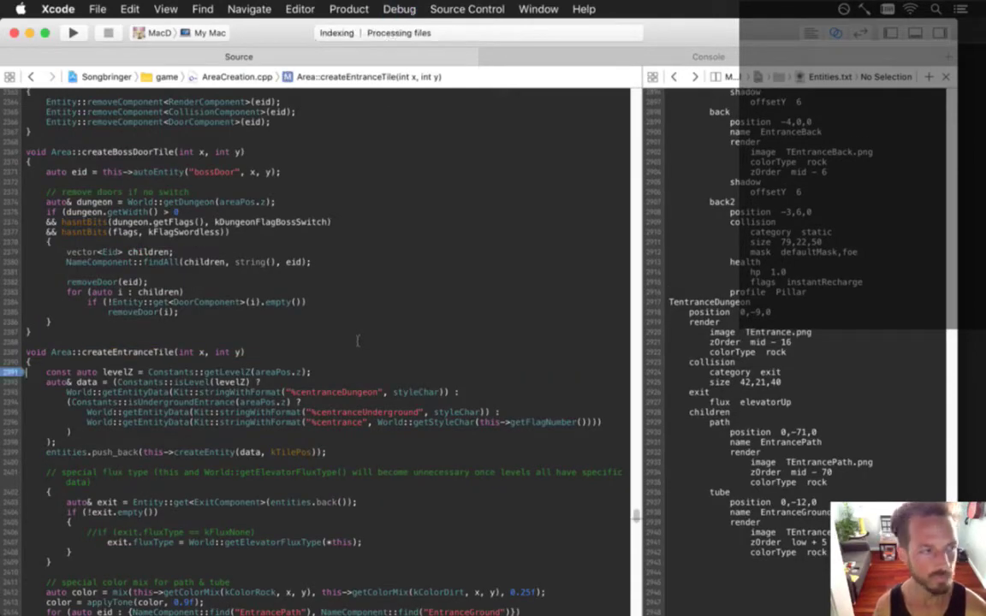
# Test-run the game inside the dungeon with the breakpoint active, and remove the breakpoint after quitting.
pyautogui.press('super+r')
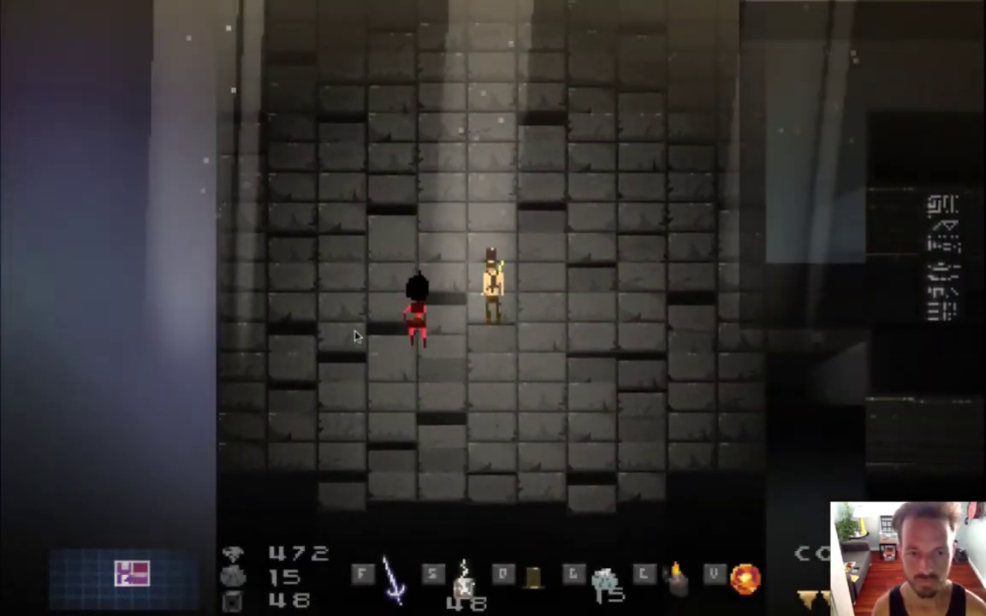
pyautogui.press('super+q')
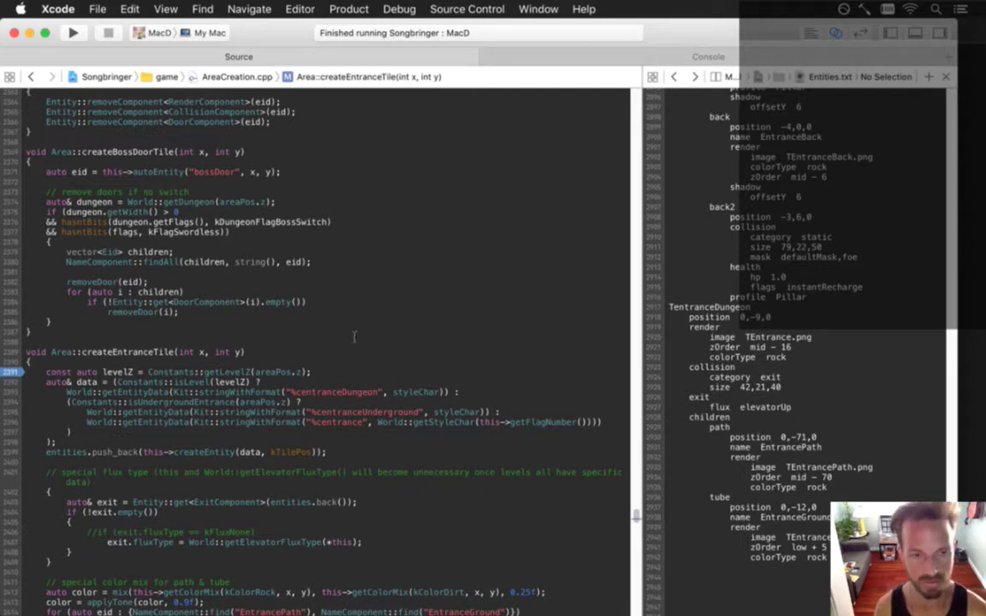
pyautogui.moveTo(17, 373); pyautogui.dragTo(46, 363)
pyautogui.click(46, 363)
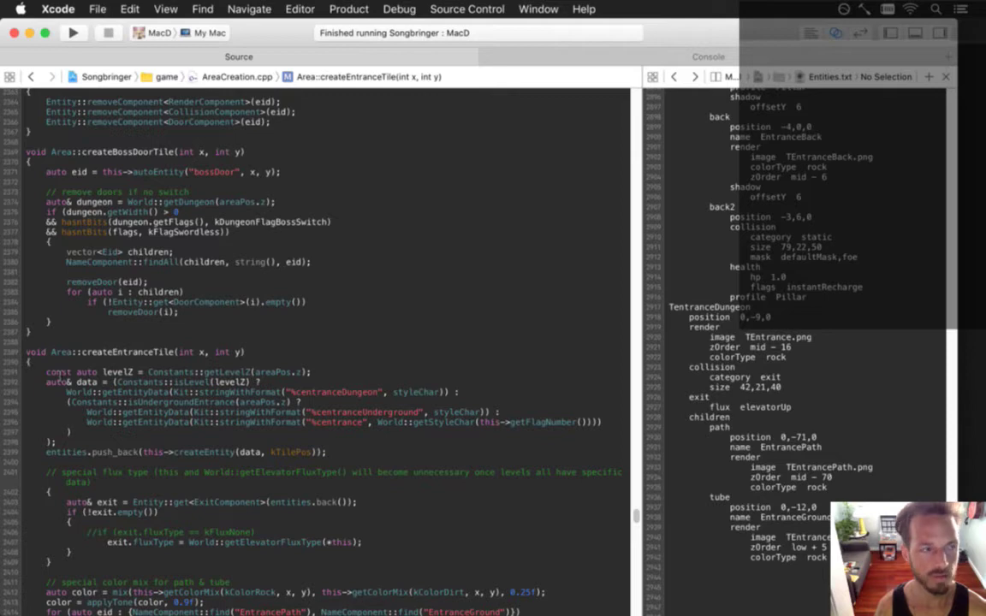
# Open AreaPatterns.cpp and find the dungeon entrances condition that contains kPatternEntrance9.
pyautogui.press('super+shift+o')
pyautogui.write('crentran')
pyautogui.press('super+a')
pyautogui.write('arpa')
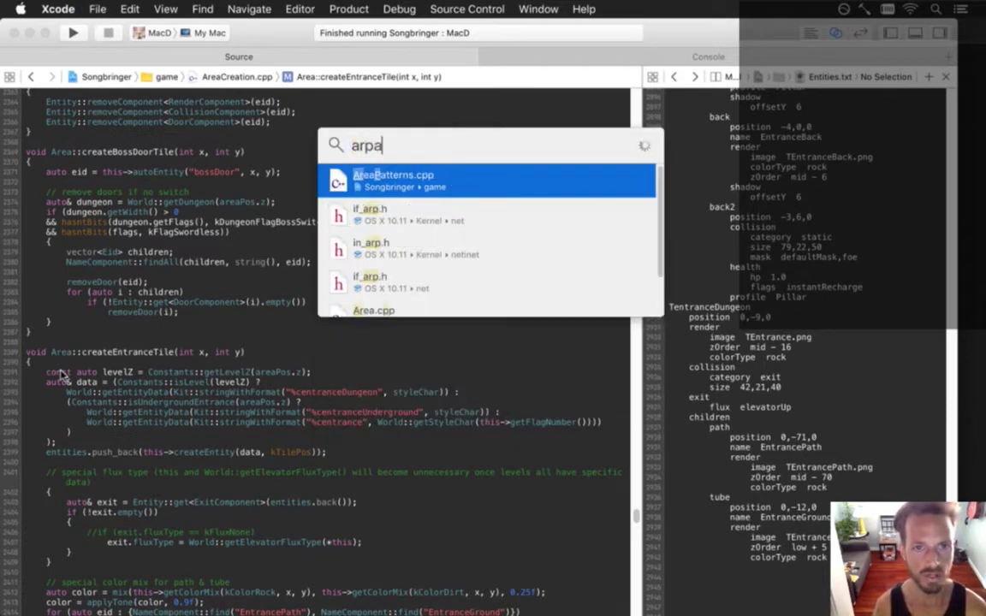
pyautogui.press('Return')
pyautogui.press('super+f')
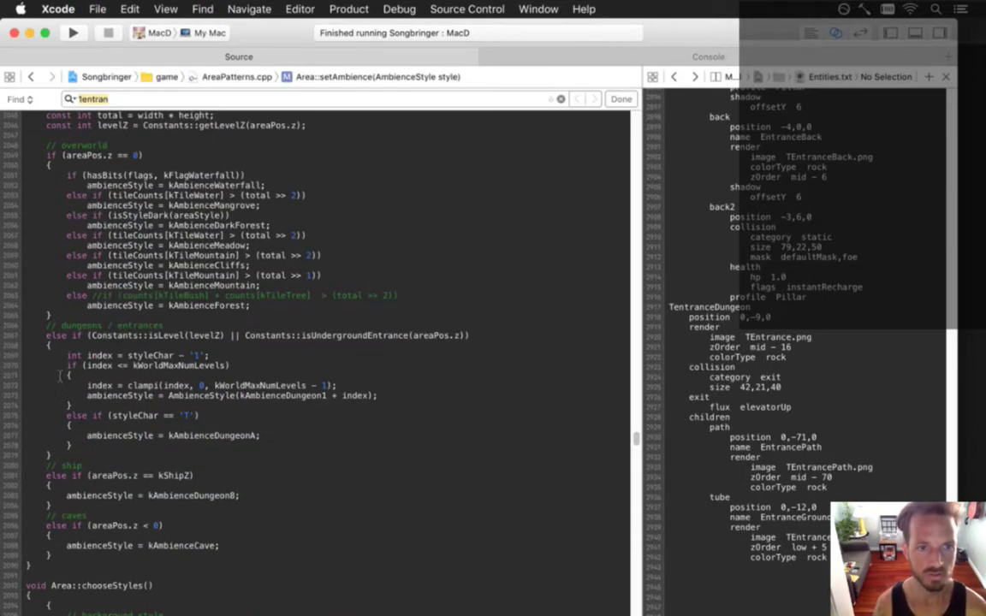
pyautogui.write('patternentr')
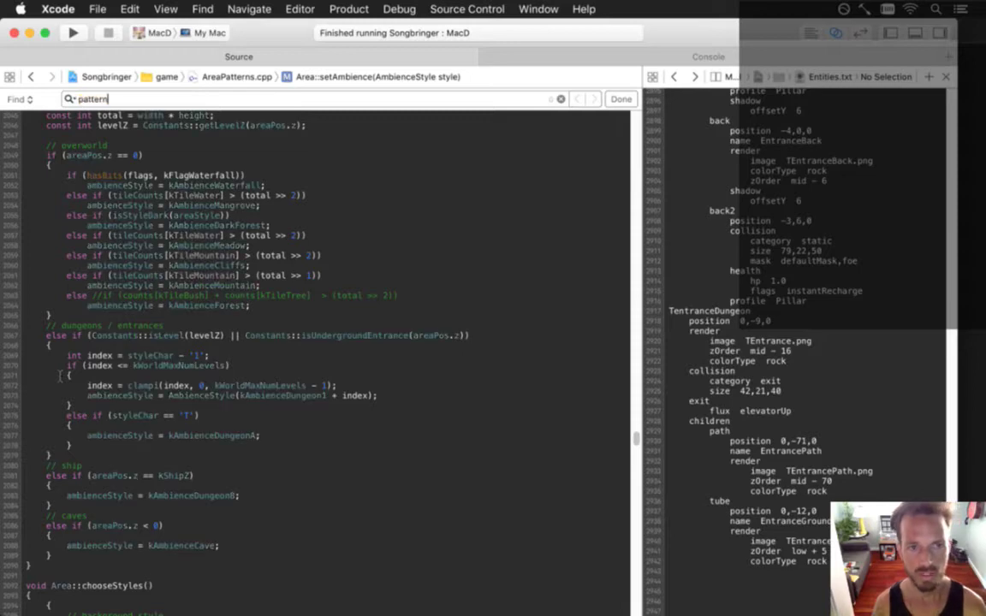
pyautogui.write('nce')
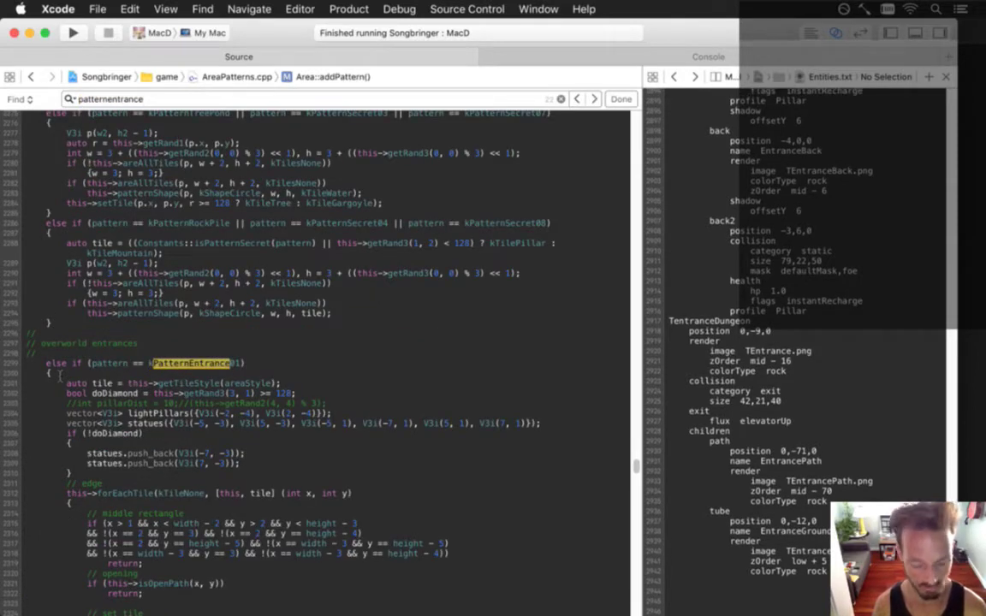
pyautogui.write('A')
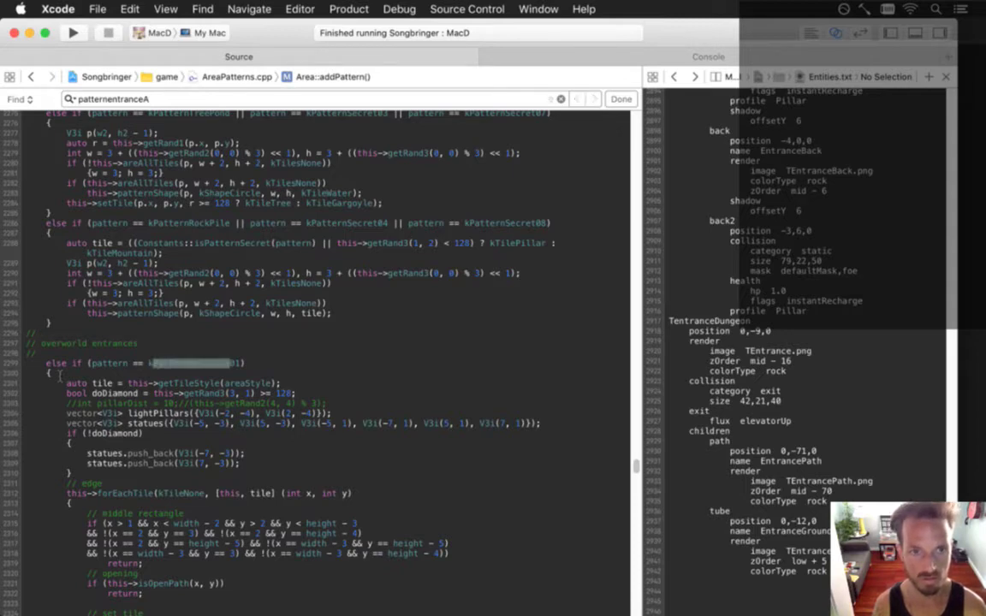
pyautogui.press('BackSpace')
pyautogui.write('9')
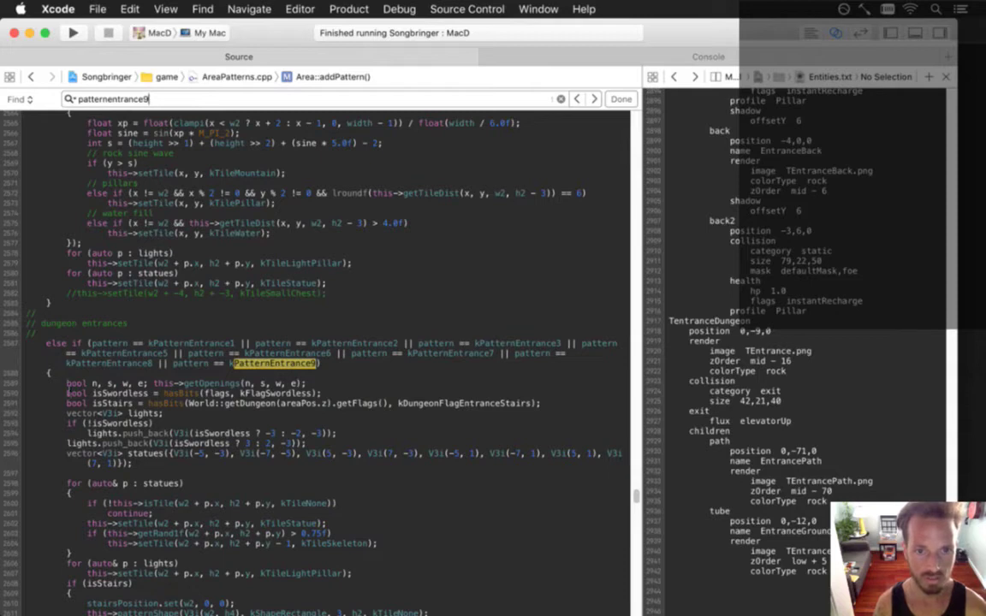
pyautogui.press('Escape')
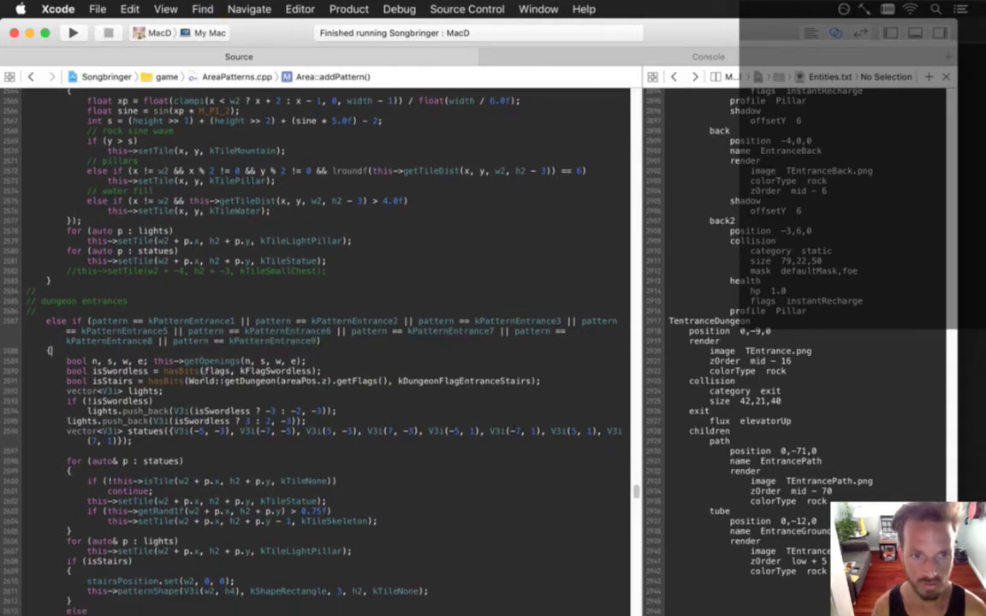
# Look up the definition of kPatternEntrance1 in Constants.h and return to the dungeon entrances code in AreaPatterns.cpp.
pyautogui.keyDown('super'); pyautogui.click(180, 323); pyautogui.keyUp('super')
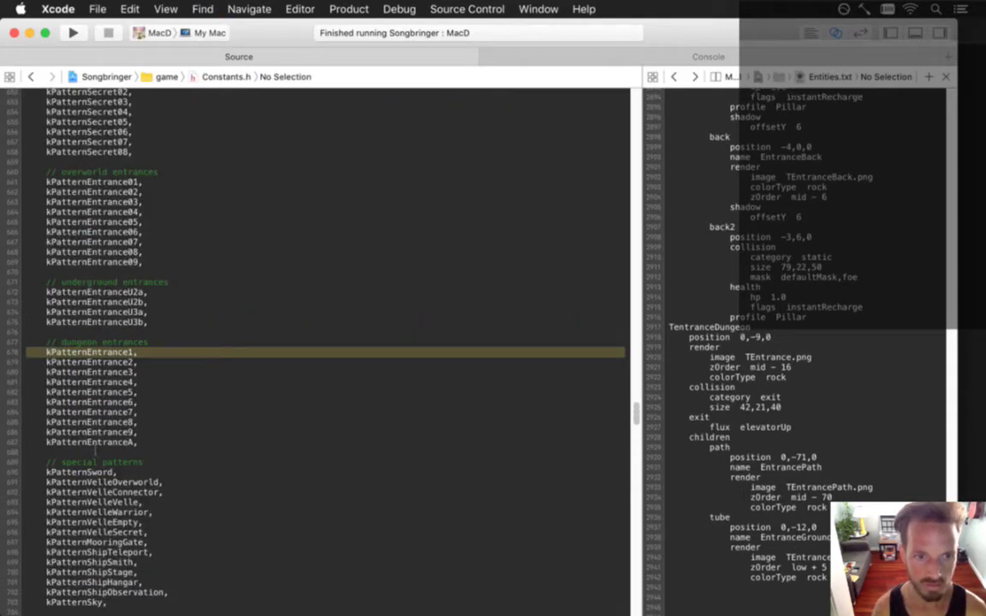
pyautogui.click(29, 76)
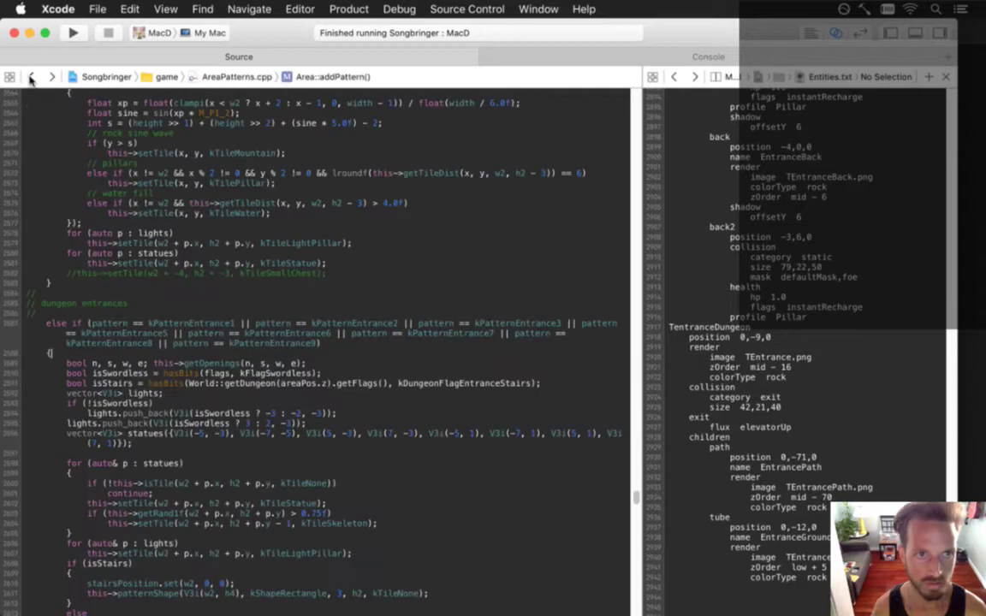
pyautogui.click(28, 77)
pyautogui.click(53, 77)
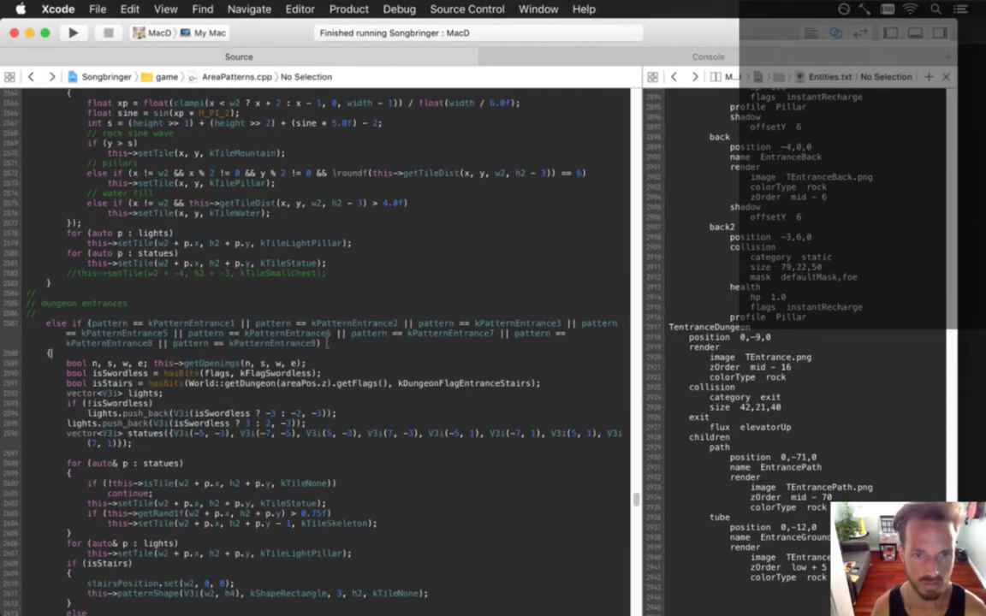
# Search AreaPatterns.cpp for patternentranceA, and go back to the patternentrance9 match.
pyautogui.press('super+f')
pyautogui.write('patternentrance')
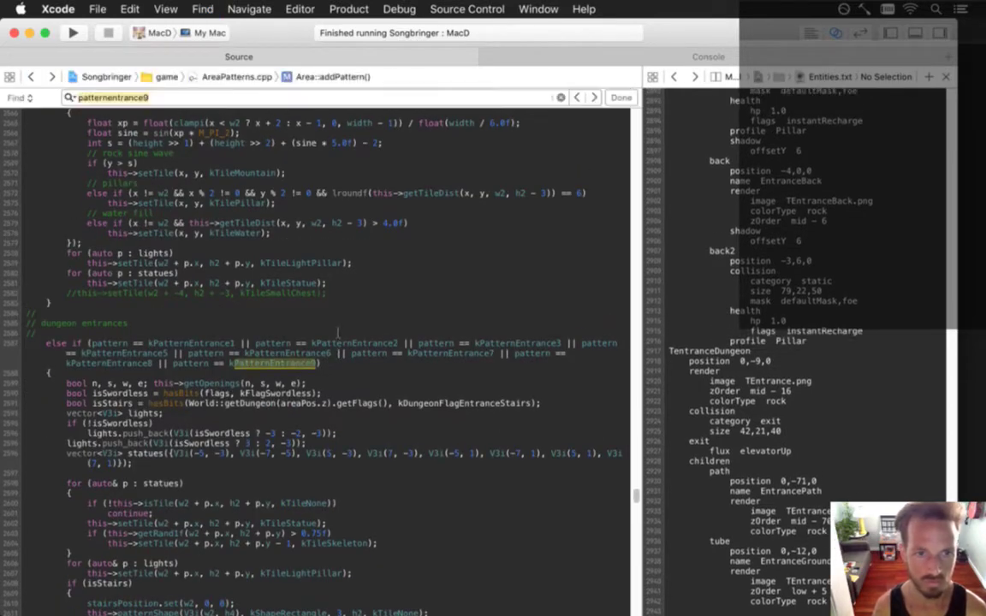
pyautogui.write('A')
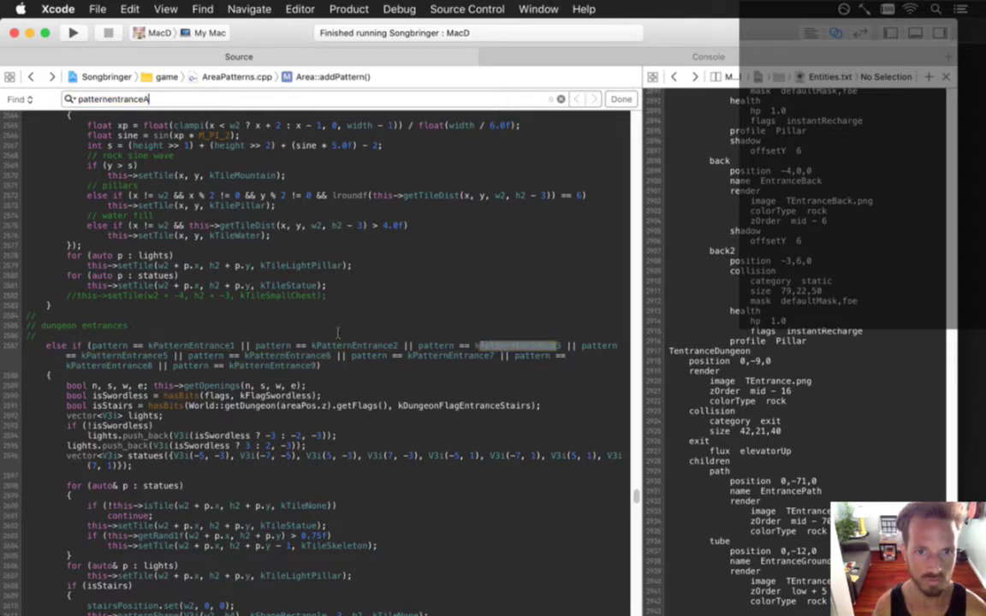
pyautogui.click(429, 368)
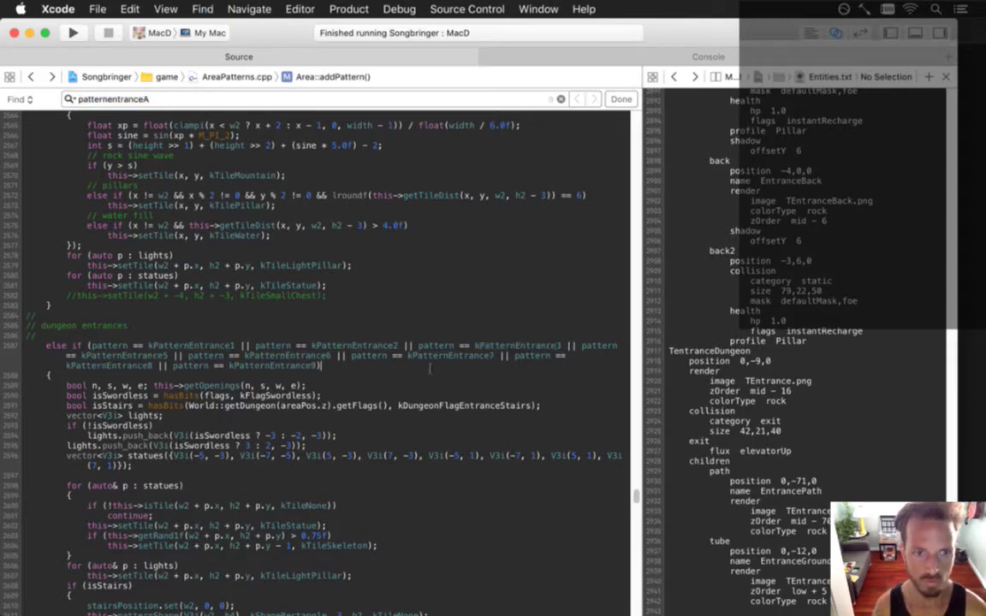
pyautogui.press('super+Up')
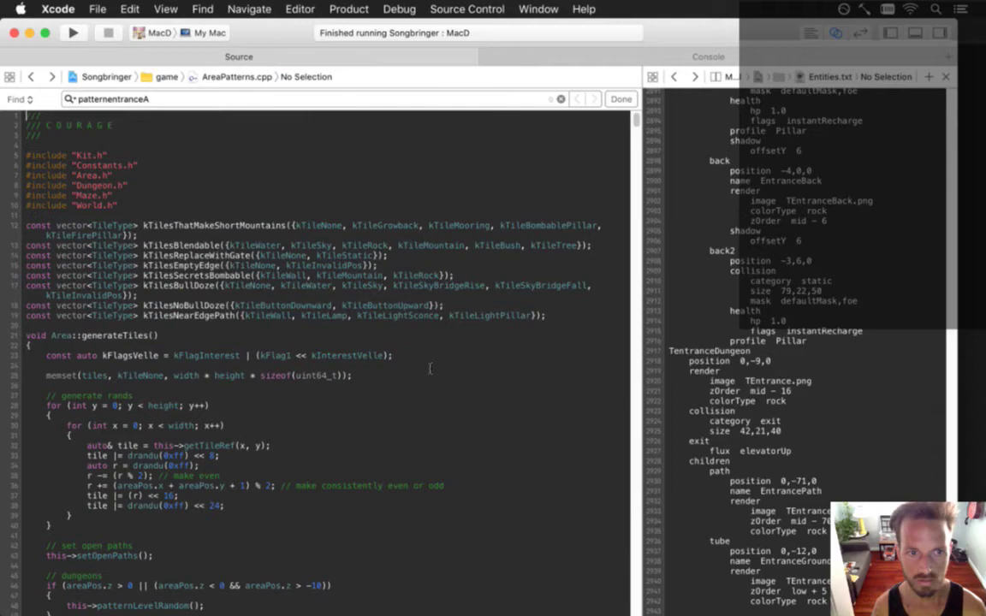
pyautogui.click(172, 101)
pyautogui.press('BackSpace')
pyautogui.write('9')
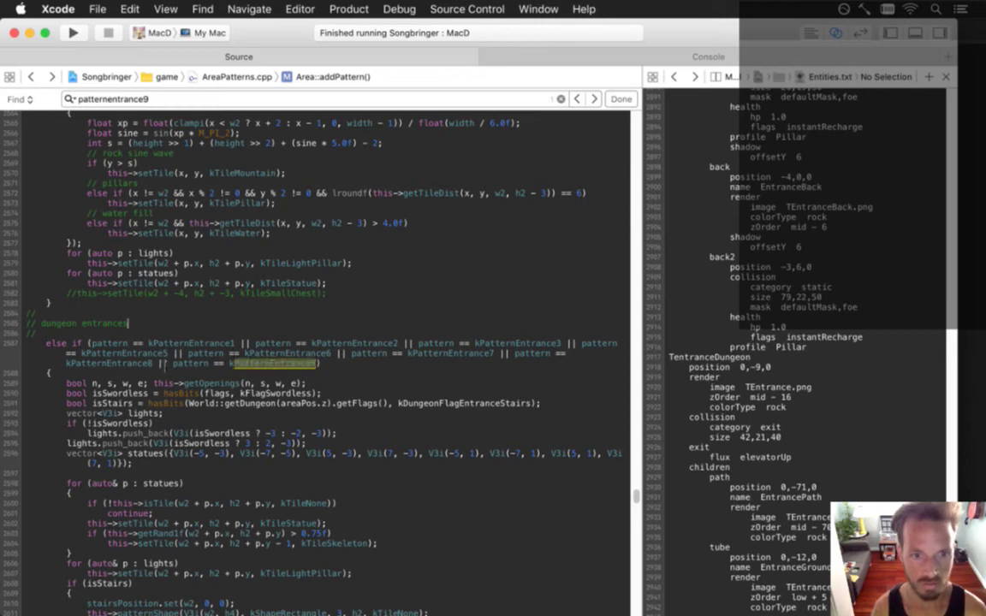
# Add "|| pattern == kPatternEntranceA" to the end of the dungeon entrances condition, save the file and start a build and run.
pyautogui.moveTo(152, 363); pyautogui.dragTo(317, 362)
pyautogui.press('super+c')
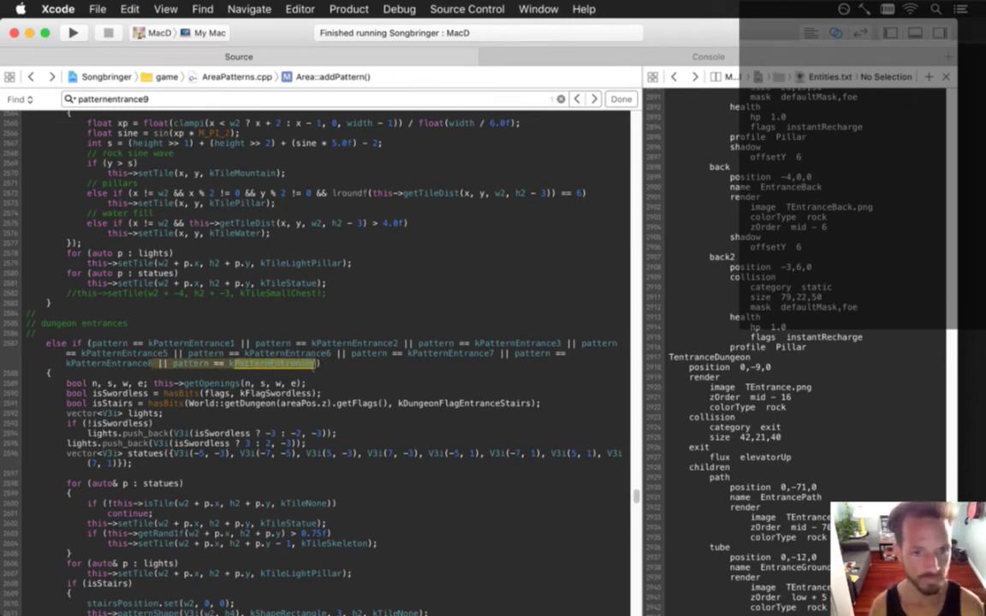
pyautogui.click(328, 379)
pyautogui.press('super+v')
pyautogui.press('BackSpace')
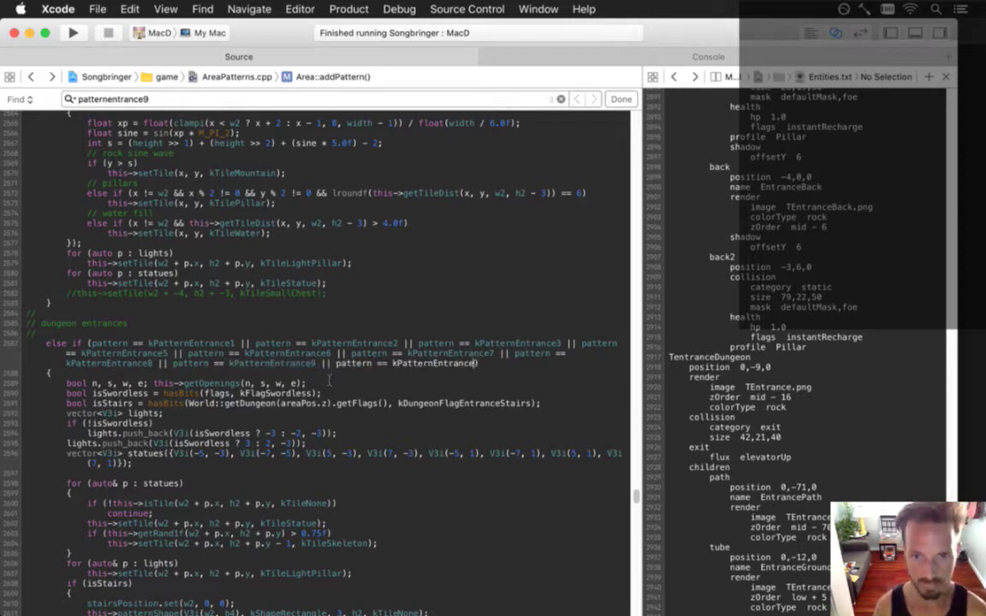
pyautogui.write('A')
pyautogui.press('super+s')
pyautogui.press('super+r')
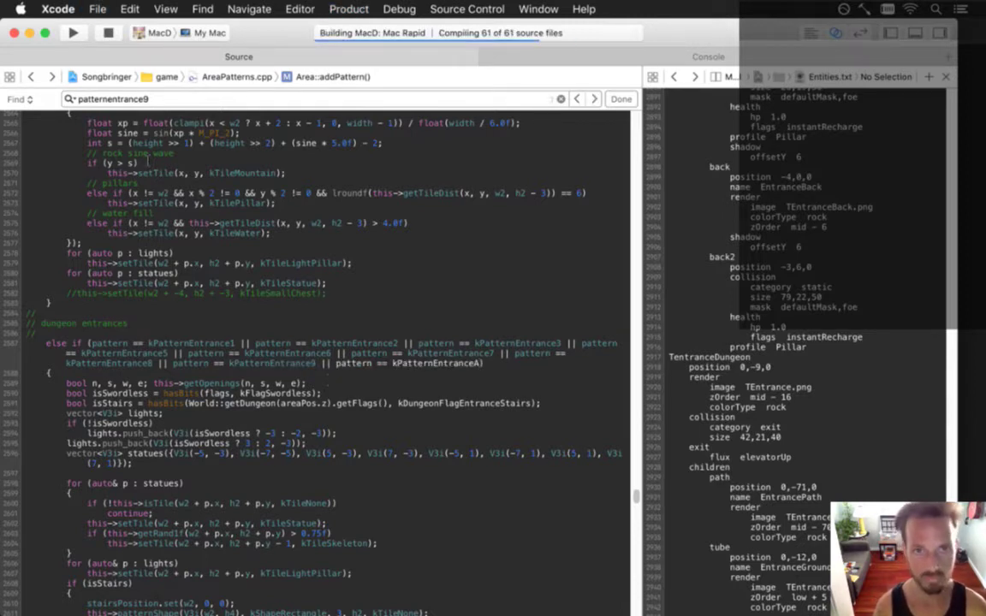
pyautogui.press('Escape')
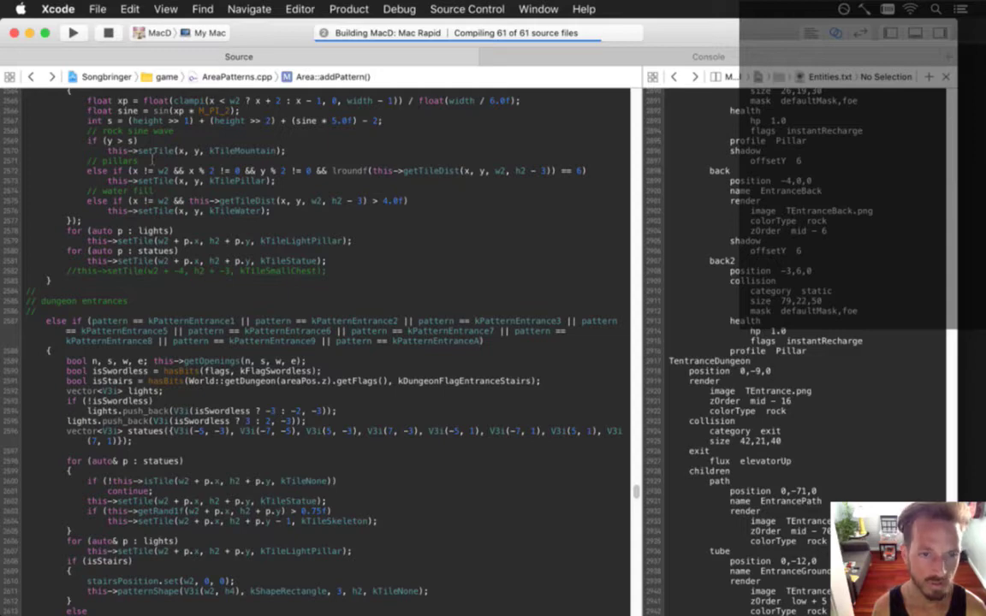
# Search the whole project for patternentrance1 and open the match in World.cpp.
pyautogui.press('super+shift+f')
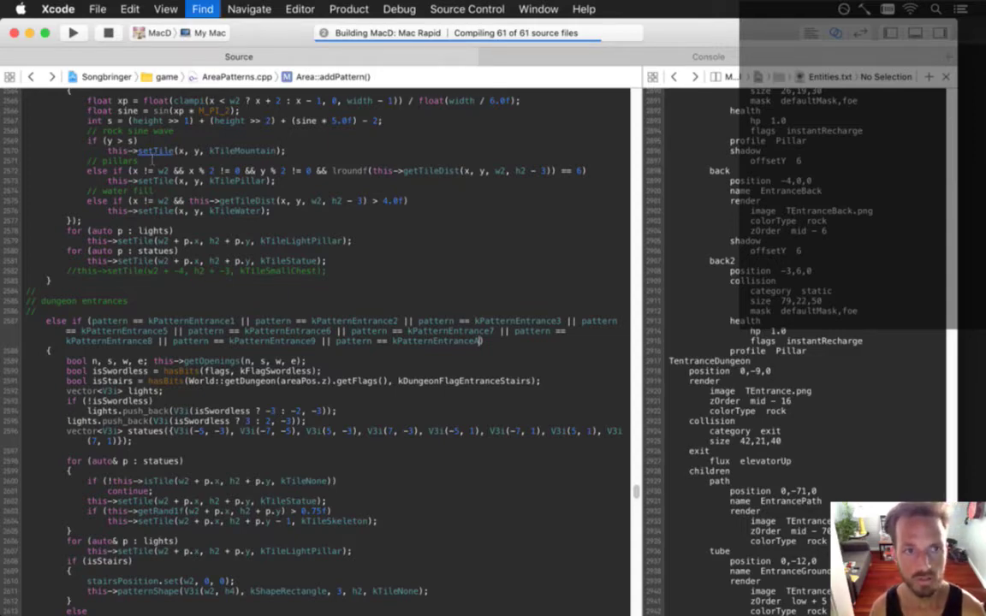
pyautogui.press('Right')
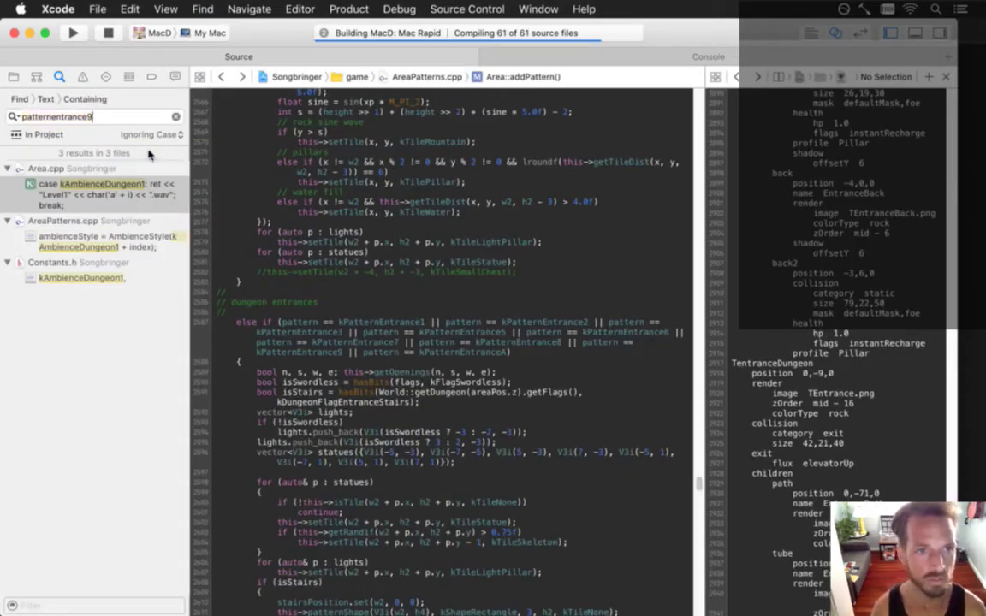
pyautogui.press('BackSpace')
pyautogui.write('1')
pyautogui.press('Return')
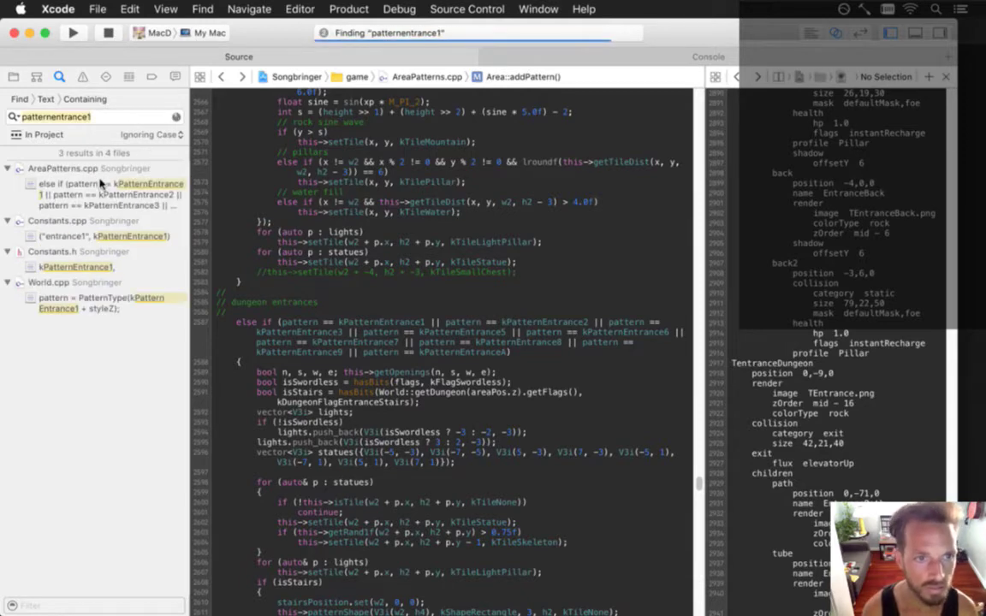
pyautogui.click(85, 301)
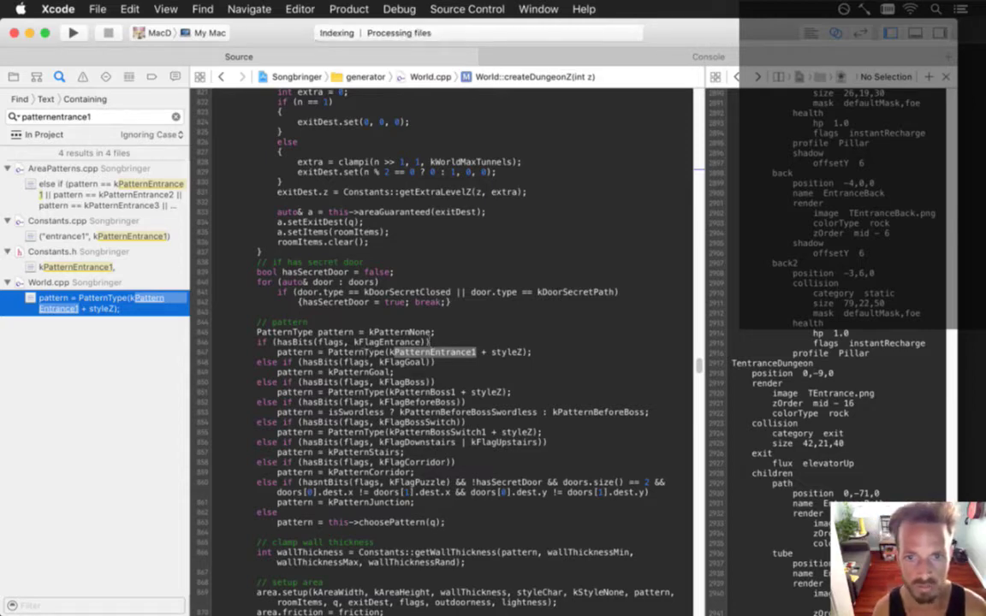
# Examine World::createDungeonZ, from the pattern selection for entrance rooms back to where styleZ is declared.
pyautogui.click(432, 332)
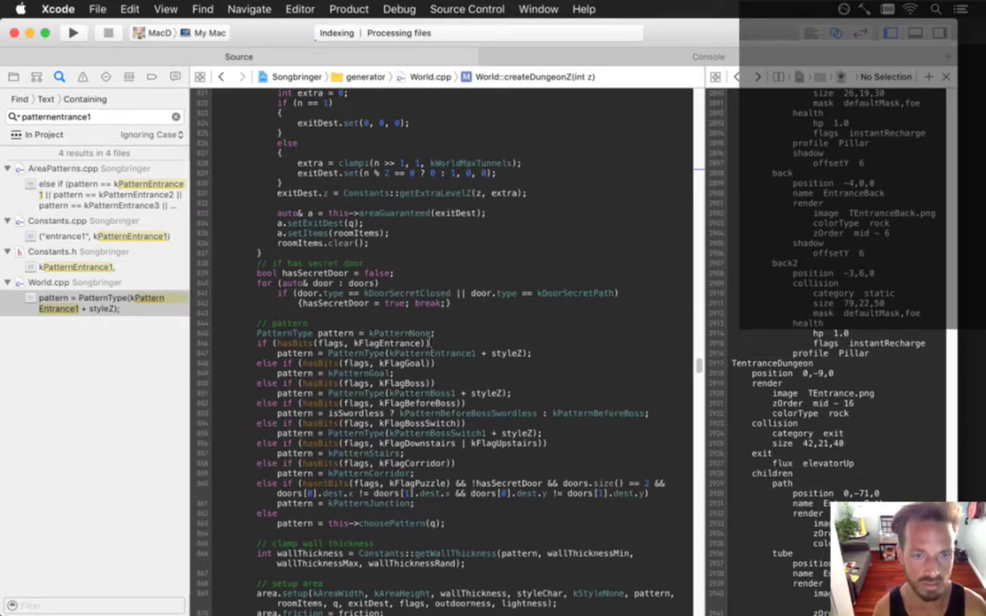
pyautogui.scroll(5, 430, 338)
pyautogui.scroll(8, 430, 342)
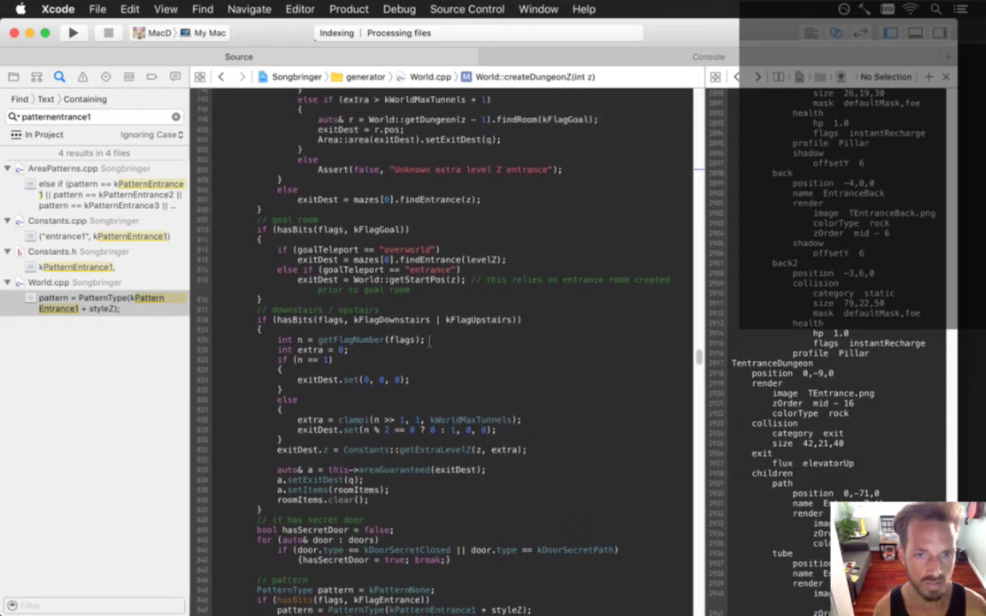
pyautogui.scroll(3, 430, 343)
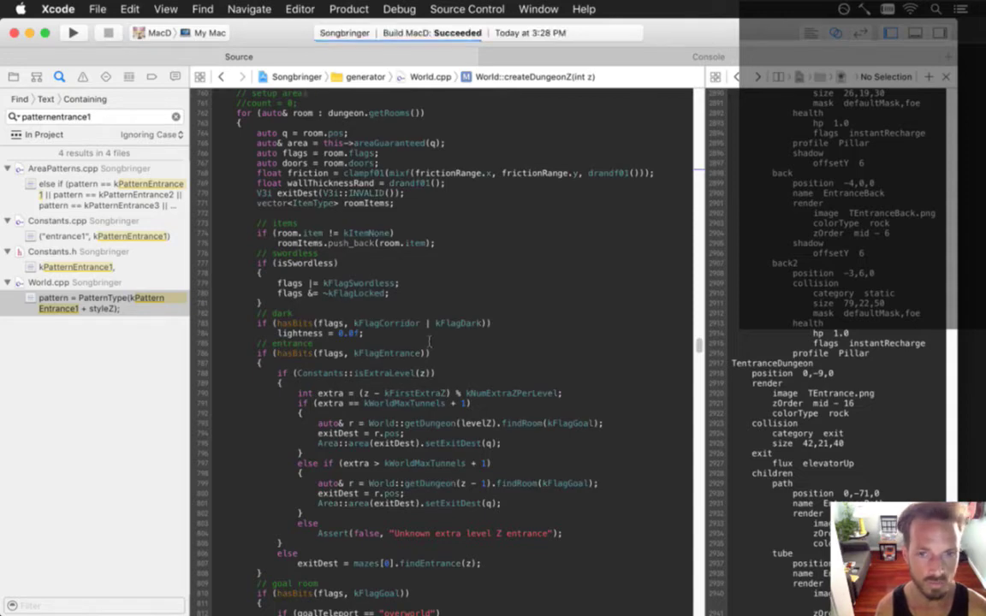
pyautogui.scroll(-5, 429, 342)
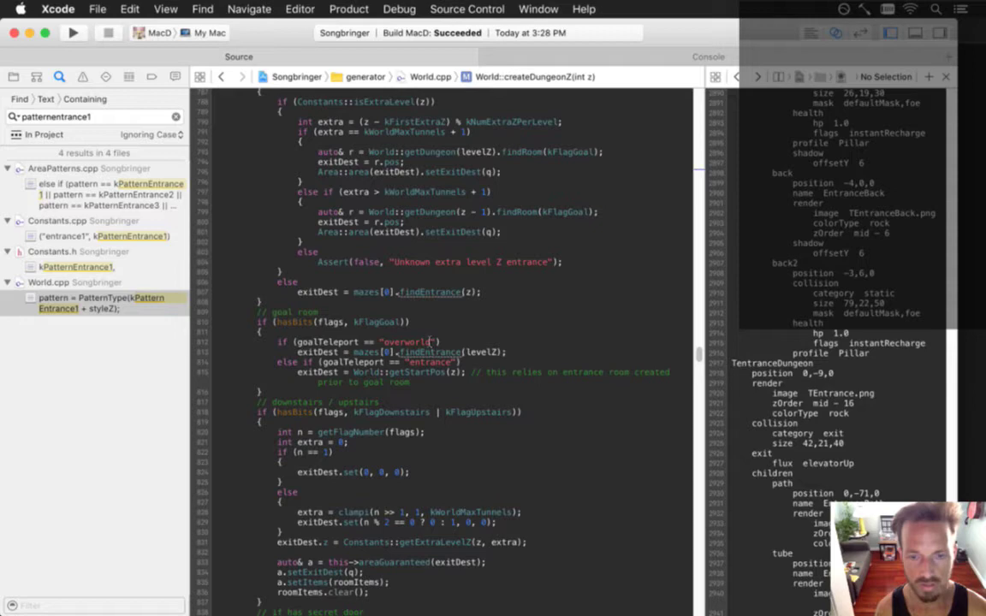
pyautogui.scroll(-10, 433, 342)
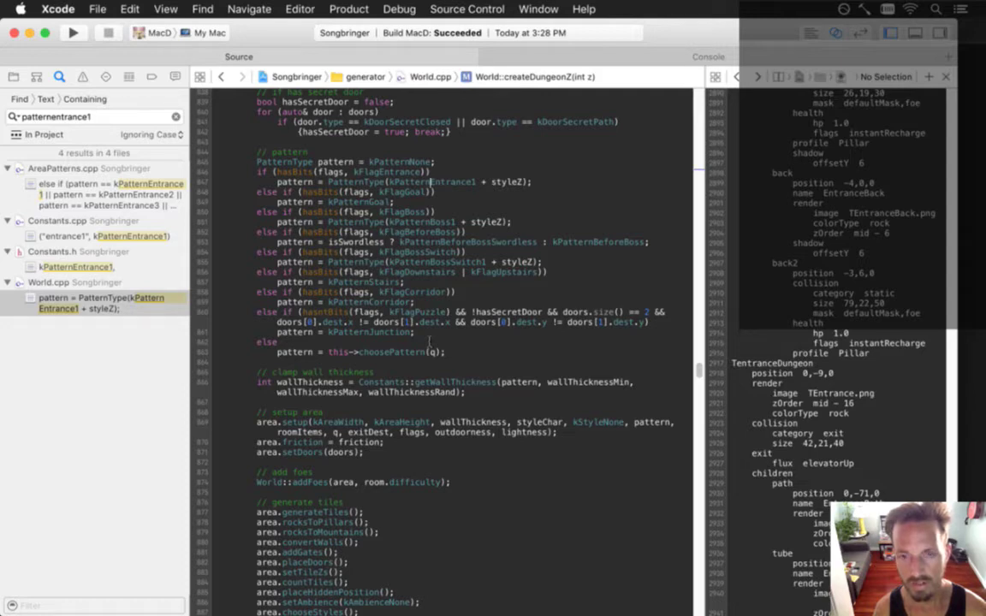
pyautogui.scroll(15, 430, 343)
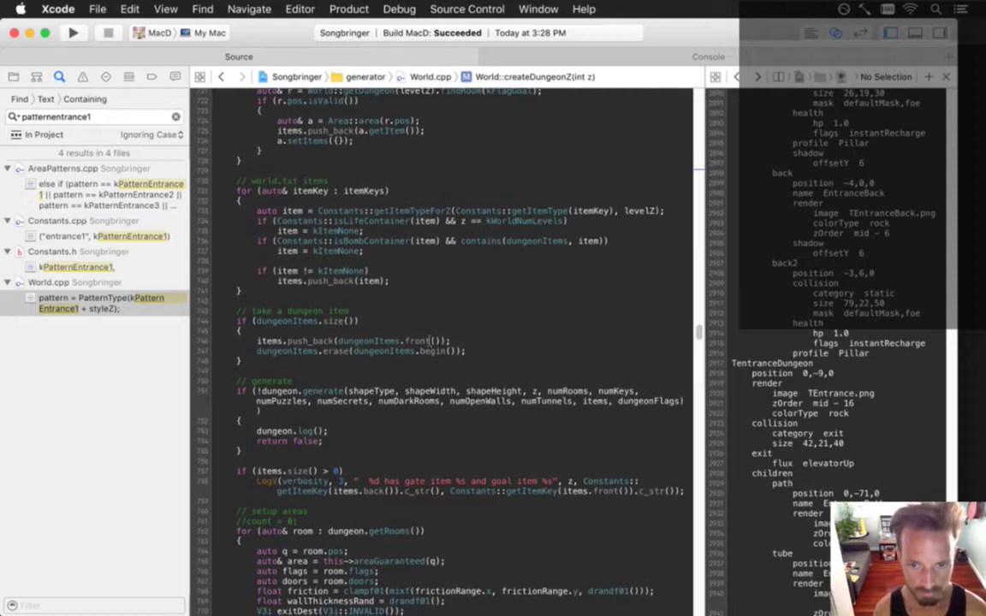
pyautogui.scroll(-3, 429, 341)
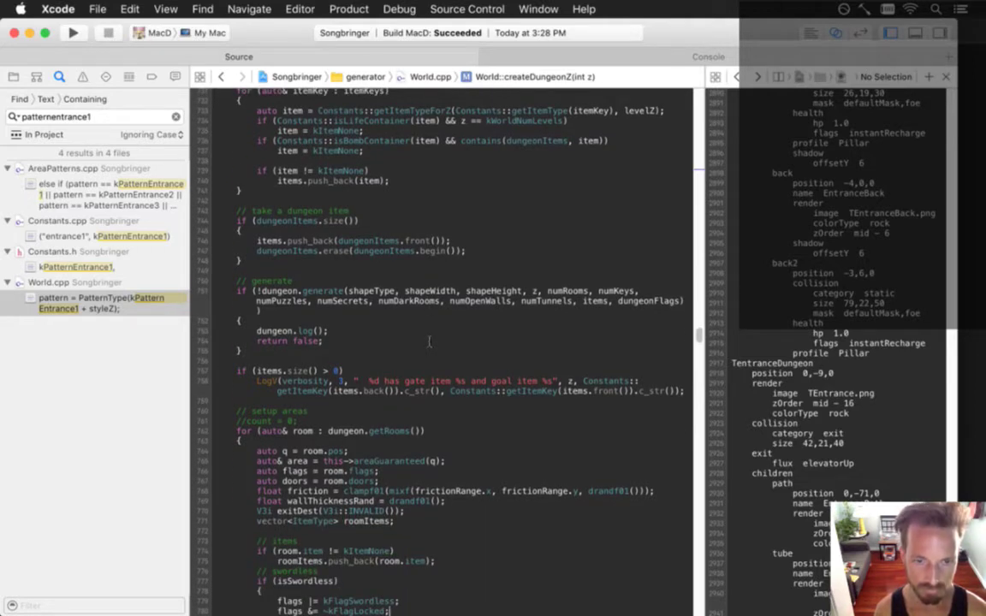
pyautogui.scroll(10, 430, 342)
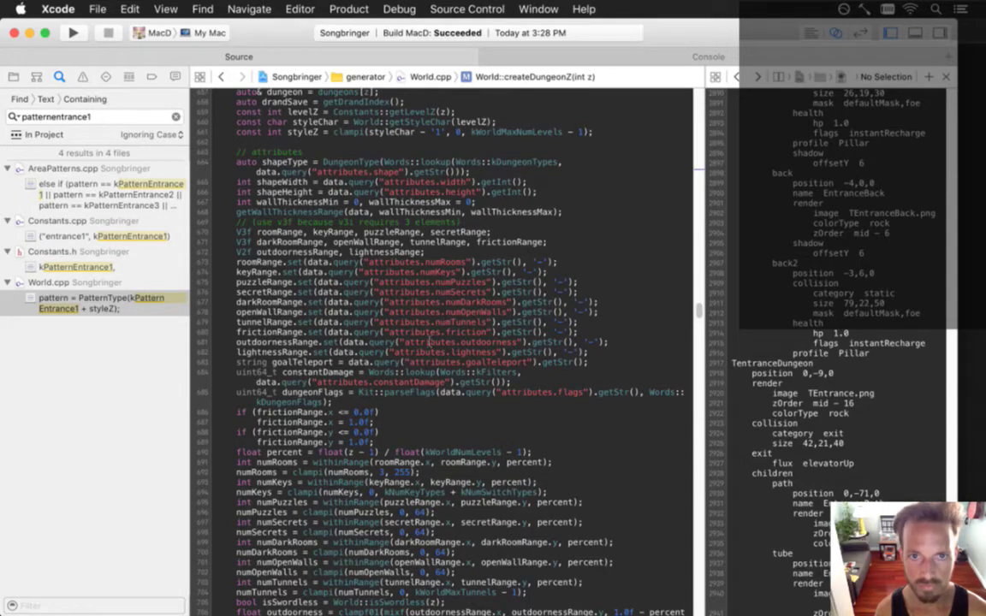
pyautogui.scroll(5, 430, 340)
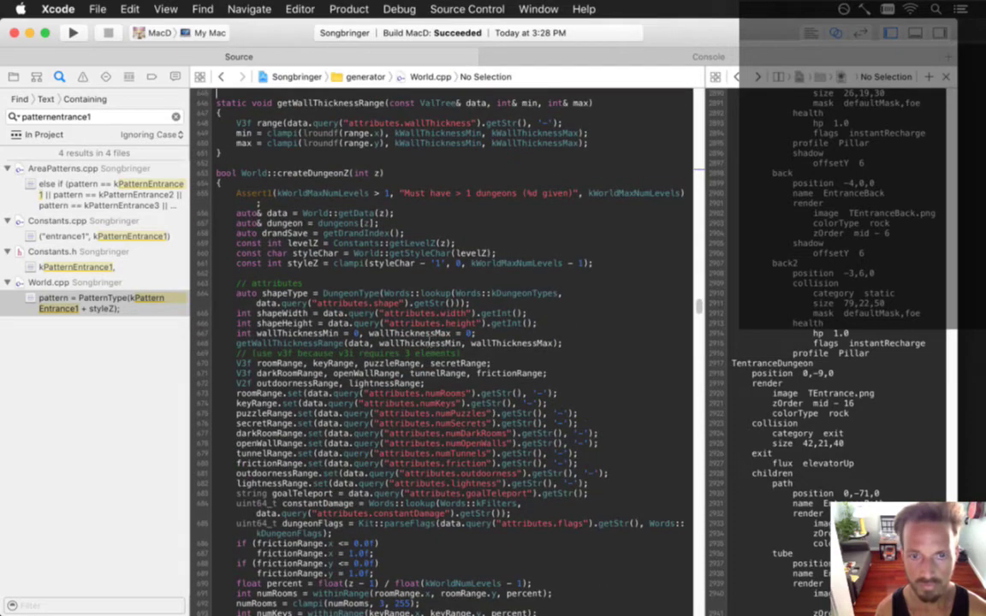
# Remove the const qualifier from the styleZ declaration in World::createDungeonZ.
pyautogui.press('Down')
pyautogui.press('Down')
pyautogui.press('Down')
pyautogui.press('Down')
pyautogui.press('Down')
pyautogui.press('Down')
pyautogui.press('Down')
pyautogui.press('Down')
pyautogui.press('Down')
pyautogui.press('Down')
pyautogui.press('Down')
pyautogui.press('Down')
pyautogui.press('Down')
pyautogui.press('Down')
pyautogui.press('Down')
pyautogui.press('Down')
pyautogui.press('Down')
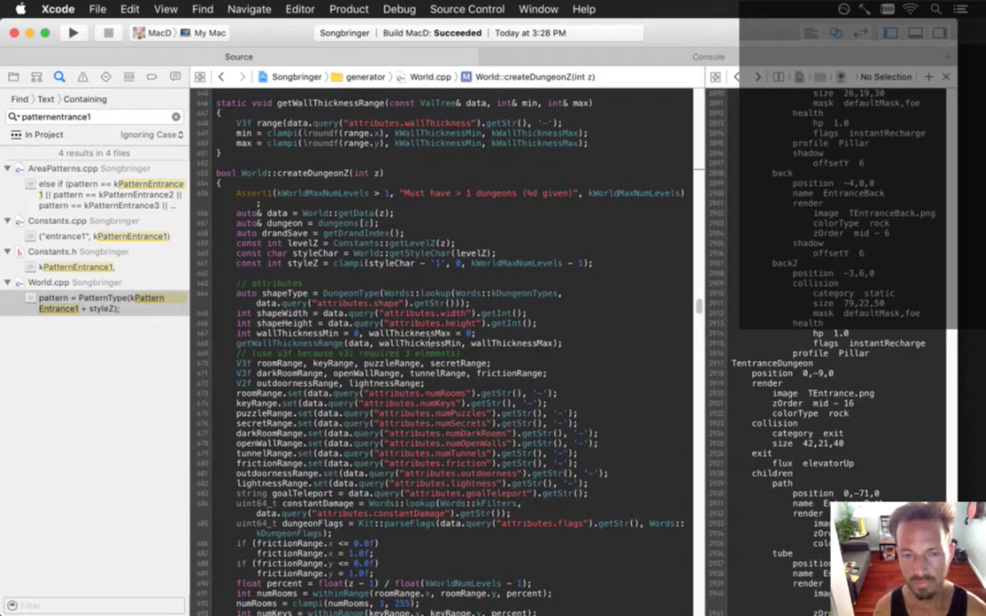
pyautogui.press('Delete')
pyautogui.press('Delete')
pyautogui.press('Delete')
pyautogui.press('Delete')
pyautogui.press('Delete')
pyautogui.press('Delete')
pyautogui.press('super+Right')
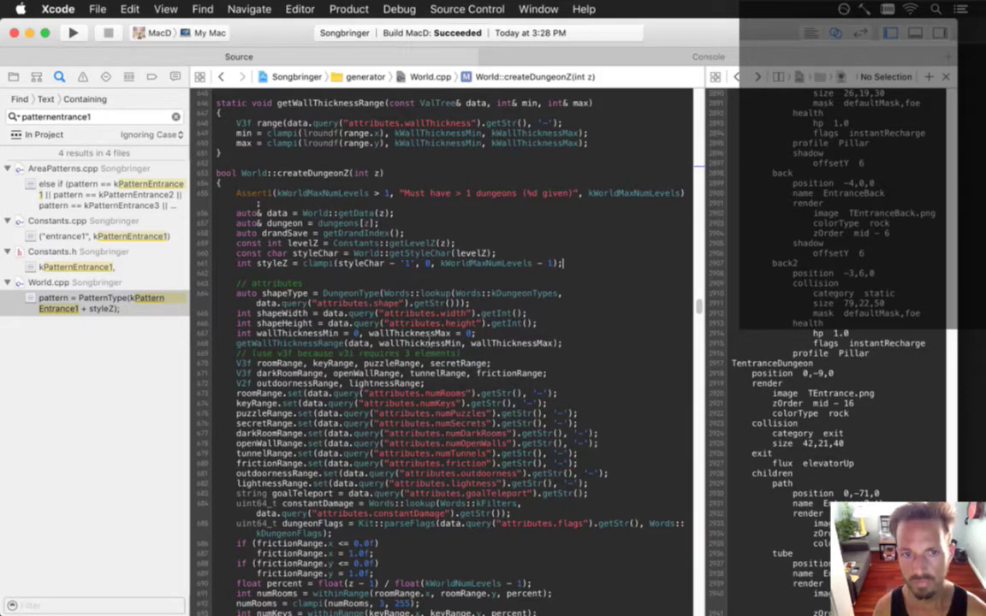
# Below the styleZ declaration, add the condition "if (styleChar >= 'A')" and begin a styleZ assignment under it.
pyautogui.press('Return')
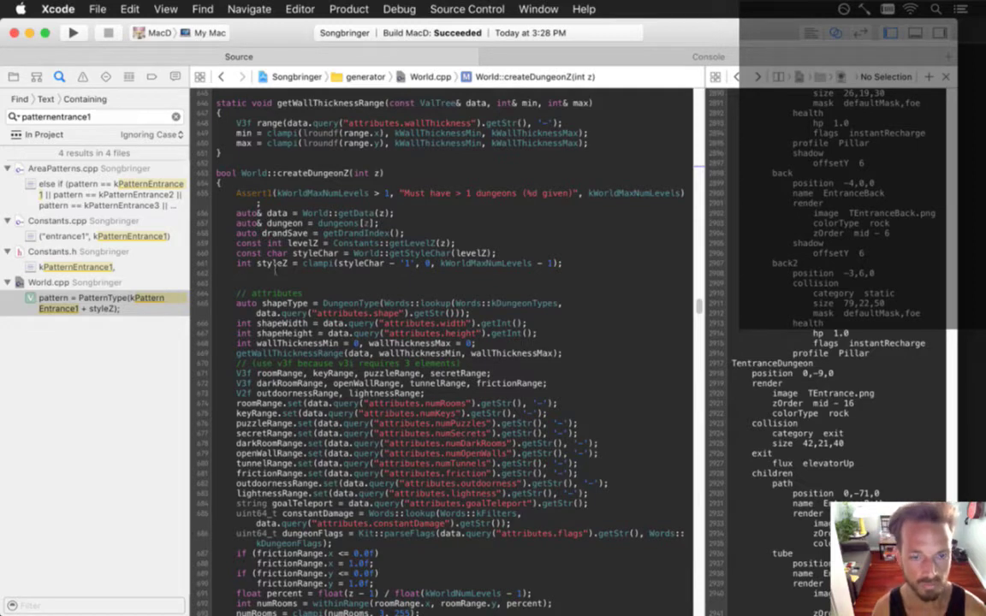
pyautogui.write('if (')
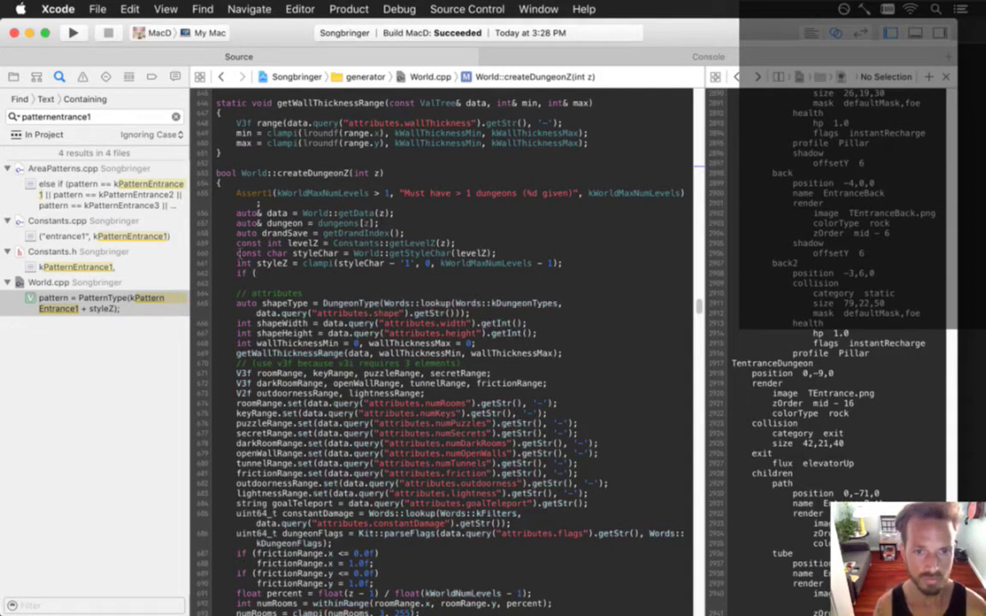
pyautogui.write('styleChar >')
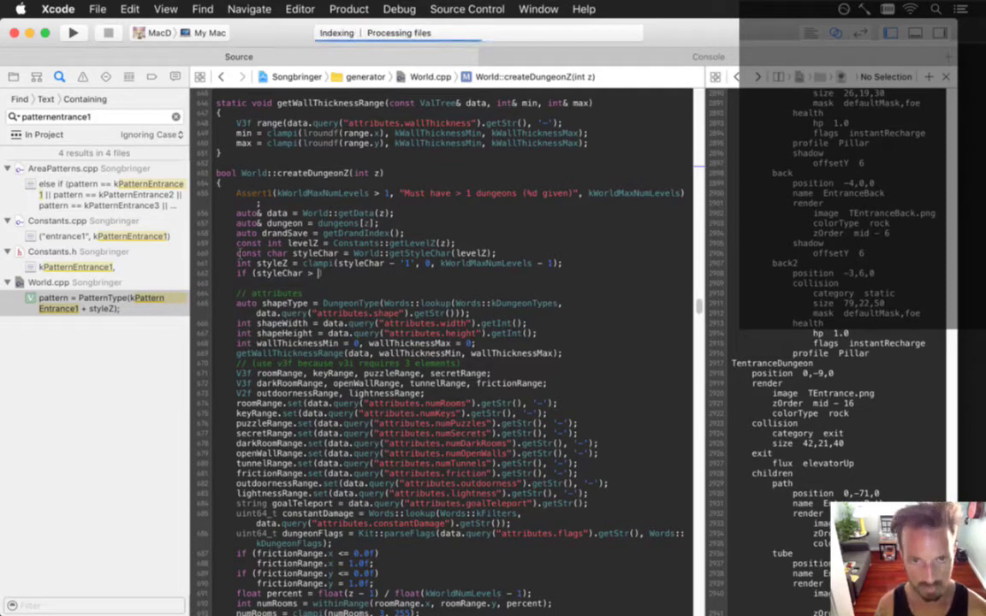
pyautogui.press('BackSpace')
pyautogui.write("= 'A")
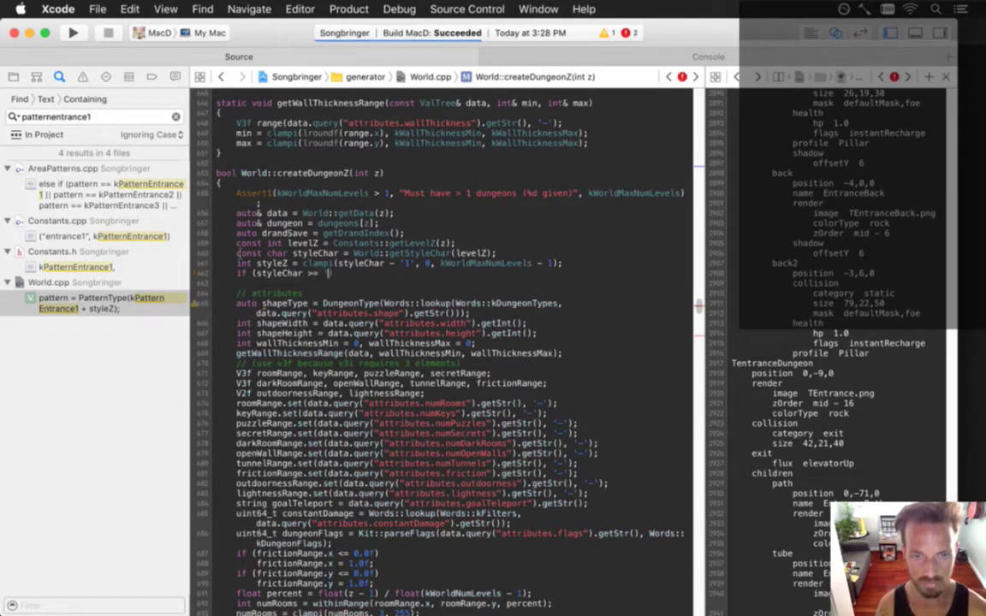
pyautogui.write("')")
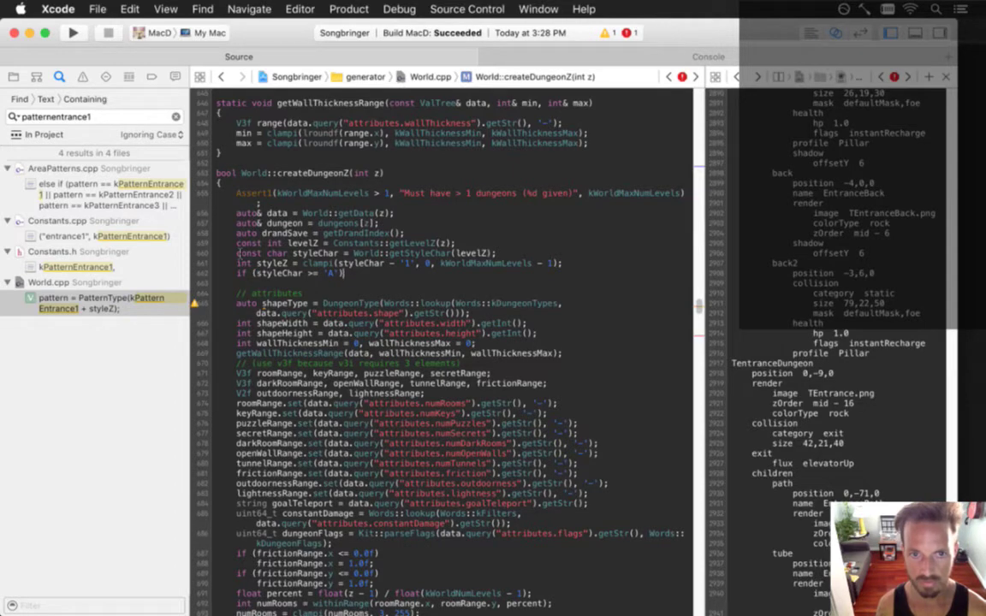
pyautogui.press('Return')
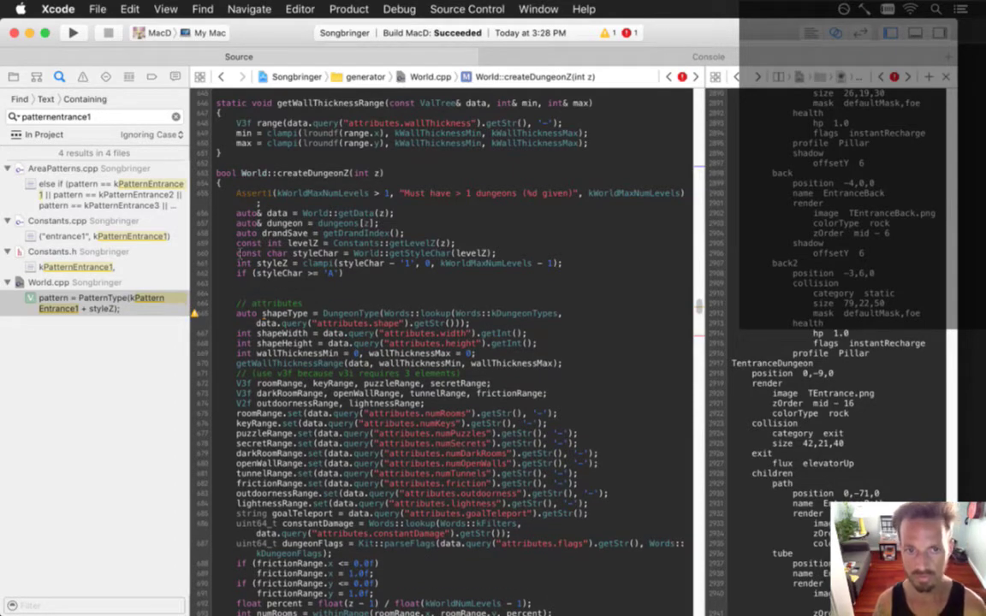
pyautogui.write('styleZ =')
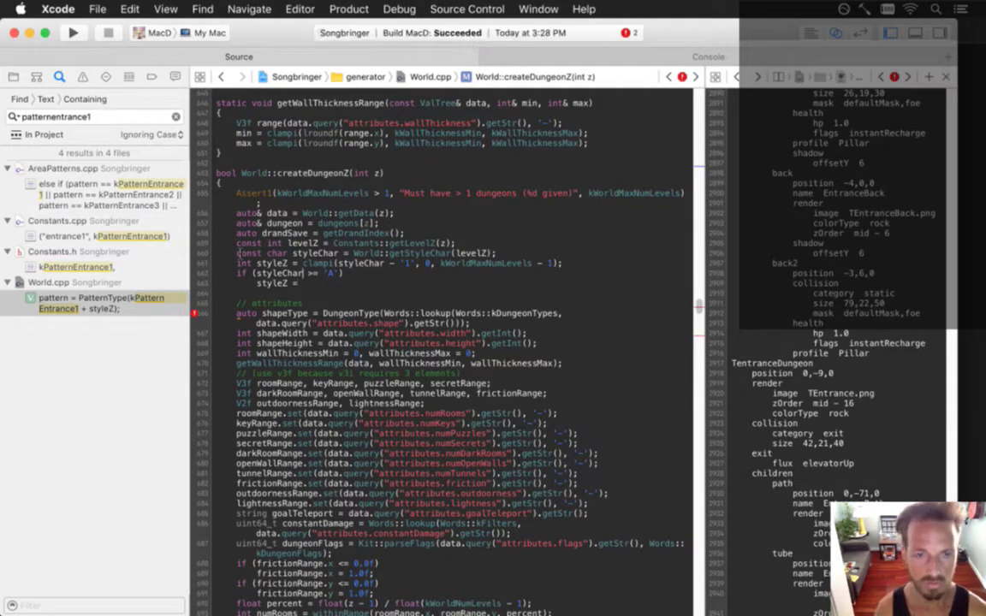
# Change the condition to styleChar == 'T', complete the assignment as "styleZ = kWorldNumLevels;" and save the file.
pyautogui.press('Right')
pyautogui.press('Right')
pyautogui.press('Right')
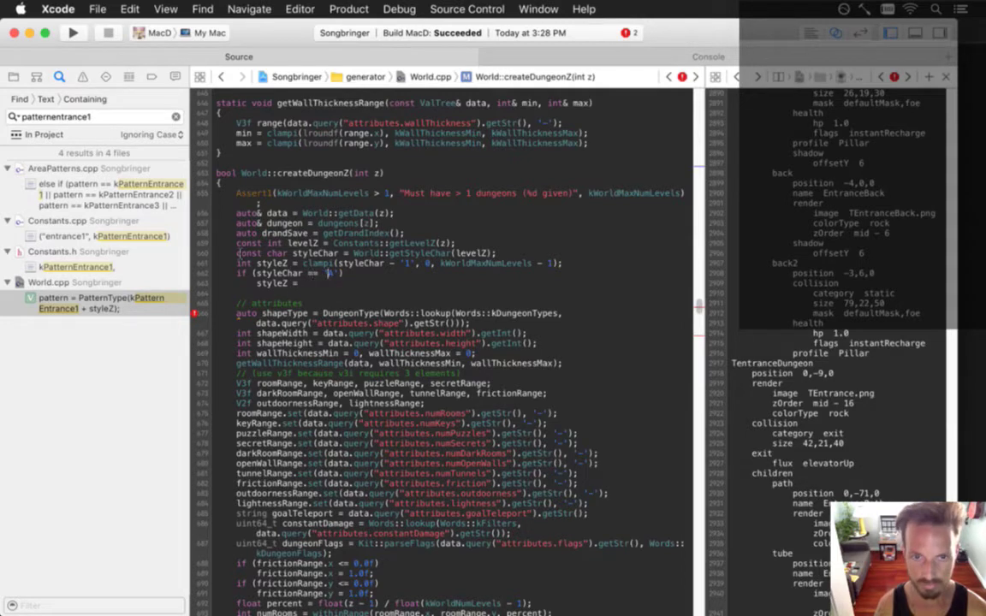
pyautogui.press('Delete')
pyautogui.write('T')
pyautogui.press('Down')
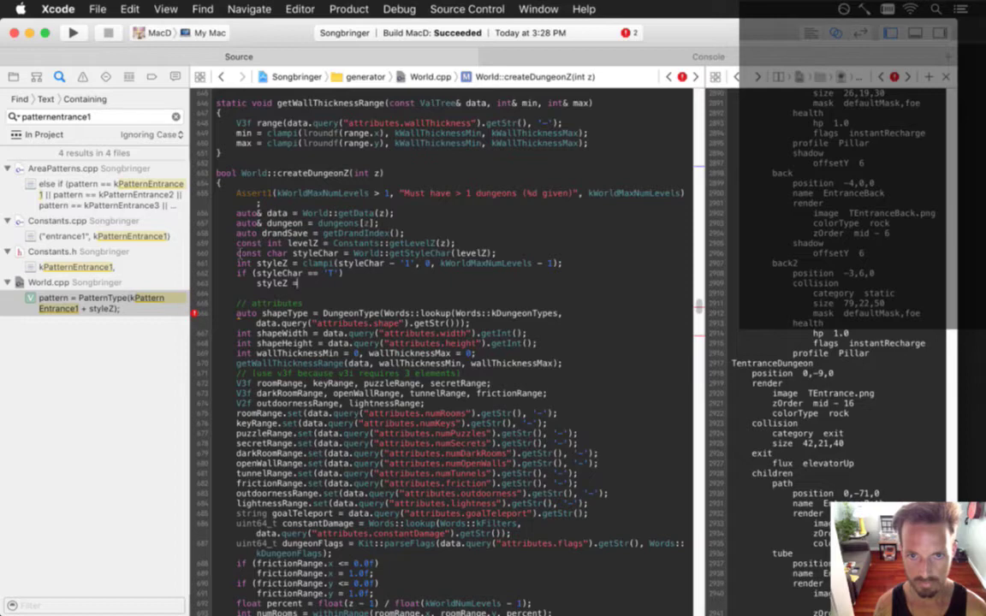
pyautogui.write('kWorld')
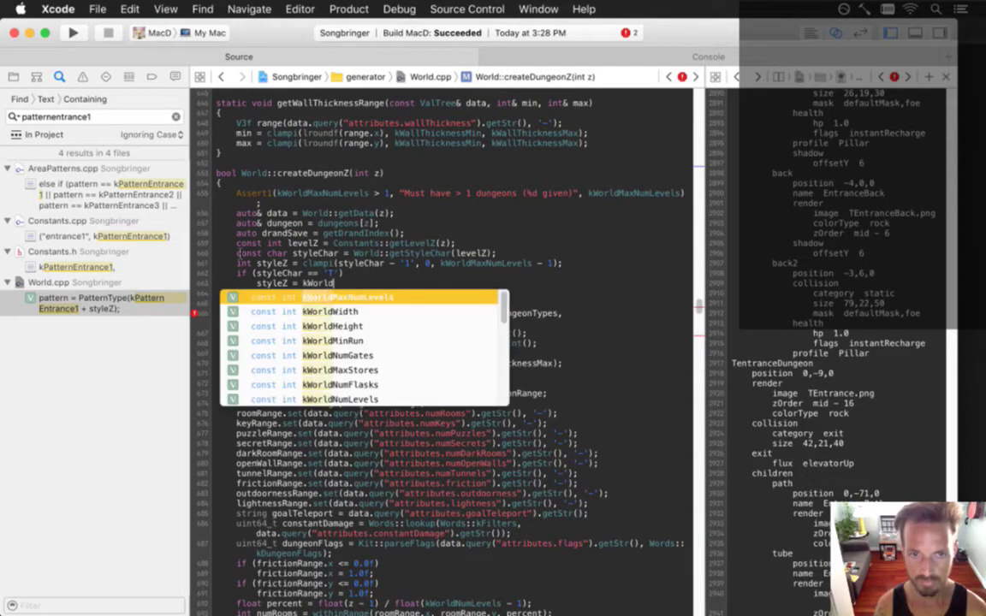
pyautogui.write('NumLevels;')
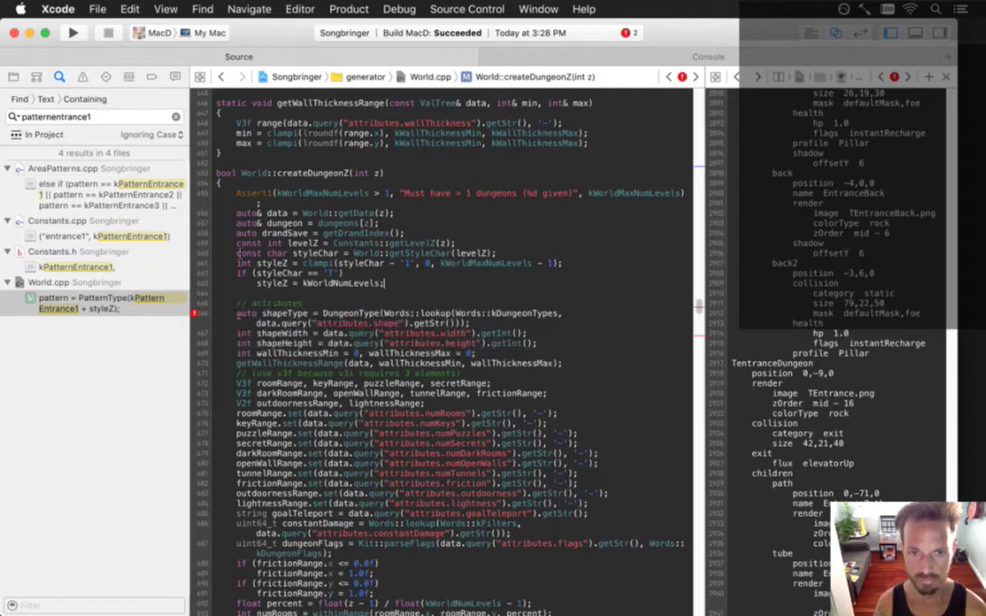
pyautogui.press('super+s')
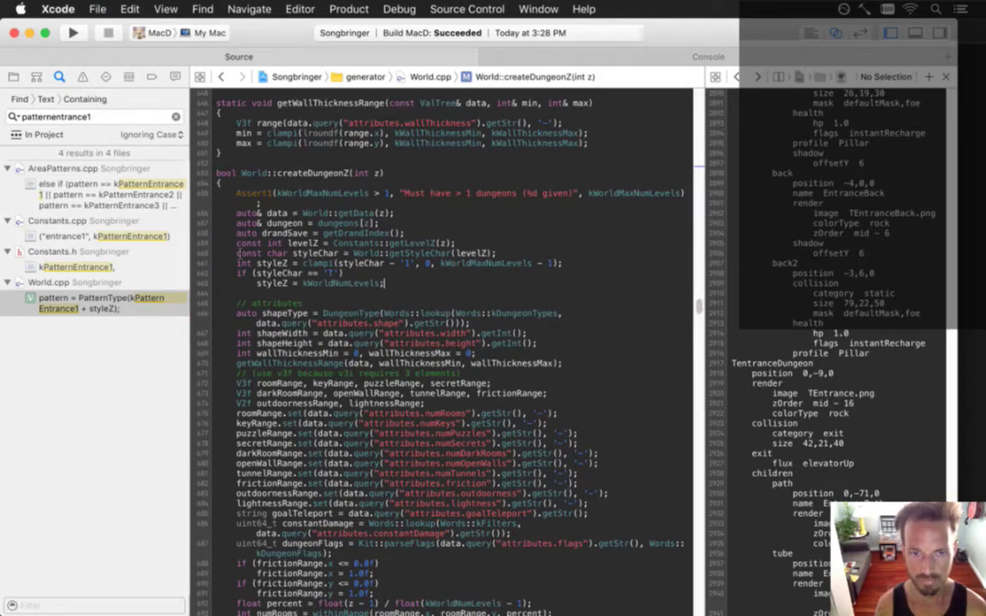
# Set breakpoints on the new styleZ assignment and on the kPatternEntrance1 + styleZ line, and build and run the game.
pyautogui.press('super+backslash')
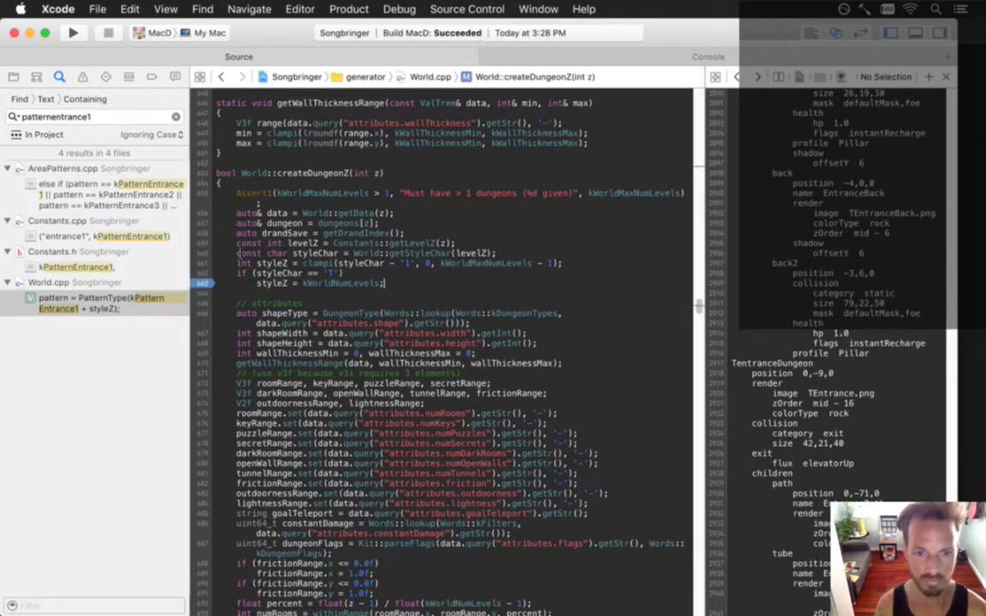
pyautogui.scroll(-20, 240, 254)
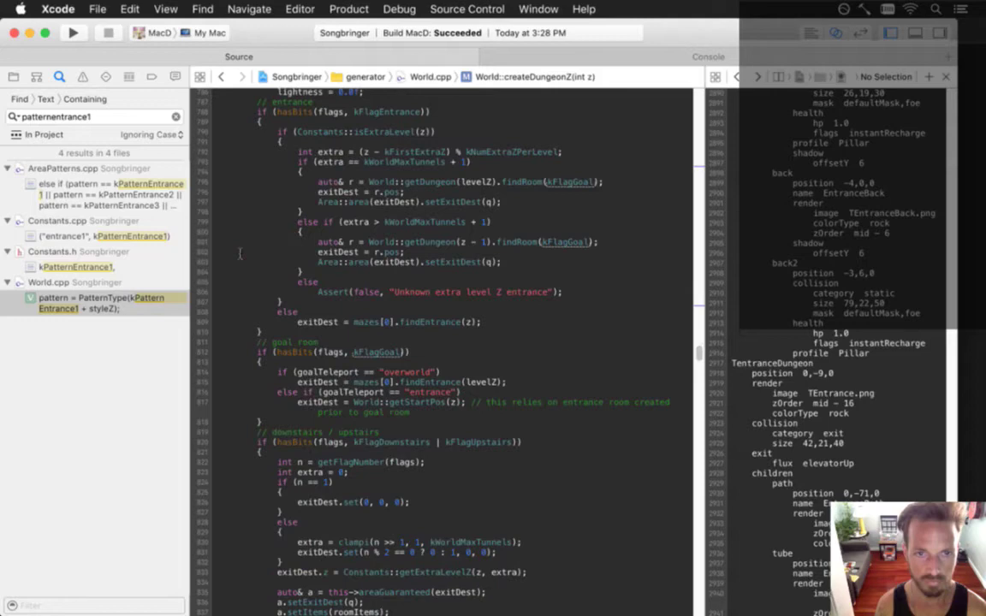
pyautogui.scroll(-10, 240, 254)
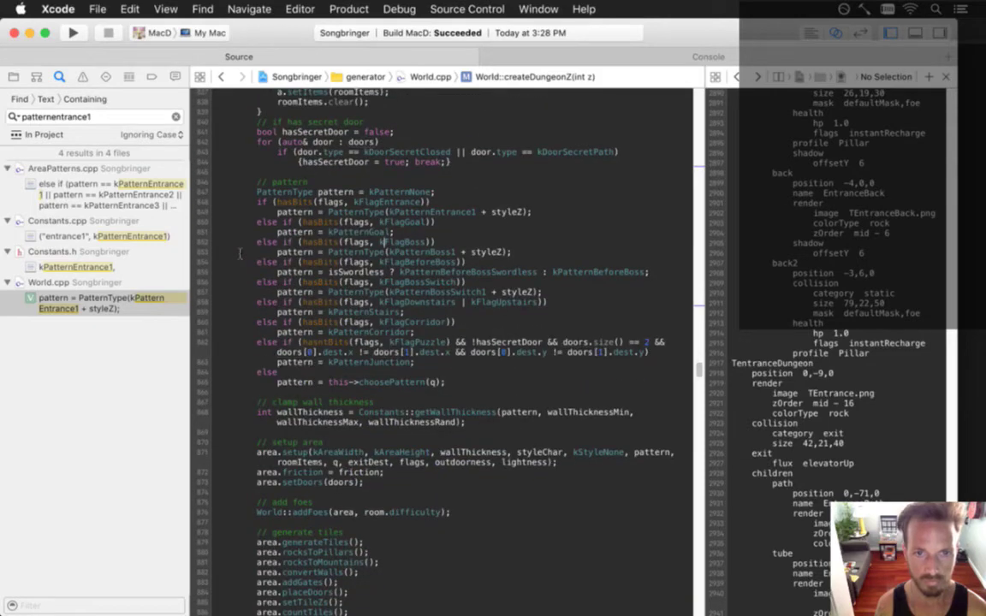
pyautogui.press('super+backslash')
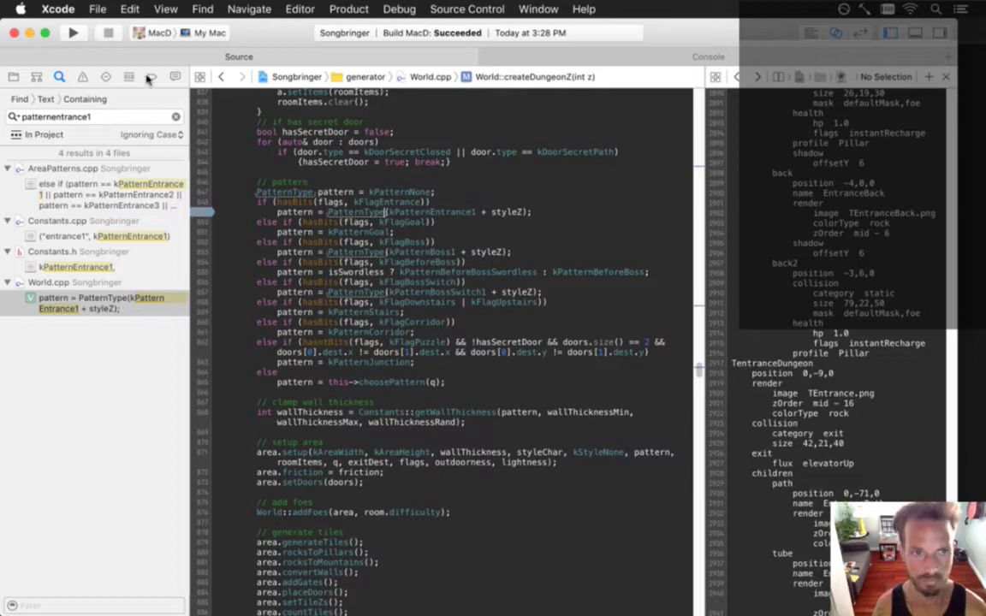
pyautogui.click(152, 77)
pyautogui.click(74, 35)
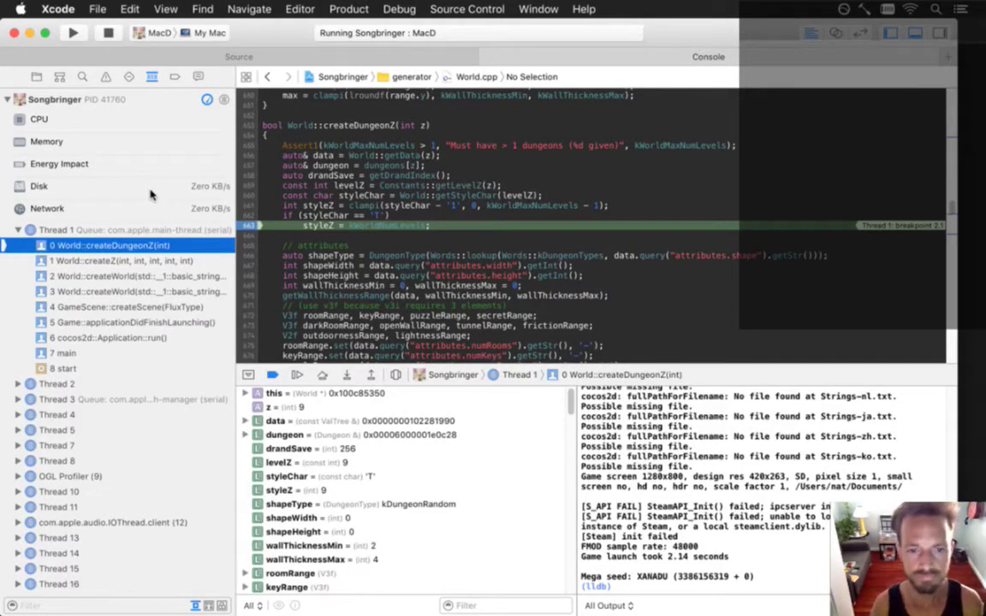
# Enable the World::createWorld breakpoint, continue execution to the entrance pattern breakpoint, and step over that assignment.
pyautogui.click(175, 76)
pyautogui.click(224, 188)
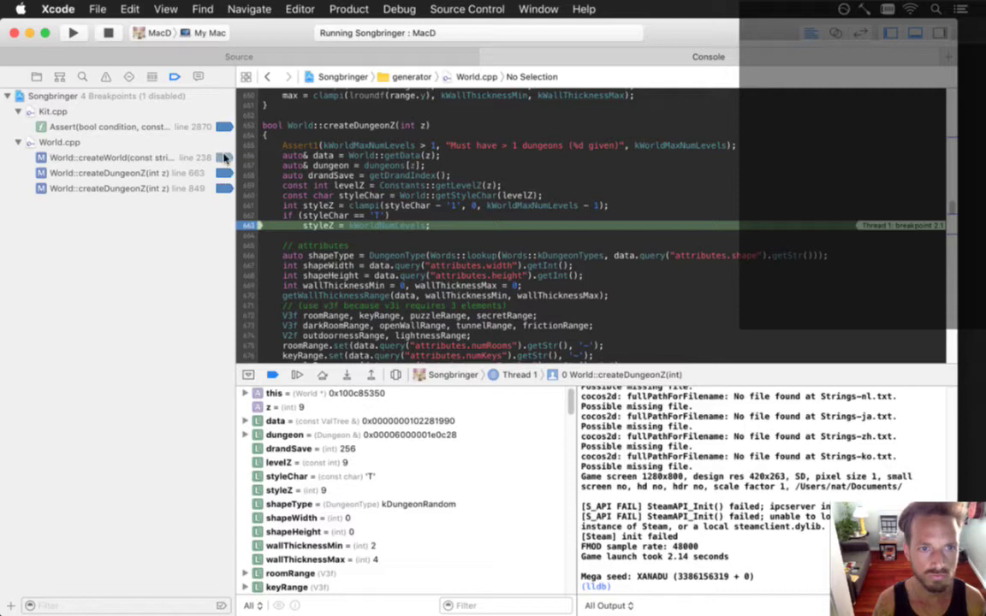
pyautogui.click(223, 158)
pyautogui.click(297, 375)
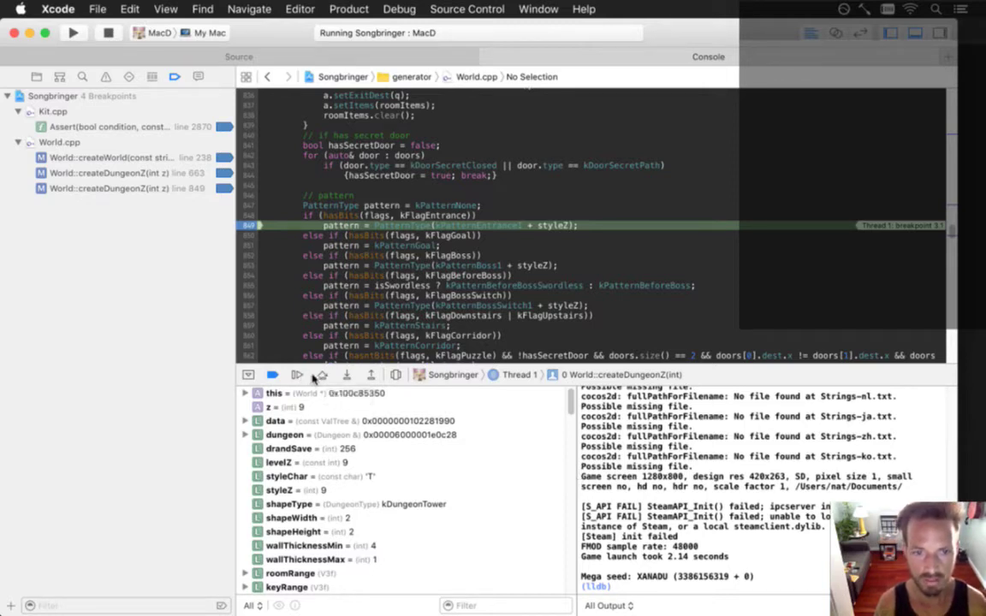
pyautogui.click(321, 376)
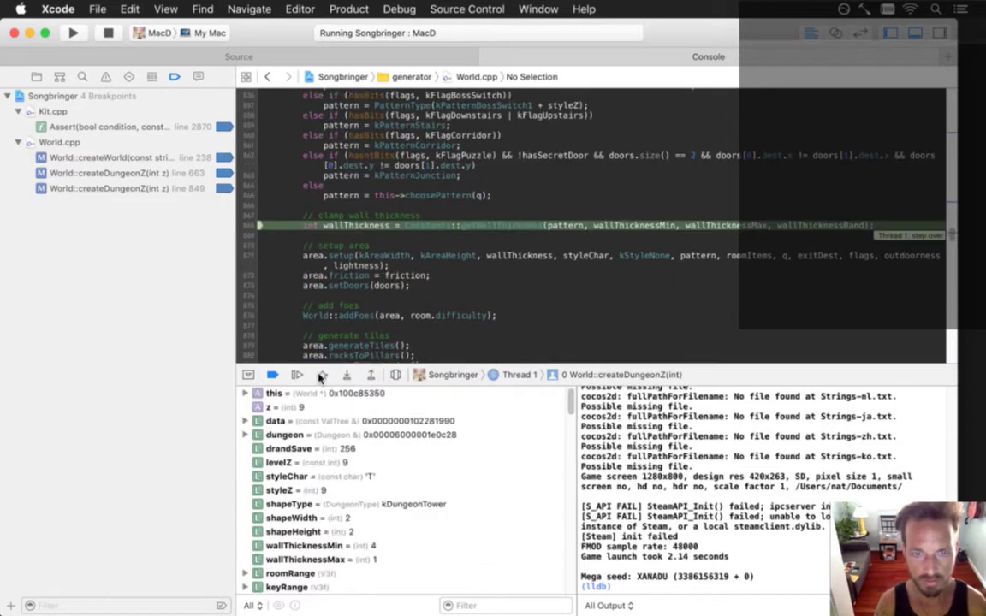
# Inspect the value of the pattern variable in the paused World::createDungeonZ frame.
pyautogui.click(242, 394)
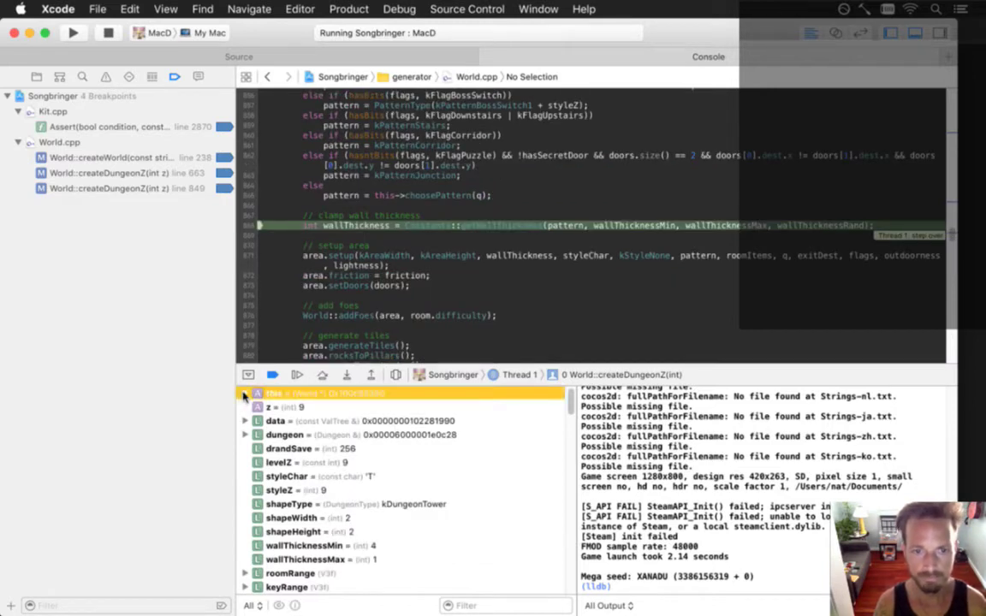
pyautogui.scroll(-5, 565, 424)
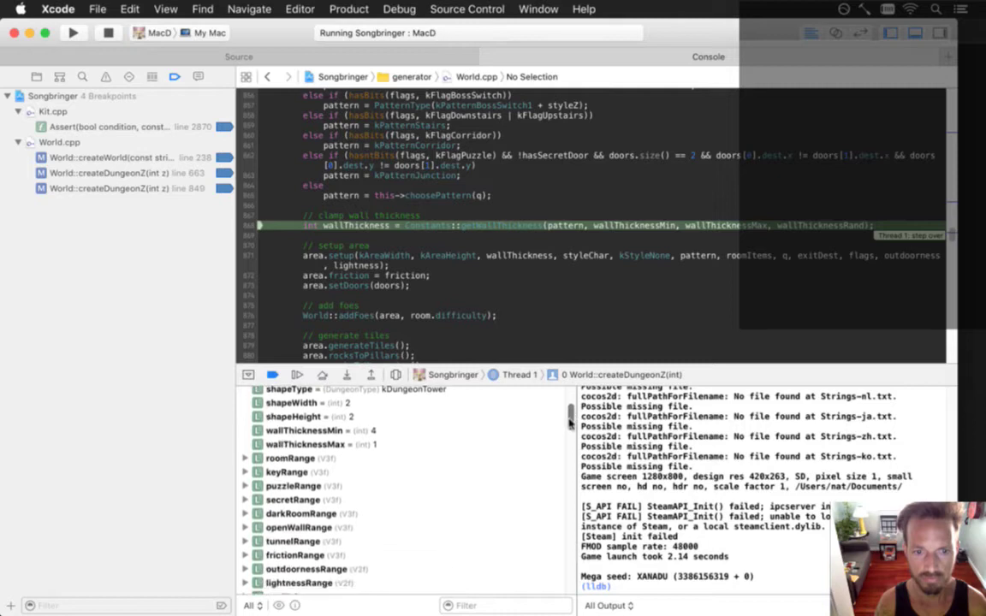
pyautogui.moveTo(569, 424); pyautogui.dragTo(554, 490)
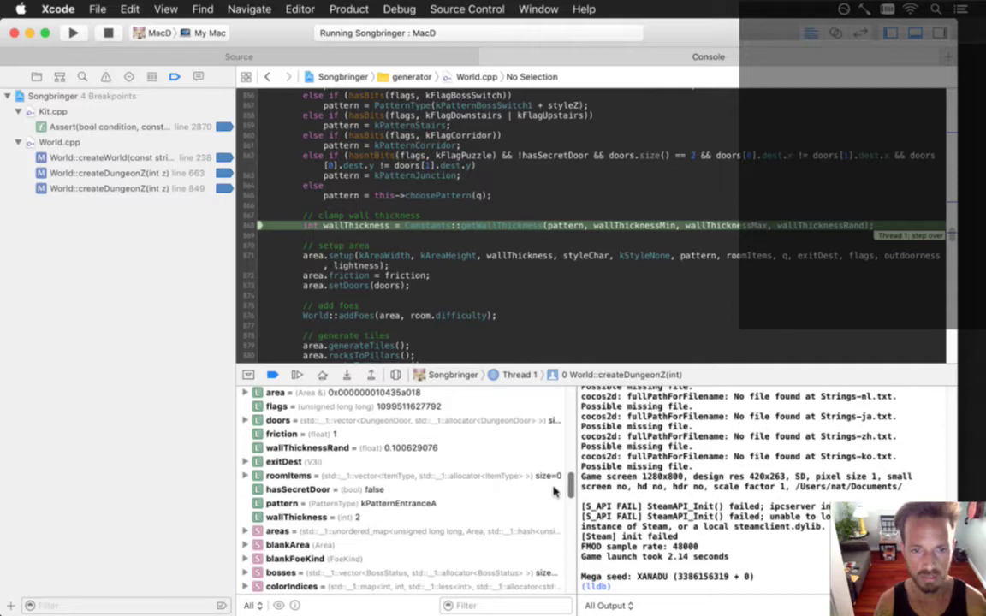
pyautogui.click(432, 506)
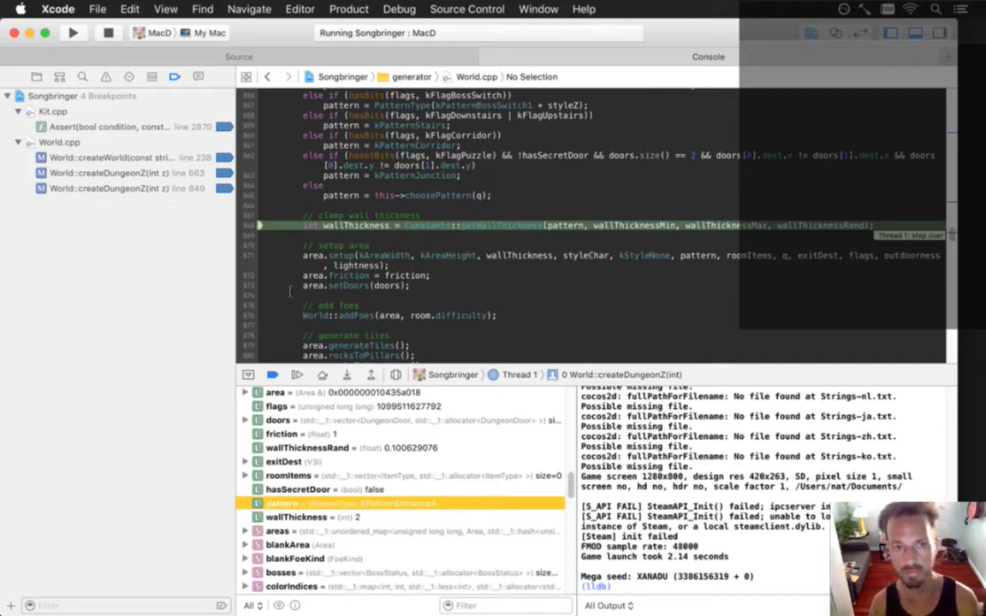
# Delete both World::createDungeonZ breakpoints and disable the World::createWorld breakpoint.
pyautogui.click(184, 173)
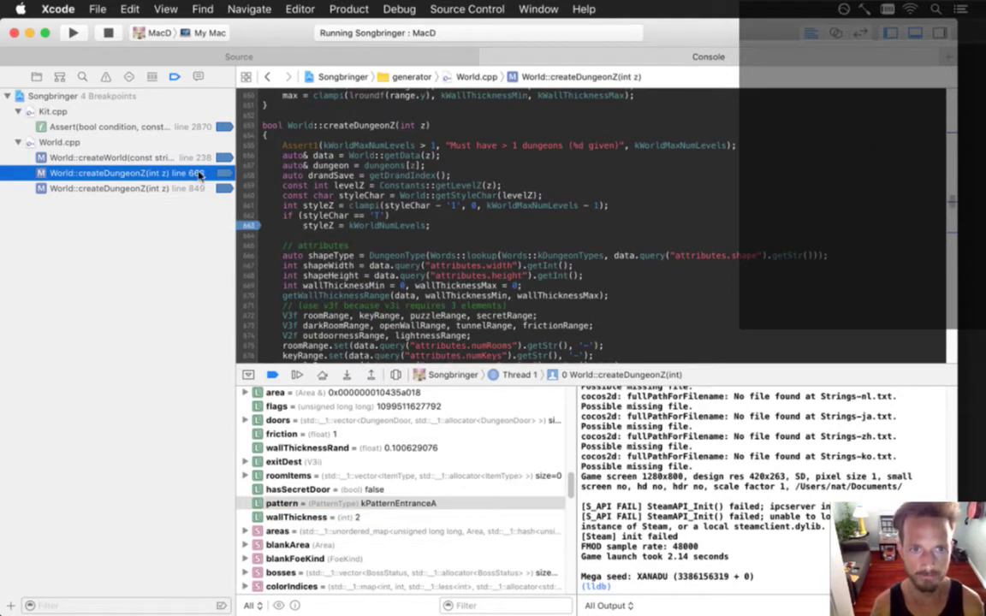
pyautogui.moveTo(196, 171); pyautogui.dragTo(282, 163)
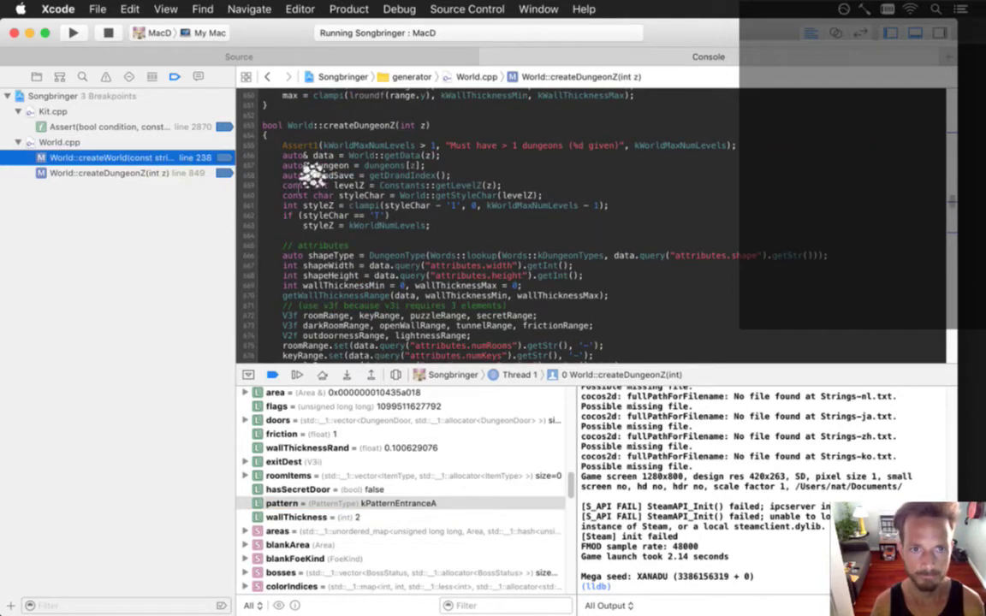
pyautogui.click(177, 174)
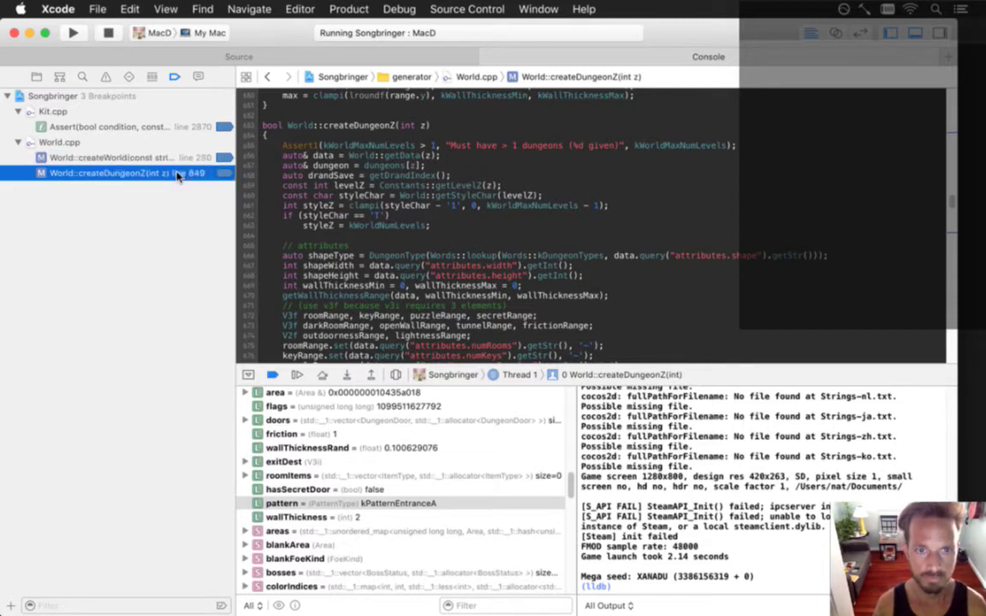
pyautogui.press('Delete')
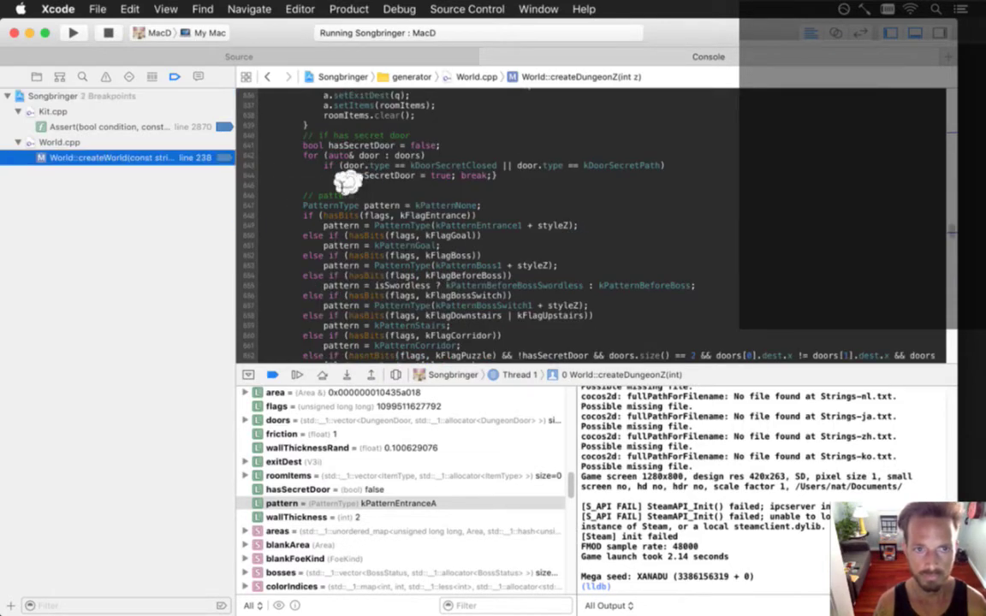
pyautogui.click(193, 162)
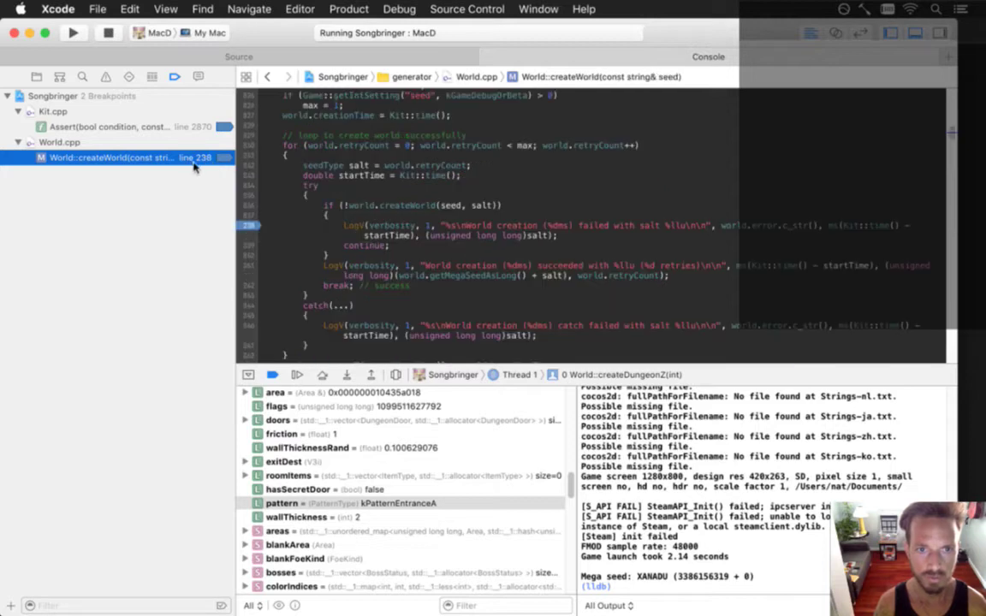
pyautogui.click(251, 228)
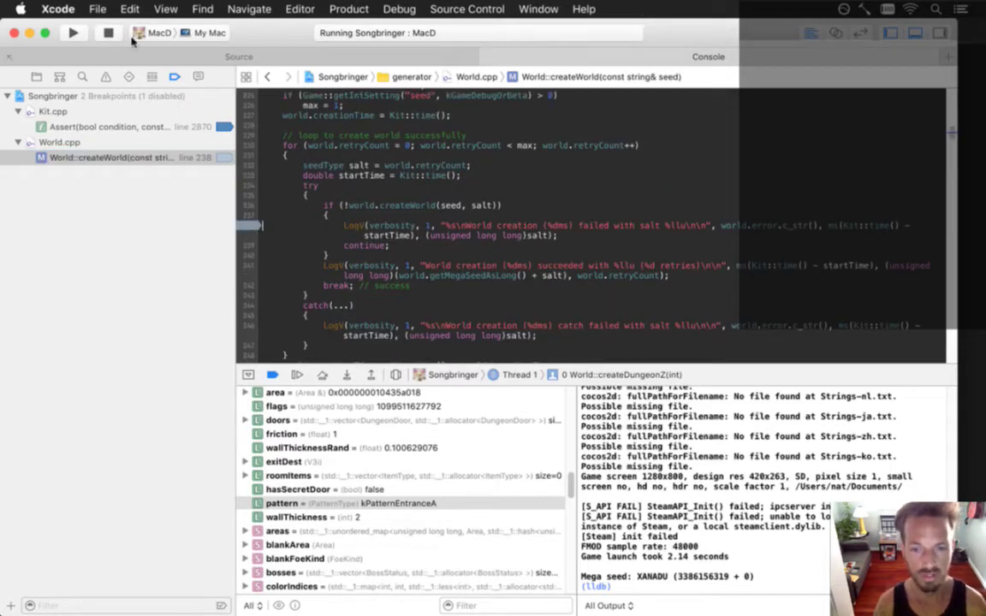
# Stop the debugging session, hide the navigator, and run the game again.
pyautogui.press('super+period')
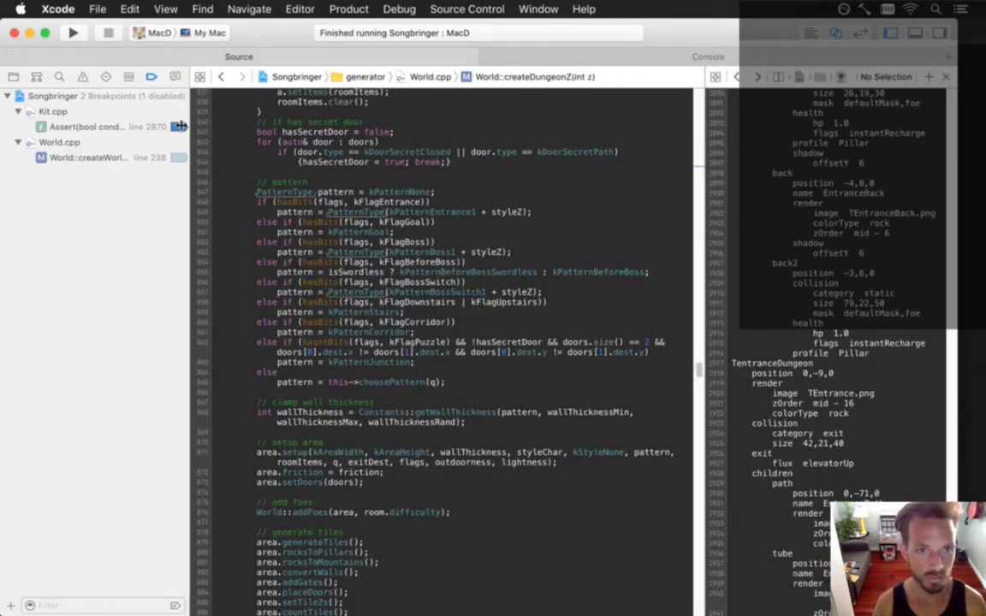
pyautogui.click(252, 142)
pyautogui.press('super+0')
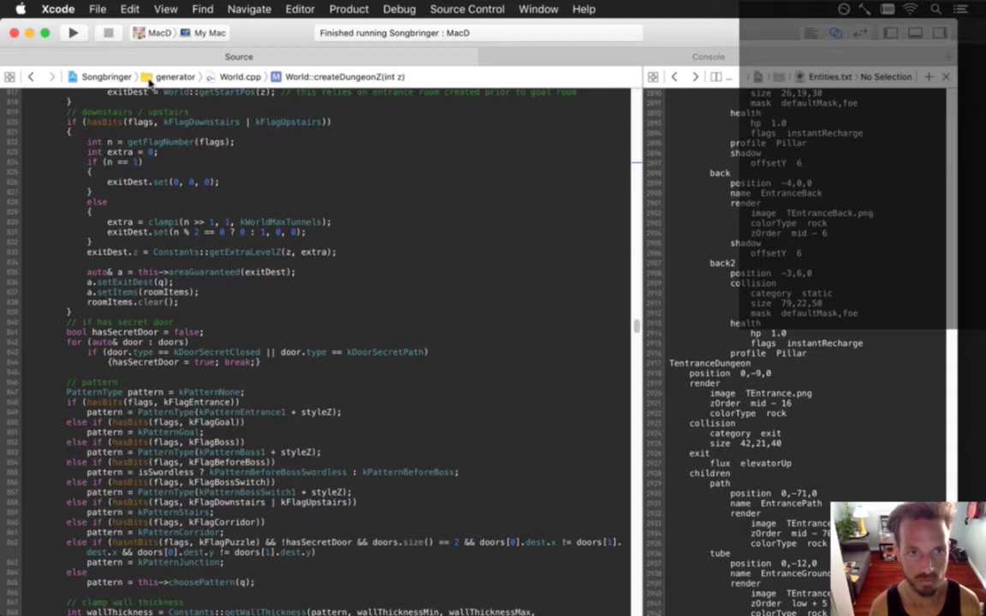
pyautogui.click(73, 34)
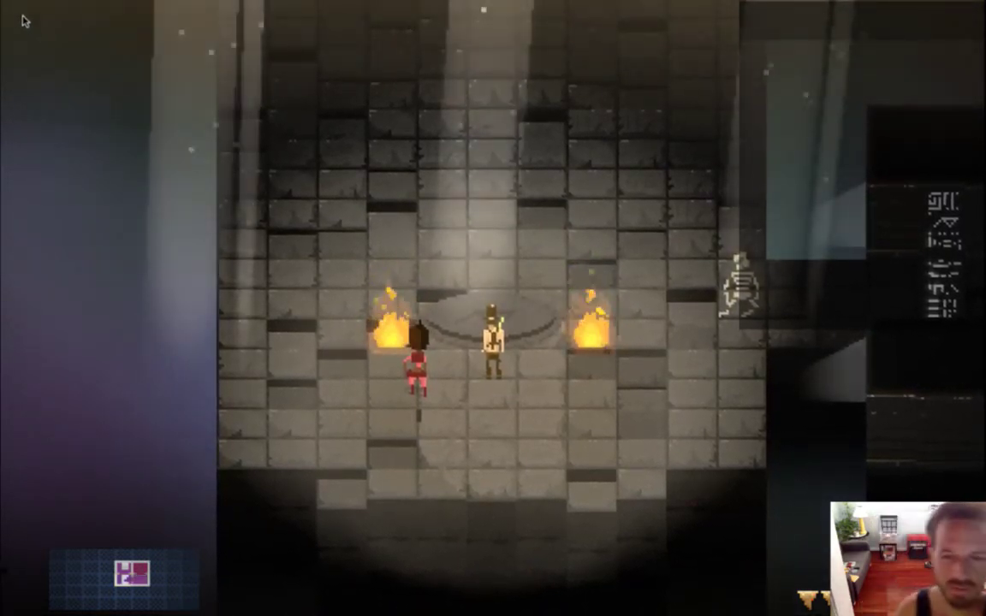
# Test the tower's entrance elevator by riding it up to the overworld, walking the southern path, and riding it back down.
pyautogui.press('s')
pyautogui.press('d')
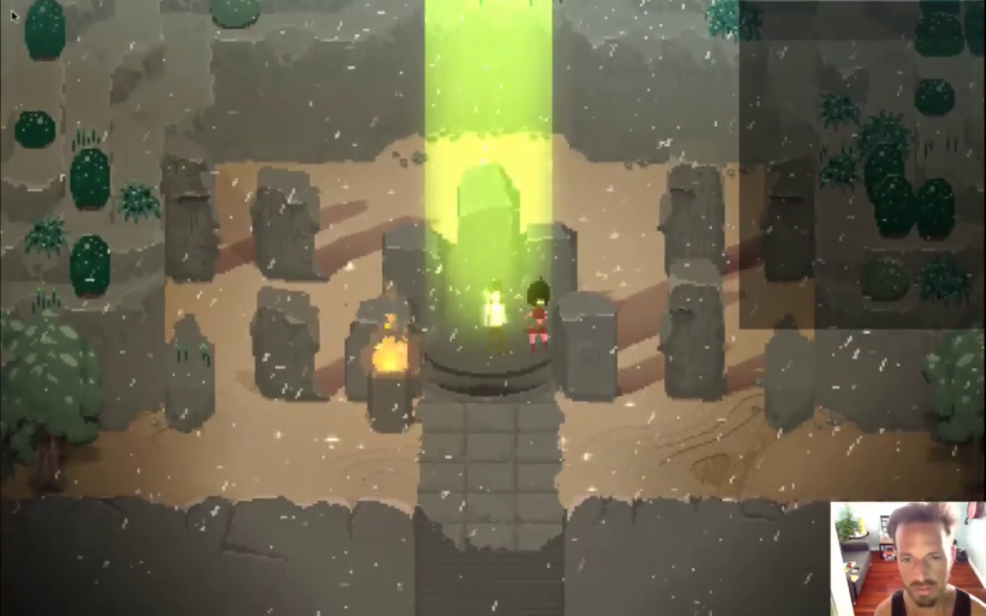
pyautogui.press('Down')
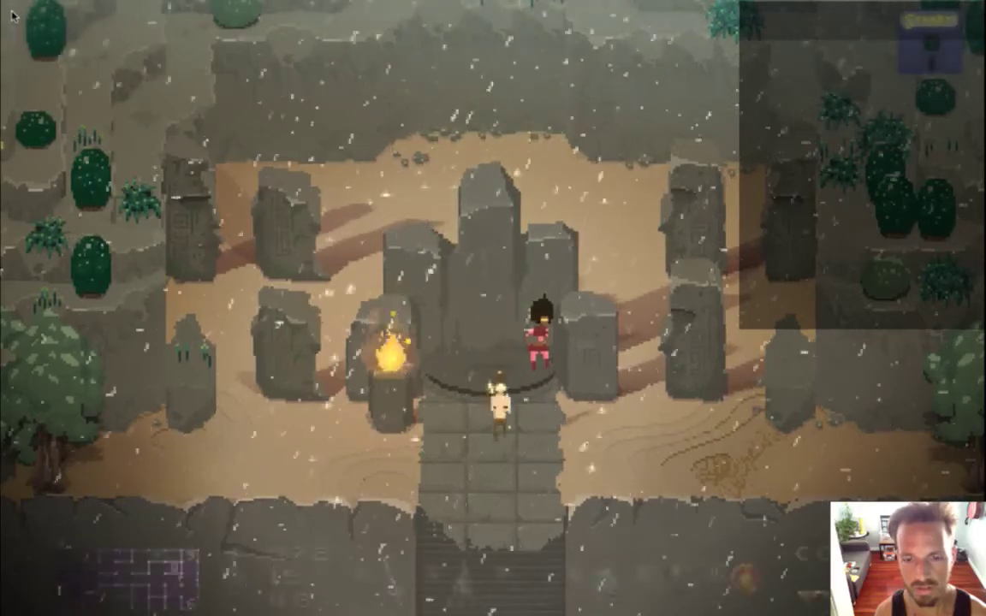
pyautogui.press('s')
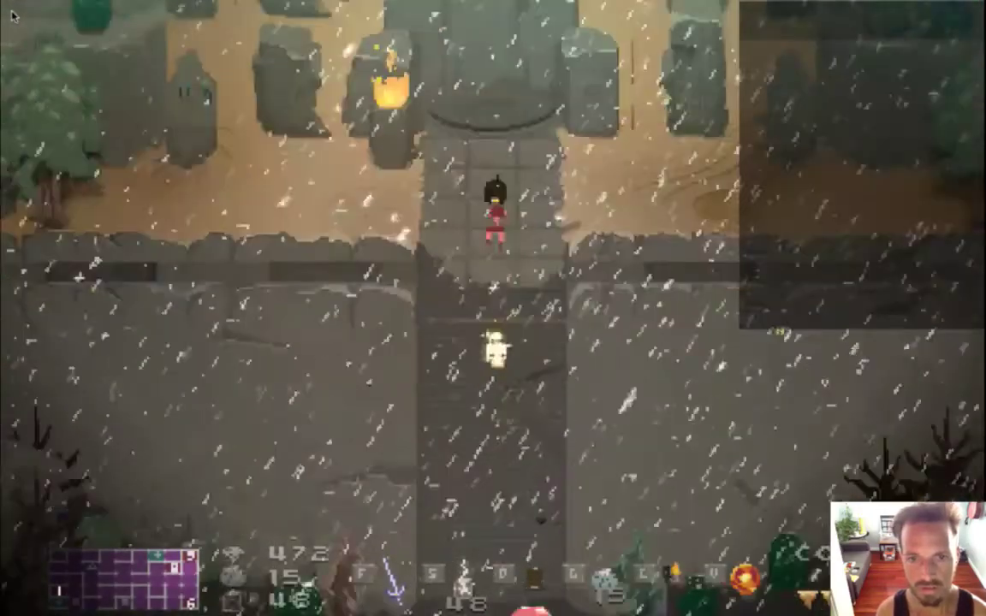
pyautogui.press('w')
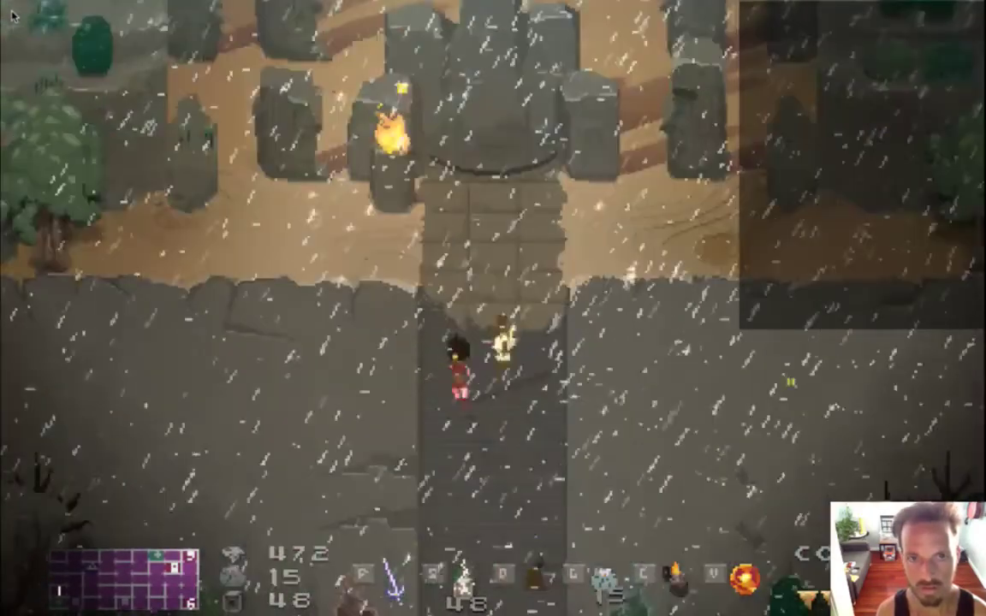
pyautogui.press('s')
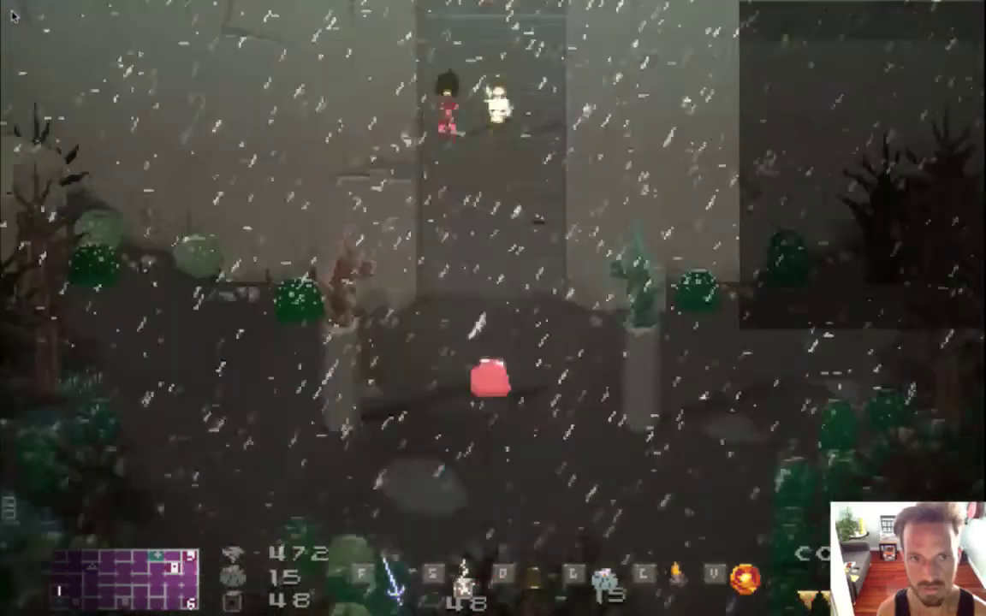
pyautogui.press('w')
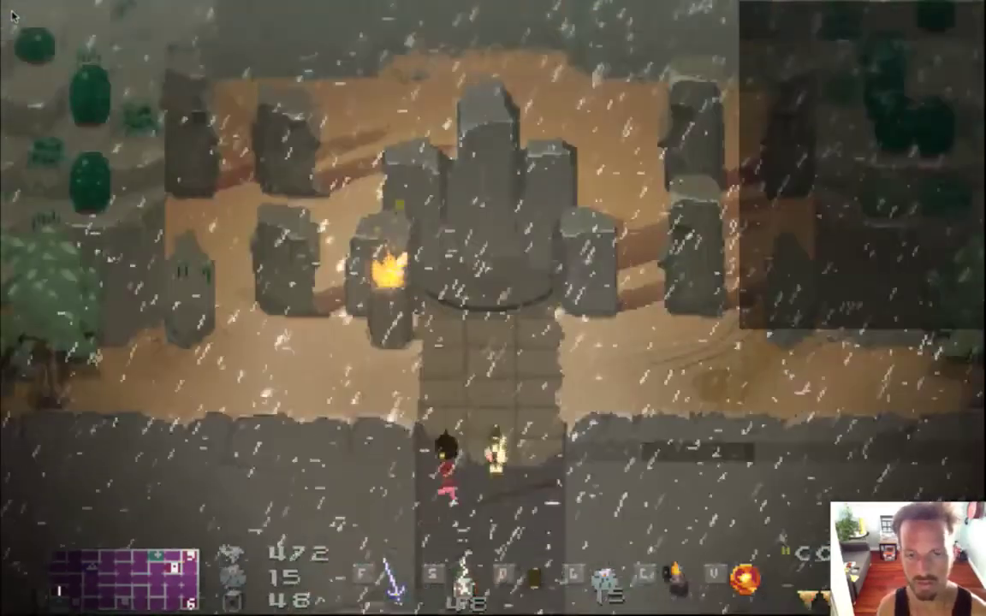
pyautogui.press('w')
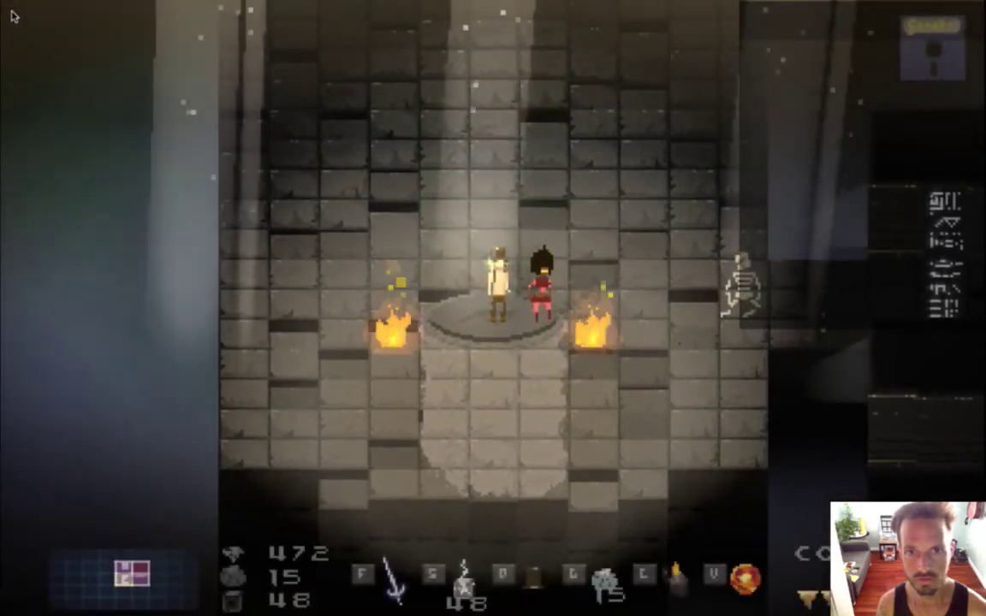
# Walk through the tower's entrance room and its northern and eastern neighbouring rooms to check them, and quit the game.
pyautogui.press('Right')
pyautogui.press('Down')
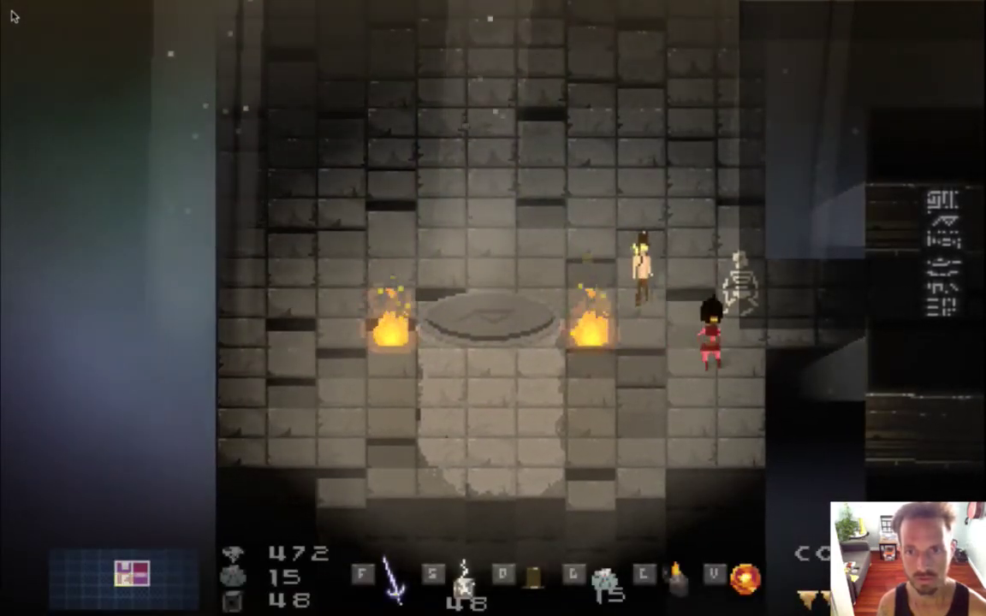
pyautogui.press('Up')
pyautogui.press('Right')
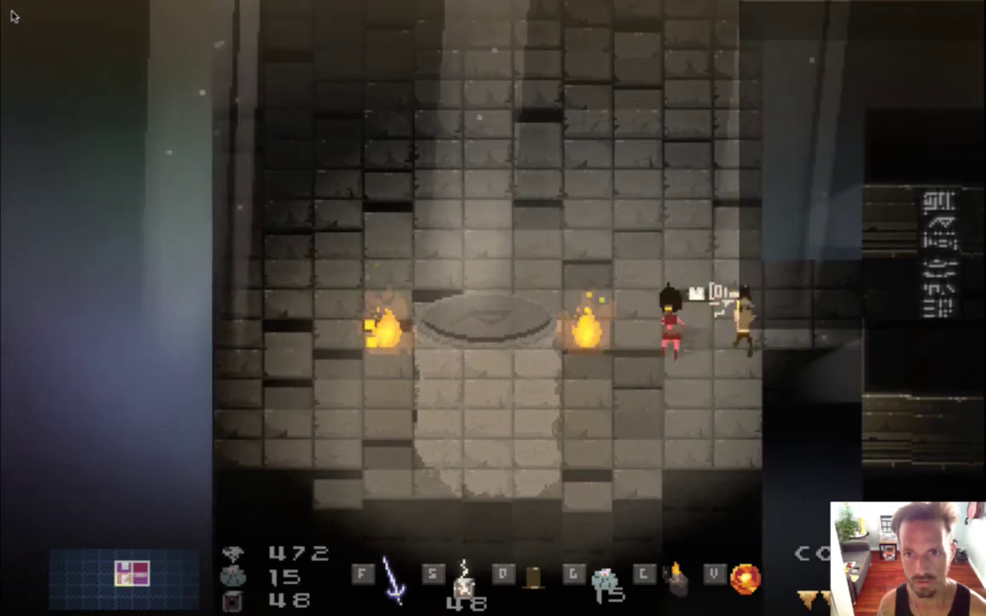
pyautogui.press('Left')
pyautogui.press('Up')
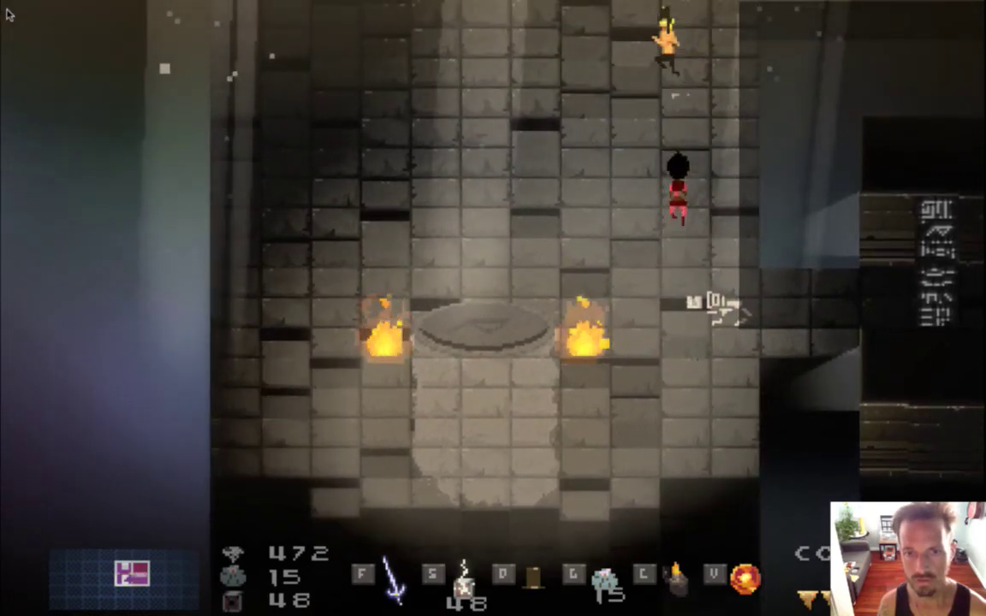
pyautogui.press('Down')
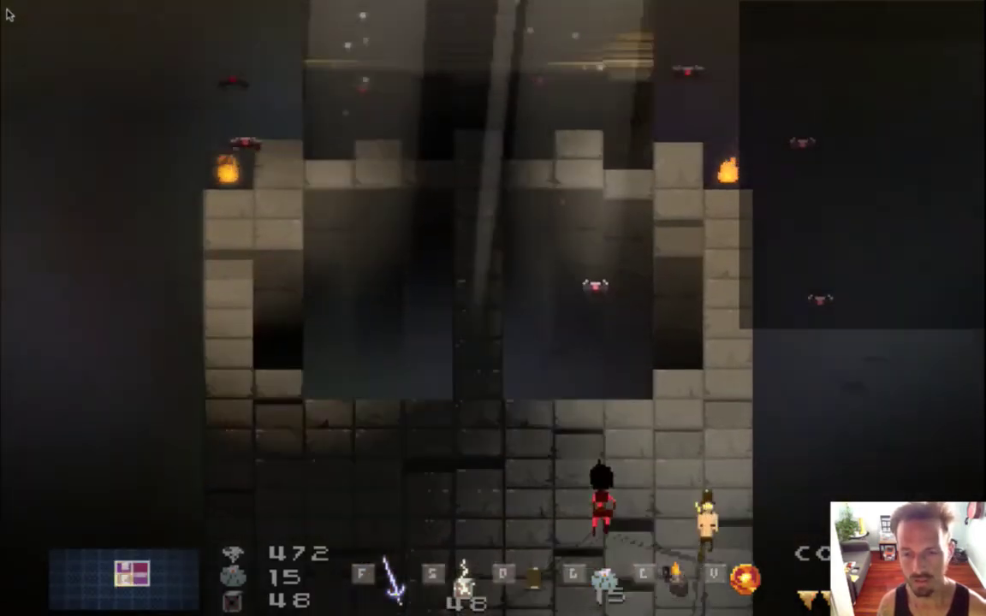
pyautogui.press('Down')
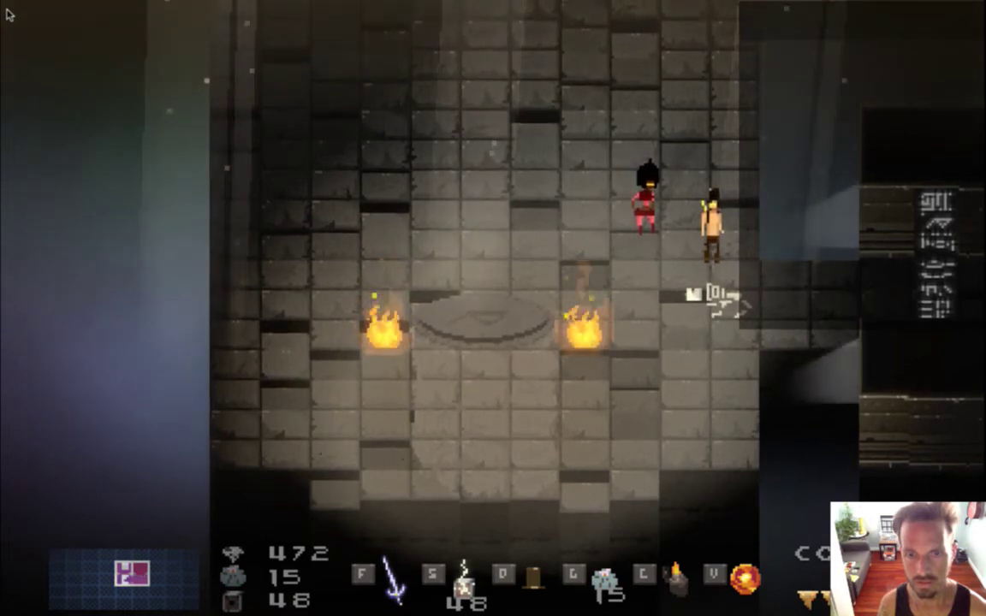
pyautogui.press('Right')
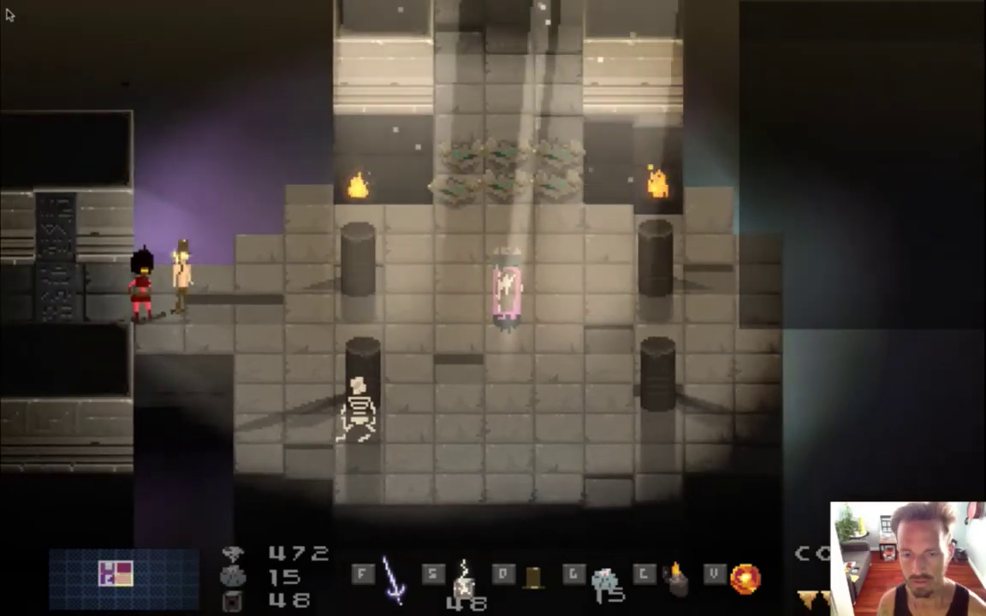
pyautogui.press('super+q')
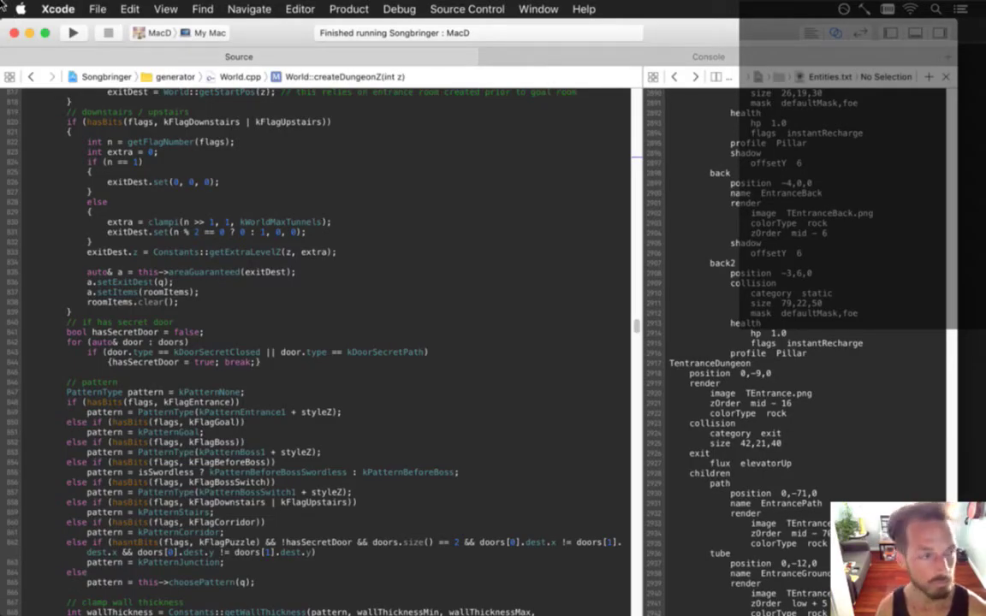
# Switch to Terminal, clear the old output, and show the Git status of the Songbringer repository.
pyautogui.press('super+Tab')
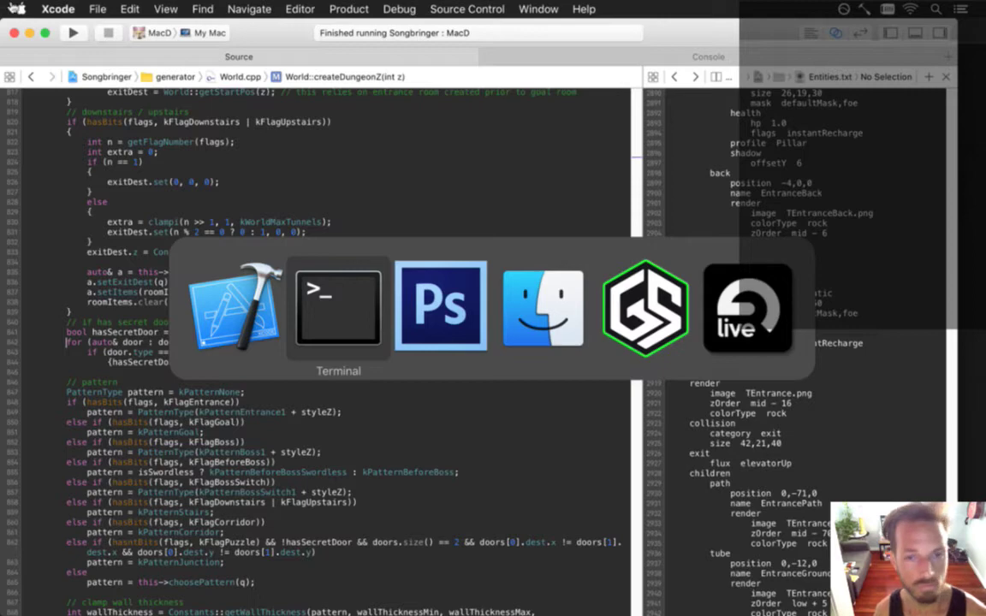
pyautogui.click(338, 302)
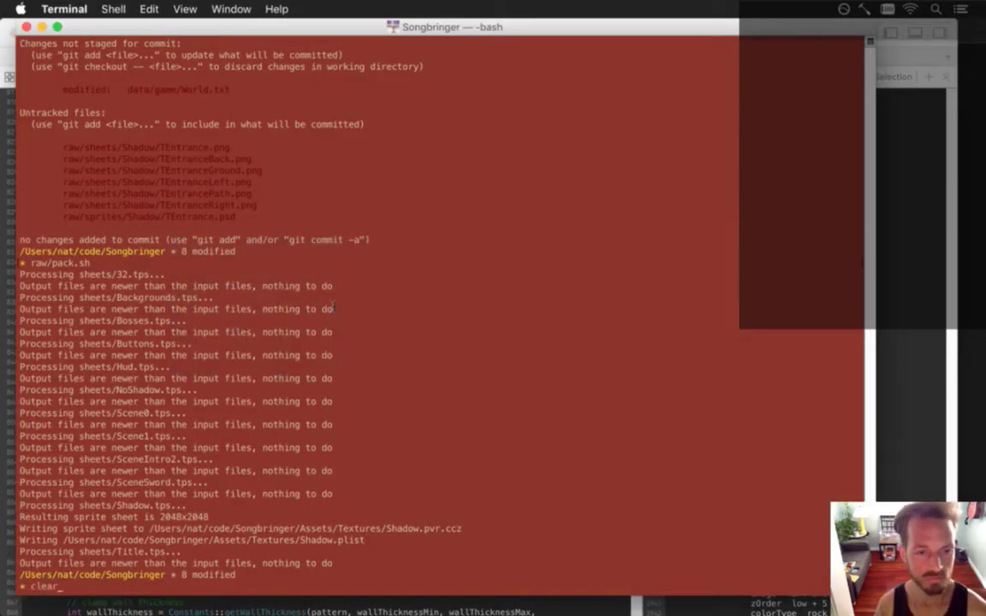
pyautogui.write('clear')
pyautogui.press('Return')
pyautogui.write('gs')
pyautogui.press('Return')
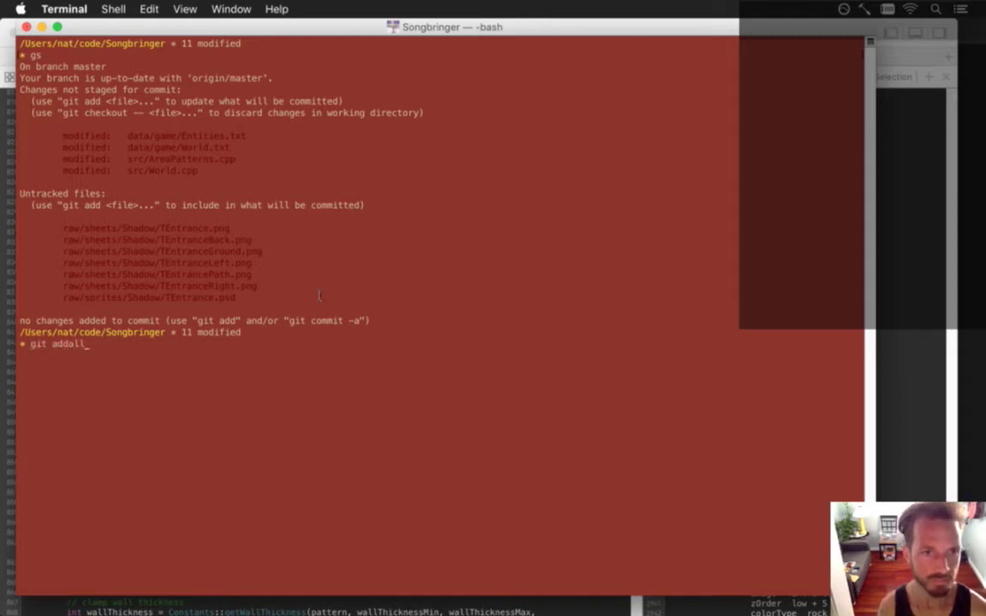
# Stage all changes with git addall and review the diff of Entities.txt, World.txt, AreaPatterns.cpp and World.cpp.
pyautogui.press('Return')
pyautogui.write('d')
pyautogui.press('Return')
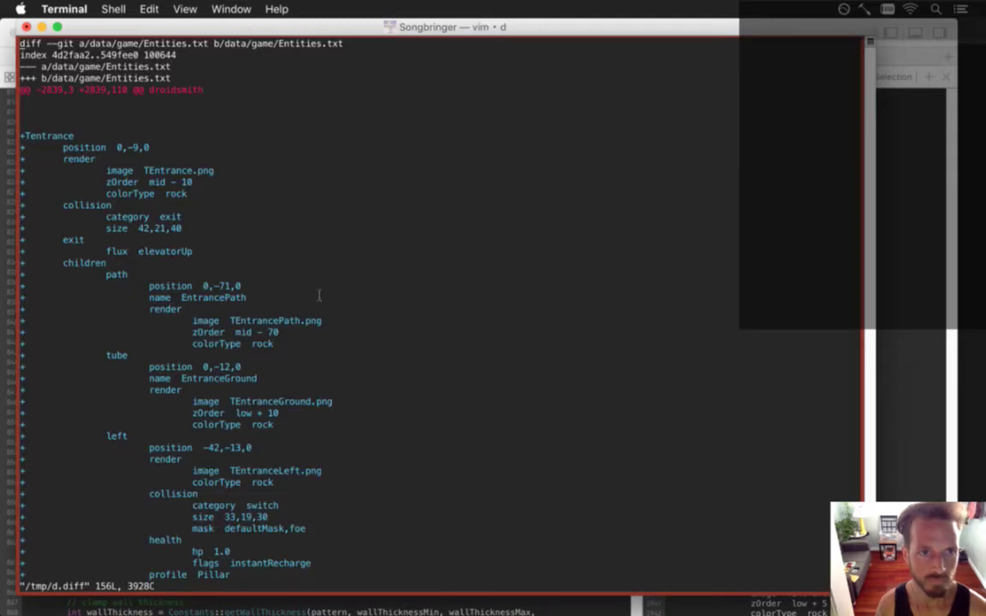
pyautogui.scroll(-20, 319, 296)
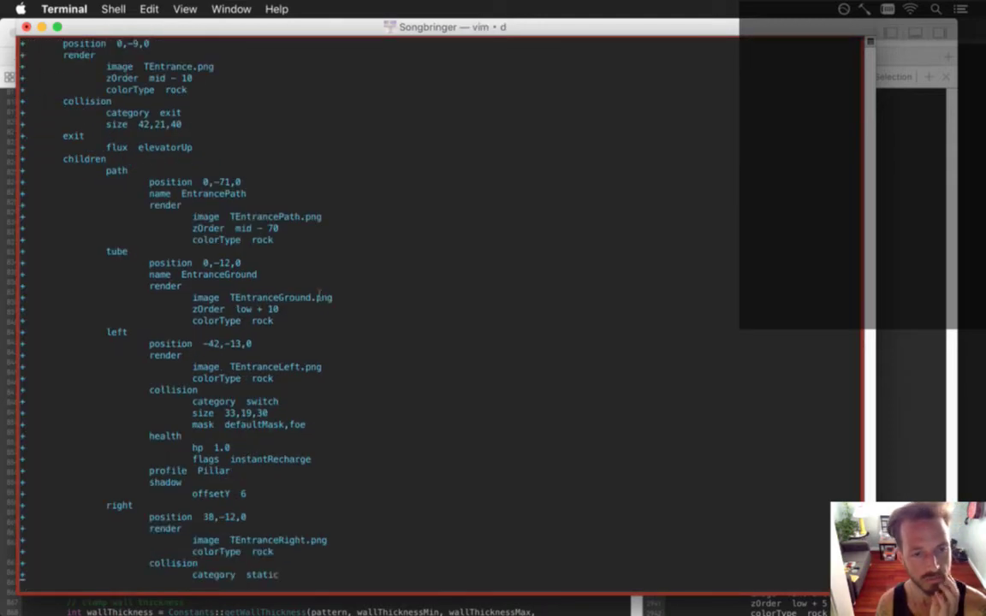
pyautogui.scroll(-11, 319, 296)
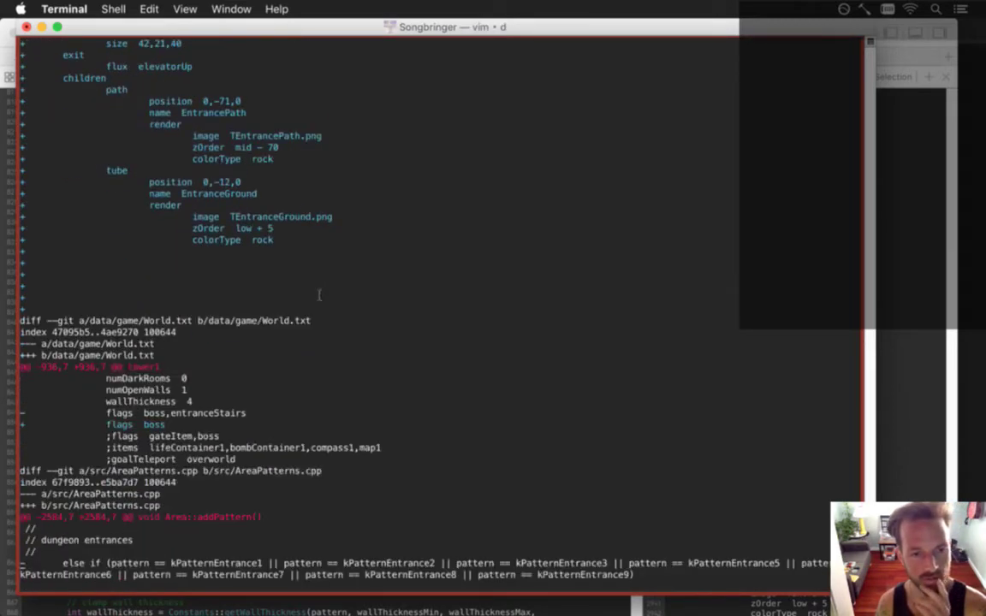
pyautogui.scroll(-3, 318, 295)
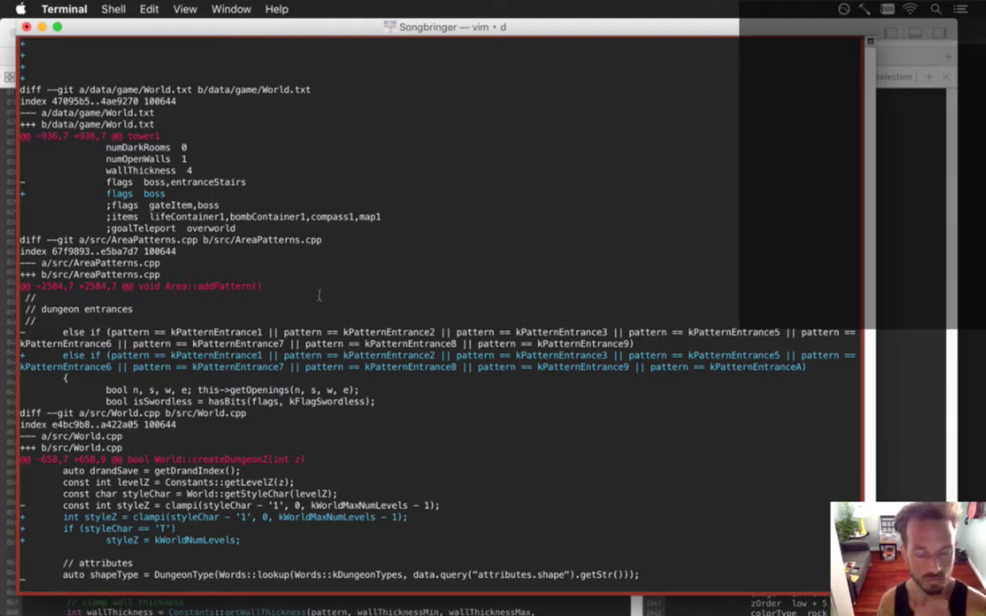
# Commit the staged files with the message "tower entrance elevator" and push the commit before switching back to Xcode.
pyautogui.press('Return')
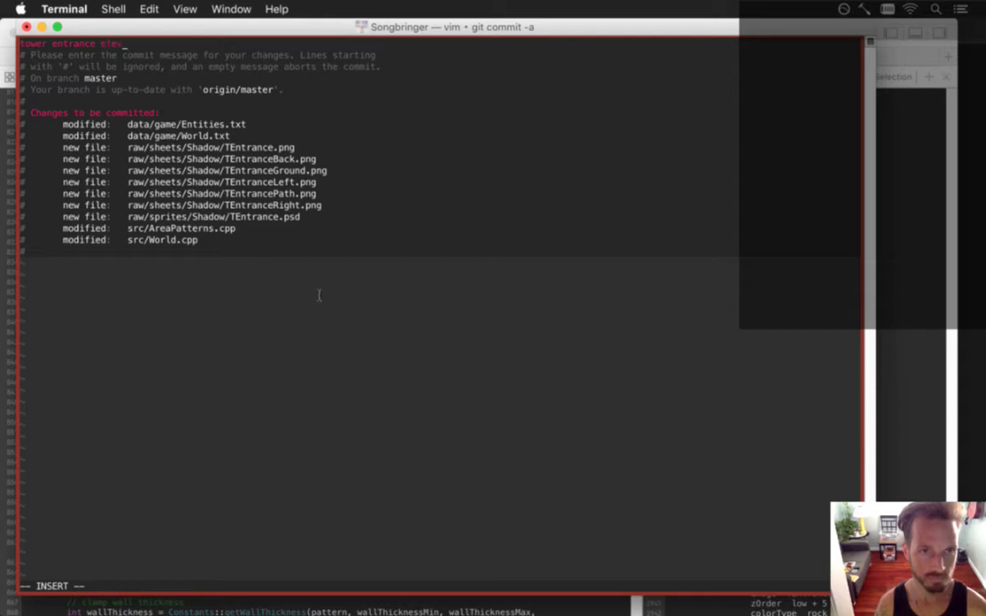
pyautogui.press('Escape')
pyautogui.write(':wq')
pyautogui.press('Return')
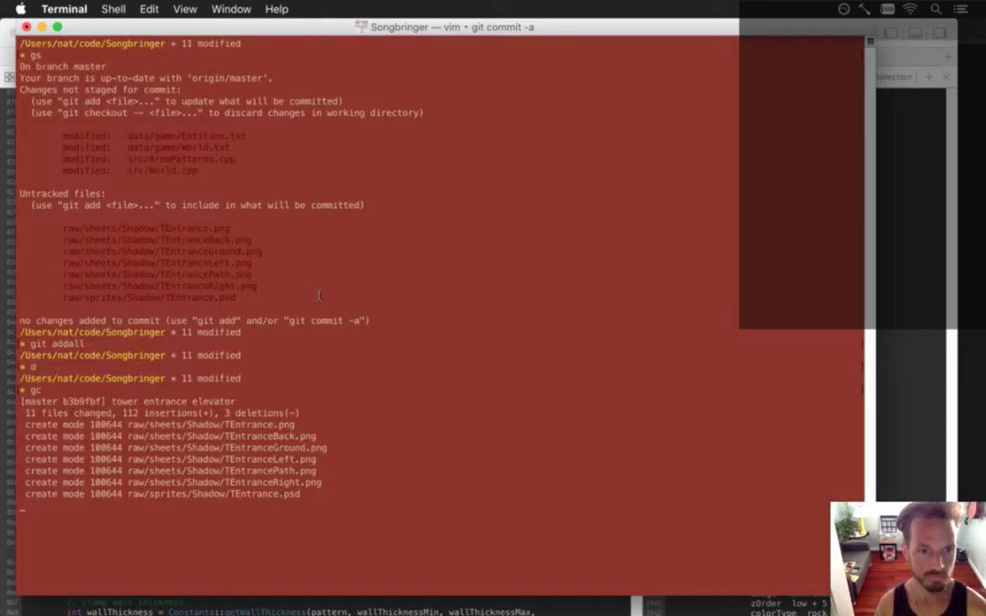
pyautogui.write('gp')
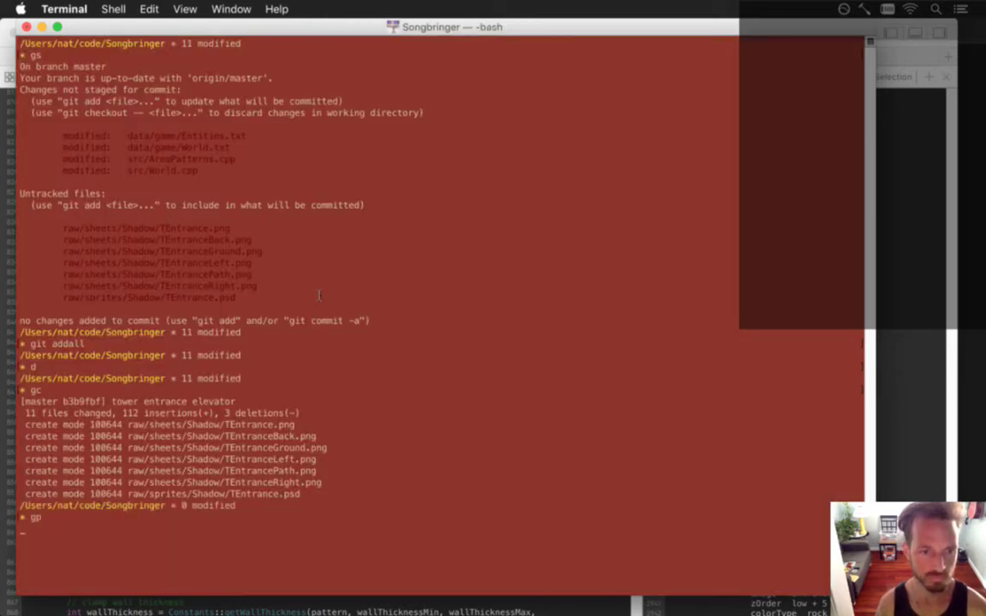
pyautogui.press('super+Tab')
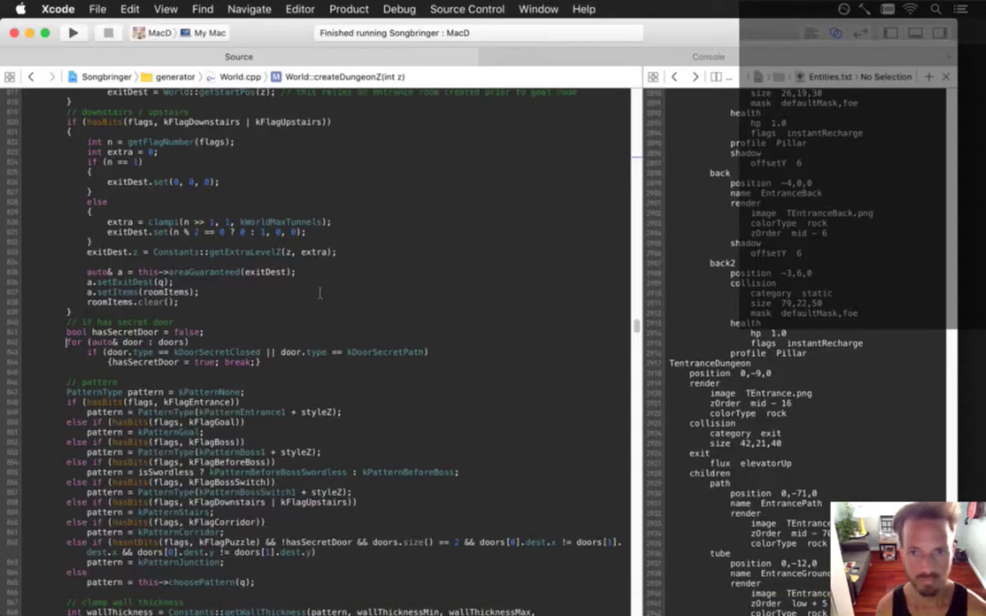
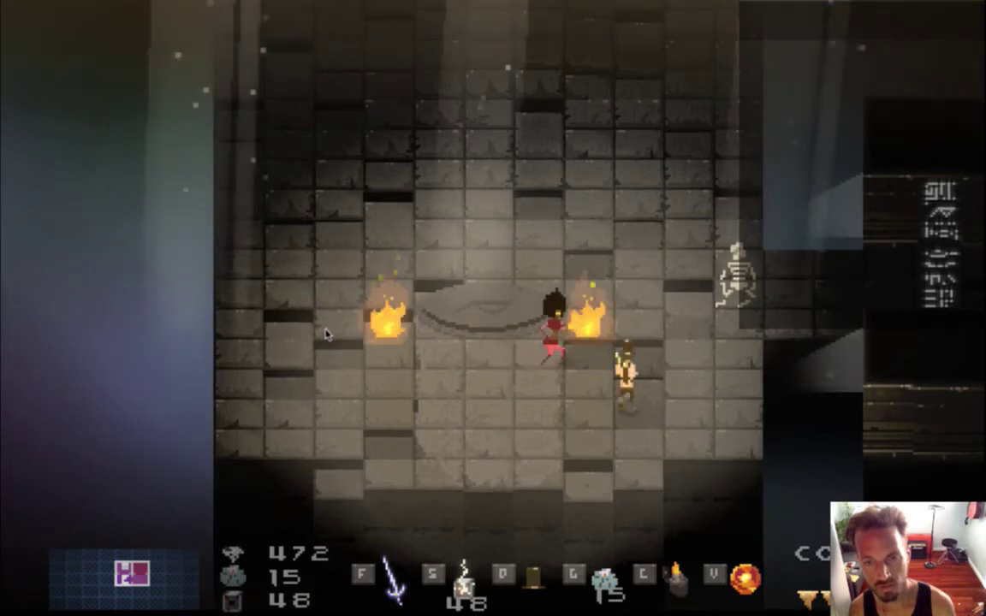
# Set the music volume to 0 in the game's settings and return to play.
pyautogui.press('Left')
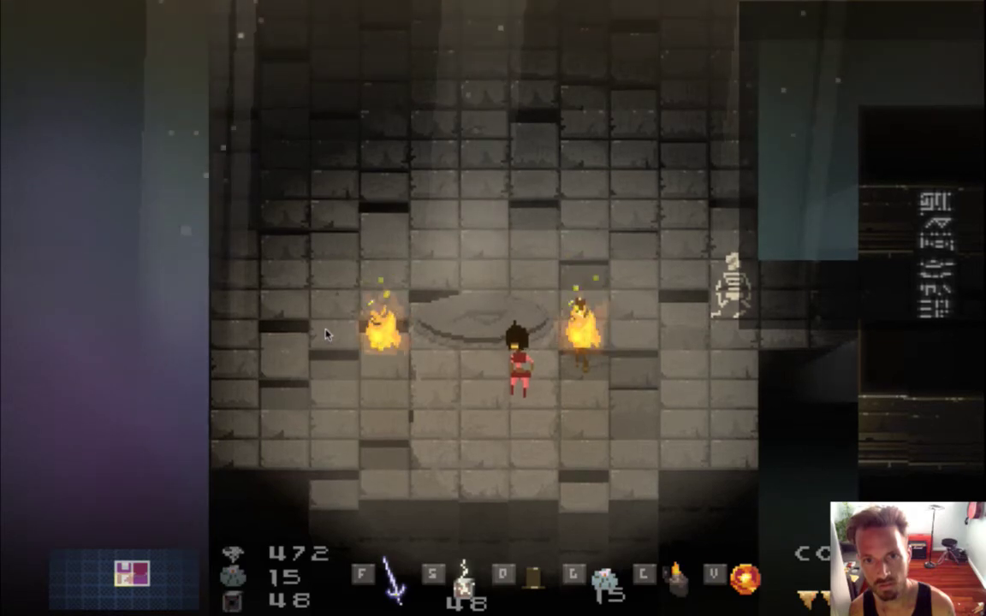
pyautogui.press('Escape')
pyautogui.press('Down')
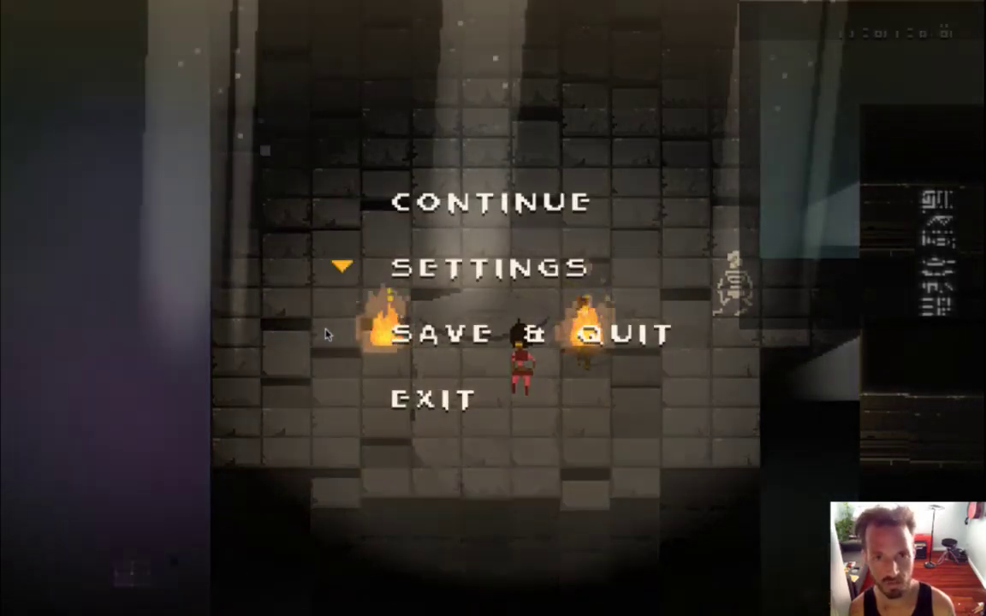
pyautogui.press('Return')
pyautogui.press('Down')
pyautogui.press('Return')
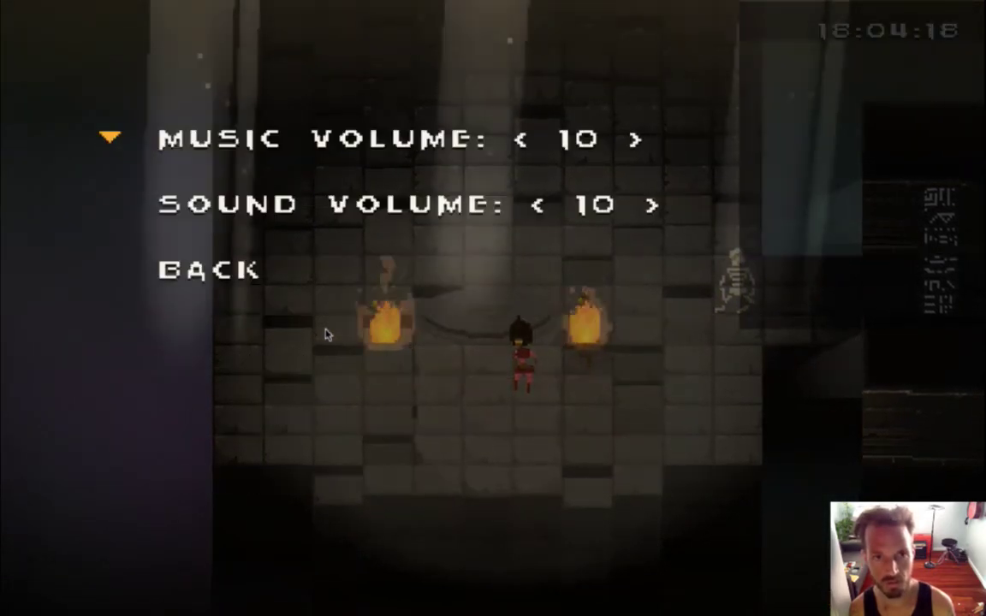
pyautogui.press('Left')
pyautogui.press('Left')
pyautogui.press('Left')
pyautogui.press('Left')
pyautogui.press('Left')
pyautogui.press('Left')
pyautogui.press('Left')
pyautogui.press('Left')
pyautogui.press('Left')
pyautogui.press('Left')
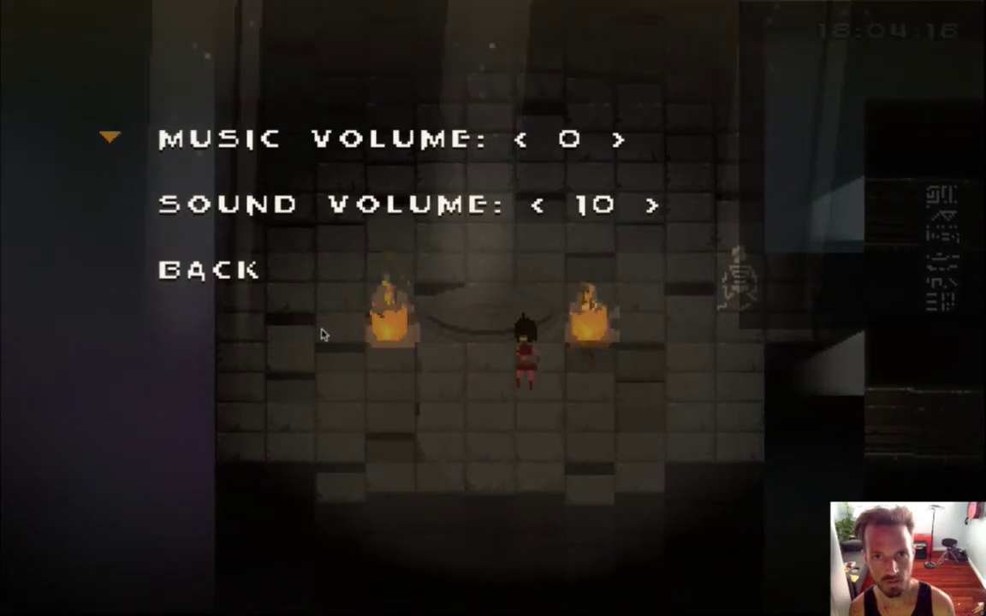
pyautogui.press('Escape')
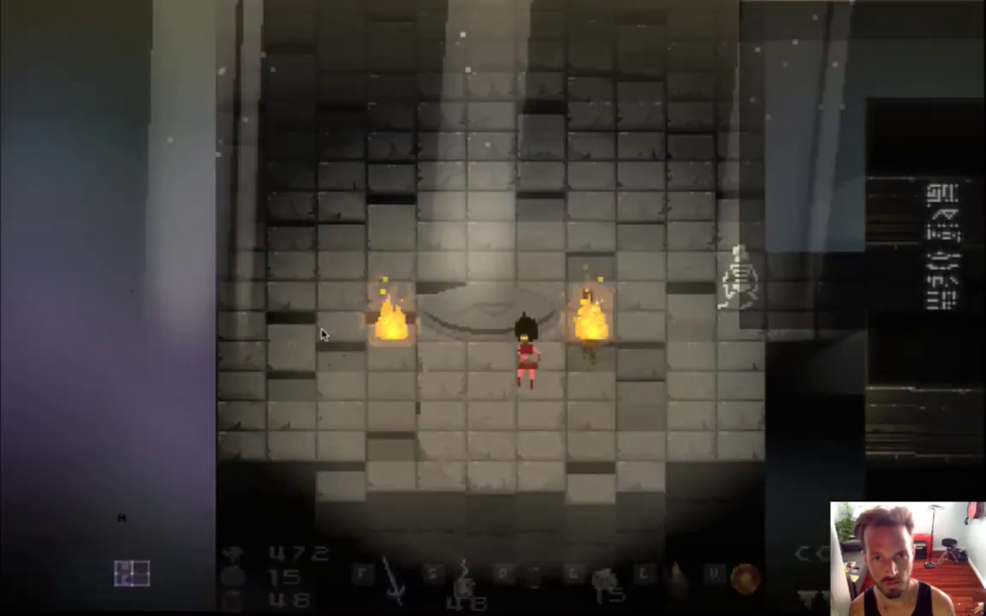
# Walk the hero around the tower's entrance room, passing below the elevator to the western edge and northward, to examine the room.
pyautogui.press('Right')
pyautogui.press('Down')
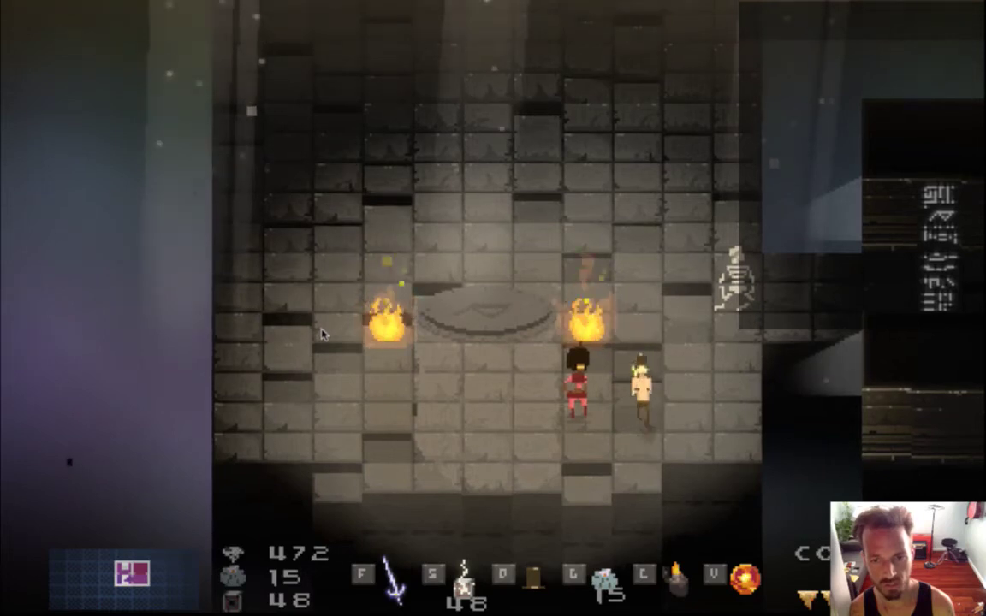
pyautogui.press('Left')
pyautogui.press('Down')
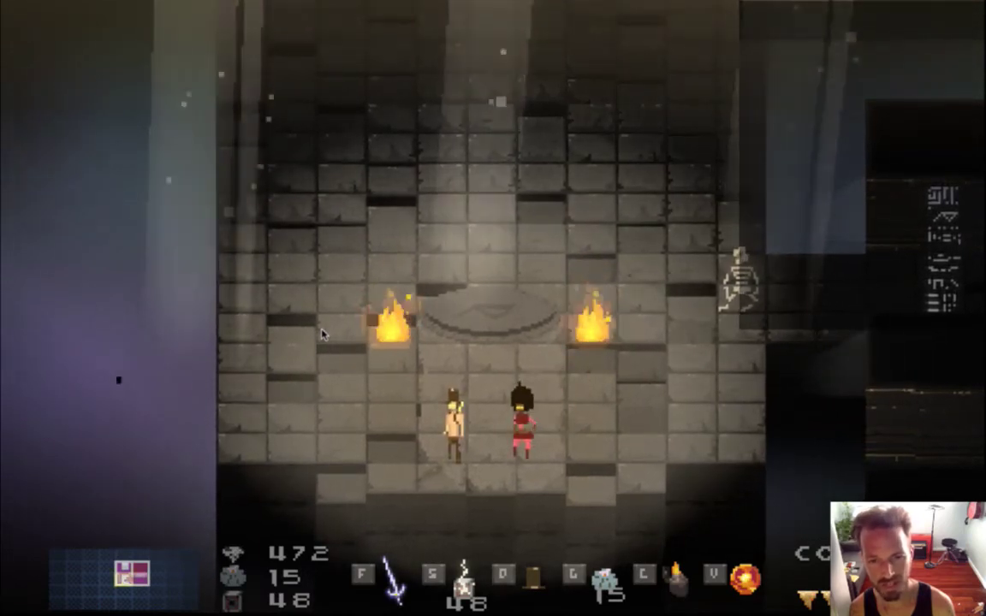
pyautogui.press('Left')
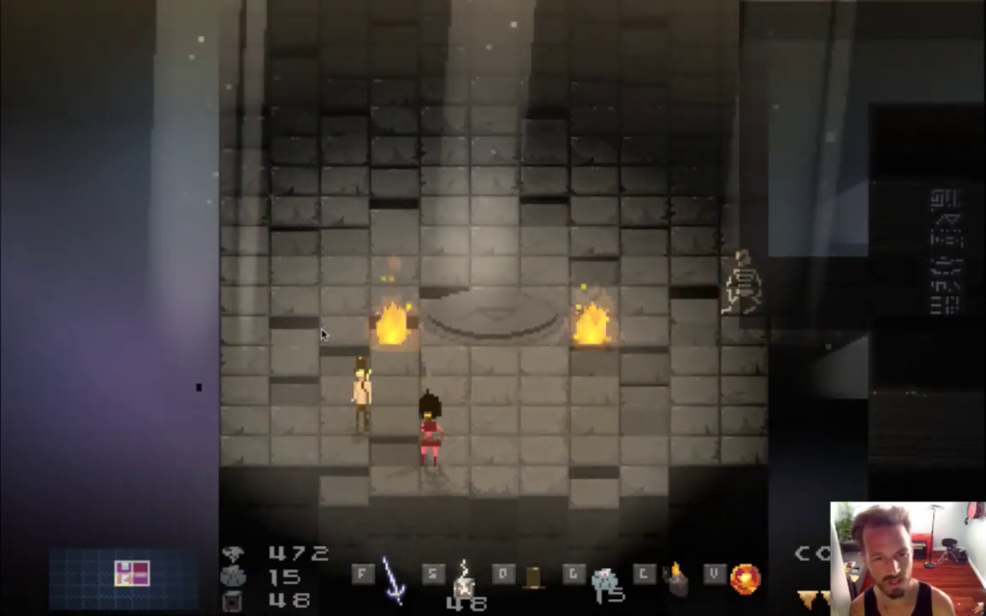
pyautogui.press('Left')
pyautogui.press('Up')
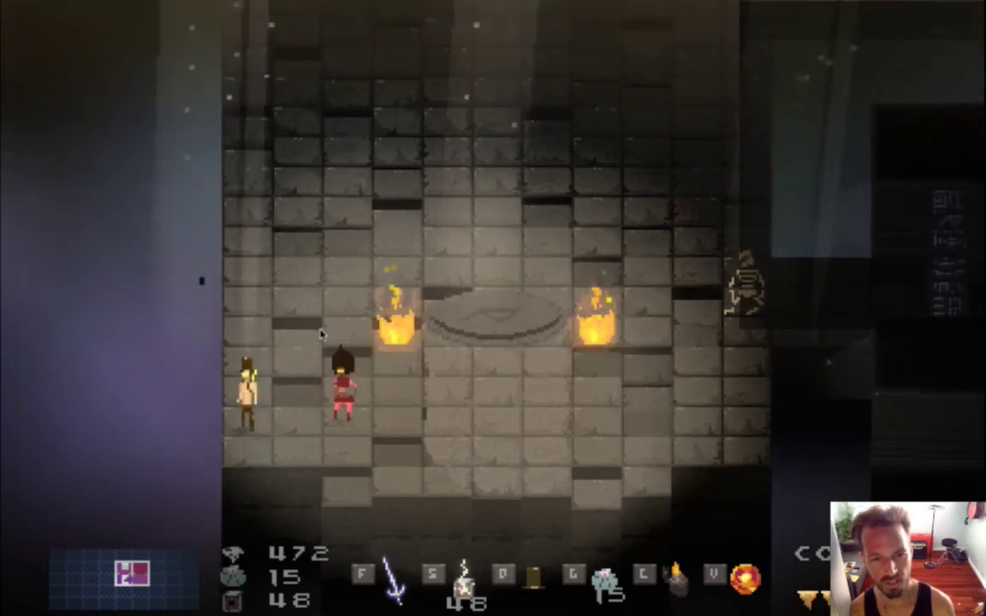
pyautogui.press('Left')
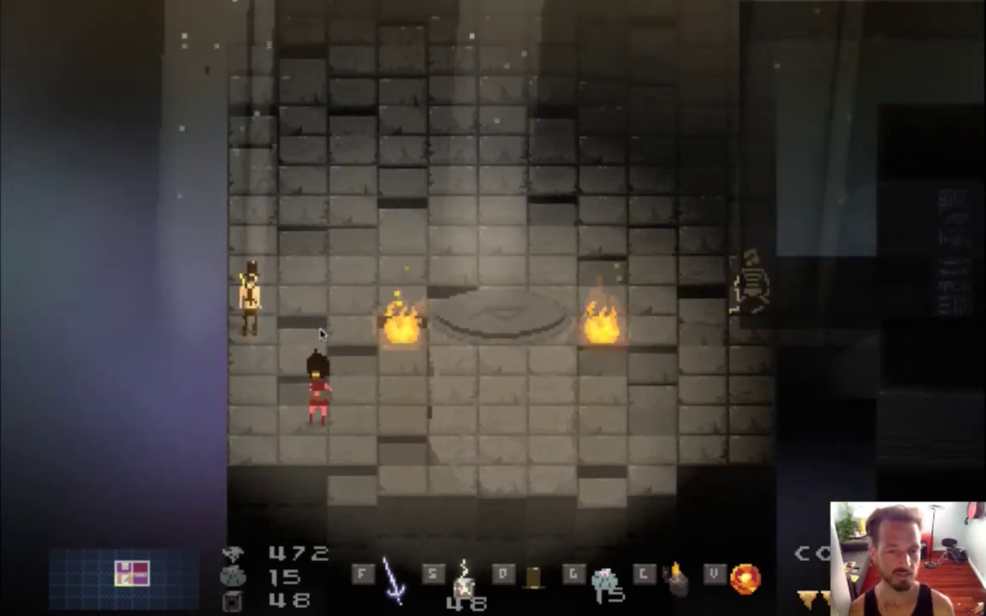
pyautogui.press('Left')
pyautogui.press('Up')
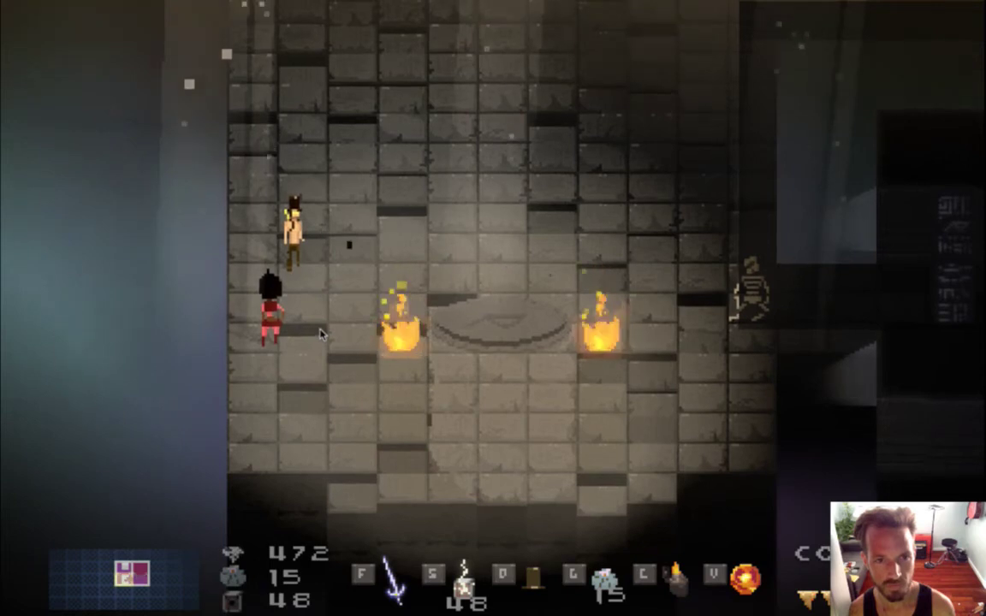
pyautogui.press('Up')
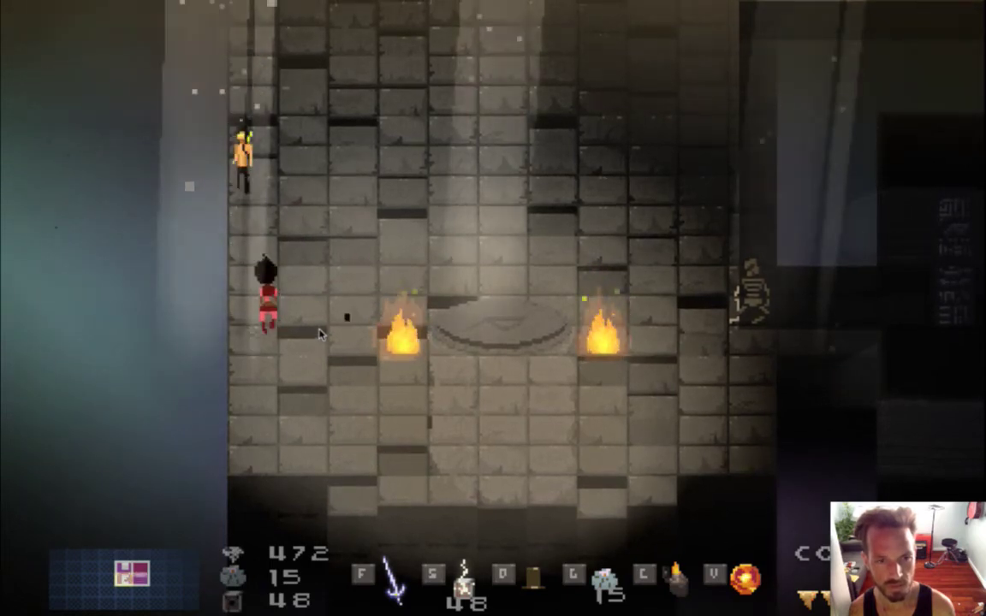
# Walk around the first room between the two fires and inspect the inventory and Level 9 map.
pyautogui.press('Right')
pyautogui.press('Down')
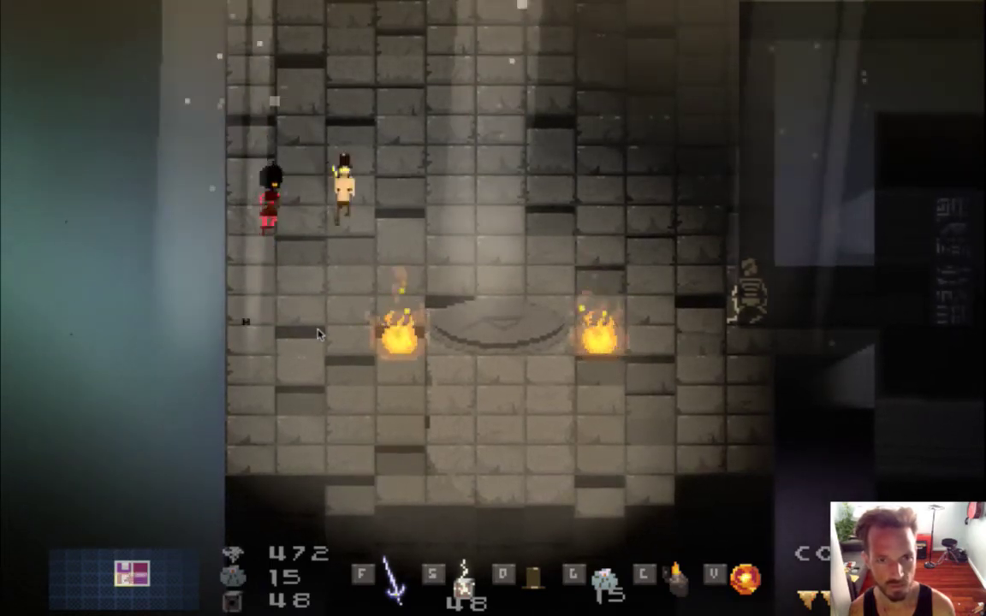
pyautogui.press('Up')
pyautogui.press('Left')
pyautogui.press('Up')
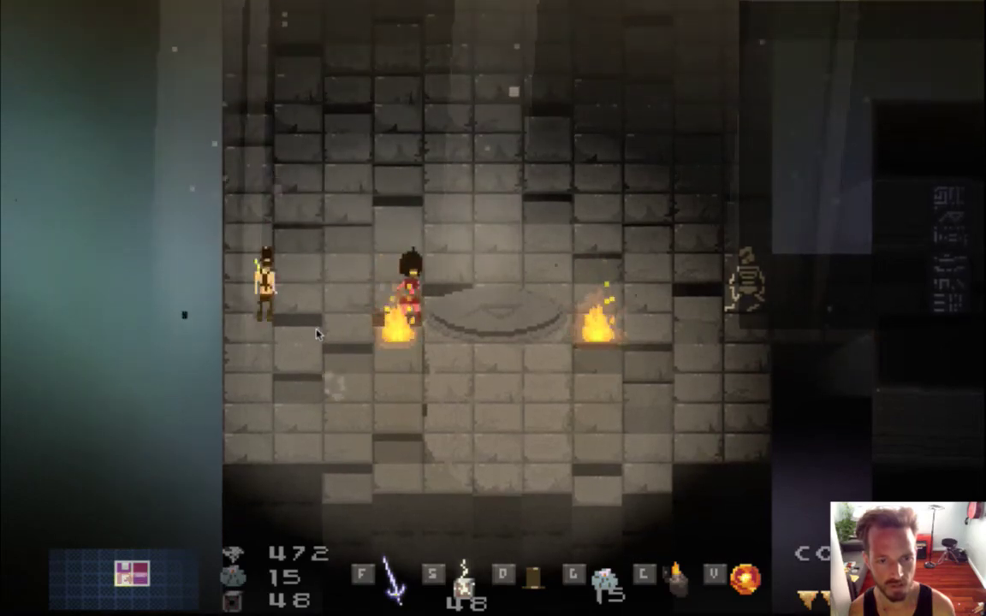
pyautogui.press('Tab')
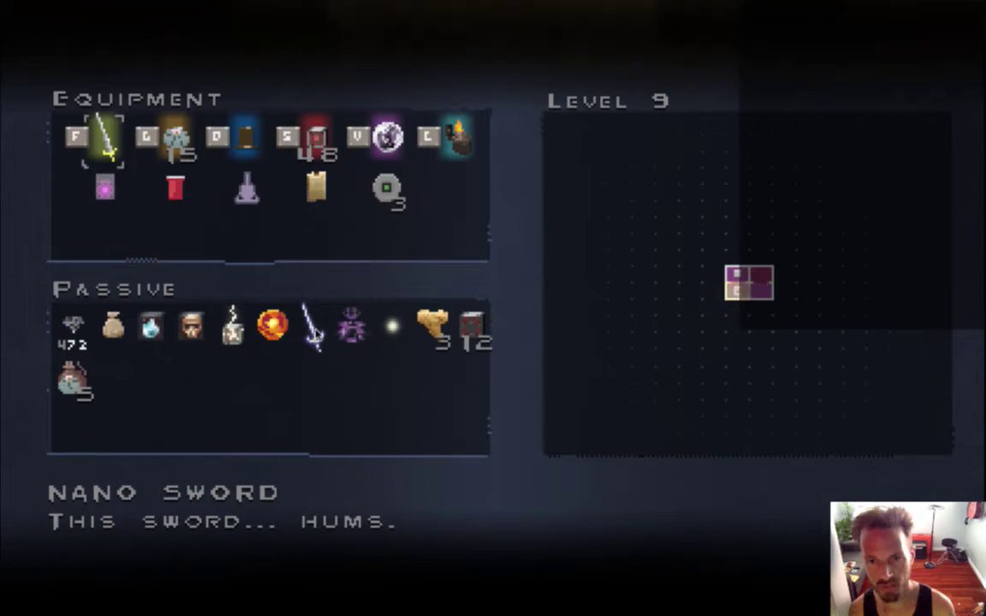
pyautogui.press('Tab')
# Walk the characters up through the first room into the northern room with the flying drones.
pyautogui.press('Left')
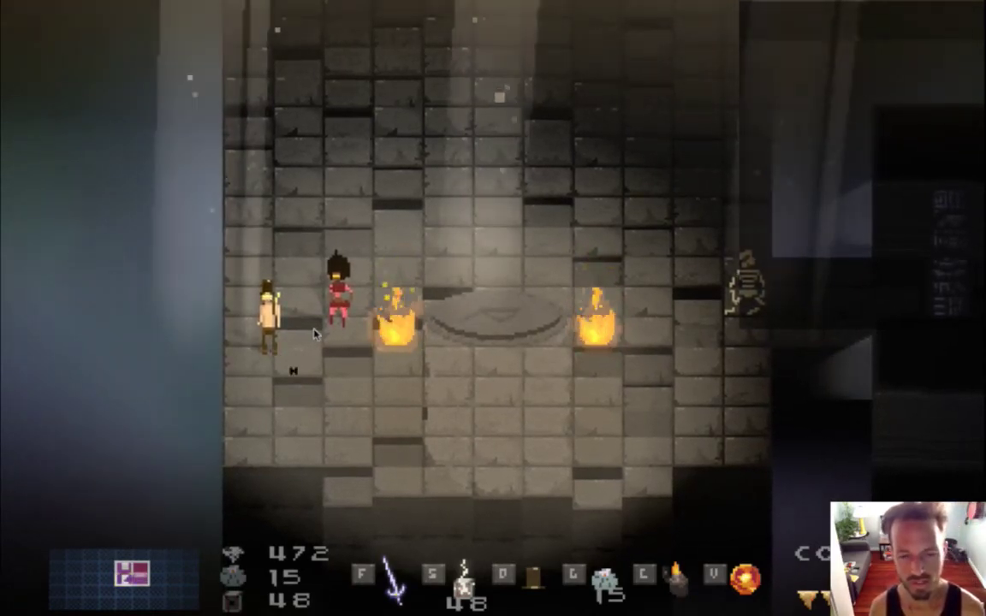
pyautogui.press('Left')
pyautogui.press('Up')
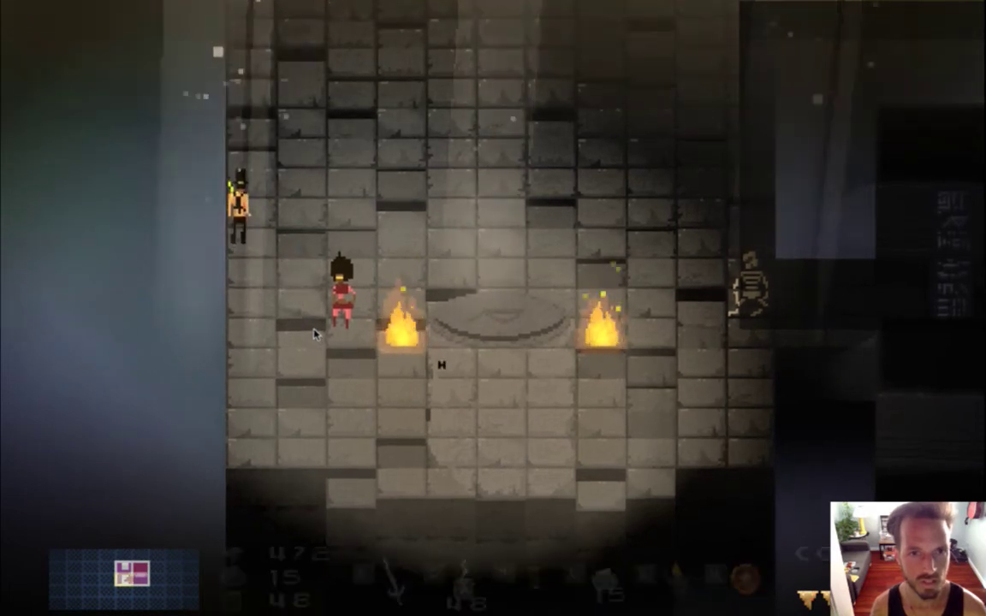
pyautogui.press('Down')
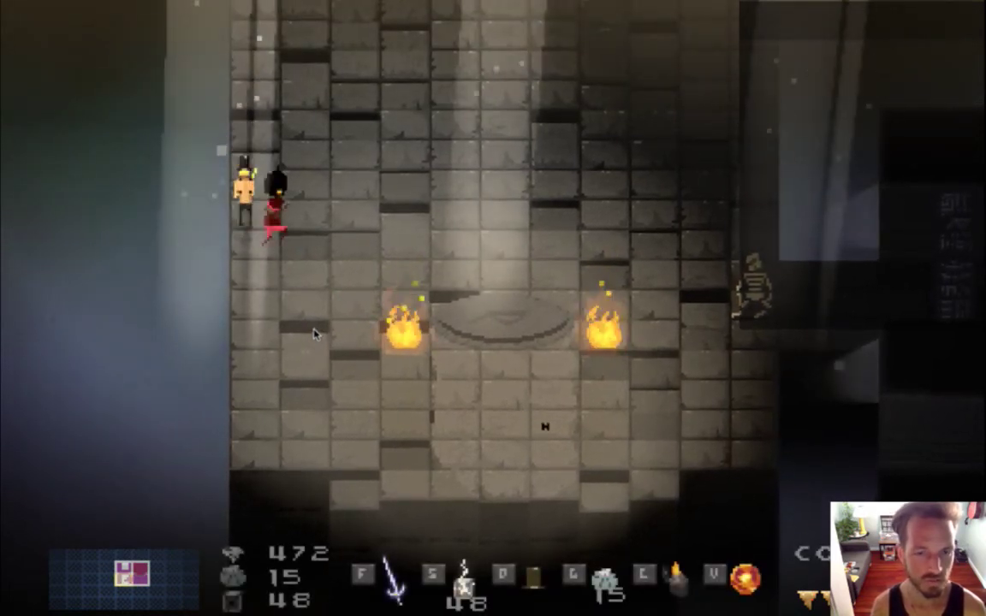
pyautogui.press('Up')
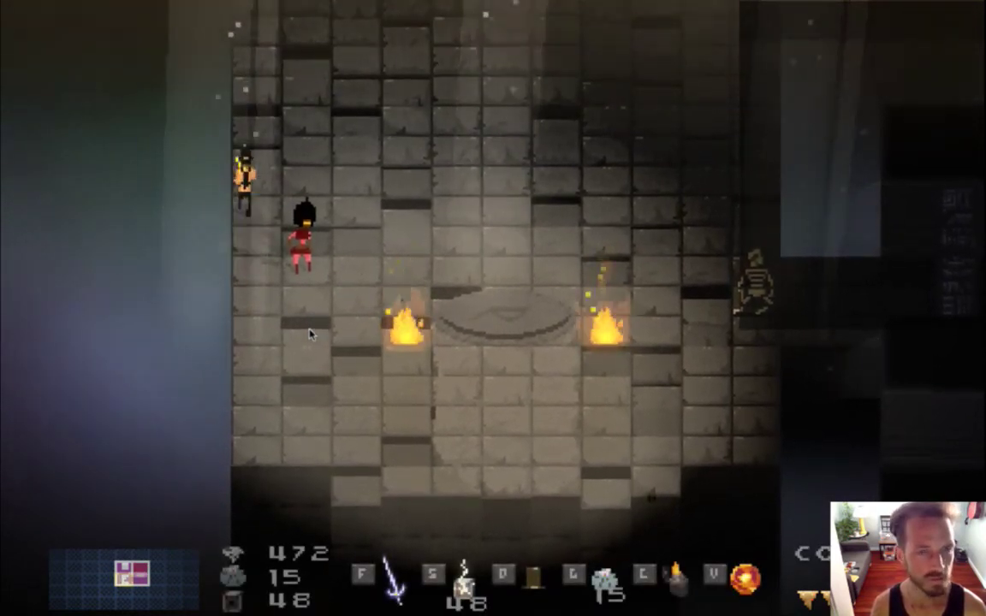
pyautogui.press('Up')
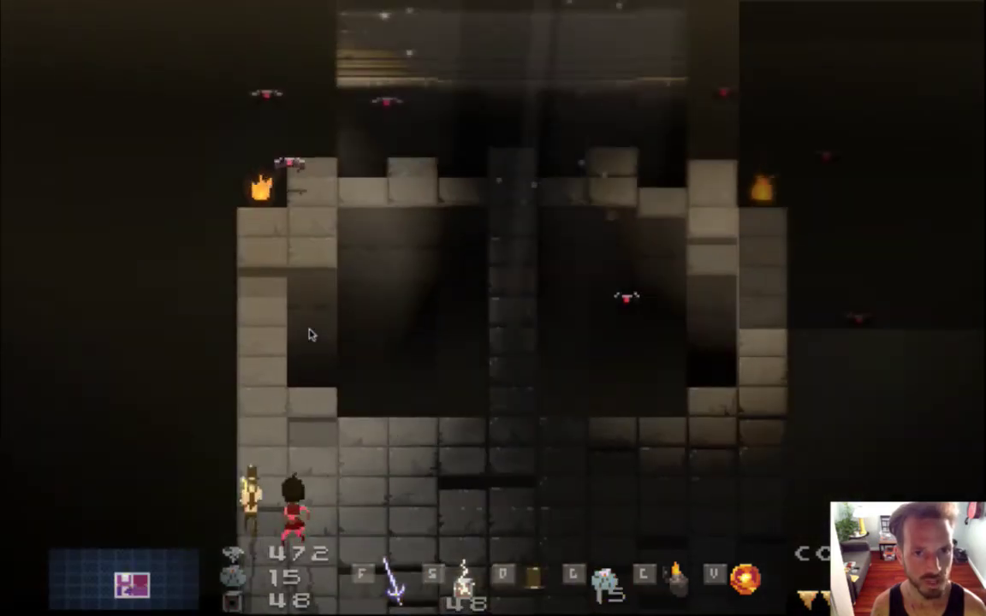
pyautogui.press('Up')
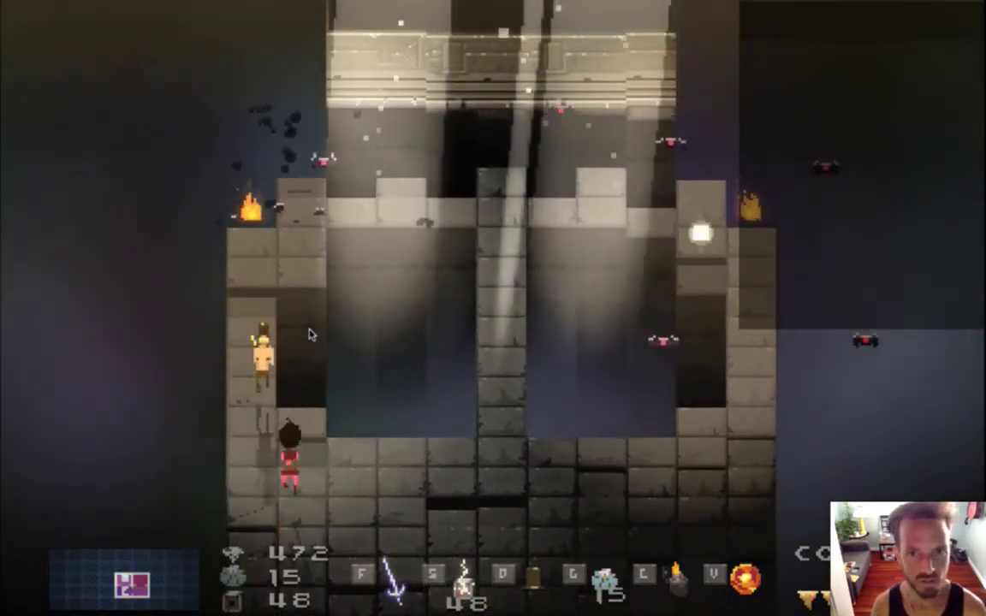
# Explore the drone room's central walkway, go back and east to the pillar room, and quit the game.
pyautogui.press('Left')
pyautogui.press('Down')
pyautogui.press('Right')
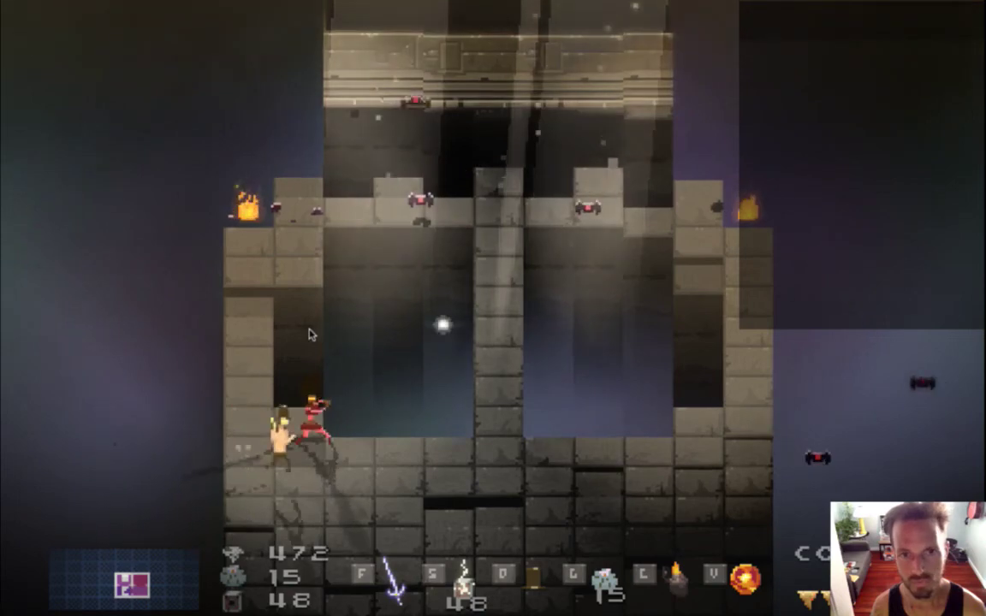
pyautogui.press('Right')
pyautogui.press('Up')
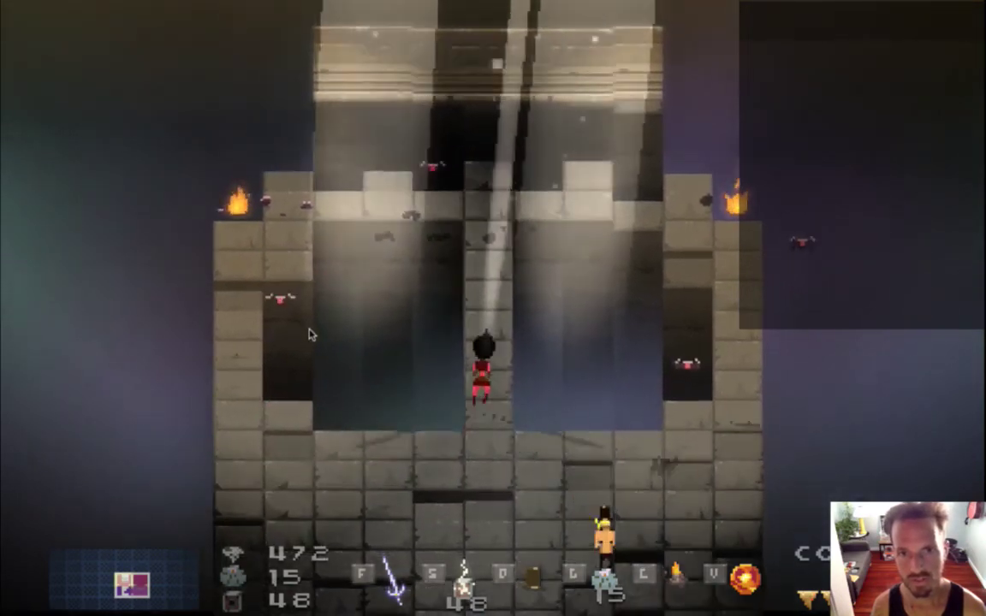
pyautogui.press('Up')
pyautogui.press('Right')
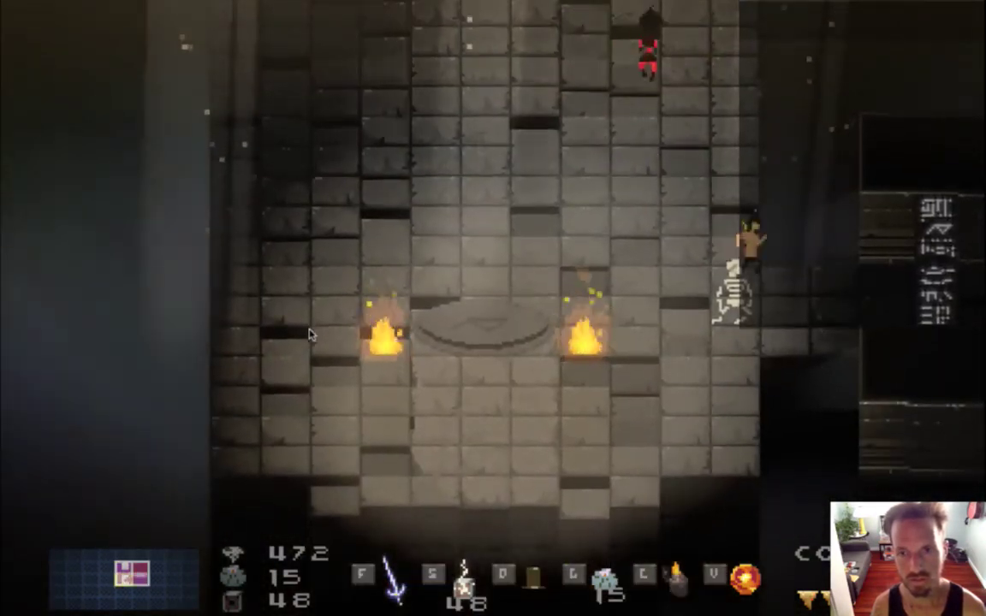
pyautogui.press('Right')
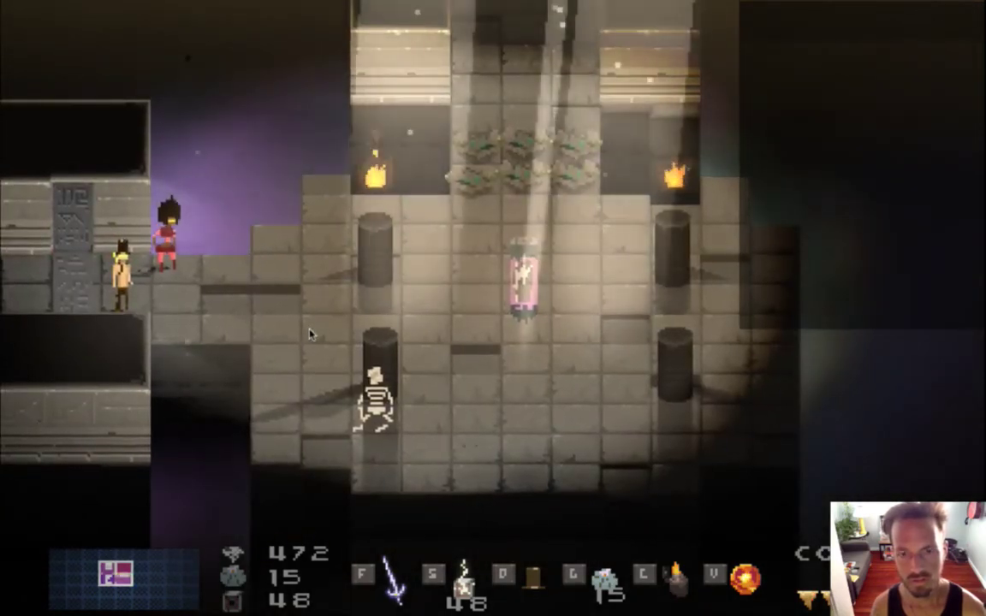
pyautogui.press('super+q')
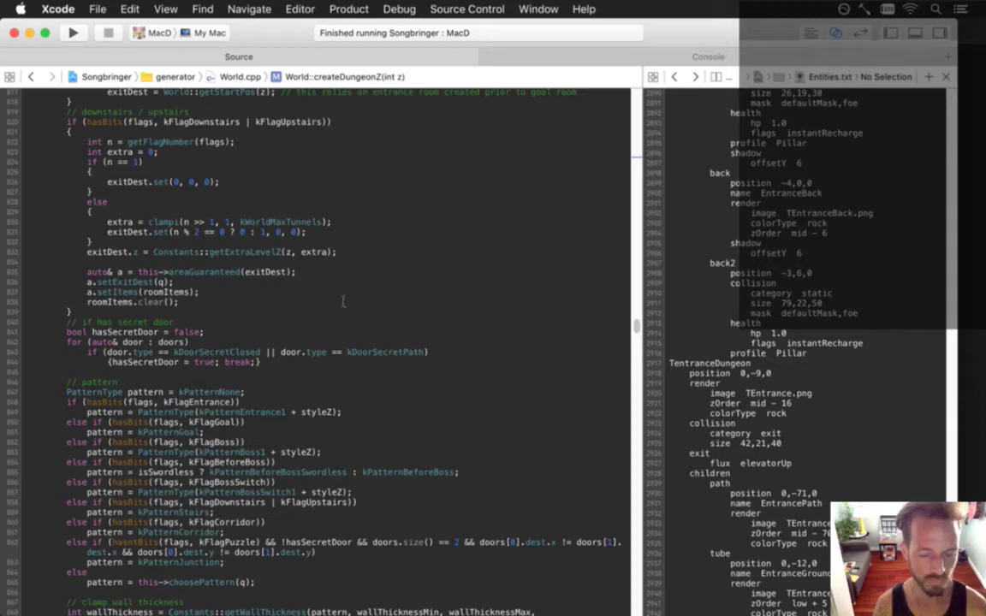
# Open AreaPatterns.cpp and go to the Area::convertWalls() function.
pyautogui.press('super+shift+o')
pyautogui.write('arpa')
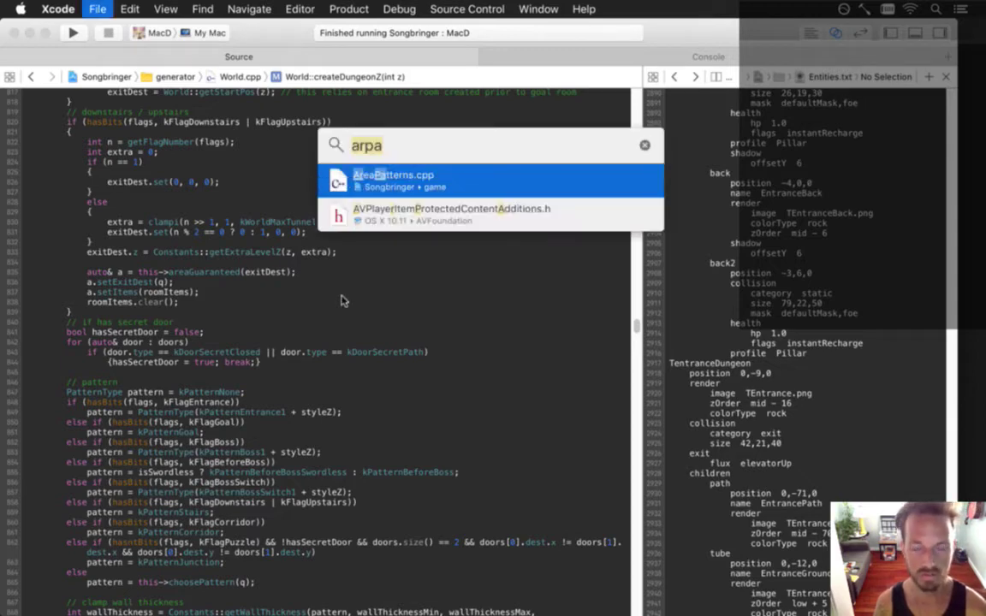
pyautogui.press('Return')
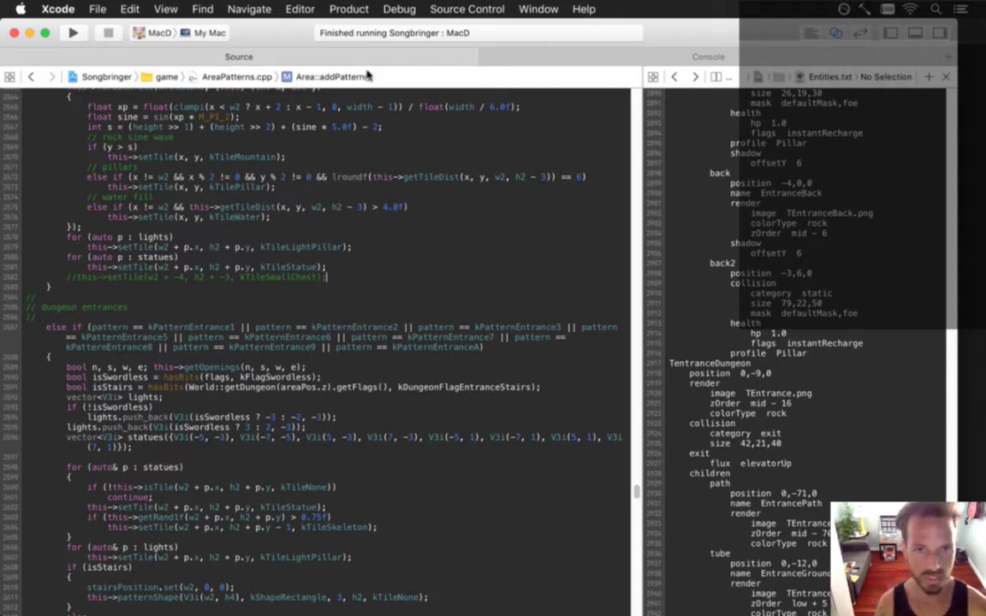
pyautogui.click(321, 76)
pyautogui.scroll(5, 360, 68)
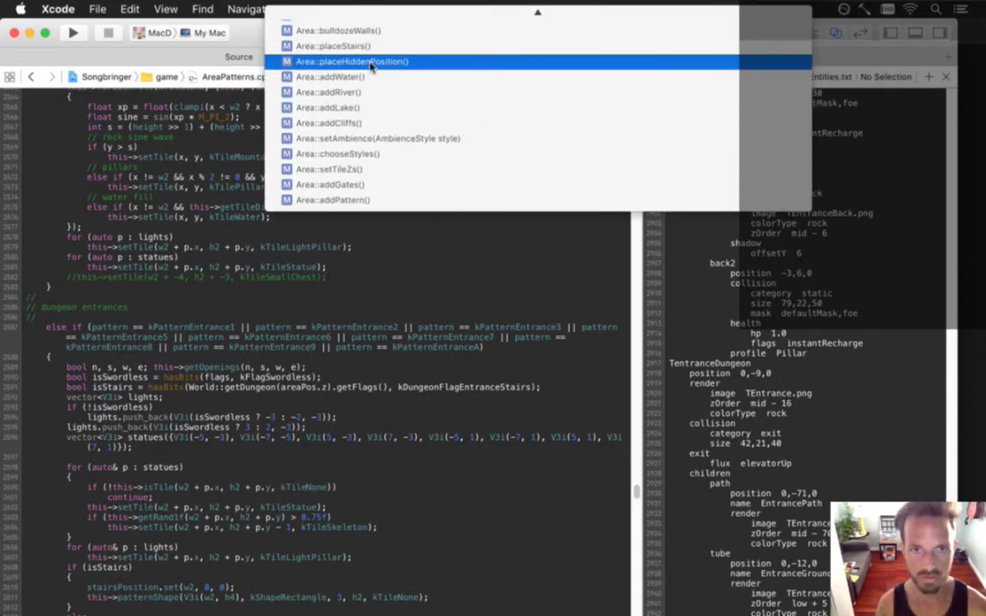
pyautogui.scroll(5, 377, 67)
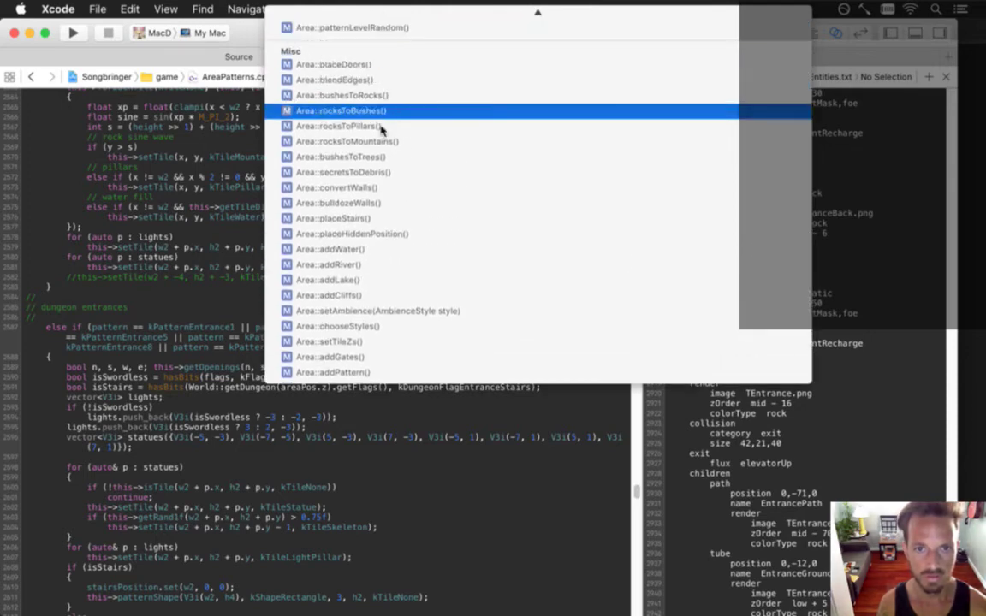
pyautogui.click(379, 187)
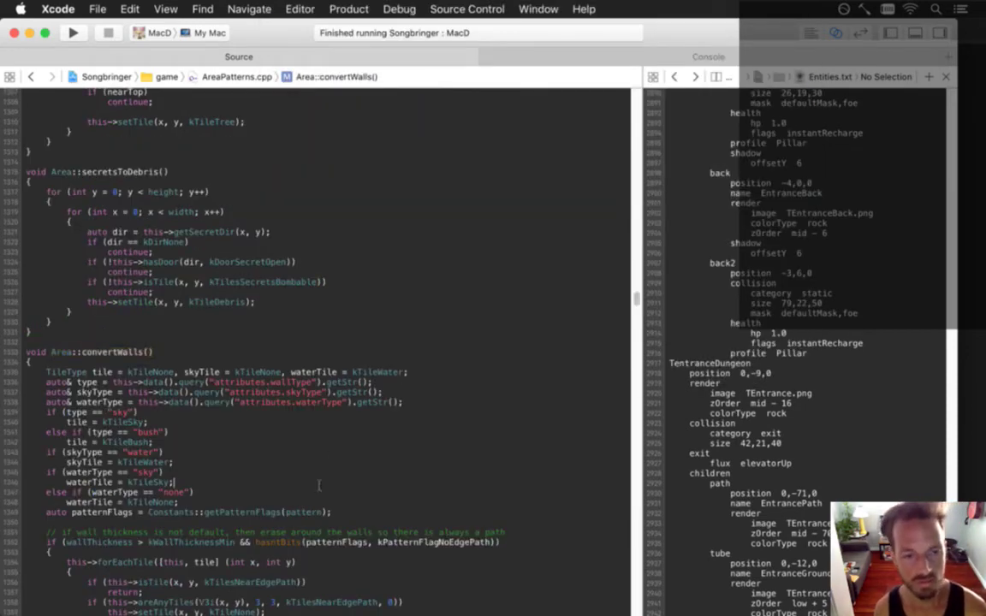
# Read the wall-conversion code in convertWalls() and bring World.txt back into the second editor.
pyautogui.scroll(-5, 320, 486)
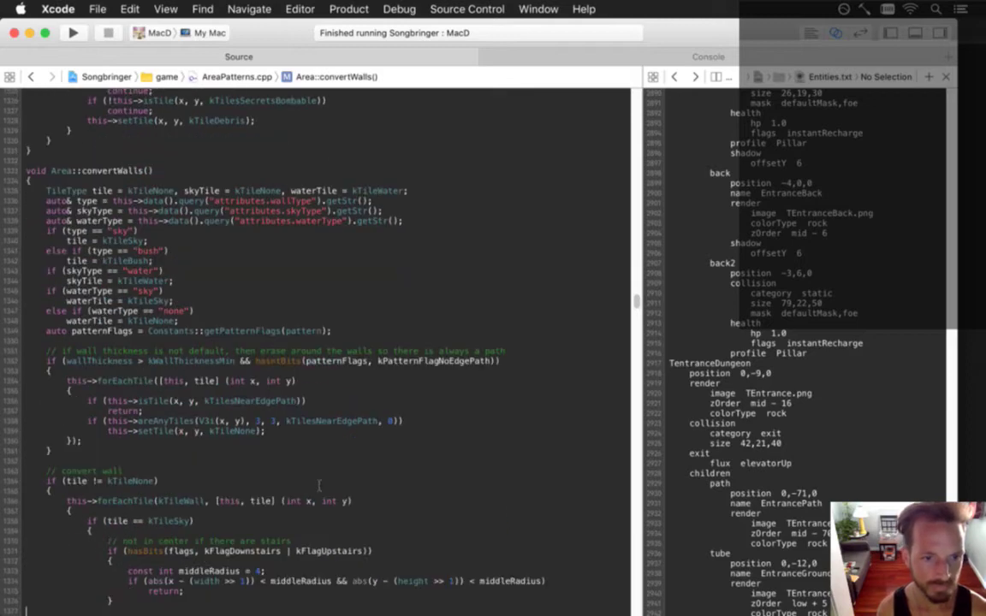
pyautogui.scroll(-4, 319, 485)
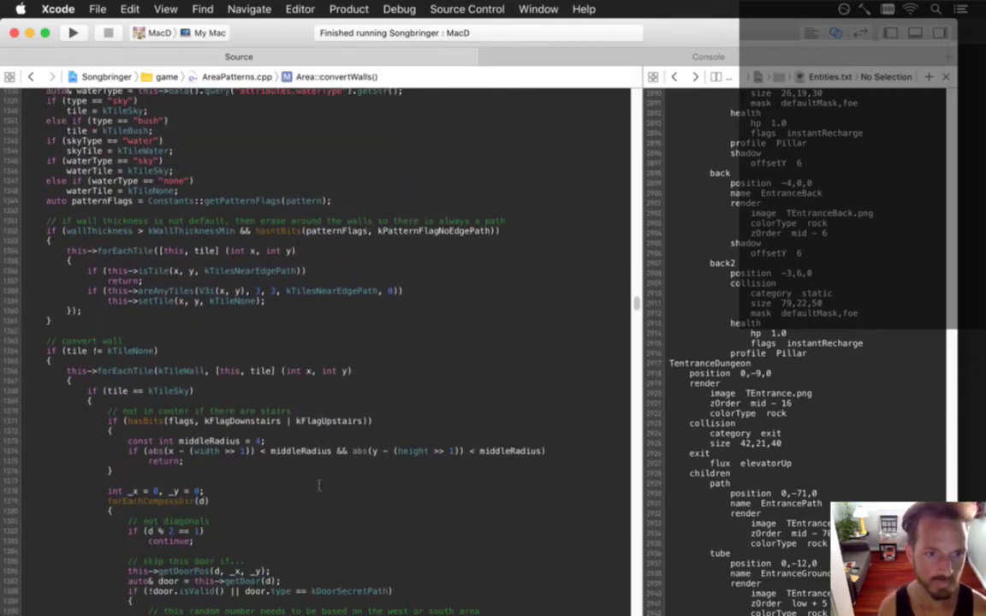
pyautogui.scroll(-2, 319, 486)
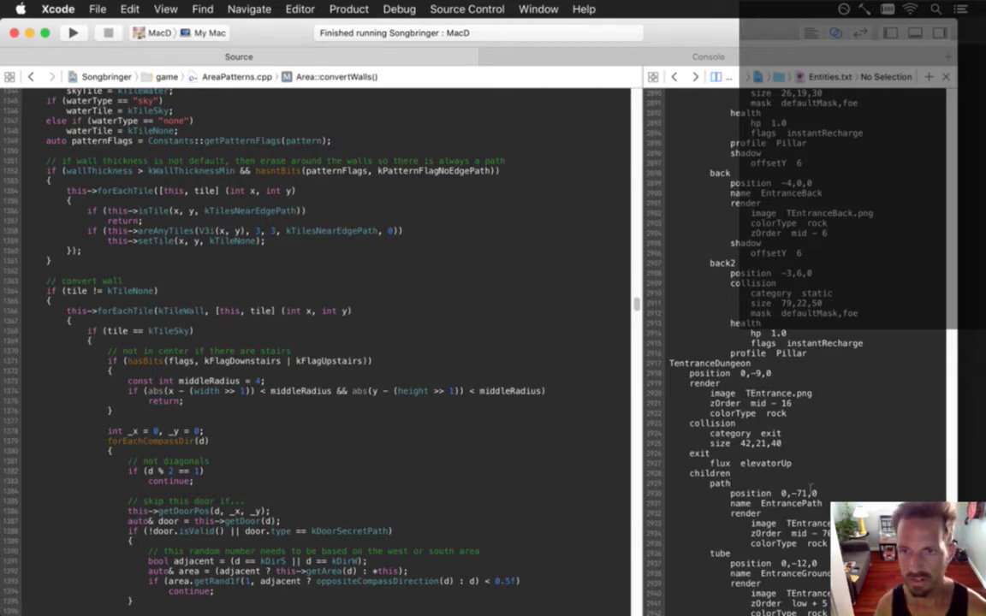
pyautogui.press('ctrl+super+Left')
pyautogui.press('ctrl+super+Left')
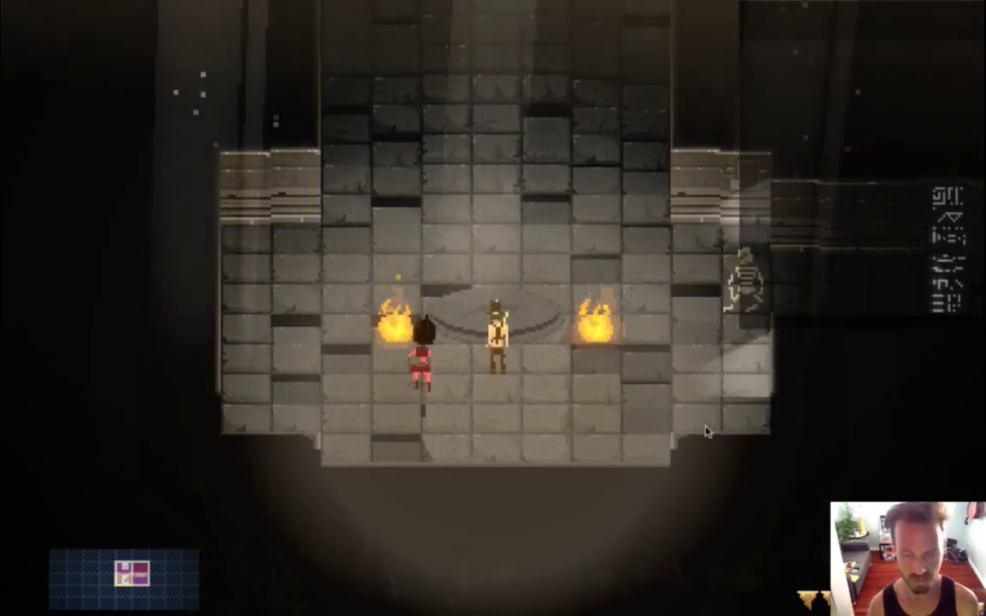
# In the running game, walk north from the room with two fires to inspect the drone room's walls.
pyautogui.press('Right')
pyautogui.press('Up')
pyautogui.press('Up')
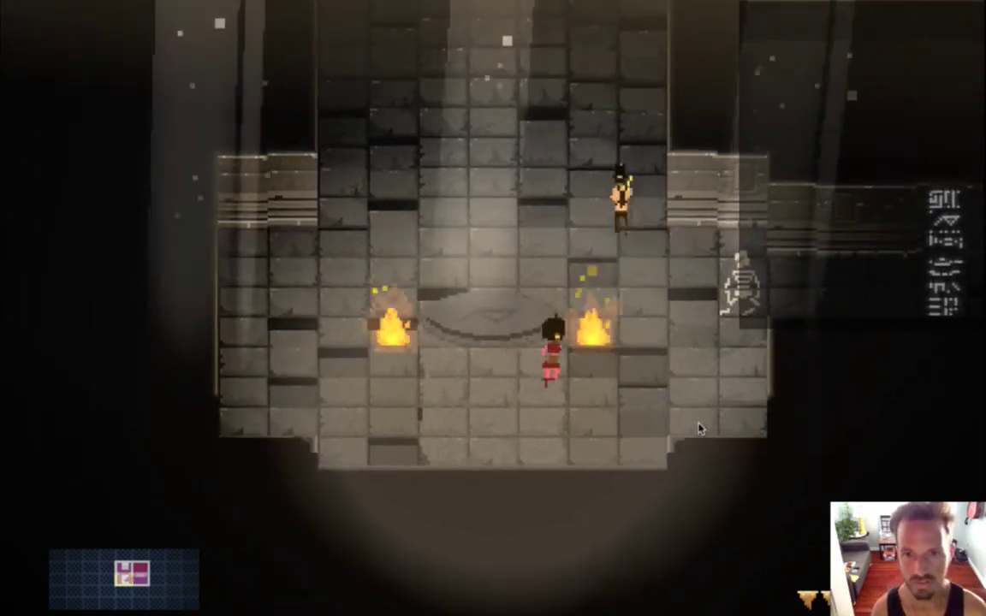
pyautogui.press('Left')
pyautogui.press('Up')
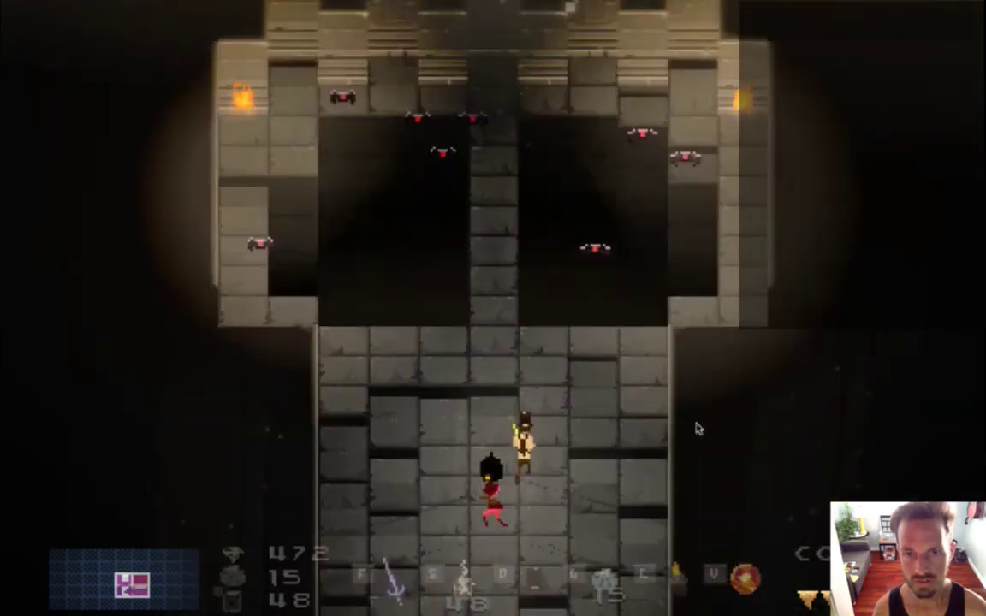
# Return south to the room with two fires and head east through the corridor to the pillar room.
pyautogui.press('Down')
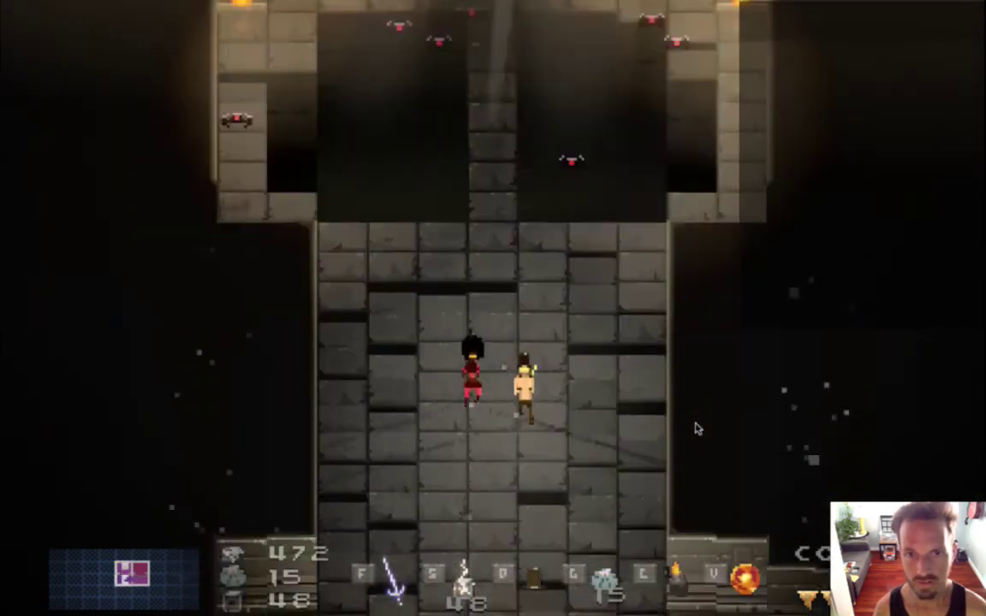
pyautogui.press('Down')
pyautogui.press('Left')
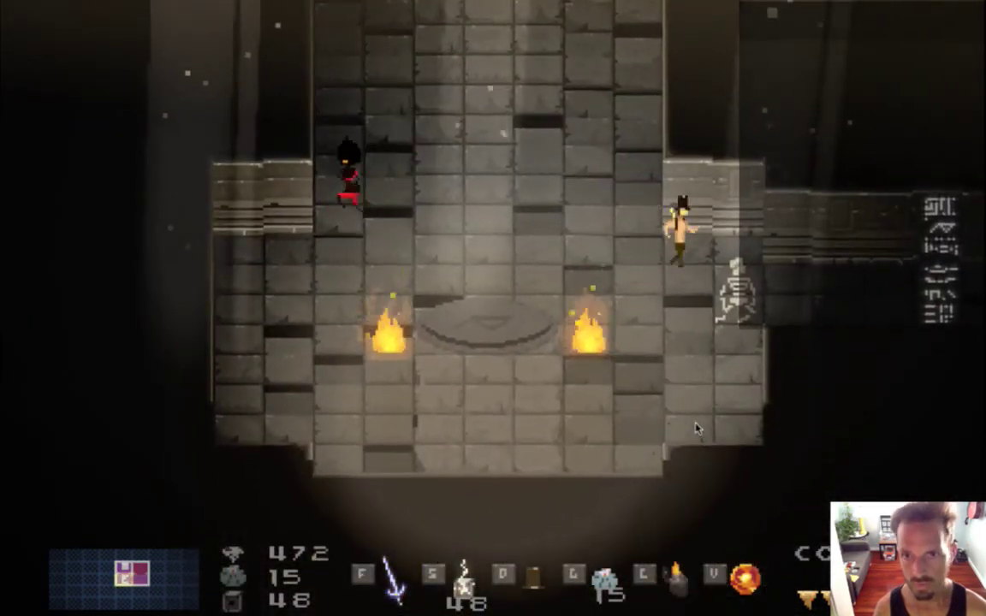
pyautogui.press('Right')
pyautogui.press('Right')
pyautogui.press('Down')
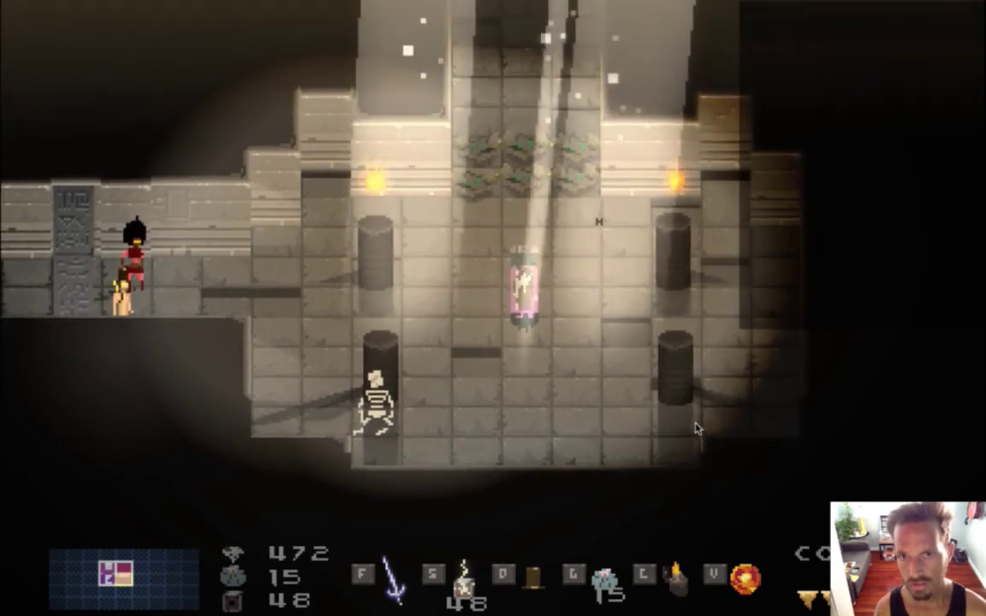
# Walk back west into the corridor, enable god mode, and move up to the white doorway.
pyautogui.press('Left')
pyautogui.press('g')
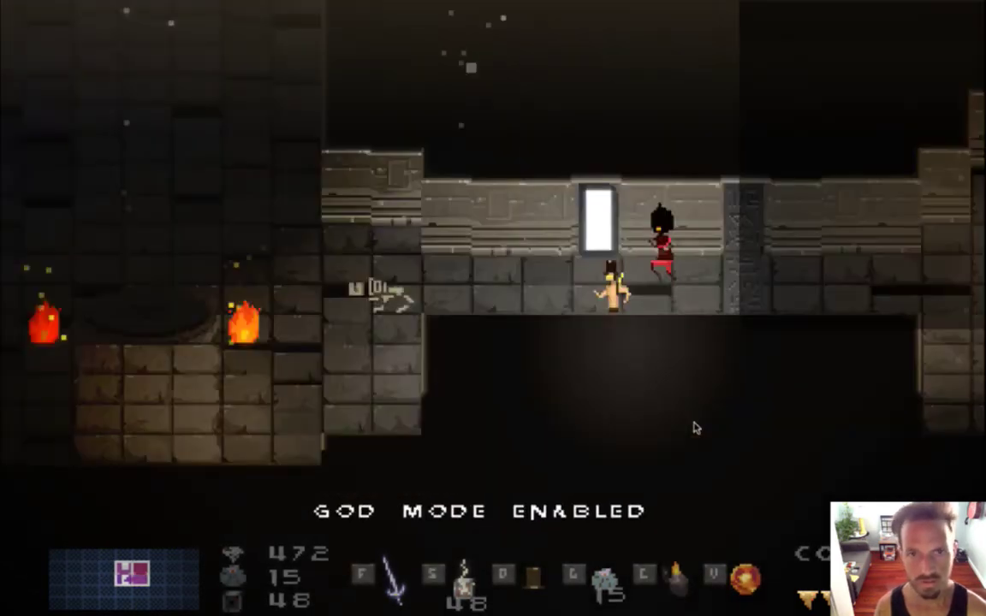
pyautogui.press('Up')
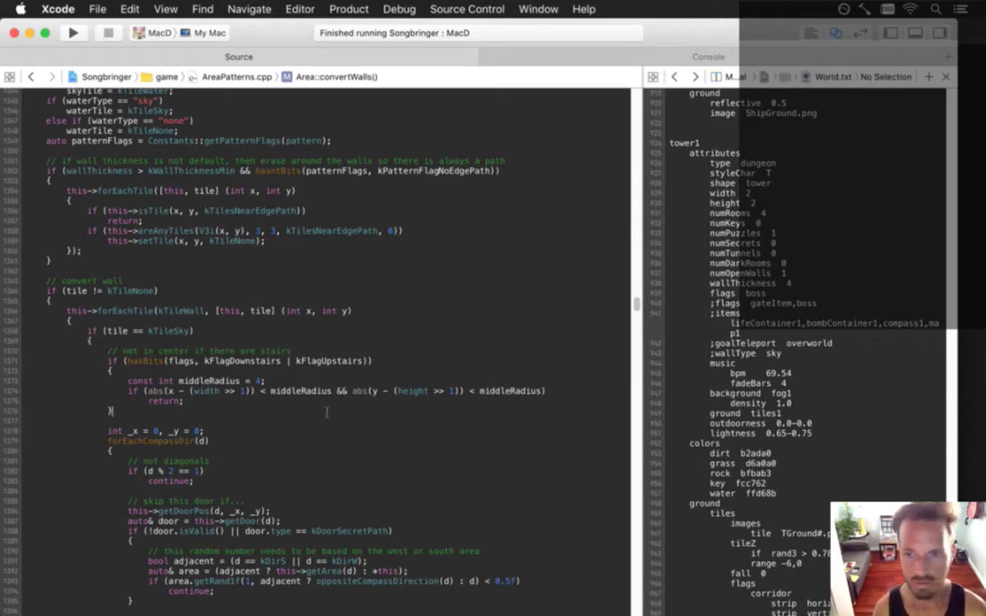
# Uncomment the wallType sky attribute of tower1 in World.txt.
pyautogui.click(715, 353)
pyautogui.press('BackSpace')
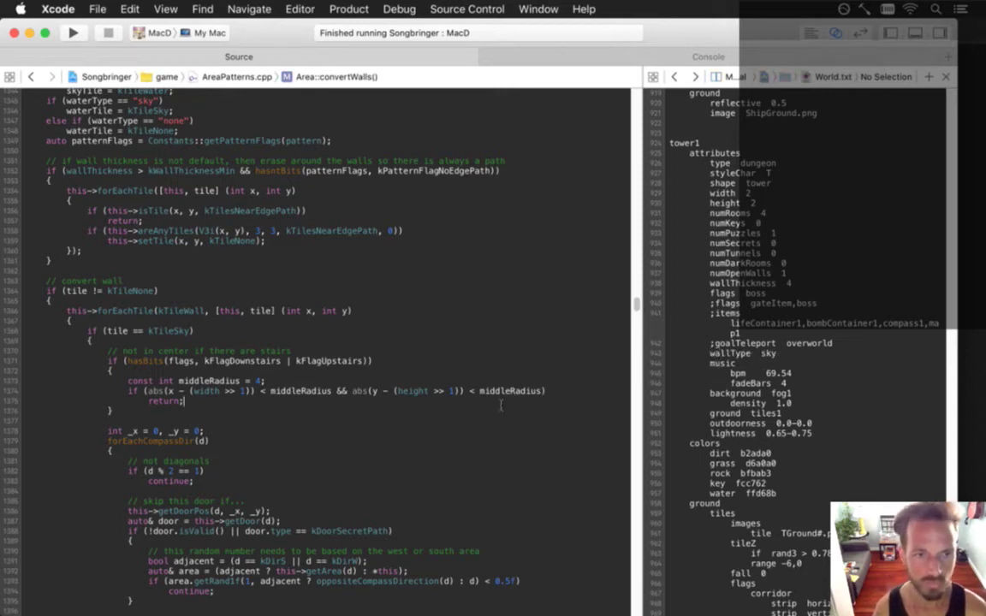
# Add the comment "// not on edges of tower areas" below the stairs check in the sky-tile branch of convertWalls().
pyautogui.scroll(-3, 501, 406)
pyautogui.scroll(-3, 501, 406)
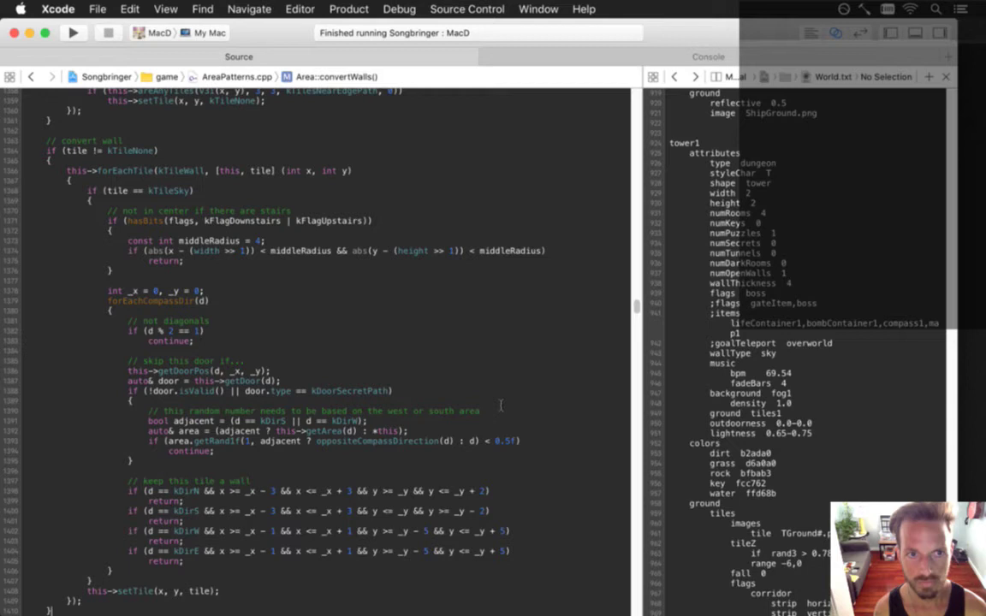
pyautogui.press('Up')
pyautogui.press('Up')
pyautogui.press('Up')
pyautogui.press('Up')
pyautogui.press('Up')
pyautogui.press('Up')
pyautogui.press('Up')
pyautogui.press('Up')
pyautogui.press('Up')
pyautogui.press('Up')
pyautogui.press('Up')
pyautogui.press('Up')
pyautogui.press('Up')
pyautogui.press('Up')
pyautogui.press('Up')
pyautogui.press('Up')
pyautogui.press('Up')
pyautogui.press('Up')
pyautogui.press('Up')
pyautogui.press('Up')
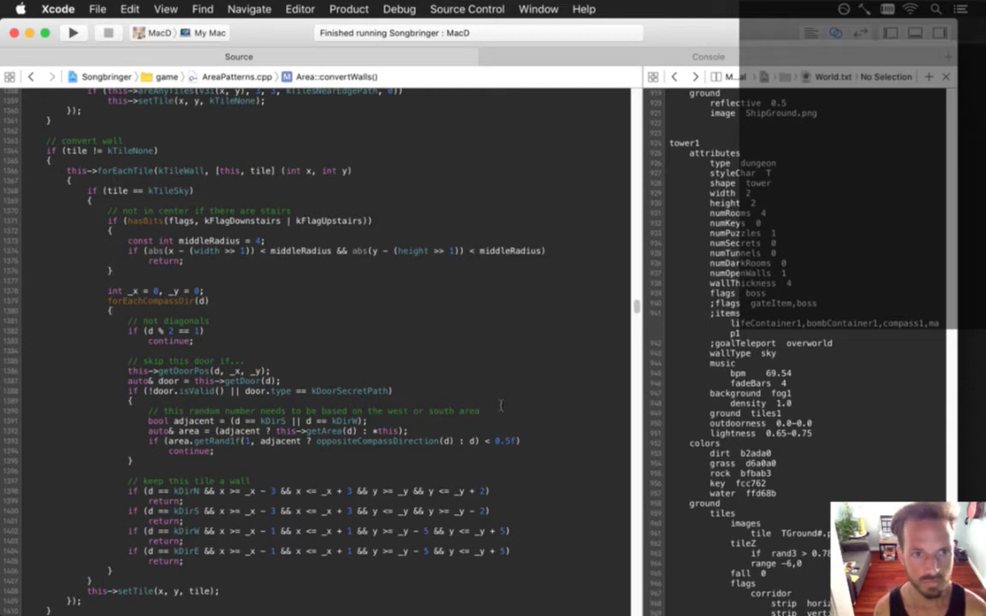
pyautogui.press('Return')
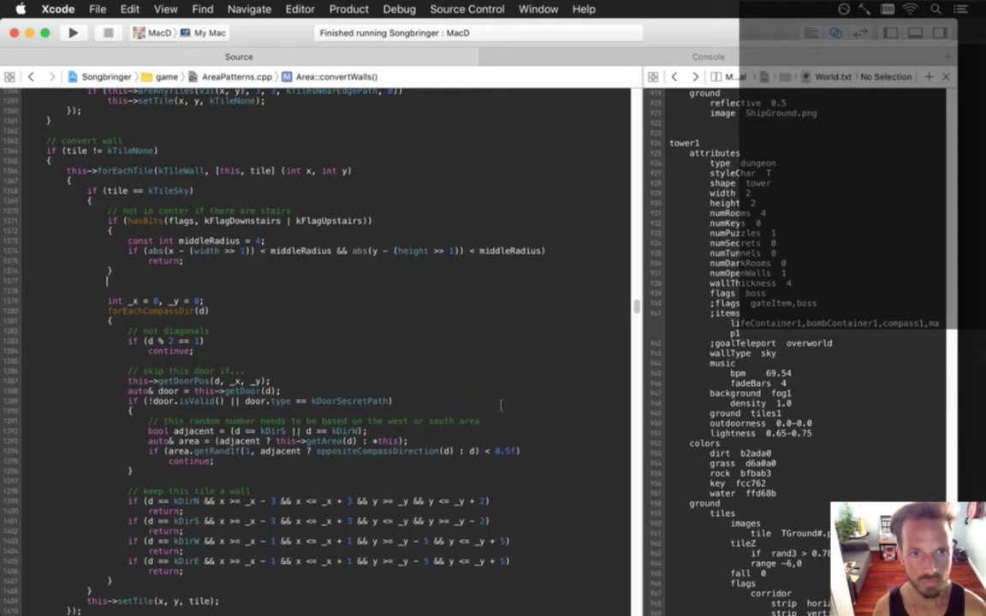
pyautogui.write('// not or oopen')
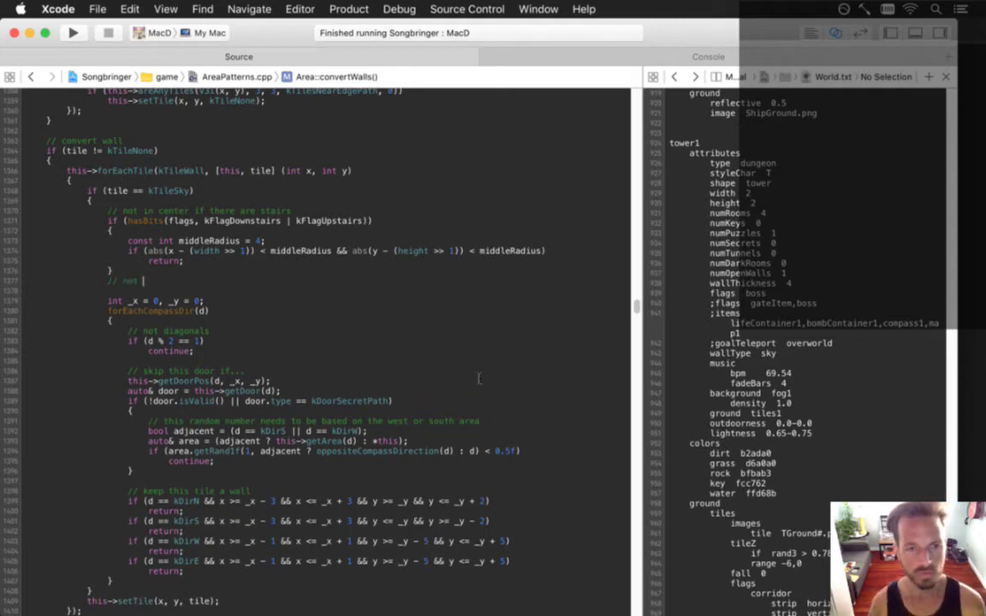
pyautogui.press('BackSpace')
pyautogui.press('BackSpace')
pyautogui.press('BackSpace')
pyautogui.press('BackSpace')
pyautogui.press('BackSpace')
pyautogui.press('BackSpace')
pyautogui.press('BackSpace')
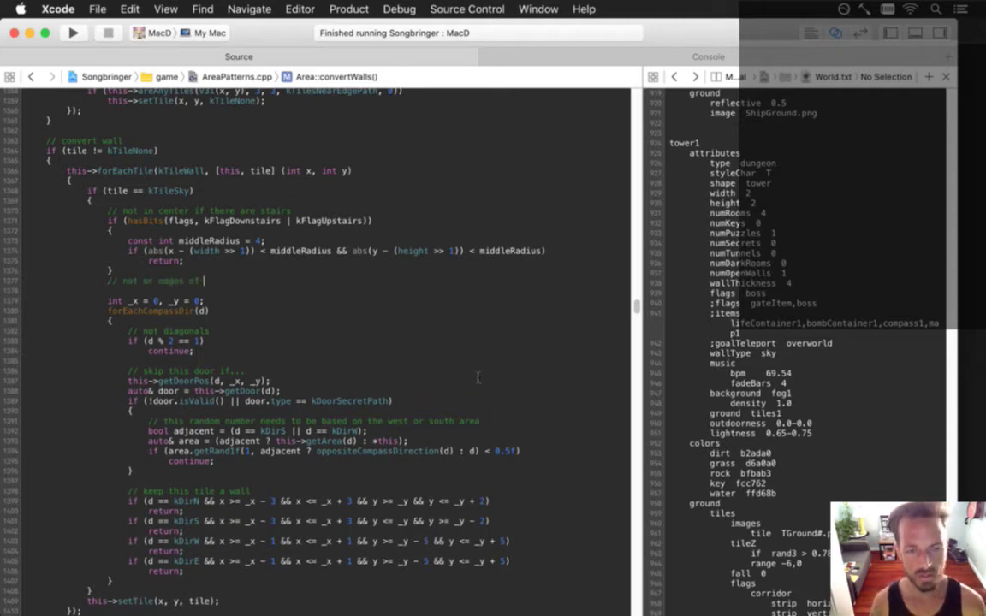
pyautogui.write('n edges of tower')
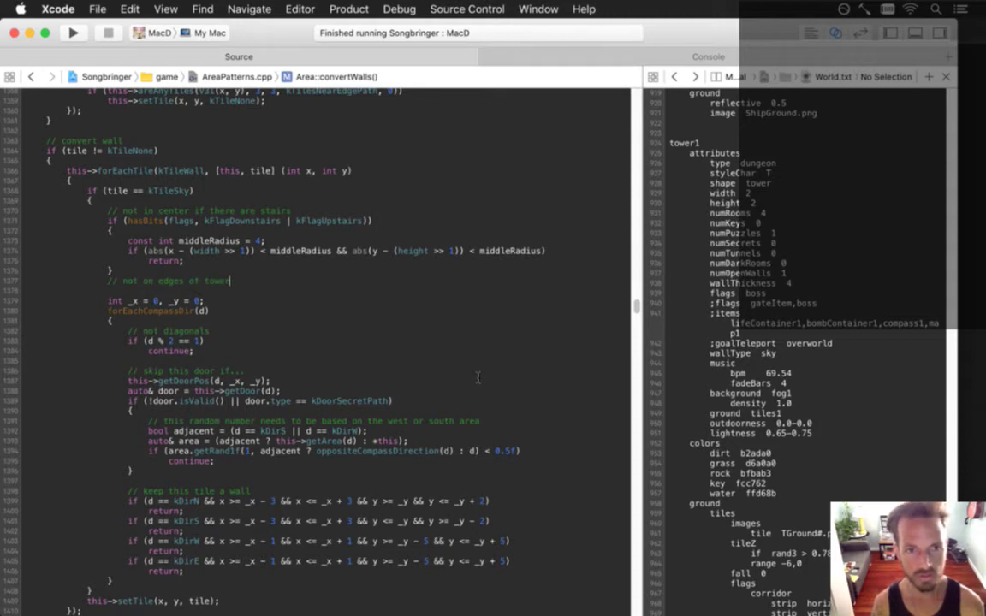
pyautogui.write(' areas')
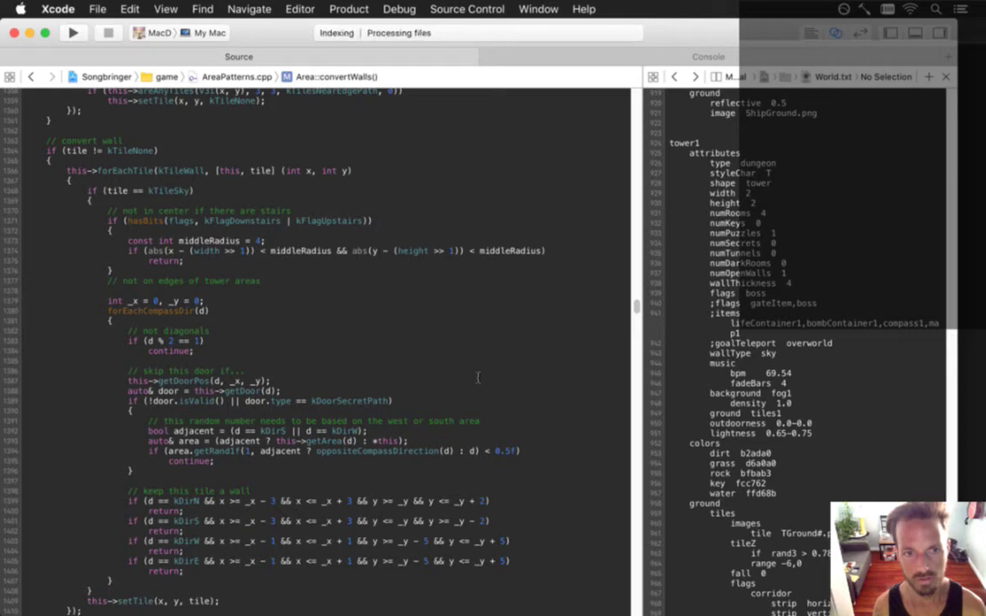
# Below the new comment, add an empty if (styleChar == 'T') block with braces and save the file.
pyautogui.press('Return')
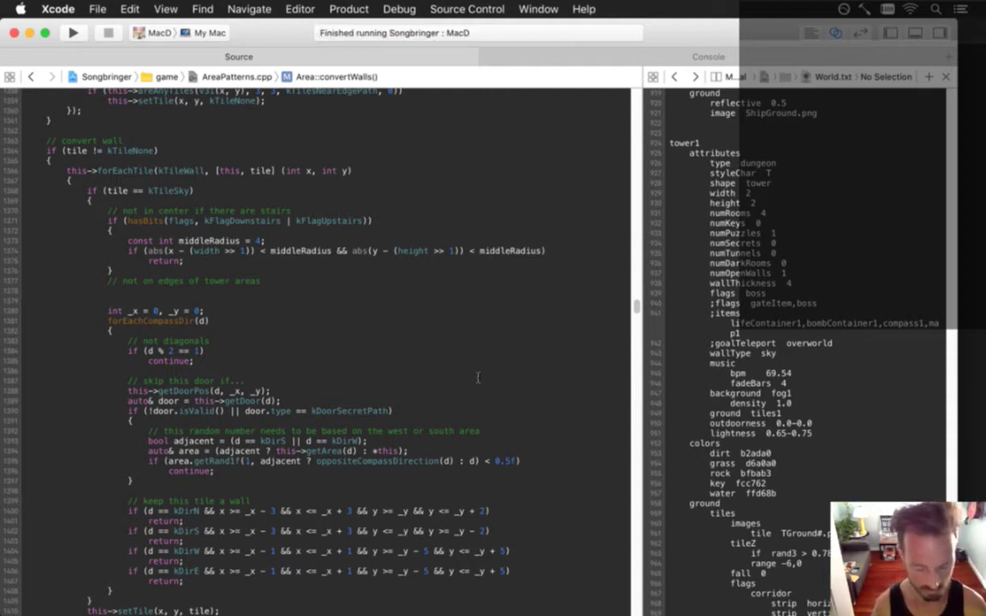
pyautogui.write('if (styleC')
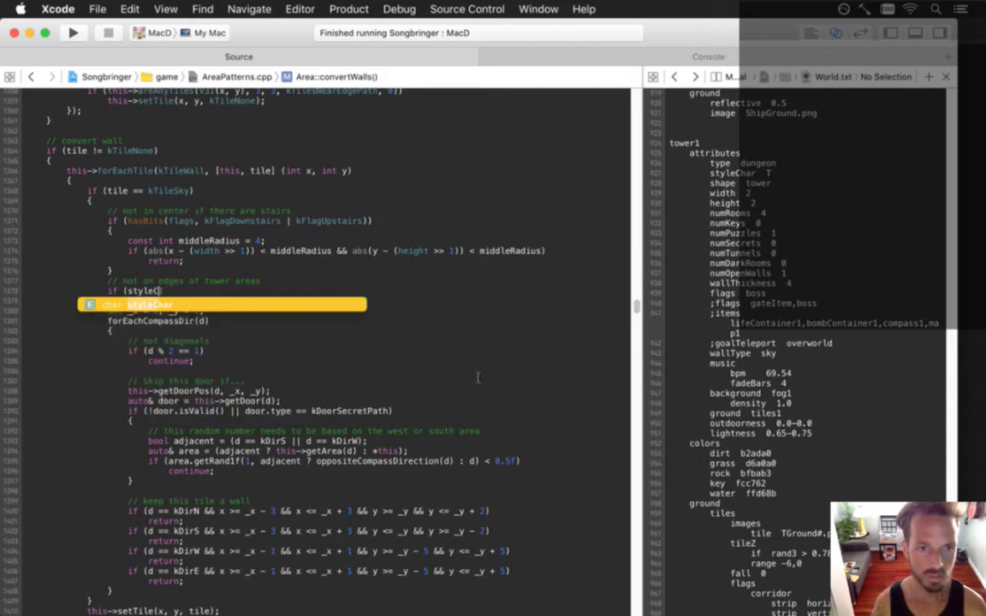
pyautogui.write("har == 'T')")
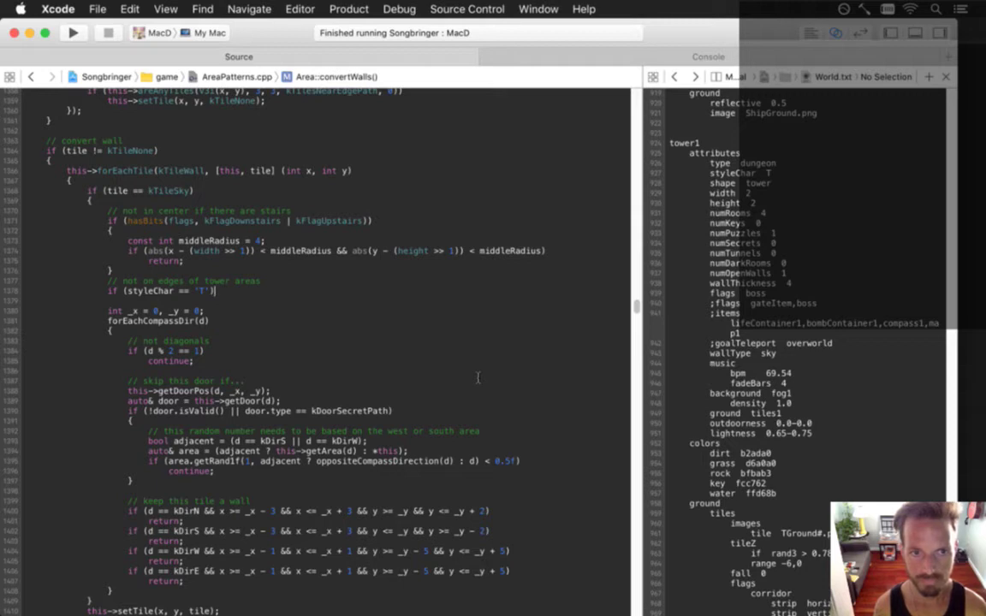
pyautogui.press('Return')
pyautogui.write('{')
pyautogui.press('Return')
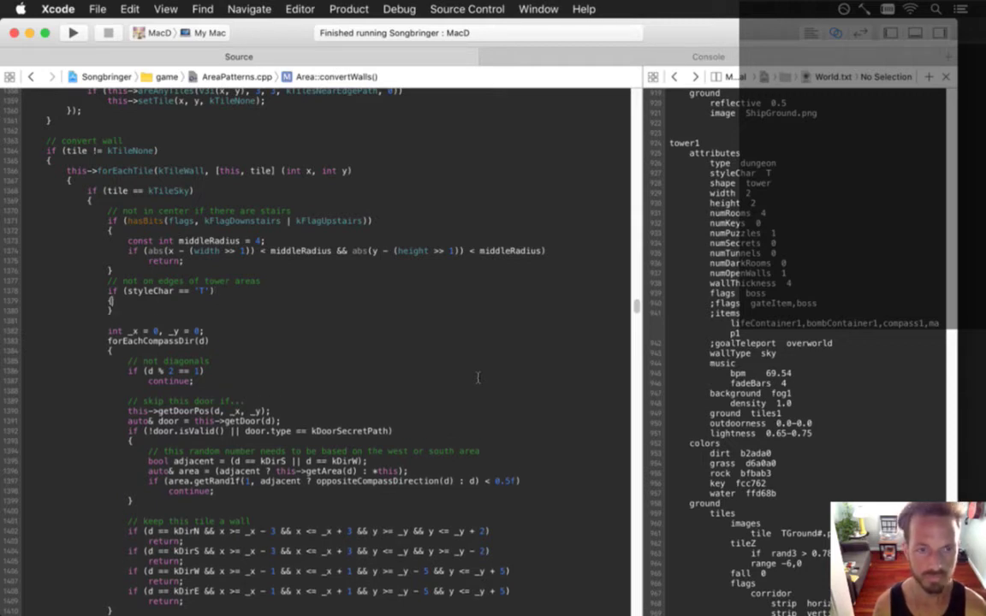
pyautogui.press('super+s')
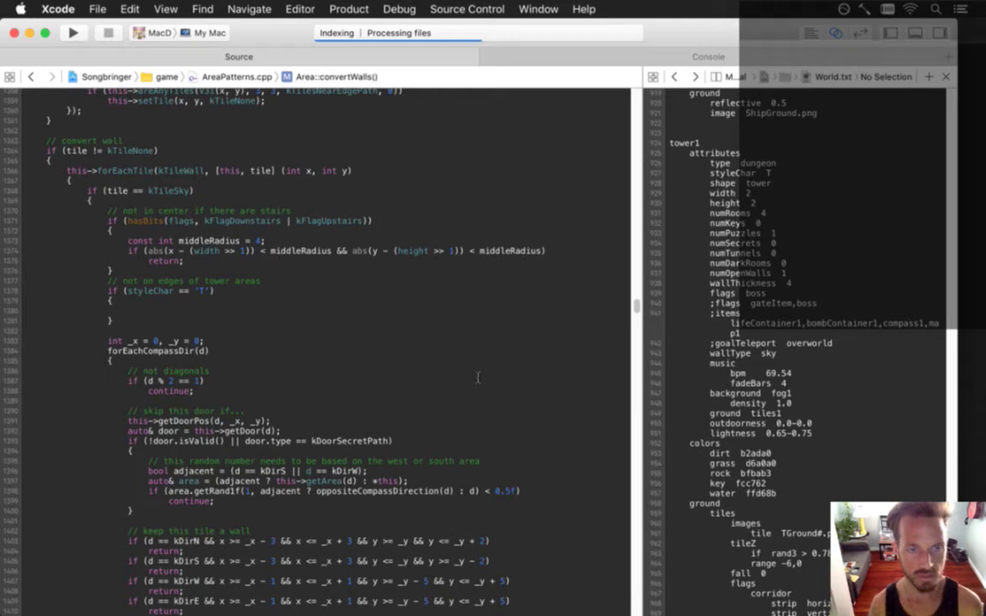
# Below the patternFlags declaration in convertWalls(), declare auto& dungeon = World::getDungeon(areaPos.z);.
pyautogui.scroll(5, 478, 378)
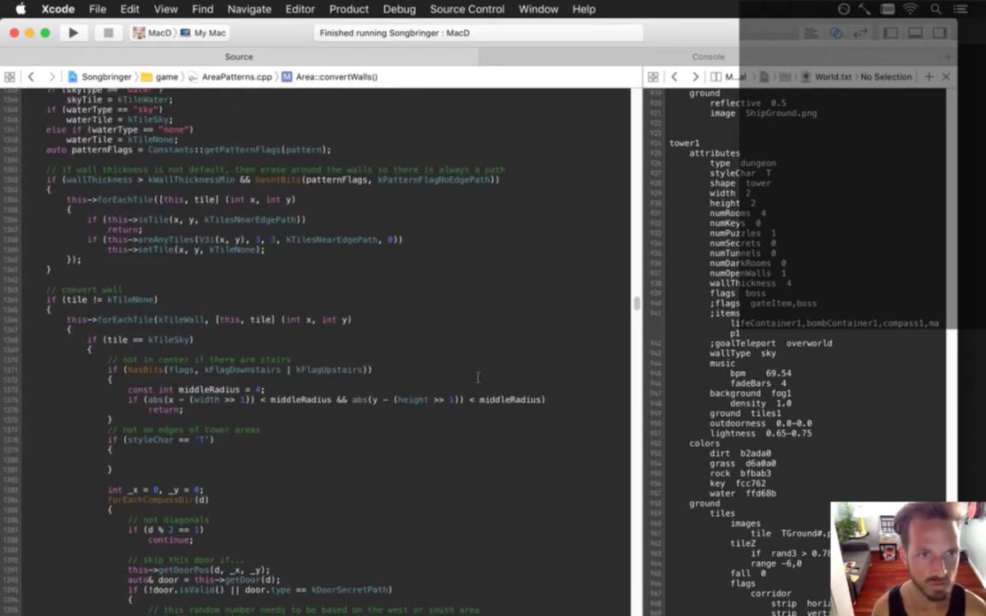
pyautogui.scroll(4, 477, 377)
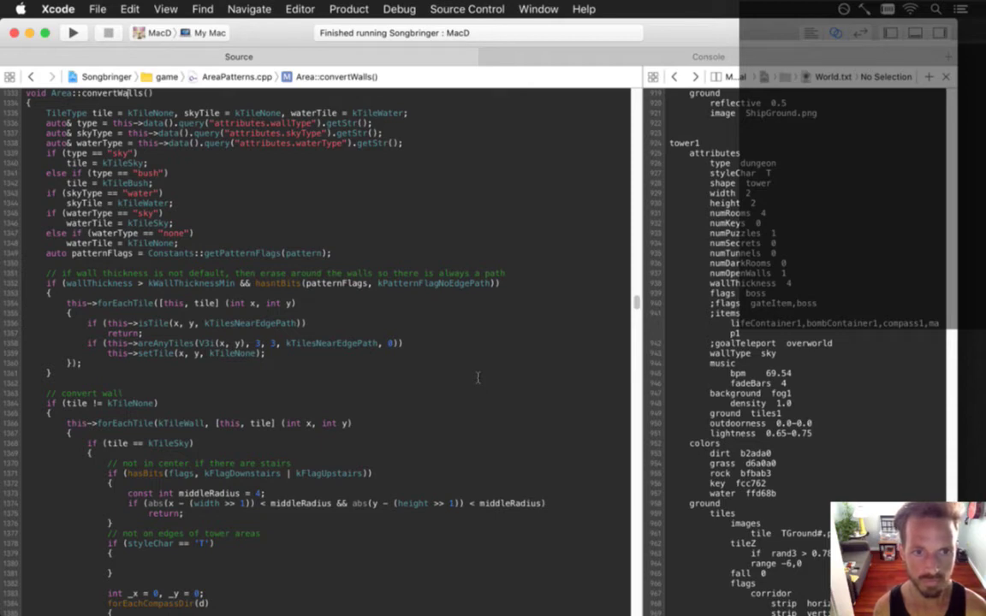
pyautogui.press('Down')
pyautogui.press('Down')
pyautogui.press('Down')
pyautogui.press('Down')
pyautogui.press('Down')
pyautogui.press('Down')
pyautogui.press('Down')
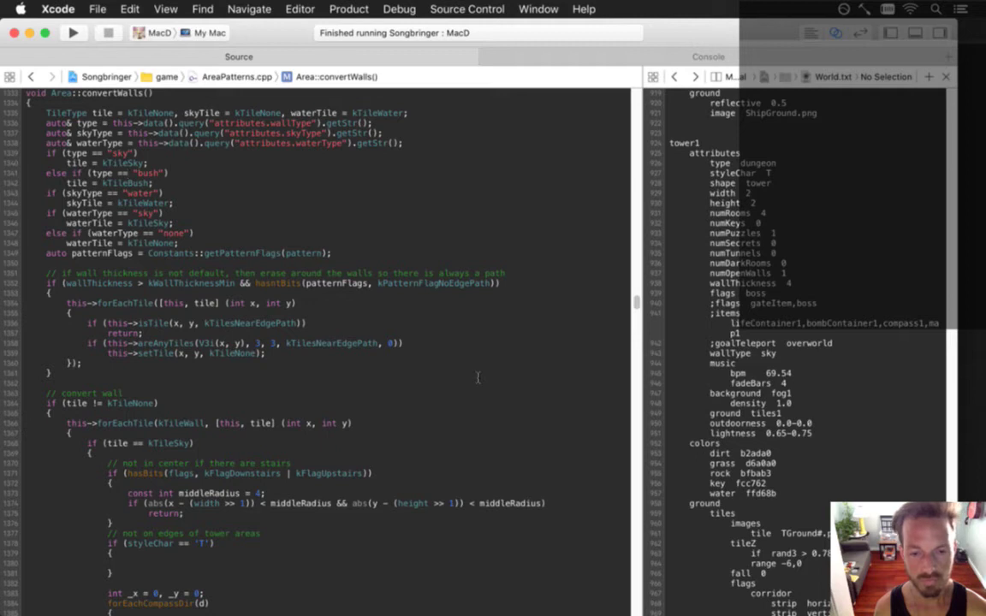
pyautogui.press('Down')
pyautogui.press('Down')
pyautogui.press('Down')
pyautogui.press('Down')
pyautogui.press('Down')
pyautogui.press('Down')
pyautogui.press('Down')
pyautogui.press('Down')
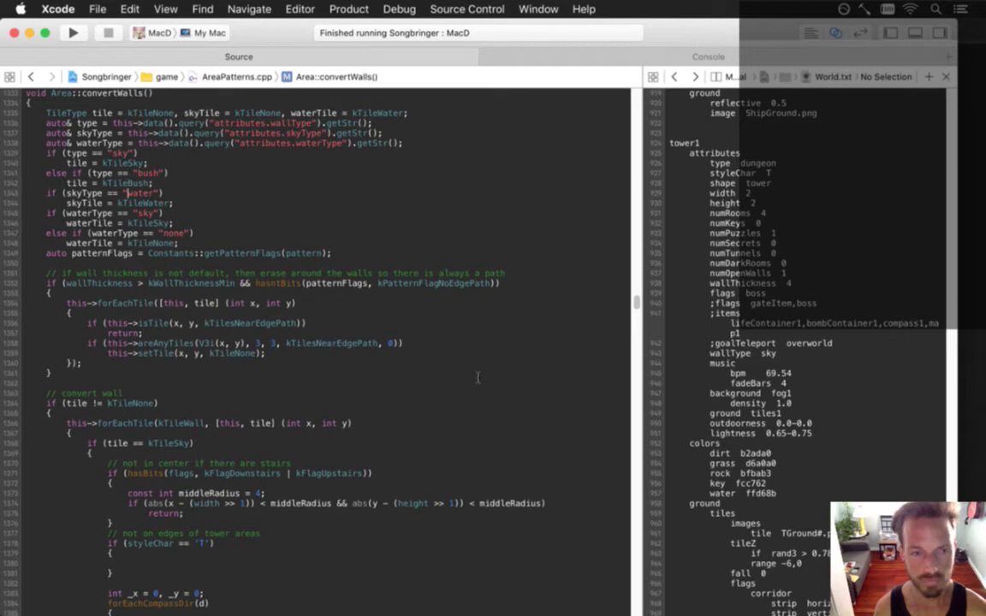
pyautogui.press('super+Right')
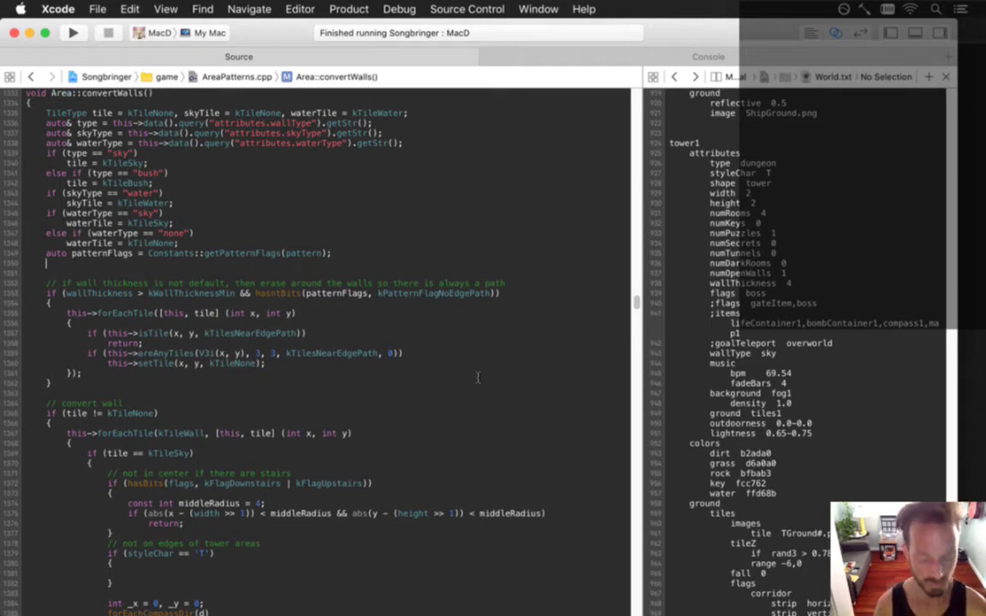
pyautogui.press('Return')
pyautogui.write('auto& dungeon =')
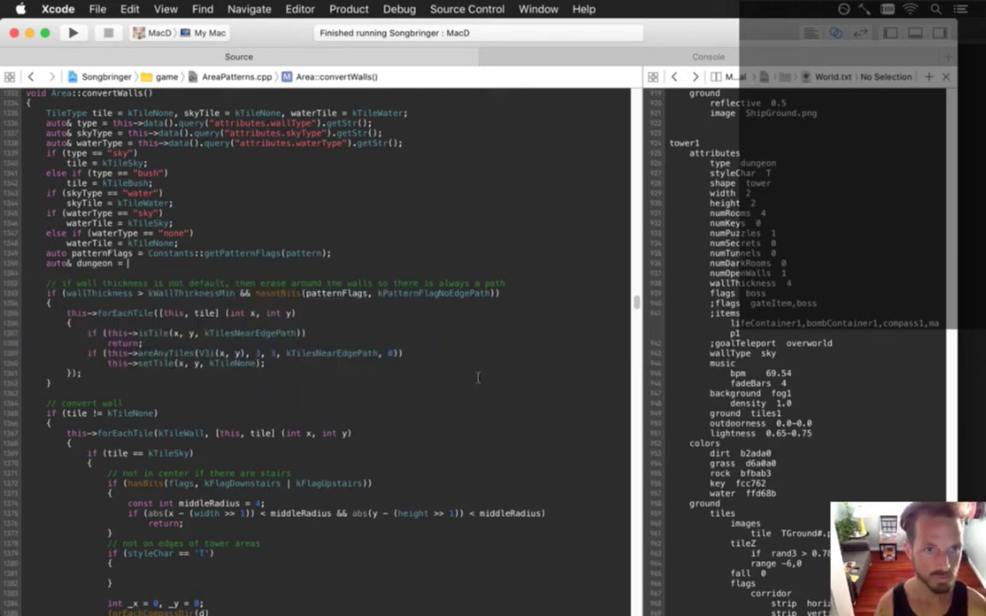
pyautogui.write(' World::getDun')
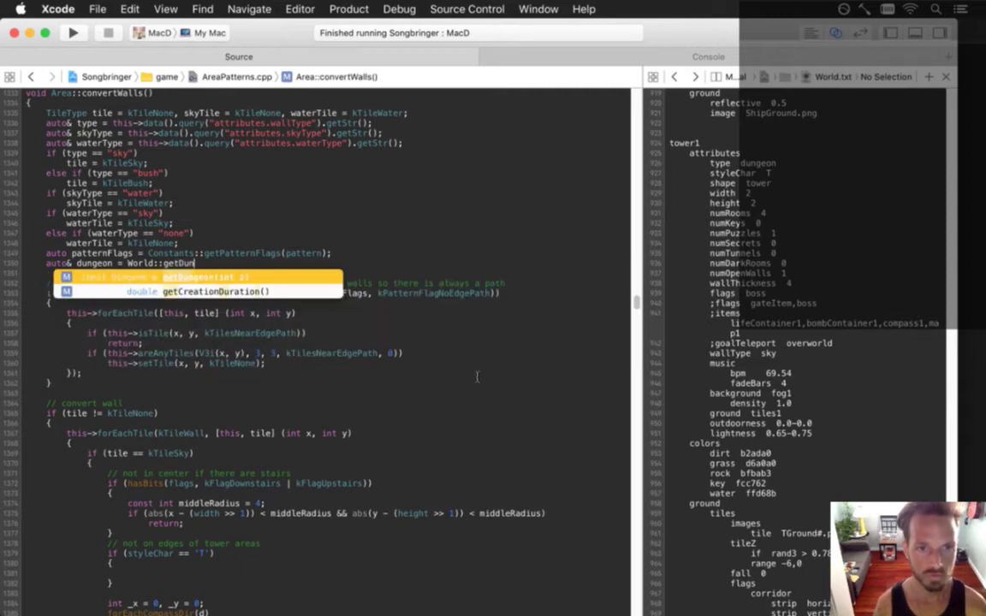
pyautogui.press('Return')
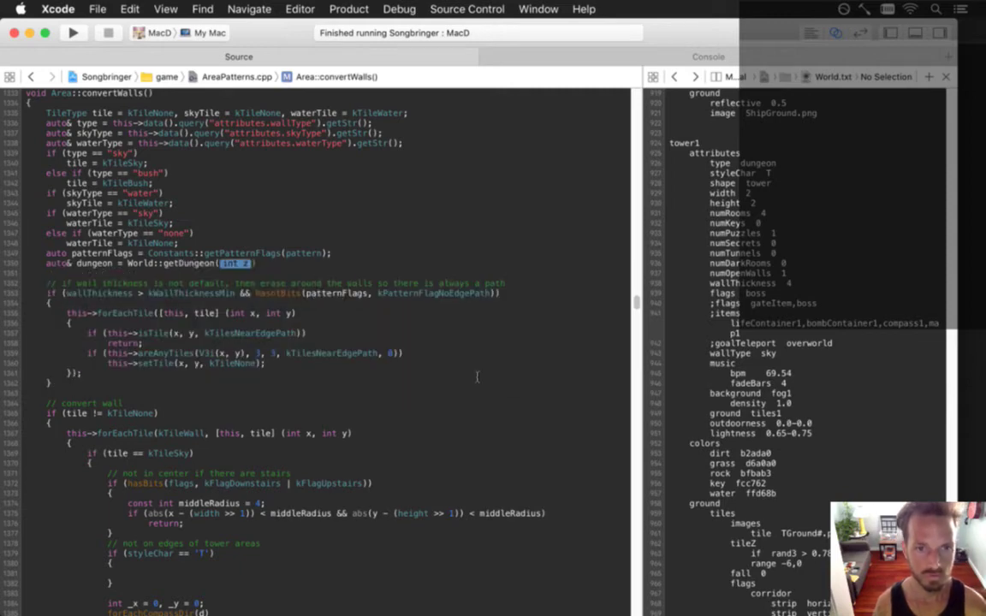
pyautogui.write('areaPos.z;')
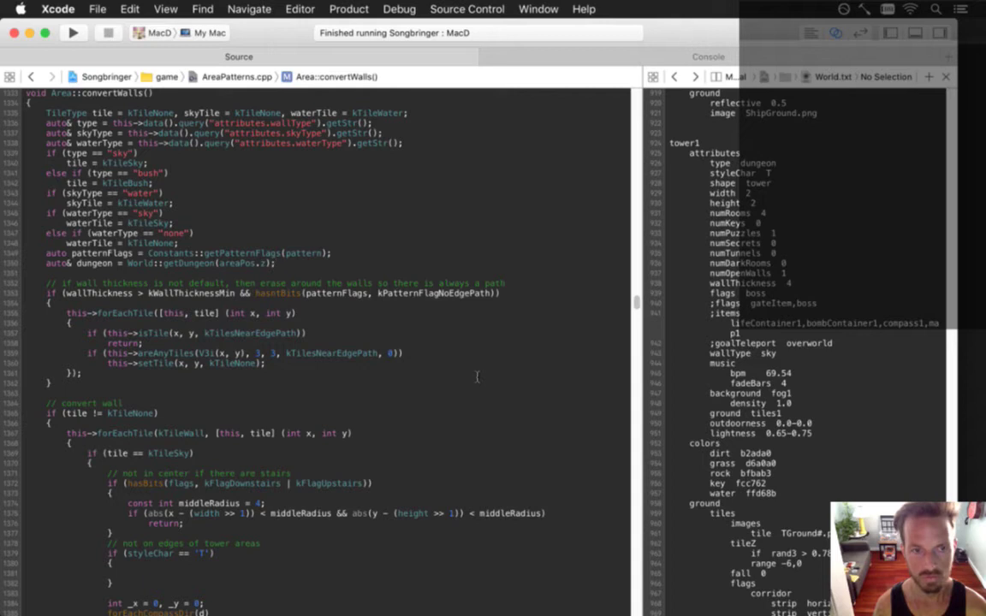
# Under the dungeon reference, declare int dungeonW = dungeon.getWidth(), dungeonH = dungeon.getHeight();.
pyautogui.press('Return')
pyautogui.write('int dun')
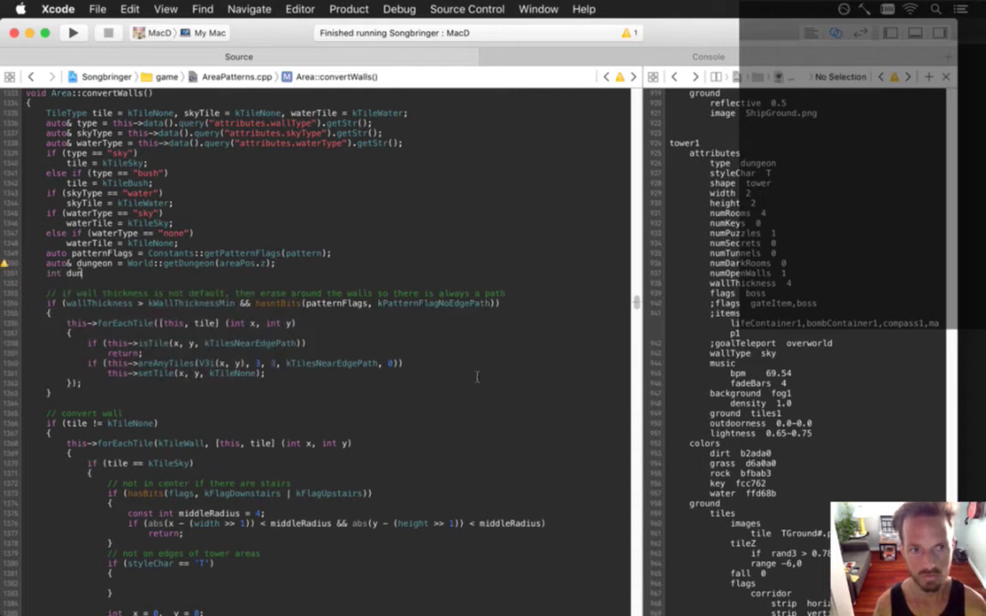
pyautogui.write('geonW = ')
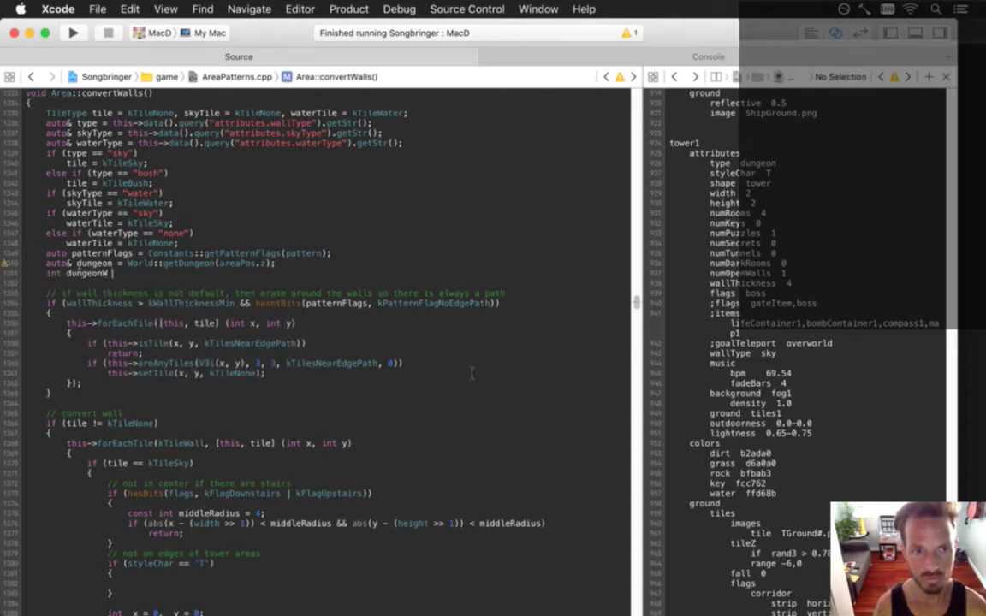
pyautogui.write('dungeon.getWidth()')
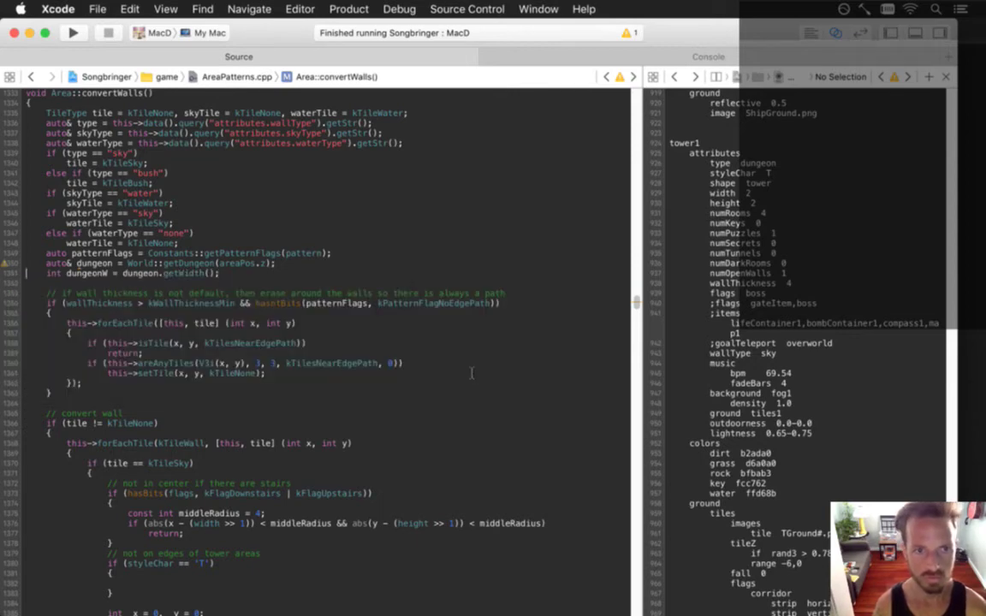
pyautogui.write(';')
pyautogui.press('BackSpace')
pyautogui.write(', dungeon')
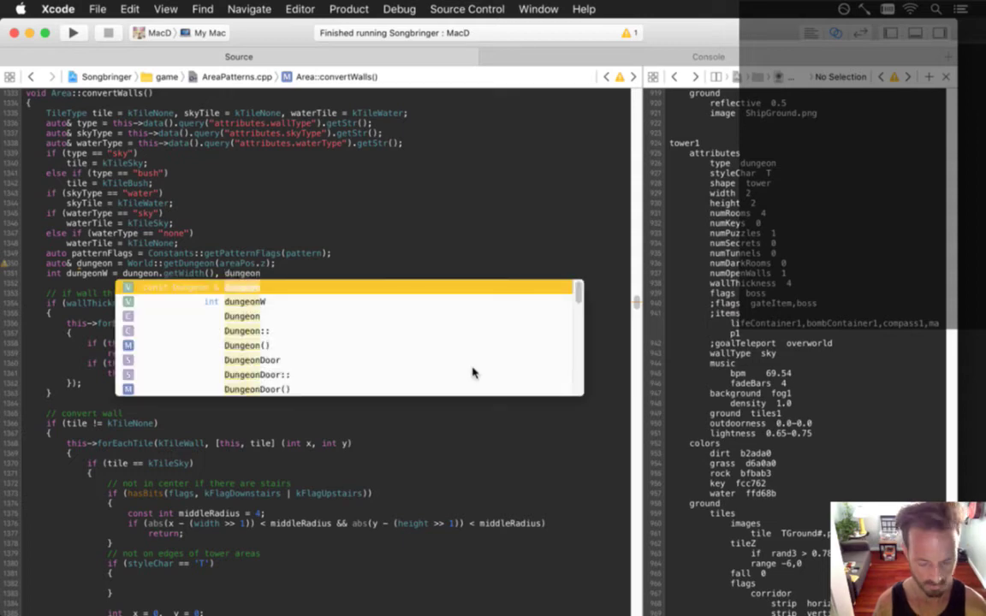
pyautogui.write('H = dungeon')
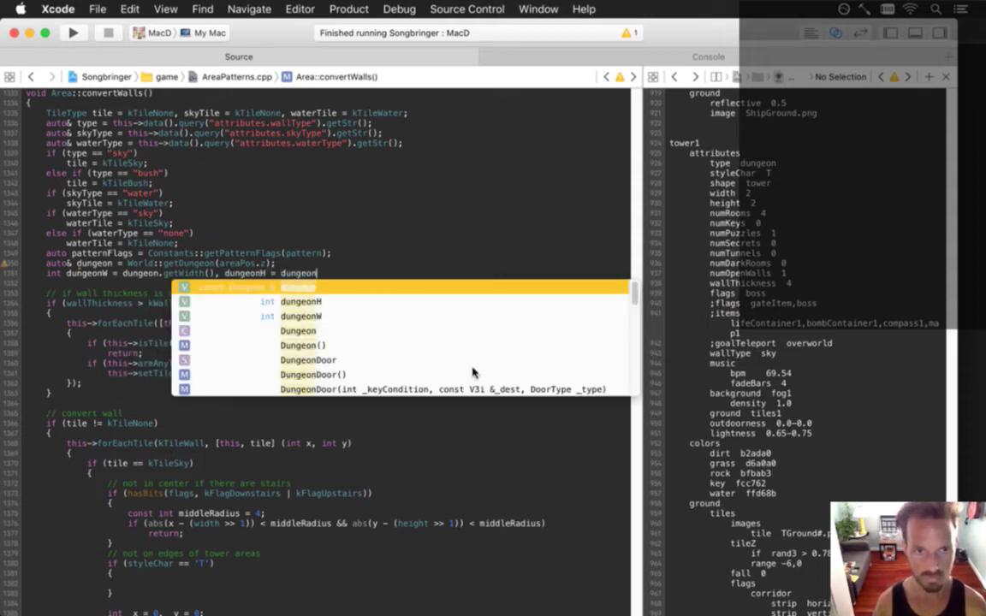
pyautogui.write('.getHe')
pyautogui.press('Return')
pyautogui.write(';')
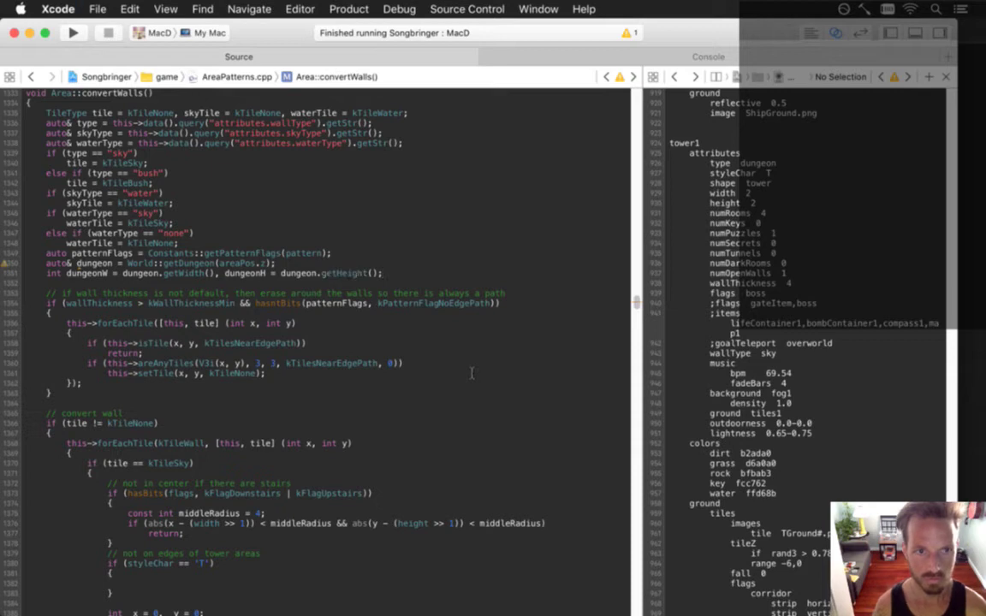
# Add dungeonW and dungeonH to the lambda capture list of the kTileWall forEachTile call.
pyautogui.press('Down')
pyautogui.press('Down')
pyautogui.press('Down')
pyautogui.press('Down')
pyautogui.press('Down')
pyautogui.press('Down')
pyautogui.press('Down')
pyautogui.press('Down')
pyautogui.press('Down')
pyautogui.press('Down')
pyautogui.press('Down')
pyautogui.press('Down')
pyautogui.press('Down')
pyautogui.press('Down')
pyautogui.press('Down')
pyautogui.press('Down')
pyautogui.press('Left')
pyautogui.press('Left')
pyautogui.press('Left')
pyautogui.press('Left')
pyautogui.press('Left')
pyautogui.press('Left')
pyautogui.press('Left')
pyautogui.press('Left')
pyautogui.press('Left')
pyautogui.press('Left')
pyautogui.press('Left')
pyautogui.press('Left')
pyautogui.press('Left')
pyautogui.press('Left')
pyautogui.press('Left')
pyautogui.press('Left')
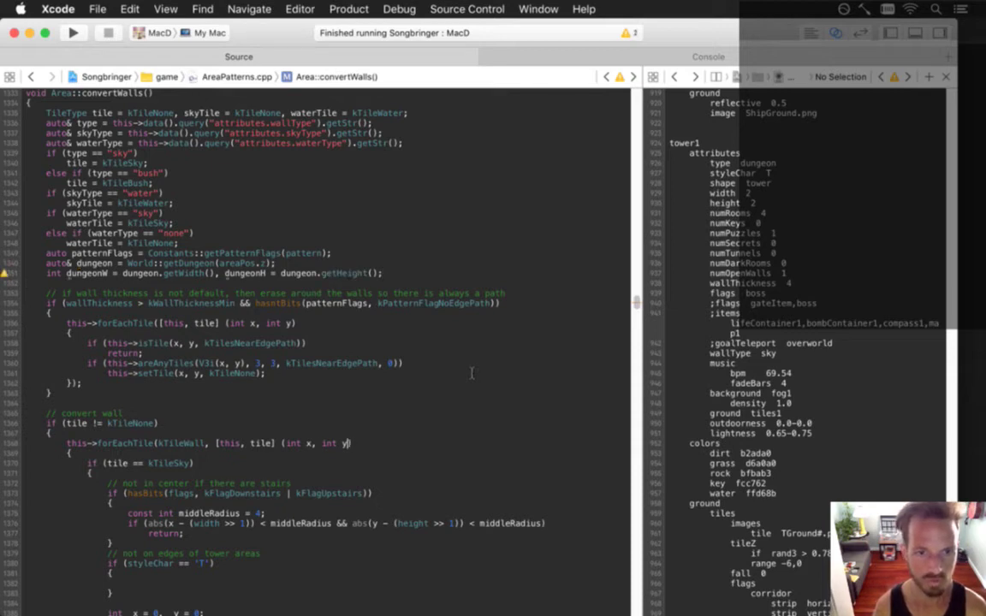
pyautogui.write(', dungeonW, ')
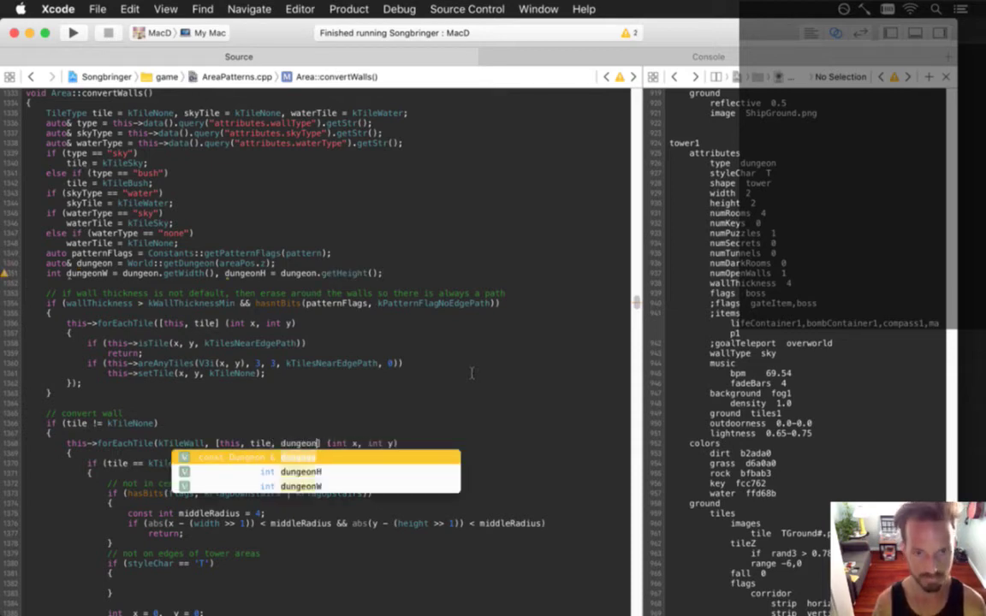
pyautogui.write('dungeonH')
pyautogui.press('Return')
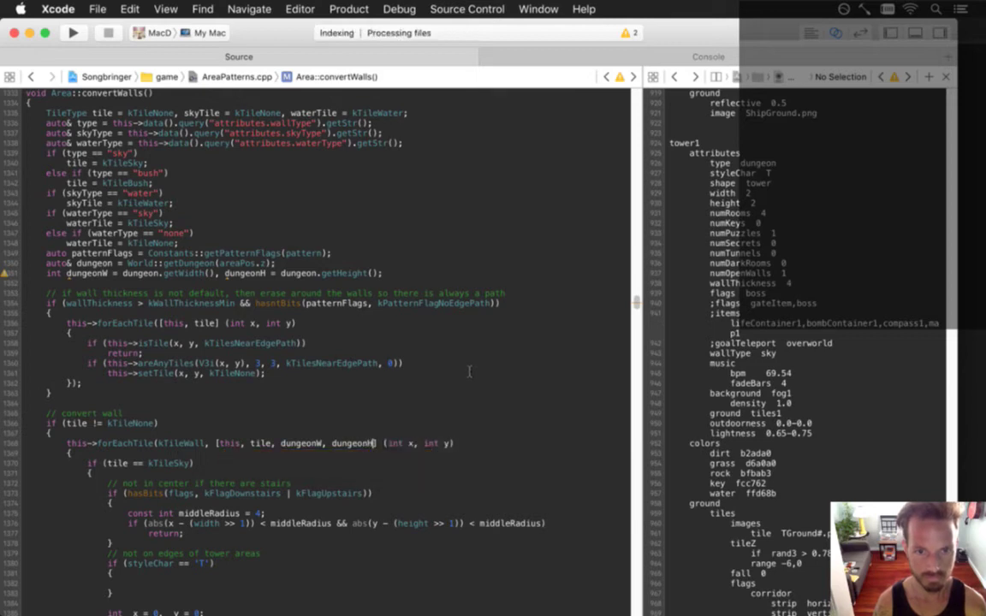
# Inside the styleChar == 'T' block, write the condition if (areaPos.x == 0 && x < w2).
pyautogui.press('Down')
pyautogui.press('Down')
pyautogui.press('Down')
pyautogui.press('Down')
pyautogui.press('Down')
pyautogui.press('Down')
pyautogui.press('Down')
pyautogui.press('Down')
pyautogui.press('Down')
pyautogui.press('Down')
pyautogui.press('Down')
pyautogui.press('Down')
pyautogui.press('Down')
pyautogui.press('Down')
pyautogui.press('Down')
pyautogui.press('Down')
pyautogui.press('Down')
pyautogui.press('Down')
pyautogui.press('Up')
pyautogui.press('Up')
pyautogui.press('Up')
pyautogui.press('Up')
pyautogui.press('Up')
pyautogui.press('Up')
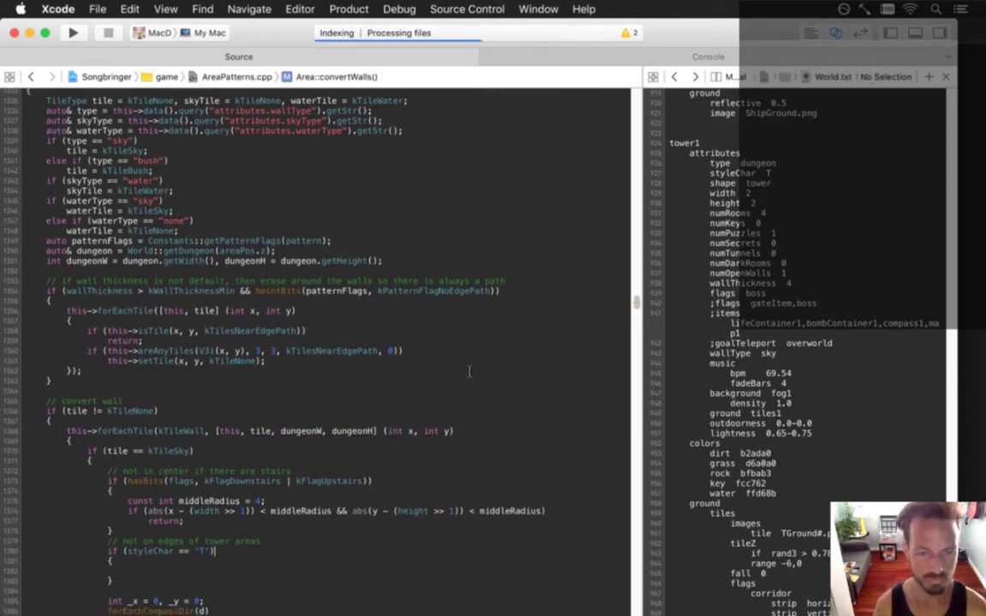
pyautogui.press('Down')
pyautogui.press('Down')
pyautogui.write('if (')
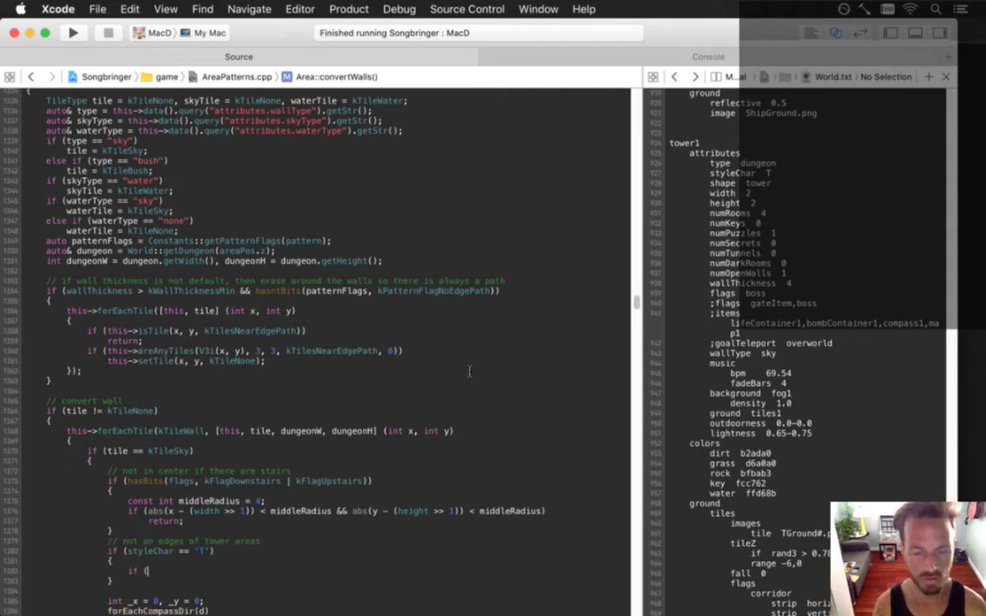
pyautogui.write('areaPos.x')
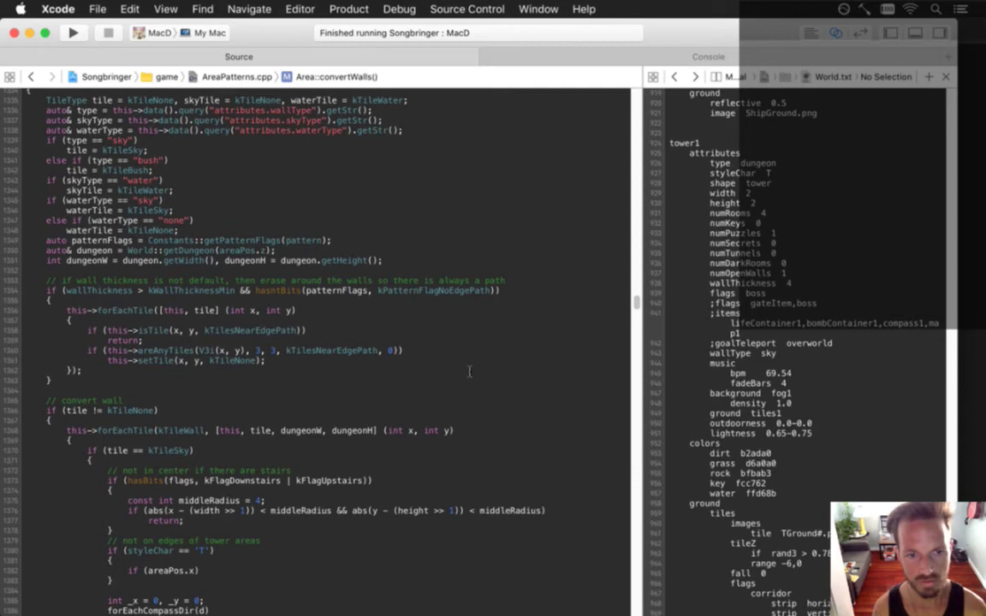
pyautogui.scroll(-5, 469, 371)
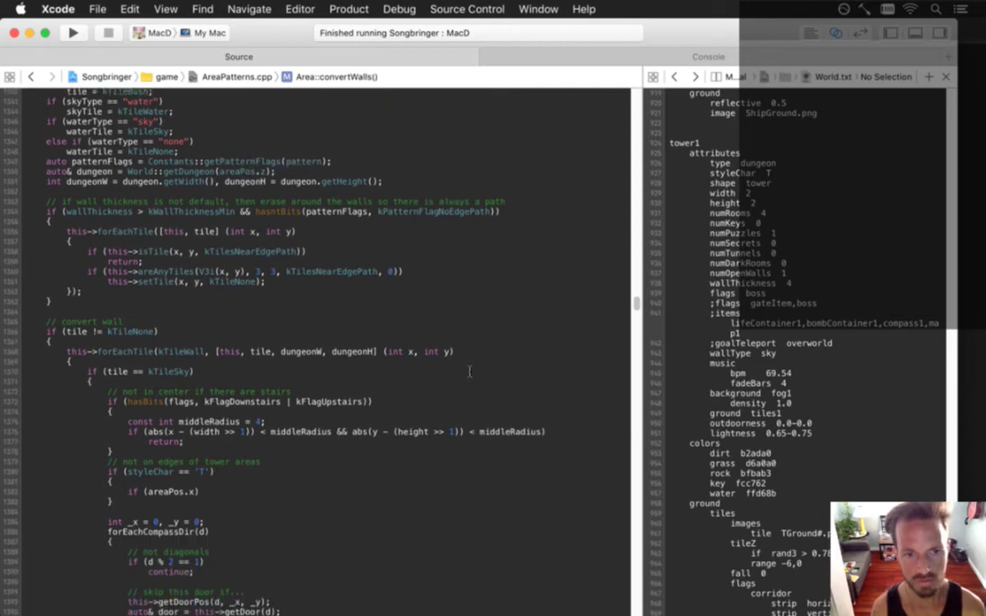
pyautogui.scroll(-3, 469, 370)
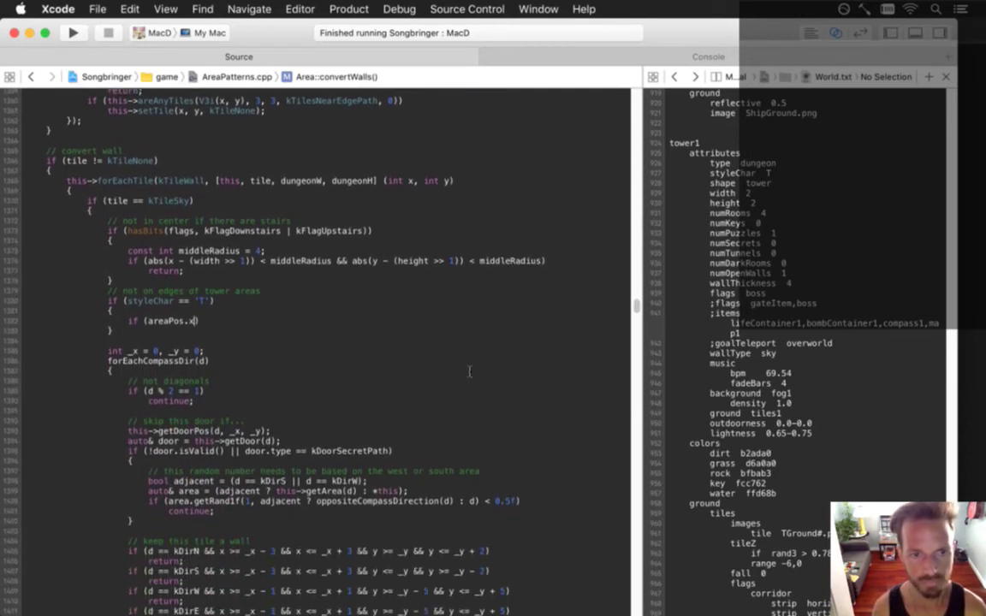
pyautogui.write('== 0')
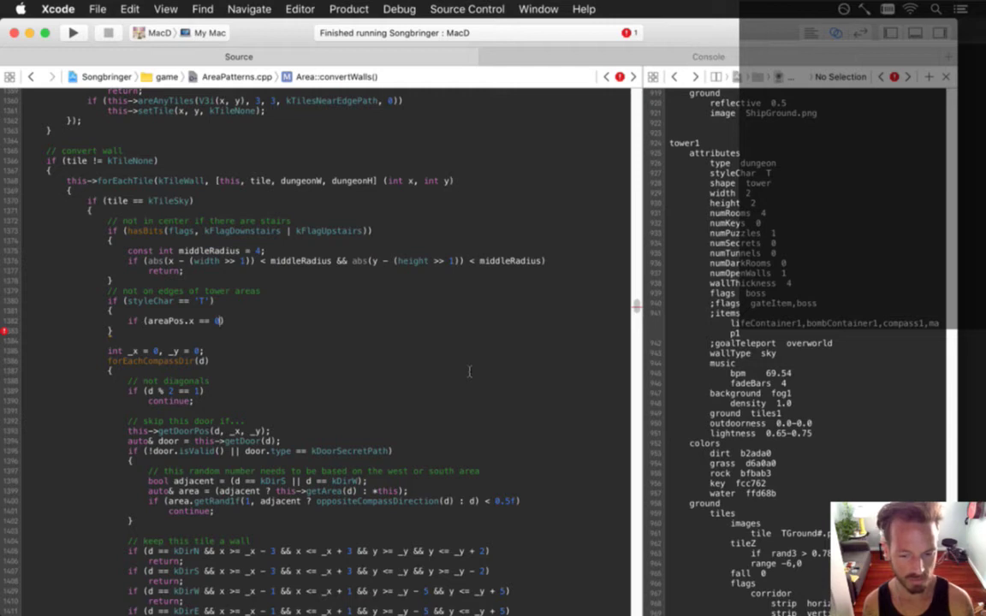
pyautogui.write('&& ')
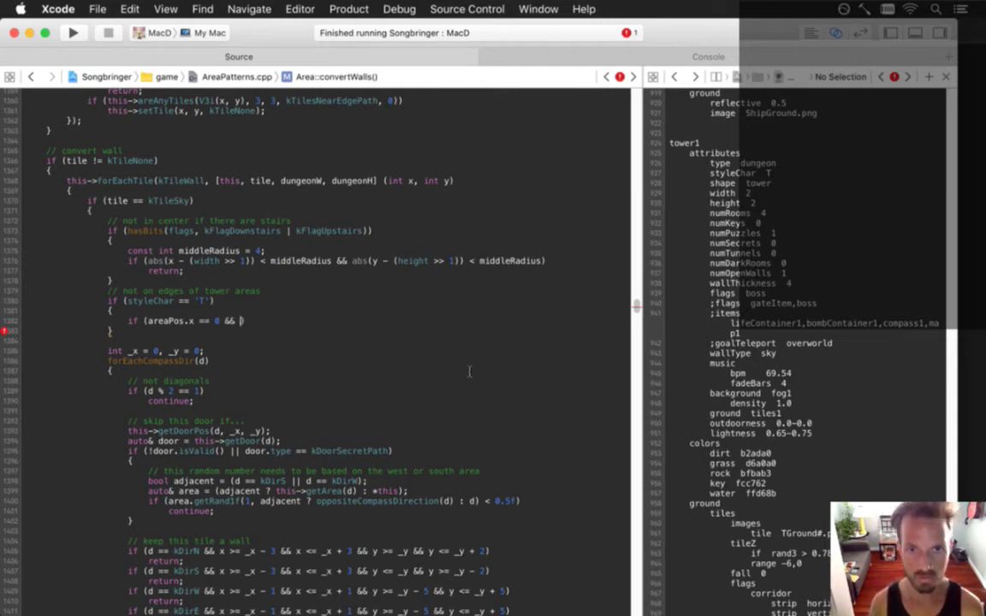
pyautogui.write('x < w')
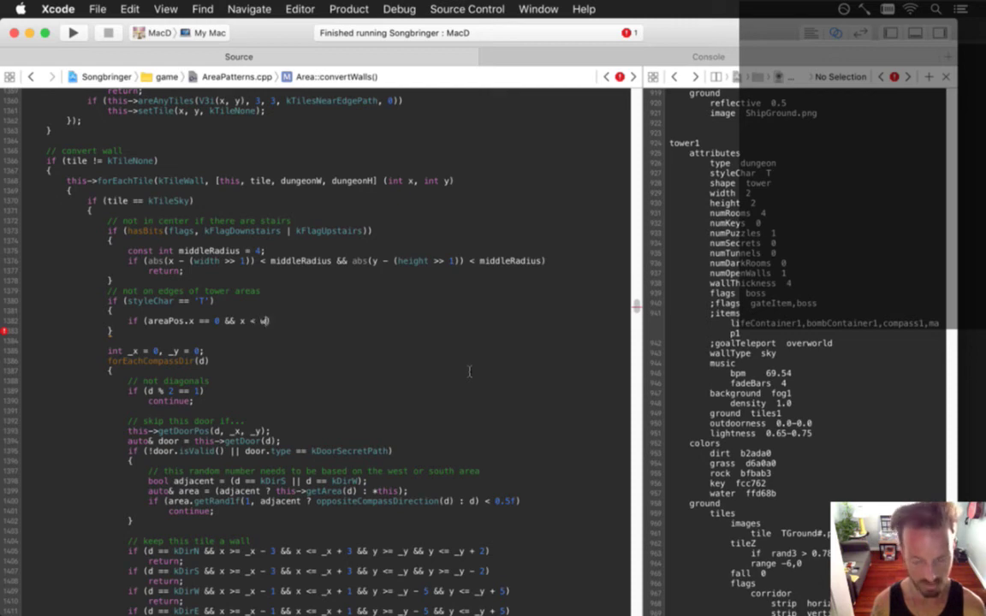
pyautogui.write('2')
# Wrap the areaPos.x condition in an extra parenthesis closed on its own line, and add return; beneath it.
pyautogui.press('Left')
pyautogui.press('Left')
pyautogui.press('Left')
pyautogui.press('Left')
pyautogui.press('Left')
pyautogui.press('Left')
pyautogui.press('Left')
pyautogui.press('Left')
pyautogui.press('Left')
pyautogui.press('Left')
pyautogui.press('Left')
pyautogui.press('Left')
pyautogui.press('Left')
pyautogui.press('Left')
pyautogui.press('Left')
pyautogui.press('Left')
pyautogui.press('Left')
pyautogui.press('Left')
pyautogui.press('Left')
pyautogui.press('Left')
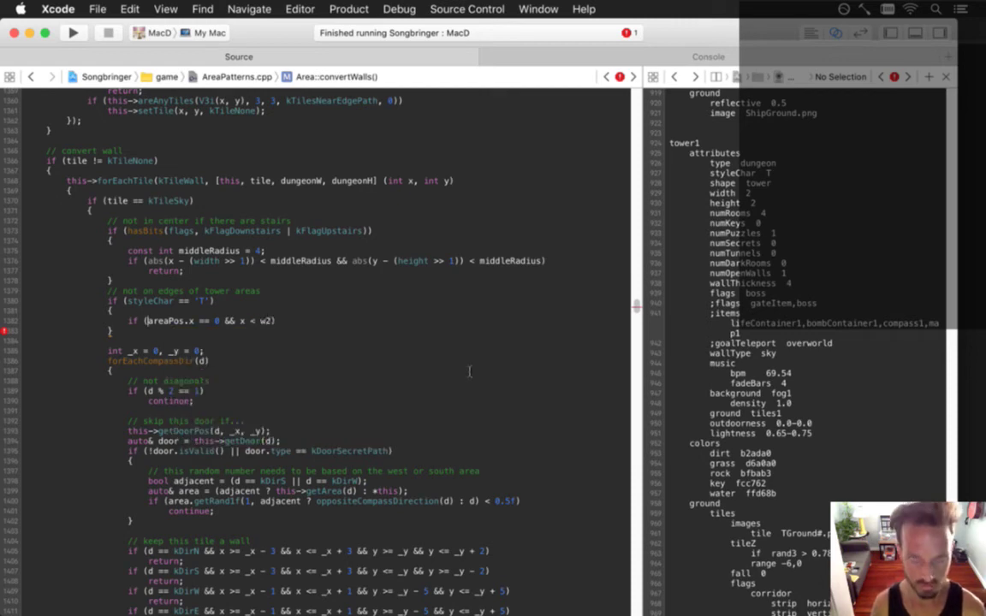
pyautogui.write('(')
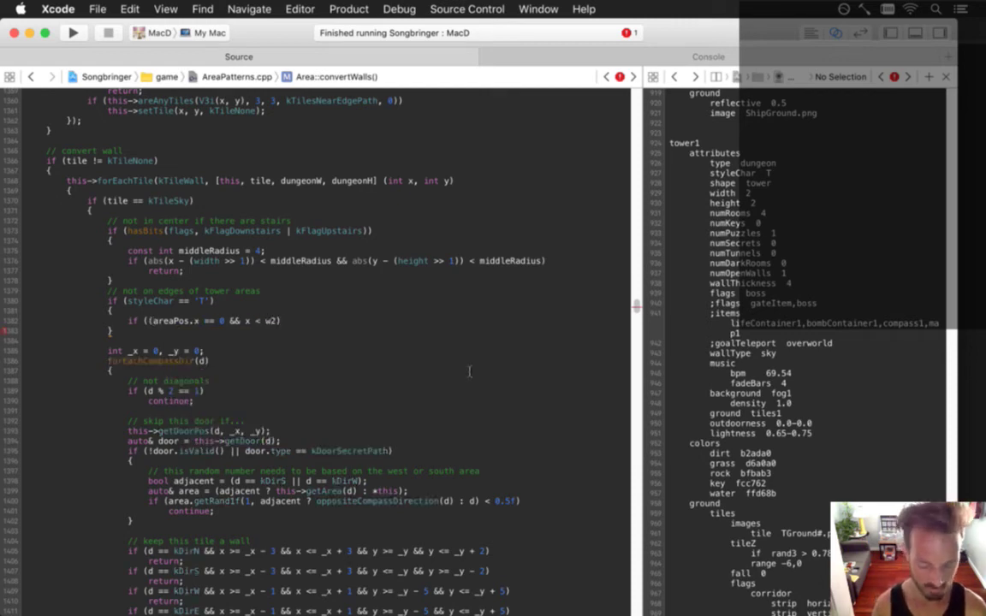
pyautogui.press('Return')
pyautogui.write("'")
pyautogui.press('BackSpace')
pyautogui.press('BackSpace')
pyautogui.press('BackSpace')
pyautogui.press('BackSpace')
pyautogui.press('BackSpace')
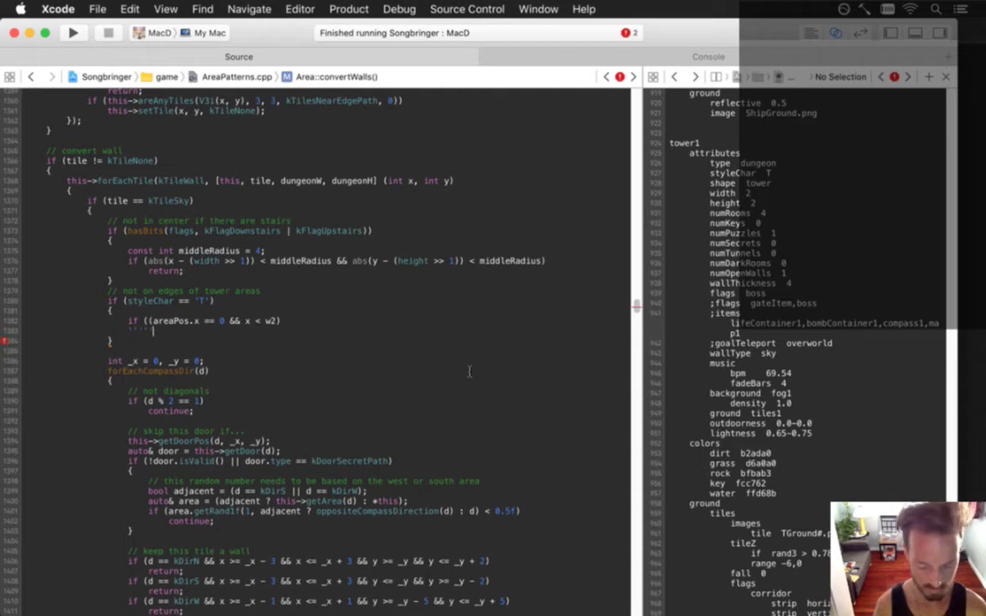
pyautogui.press('BackSpace')
pyautogui.write(')')
pyautogui.press('Return')
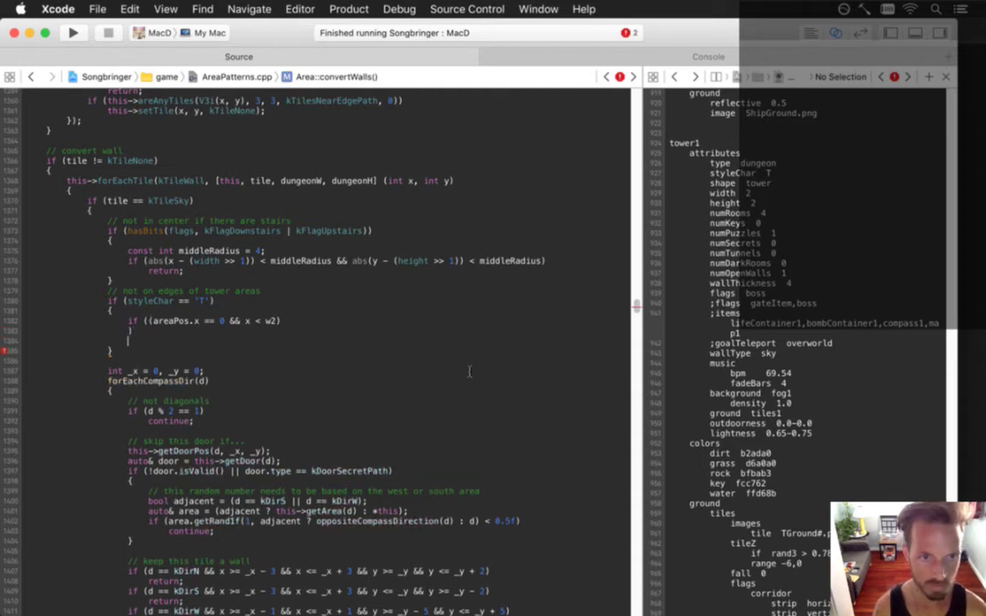
pyautogui.write('return;')
pyautogui.press('Up')
pyautogui.press('Up')
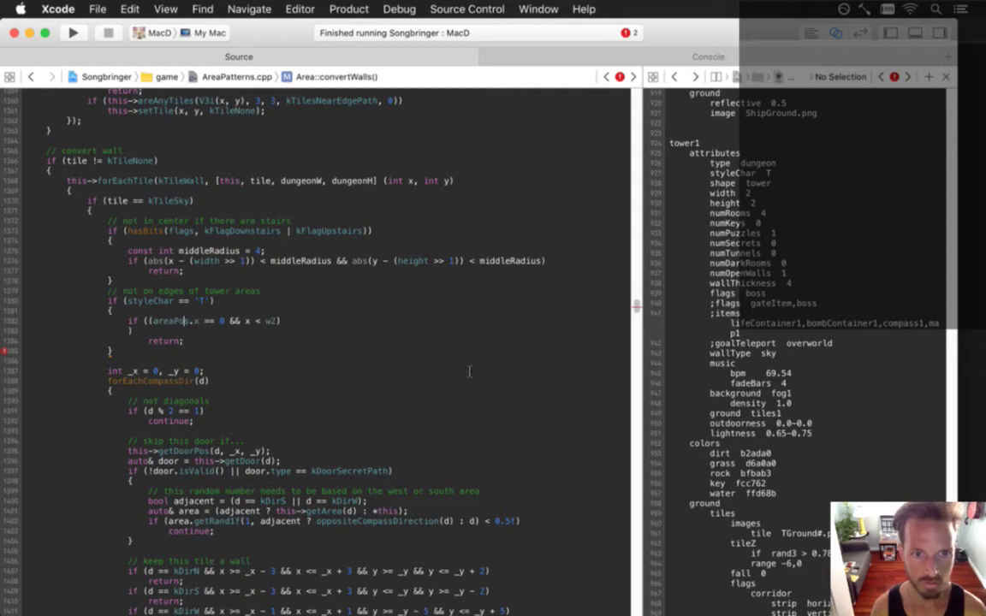
# Add || (areaPos.x == 0 && x < w2) on a new line below the first condition.
pyautogui.press('super+Right')
pyautogui.press('Return')
pyautogui.write('||')
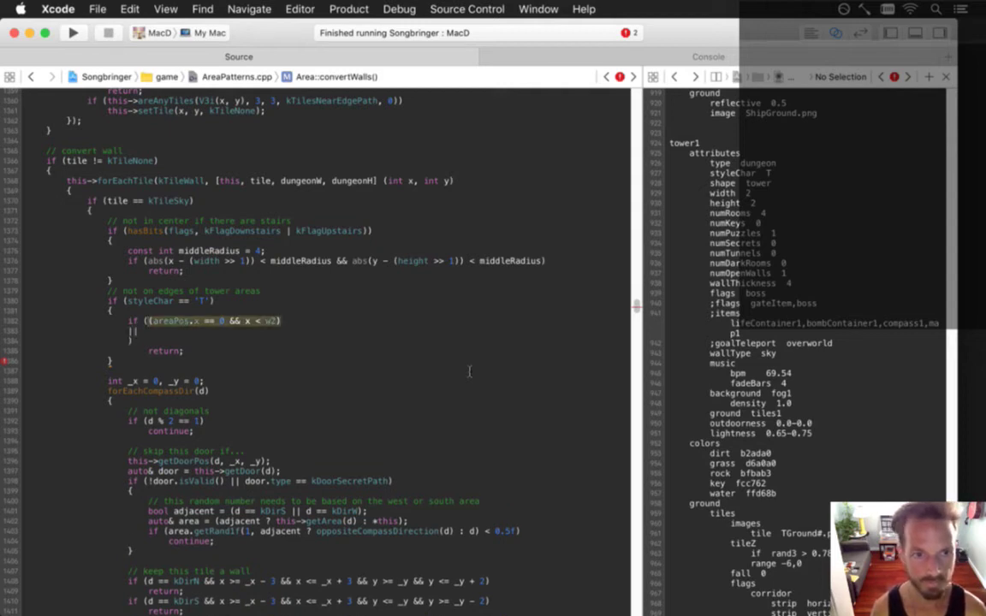
pyautogui.write('(areaPos.x == 0 && x < w2)')
# Change the second condition to areaPos.x == dungeonW - 1 && x > w2.
pyautogui.press('Left')
pyautogui.press('Left')
pyautogui.press('Left')
pyautogui.press('Left')
pyautogui.press('Left')
pyautogui.press('Left')
pyautogui.press('Left')
pyautogui.press('Left')
pyautogui.press('Left')
pyautogui.press('Left')
pyautogui.press('Left')
pyautogui.press('Left')
pyautogui.press('Left')
pyautogui.press('Left')
pyautogui.press('Left')
pyautogui.press('Left')
pyautogui.press('Left')
pyautogui.press('Left')
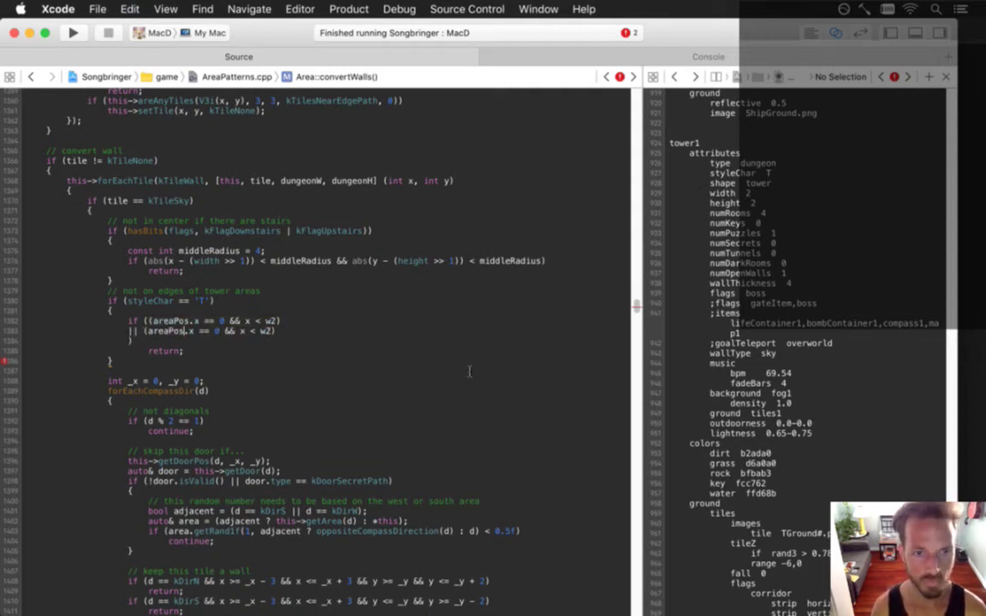
pyautogui.press('Right')
pyautogui.press('Right')
pyautogui.press('Right')
pyautogui.press('Right')
pyautogui.press('Right')
pyautogui.press('Right')
pyautogui.press('Delete')
pyautogui.write('dungeon')
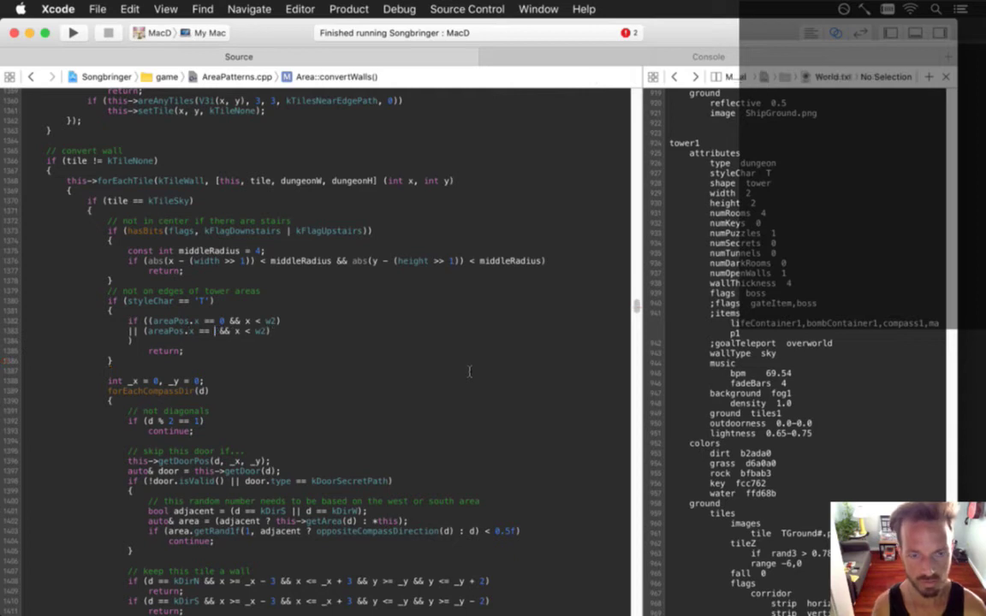
pyautogui.write('W - 1')
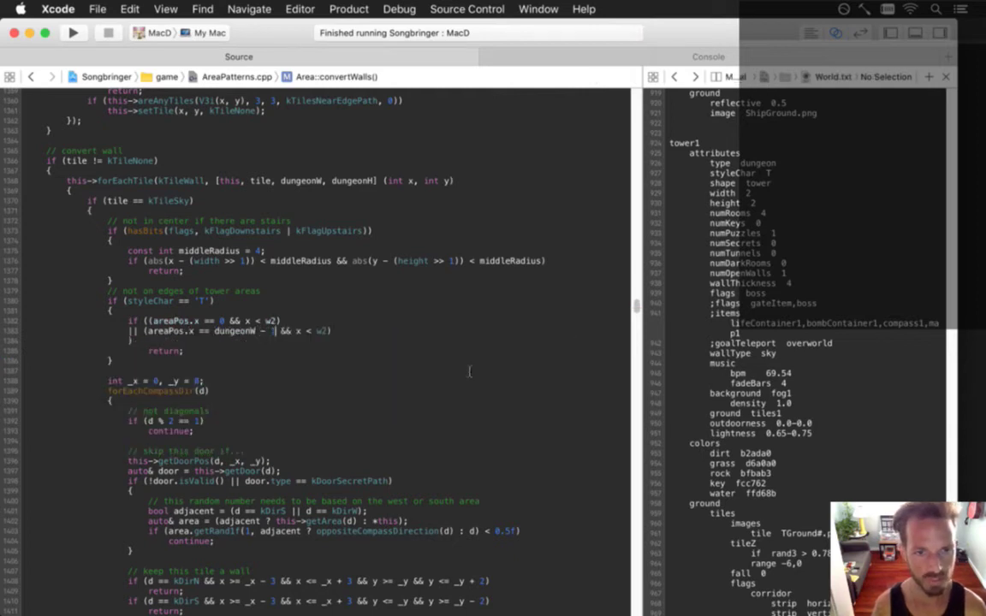
pyautogui.press('Right')
pyautogui.press('Right')
pyautogui.press('Right')
pyautogui.press('Right')
pyautogui.press('Right')
pyautogui.press('Right')
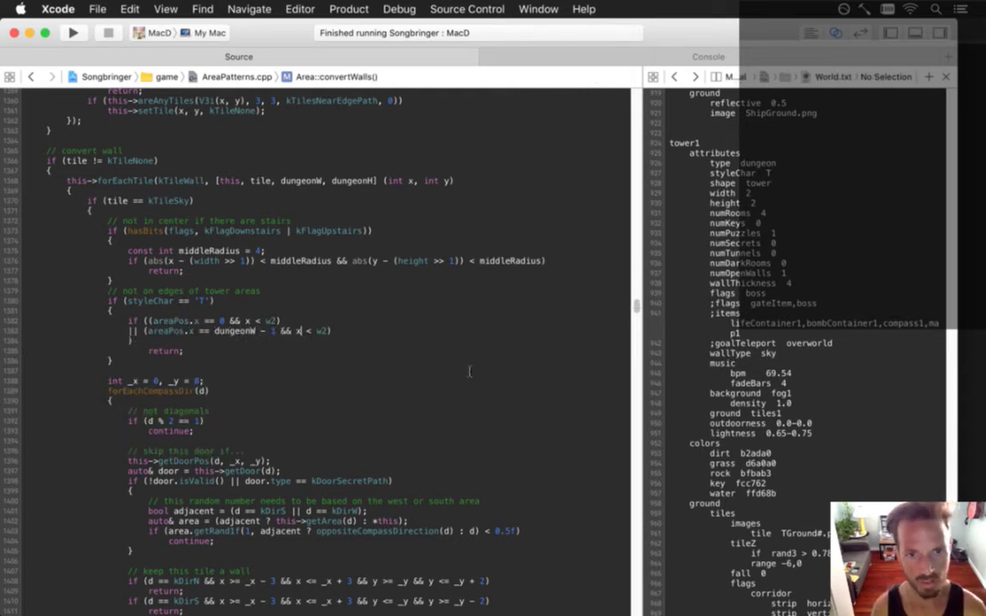
pyautogui.press('Delete')
pyautogui.write('>')
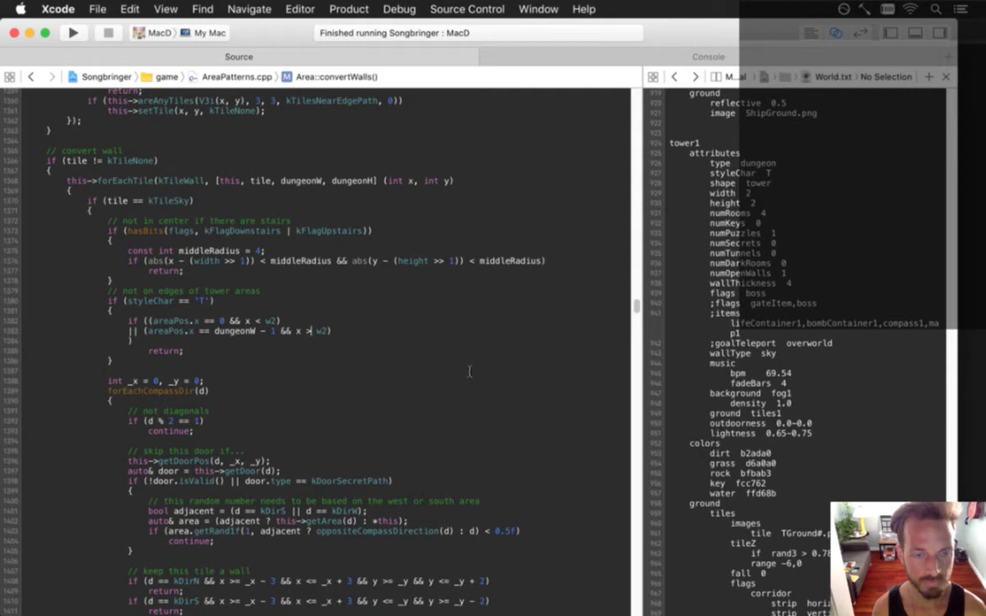
# Duplicate the two areaPos.x conditions below the originals and prefix the first copied line with ||.
pyautogui.press('Up')
pyautogui.hotkey('alt', 'Left')
pyautogui.hotkey('alt', 'Left')
pyautogui.hotkey('alt', 'Left')
pyautogui.hotkey('alt', 'Left')
pyautogui.hotkey('shift', 'Down')
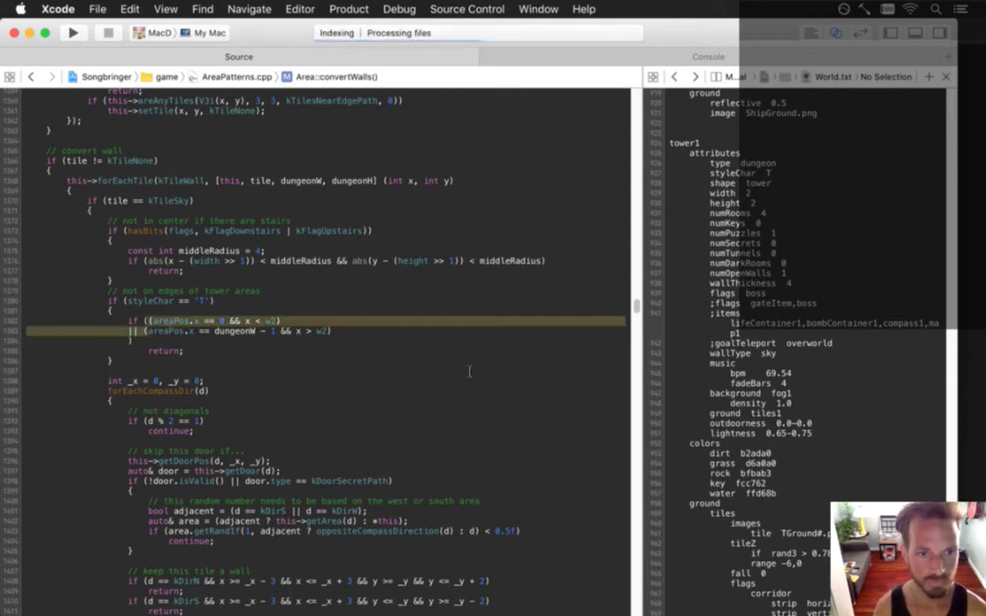
pyautogui.press('shift+super+Right')
pyautogui.press('super+c')
pyautogui.press('Right')
pyautogui.press('Return')
pyautogui.press('super+v')
pyautogui.press('Up')
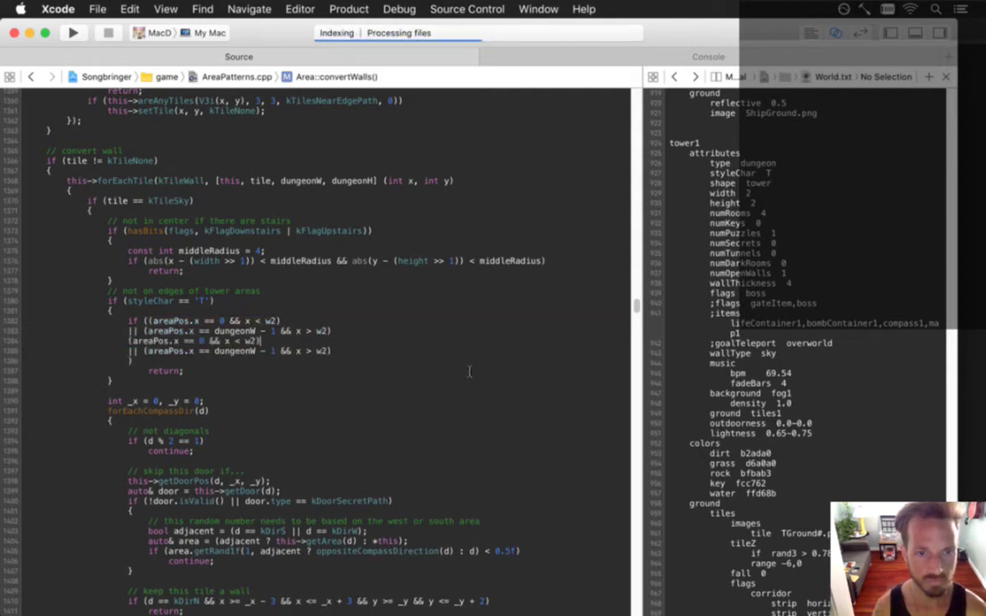
pyautogui.press('super+Left')
pyautogui.write('||')
# Change areaPos.x to areaPos.y in both duplicated conditions.
pyautogui.press('Right')
pyautogui.hotkey('alt', 'Right')
pyautogui.press('Right')
pyautogui.press('Delete')
pyautogui.write('y')
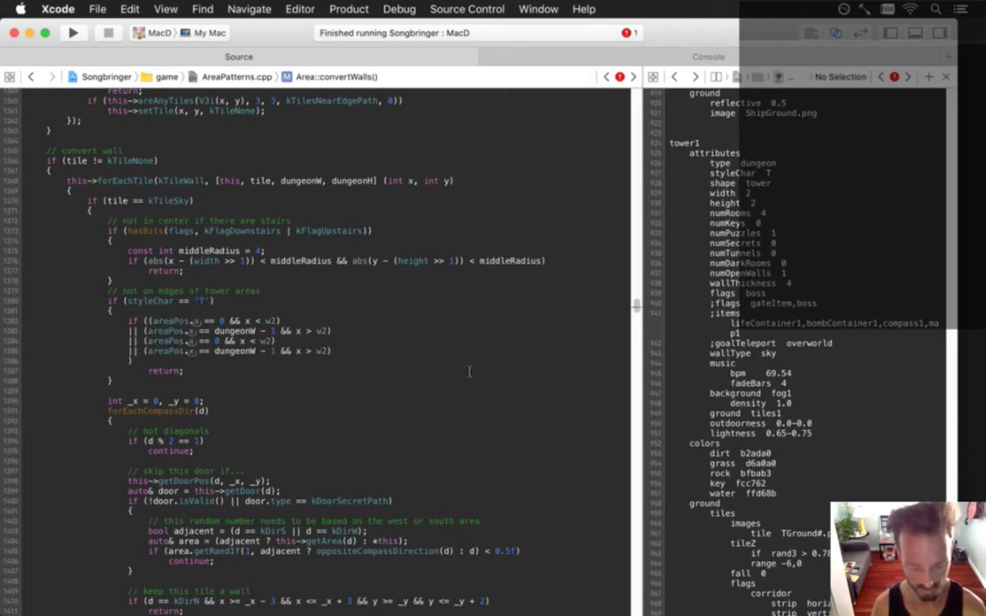
pyautogui.press('Down')
pyautogui.press('BackSpace')
pyautogui.write('y')
# In the areaPos.y == 0 condition, change the comparison to y < h2.
pyautogui.press('Up')
pyautogui.press('Right')
pyautogui.press('Right')
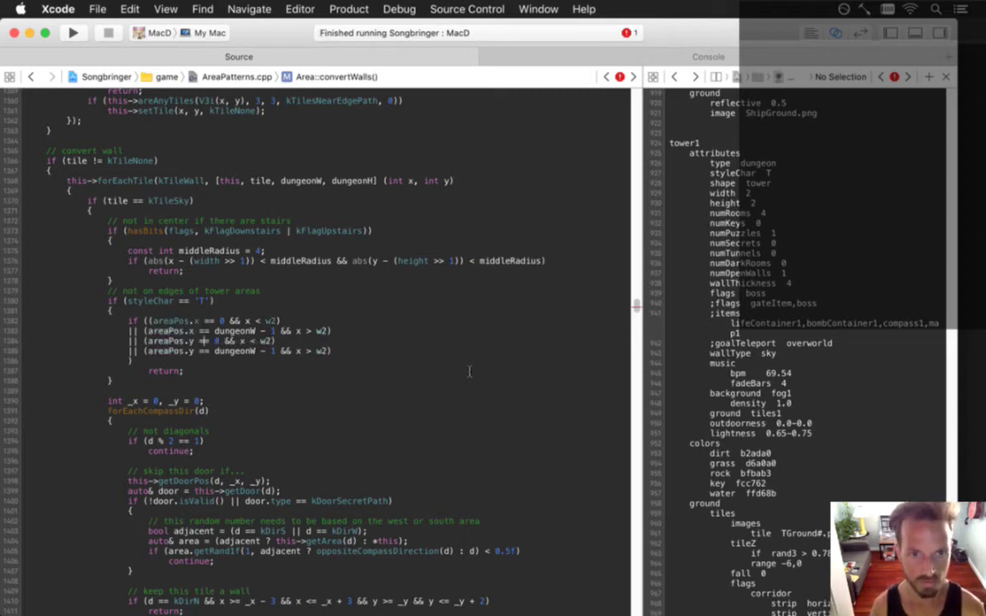
pyautogui.hotkey('alt', 'Right')
pyautogui.hotkey('alt', 'Right')
pyautogui.press('BackSpace')
pyautogui.write('y')
pyautogui.press('Right')
pyautogui.press('Right')
pyautogui.press('Right')
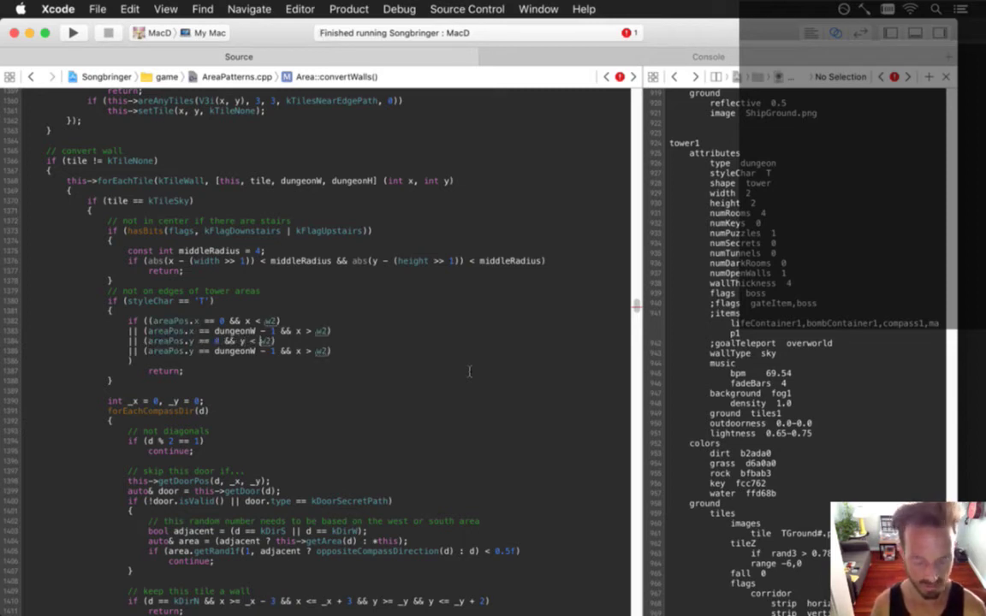
pyautogui.press('Delete')
pyautogui.write('h')
# Change the last condition to areaPos.y == dungeonH - 1 && y > h2.
pyautogui.press('Down')
pyautogui.press('Left')
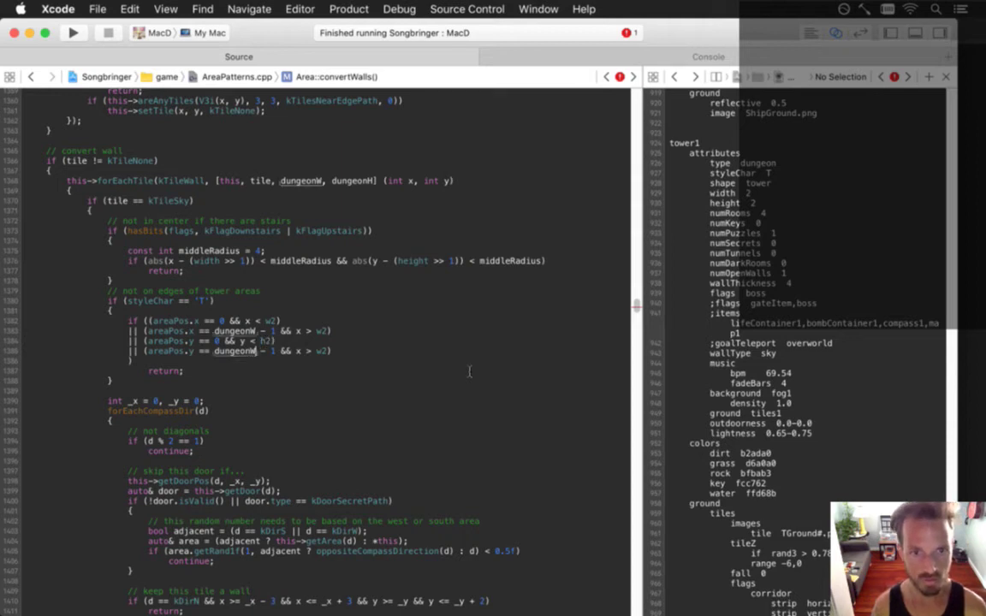
pyautogui.press('BackSpace')
pyautogui.write('H')
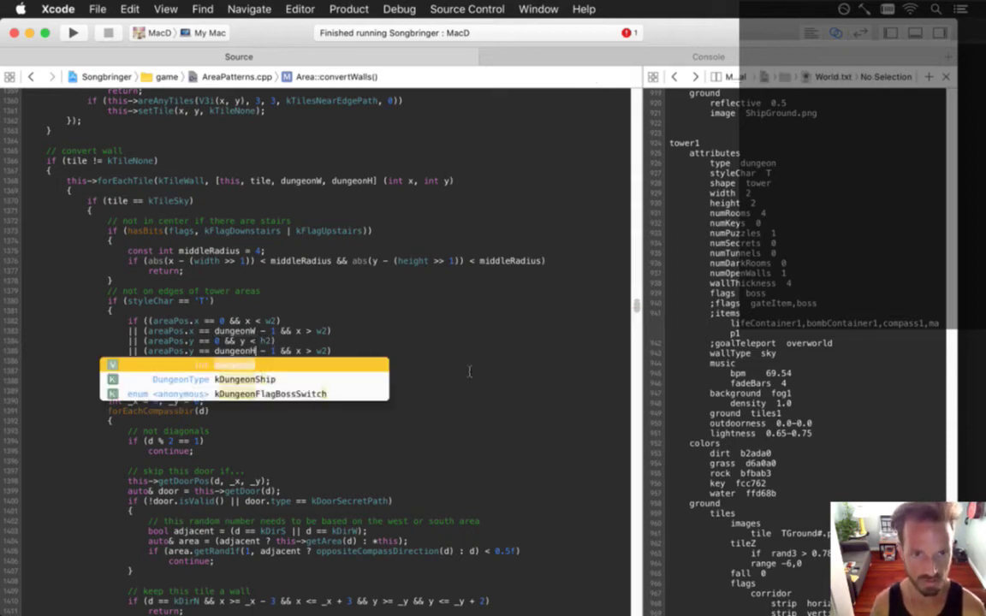
pyautogui.press('Right')
pyautogui.press('Right')
pyautogui.press('Right')
pyautogui.press('Right')
pyautogui.press('Right')
pyautogui.press('Right')
pyautogui.press('Right')
pyautogui.press('Right')
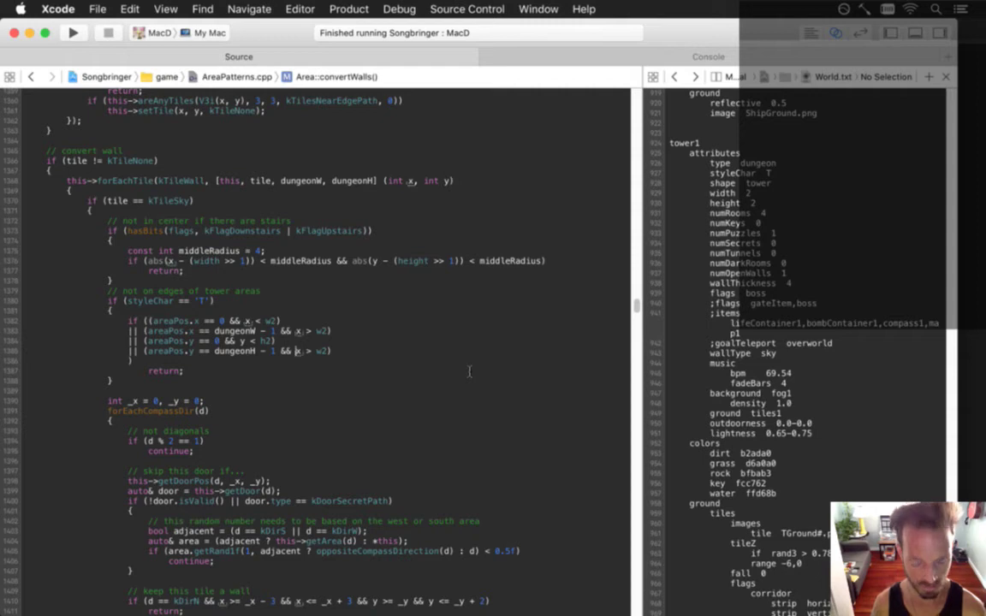
pyautogui.press('Delete')
pyautogui.write('y')
pyautogui.press('Right')
pyautogui.press('Right')
pyautogui.press('Right')
pyautogui.press('Delete')
pyautogui.write('h')
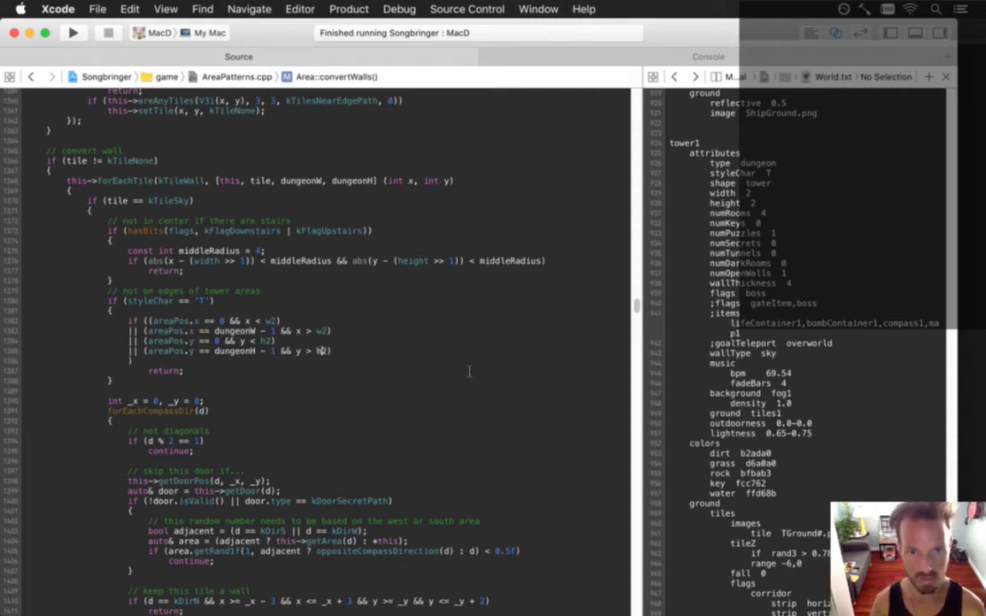
# Save the code, run the game and walk north from the tower's starting room to check its outer walls.
pyautogui.press('super+s')
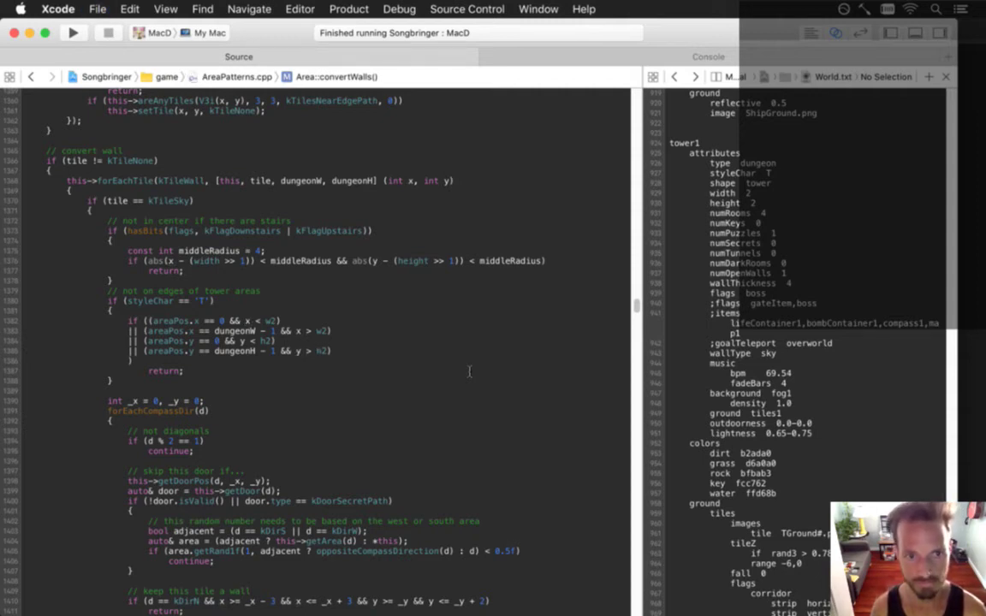
pyautogui.press('super+r')
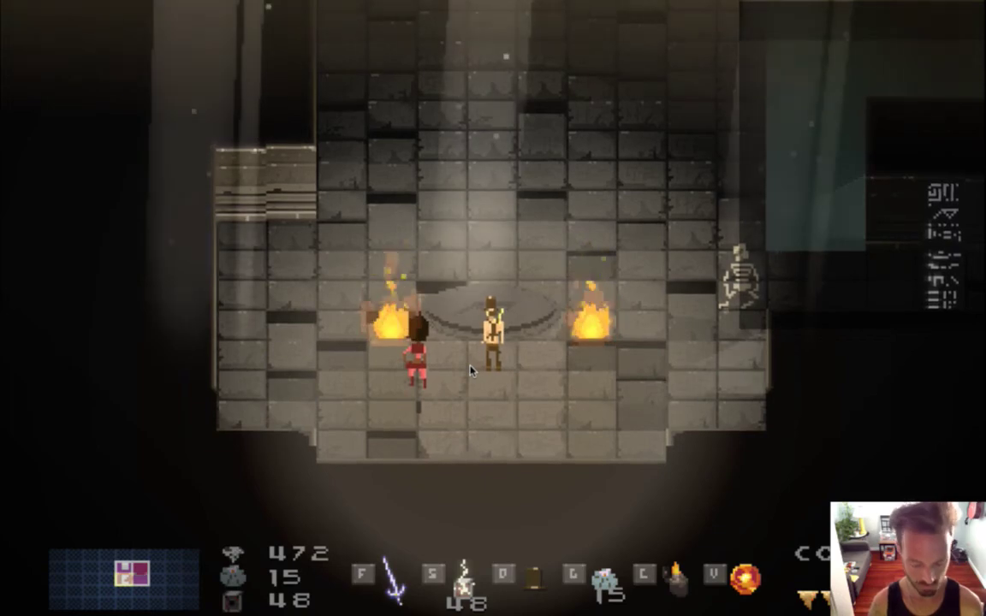
pyautogui.press('Right')
pyautogui.press('Up')
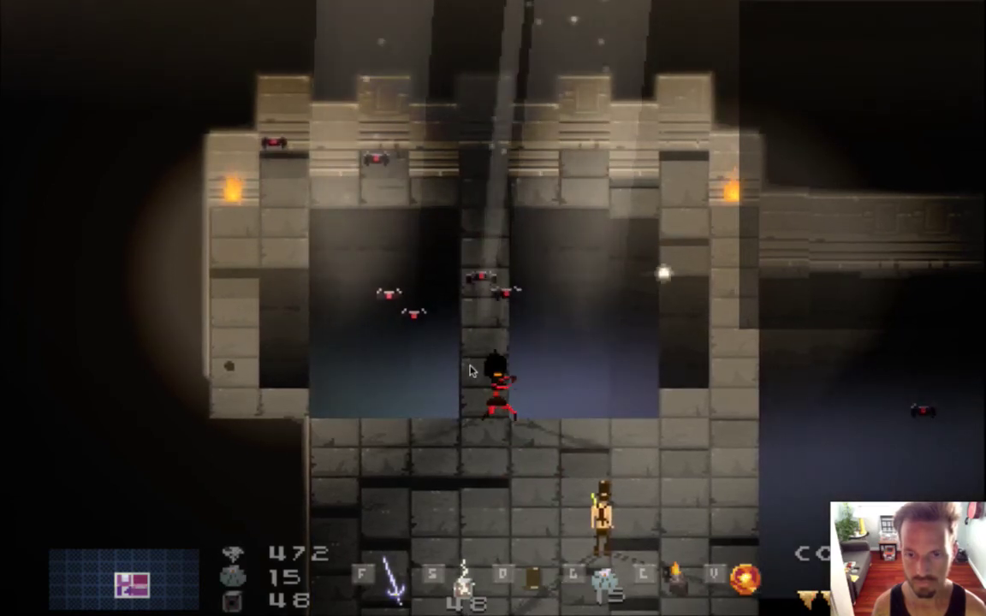
pyautogui.press('Down')
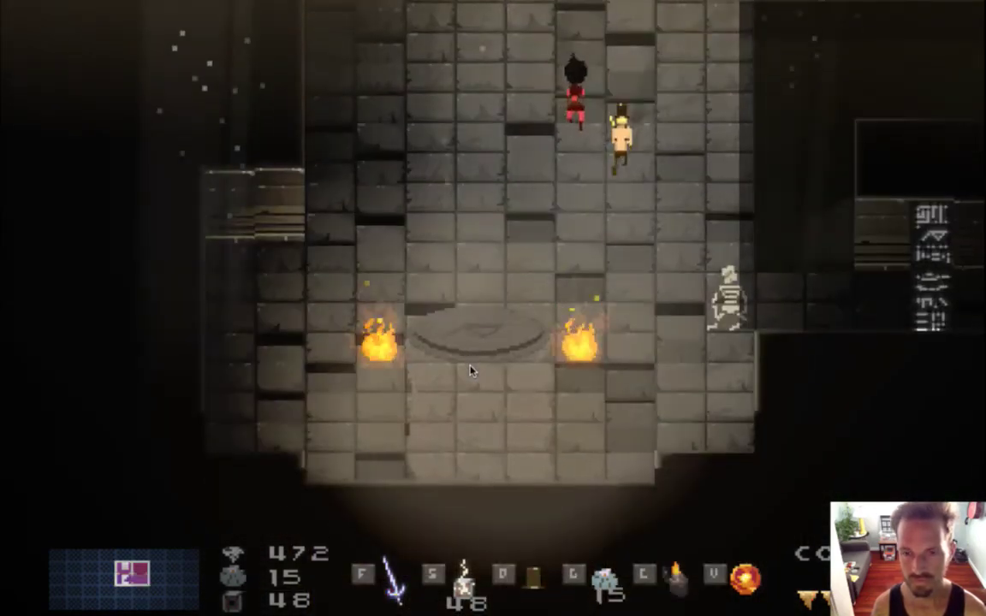
# Walk the hero east through the doorway into the pillared room with the pink pod to inspect its walls.
pyautogui.press('Right')
pyautogui.press('Right')
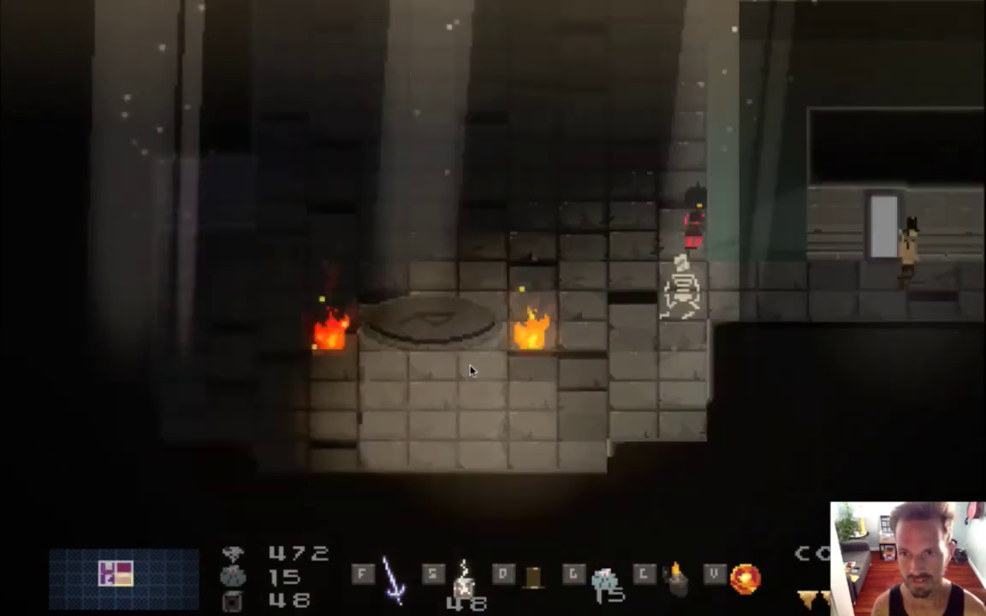
pyautogui.press('Right')
pyautogui.press('Down')
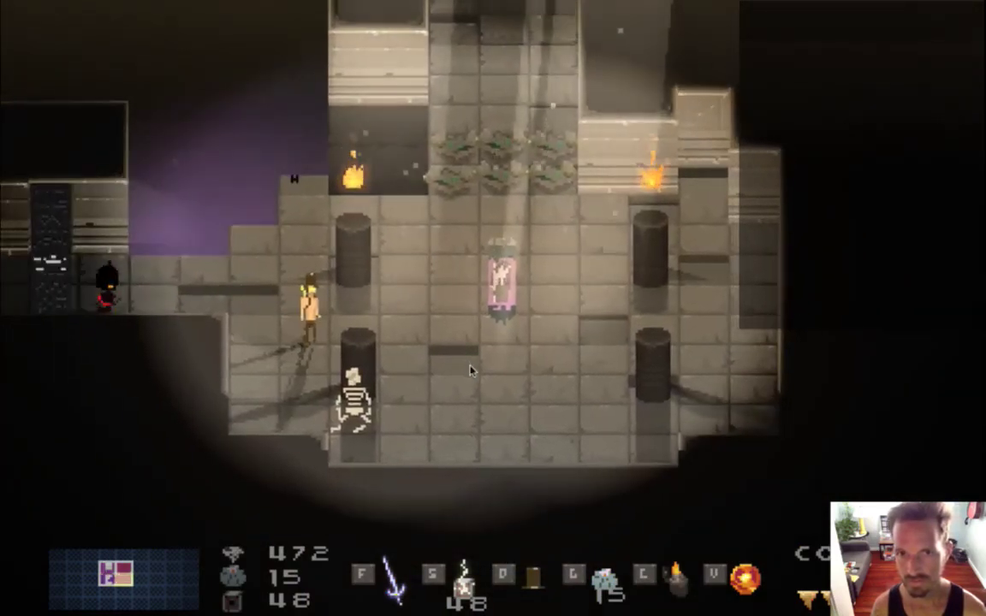
pyautogui.press('Right')
pyautogui.press('Right')
pyautogui.press('Right')
pyautogui.press('Up')
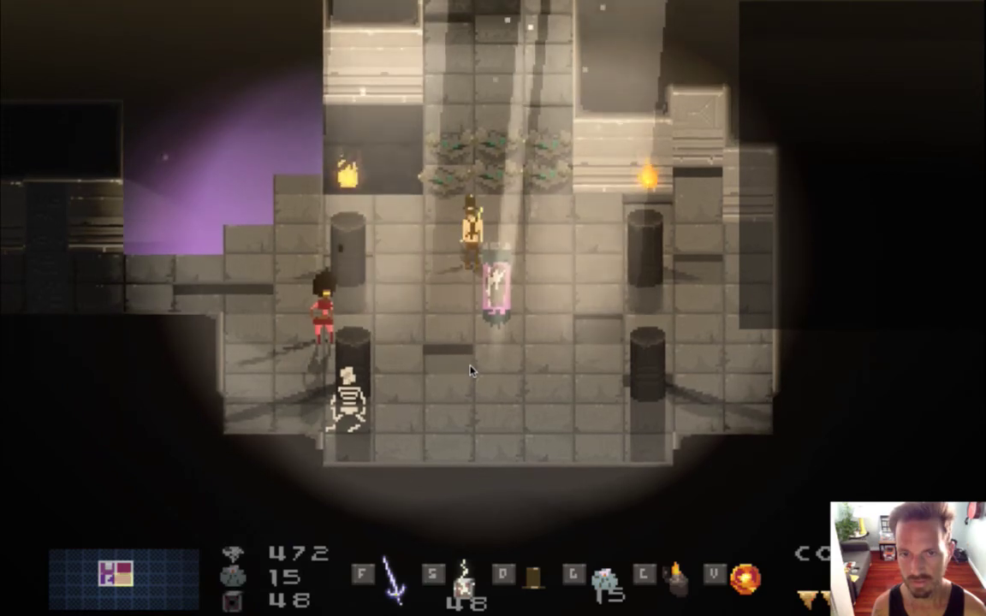
# Go north from the pillared room across the thorny plants and enter the boss room.
pyautogui.press('Right')
pyautogui.press('Up')
pyautogui.press('Up')
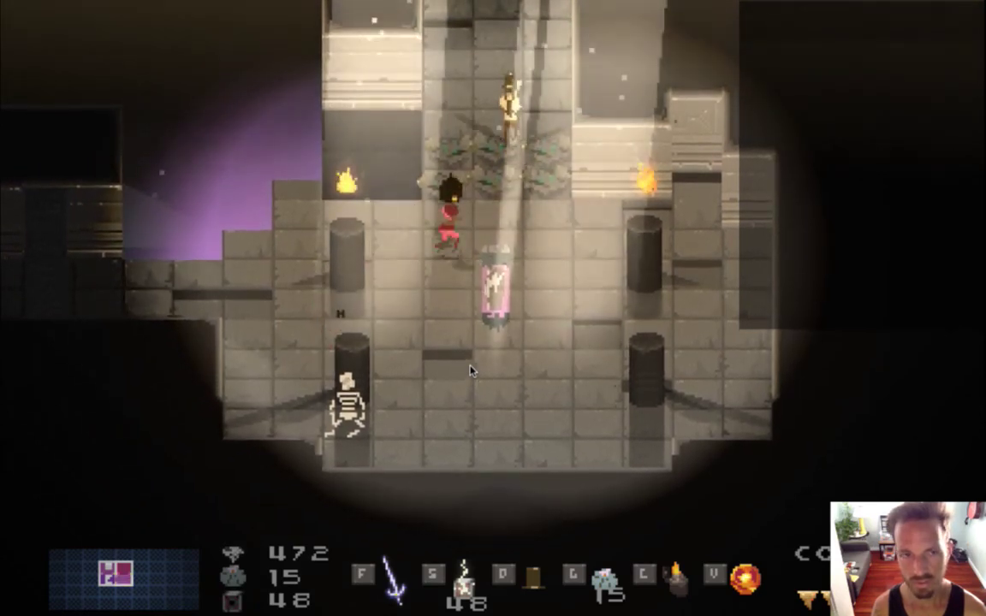
pyautogui.press('Right')
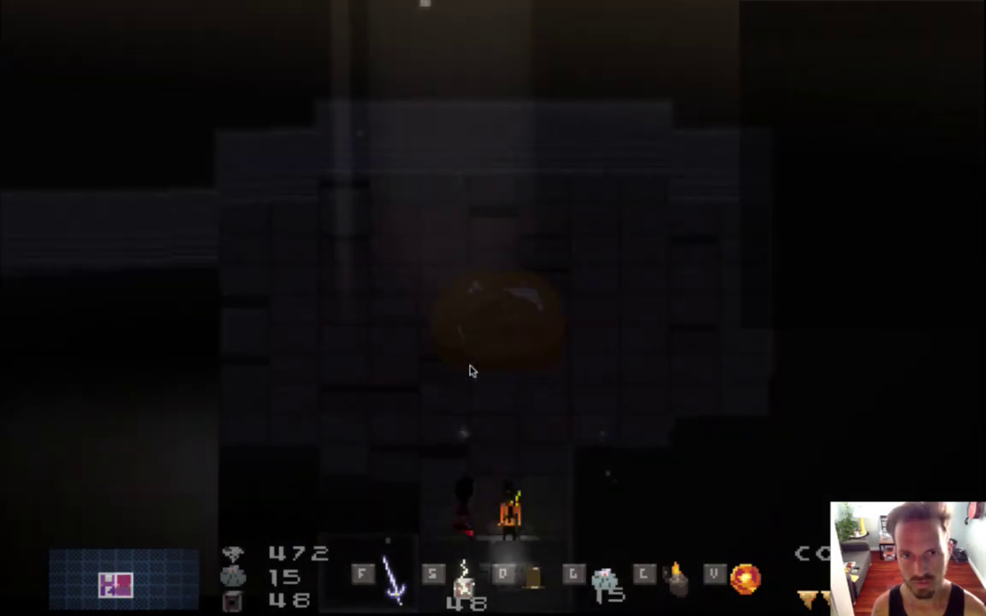
pyautogui.press('Up')
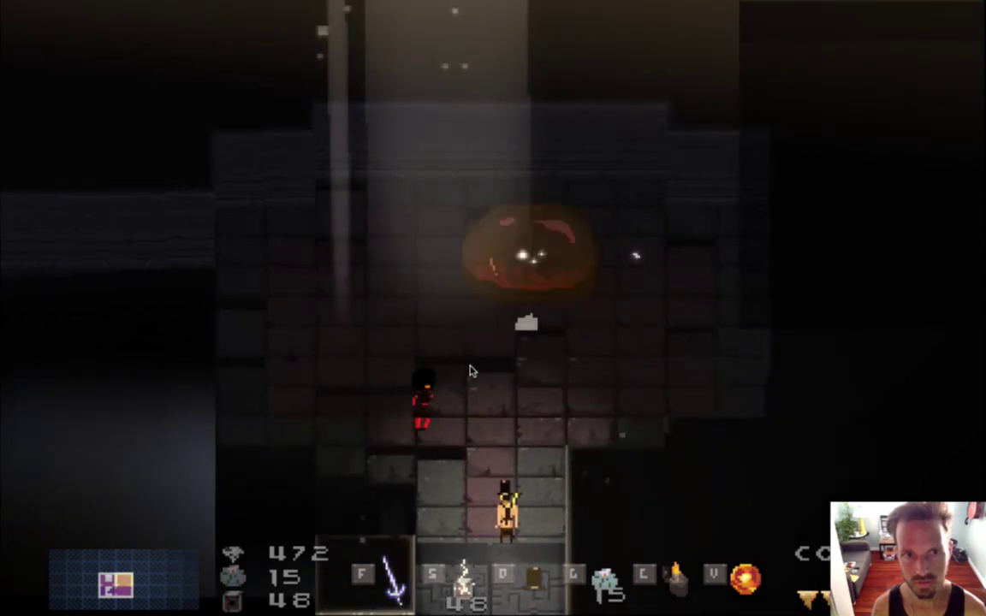
# Fight the giant slime boss with the sword, dodging its attacks, until it is defeated.
pyautogui.press('Up')
pyautogui.press('Right')
pyautogui.press('Up')
pyautogui.press('Left')
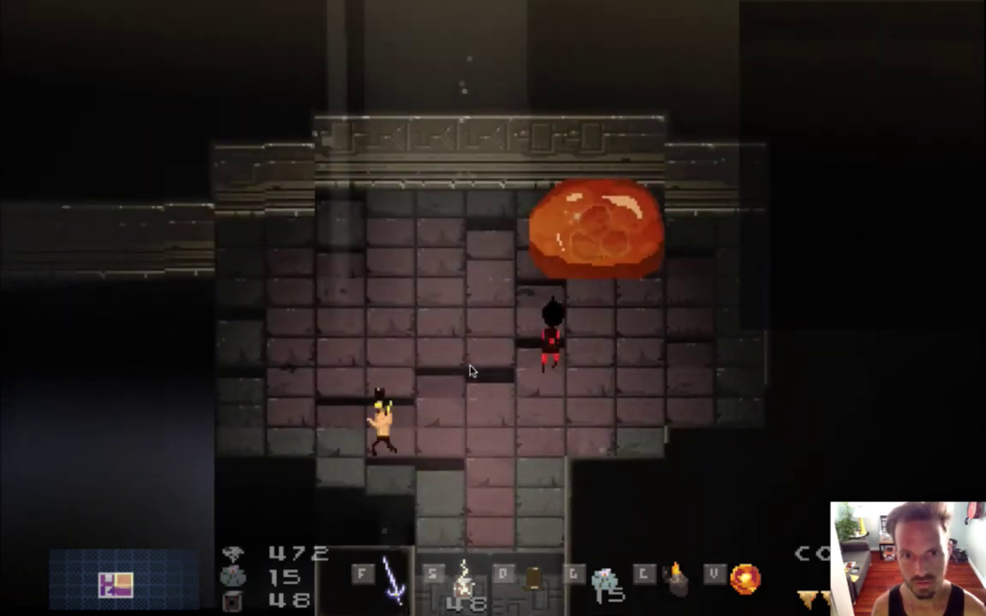
pyautogui.press('f')
pyautogui.press('Right')
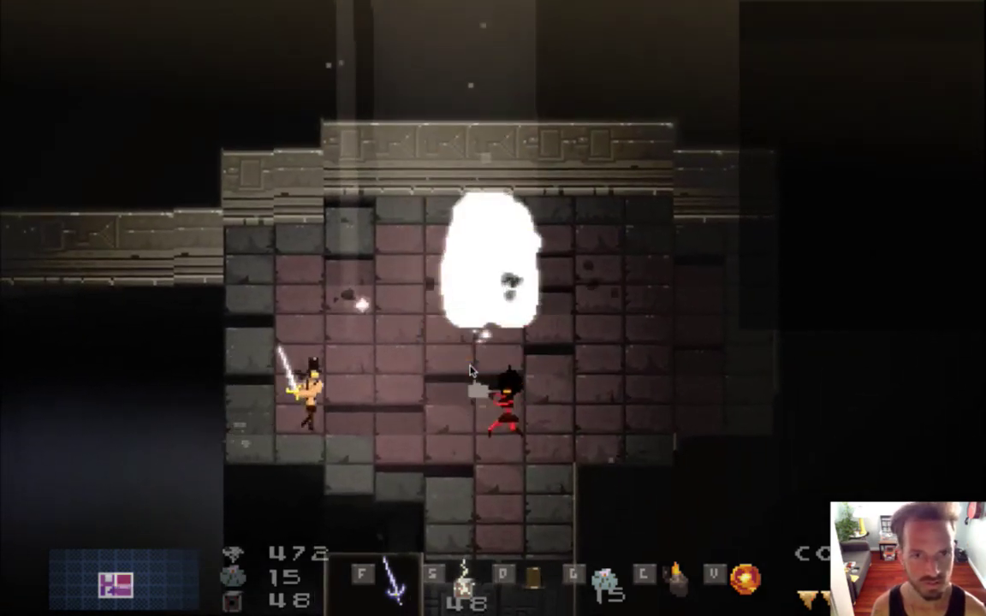
pyautogui.press('f')
pyautogui.press('Up')
pyautogui.press('Right')
pyautogui.press('Down')
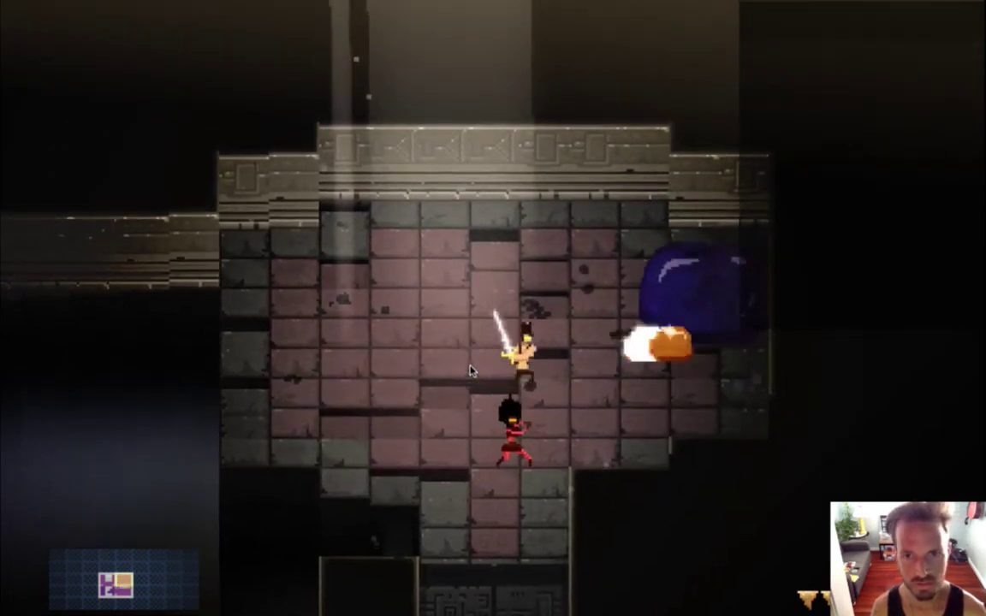
pyautogui.press('f')
pyautogui.press('Up')
pyautogui.press('f')
pyautogui.press('f')
pyautogui.press('f')
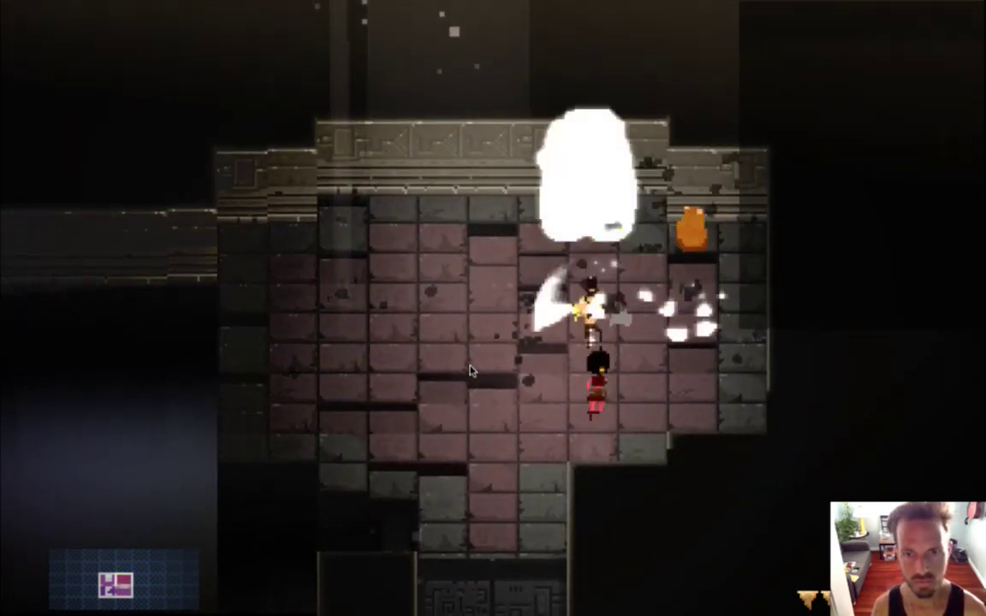
pyautogui.press('Down')
pyautogui.press('Up')
pyautogui.press('Left')
pyautogui.press('f')
pyautogui.press('f')
pyautogui.press('f')
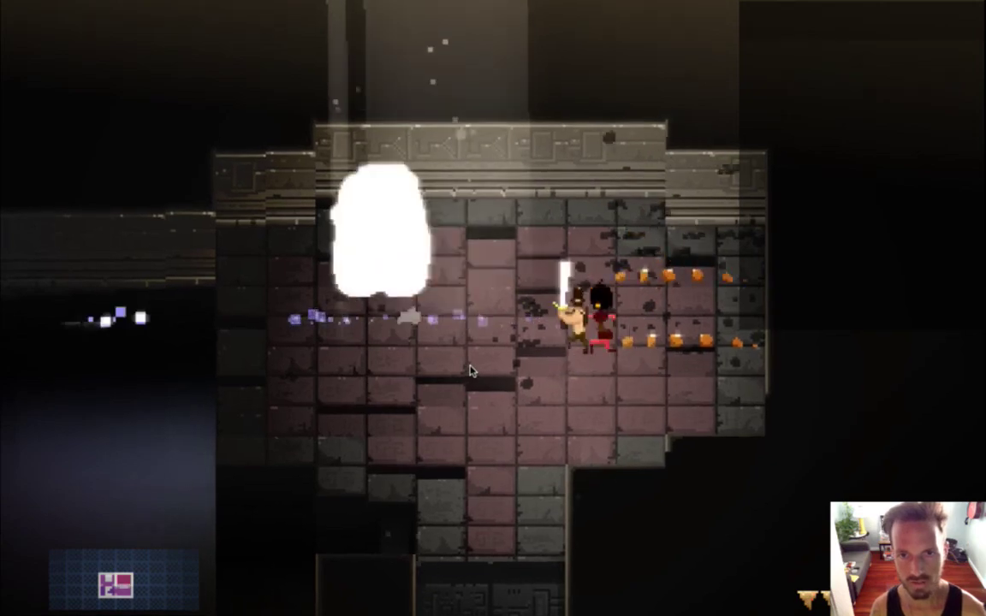
pyautogui.press('Down')
pyautogui.press('Left')
pyautogui.press('Up')
pyautogui.press('f')
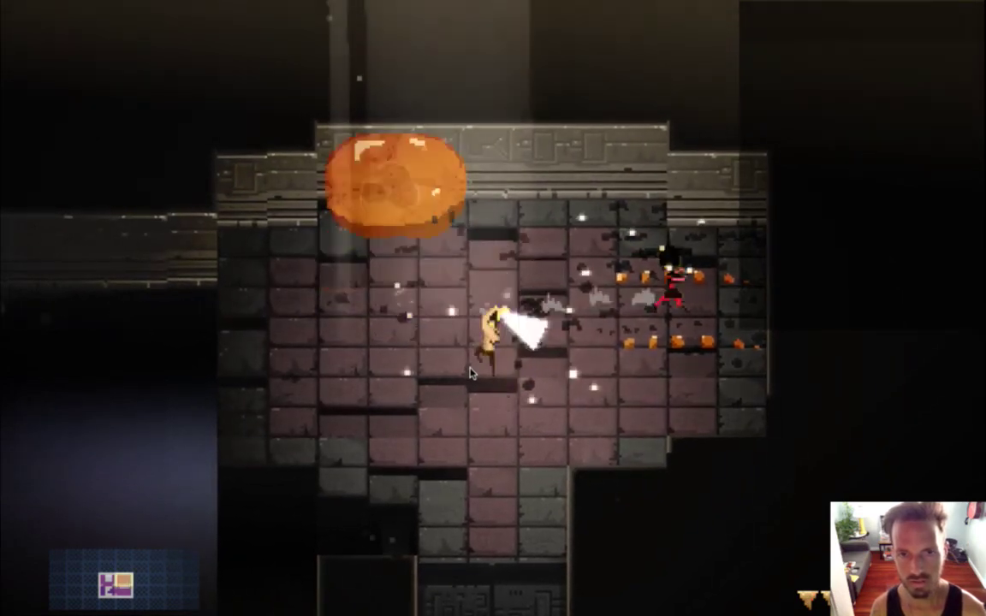
pyautogui.press('Left')
pyautogui.press('Down')
pyautogui.press('Up')
pyautogui.press('Left')
pyautogui.press('f')
pyautogui.press('Down')
pyautogui.press('f')
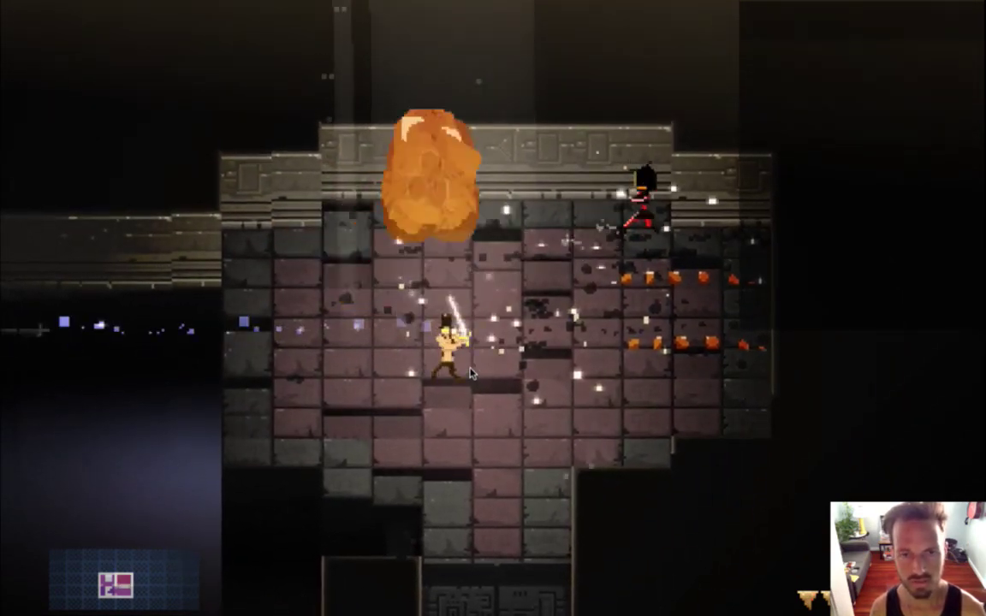
pyautogui.press('Up')
pyautogui.press('Left')
pyautogui.press('f')
pyautogui.press('Right')
pyautogui.press('f')
pyautogui.press('f')
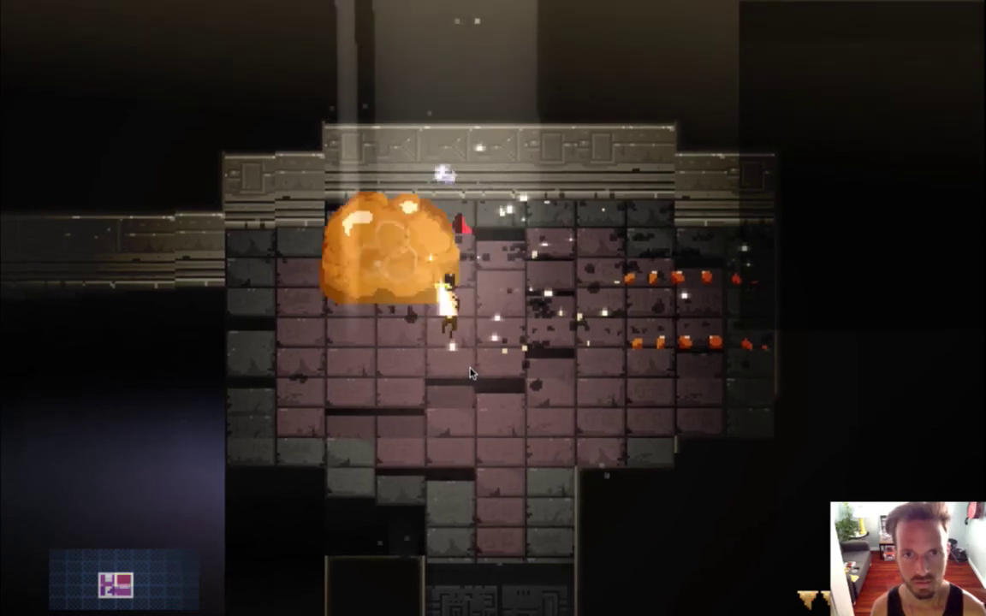
pyautogui.press('Down')
pyautogui.press('Up')
pyautogui.press('f')
pyautogui.press('Down')
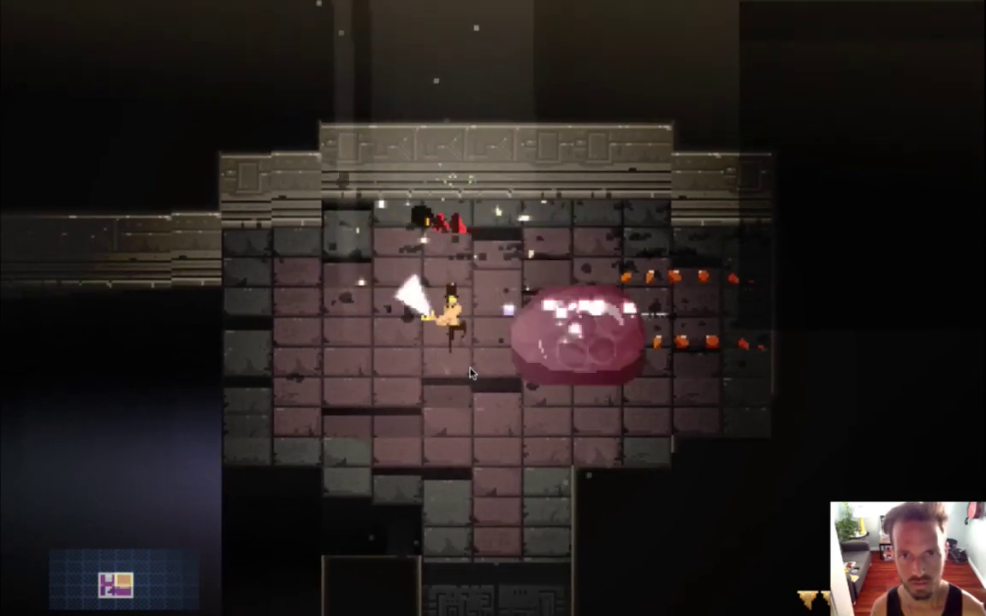
pyautogui.press('Down')
pyautogui.press('Right')
pyautogui.press('Down')
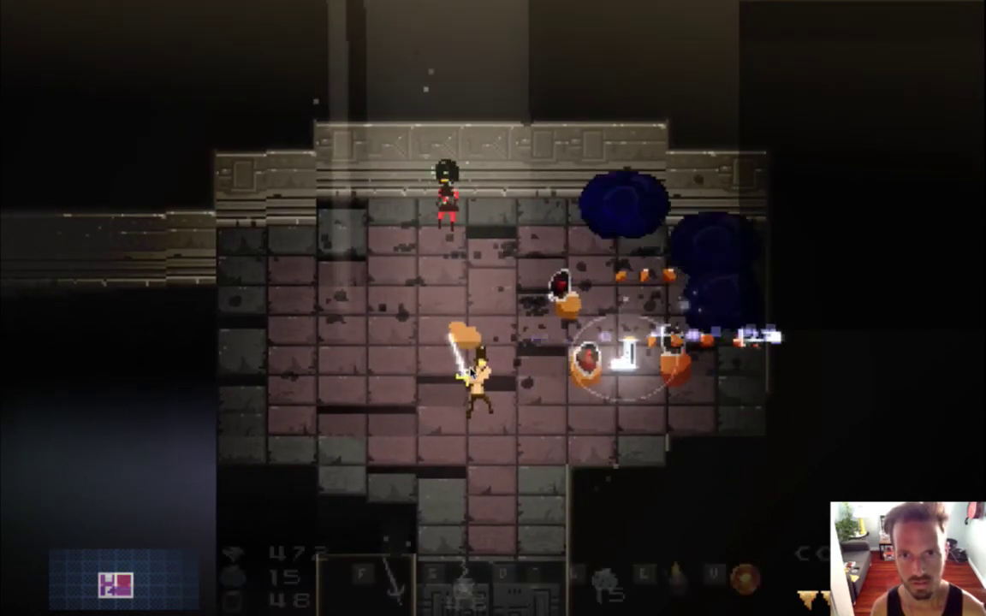
# Collect the boots dropped in the boss room and dismiss the item description.
pyautogui.press('Right')
pyautogui.press('Left')
pyautogui.press('Up')
pyautogui.press('Right')
pyautogui.press('Down')
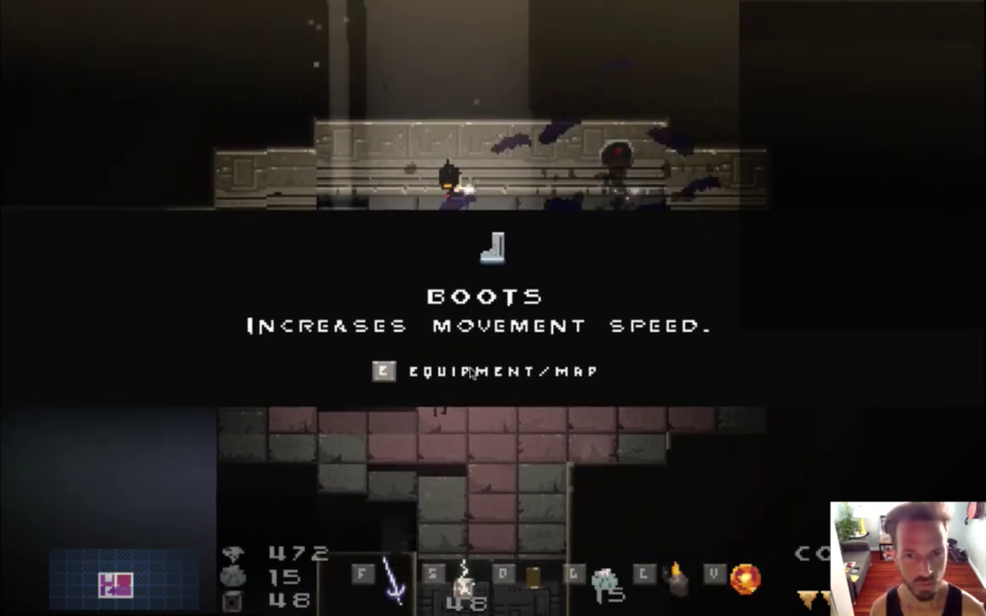
pyautogui.press('f')
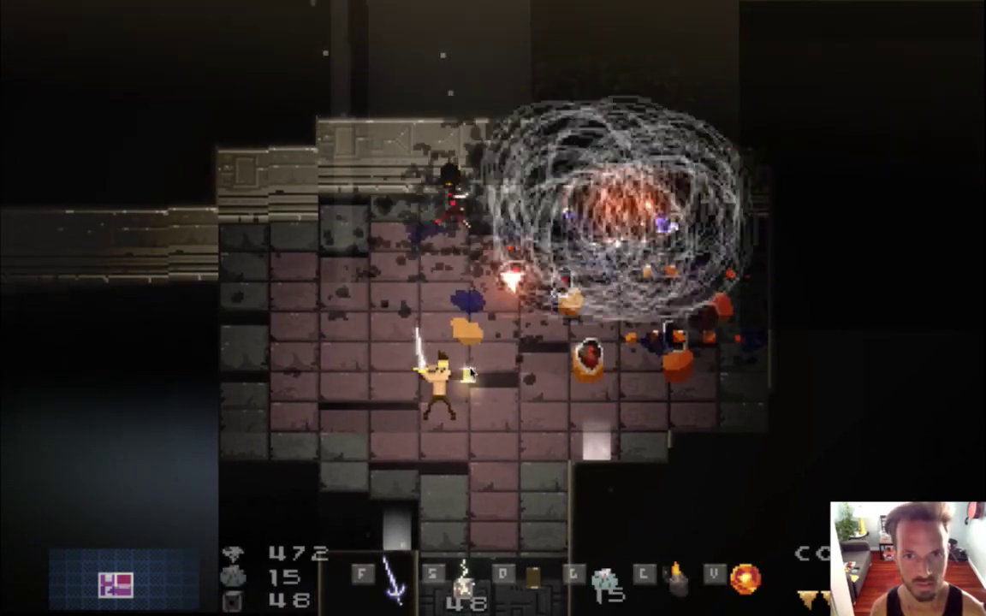
# Walk around the cleared boss room to examine the walls and floor along the tower's outer edges.
pyautogui.press('Up')
pyautogui.press('Right')
pyautogui.press('s')
pyautogui.press('d')
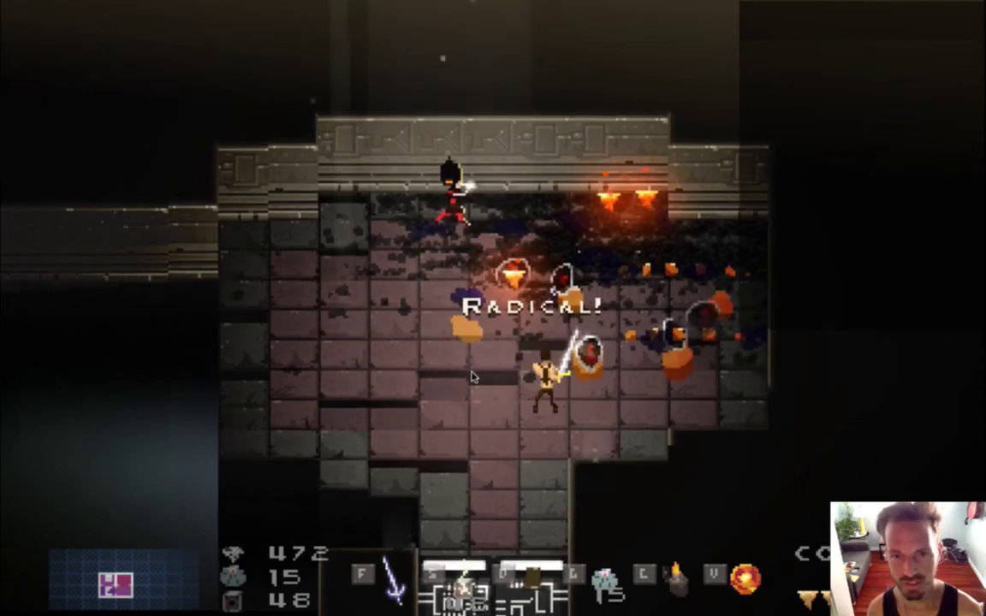
pyautogui.press('Left')
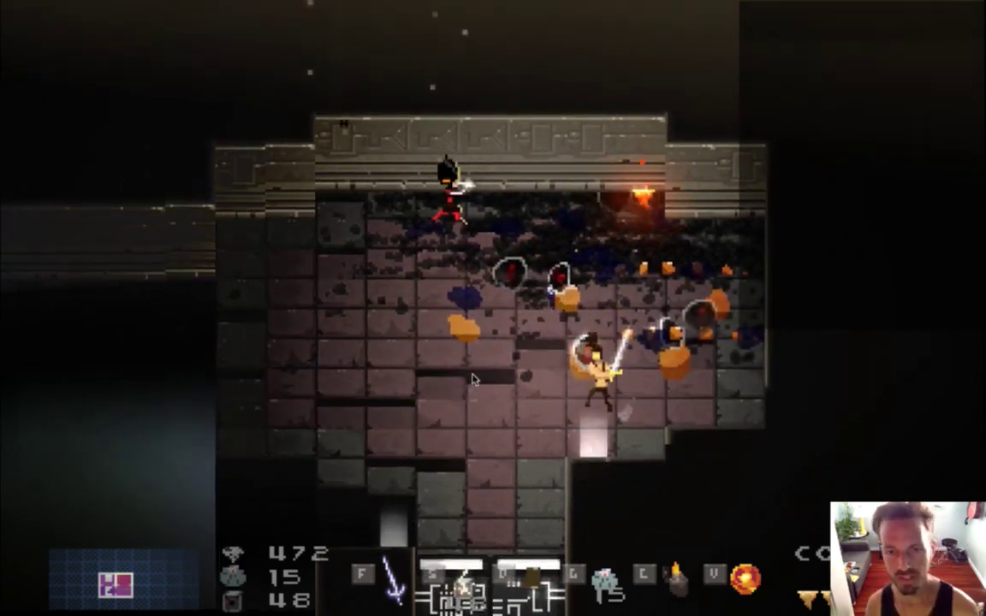
pyautogui.press('Left')
pyautogui.press('Up')
pyautogui.press('Right')
pyautogui.press('Up')
pyautogui.press('Down')
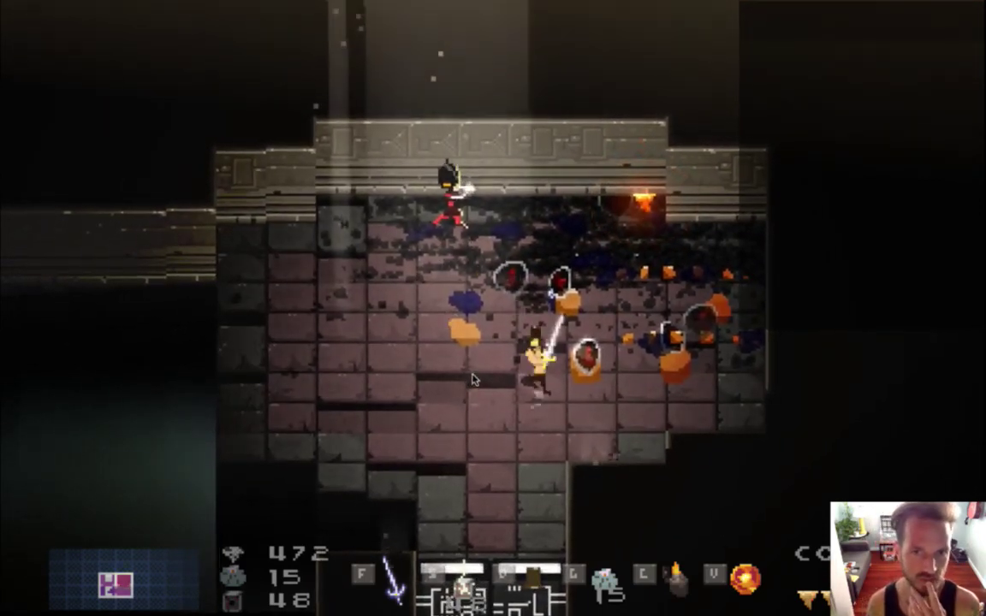
pyautogui.press('Left')
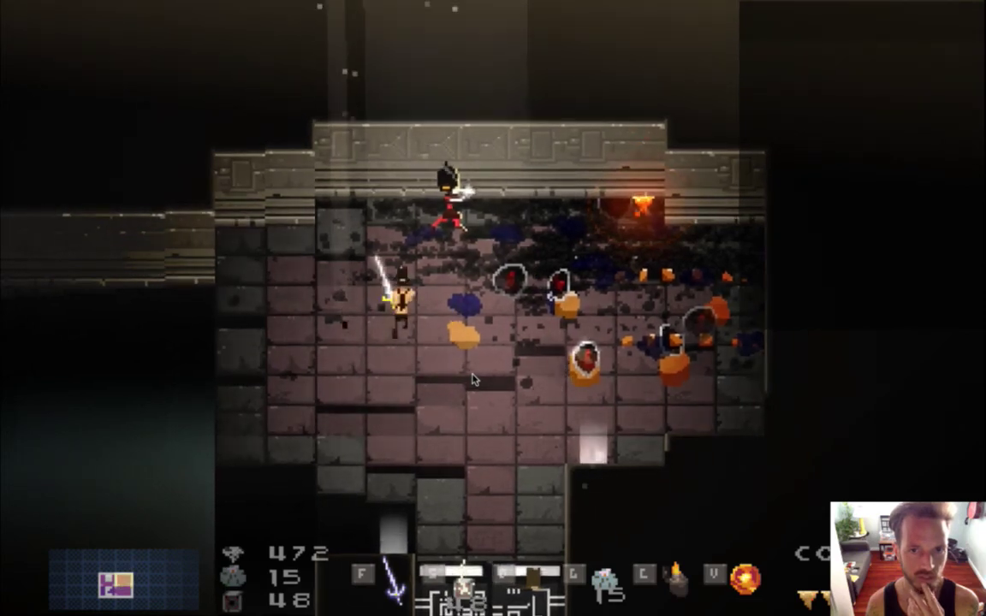
pyautogui.press('Right')
pyautogui.press('Down')
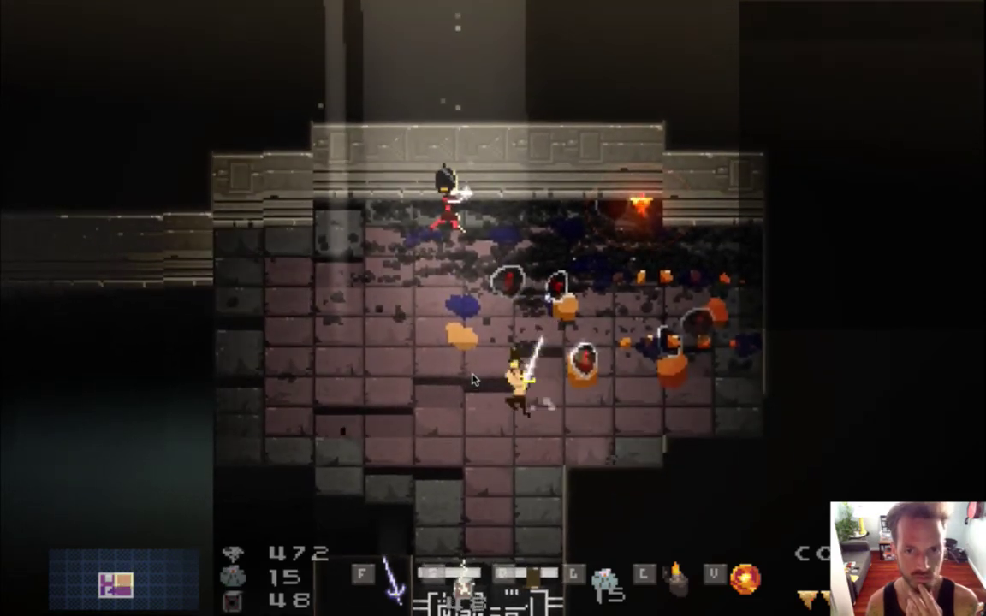
# Leave the boss room southward and cross the pillared room west toward the starting room, checking the area edges.
pyautogui.press('Left')
pyautogui.press('Down')
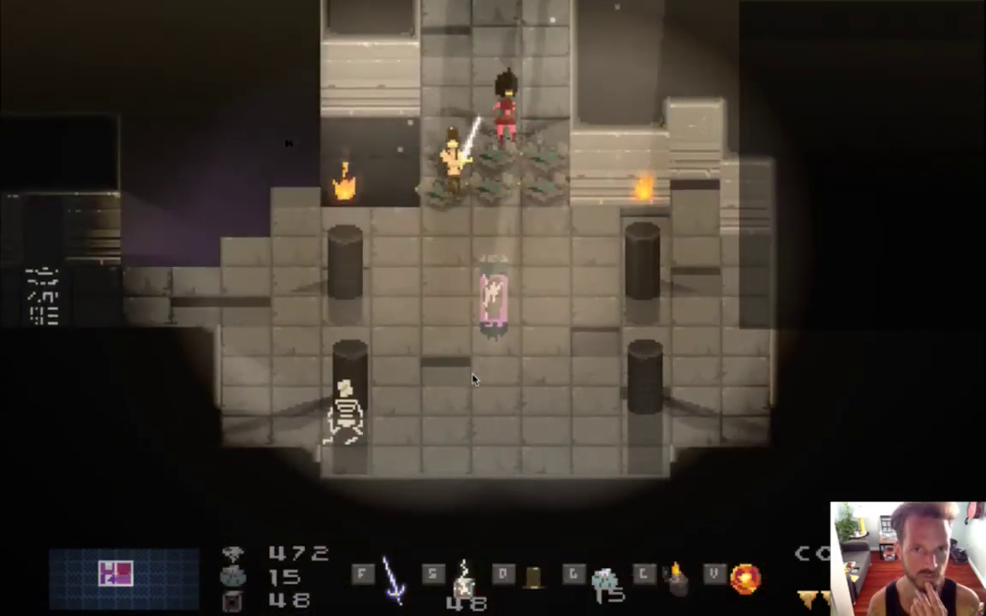
pyautogui.press('Left')
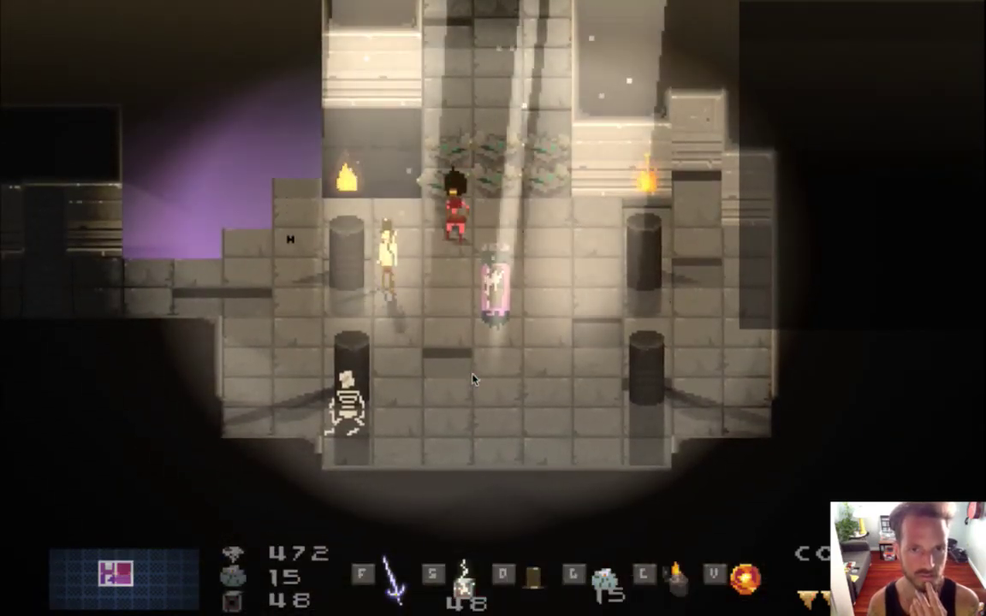
pyautogui.press('Left')
pyautogui.press('Down')
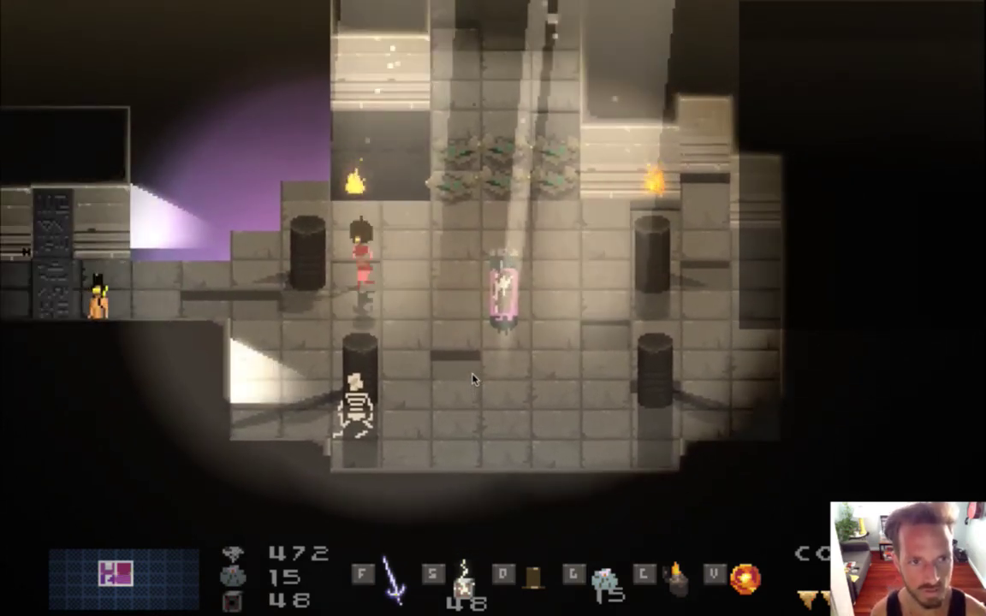
pyautogui.press('Left')
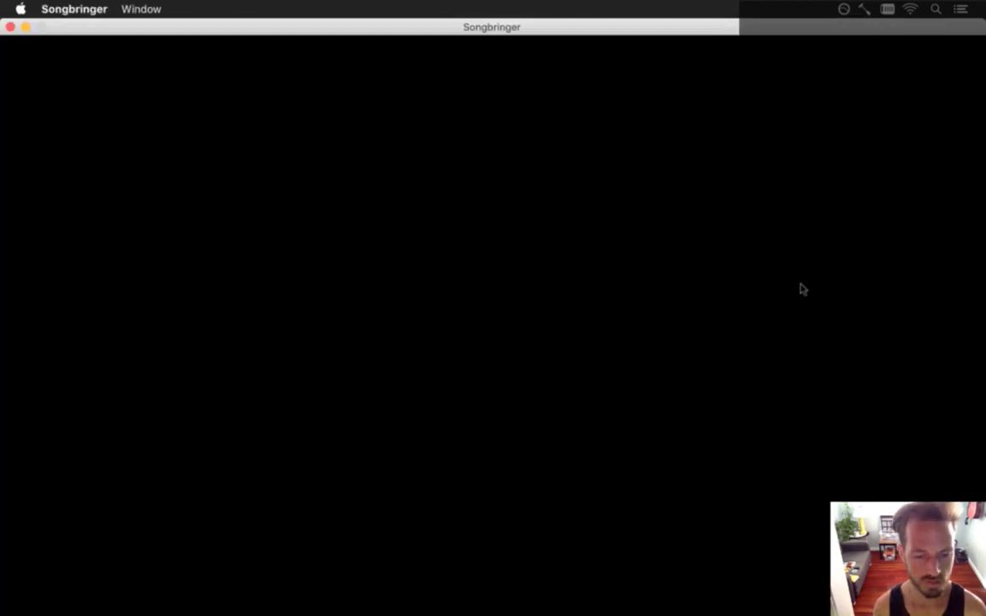
# In the relaunched game, walk north from the starting room and back to check the outer walls.
pyautogui.press('Right')
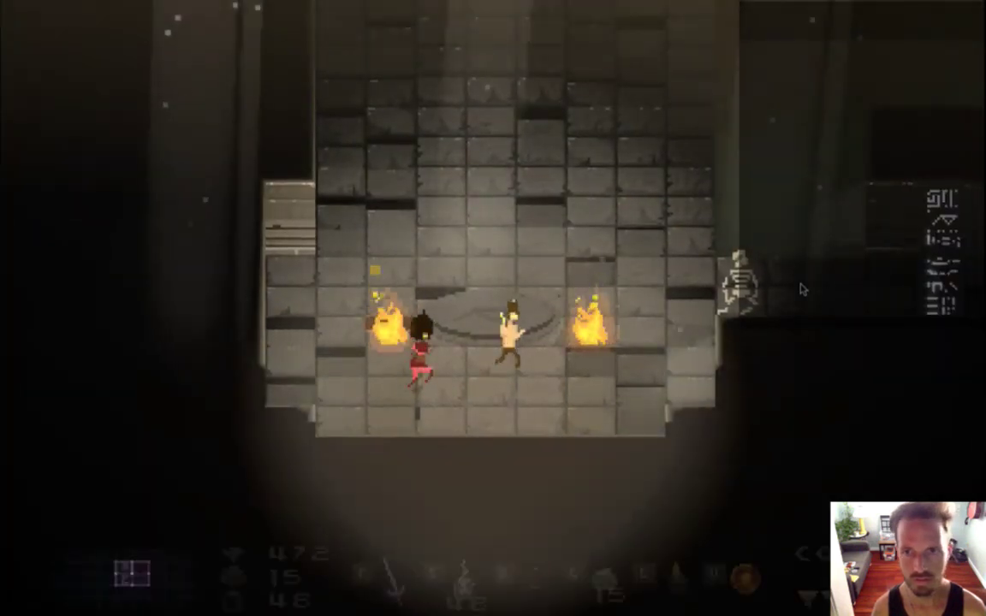
pyautogui.press('Up')
pyautogui.press('Up')
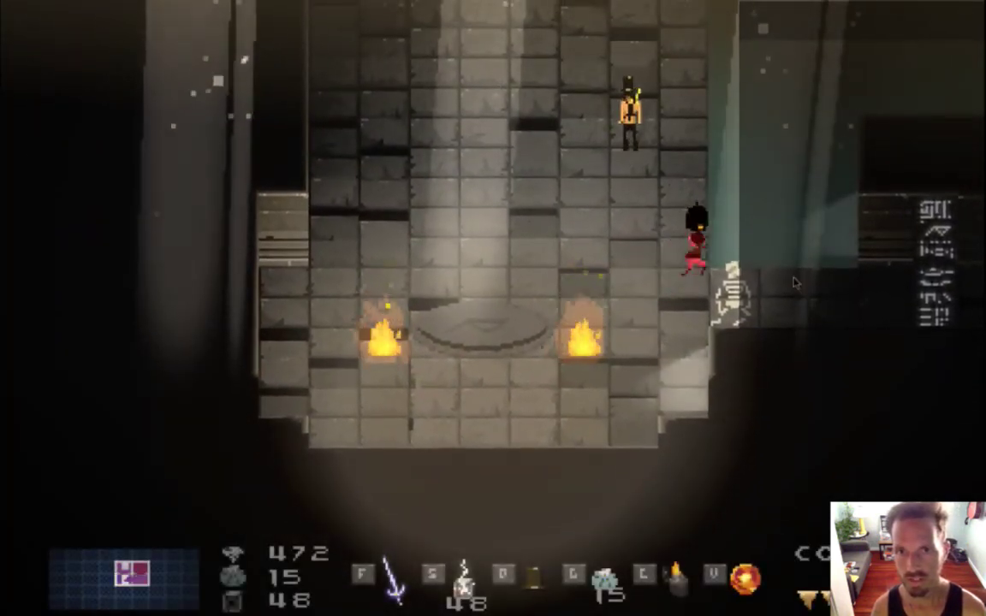
pyautogui.press('Left')
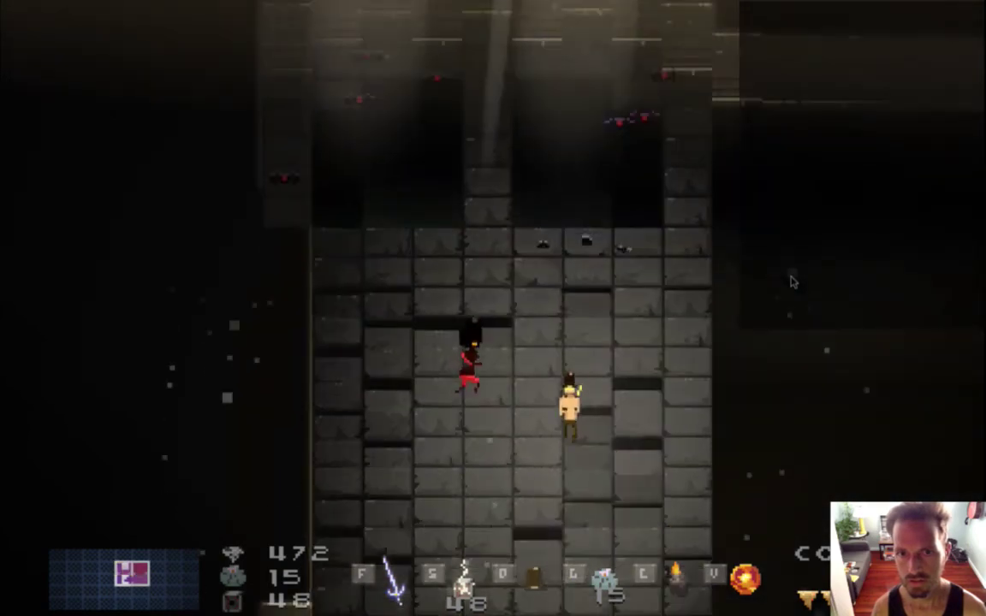
pyautogui.press('Down')
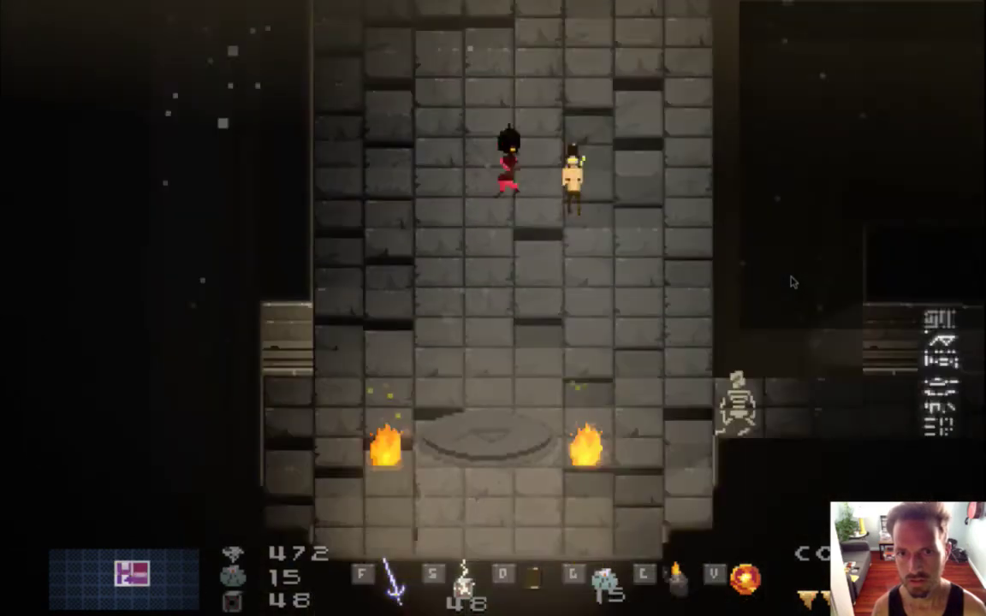
# Walk east from the starting room to the capsule room, then north into the purple-floored room, examining the outer walls.
pyautogui.press('Right')
pyautogui.press('Right')
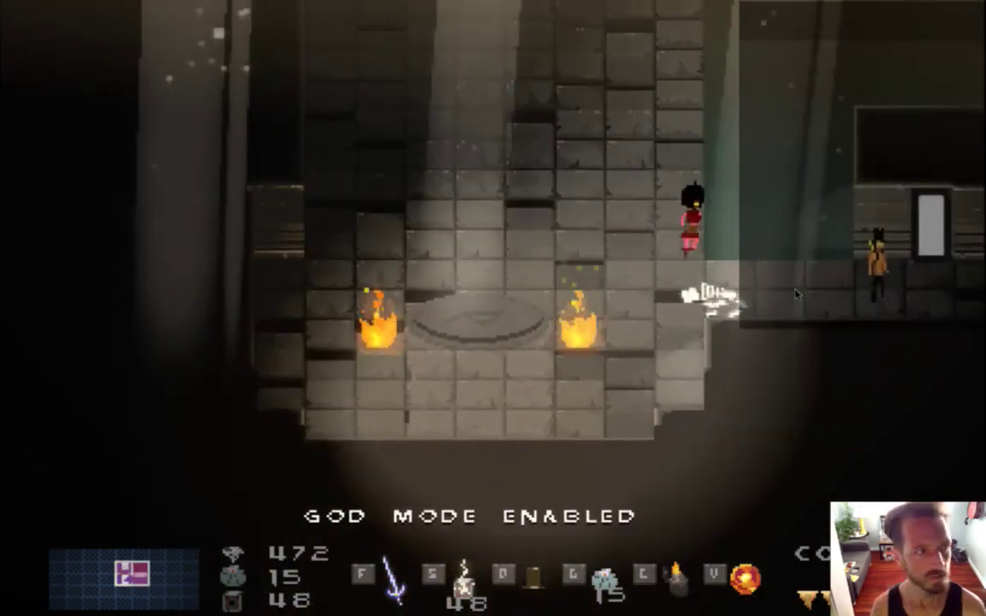
pyautogui.press('Right')
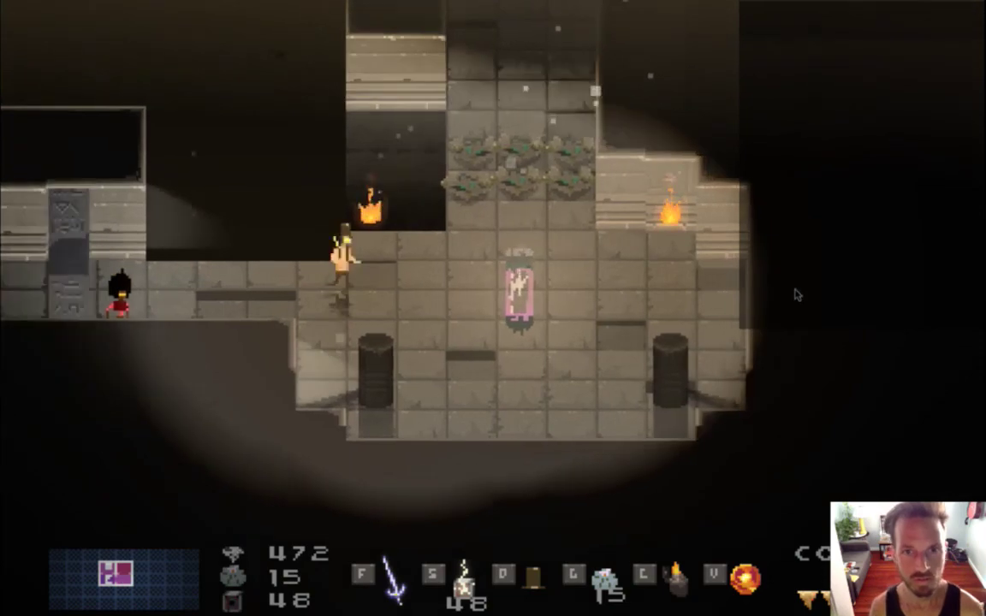
pyautogui.press('Up')
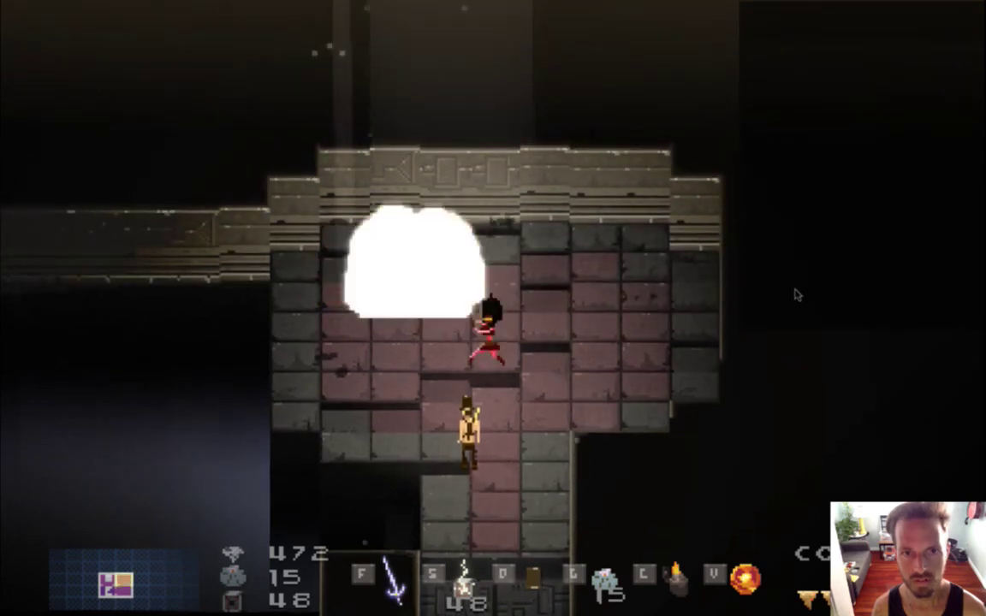
pyautogui.press('Left')
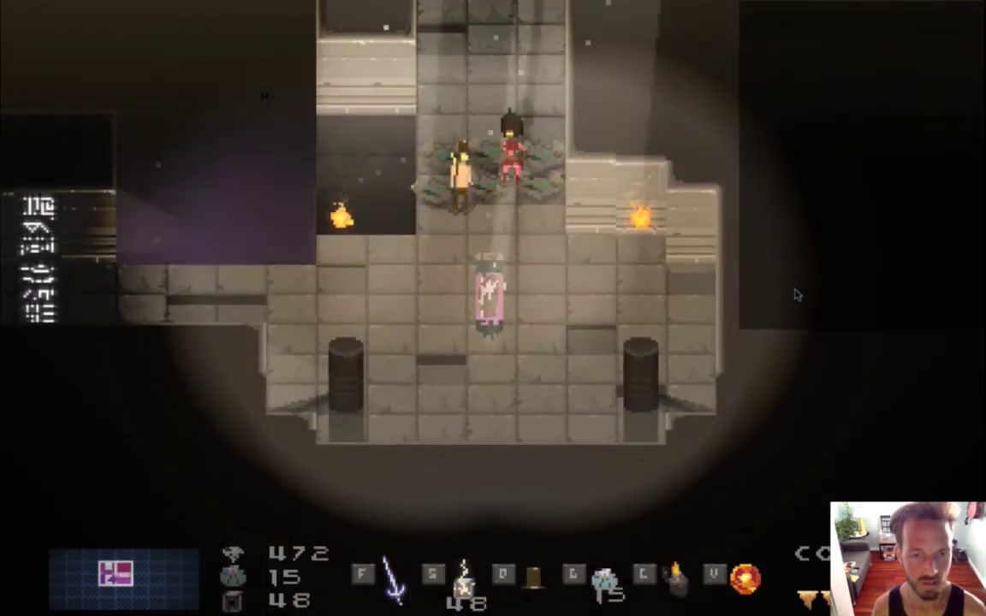
# Circle the west side of the capsule room and return west to the starting room, checking the area edges.
pyautogui.press('Down')
pyautogui.press('Down')
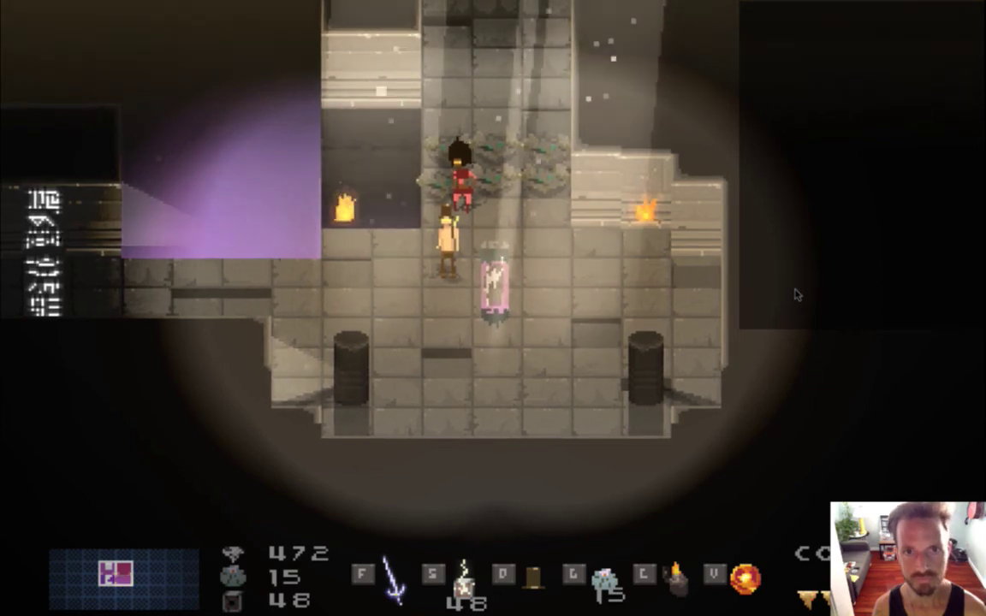
pyautogui.press('Down')
pyautogui.press('Down')
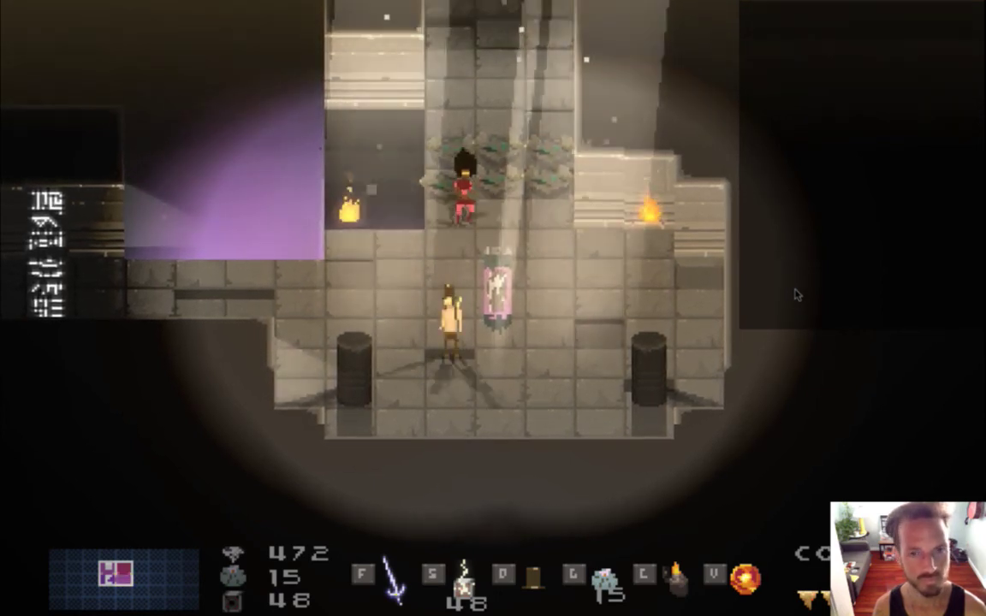
pyautogui.press('Left')
pyautogui.press('Left')
pyautogui.press('Up')
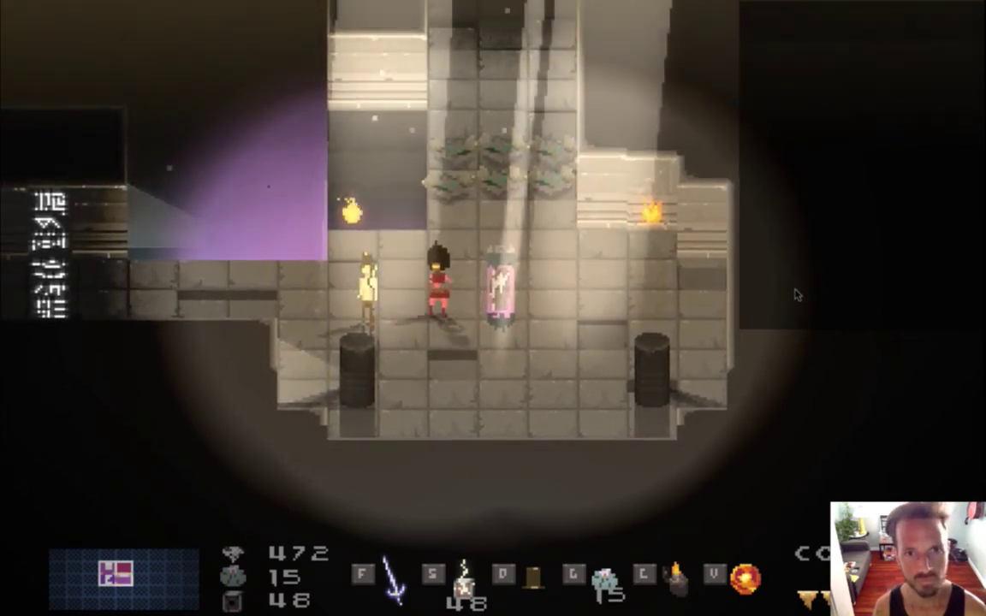
pyautogui.press('Left')
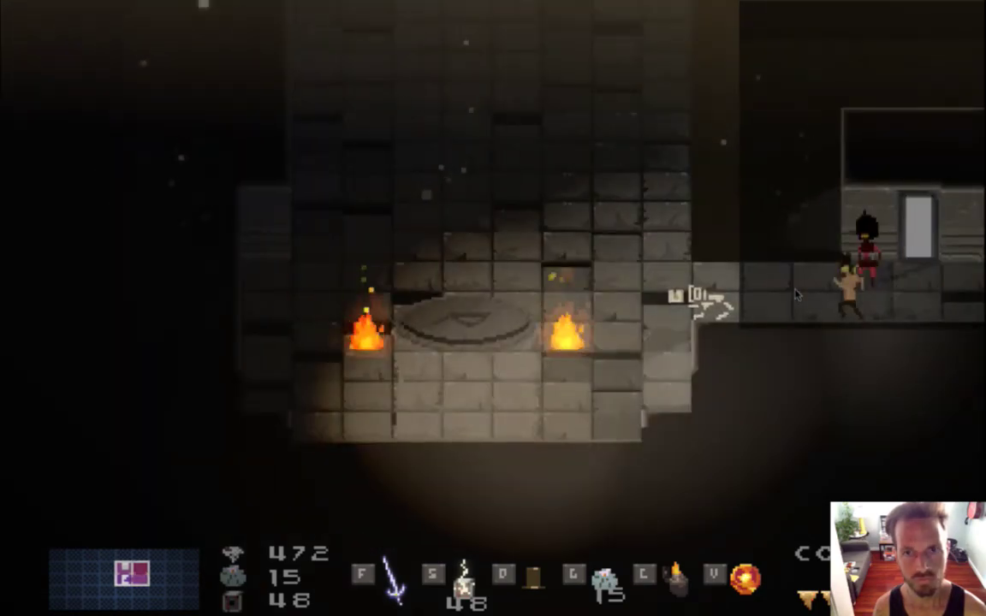
pyautogui.press('Left')
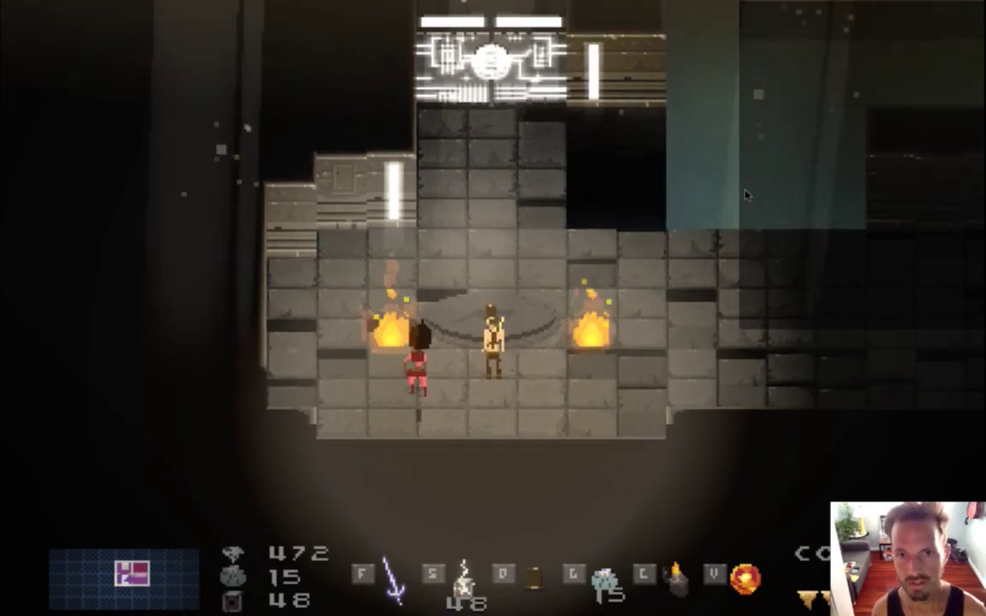
# Inspect the relaunched tower's starting room, then pass through its north door into the cloaked foes' room and retreat.
pyautogui.press('Right')
pyautogui.press('Up')
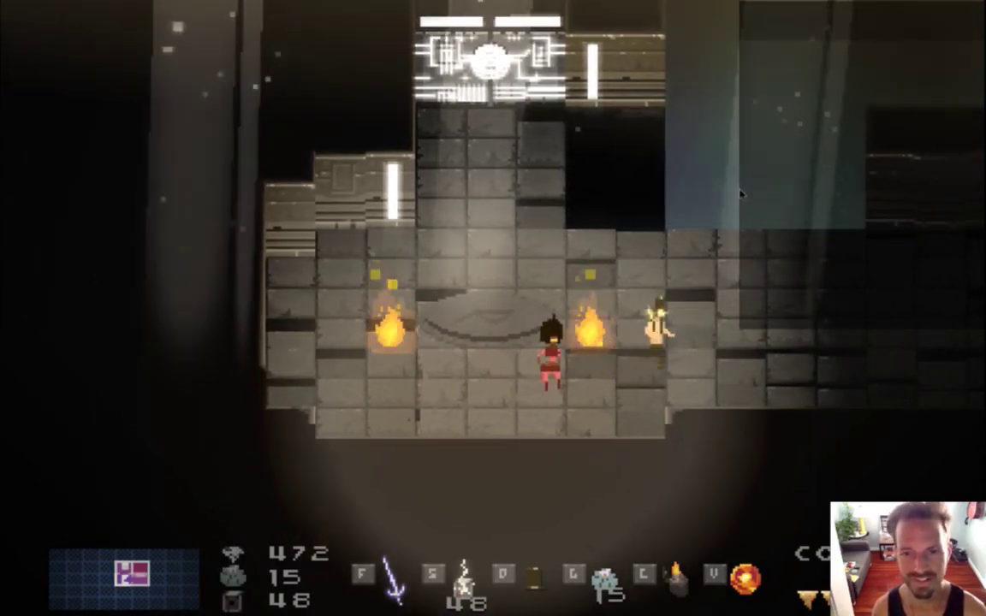
pyautogui.press('Left')
pyautogui.press('Left')
pyautogui.press('Up')
pyautogui.press('Right')
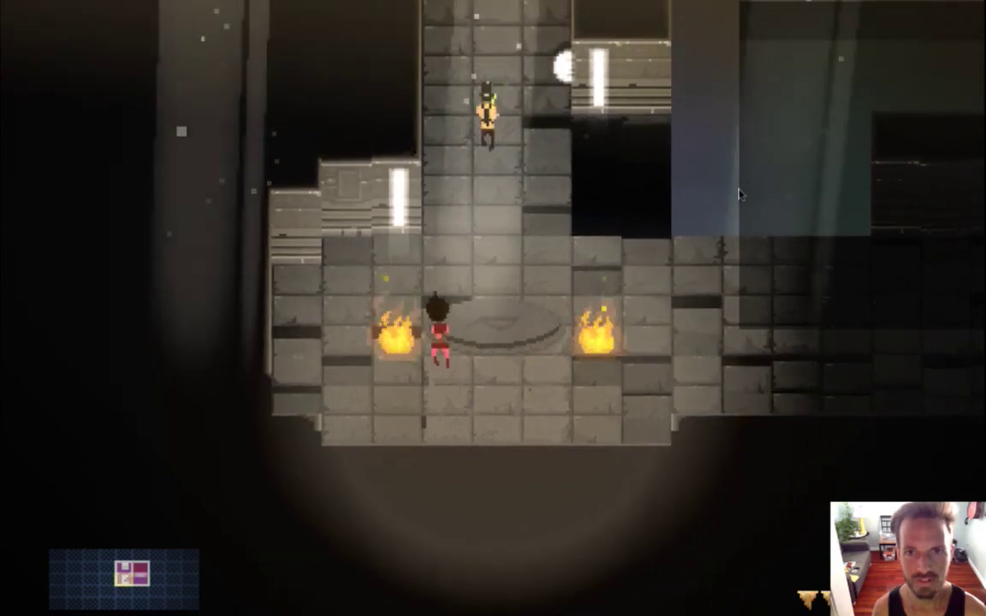
pyautogui.press('Up')
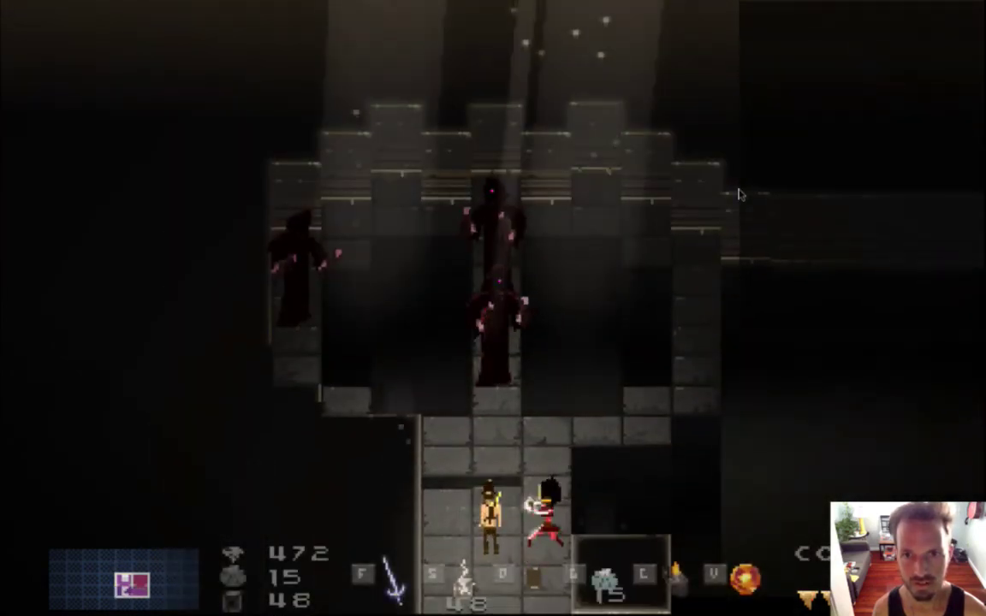
pyautogui.press('Down')
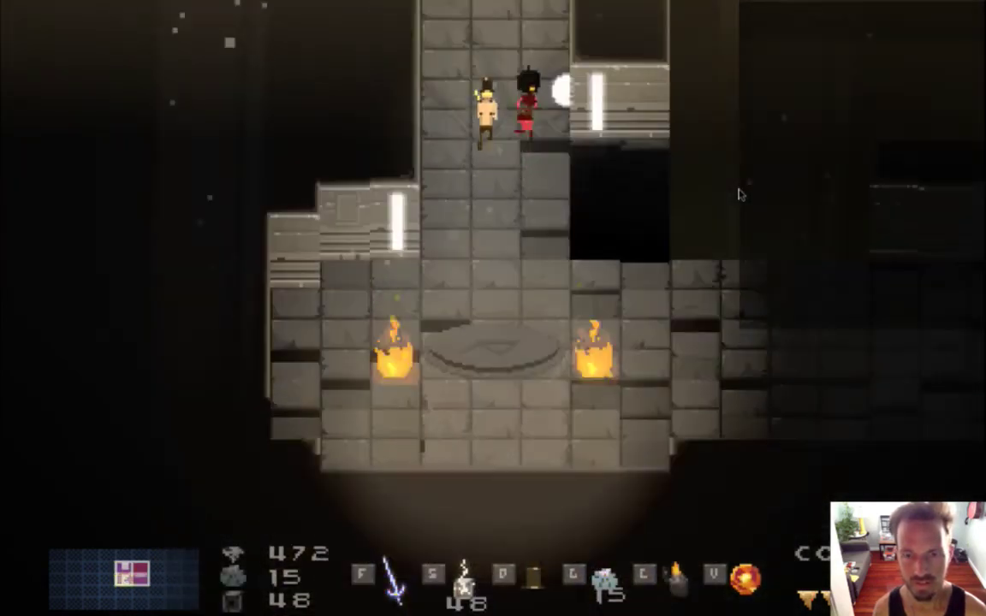
# Cross the starting room's wide eastern opening into the capsule room to check its walls and foes.
pyautogui.press('Down')
pyautogui.press('Right')
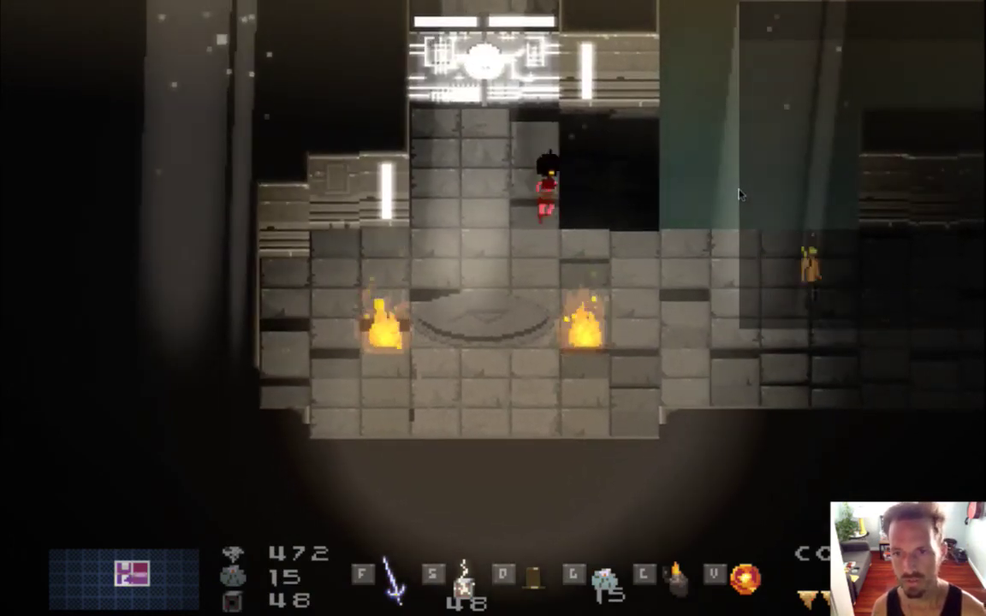
pyautogui.press('Down')
pyautogui.press('Right')
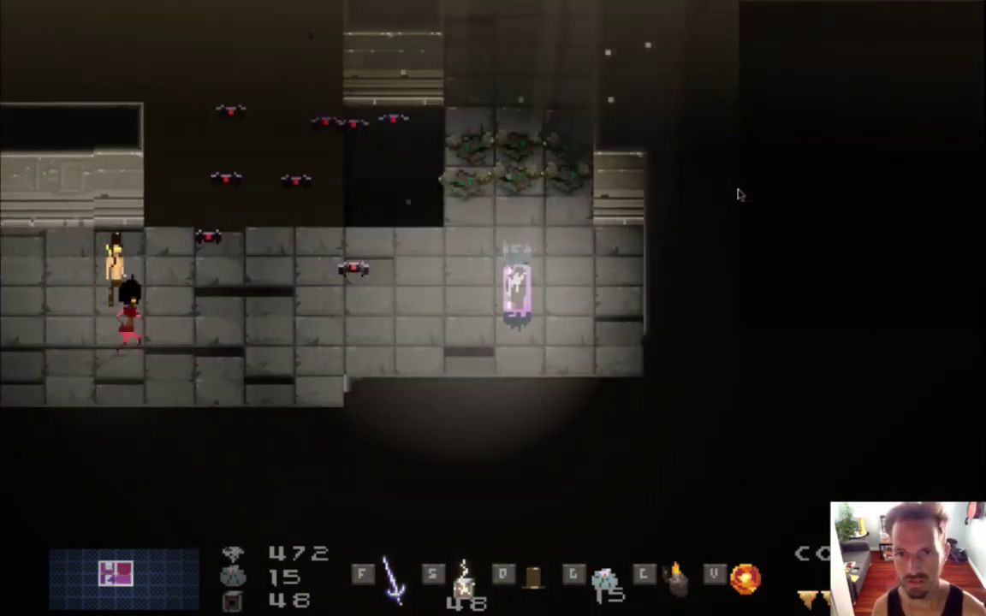
# Quit the game and bring up Foes.txt beside the convertWalls() code in Xcode.
pyautogui.press('super+q')
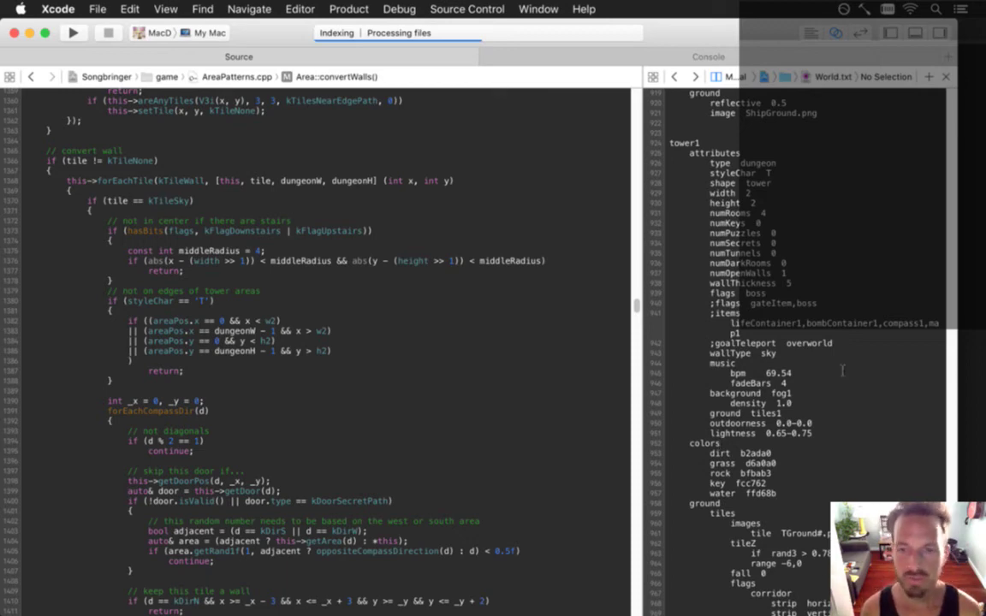
pyautogui.press('ctrl+super+Left')
pyautogui.press('ctrl+super+Left')
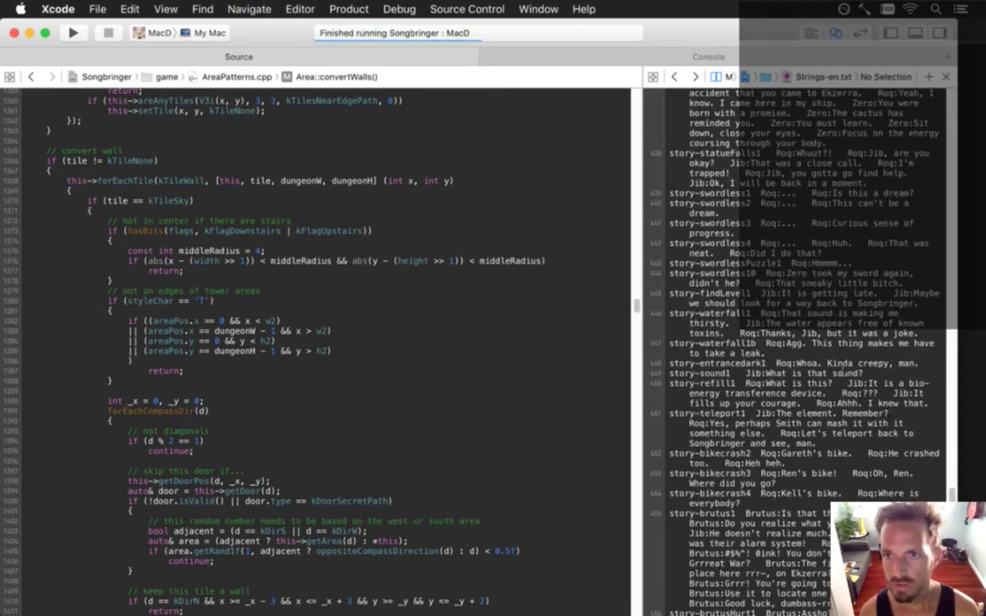
pyautogui.press('ctrl+super+Right')
pyautogui.press('ctrl+super+Right')
pyautogui.press('ctrl+super+Left')
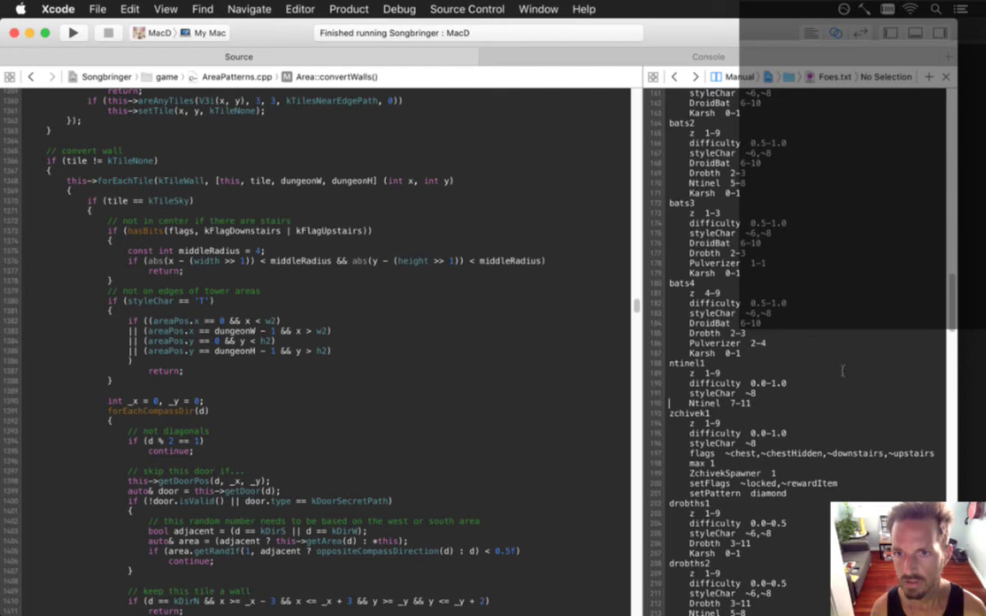
# Search Foes.txt from its beginning for ~8 to find the style exclusions.
pyautogui.press('super+Up')
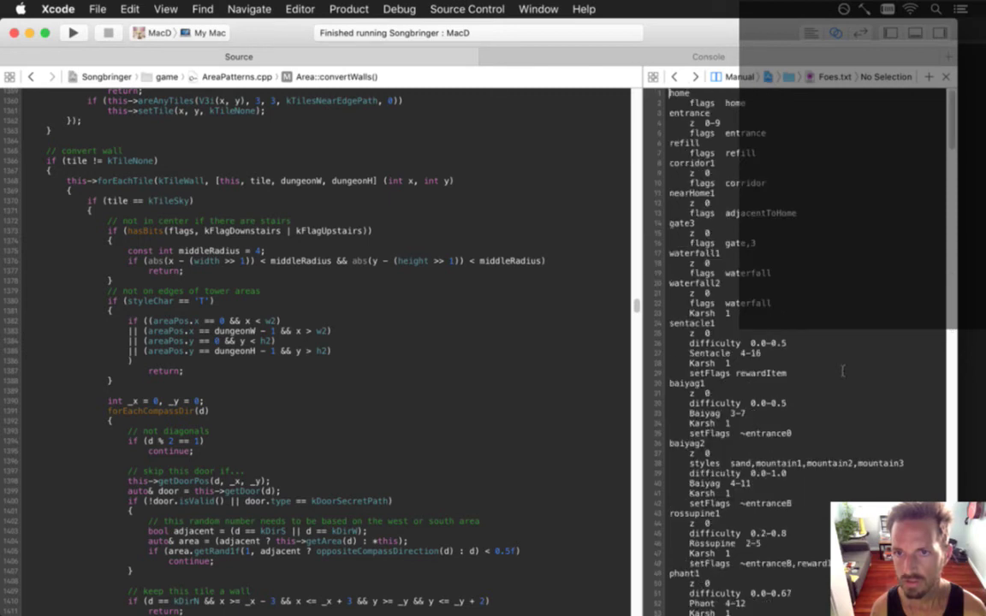
pyautogui.press('alt+super+f')
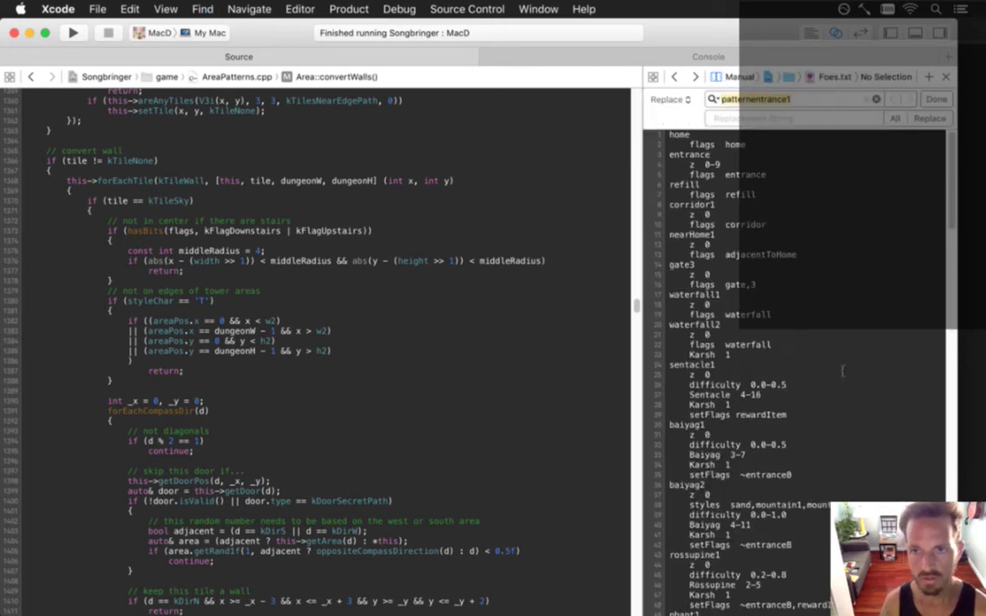
pyautogui.write(',~')
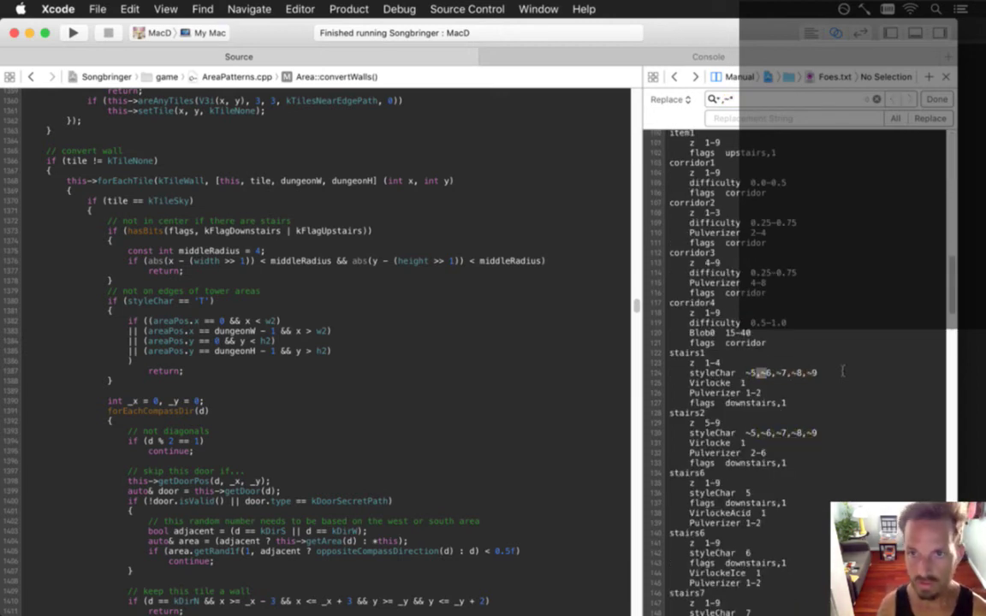
pyautogui.write('8')
pyautogui.press('Left')
pyautogui.press('Left')
pyautogui.press('BackSpace')
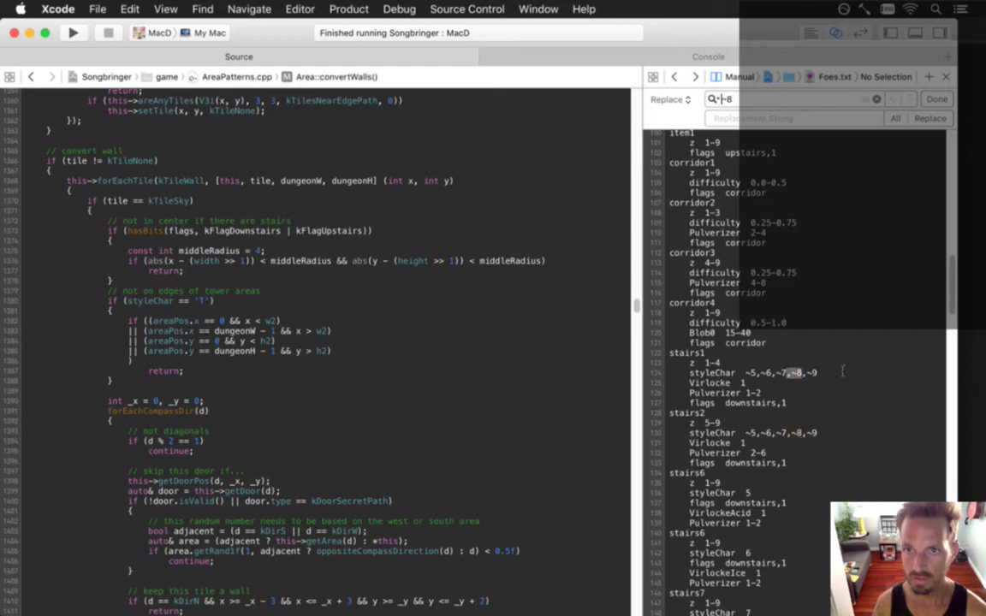
pyautogui.press('Tab')
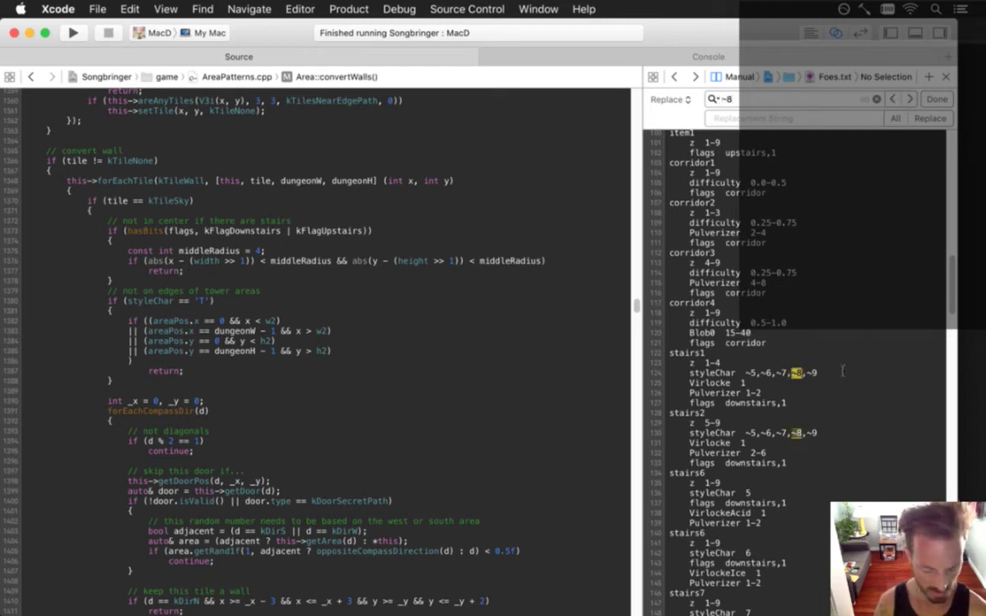
pyautogui.write('~8')
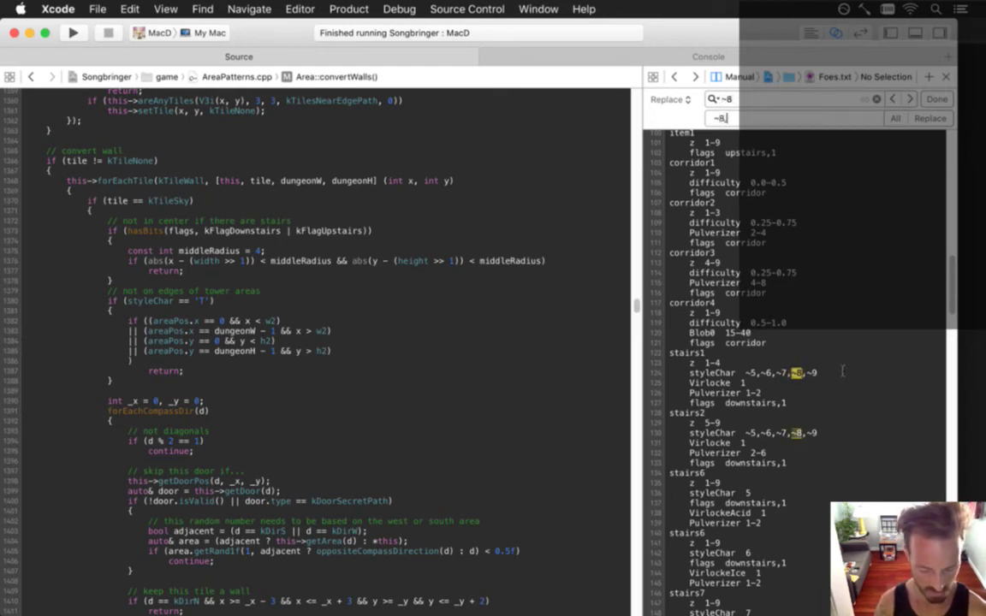
pyautogui.write(',~T')
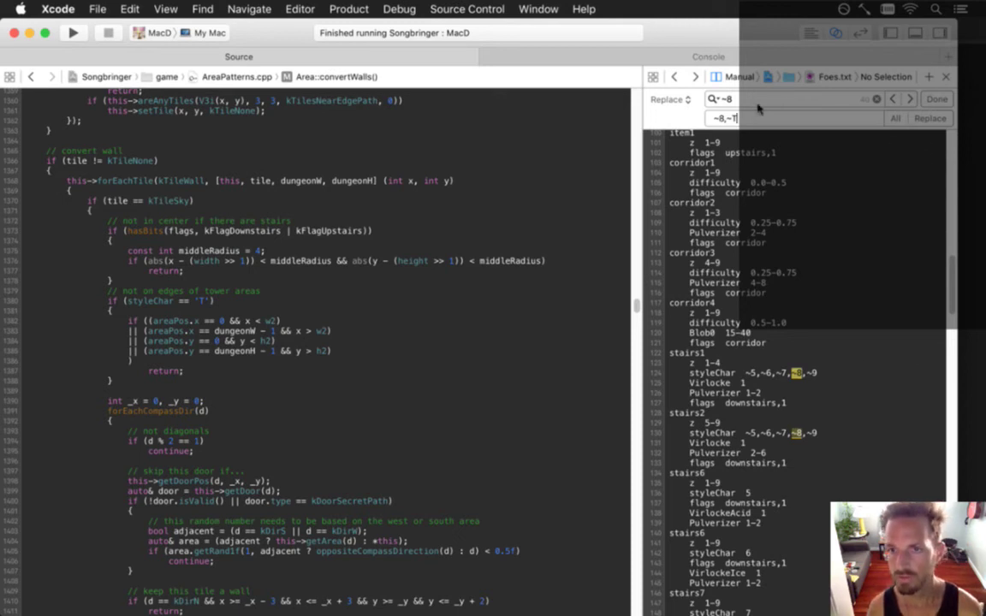
pyautogui.click(820, 226)
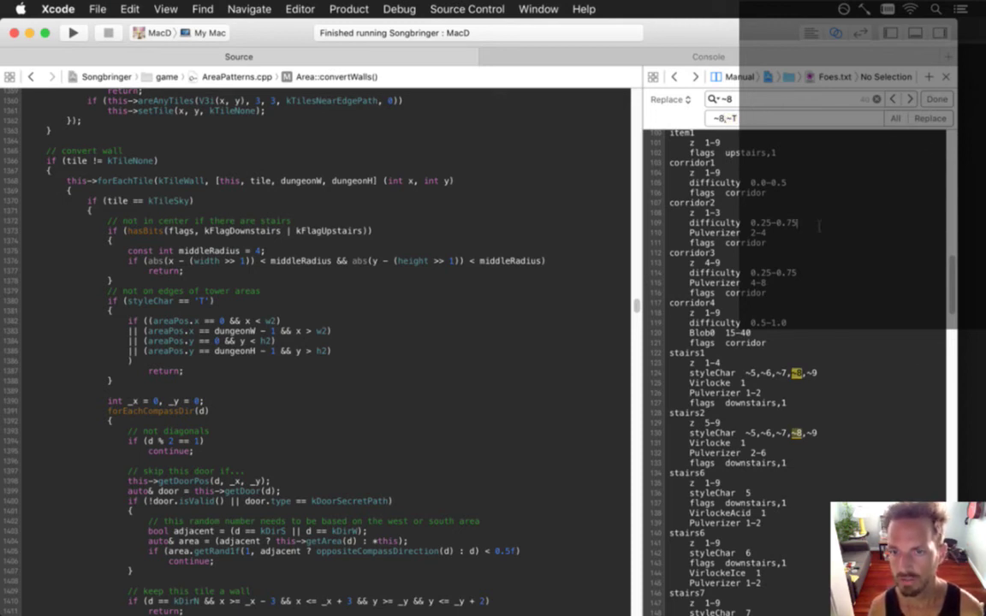
pyautogui.press('Escape')
# Append ,~T to the styleChar line of the stairs1 group.
pyautogui.press('super+g')
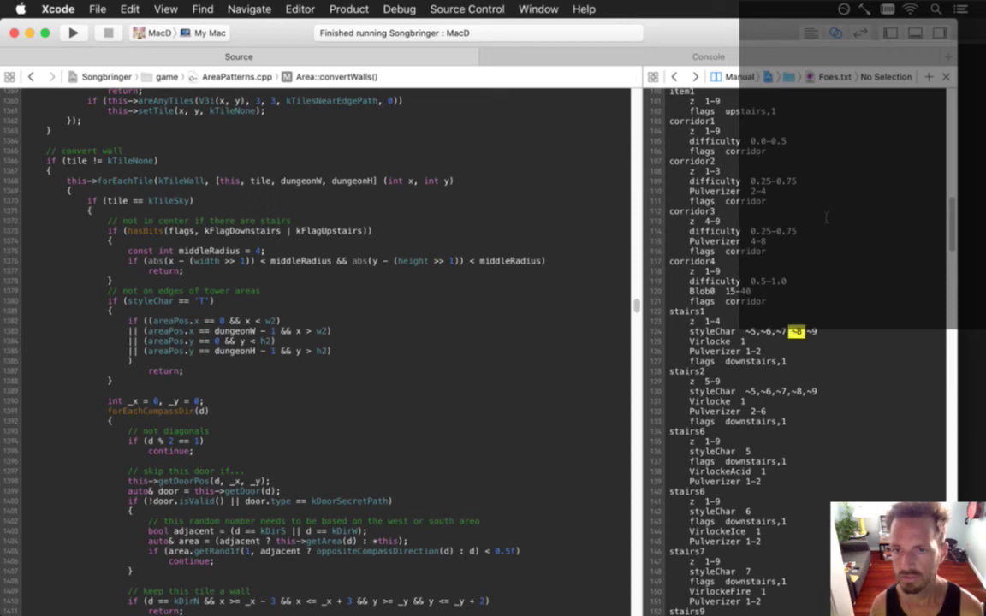
pyautogui.press('Right')
pyautogui.press('super+Right')
pyautogui.write(',~T')
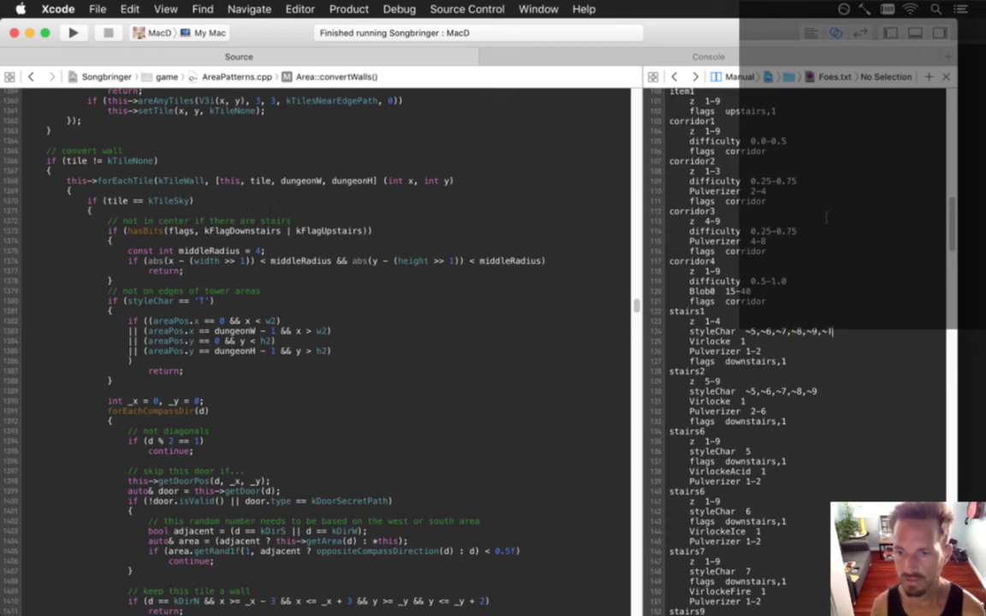
# Extend the stairs2 group's styleChar list with ,~T.
pyautogui.press('super+g')
pyautogui.press('Down')
pyautogui.press('Right')
pyautogui.press('Up')
pyautogui.press('Up')
pyautogui.press('super+Right')
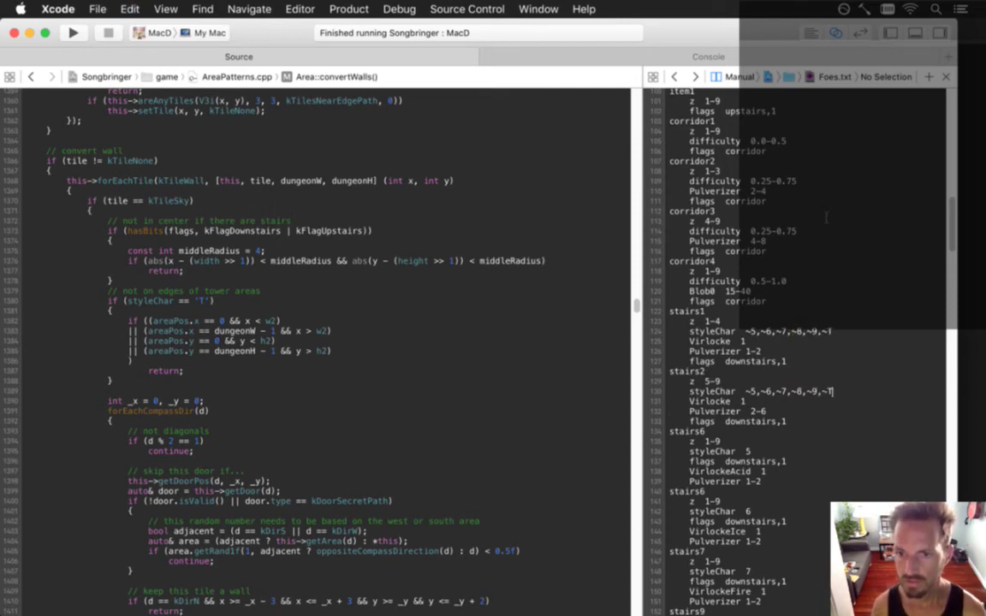
# Append ,~T to the styleChar lines of the bats1 and bats2 groups and save Foes.txt.
pyautogui.press('cmd+g')
pyautogui.press('Right')
pyautogui.write(',~1')
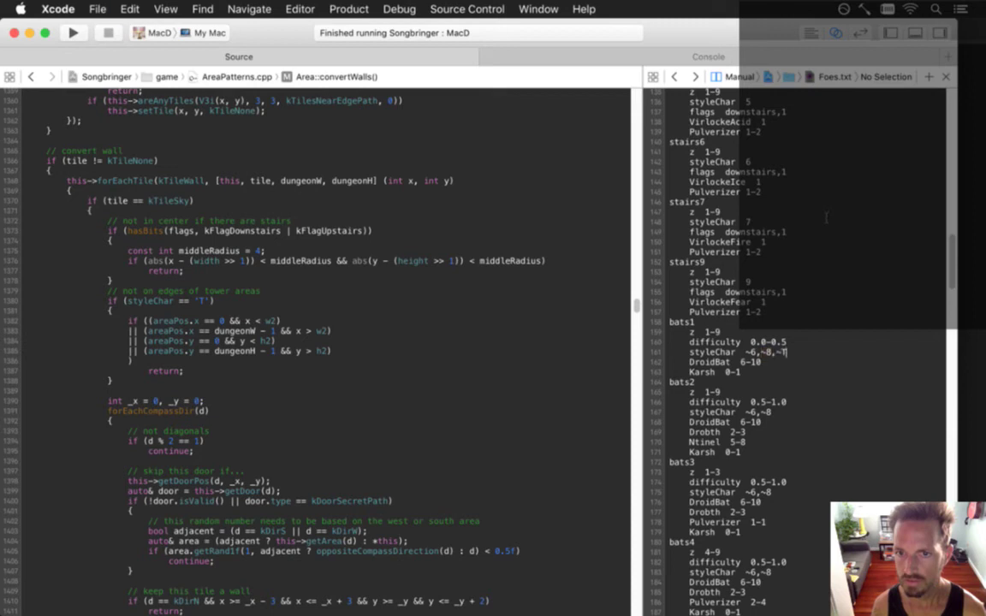
pyautogui.press('super+g')
pyautogui.press('Right')
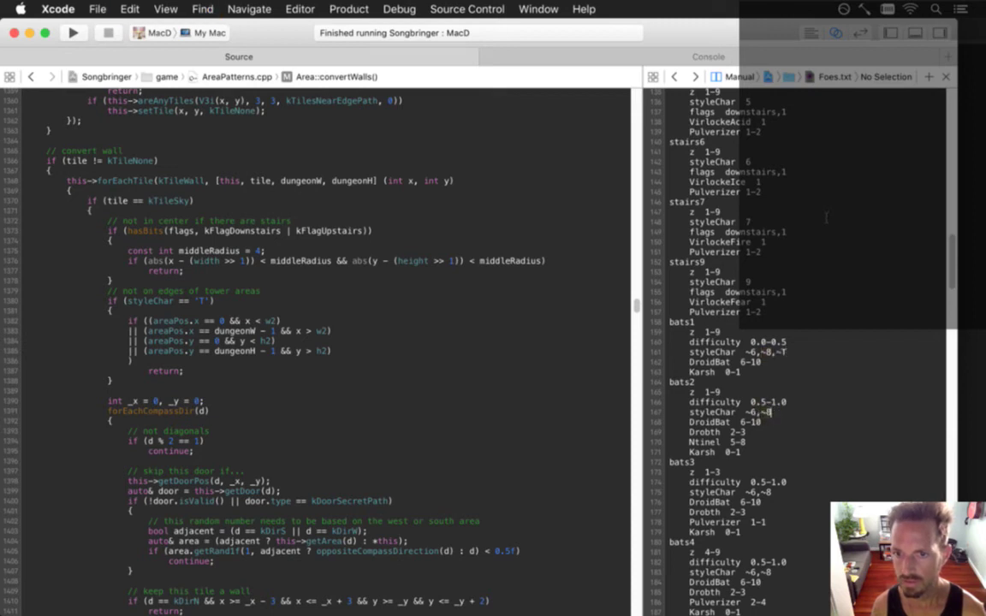
pyautogui.write(',~T')
pyautogui.press('super+s')
# Append ,~T to the styleChar lines of the bats3 and bats4 groups.
pyautogui.press('super+g')
pyautogui.press('Right')
pyautogui.write(',~T')
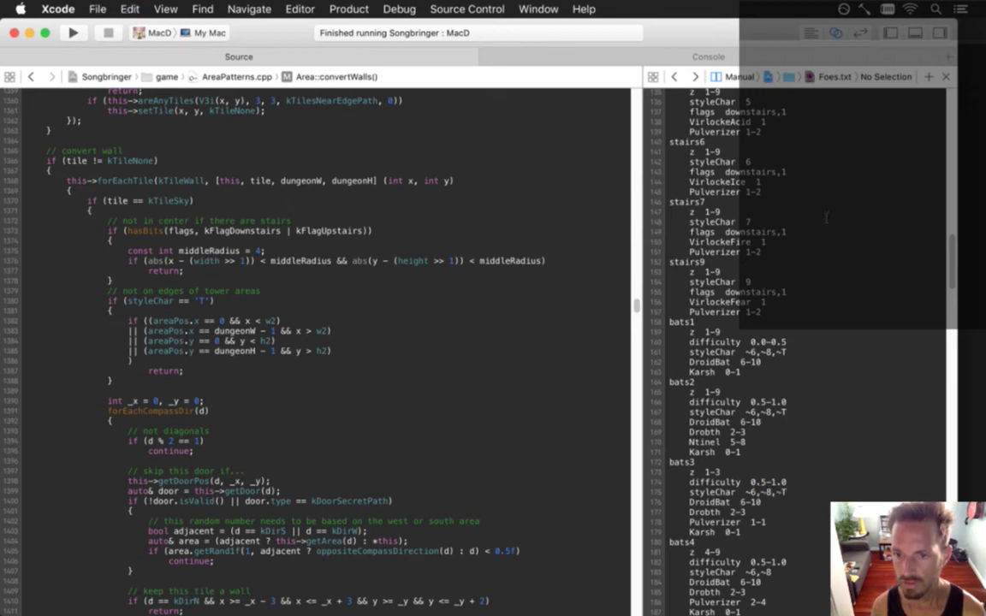
pyautogui.press('super+g')
pyautogui.press('Right')
pyautogui.write(',~T')
# Append ,~T to the styleChar lines of ntinel1 and zchivek1, then review the earlier groups in the file.
pyautogui.press('super+g')
pyautogui.press('Right')
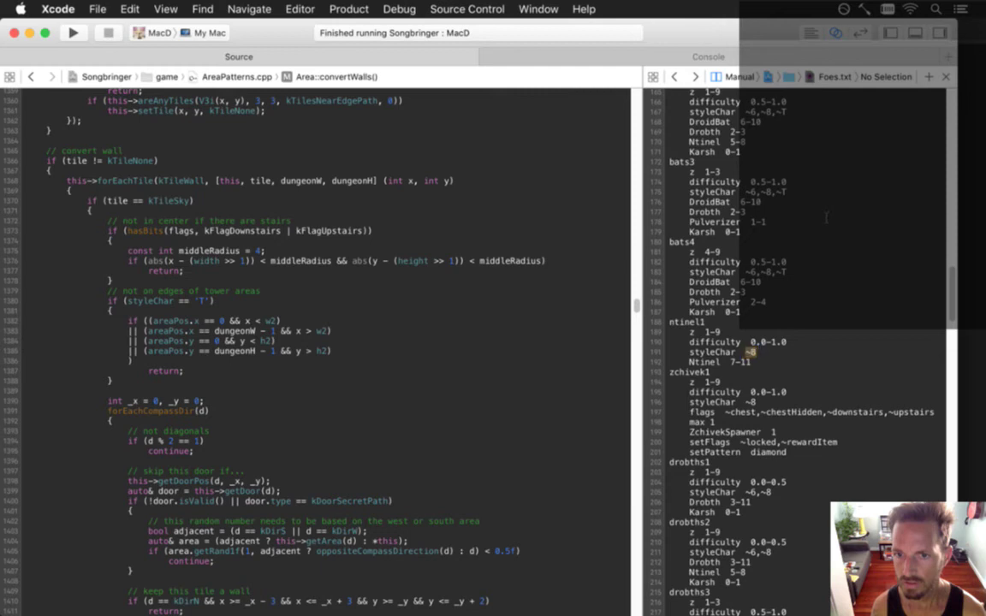
pyautogui.write(',~T')
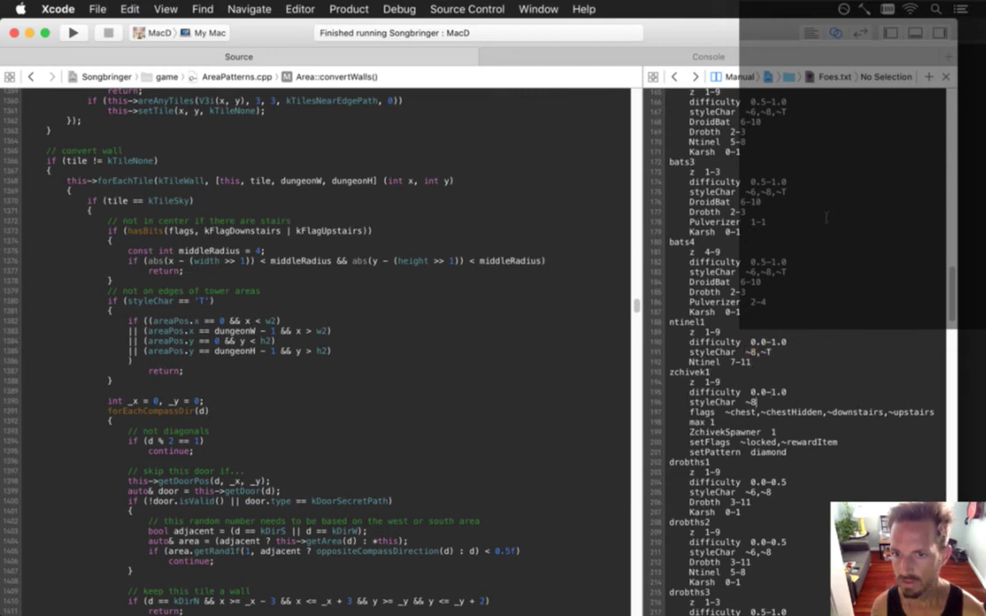
pyautogui.press('super+g')
pyautogui.press('Right')
pyautogui.write(',~T')
pyautogui.scroll(5, 826, 218)
pyautogui.scroll(10, 826, 217)
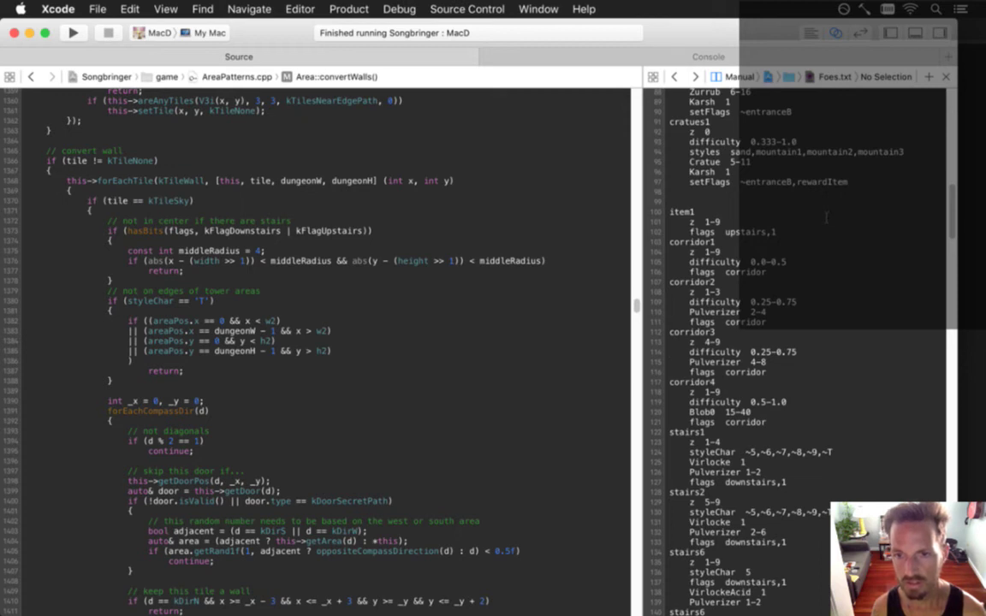
# Add a styleChar ~T line to the corridor4 group below its difficulty in Foes.txt and save the file.
pyautogui.press('Up')
pyautogui.press('Up')
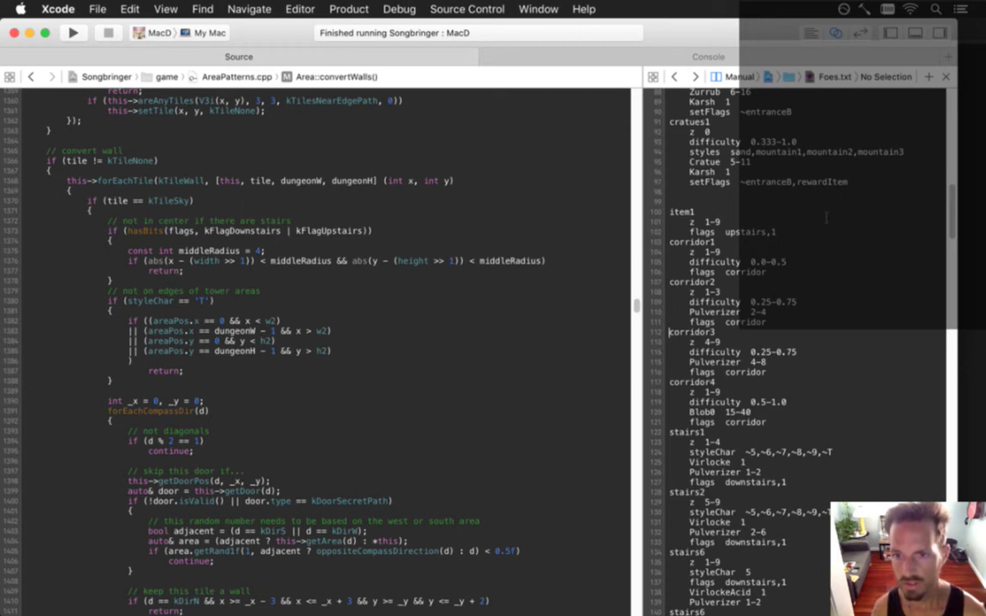
pyautogui.press('Down')
pyautogui.press('Down')
pyautogui.press('Down')
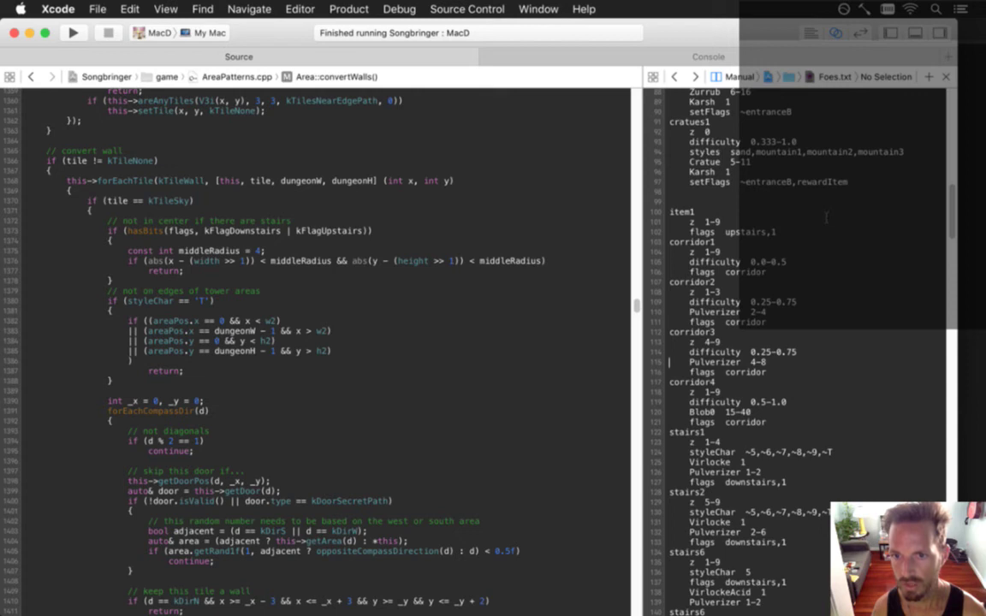
pyautogui.press('Down')
pyautogui.press('Down')
pyautogui.press('Down')
pyautogui.press('Down')
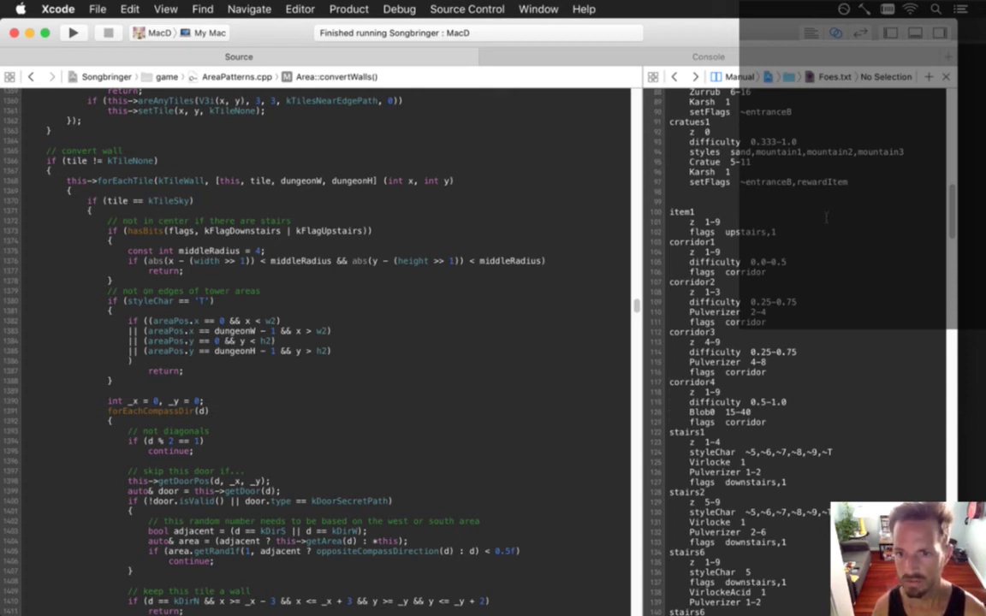
pyautogui.press('Left')
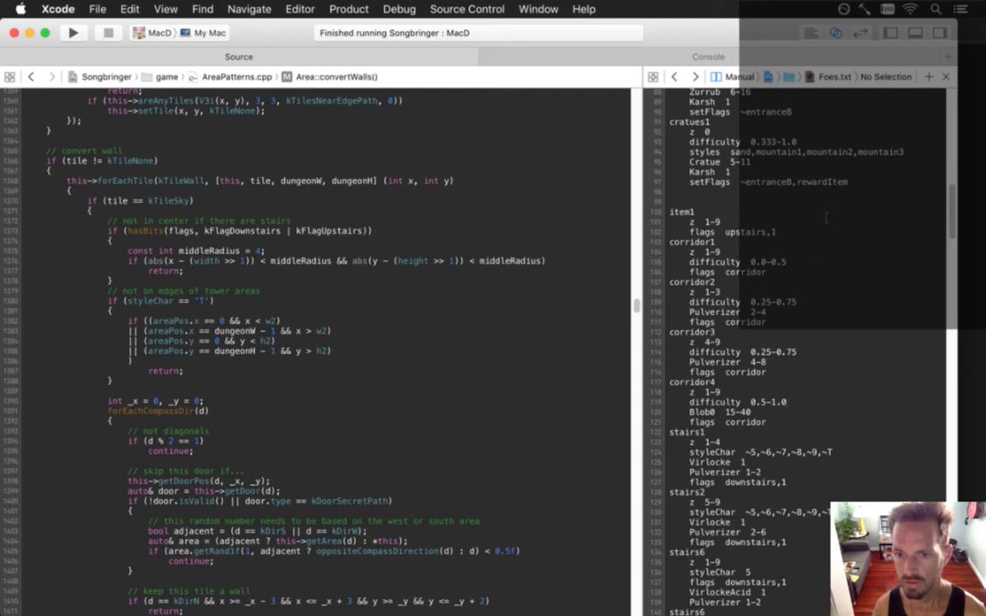
pyautogui.press('Return')
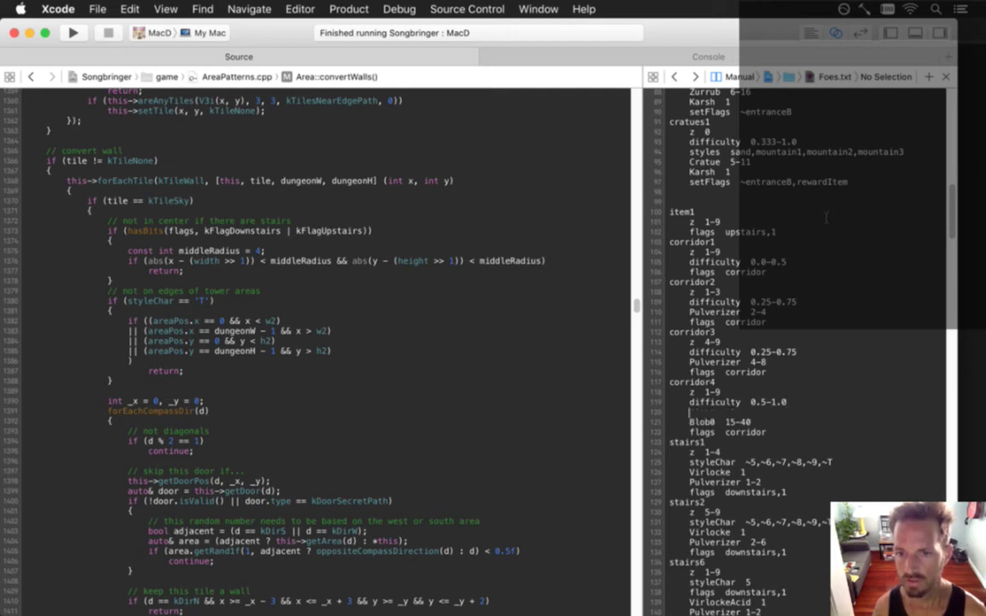
pyautogui.write('style')
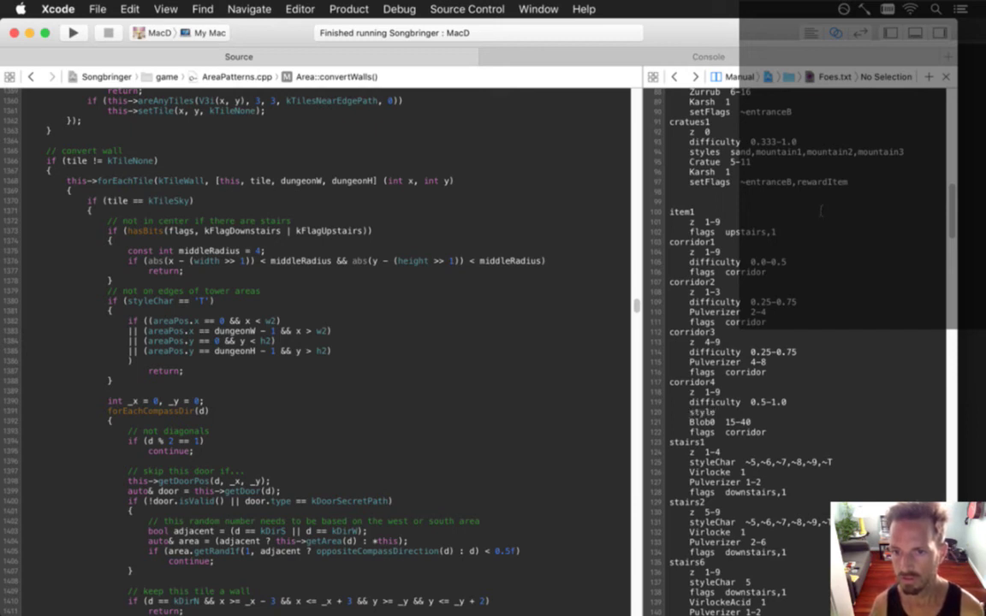
pyautogui.write('Char  ,~T')
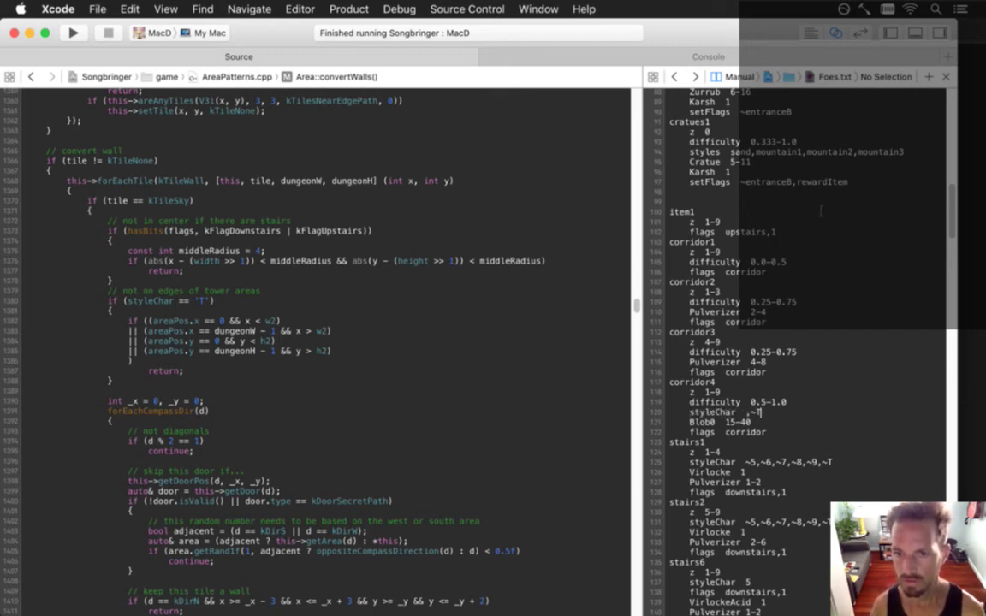
pyautogui.press('Left')
pyautogui.press('Left')
pyautogui.press('BackSpace')
pyautogui.press('super+s')
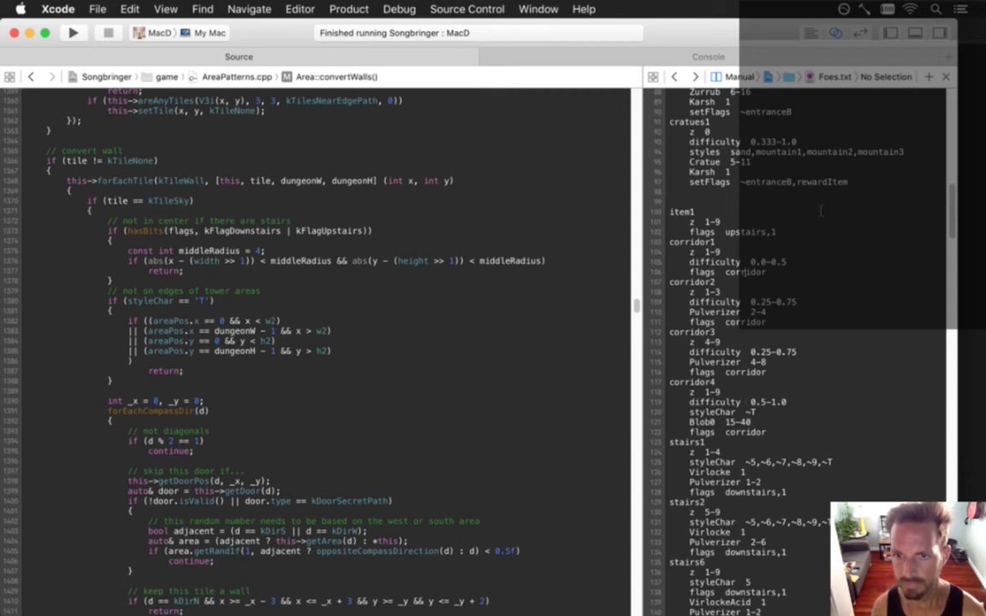
# Review the styleChar entries of the stairs groups in Foes.txt for tower style exclusions.
pyautogui.press('Down')
pyautogui.press('Down')
pyautogui.press('Down')
pyautogui.press('Down')
pyautogui.press('Down')
pyautogui.press('Down')
pyautogui.press('Down')
pyautogui.press('Down')
pyautogui.press('Down')
pyautogui.press('Down')
pyautogui.press('Down')
pyautogui.press('Down')
pyautogui.press('Down')
pyautogui.press('Down')
pyautogui.press('Down')
pyautogui.press('Down')
pyautogui.press('Down')
pyautogui.press('Down')
pyautogui.press('Down')
pyautogui.press('Down')
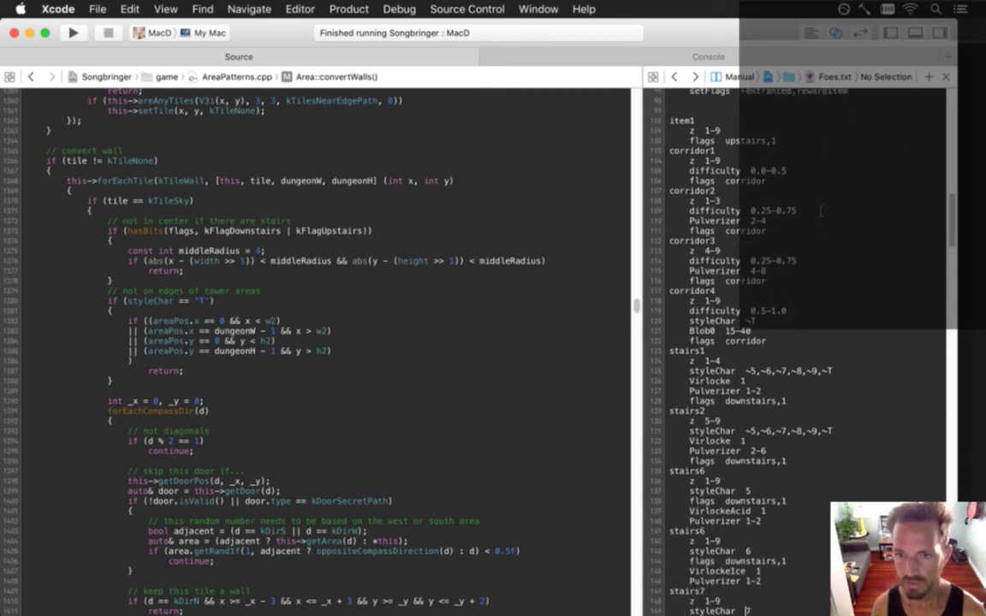
pyautogui.press('Down')
pyautogui.press('Down')
pyautogui.press('Down')
pyautogui.press('Down')
pyautogui.press('Down')
pyautogui.press('Down')
pyautogui.press('Down')
pyautogui.press('Down')
pyautogui.press('Down')
pyautogui.press('Down')
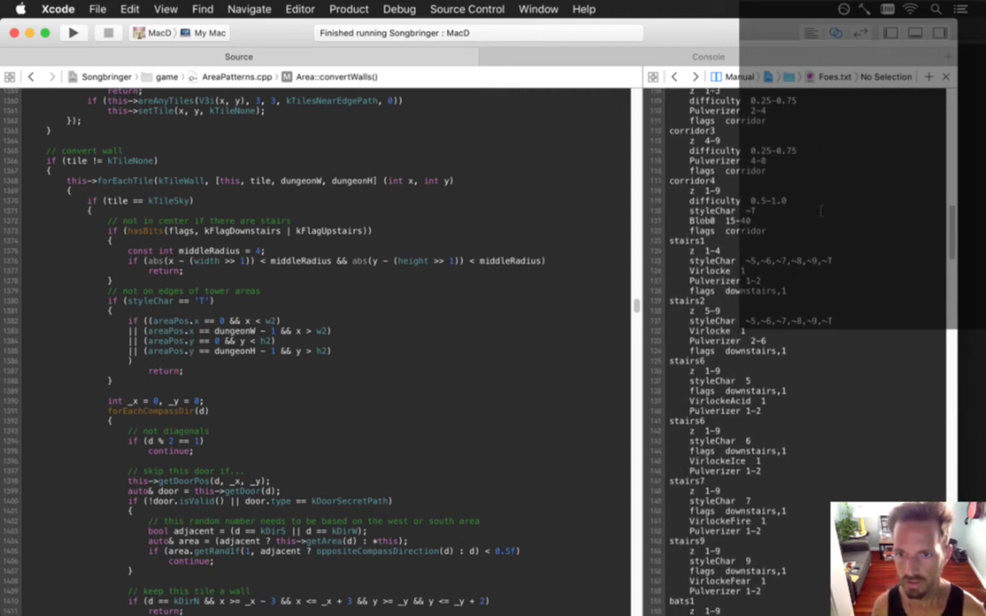
pyautogui.press('Up')
pyautogui.press('Up')
pyautogui.press('Up')
pyautogui.press('Up')
pyautogui.press('Up')
pyautogui.press('Up')
pyautogui.press('Up')
pyautogui.press('Up')
pyautogui.press('Up')
pyautogui.press('Up')
pyautogui.press('Up')
pyautogui.press('Up')
pyautogui.press('Up')
pyautogui.press('Up')
pyautogui.press('Up')
pyautogui.press('Up')
pyautogui.press('Up')
pyautogui.press('Up')
pyautogui.press('Up')
pyautogui.press('Up')
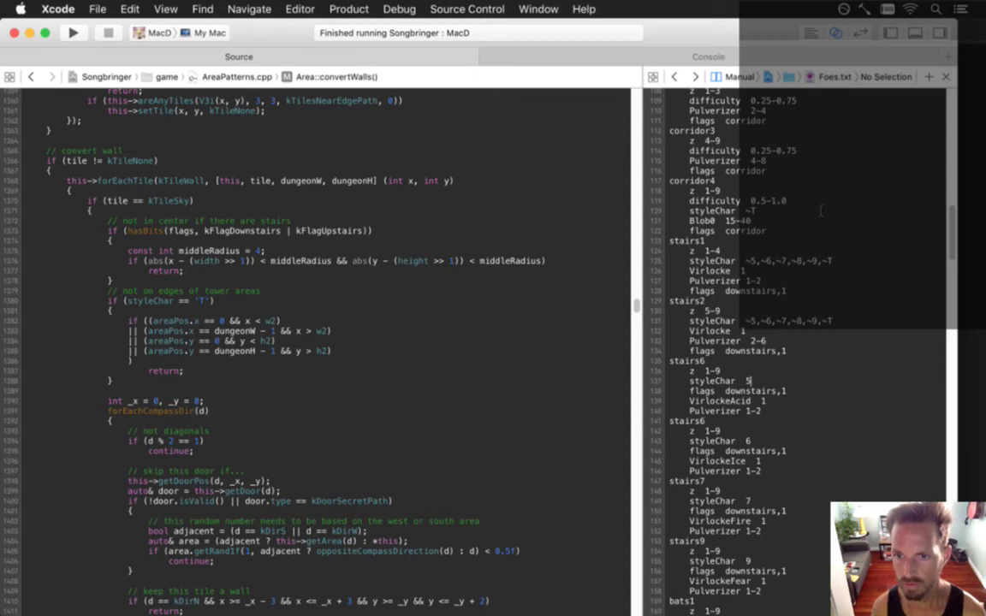
pyautogui.press('Down')
pyautogui.press('Down')
pyautogui.press('Down')
pyautogui.press('Down')
pyautogui.press('Down')
pyautogui.press('Down')
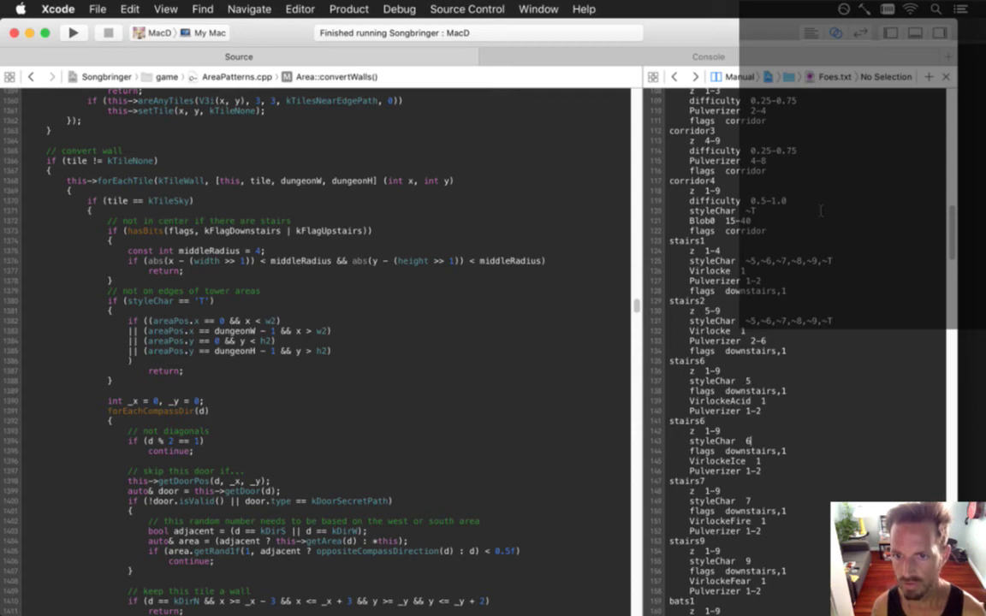
# Check the styleChar entries from the remaining stairs groups through bats, ntinel, zchivek and drobths to raaz1 for missing tower exclusions.
pyautogui.press('Down')
pyautogui.press('Down')
pyautogui.press('Down')
pyautogui.press('Down')
pyautogui.press('Down')
pyautogui.press('Down')
pyautogui.press('Down')
pyautogui.press('Down')
pyautogui.press('Down')
pyautogui.press('Down')
pyautogui.press('Down')
pyautogui.press('Down')
pyautogui.press('Down')
pyautogui.press('Down')
pyautogui.press('Down')
pyautogui.press('Down')
pyautogui.press('Down')
pyautogui.press('Down')
pyautogui.press('Down')
pyautogui.press('Down')
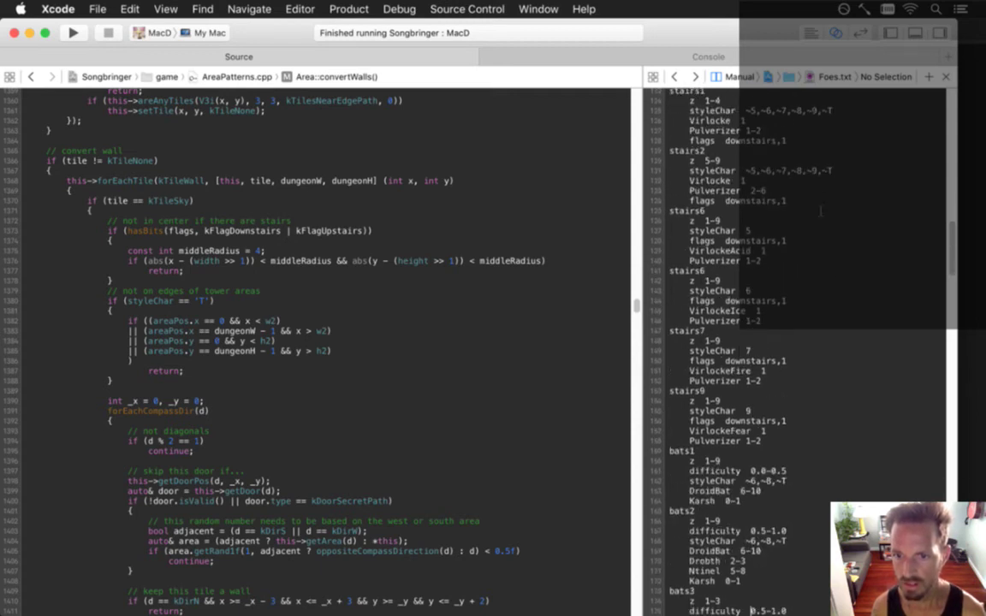
pyautogui.press('Down')
pyautogui.press('Down')
pyautogui.press('Down')
pyautogui.press('Down')
pyautogui.press('Down')
pyautogui.press('Down')
pyautogui.press('Down')
pyautogui.press('Down')
pyautogui.press('Down')
pyautogui.press('Down')
pyautogui.press('Down')
pyautogui.press('Down')
pyautogui.press('Down')
pyautogui.press('Down')
pyautogui.press('Down')
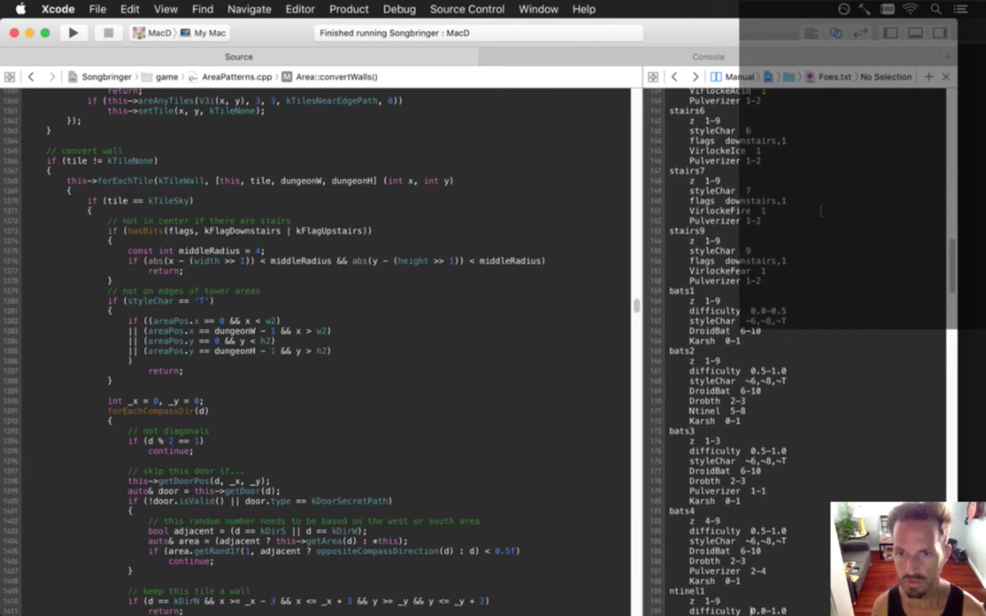
pyautogui.press('Down')
pyautogui.press('Down')
pyautogui.press('Down')
pyautogui.press('Down')
pyautogui.press('Down')
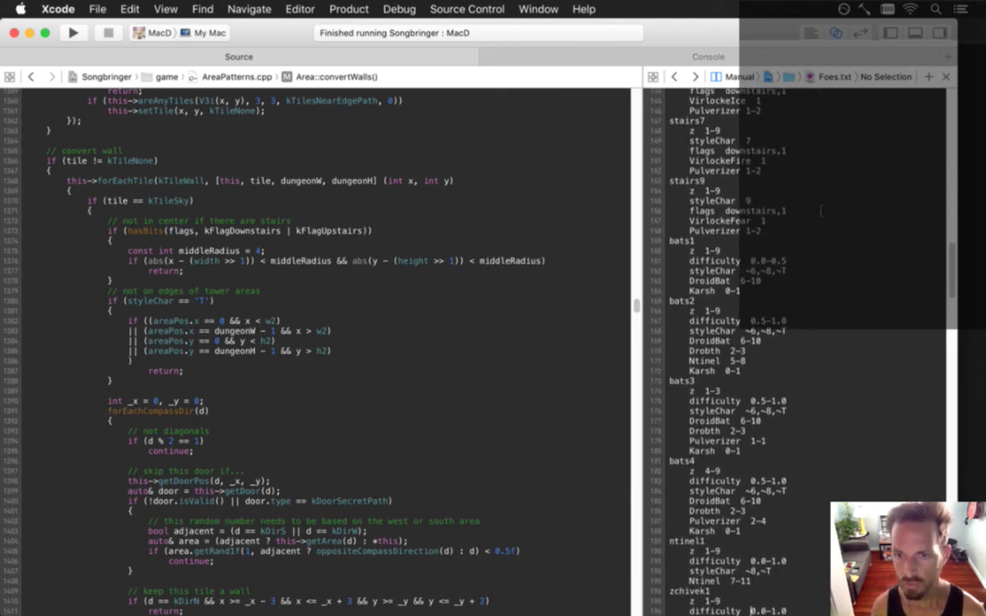
pyautogui.press('Down')
pyautogui.press('Down')
pyautogui.press('Down')
pyautogui.press('Down')
pyautogui.press('Down')
pyautogui.press('Down')
pyautogui.press('Down')
pyautogui.press('Down')
pyautogui.press('Down')
pyautogui.press('Down')
pyautogui.press('Down')
pyautogui.press('Down')
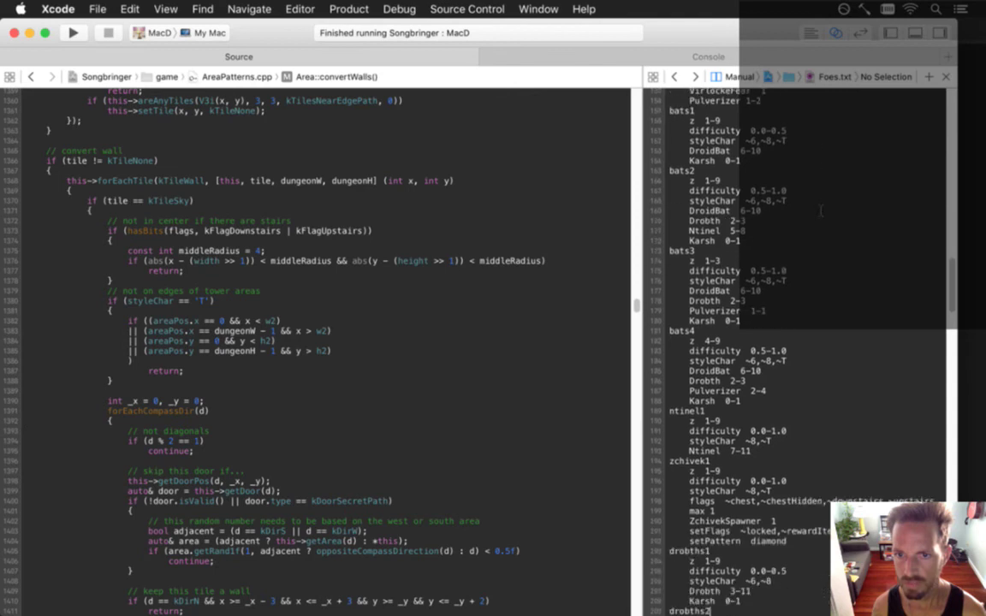
pyautogui.press('Down')
pyautogui.press('Down')
pyautogui.press('Down')
pyautogui.press('Down')
pyautogui.press('Down')
pyautogui.press('Down')
pyautogui.press('Down')
pyautogui.press('Down')
pyautogui.press('Down')
pyautogui.press('Down')
pyautogui.press('Down')
pyautogui.press('Down')
pyautogui.press('Down')
pyautogui.press('Down')
pyautogui.press('Down')
pyautogui.press('Down')
pyautogui.press('Down')
pyautogui.press('Down')
pyautogui.press('Down')
pyautogui.press('Down')
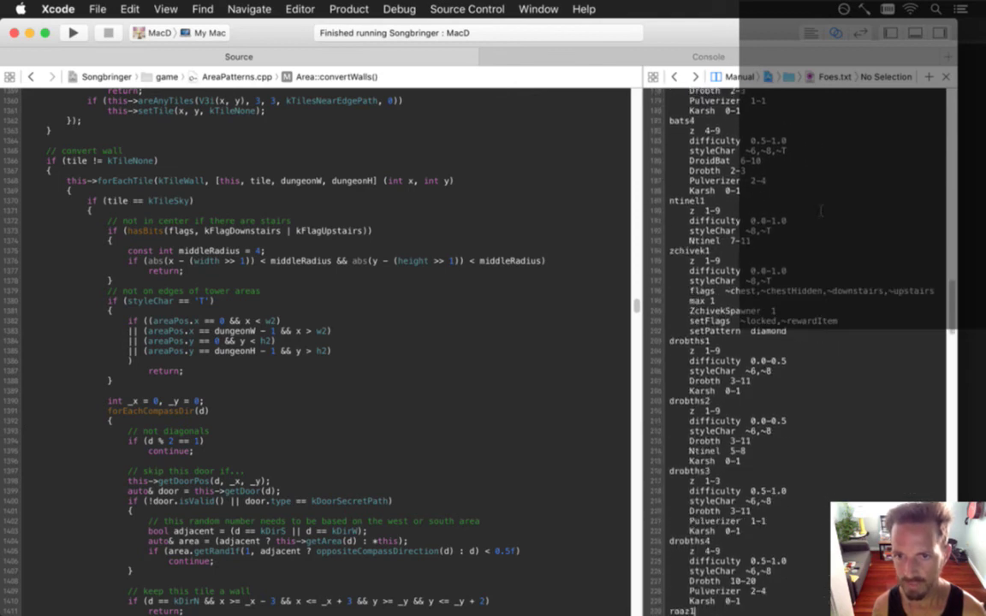
pyautogui.press('Down')
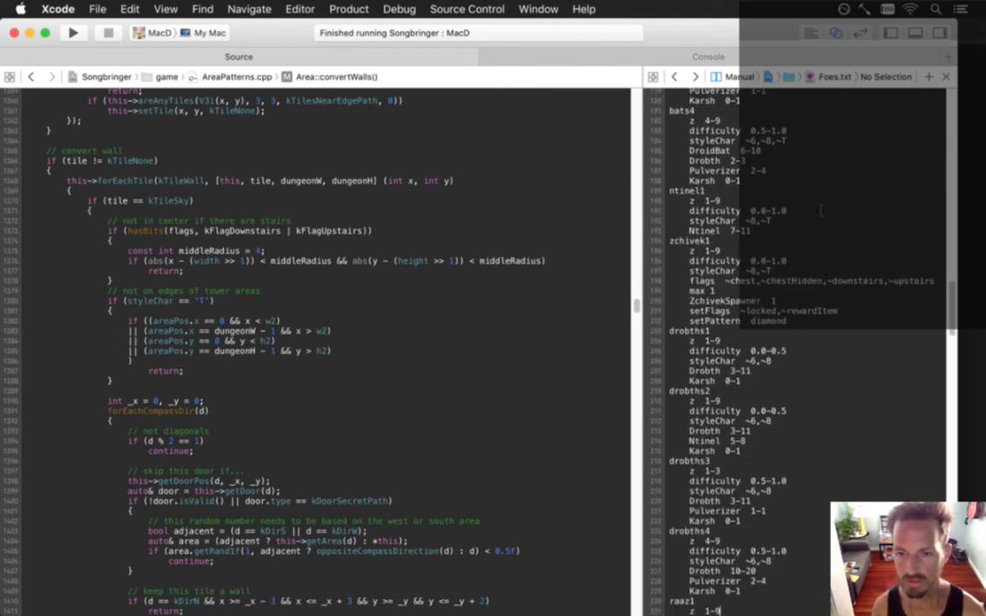
pyautogui.press('Down')
# Append ,~T to the styleChar line of the drobths1 group in Foes.txt.
pyautogui.press('Up')
pyautogui.press('Up')
pyautogui.press('Up')
pyautogui.press('Up')
pyautogui.press('Up')
pyautogui.press('Up')
pyautogui.press('Up')
pyautogui.press('Up')
pyautogui.press('Up')
pyautogui.press('Up')
pyautogui.press('Up')
pyautogui.press('Up')
pyautogui.press('Up')
pyautogui.press('Up')
pyautogui.press('Up')
pyautogui.press('Up')
pyautogui.press('Up')
pyautogui.press('Up')
pyautogui.press('Up')
pyautogui.press('Up')
pyautogui.press('Down')
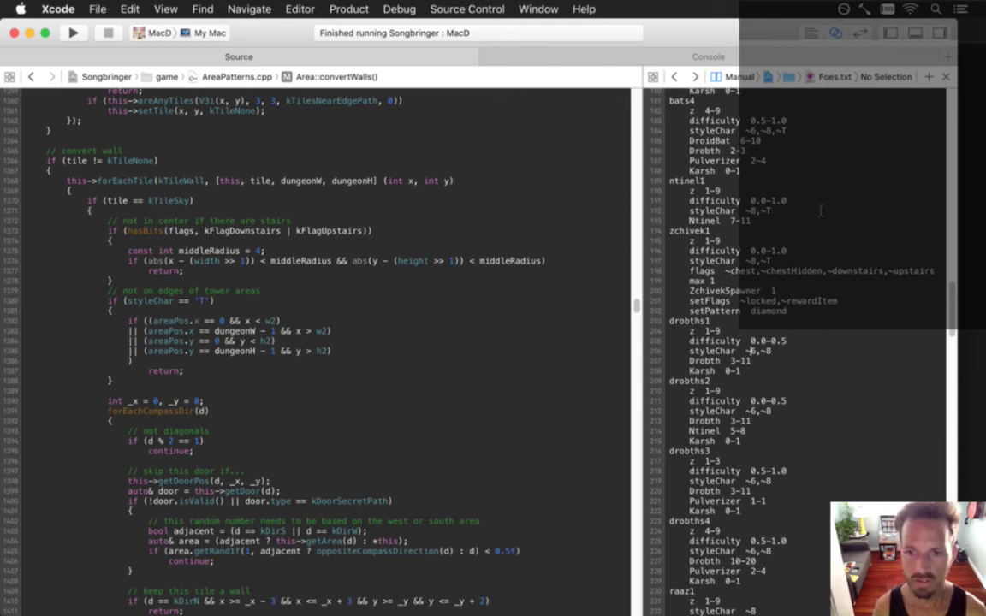
pyautogui.press('super+Right')
pyautogui.write(',~T')
# Append ,~T to the styleChar line of the drobths2 group.
pyautogui.press('Down')
pyautogui.press('Down')
pyautogui.press('Down')
pyautogui.press('Down')
pyautogui.press('Down')
pyautogui.press('Down')
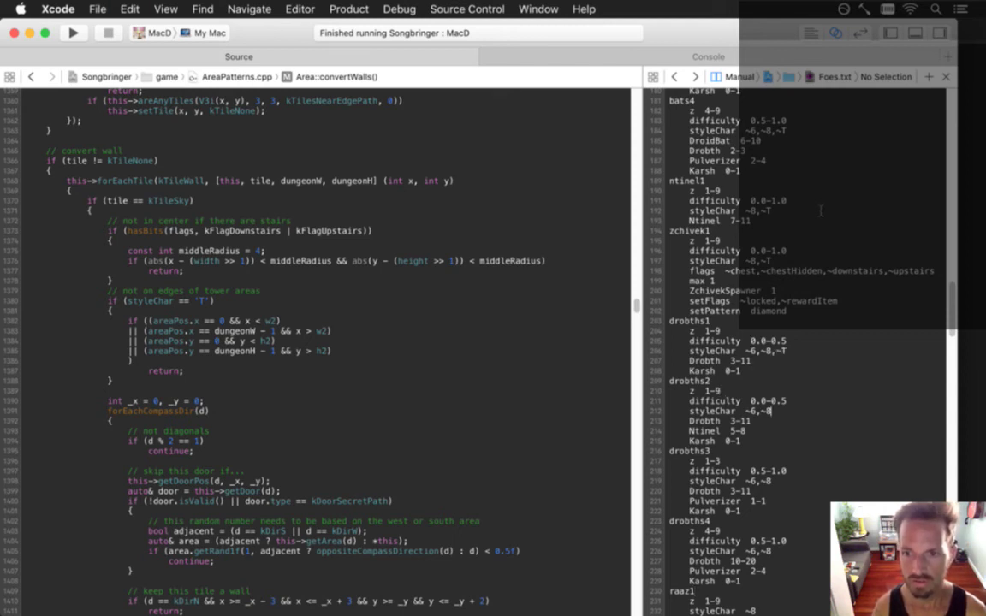
pyautogui.write(',~T')
# Append ,~T to the styleChar line of the drobths3 group.
pyautogui.press('Down')
pyautogui.press('Down')
pyautogui.press('Down')
pyautogui.press('Down')
pyautogui.press('Down')
pyautogui.press('Down')
pyautogui.write(',~T')
# Append ,~T to the styleChar line of the drobths4 group.
pyautogui.press('Down')
pyautogui.press('Down')
pyautogui.press('Down')
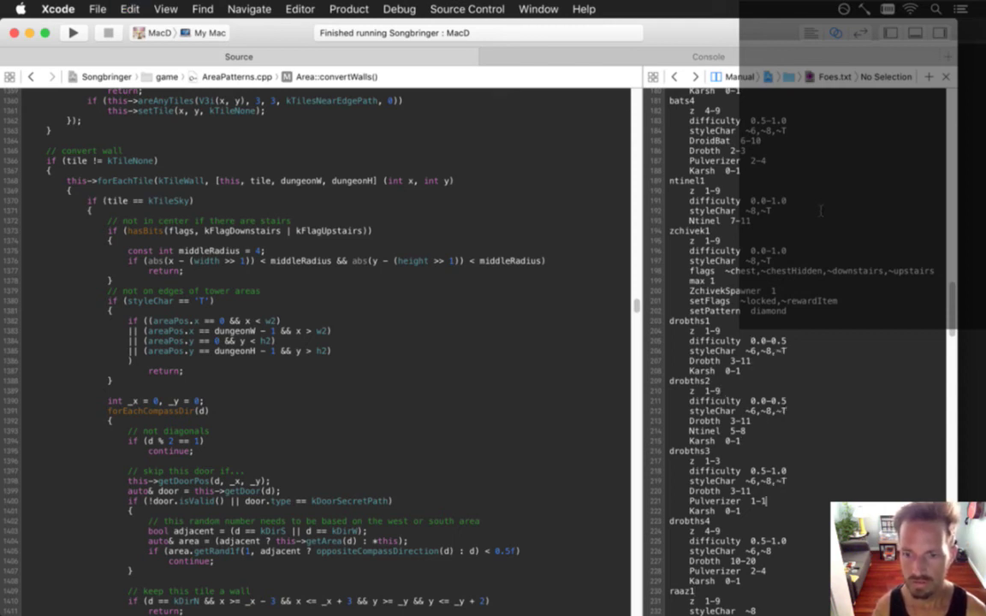
pyautogui.press('Down')
pyautogui.press('Down')
pyautogui.press('Down')
pyautogui.press('Down')
pyautogui.press('Down')
pyautogui.write(',~T')
# Review the raaz groups and the rocks1 and raymeiik1 groups below them for tower style exclusions.
pyautogui.scroll(-2, 820, 210)
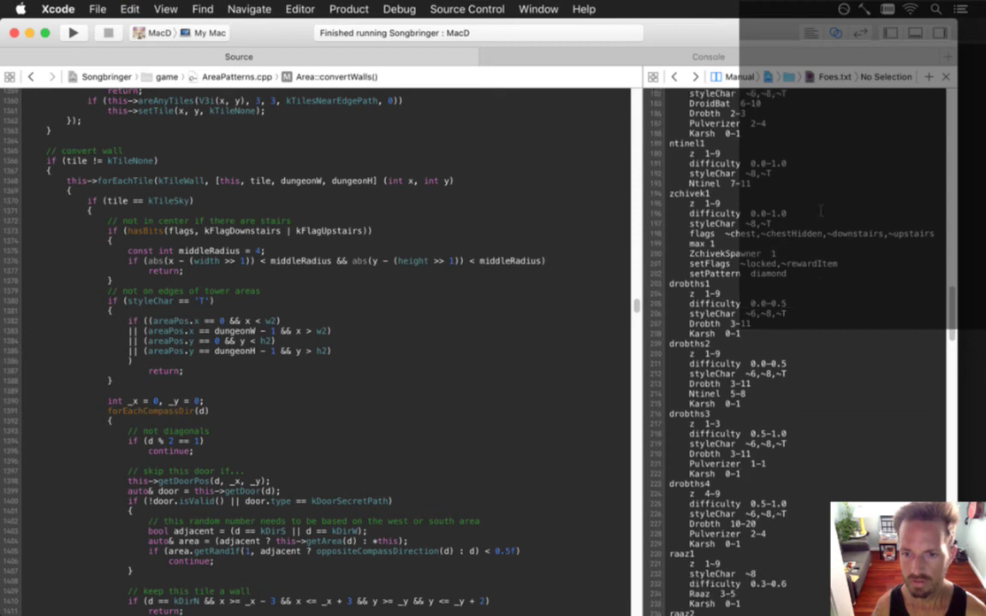
pyautogui.press('Down')
pyautogui.press('Down')
pyautogui.press('Down')
pyautogui.press('Down')
pyautogui.press('Down')
pyautogui.press('Down')
pyautogui.press('Down')
pyautogui.press('Down')
pyautogui.press('Down')
pyautogui.press('Down')
pyautogui.press('Down')
pyautogui.press('Down')
pyautogui.press('Down')
pyautogui.press('Down')
pyautogui.press('Down')
pyautogui.press('Down')
pyautogui.press('Down')
pyautogui.press('Down')
pyautogui.press('Down')
pyautogui.press('Down')
pyautogui.press('Up')
pyautogui.press('Up')
pyautogui.press('Up')
pyautogui.press('Up')
pyautogui.press('Up')
pyautogui.press('Up')
pyautogui.press('Up')
pyautogui.press('Up')
pyautogui.press('Up')
pyautogui.press('Up')
pyautogui.press('Up')
pyautogui.press('Up')
pyautogui.press('Up')
pyautogui.press('Up')
pyautogui.press('Up')
pyautogui.press('Up')
pyautogui.press('Up')
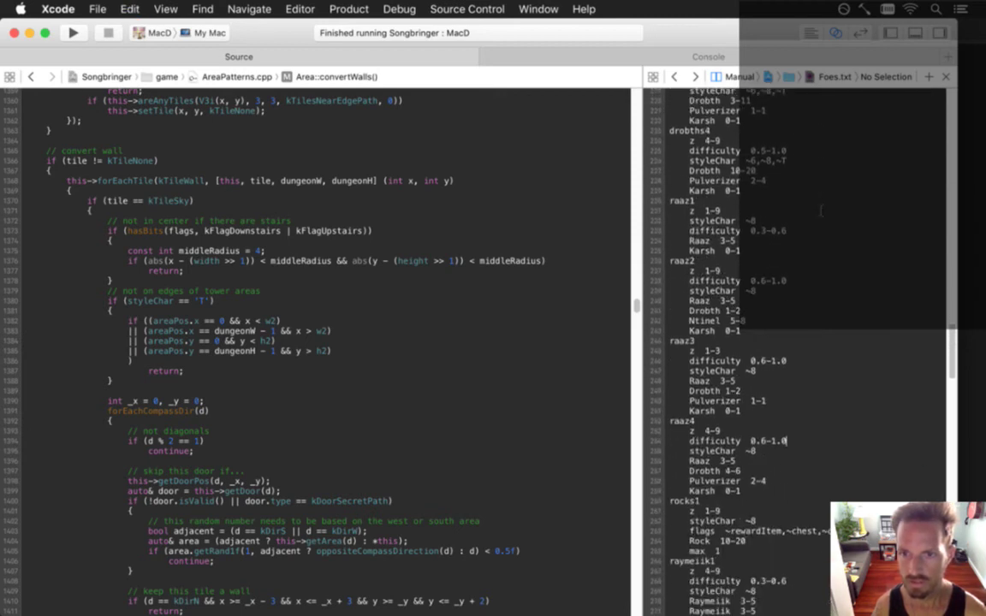
# Append ,~T to the styleChar line of the raaz1 group.
pyautogui.press('Up')
pyautogui.press('Up')
pyautogui.press('Up')
pyautogui.press('Up')
pyautogui.press('Up')
pyautogui.press('Up')
pyautogui.press('Up')
pyautogui.press('Up')
pyautogui.press('Up')
pyautogui.press('Up')
pyautogui.press('Up')
pyautogui.press('Up')
pyautogui.press('Up')
pyautogui.press('Up')
pyautogui.press('Up')
pyautogui.press('Up')
pyautogui.press('Up')
pyautogui.press('Up')
pyautogui.press('Up')
pyautogui.press('Up')
pyautogui.write(',~T')
# Append ,~T to the styleChar line of the raaz2 group.
pyautogui.press('Down')
pyautogui.press('Down')
pyautogui.press('Down')
pyautogui.press('Down')
pyautogui.press('Down')
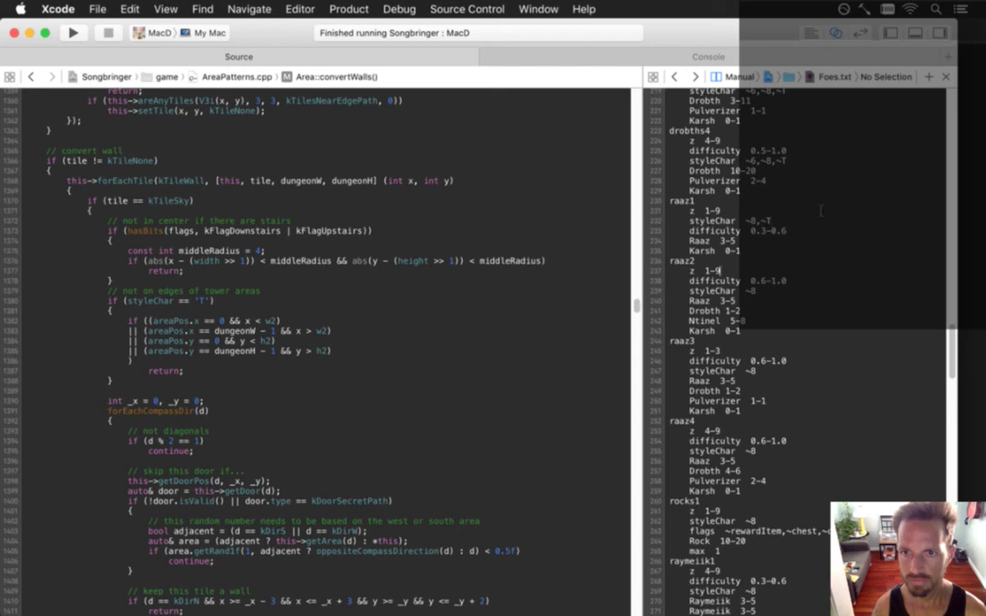
pyautogui.press('Down')
pyautogui.press('Down')
pyautogui.write(',~T')
# Append ,~T to the styleChar line of the raaz3 group.
pyautogui.press('Down')
pyautogui.press('Down')
pyautogui.press('Down')
pyautogui.press('Down')
pyautogui.press('Down')
pyautogui.press('Down')
pyautogui.press('Down')
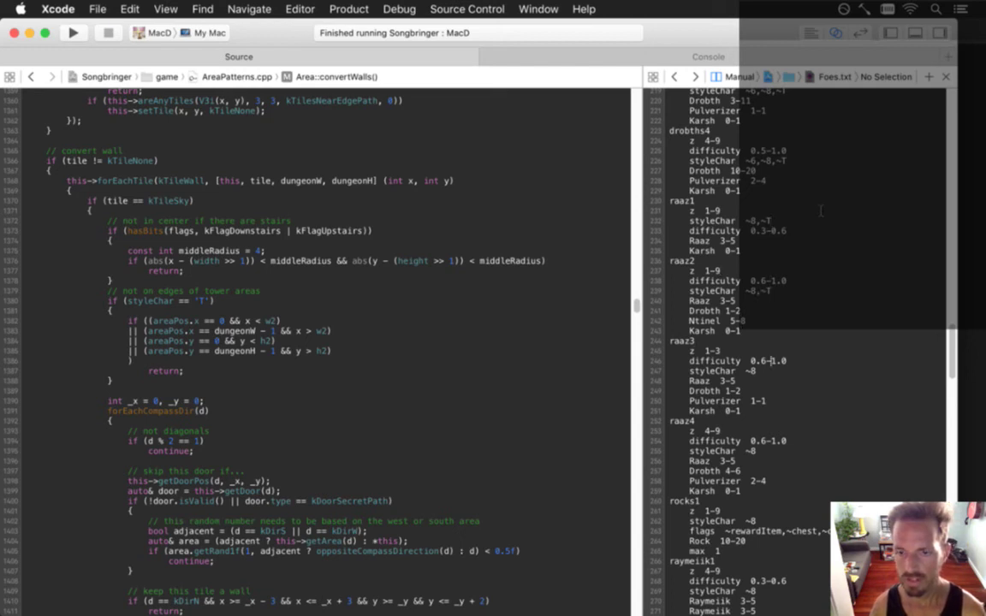
pyautogui.press('Down')
pyautogui.write(',~T')
# Append ,~T to the styleChar line of the raaz4 group.
pyautogui.press('Down')
pyautogui.press('Down')
pyautogui.press('Down')
pyautogui.press('Down')
pyautogui.press('Down')
pyautogui.press('Down')
pyautogui.press('Down')
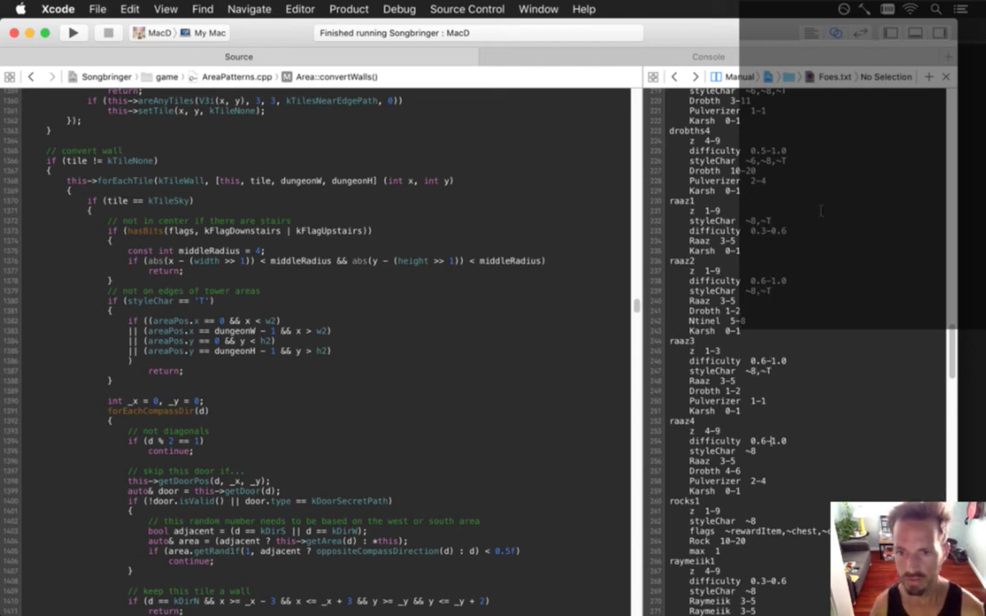
pyautogui.press('Down')
pyautogui.write(',~T')
# Examine the rocks1 group and the raymeiik groups below it for tower style exclusions.
pyautogui.press('Down')
pyautogui.press('Down')
pyautogui.press('Down')
pyautogui.press('Down')
pyautogui.press('Down')
pyautogui.press('Down')
pyautogui.press('Down')
pyautogui.press('Down')
pyautogui.press('Down')
pyautogui.press('Down')
pyautogui.press('Down')
pyautogui.press('Down')
pyautogui.press('Down')
pyautogui.press('Down')
pyautogui.press('Down')
pyautogui.press('Down')
pyautogui.press('Down')
pyautogui.press('Down')
pyautogui.press('Down')
pyautogui.press('Down')
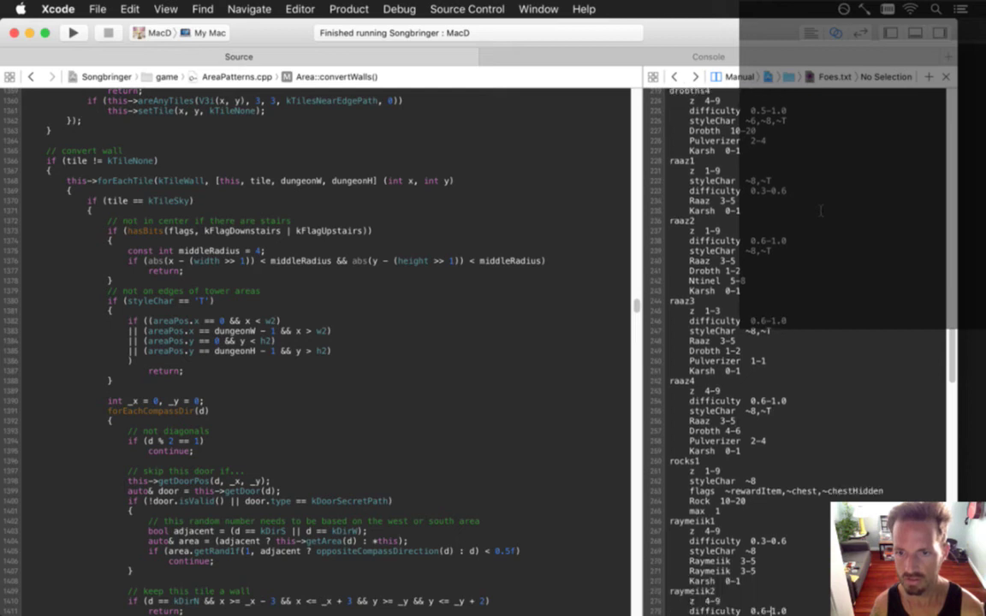
pyautogui.press('Down')
pyautogui.press('Down')
pyautogui.press('Down')
pyautogui.press('Down')
pyautogui.press('Down')
pyautogui.press('Down')
pyautogui.press('Down')
pyautogui.press('Down')
pyautogui.press('Down')
pyautogui.press('Down')
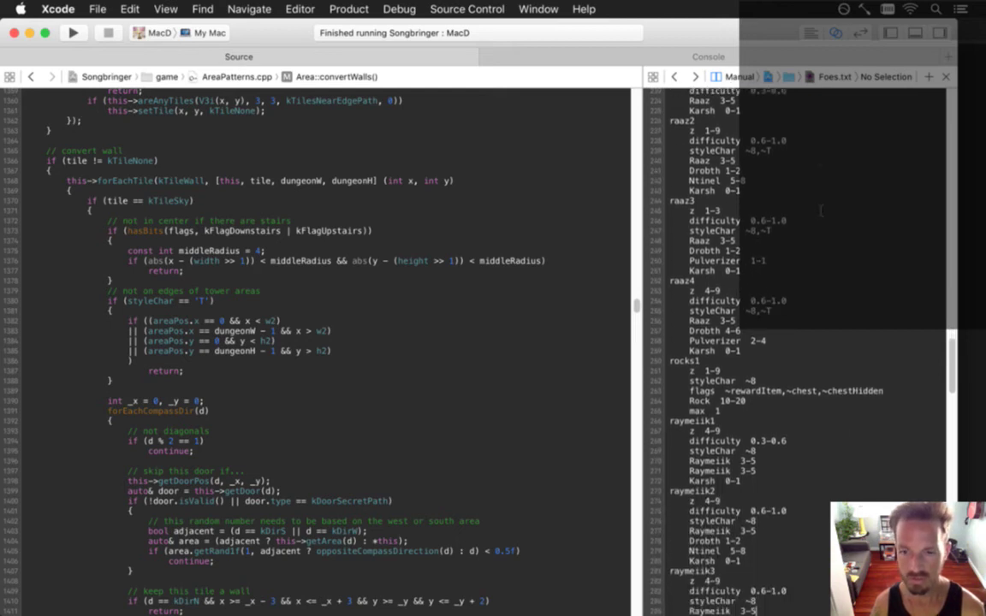
# Append ,~T to the styleChar line of the rocks1 group.
pyautogui.press('Up')
pyautogui.press('Up')
pyautogui.press('Up')
pyautogui.press('Up')
pyautogui.press('Up')
pyautogui.press('Up')
pyautogui.press('Up')
pyautogui.press('Up')
pyautogui.press('Up')
pyautogui.press('Up')
pyautogui.press('Up')
pyautogui.press('Up')
pyautogui.press('Up')
pyautogui.press('Up')
pyautogui.press('Up')
pyautogui.press('Up')
pyautogui.press('Up')
pyautogui.press('Up')
pyautogui.press('Up')
pyautogui.press('Up')
pyautogui.write(',~T')
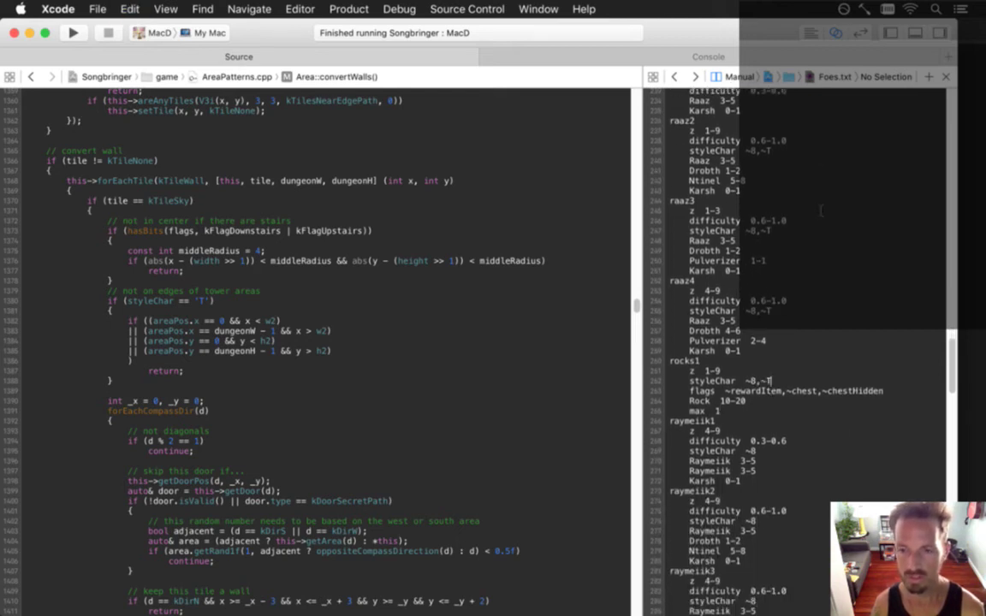
# Append ,~T to the styleChar line of the raymeiik1 group.
pyautogui.press('Down')
pyautogui.press('Down')
pyautogui.press('Down')
pyautogui.press('Down')
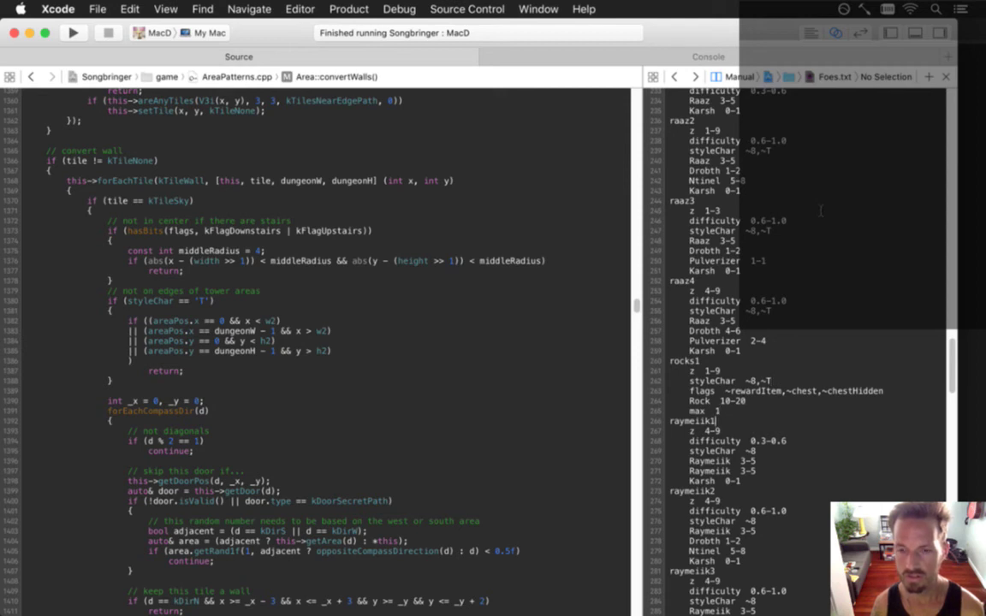
pyautogui.press('Down')
pyautogui.press('Down')
pyautogui.press('Down')
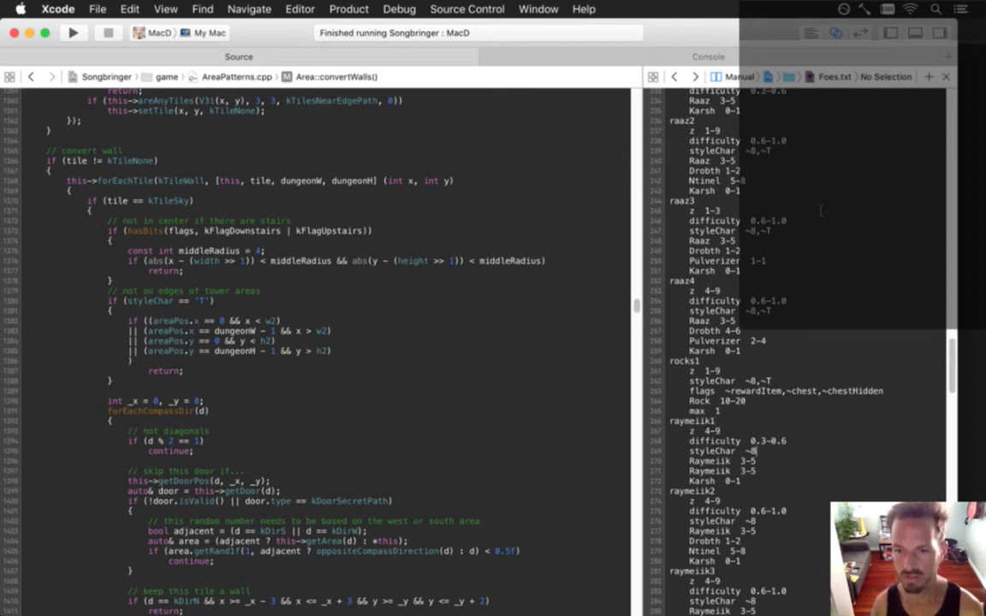
pyautogui.write(',~T')
pyautogui.press('Down')
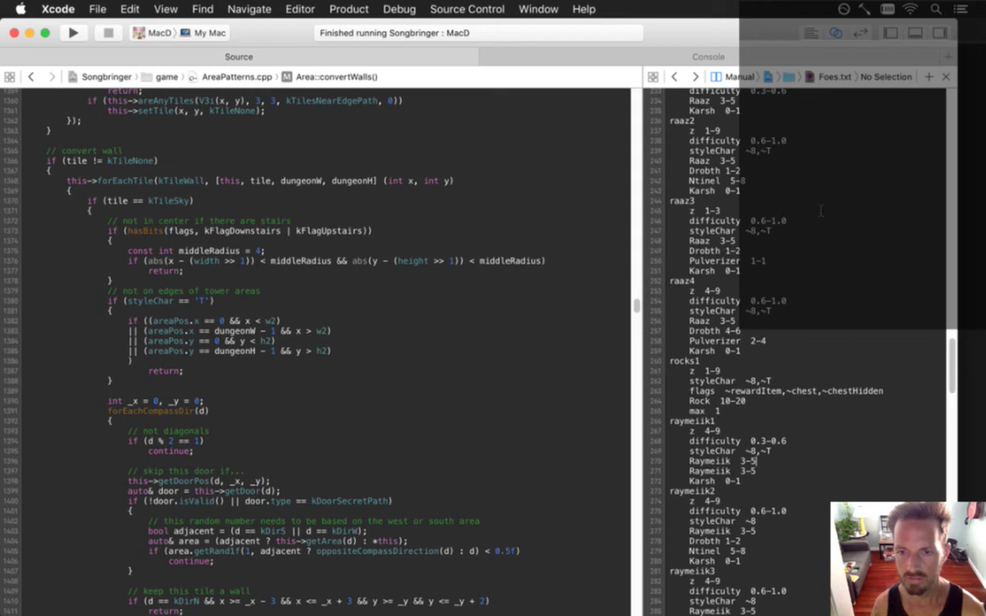
# Remove the ,~T exclusion from the styleChar line of the rocks1 group.
pyautogui.press('Up')
pyautogui.press('Up')
pyautogui.press('Up')
pyautogui.press('Up')
pyautogui.press('Up')
pyautogui.press('Up')
pyautogui.press('Up')
pyautogui.press('Up')
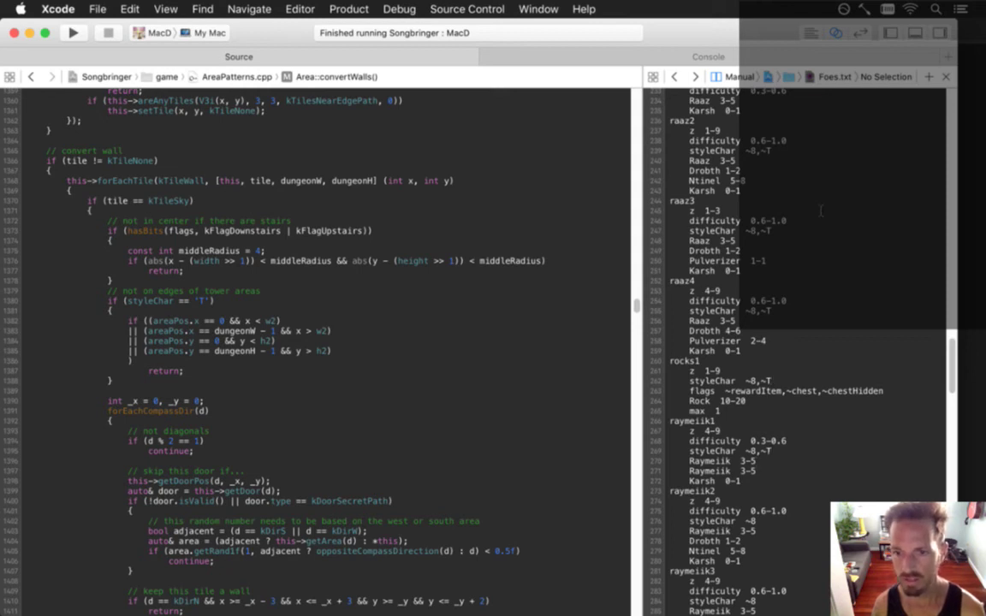
pyautogui.press('BackSpace')
pyautogui.press('BackSpace')
pyautogui.press('BackSpace')
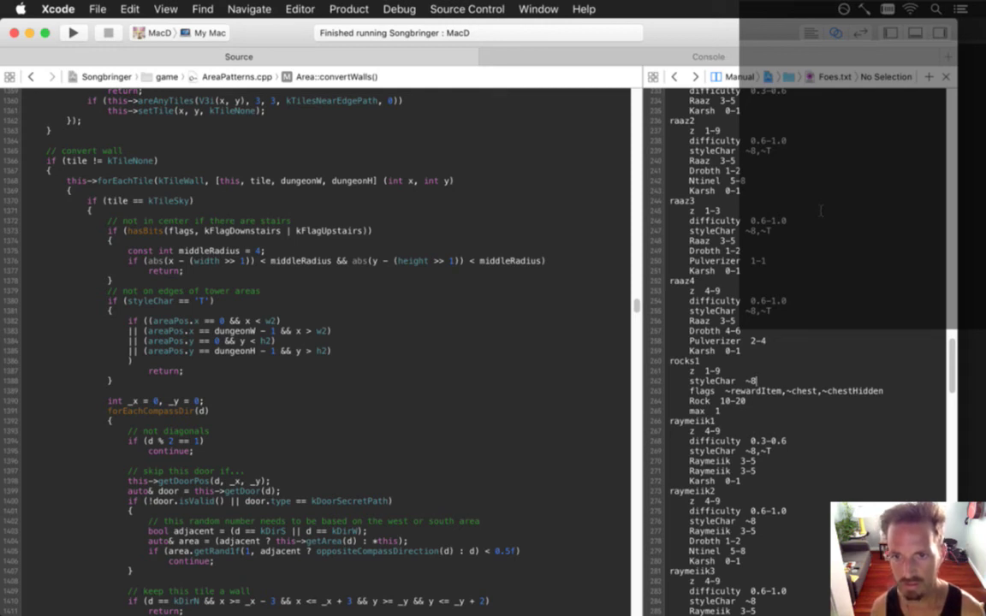
# Append ,~T to the styleChar line of the raymeiik2 group.
pyautogui.press('Down')
pyautogui.press('Down')
pyautogui.press('Down')
pyautogui.press('Down')
pyautogui.press('Down')
pyautogui.press('Down')
pyautogui.press('Down')
pyautogui.press('Down')
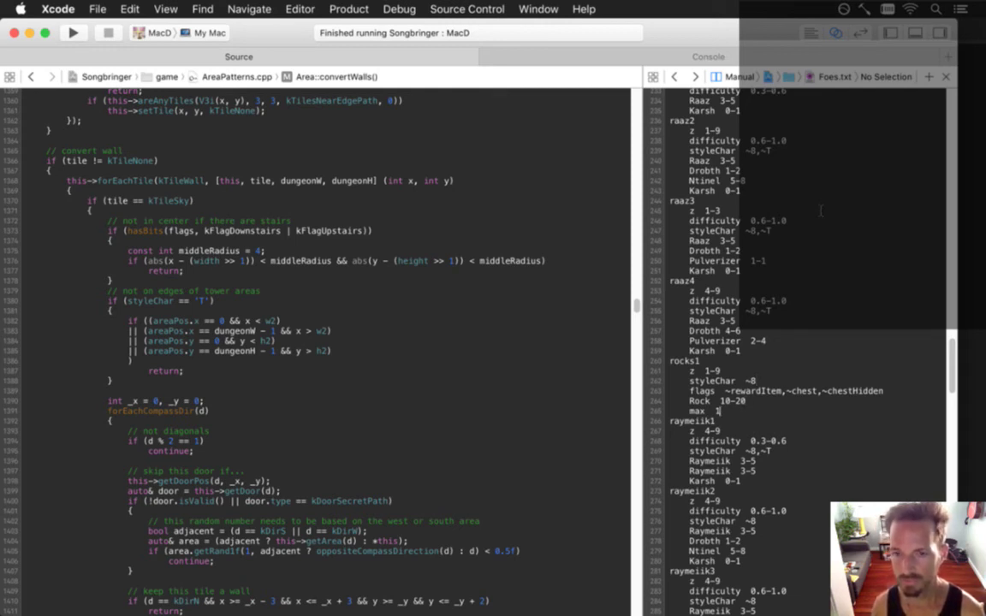
pyautogui.press('Down')
pyautogui.press('Down')
pyautogui.press('Down')
pyautogui.press('Down')
pyautogui.press('Down')
pyautogui.press('Down')
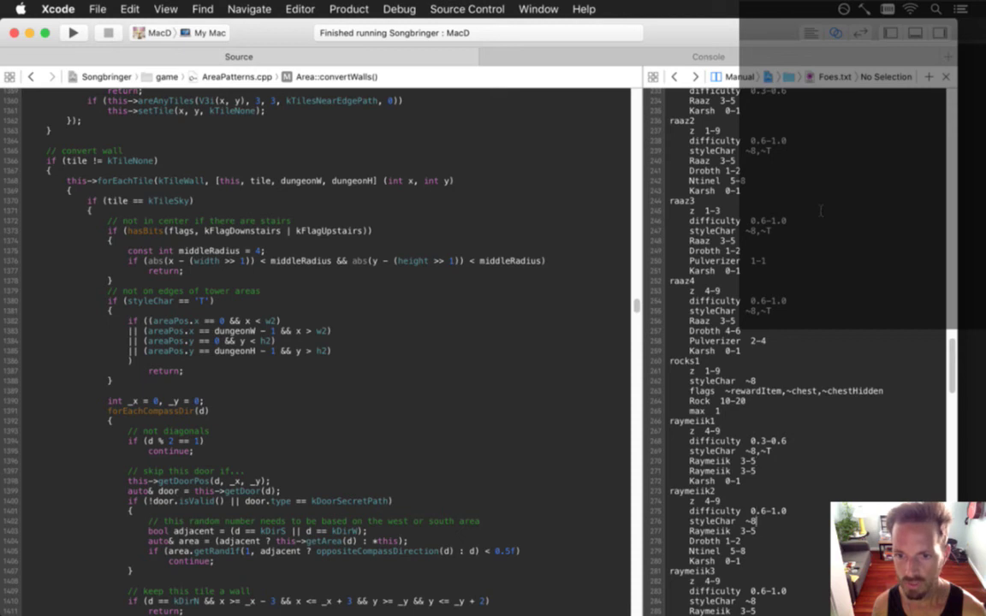
# Examine the raymeiik3 group and the sacks groups below it for tower style exclusions.
pyautogui.press('Down')
pyautogui.press('Down')
pyautogui.press('Down')
pyautogui.press('Down')
pyautogui.press('Down')
pyautogui.press('Down')
pyautogui.press('Down')
pyautogui.press('Down')
pyautogui.press('Down')
pyautogui.press('Down')
pyautogui.press('Down')
pyautogui.press('Down')
pyautogui.press('Down')
pyautogui.press('Down')
pyautogui.press('Down')
pyautogui.press('Down')
pyautogui.press('Down')
pyautogui.press('Down')
pyautogui.press('Down')
pyautogui.press('Down')
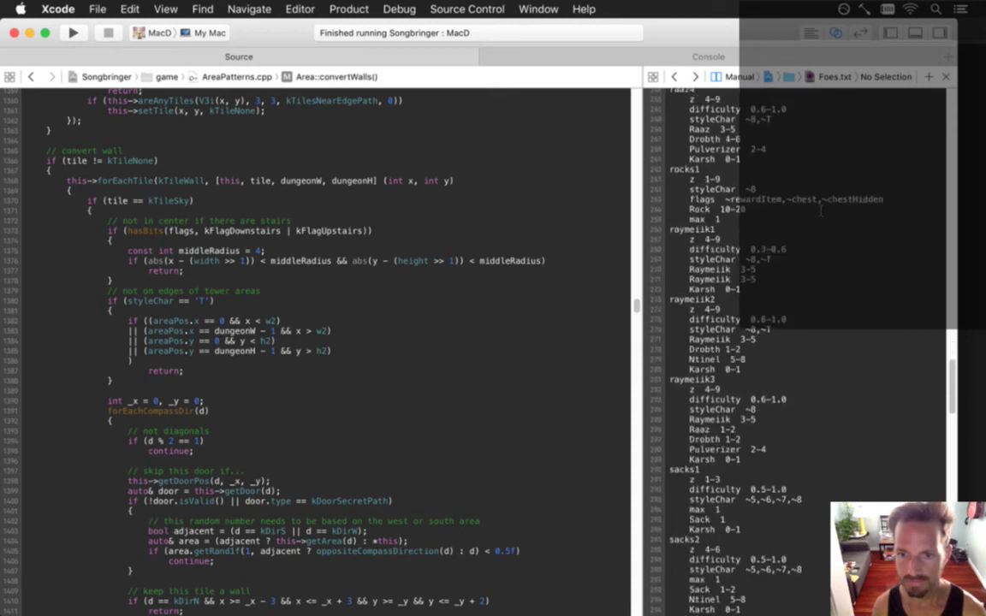
# Append ,~T to the styleChar line of the raymeiik3 group in Foes.txt.
pyautogui.press('Down')
pyautogui.press('Down')
pyautogui.press('Up')
pyautogui.press('Up')
pyautogui.press('Up')
pyautogui.press('Up')
pyautogui.press('Up')
pyautogui.press('Up')
pyautogui.press('Up')
pyautogui.press('Up')
pyautogui.press('Up')
pyautogui.press('Up')
pyautogui.press('Up')
pyautogui.press('Up')
pyautogui.press('Up')
pyautogui.press('Up')
pyautogui.press('Up')
pyautogui.press('Up')
pyautogui.press('Up')
pyautogui.press('Up')
pyautogui.press('Up')
pyautogui.press('Up')
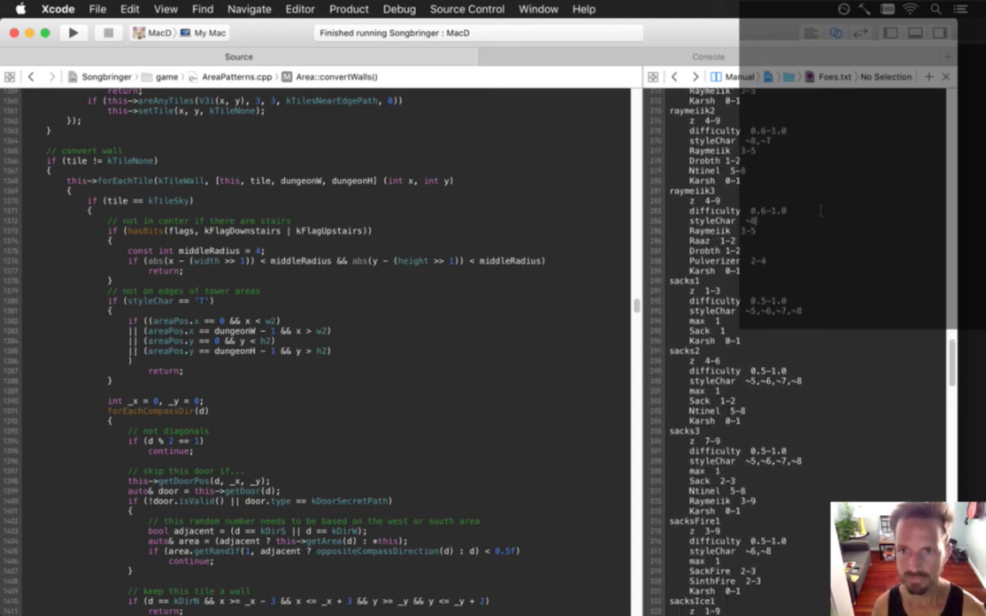
pyautogui.write(',~T')
# Append ,~T to the styleChar line of the sacks1 group.
pyautogui.press('Down')
pyautogui.press('Down')
pyautogui.press('Down')
pyautogui.press('Down')
pyautogui.press('Down')
pyautogui.press('Down')
pyautogui.press('Down')
pyautogui.press('Down')
pyautogui.press('Down')
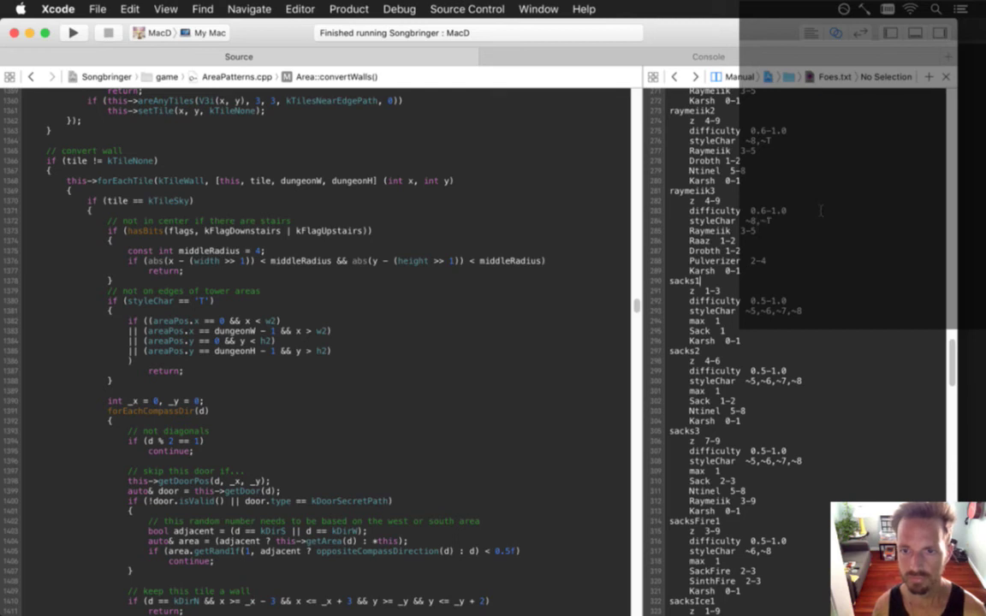
pyautogui.press('super+Right')
pyautogui.press('super+v')
# Append ,~T to the styleChar line of the sacks2 group.
pyautogui.press('Down')
pyautogui.press('Down')
pyautogui.press('Down')
pyautogui.press('Down')
pyautogui.press('Down')
pyautogui.press('Down')
pyautogui.press('Down')
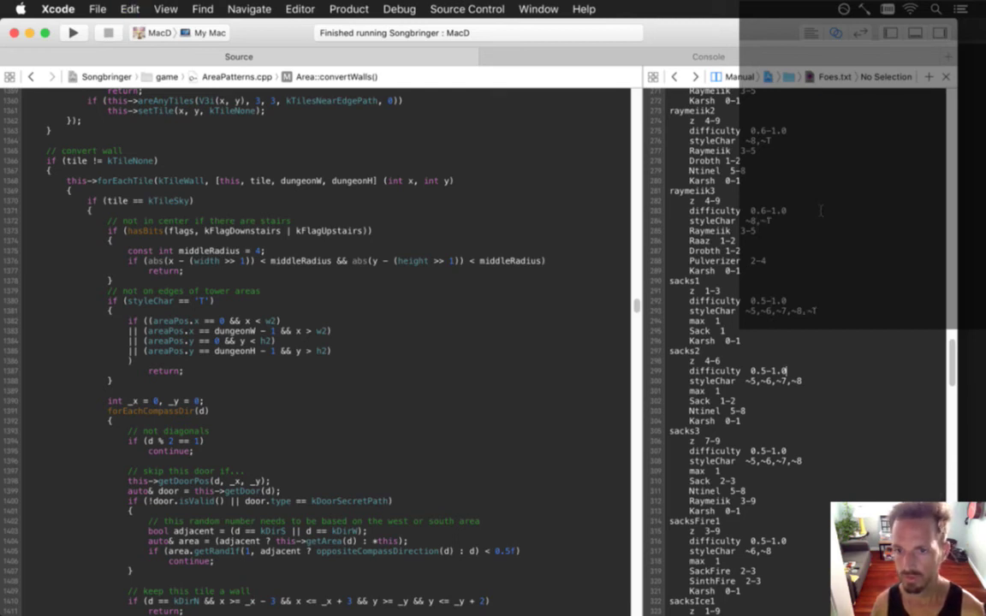
pyautogui.write(',~T')
# Append ,~T to the styleChar line of the sacks3 group.
pyautogui.press('Down')
pyautogui.press('Down')
pyautogui.press('Down')
pyautogui.press('Down')
pyautogui.press('Down')
pyautogui.press('Down')
pyautogui.press('Down')
pyautogui.press('Down')
pyautogui.write(',~T')
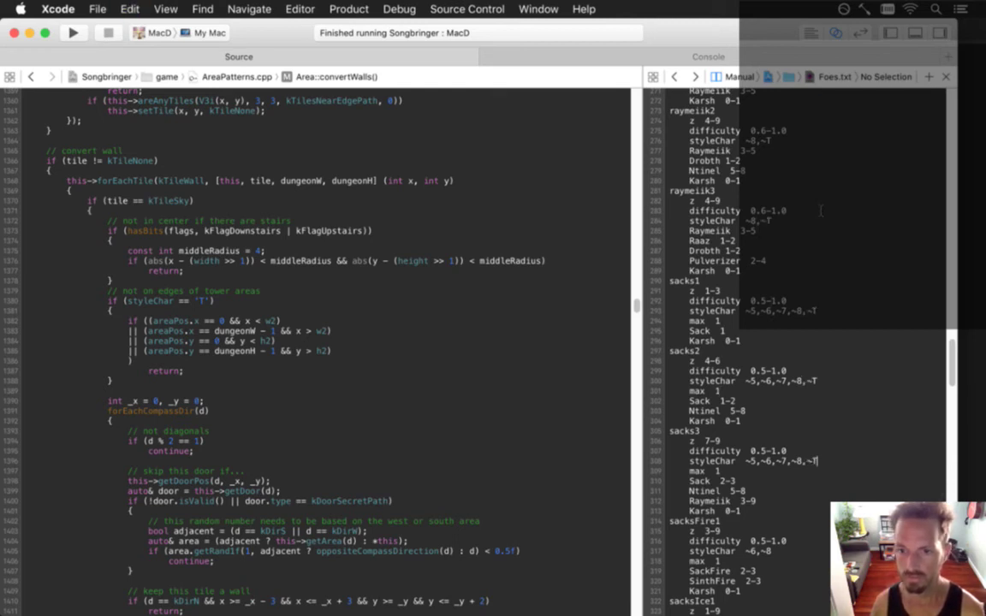
# Append ,~T to the styleChar line of the sacksFire1 group.
pyautogui.press('Down')
pyautogui.press('Down')
pyautogui.press('Down')
pyautogui.press('Down')
pyautogui.press('Down')
pyautogui.press('Down')
pyautogui.press('Down')
pyautogui.press('Down')
pyautogui.press('Down')
pyautogui.write(',~T')
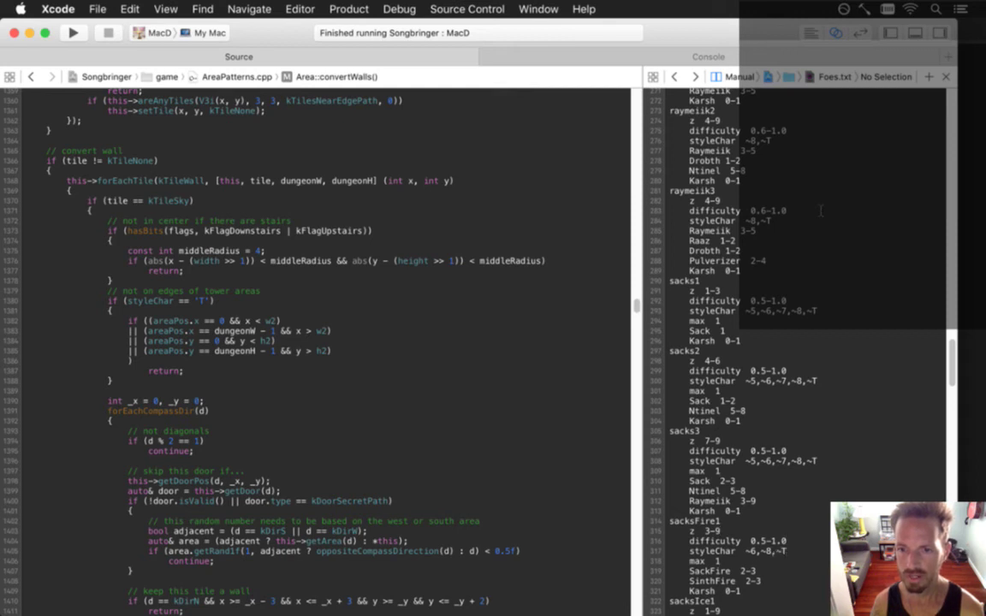
# Examine the sacksIce1, scorpions1 and sinths groups for their styleChar restrictions.
pyautogui.scroll(-5, 820, 210)
pyautogui.press('Down')
pyautogui.press('Down')
pyautogui.press('Down')
pyautogui.press('Down')
pyautogui.press('Down')
pyautogui.press('Up')
pyautogui.press('Up')
pyautogui.press('Up')
pyautogui.press('Up')
pyautogui.press('Up')
pyautogui.press('Up')
pyautogui.press('Up')
pyautogui.press('Up')
pyautogui.press('Up')
pyautogui.press('Up')
pyautogui.press('Up')
pyautogui.press('Up')
pyautogui.press('Up')
pyautogui.press('Up')
pyautogui.press('Up')
pyautogui.press('Up')
pyautogui.press('Up')
pyautogui.press('Up')
pyautogui.press('Up')
pyautogui.press('Up')
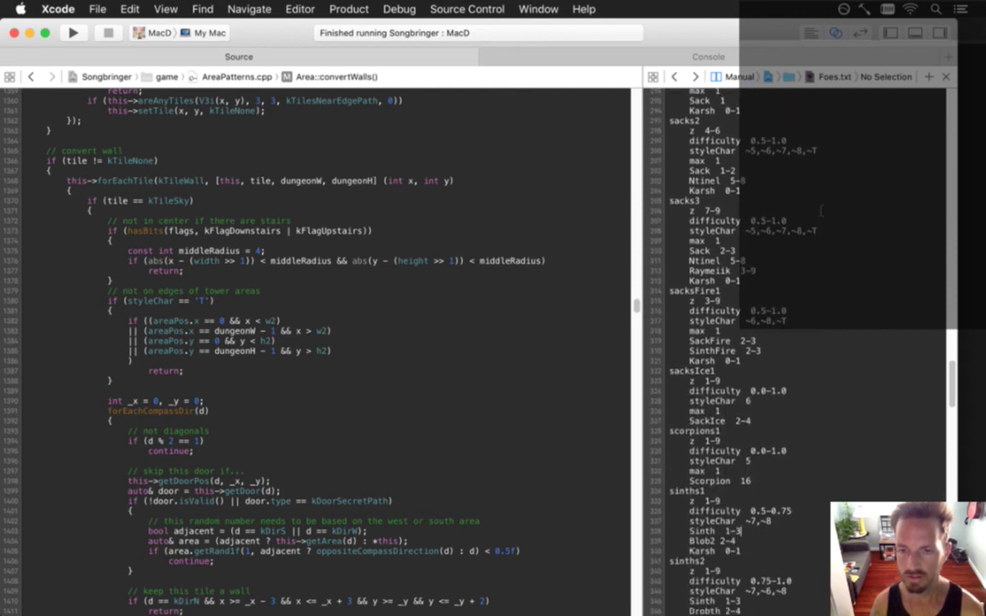
pyautogui.press('Down')
pyautogui.press('Down')
pyautogui.press('Down')
pyautogui.press('Down')
pyautogui.press('Down')
pyautogui.press('Down')
pyautogui.press('Down')
pyautogui.press('Down')
pyautogui.press('Down')
pyautogui.press('Down')
pyautogui.press('Down')
pyautogui.press('Down')
pyautogui.press('Down')
pyautogui.press('Down')
pyautogui.press('Down')
pyautogui.press('Down')
pyautogui.press('Down')
pyautogui.press('Down')
pyautogui.press('Down')
pyautogui.press('Down')
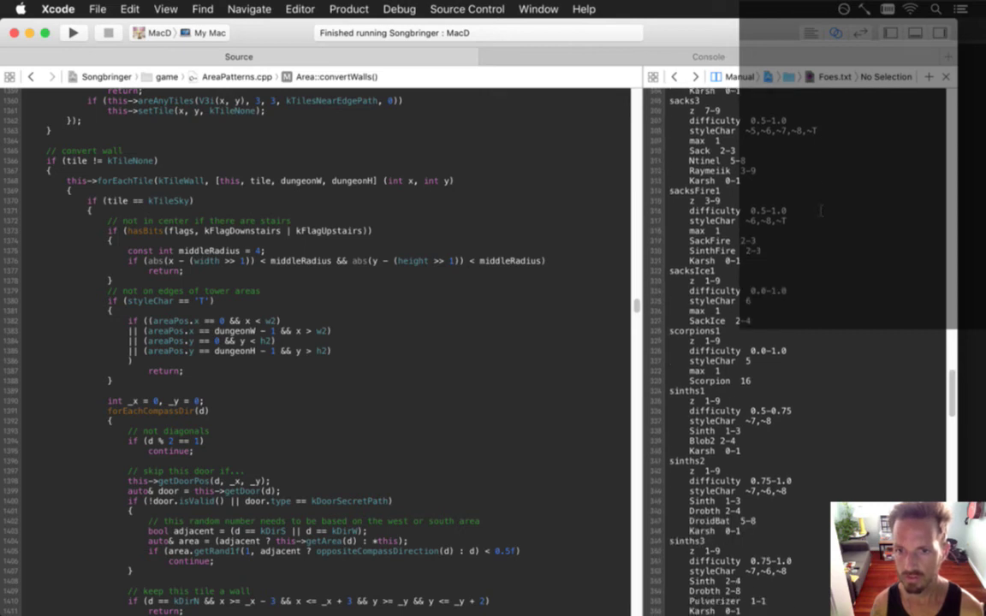
# Append ,~T to the styleChar line of the sinths1 group.
pyautogui.press('Up')
pyautogui.press('Up')
pyautogui.press('Up')
pyautogui.press('Up')
pyautogui.press('Up')
pyautogui.press('Up')
pyautogui.press('Up')
pyautogui.press('Up')
pyautogui.press('Up')
pyautogui.press('Up')
pyautogui.press('Up')
pyautogui.press('Up')
pyautogui.press('Up')
pyautogui.press('Up')
pyautogui.press('Up')
pyautogui.press('Up')
pyautogui.press('Up')
pyautogui.press('Up')
pyautogui.press('Up')
pyautogui.press('Up')
pyautogui.press('Down')
pyautogui.write(',~T')
# Append ,~T to the styleChar line of the sinths2 group.
pyautogui.press('Down')
pyautogui.press('Down')
pyautogui.press('Down')
pyautogui.press('Down')
pyautogui.press('Down')
pyautogui.press('Down')
pyautogui.press('Down')
pyautogui.write(',~T')
# Append ,~T to the styleChar line of the sinths3 group.
pyautogui.press('Down')
pyautogui.press('Down')
pyautogui.press('Down')
pyautogui.press('Down')
pyautogui.press('Down')
pyautogui.press('Down')
pyautogui.press('Down')
pyautogui.press('Down')
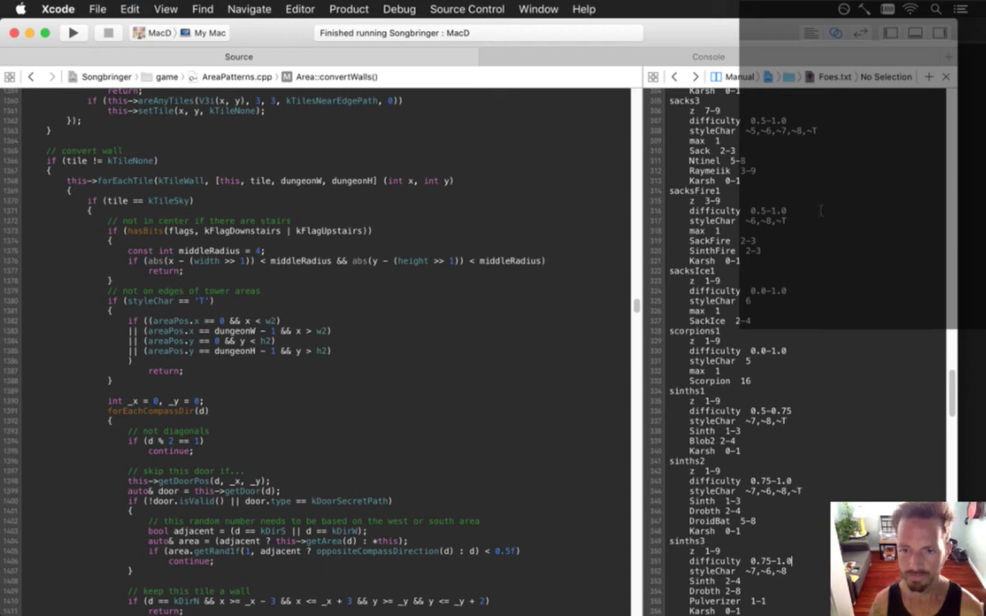
pyautogui.write(',~T')
# Examine the sinths4, sinthsFire, jiterFire1 and shade groups for their styleChar restrictions.
pyautogui.press('Down')
pyautogui.press('Down')
pyautogui.press('Down')
pyautogui.press('Down')
pyautogui.press('Down')
pyautogui.press('Down')
pyautogui.press('Down')
pyautogui.press('Down')
pyautogui.press('Down')
pyautogui.press('Down')
pyautogui.press('Down')
pyautogui.press('Down')
pyautogui.press('Down')
pyautogui.press('Down')
pyautogui.press('Down')
pyautogui.press('Down')
pyautogui.press('Down')
pyautogui.press('Down')
pyautogui.press('Down')
pyautogui.press('Down')
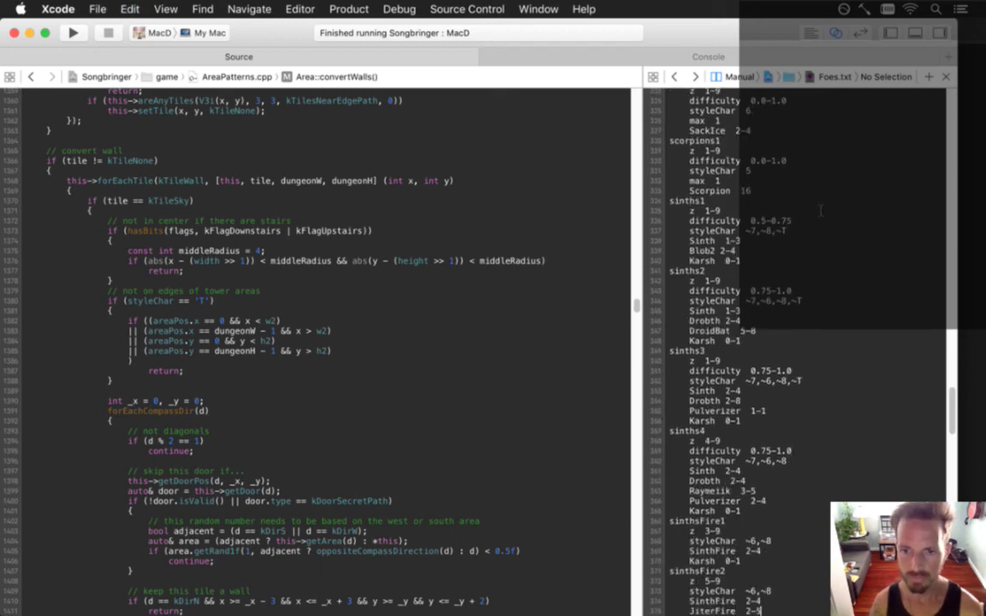
pyautogui.press('Down')
pyautogui.press('Down')
pyautogui.press('Down')
pyautogui.press('Down')
pyautogui.press('Down')
pyautogui.press('Down')
pyautogui.press('Down')
pyautogui.press('Down')
pyautogui.press('Down')
pyautogui.press('Down')
pyautogui.press('Down')
pyautogui.press('Down')
pyautogui.press('Down')
pyautogui.press('Down')
pyautogui.press('Down')
pyautogui.press('Down')
pyautogui.press('Down')
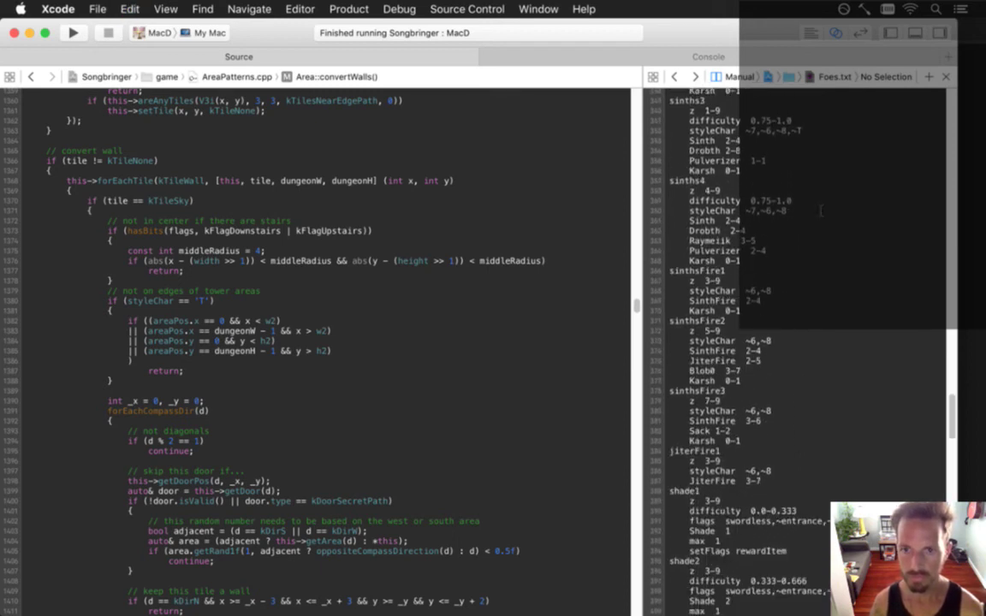
pyautogui.press('Down')
pyautogui.press('Down')
# Append ,~T to the styleChar line of the sinths4 group.
pyautogui.press('Up')
pyautogui.press('Up')
pyautogui.press('Up')
pyautogui.press('Up')
pyautogui.press('Up')
pyautogui.press('Up')
pyautogui.press('Up')
pyautogui.press('Up')
pyautogui.press('Up')
pyautogui.press('Up')
pyautogui.press('Up')
pyautogui.press('Up')
pyautogui.press('Up')
pyautogui.press('Up')
pyautogui.press('Up')
pyautogui.press('Up')
pyautogui.press('Up')
pyautogui.press('Up')
pyautogui.press('Up')
pyautogui.press('Up')
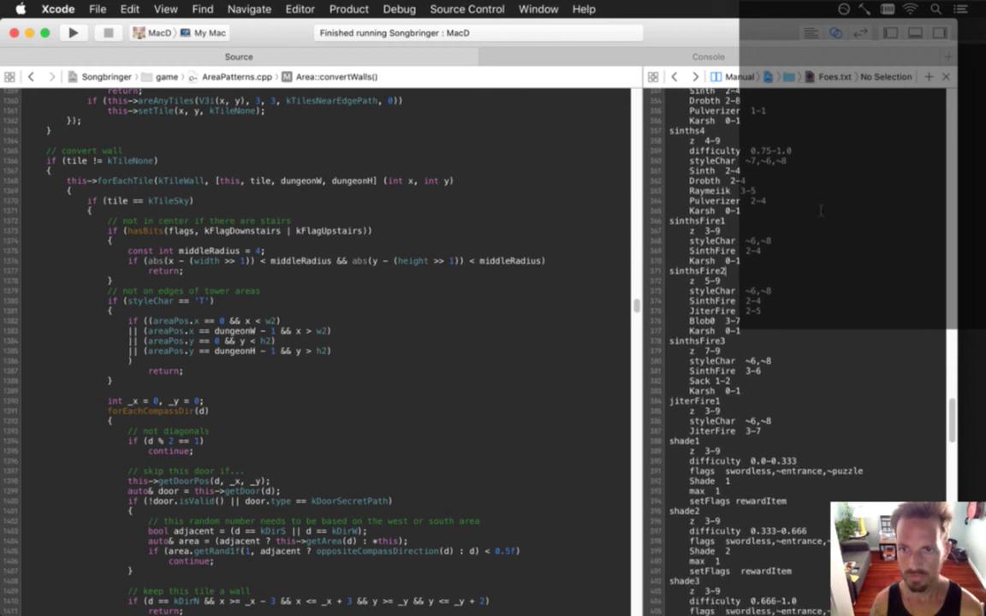
pyautogui.press('Down')
pyautogui.write(',~T')
# Append ,~T to the styleChar line of the sinthsFire1 group.
pyautogui.press('Down')
pyautogui.press('Down')
pyautogui.press('Down')
pyautogui.press('Down')
pyautogui.press('Down')
pyautogui.press('Down')
pyautogui.press('Down')
pyautogui.press('Down')
pyautogui.write(',~T')
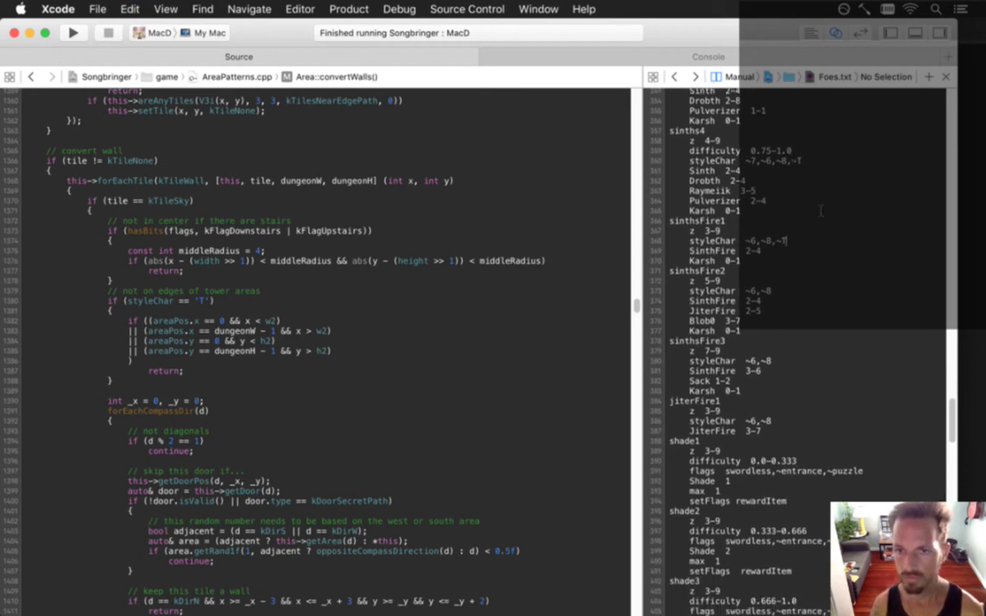
# Append ,~T to the styleChar line of the sinthsFire2 group.
pyautogui.press('Down')
pyautogui.press('Down')
pyautogui.press('Down')
pyautogui.press('Down')
pyautogui.press('Down')
pyautogui.press('Down')
pyautogui.press('Down')
pyautogui.press('Down')
pyautogui.write(',~T')
# Append ,~T to the styleChar line of the sinthsFire3 group.
pyautogui.press('Down')
pyautogui.press('Down')
pyautogui.press('Down')
pyautogui.press('Down')
pyautogui.press('Down')
pyautogui.press('Down')
pyautogui.press('Down')
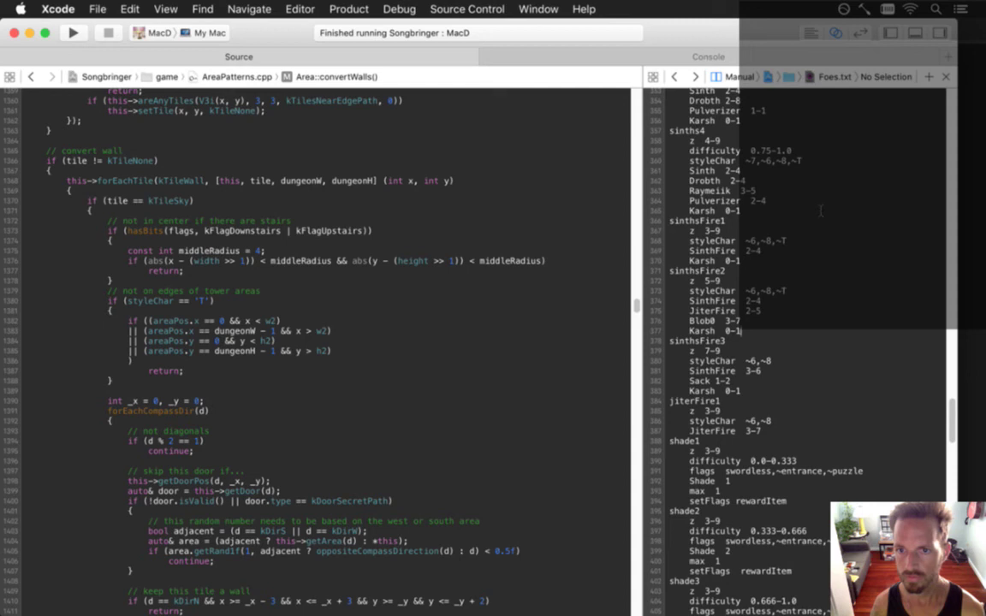
pyautogui.write(',~T')
# Append ,~T to the styleChar line of the jiterFire1 group.
pyautogui.press('Down')
pyautogui.press('Down')
pyautogui.press('Down')
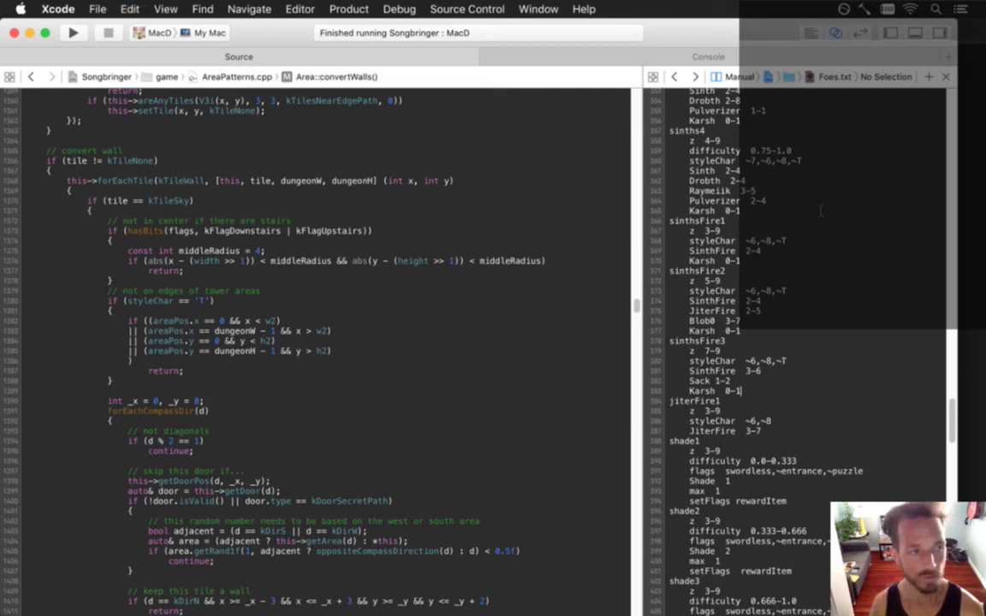
pyautogui.press('Down')
pyautogui.press('Down')
pyautogui.press('Down')
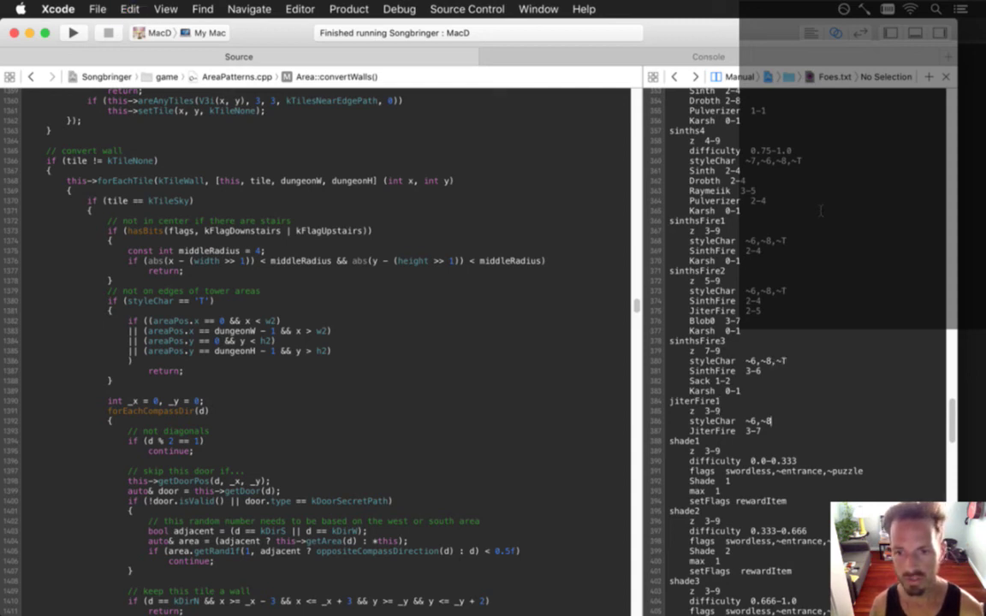
pyautogui.write(',~T')
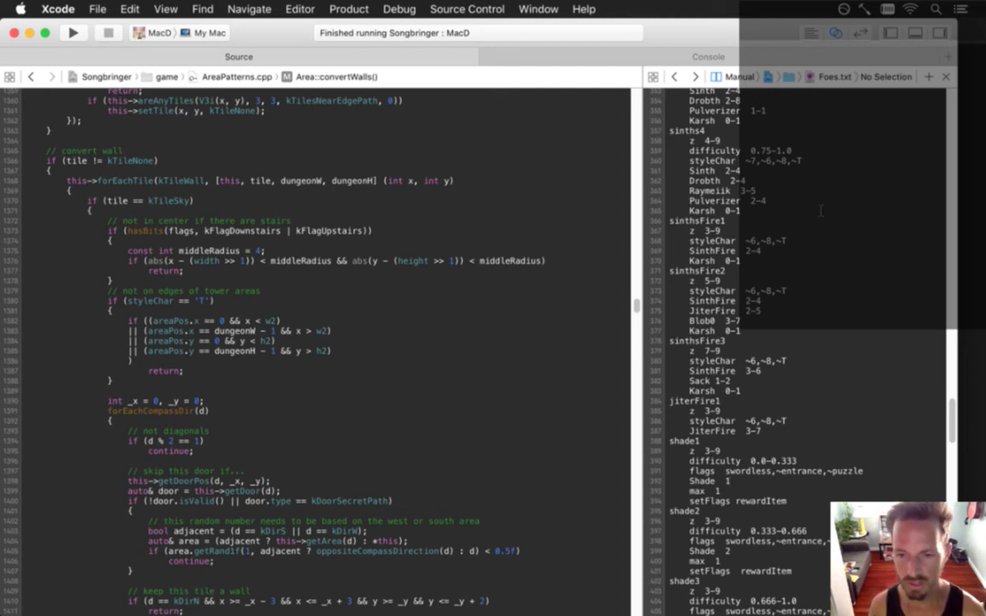
# Append ,~T to the styleChar lines of the mob10, mob11 and mob12 boss-switch groups.
pyautogui.scroll(-5, 821, 211)
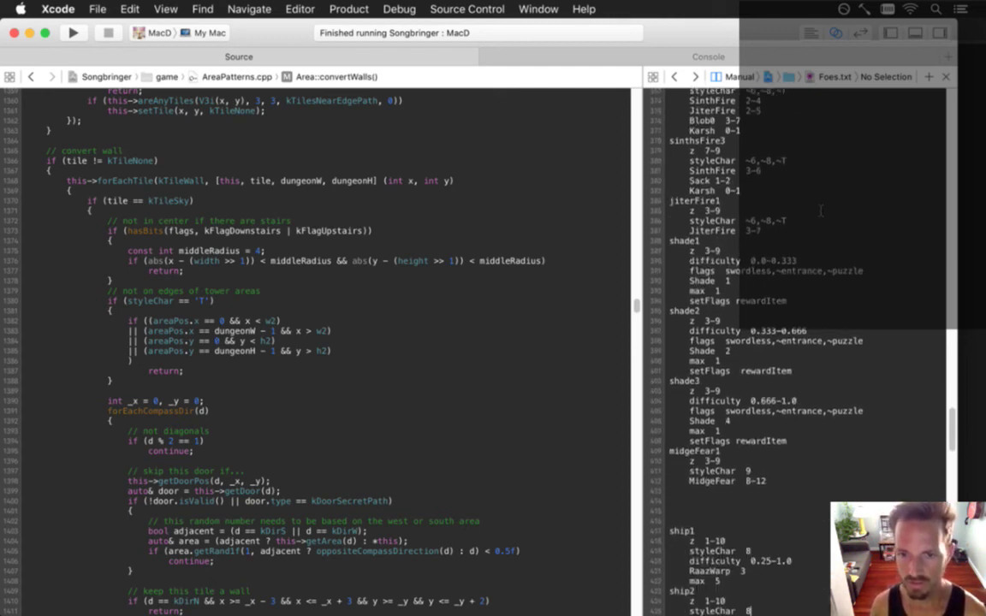
pyautogui.scroll(-1, 821, 210)
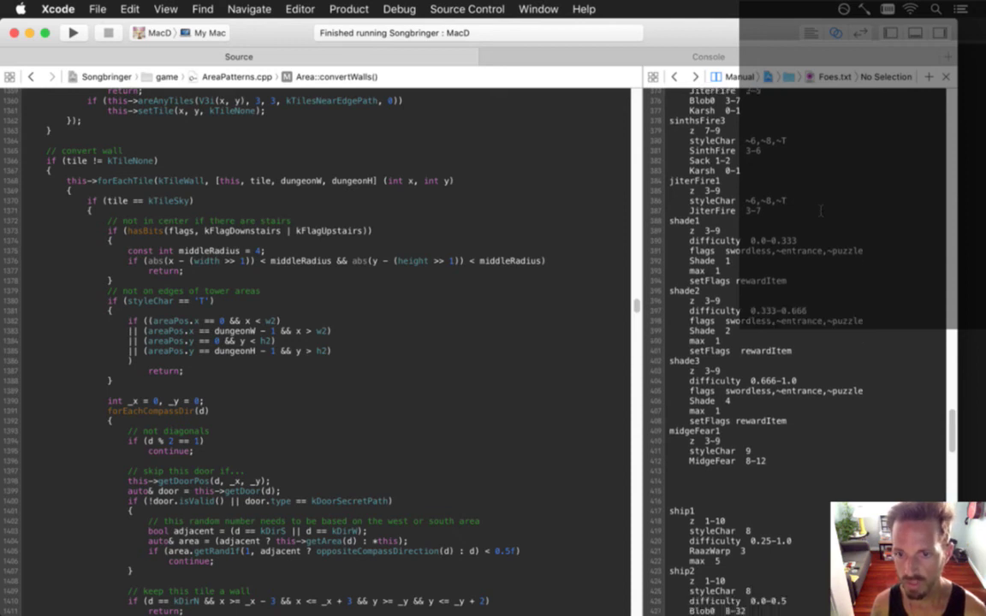
pyautogui.scroll(-8, 821, 210)
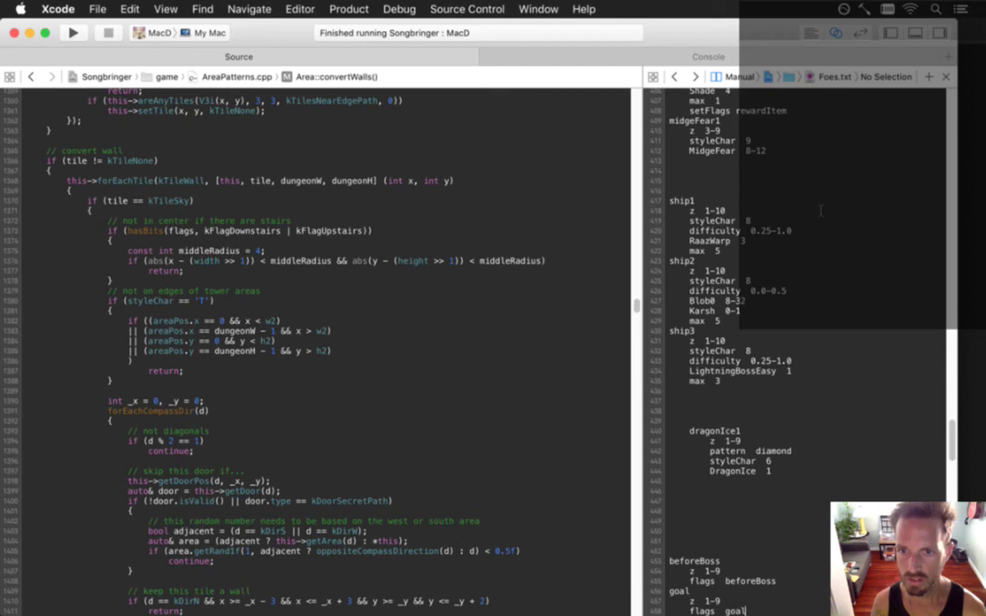
pyautogui.scroll(-8, 821, 210)
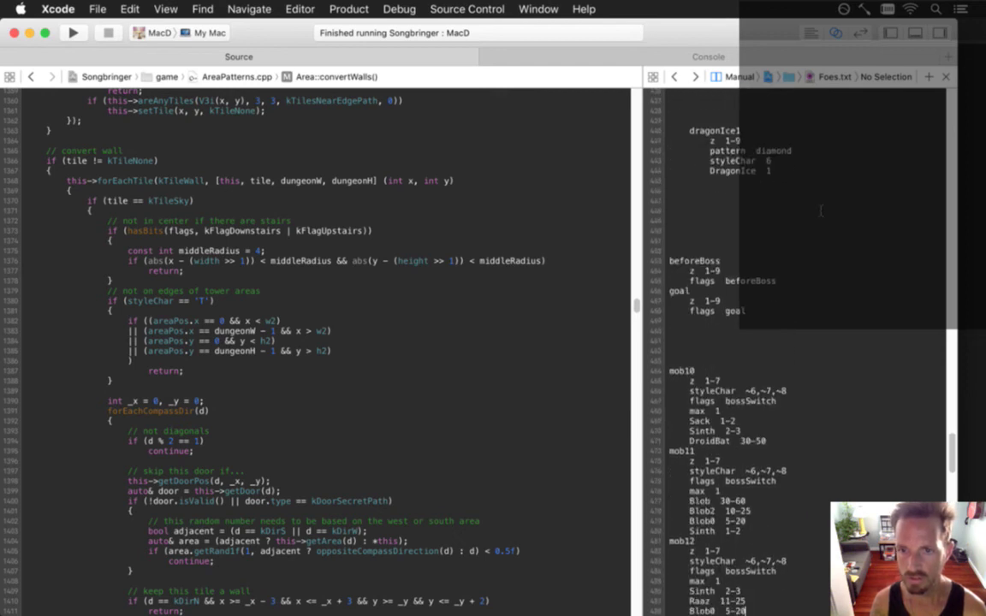
pyautogui.scroll(-5, 821, 211)
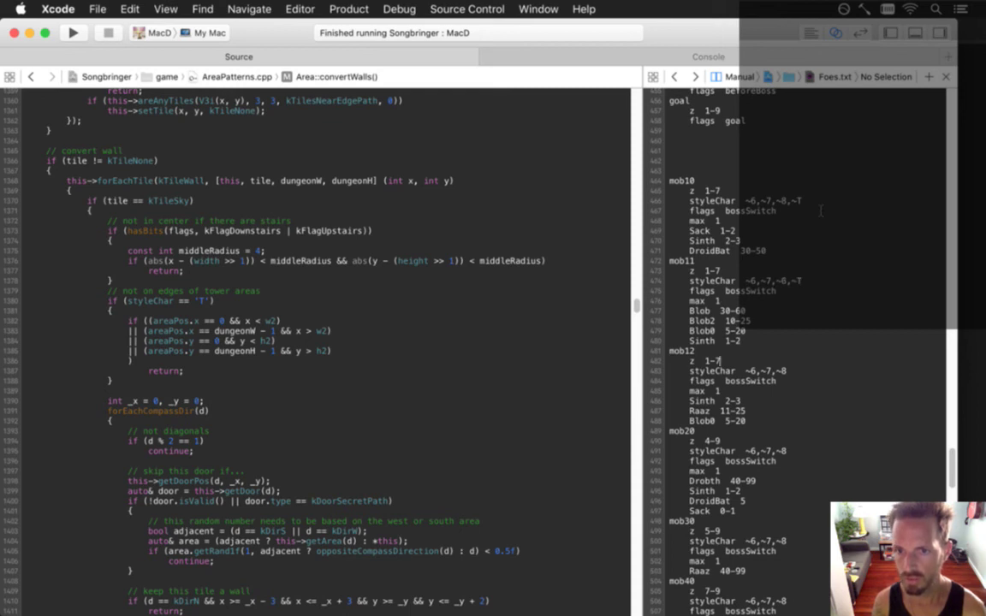
pyautogui.write(',~T')
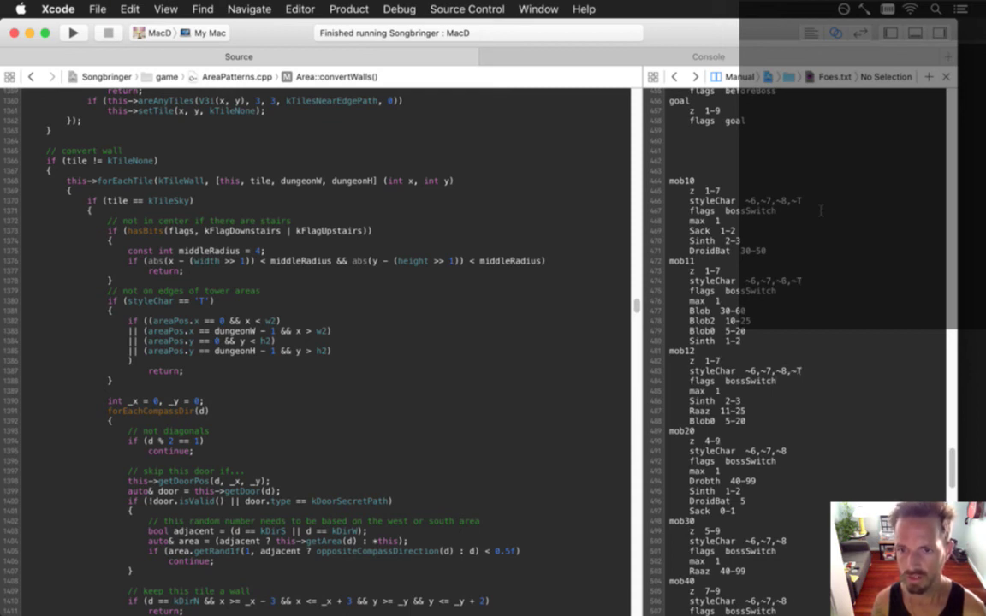
# Append ,~T to the styleChar lines of the mob20, mob30 and mob40 boss-switch groups.
pyautogui.scroll(-10, 820, 211)
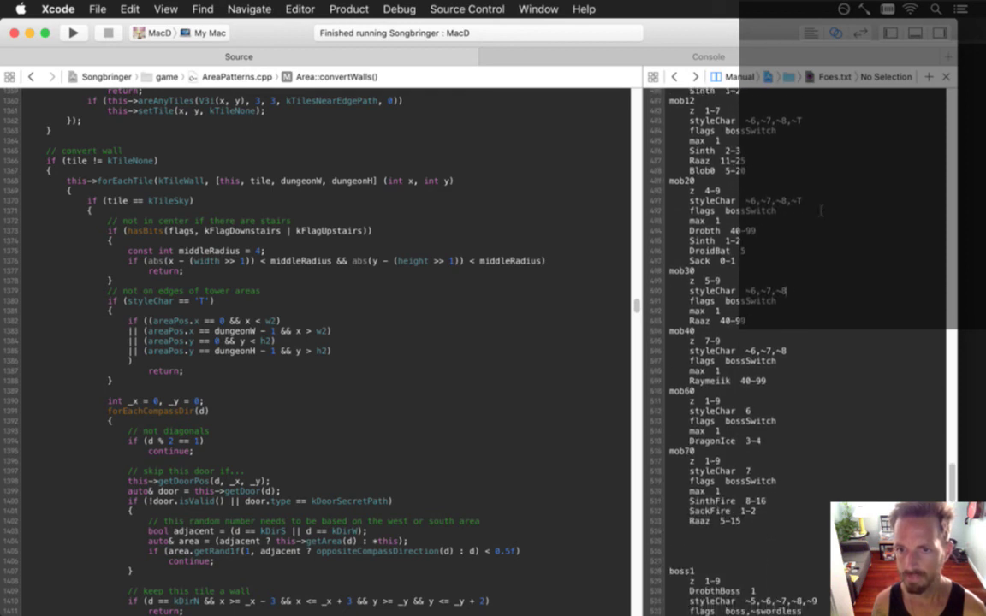
pyautogui.write(',~T')
pyautogui.press('Down')
pyautogui.press('super+Right')
pyautogui.write(',~T')
# Examine the mob60, mob70 and boss groups for their styleChar restrictions.
pyautogui.press('Down')
pyautogui.press('Down')
pyautogui.press('Down')
pyautogui.press('Down')
pyautogui.press('Down')
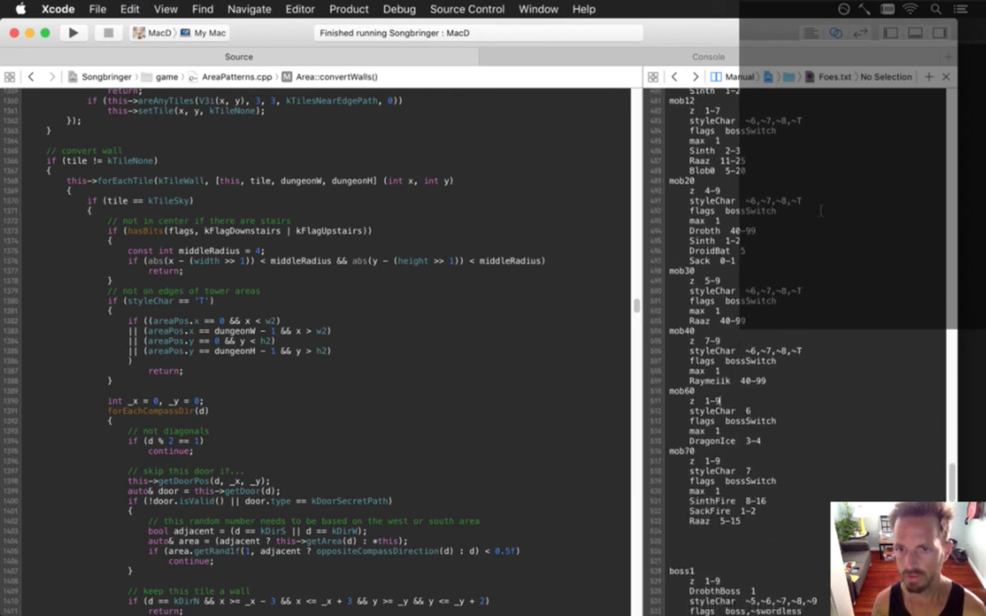
pyautogui.scroll(-12, 820, 211)
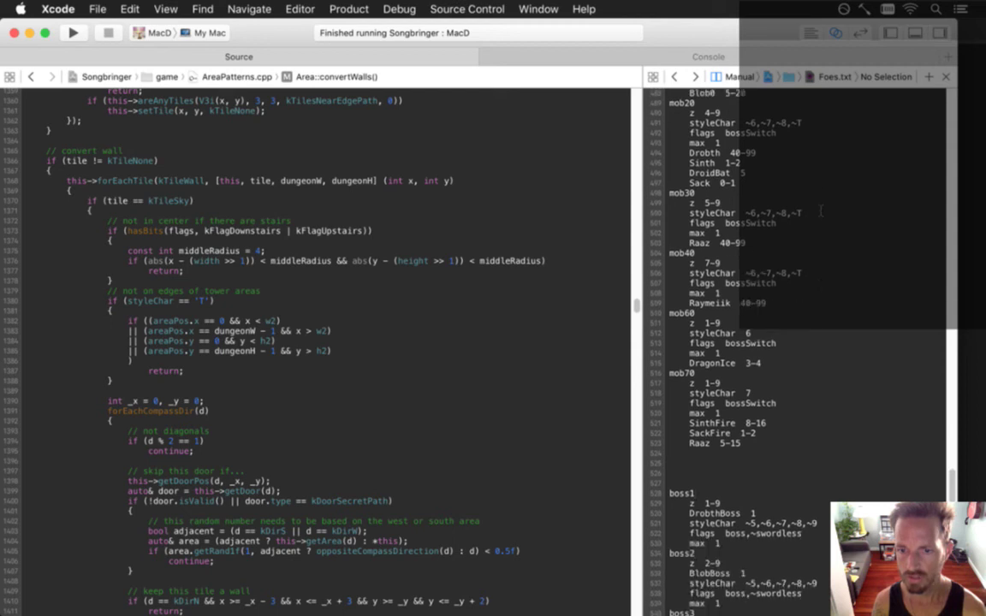
pyautogui.scroll(-2, 820, 210)
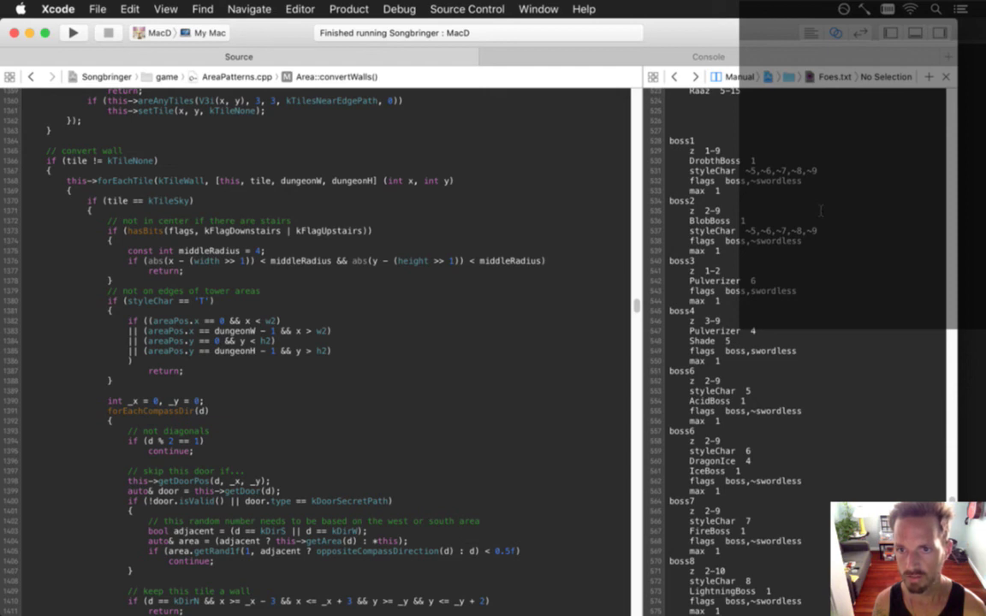
pyautogui.scroll(-5, 820, 210)
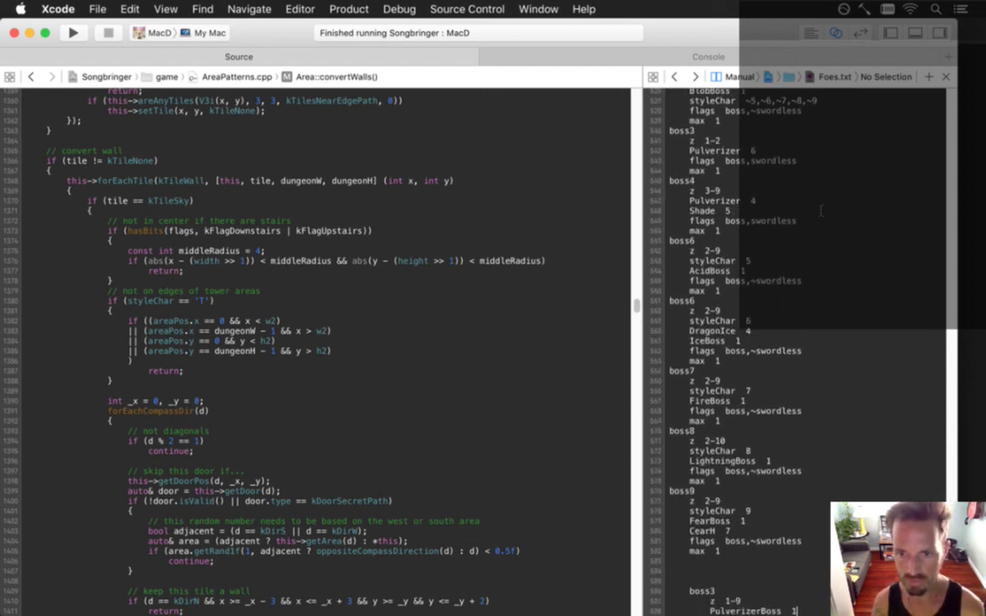
# Examine the remaining boss, swordless and puzzle groups in Foes.txt for their styleChar, flags and setPattern entries.
pyautogui.press('Down')
pyautogui.press('Down')
pyautogui.press('Down')
pyautogui.press('Down')
pyautogui.press('Down')
pyautogui.press('Down')
pyautogui.press('Down')
pyautogui.press('Down')
pyautogui.press('Down')
pyautogui.press('Down')
pyautogui.press('Down')
pyautogui.press('Down')
pyautogui.press('Down')
pyautogui.press('Down')
pyautogui.press('Down')
pyautogui.press('Down')
pyautogui.press('Down')
pyautogui.press('Down')
pyautogui.press('Down')
pyautogui.press('Down')
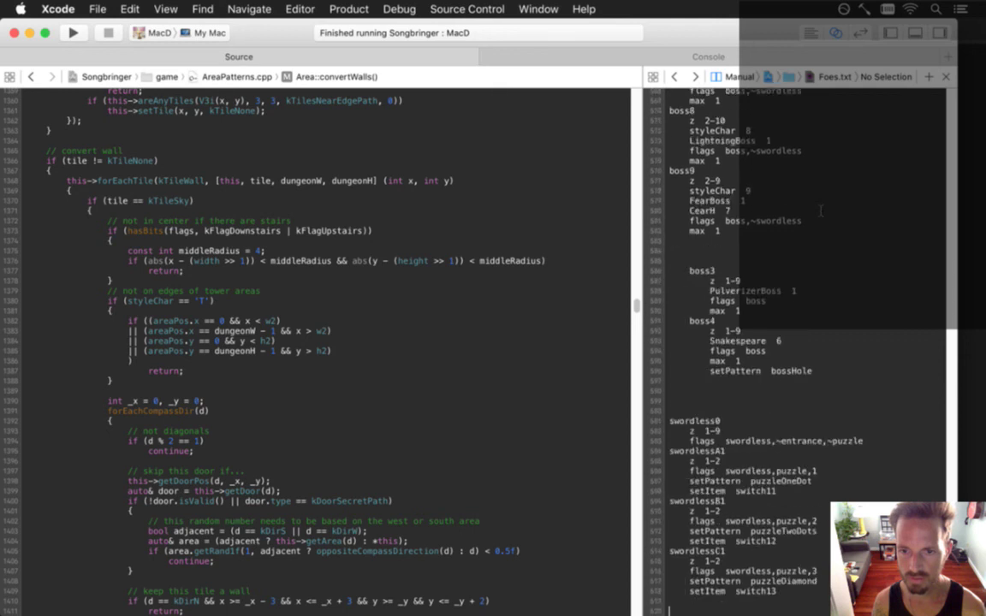
pyautogui.press('Down')
pyautogui.press('Down')
pyautogui.press('Down')
pyautogui.press('Down')
pyautogui.press('Down')
pyautogui.press('Down')
pyautogui.press('Down')
pyautogui.press('Down')
pyautogui.press('Down')
pyautogui.press('Down')
pyautogui.press('Down')
pyautogui.press('Down')
pyautogui.press('Down')
pyautogui.press('Down')
pyautogui.press('Down')
pyautogui.press('Down')
pyautogui.press('Down')
pyautogui.press('Down')
pyautogui.press('Down')
pyautogui.press('Down')
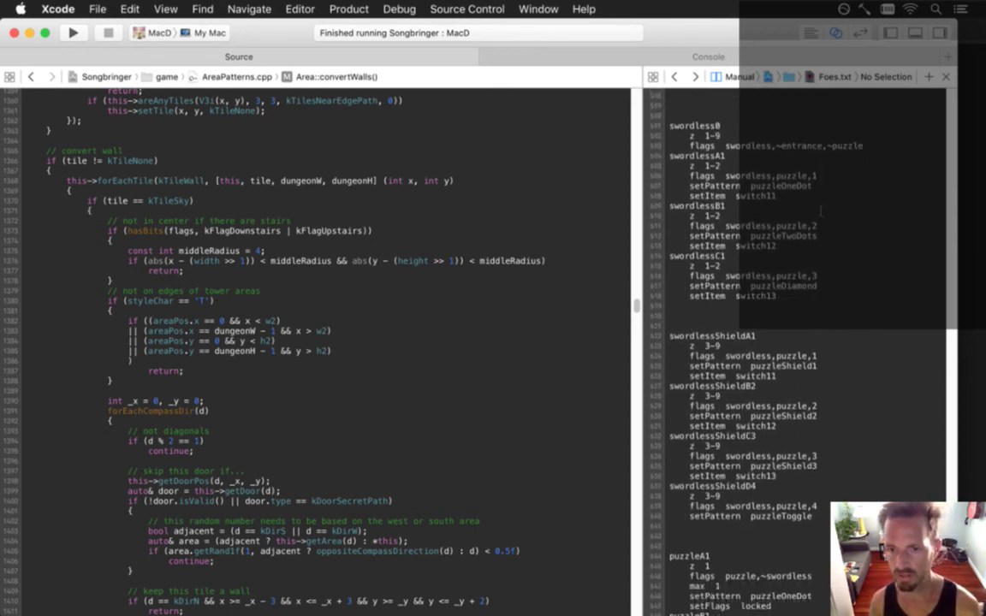
pyautogui.press('Down')
pyautogui.press('Down')
pyautogui.press('Down')
pyautogui.press('Down')
pyautogui.press('Down')
pyautogui.press('Down')
pyautogui.press('Down')
pyautogui.press('Down')
pyautogui.press('Down')
pyautogui.press('Down')
pyautogui.press('Down')
pyautogui.press('Down')
pyautogui.press('Down')
pyautogui.press('Down')
pyautogui.press('Down')
pyautogui.press('Down')
pyautogui.press('Down')
pyautogui.press('Down')
pyautogui.press('Down')
pyautogui.press('Down')
pyautogui.press('Down')
pyautogui.press('Down')
pyautogui.press('Down')
pyautogui.press('Down')
pyautogui.press('Down')
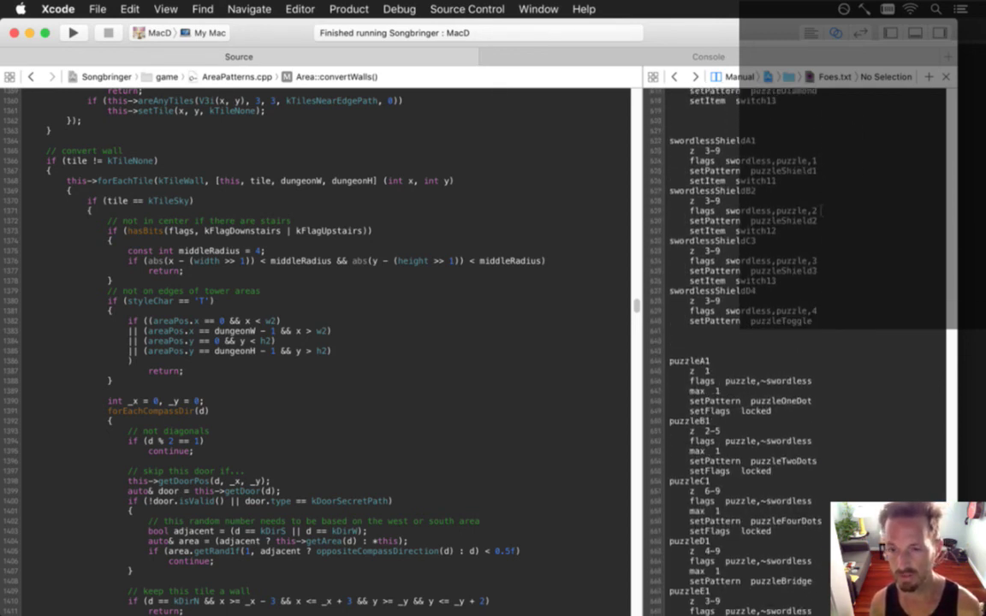
pyautogui.scroll(5, 821, 210)
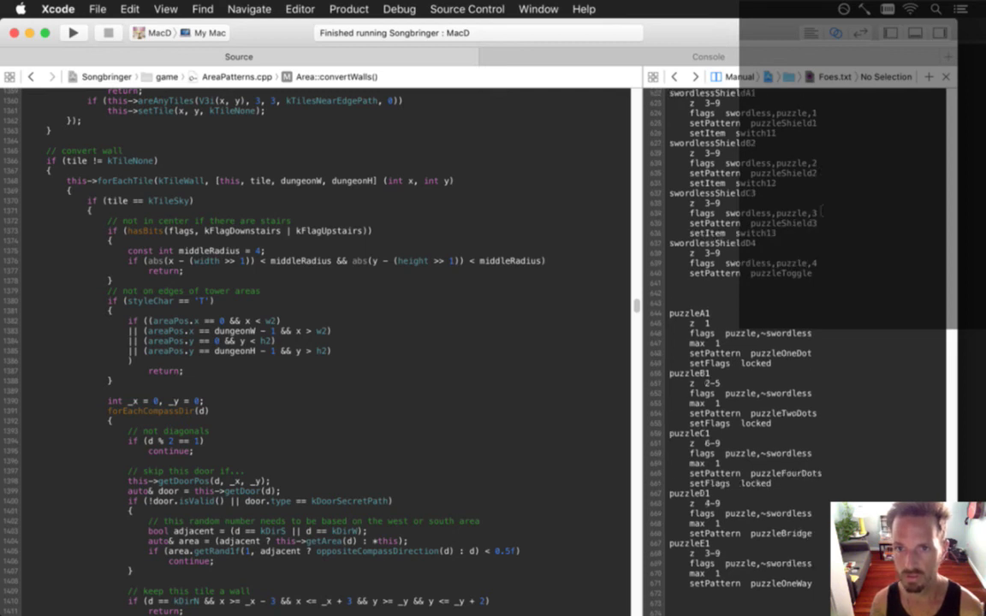
pyautogui.scroll(5, 820, 210)
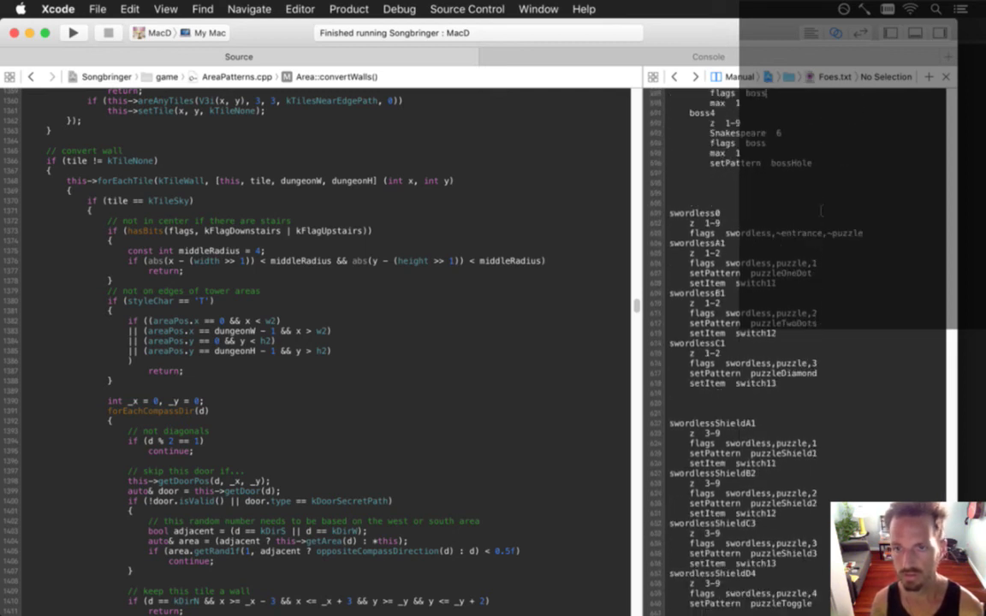
# Build and run Songbringer, and walk from the tower's starting room into the adjoining east room and back.
pyautogui.press('super+r')
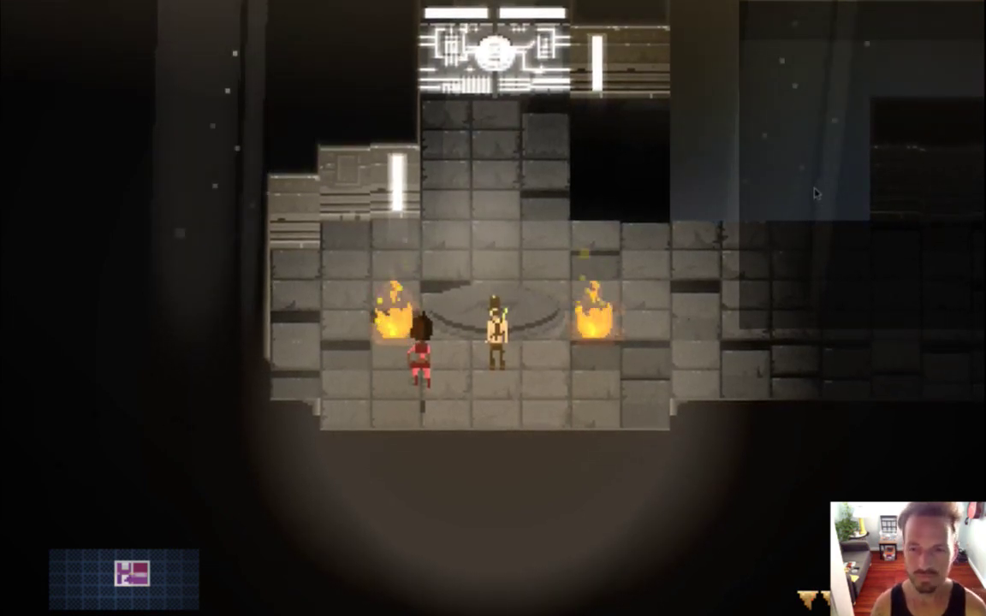
pyautogui.press('Right')
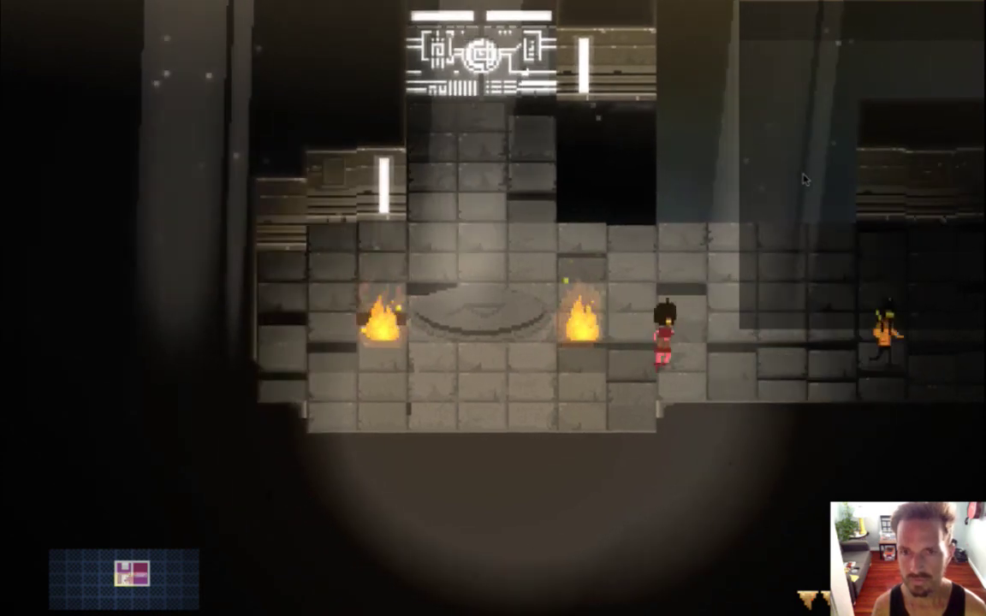
pyautogui.press('Right')
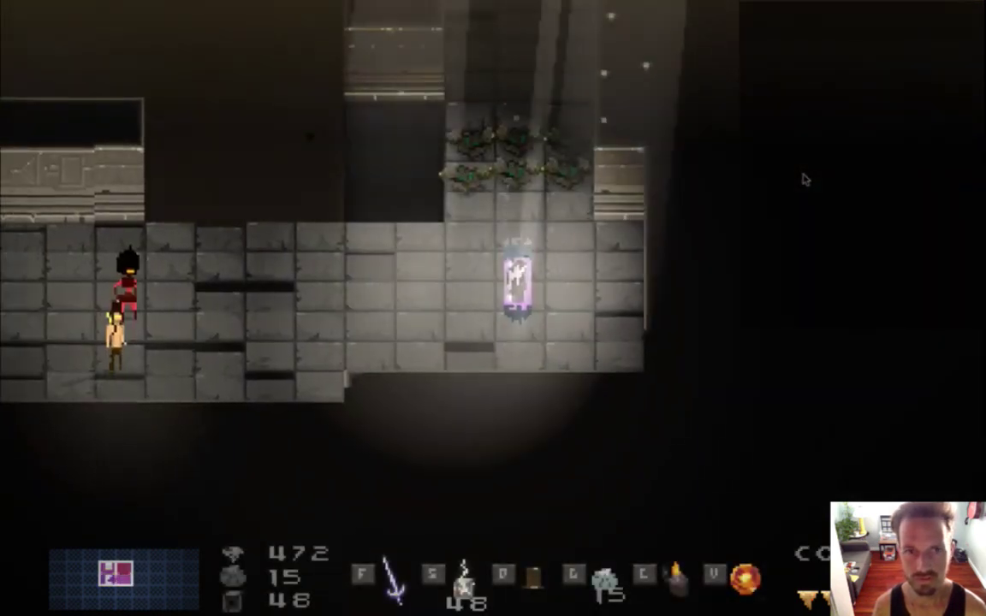
pyautogui.press('Left')
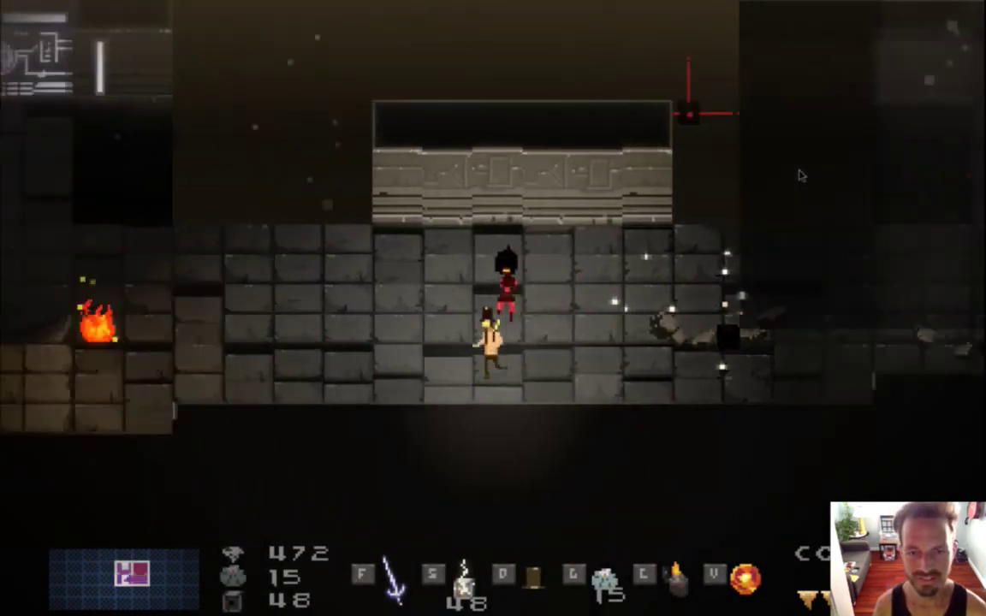
# Toggle god mode on and off while exploring the room north of the tower's starting room, and return to the start.
pyautogui.press('F1')
pyautogui.press('Left')
pyautogui.press('Up')
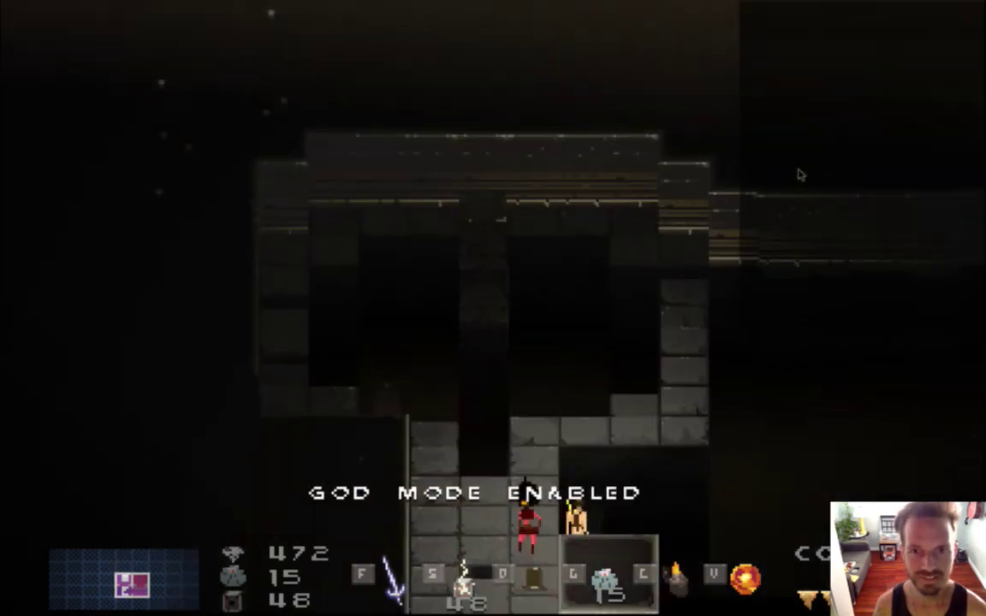
pyautogui.press('F1')
pyautogui.press('Left')
pyautogui.press('Up')
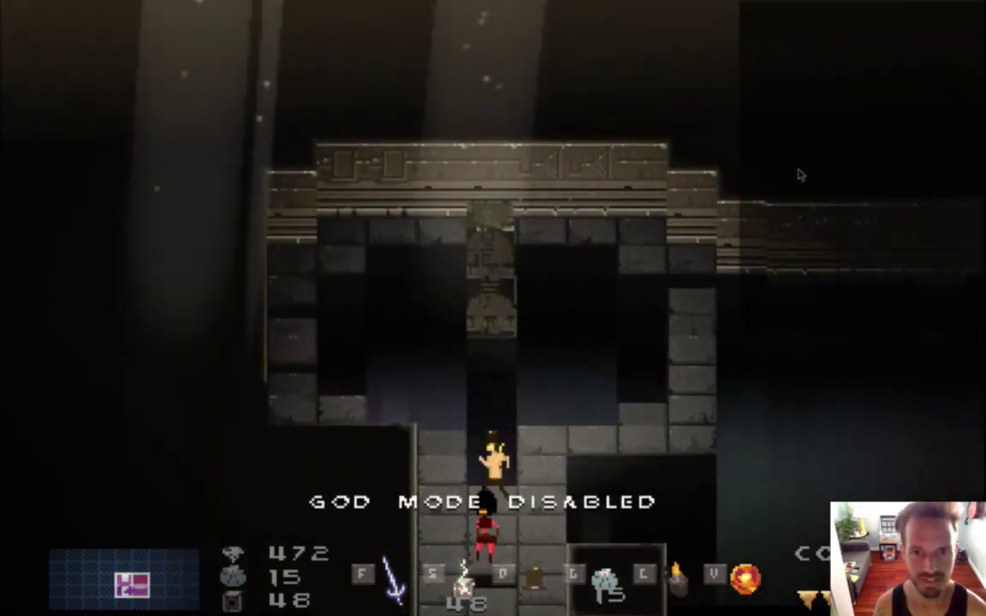
pyautogui.press('Up')
pyautogui.press('Left')
pyautogui.press('Right')
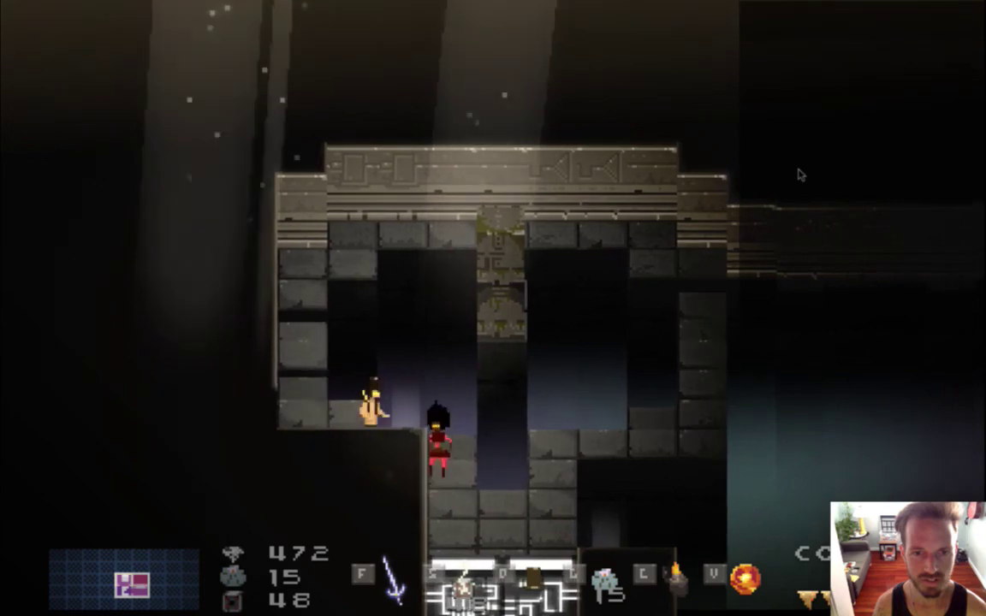
pyautogui.press('Right')
pyautogui.press('Down')
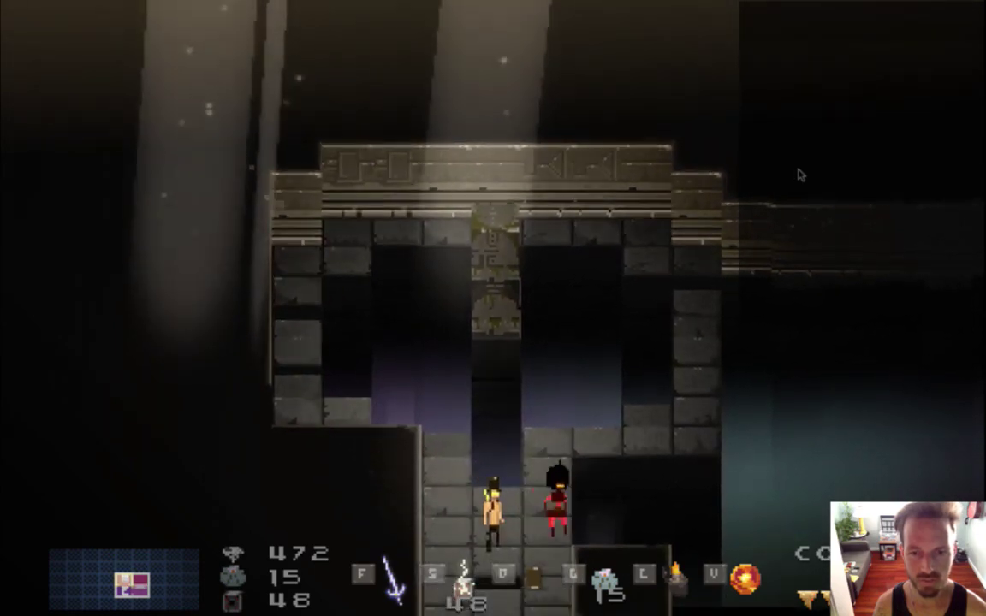
pyautogui.press('Down')
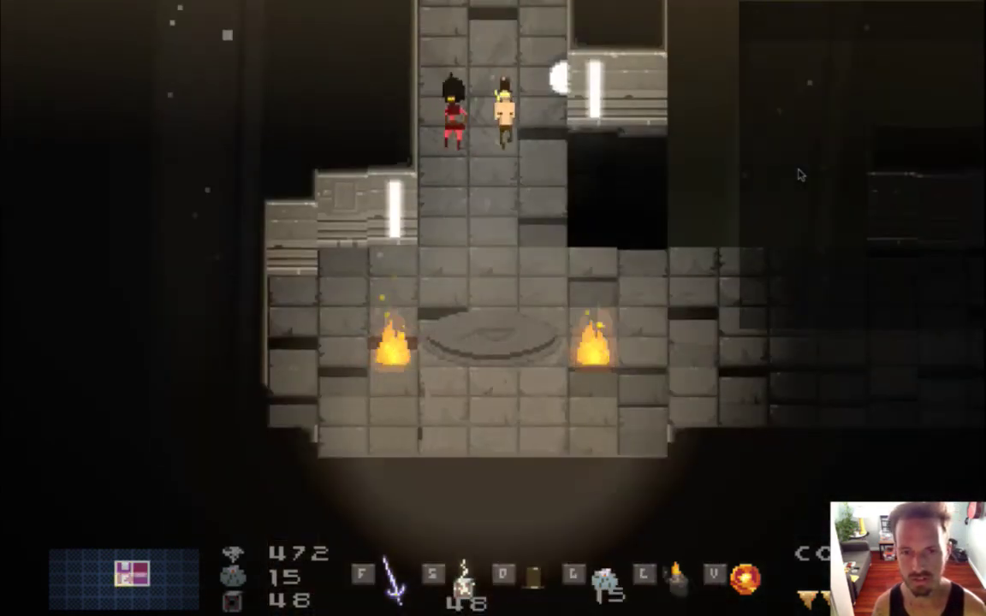
# Playtest the route through the east room and its thorny north passage into the blob boss room.
pyautogui.press('Right')
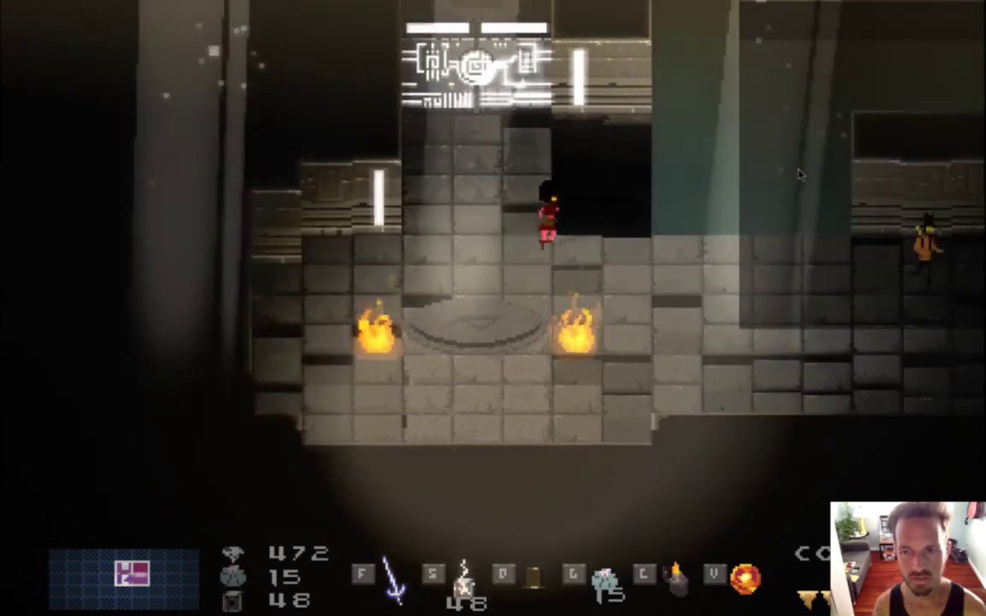
pyautogui.press('Right')
pyautogui.press('Up')
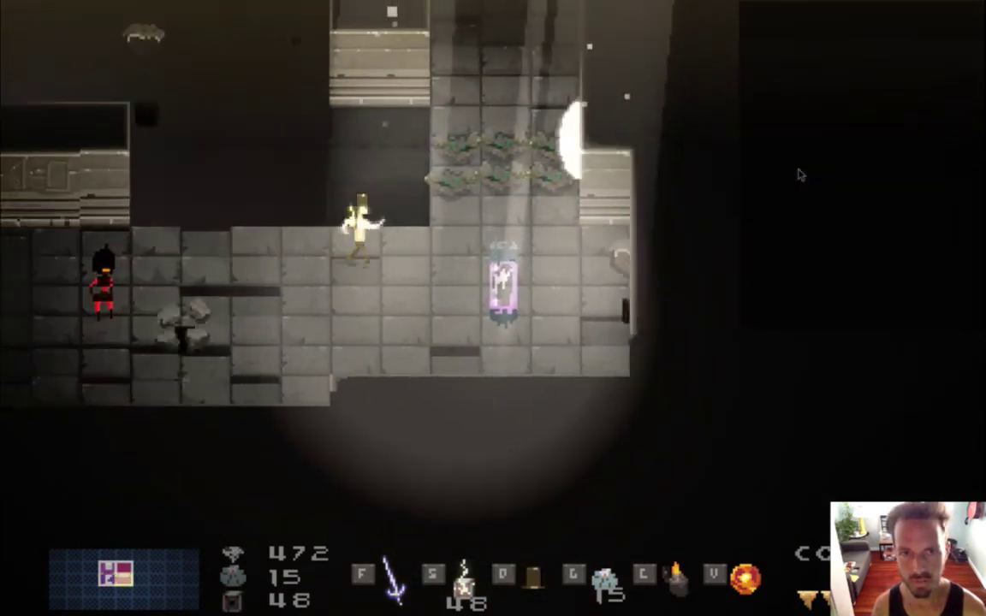
pyautogui.press('Right')
pyautogui.press('Up')
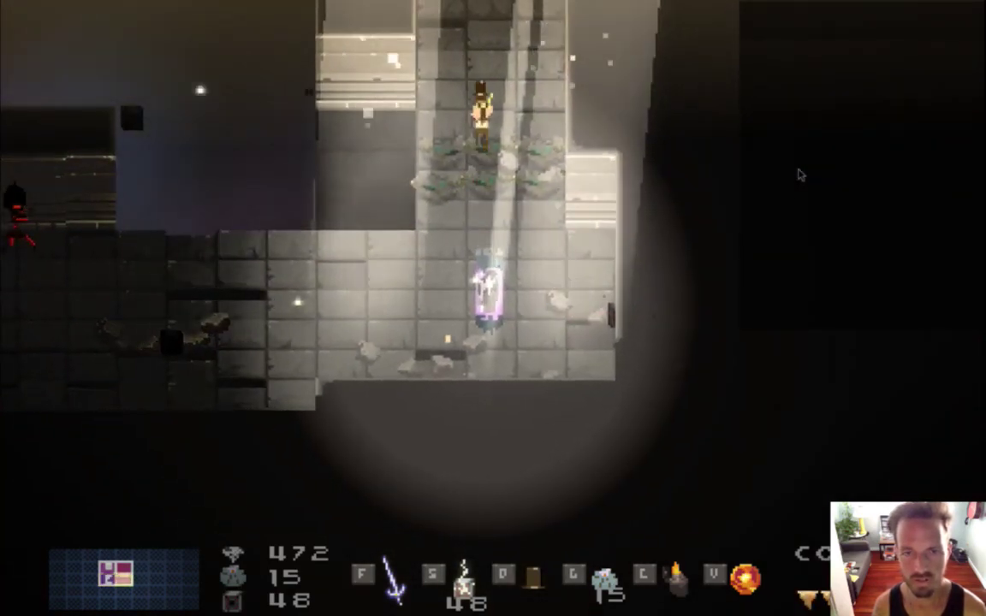
pyautogui.press('Up')
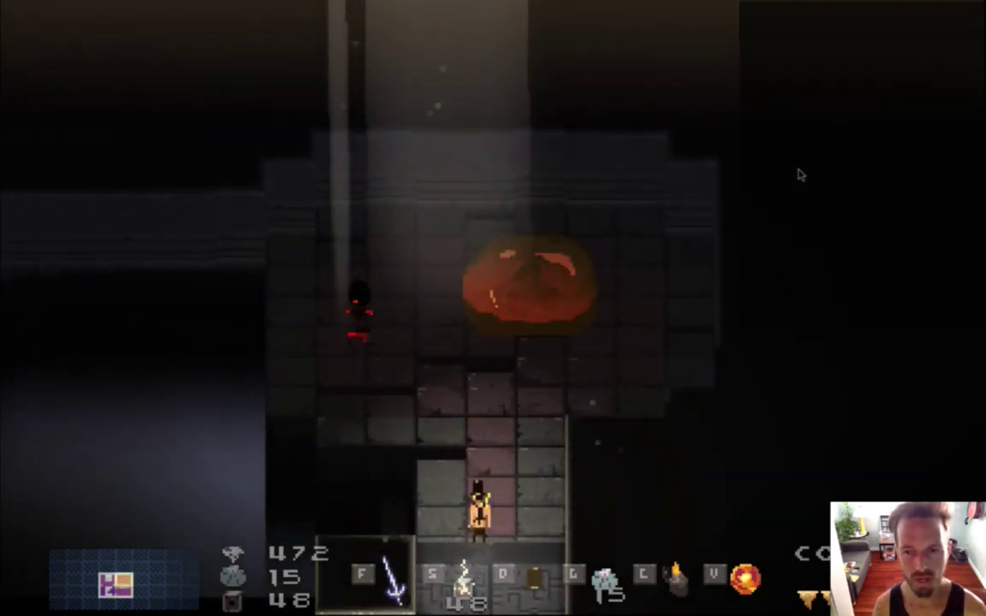
pyautogui.press('Left')
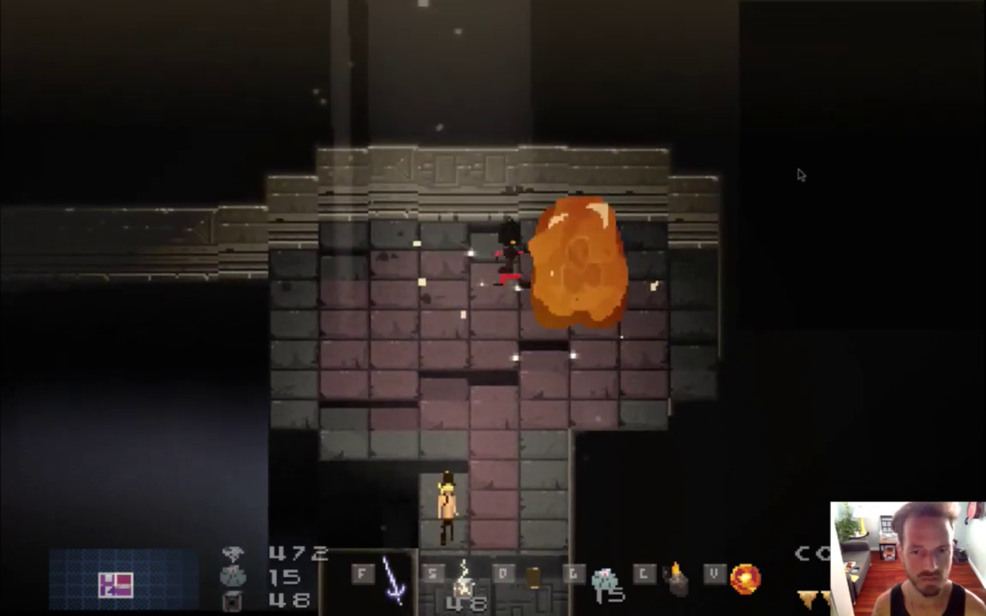
pyautogui.press('Up')
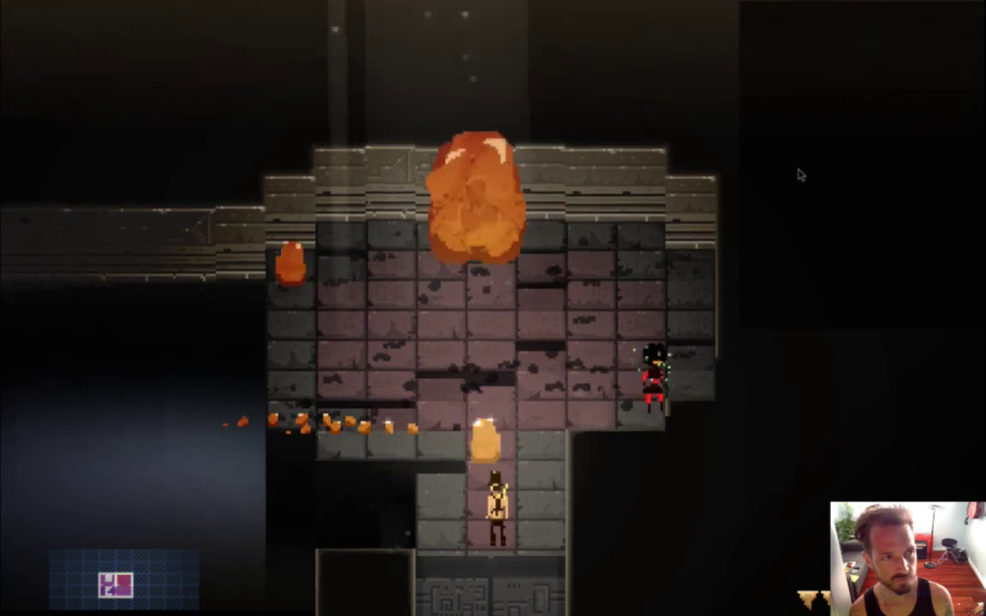
# Switch to Terminal, open the diff of the uncommitted Songbringer changes with the d command, and close it.
pyautogui.press('super+Tab')
pyautogui.press('super+Tab')
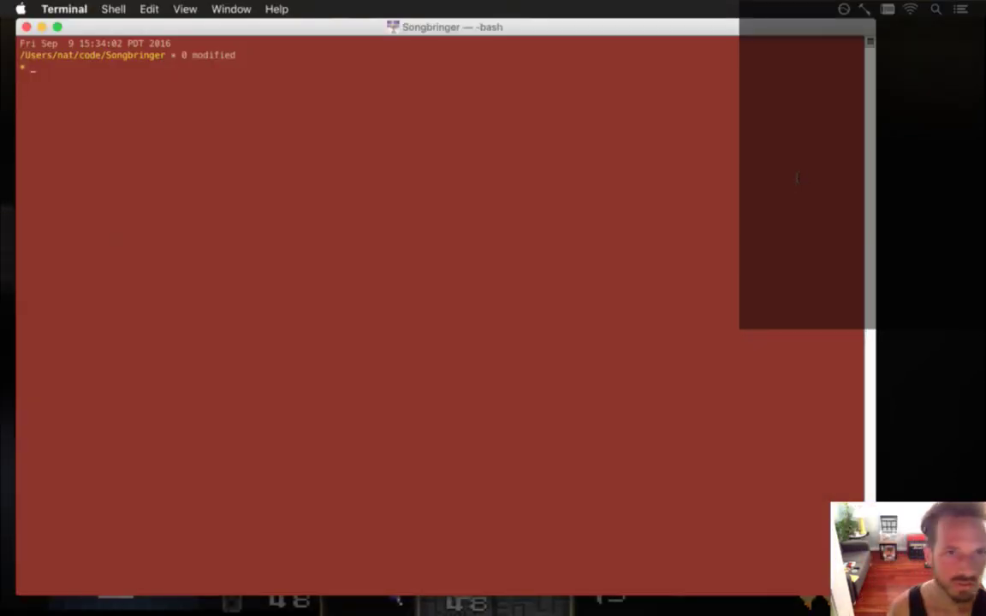
pyautogui.write('d')
pyautogui.press('Return')
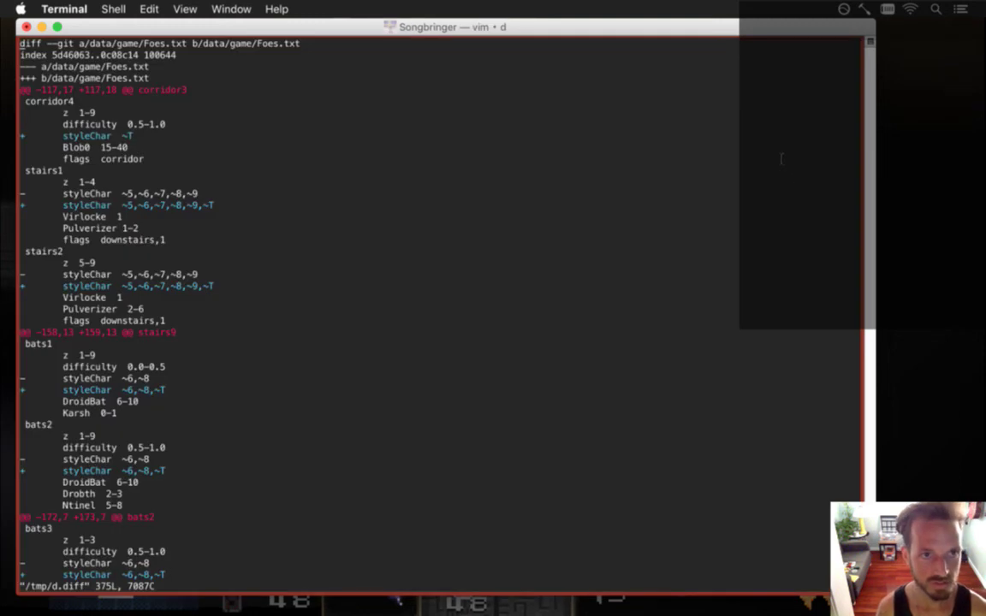
pyautogui.press('q')
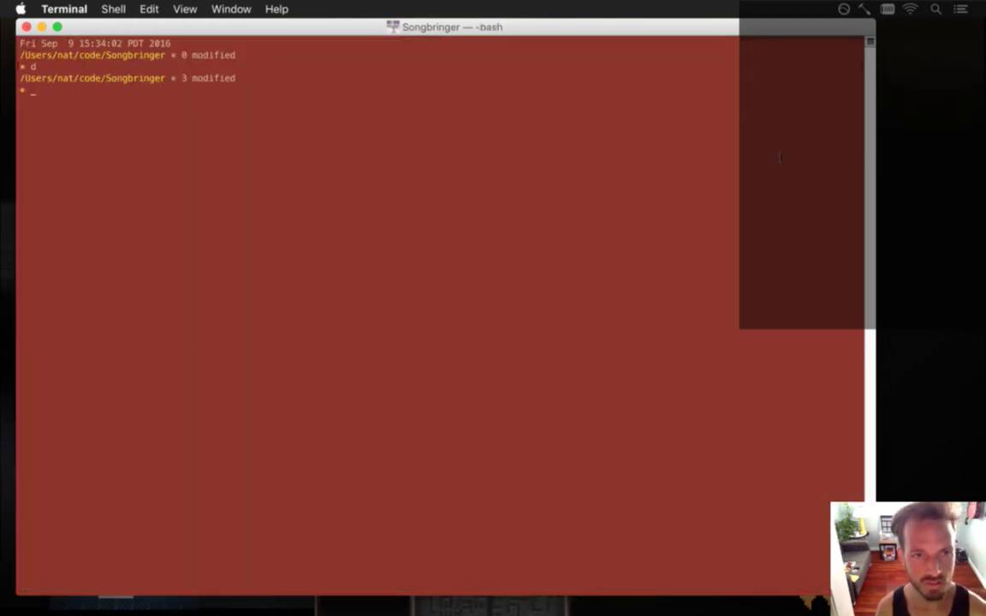
# Check the repository status with gs and reopen the diff of the uncommitted changes.
pyautogui.write('g')
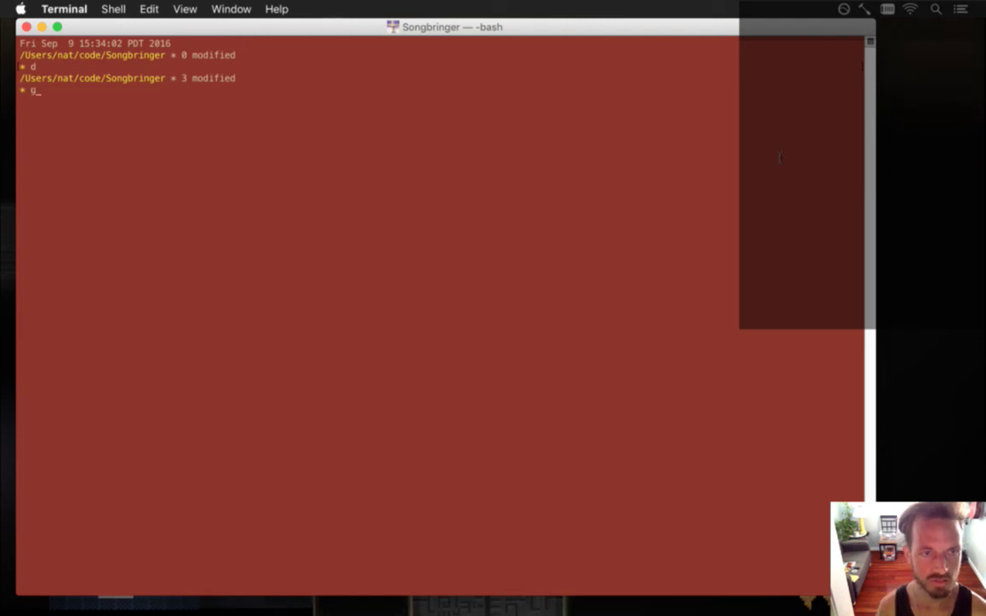
pyautogui.write('s')
pyautogui.press('Return')
pyautogui.press('Return')
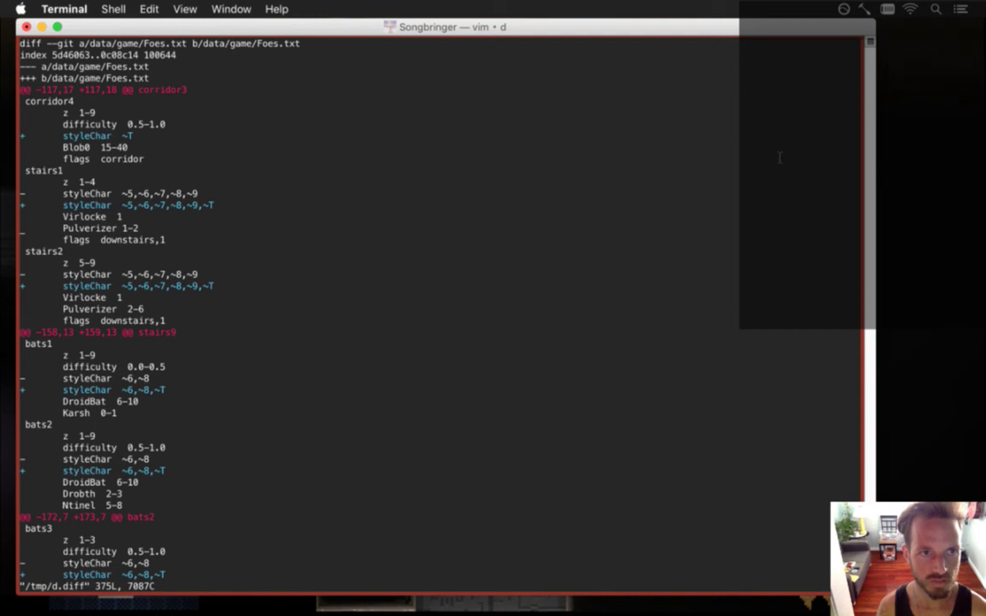
# Examine the added ~T styleChar entries in the Foes.txt diff from the corridor4 group down to sinths1.
pyautogui.scroll(-5, 779, 157)
pyautogui.scroll(-15, 779, 157)
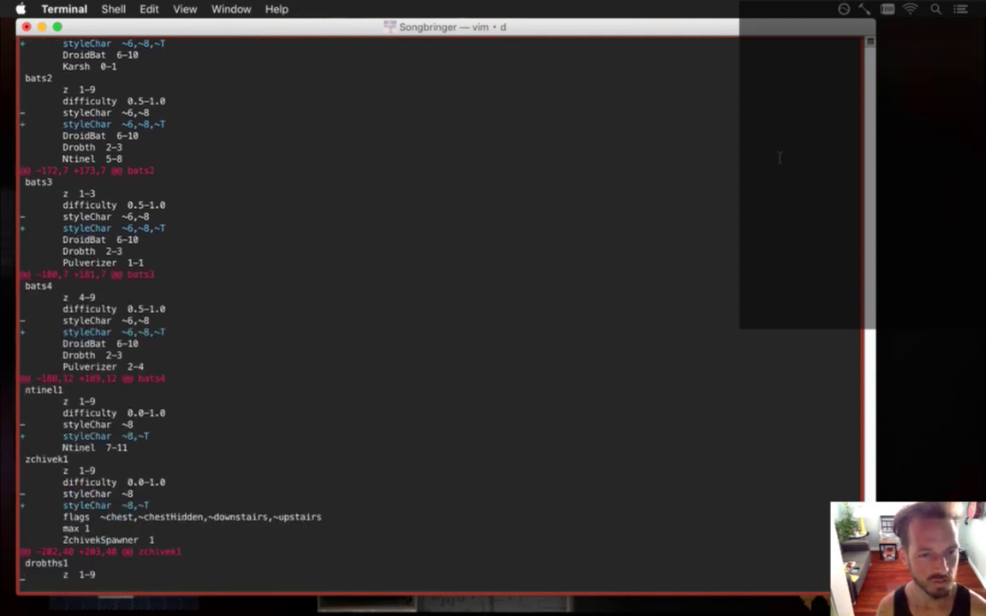
pyautogui.scroll(-20, 779, 156)
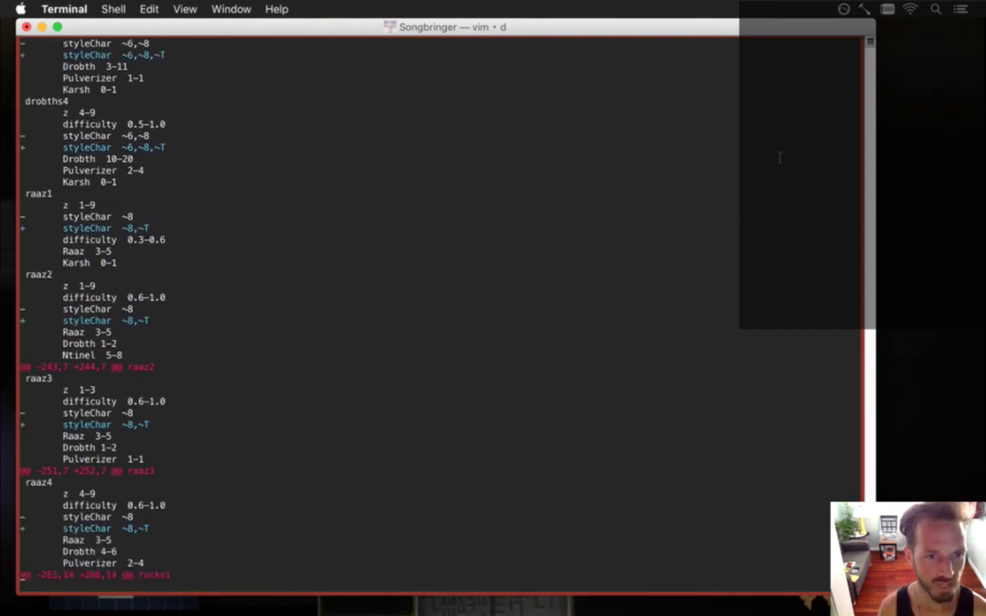
pyautogui.write('jjjjjjjjjjjjjj')
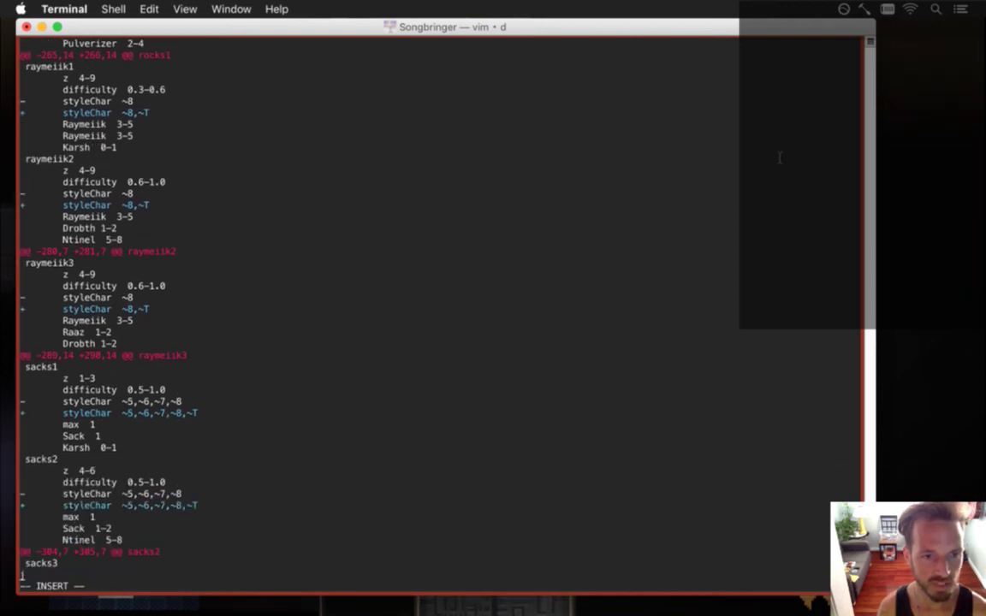
pyautogui.press('Escape')
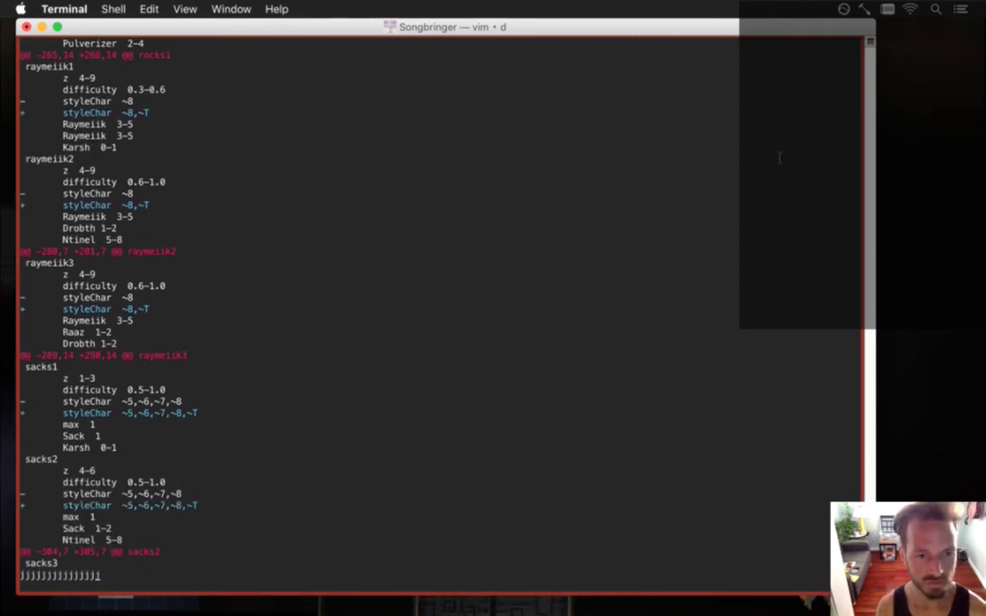
pyautogui.press('j')
pyautogui.press('j')
pyautogui.press('j')
pyautogui.press('j')
pyautogui.press('j')
pyautogui.press('j')
pyautogui.press('j')
pyautogui.press('j')
pyautogui.press('j')
pyautogui.press('j')
pyautogui.press('j')
pyautogui.press('j')
pyautogui.press('j')
pyautogui.press('j')
pyautogui.press('j')
pyautogui.press('j')
pyautogui.press('j')
pyautogui.press('j')
pyautogui.press('j')
pyautogui.press('j')
pyautogui.press('j')
pyautogui.press('j')
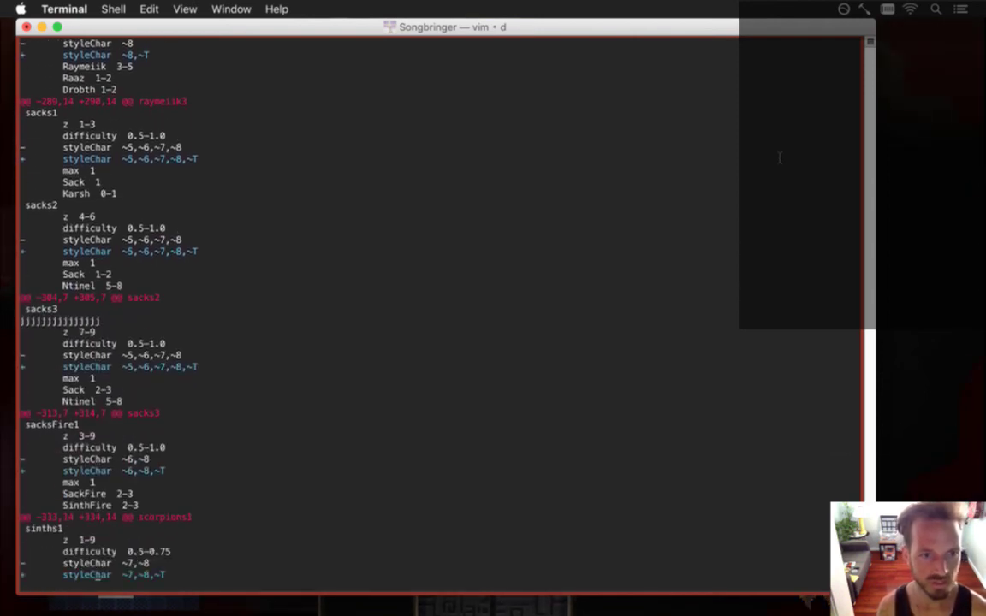
pyautogui.press('super+Tab')
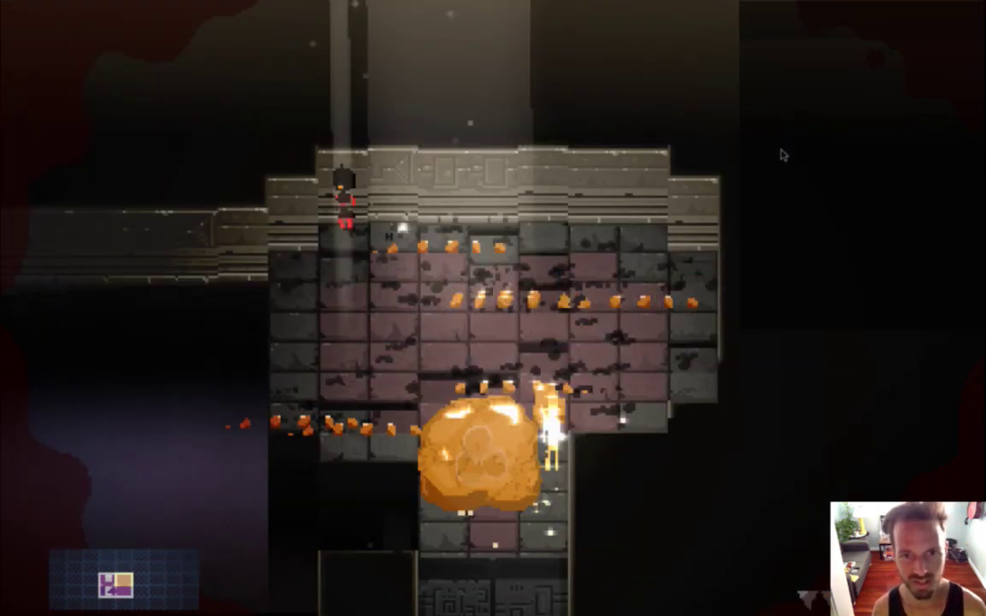
pyautogui.press('super+Tab')
pyautogui.press('super+Tab')
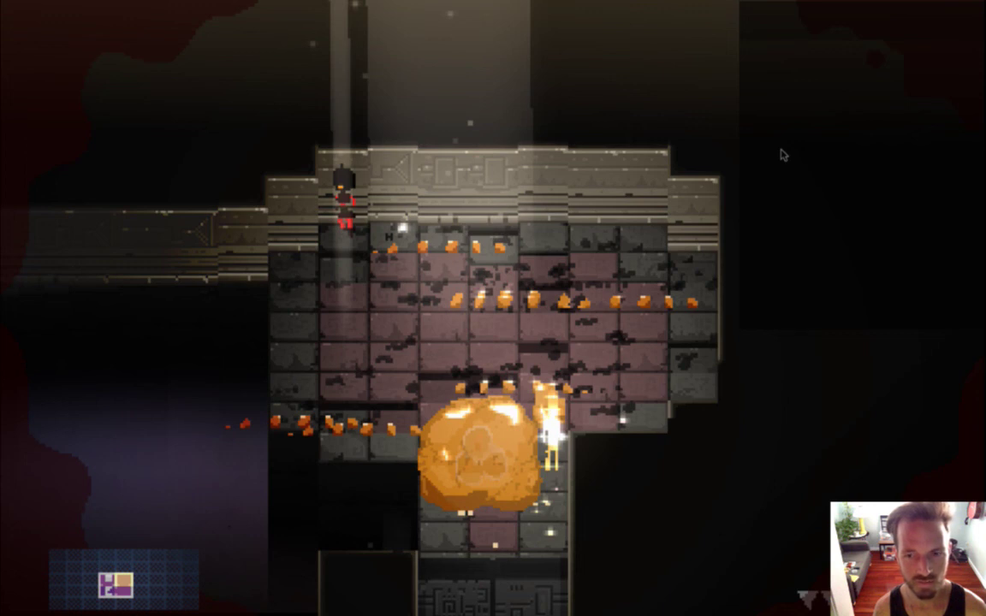
pyautogui.press('super+Tab')
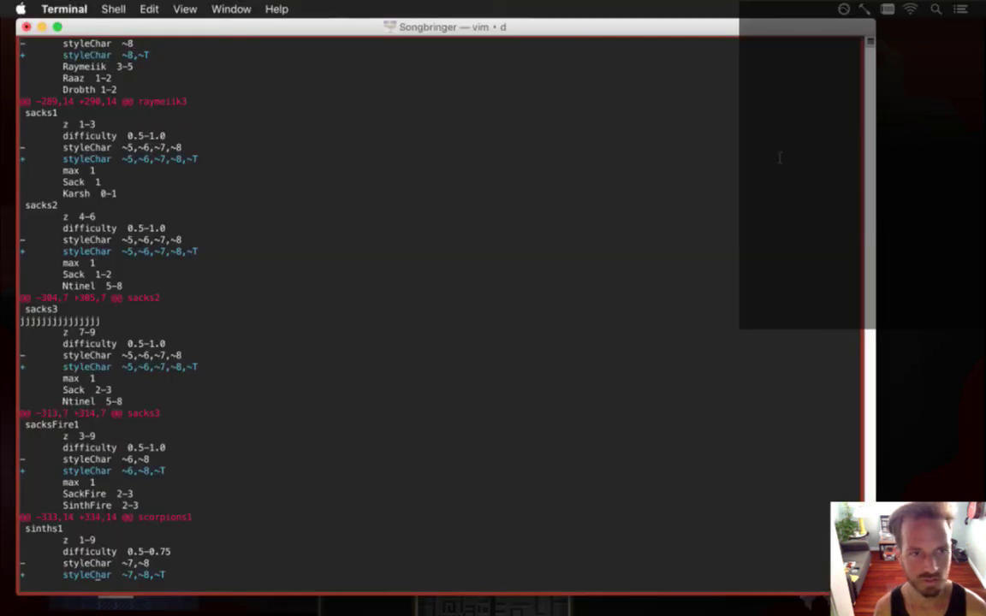
# Examine the rest of the diff from sinths1 through the World.txt and AreaPatterns.cpp changes, and close it without saving.
pyautogui.scroll(-3, 780, 155)
pyautogui.scroll(-3, 780, 155)
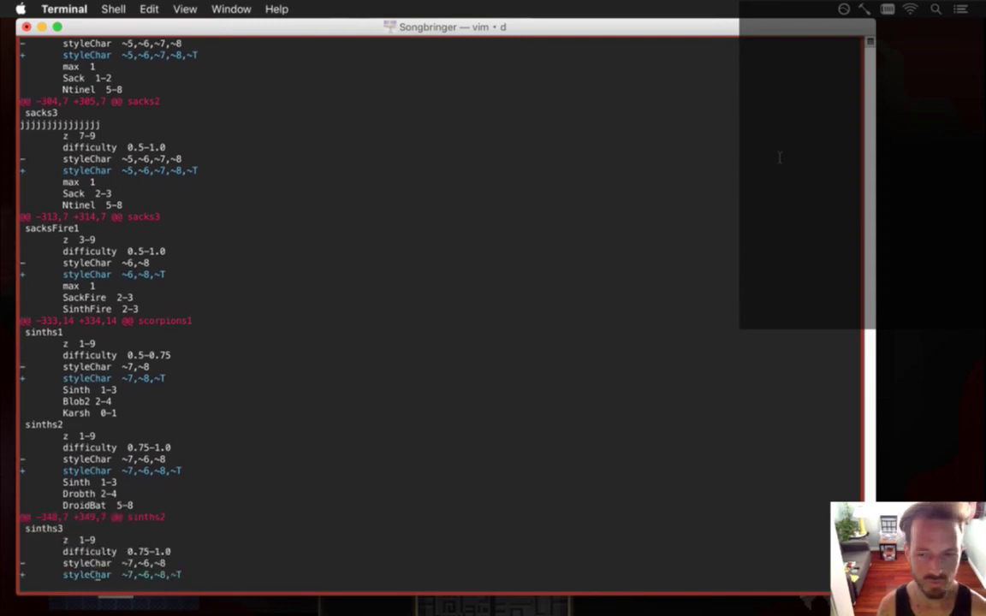
pyautogui.scroll(-1, 780, 156)
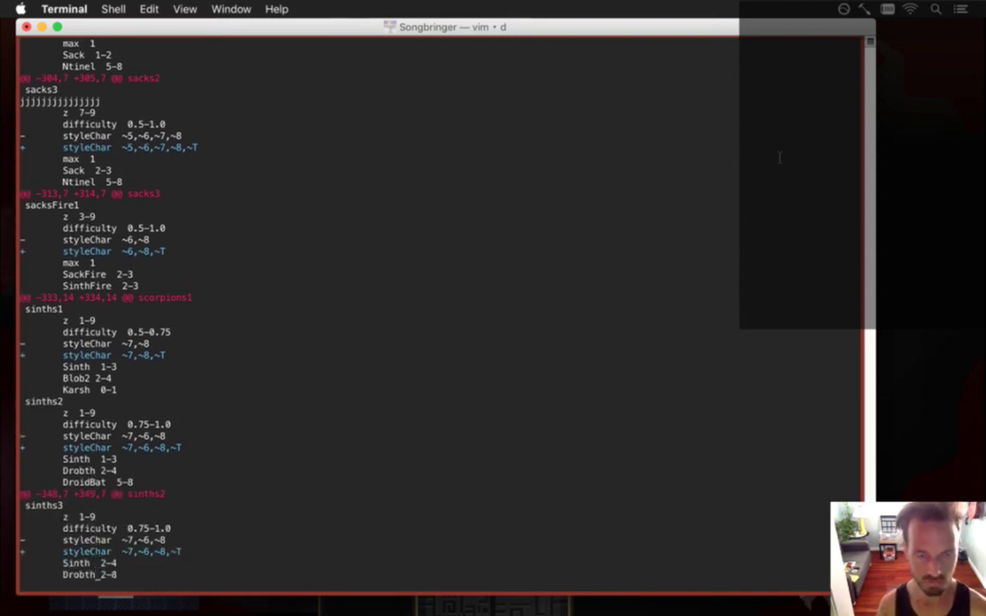
pyautogui.scroll(-10, 780, 156)
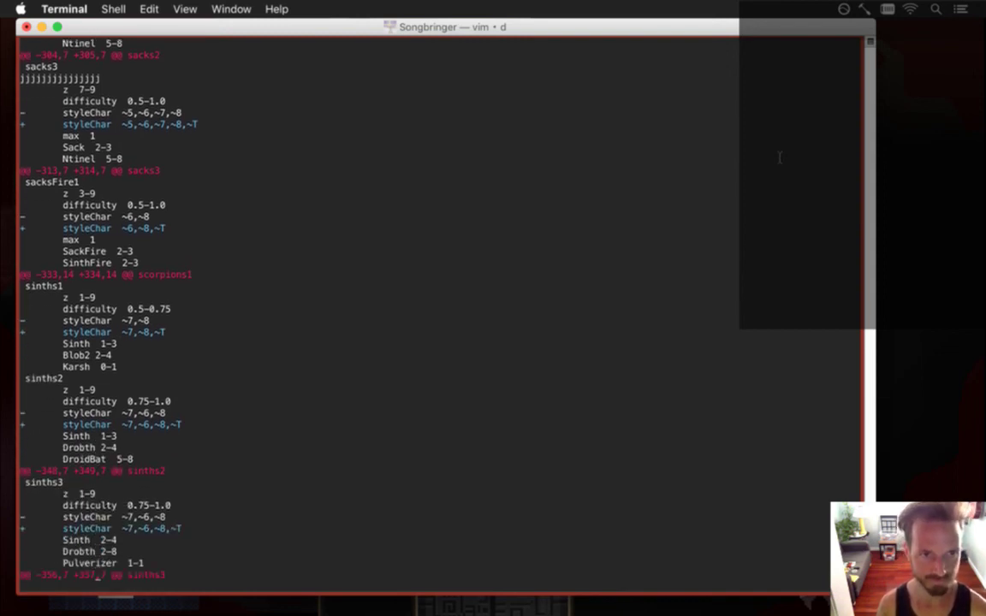
pyautogui.scroll(-20, 779, 157)
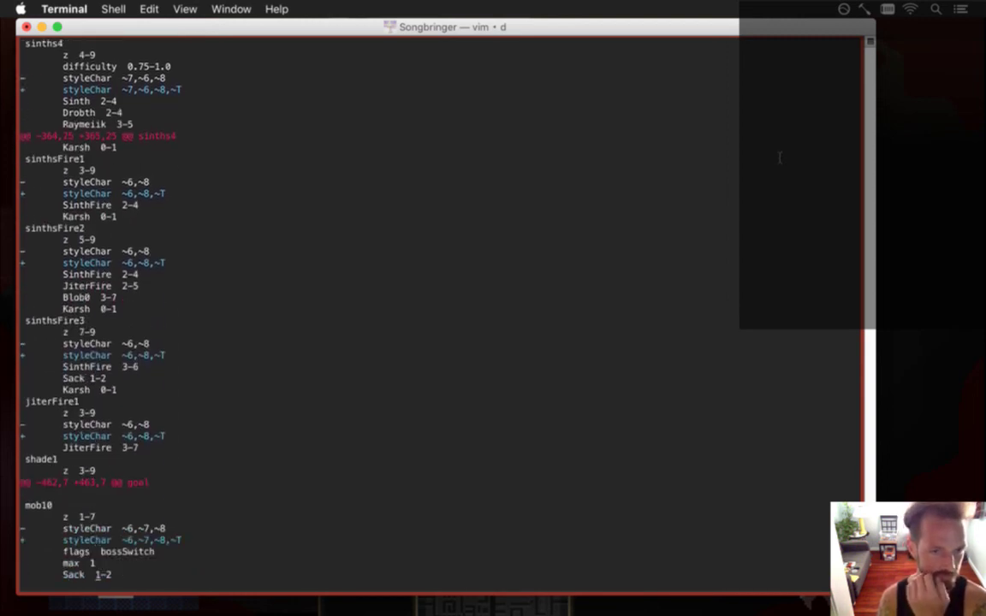
pyautogui.scroll(-10, 780, 157)
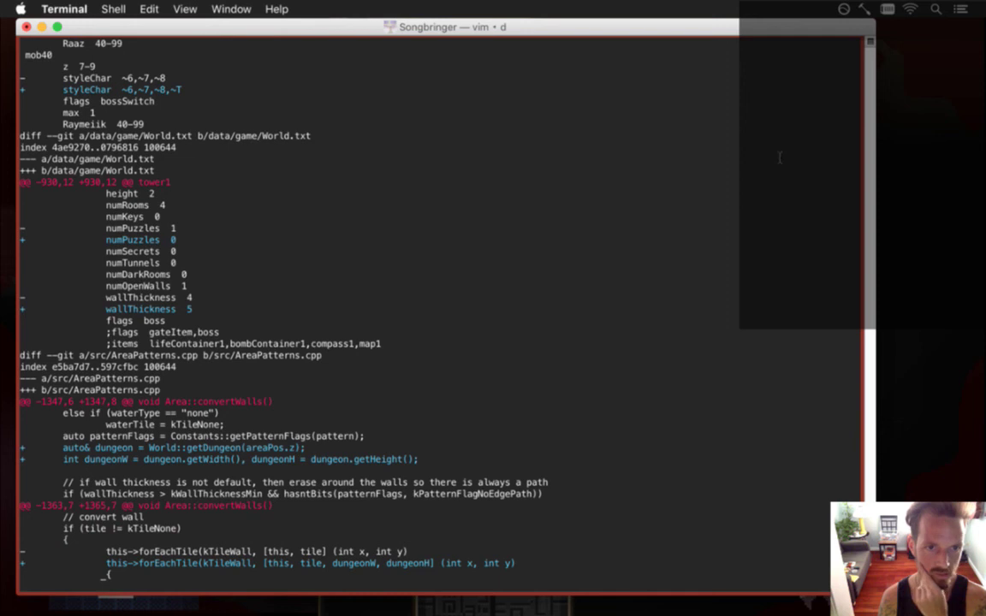
pyautogui.scroll(-6, 780, 156)
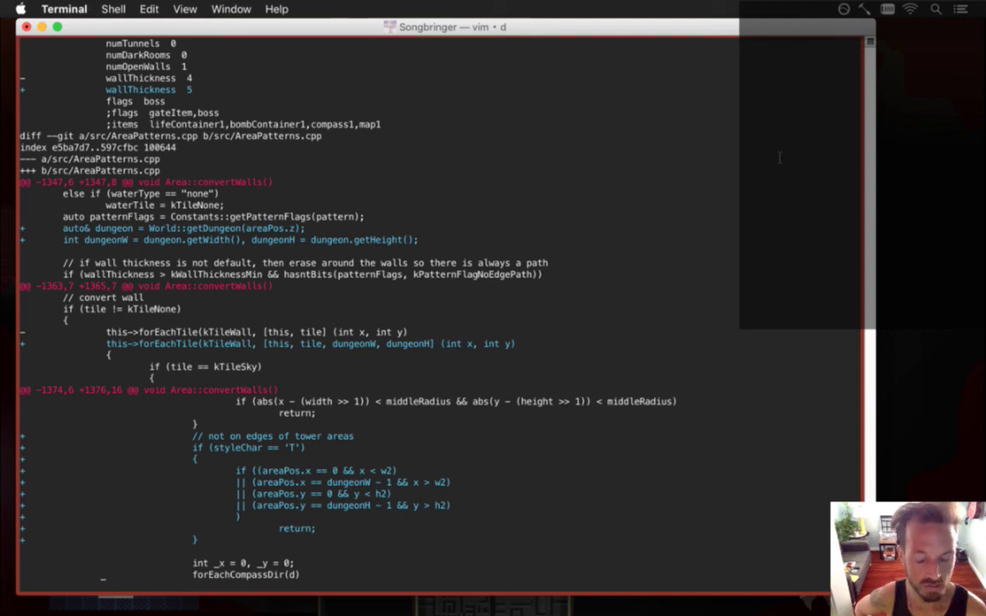
pyautogui.write(':q')
pyautogui.press('Return')
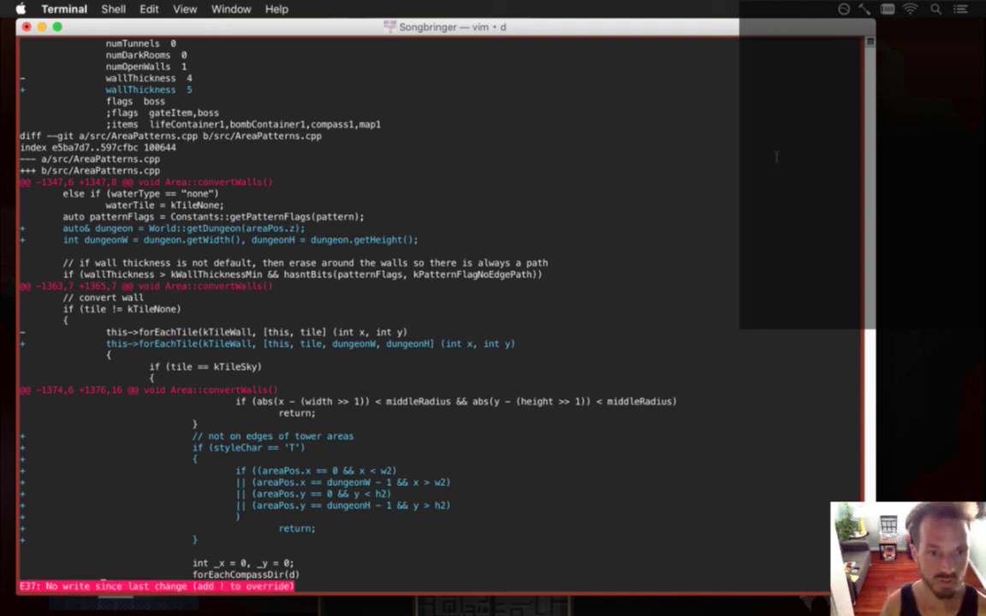
pyautogui.write(':q!')
pyautogui.press('Return')
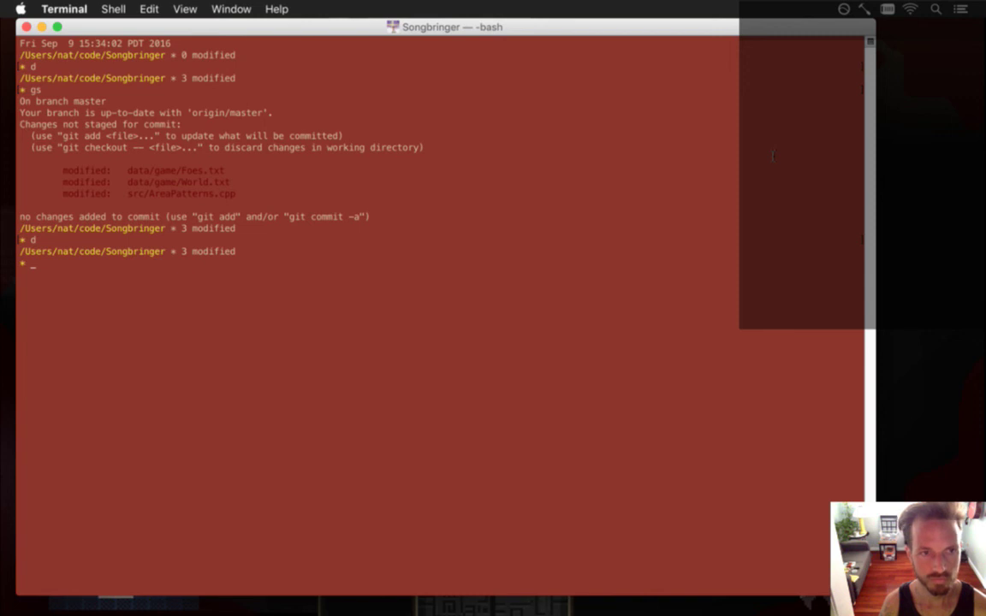
# Commit all modified Songbringer files using the gc command with the message "tower...".
pyautogui.write('gc')
pyautogui.press('Return')
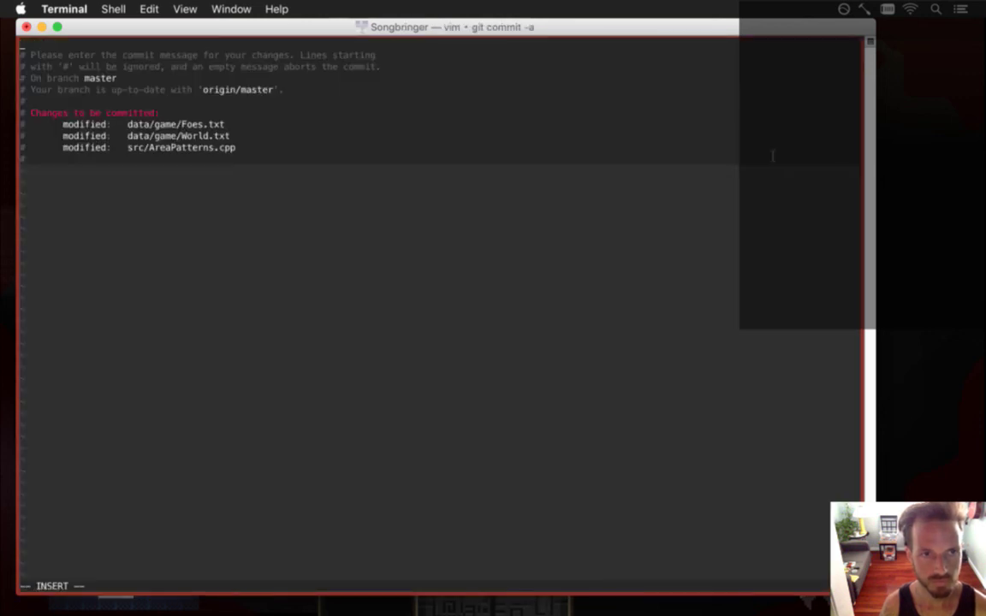
pyautogui.write('Lower')
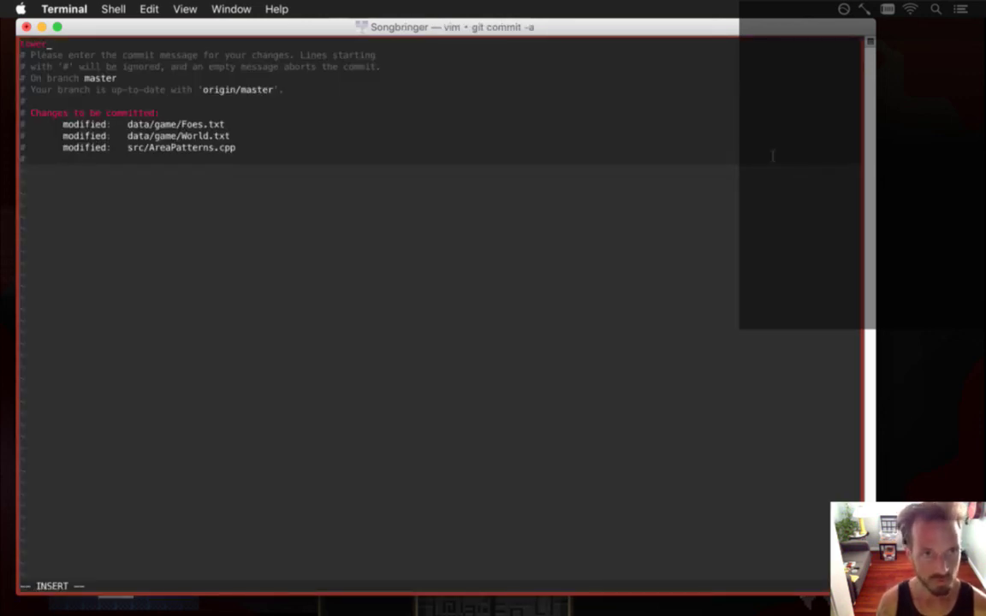
pyautogui.write('...')
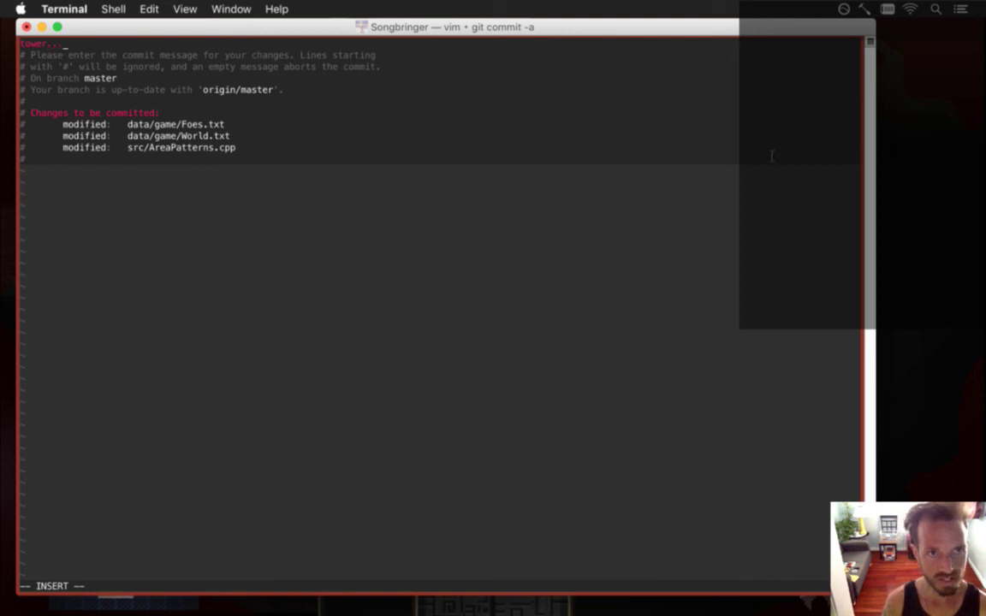
pyautogui.press('Escape')
pyautogui.write(':wq')
pyautogui.press('Return')
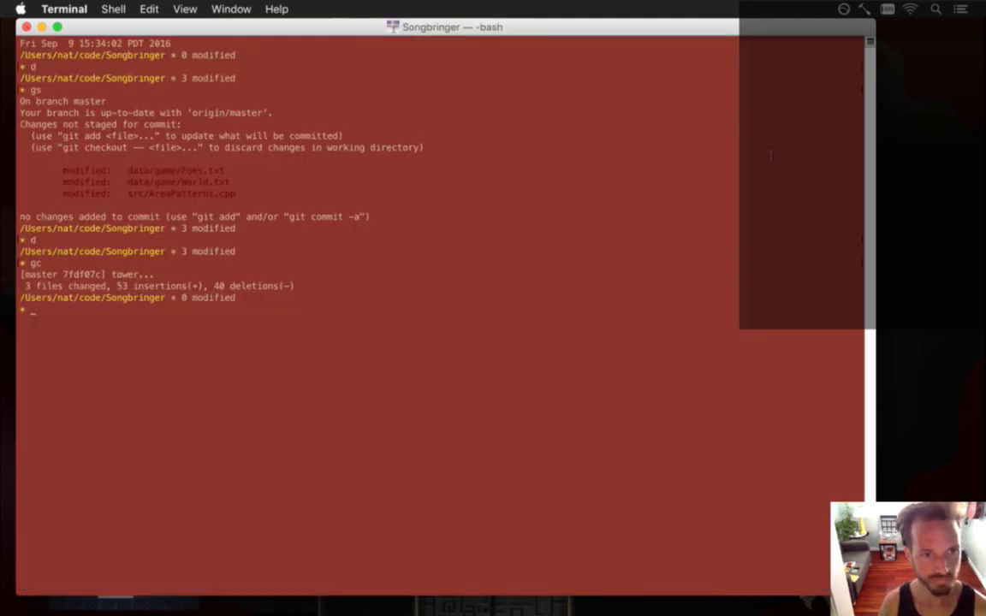
# Clear the terminal output and switch to Gameshow's Creative document window.
pyautogui.write('gp')
pyautogui.press('Return')
pyautogui.press('super+Tab')
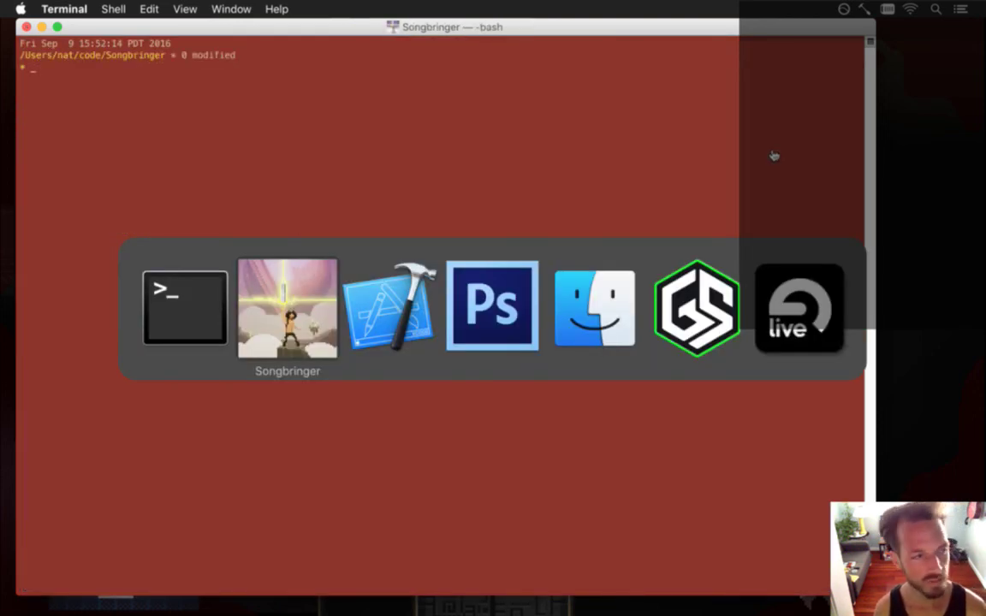
pyautogui.press('super+Tab')
pyautogui.press('super+Tab')
pyautogui.press('super+Tab')
pyautogui.press('super+Tab')
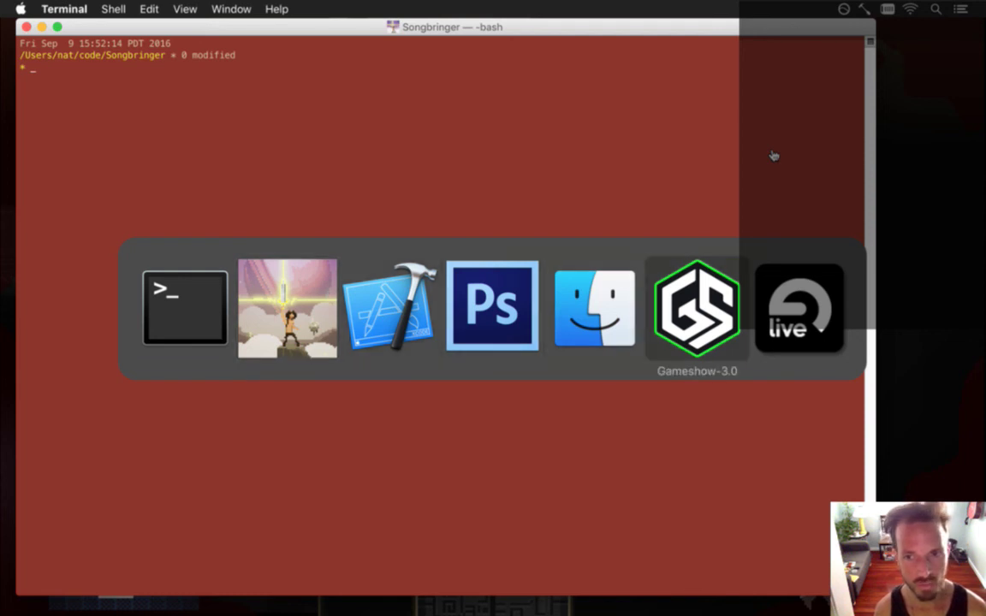
pyautogui.moveTo(981, 411)
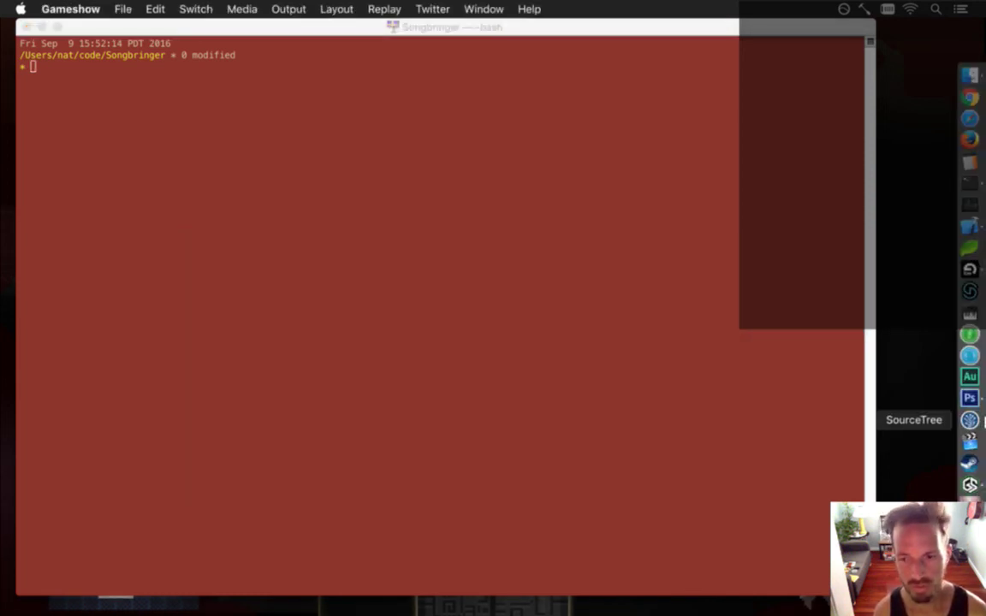
pyautogui.click(974, 484)
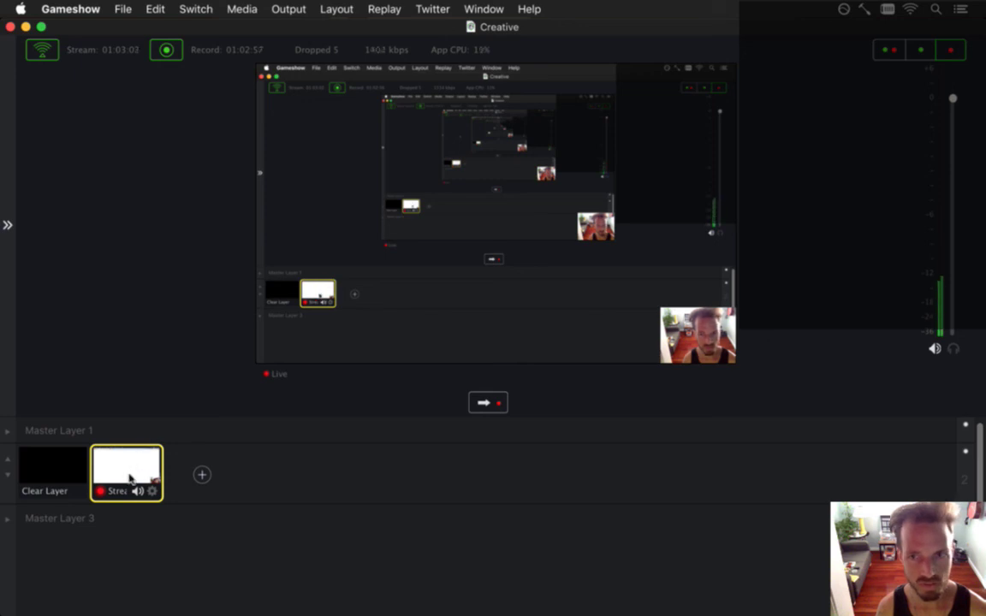
# Switch the live output to Clear Layer and back to the stream shot.
pyautogui.click(66, 473)
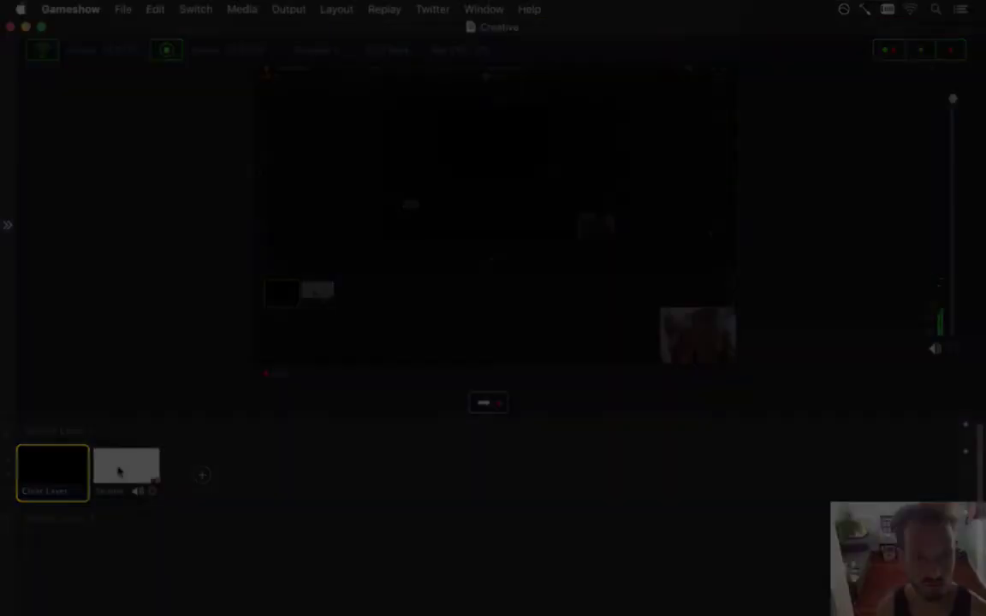
pyautogui.click(120, 469)
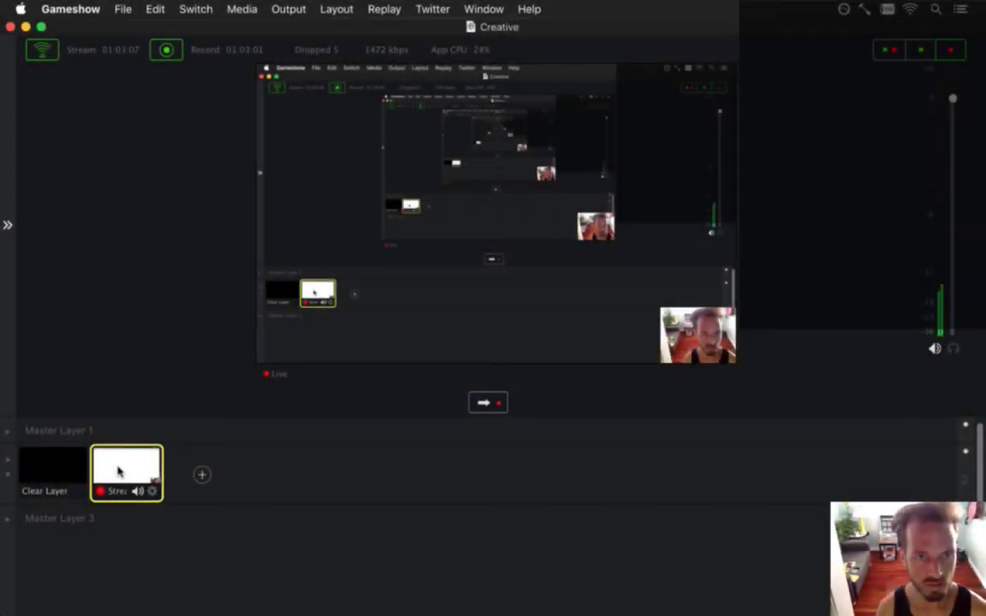
pyautogui.click(48, 56)
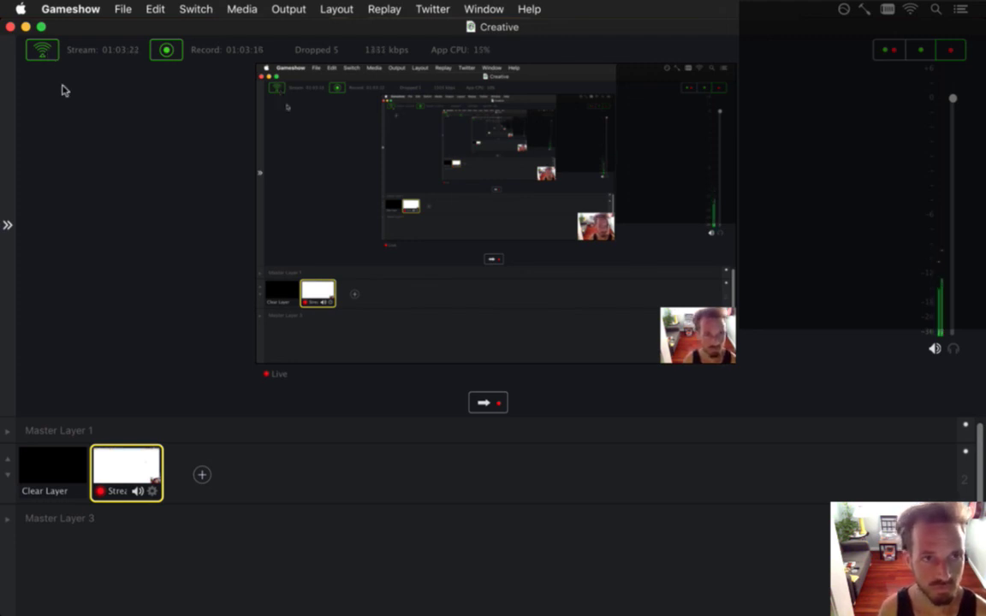